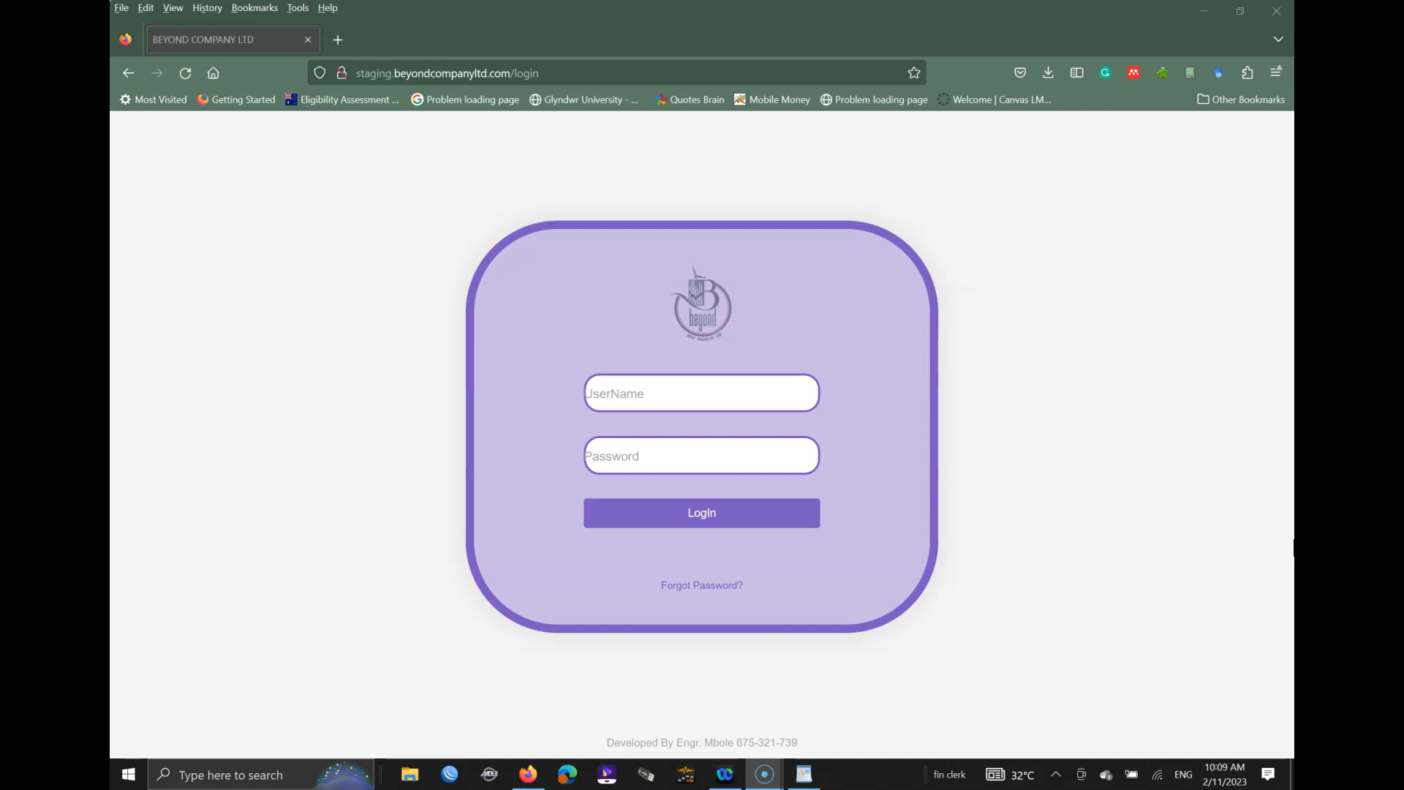
Step: Log in to the ERP as admin with the account password to reach the dashboard
{"action": "left_click", "coordinate": [435, 69]}
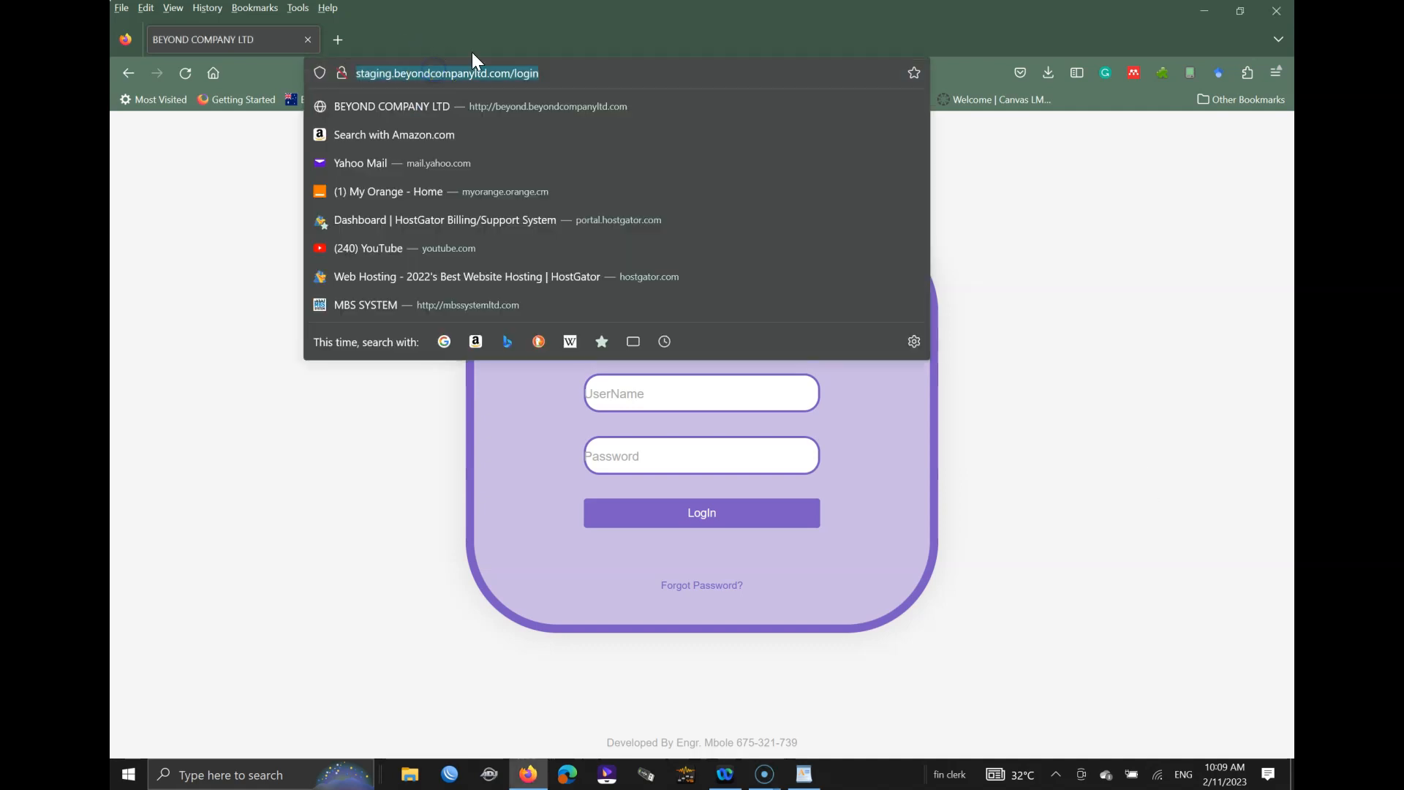
{"action": "left_click", "coordinate": [529, 32]}
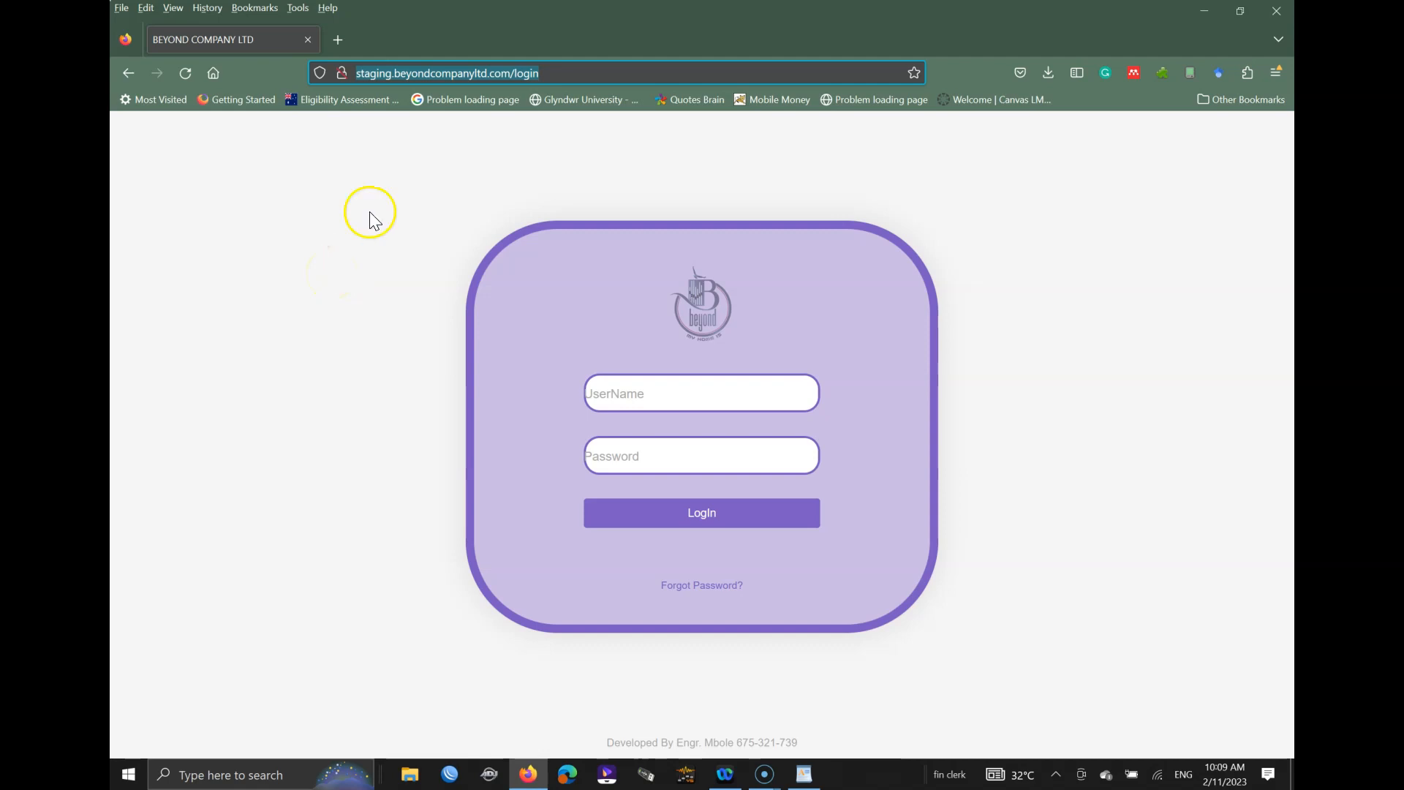
{"action": "left_click", "coordinate": [648, 406]}
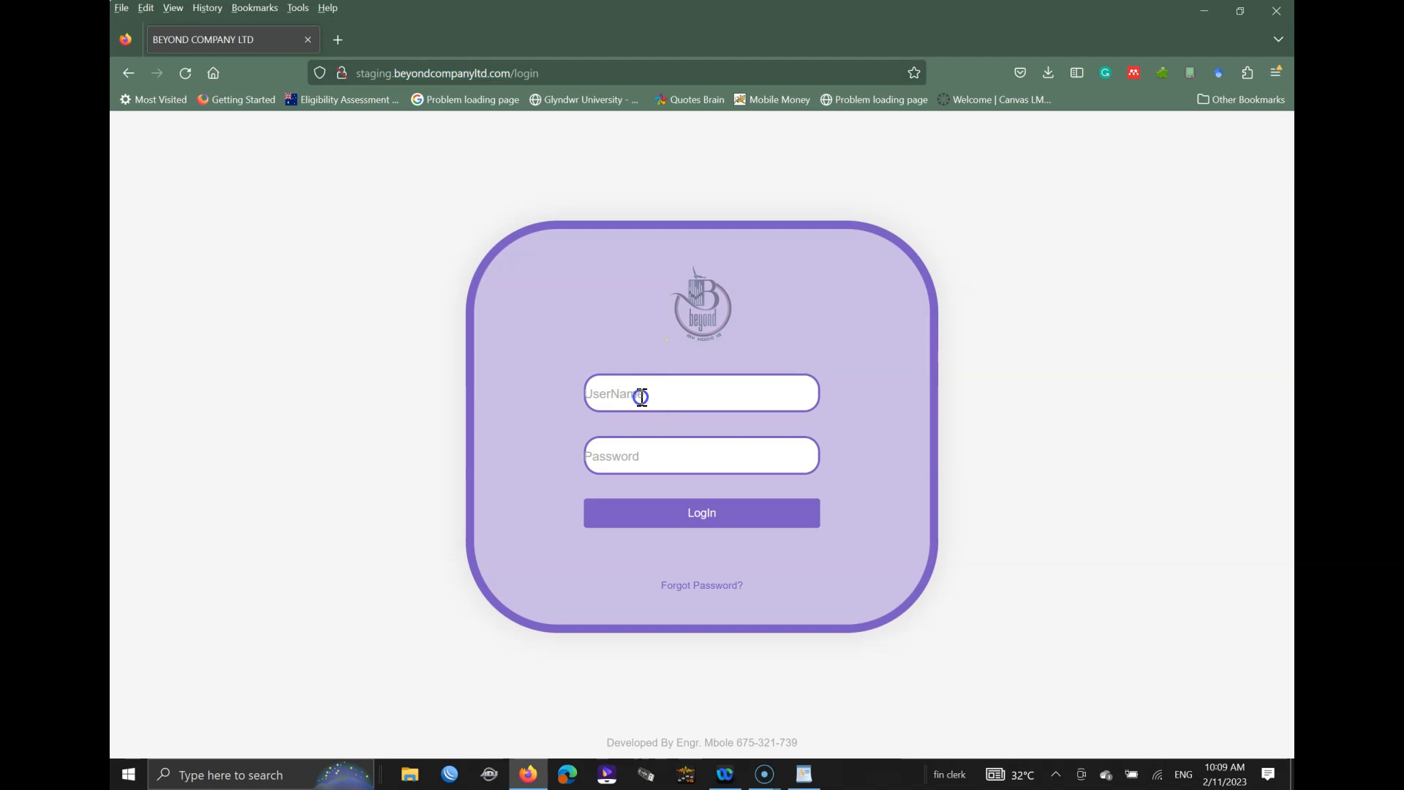
{"action": "type", "text": "admin"}
{"action": "key", "text": "Tab"}
{"action": "type", "text": "******"}
{"action": "key", "text": "Return"}
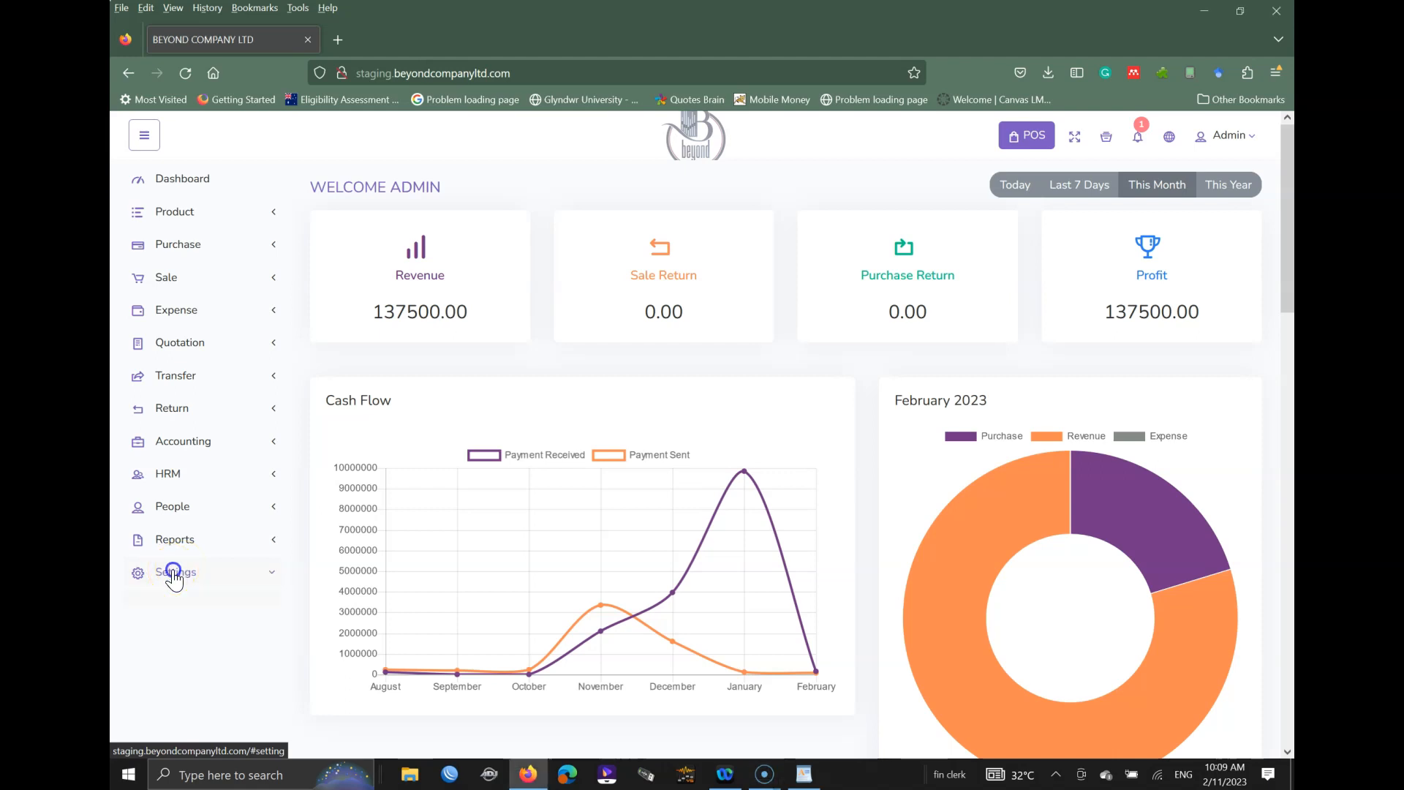
Step: Expand Settings in the sidebar and open the Warehouse list
{"action": "left_click", "coordinate": [179, 573]}
{"action": "scroll", "coordinate": [197, 556], "scroll_direction": "down", "scroll_amount": 5}
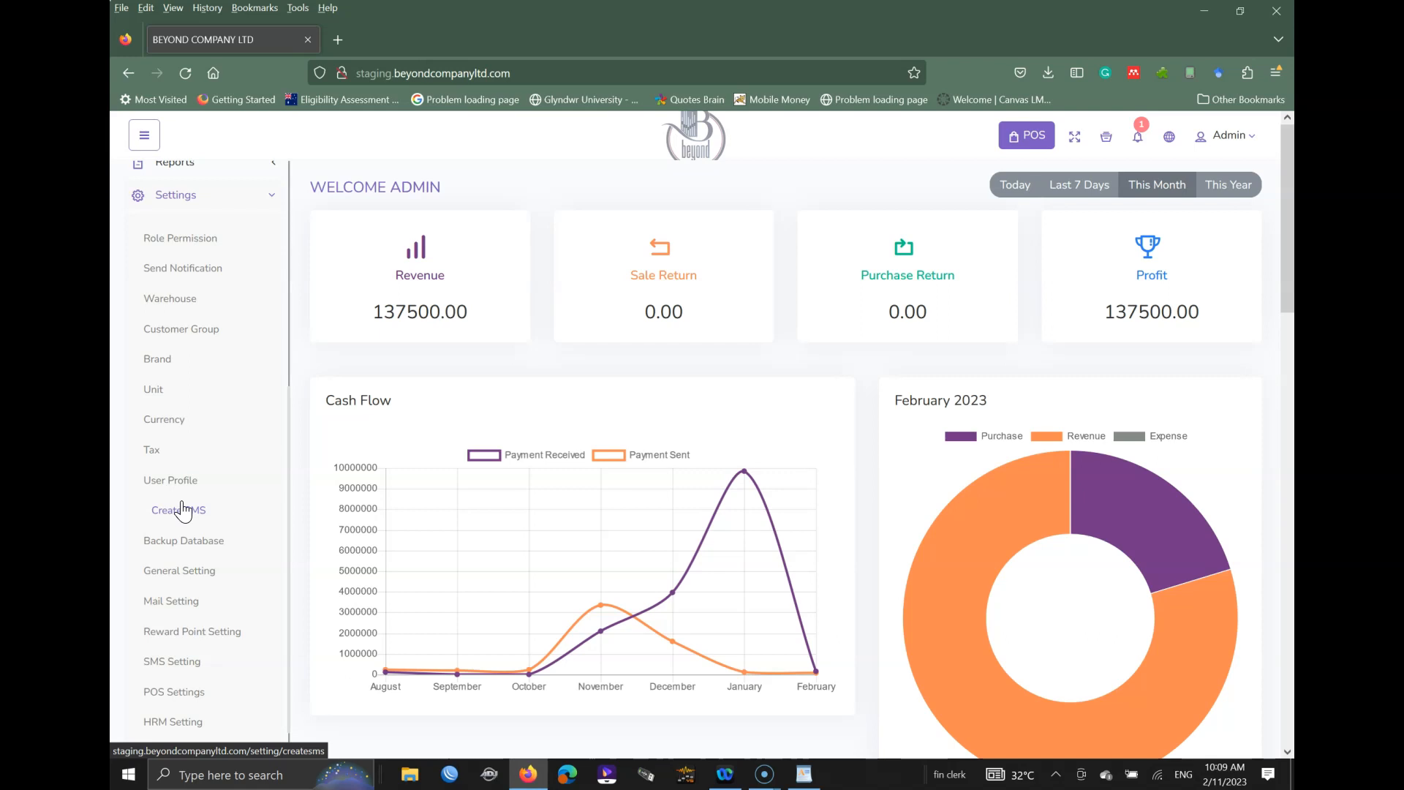
{"action": "left_click", "coordinate": [170, 300]}
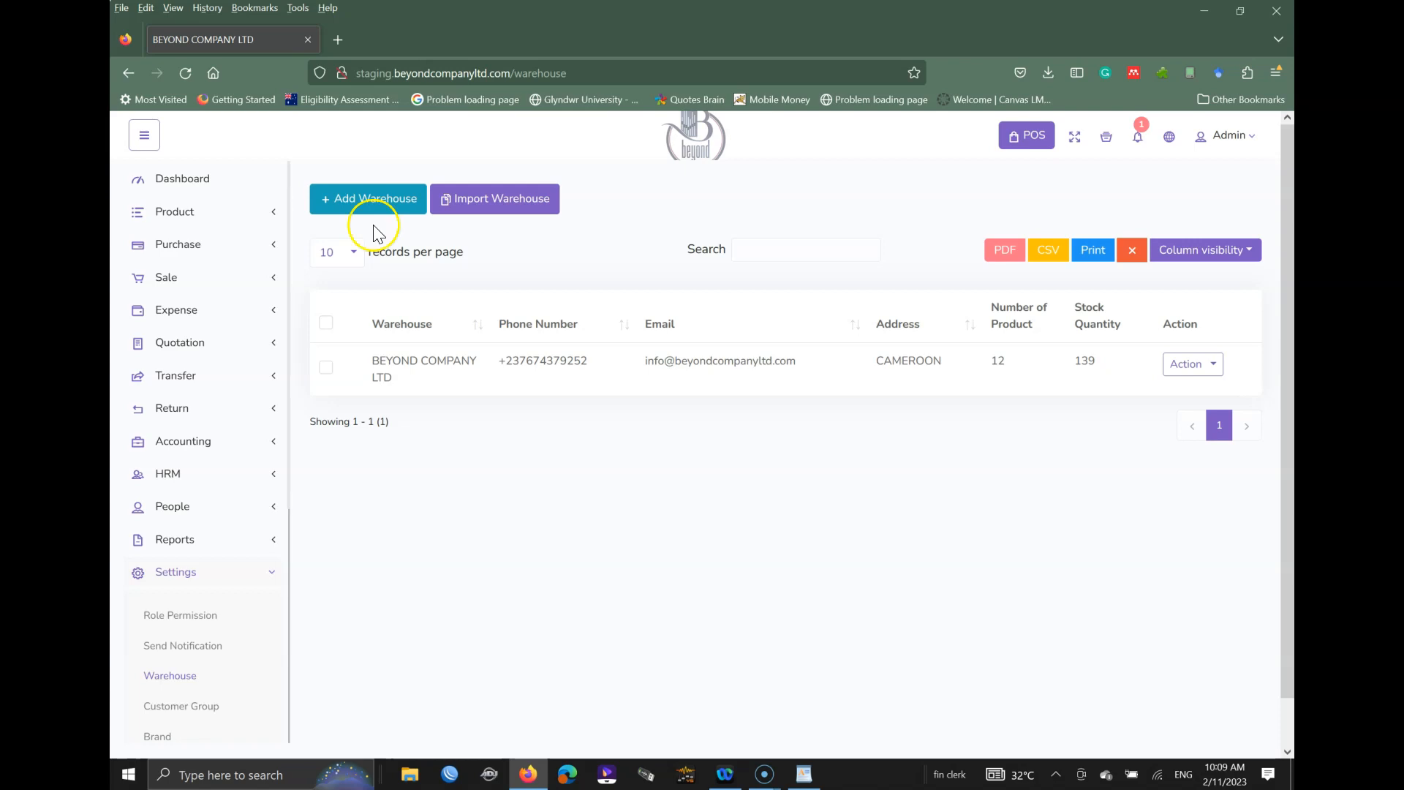
Step: Open the Add Warehouse form and check its name, phone, e-mail and address fields
{"action": "left_click", "coordinate": [360, 205]}
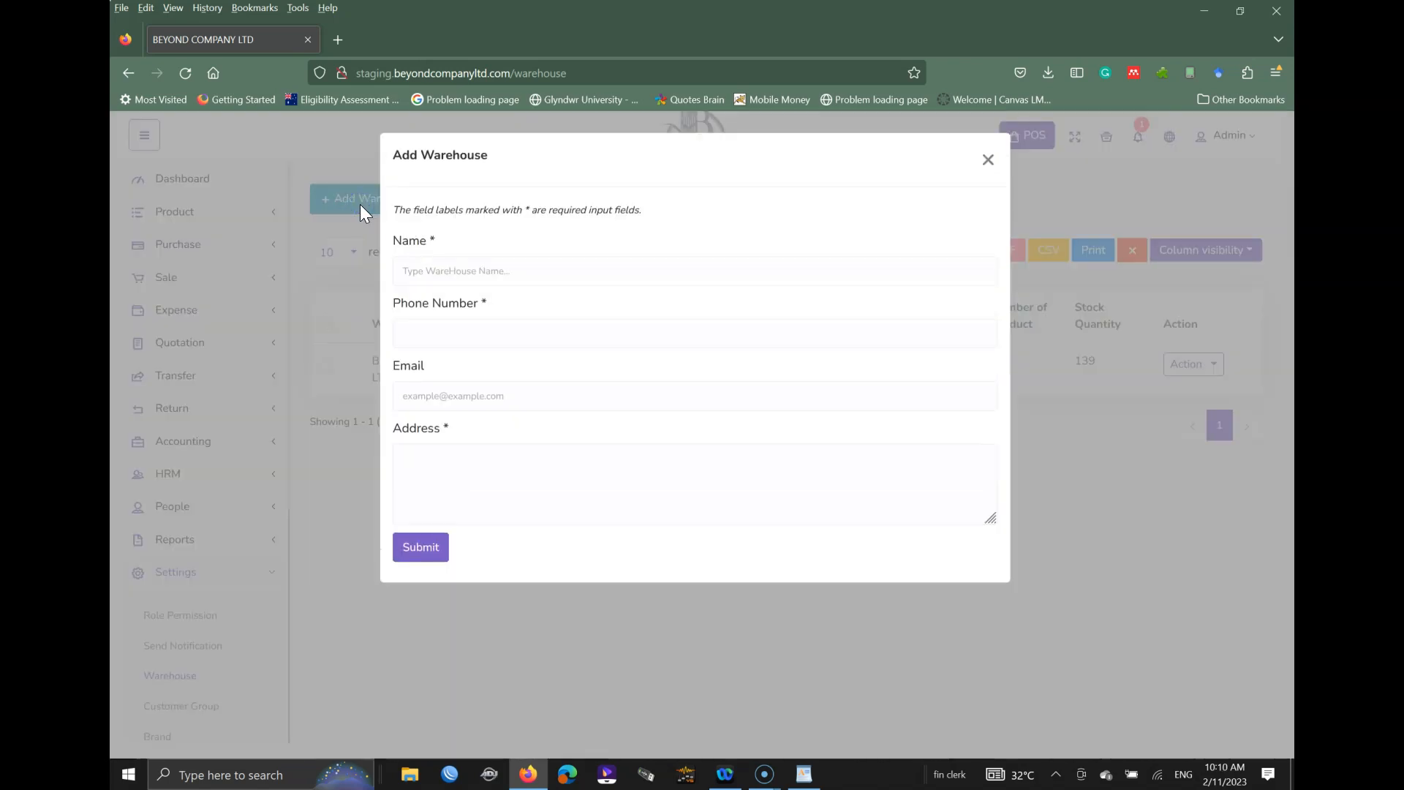
{"action": "left_click", "coordinate": [467, 273]}
{"action": "left_click", "coordinate": [437, 337]}
{"action": "left_click", "coordinate": [433, 395]}
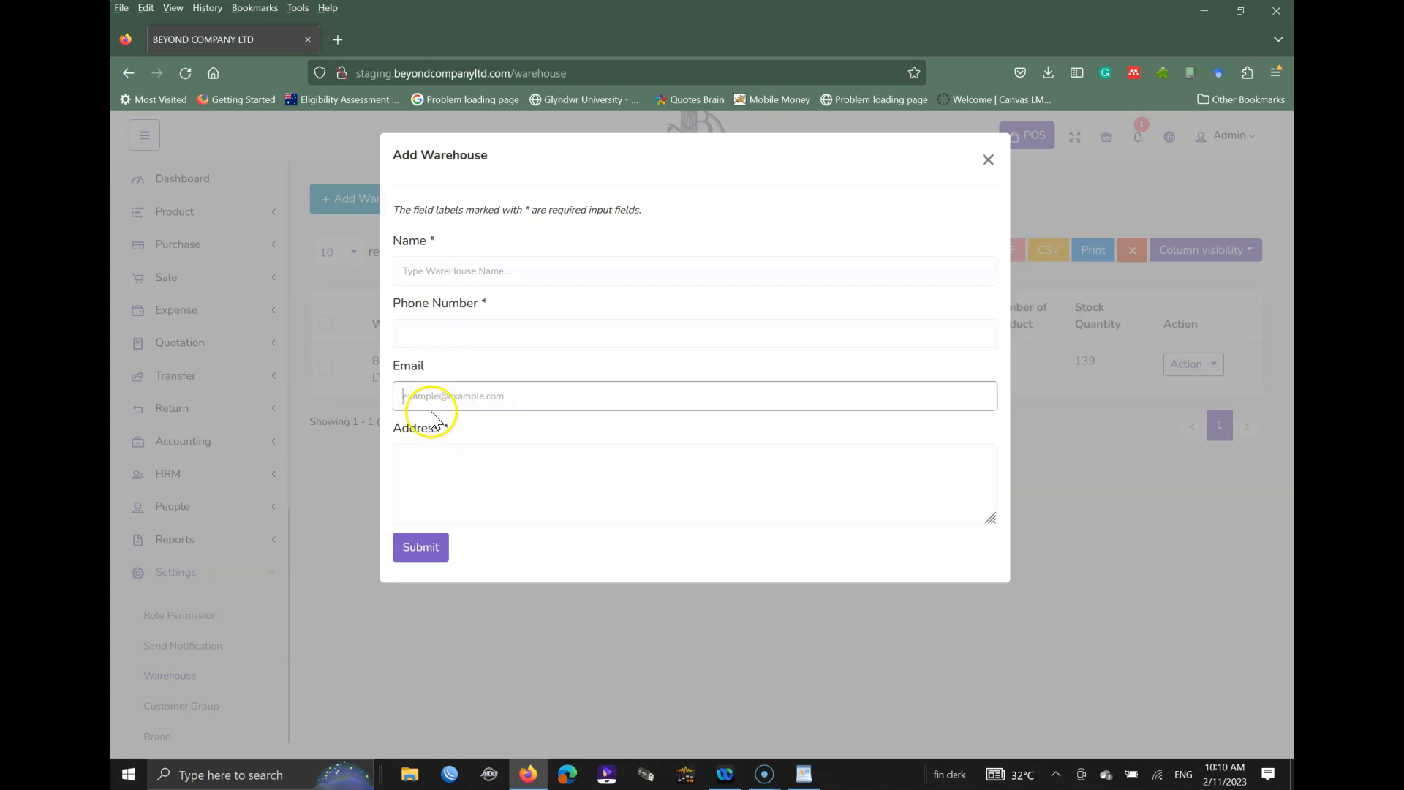
{"action": "left_click", "coordinate": [510, 505]}
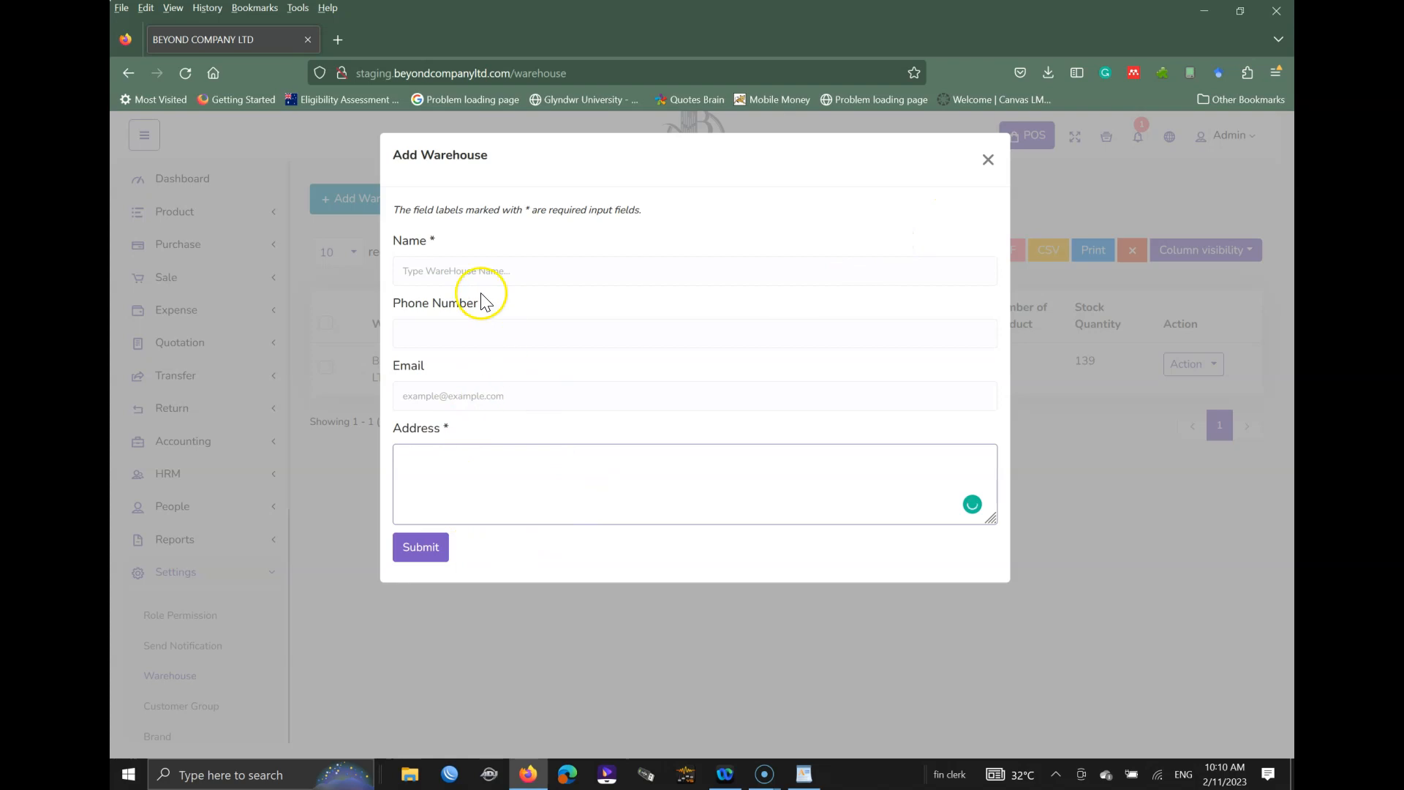
{"action": "left_click", "coordinate": [473, 272]}
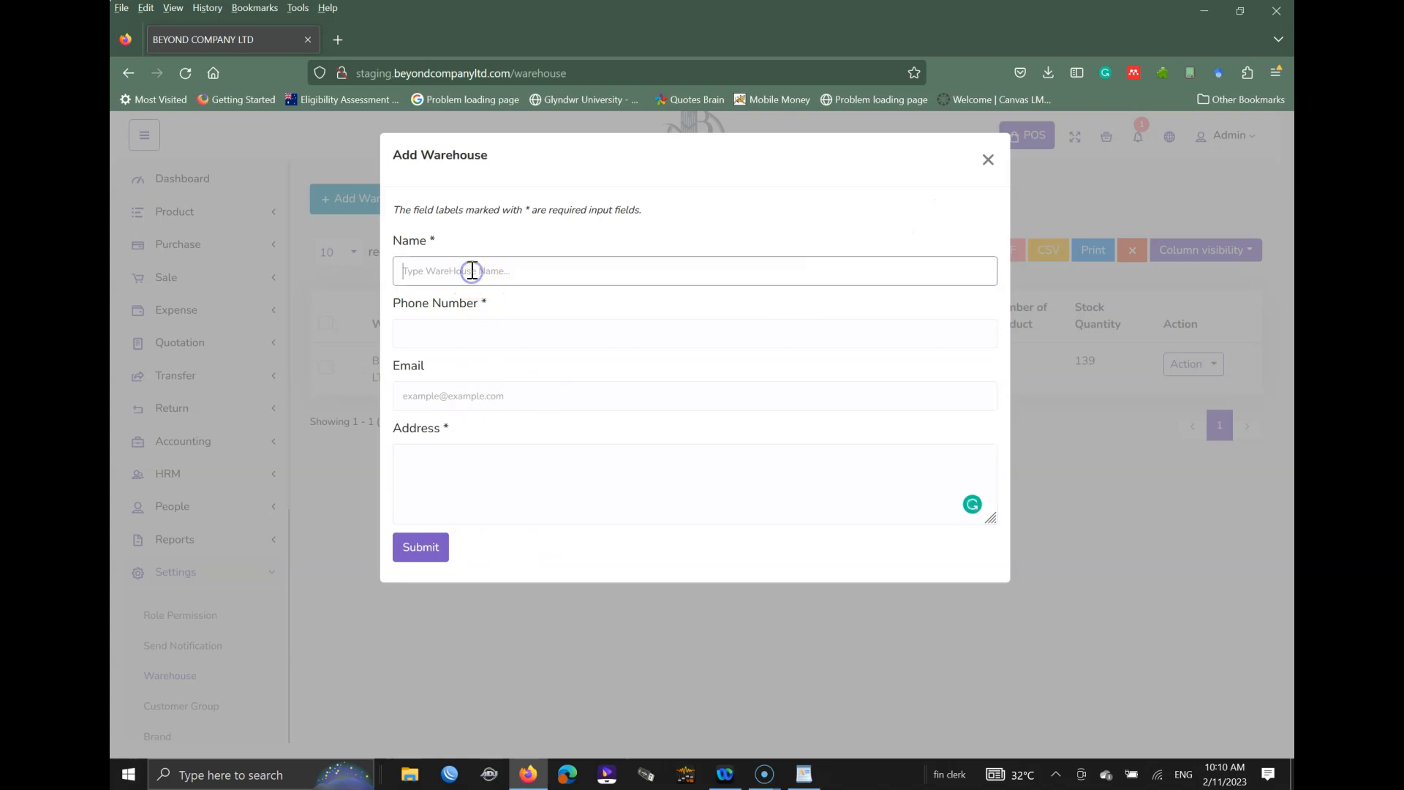
Step: Save warehouse TEST with phone 2344, a test e-mail and address None
{"action": "type", "text": "TEST"}
{"action": "key", "text": "Tab"}
{"action": "type", "text": "2344"}
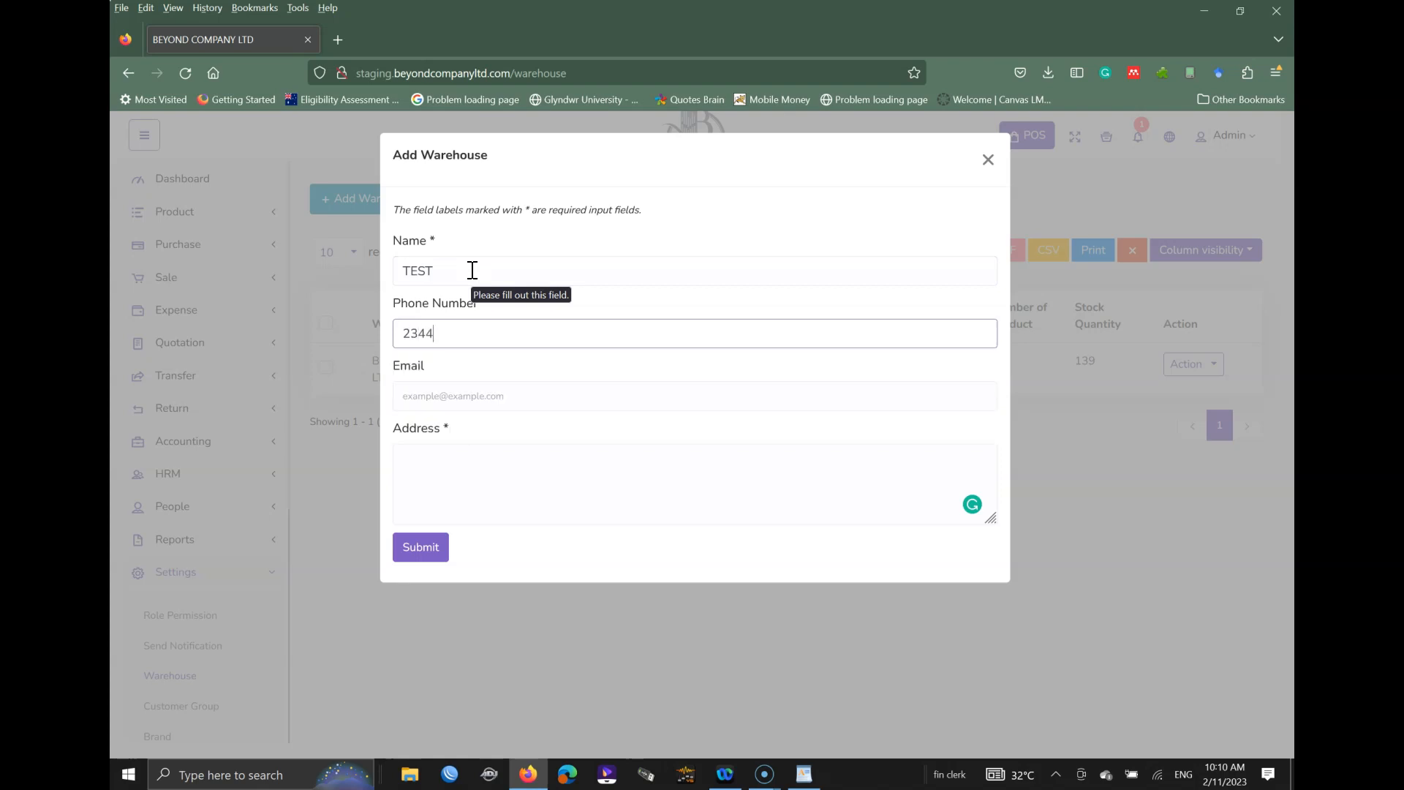
{"action": "key", "text": "Tab"}
{"action": "type", "text": "te"}
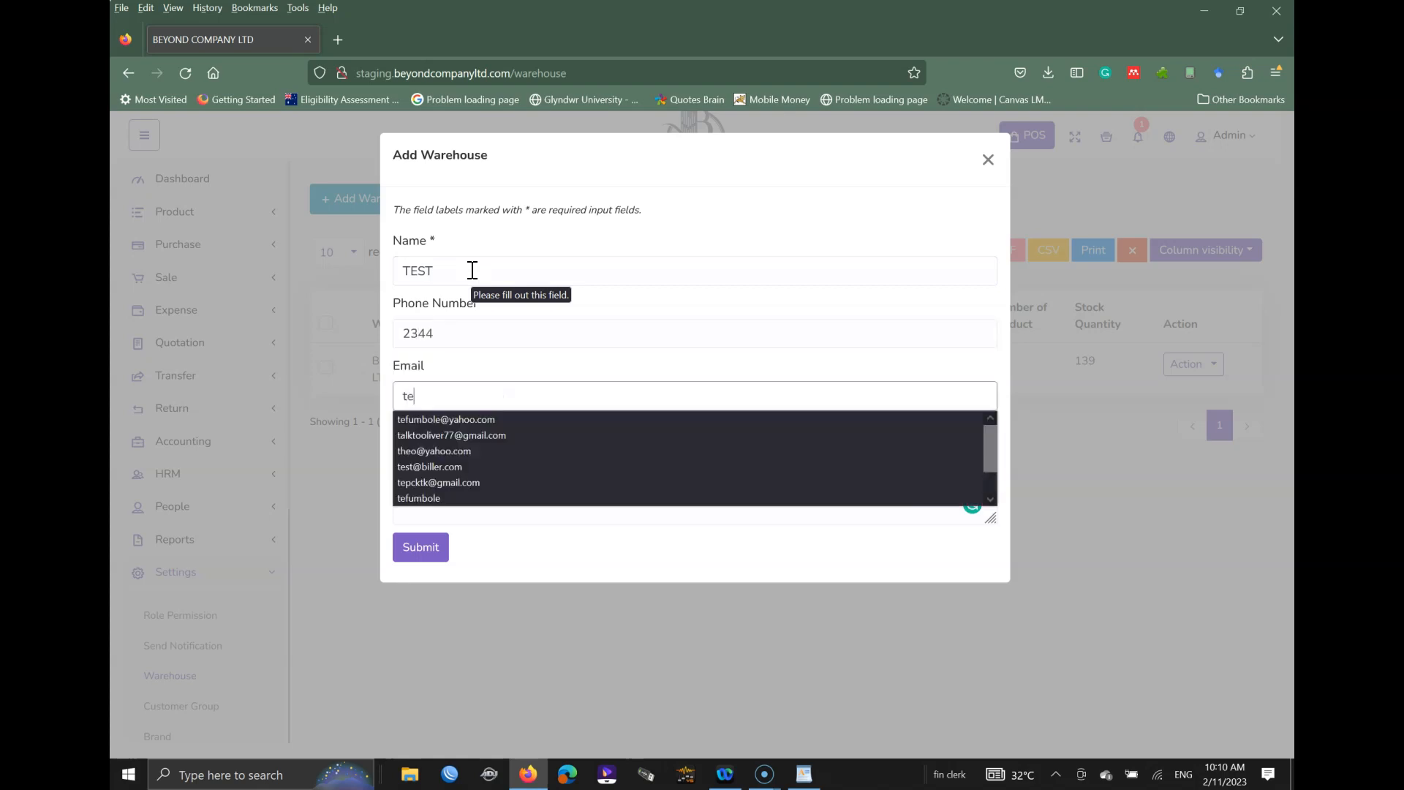
{"action": "type", "text": "st@gmail.com"}
{"action": "key", "text": "Tab"}
{"action": "type", "text": "N"}
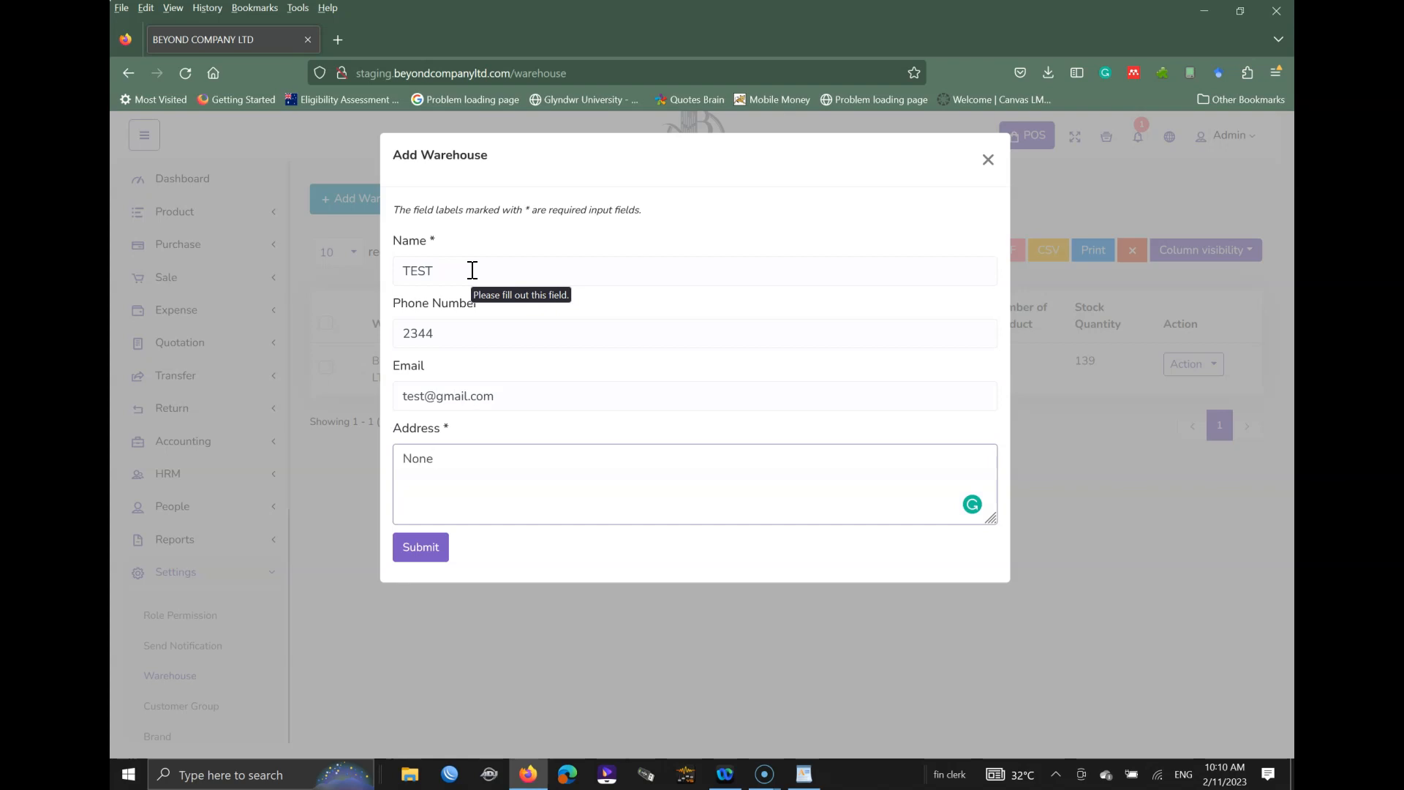
{"action": "type", "text": "one"}
{"action": "left_click", "coordinate": [431, 556]}
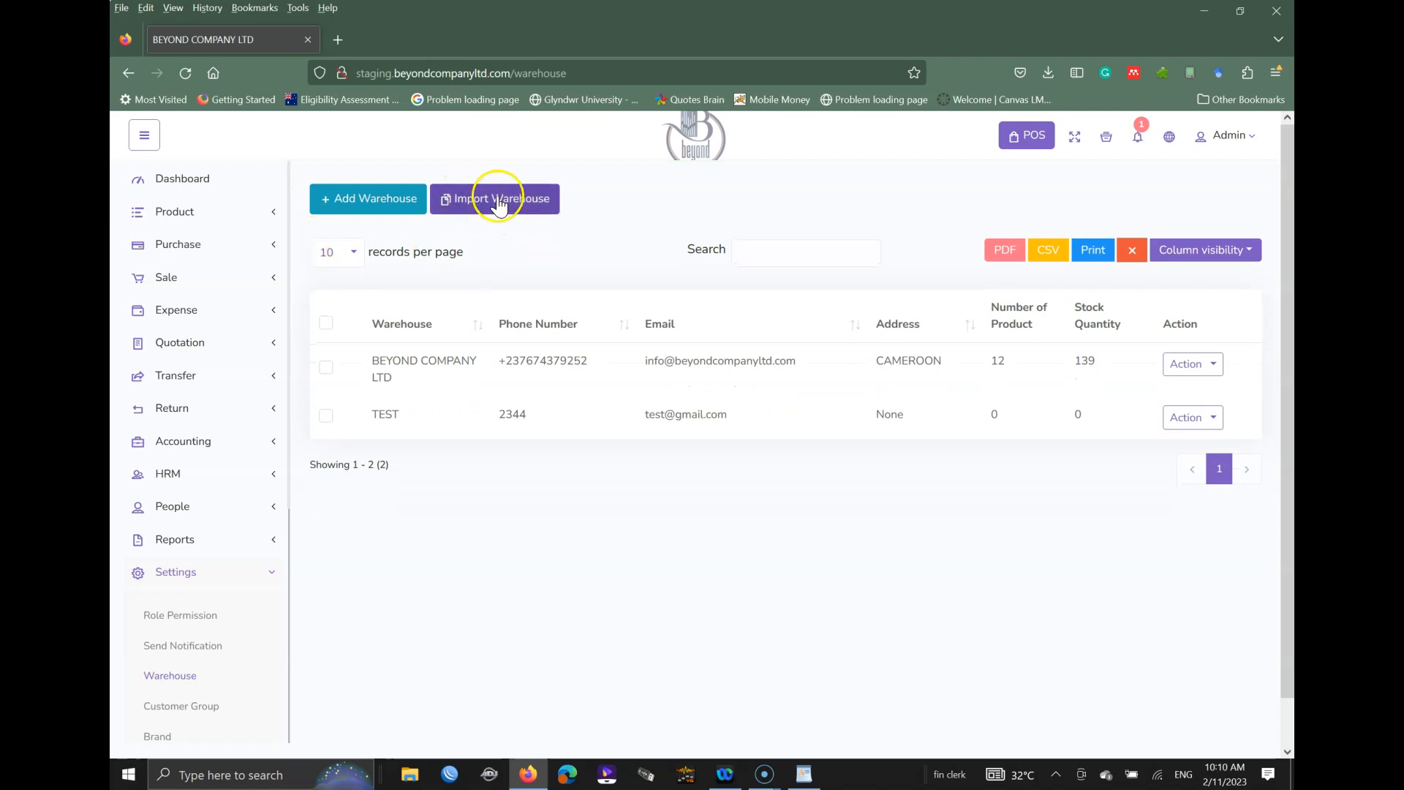
{"action": "scroll", "coordinate": [212, 585], "scroll_direction": "down", "scroll_amount": 3}
{"action": "scroll", "coordinate": [208, 582], "scroll_direction": "down", "scroll_amount": 5}
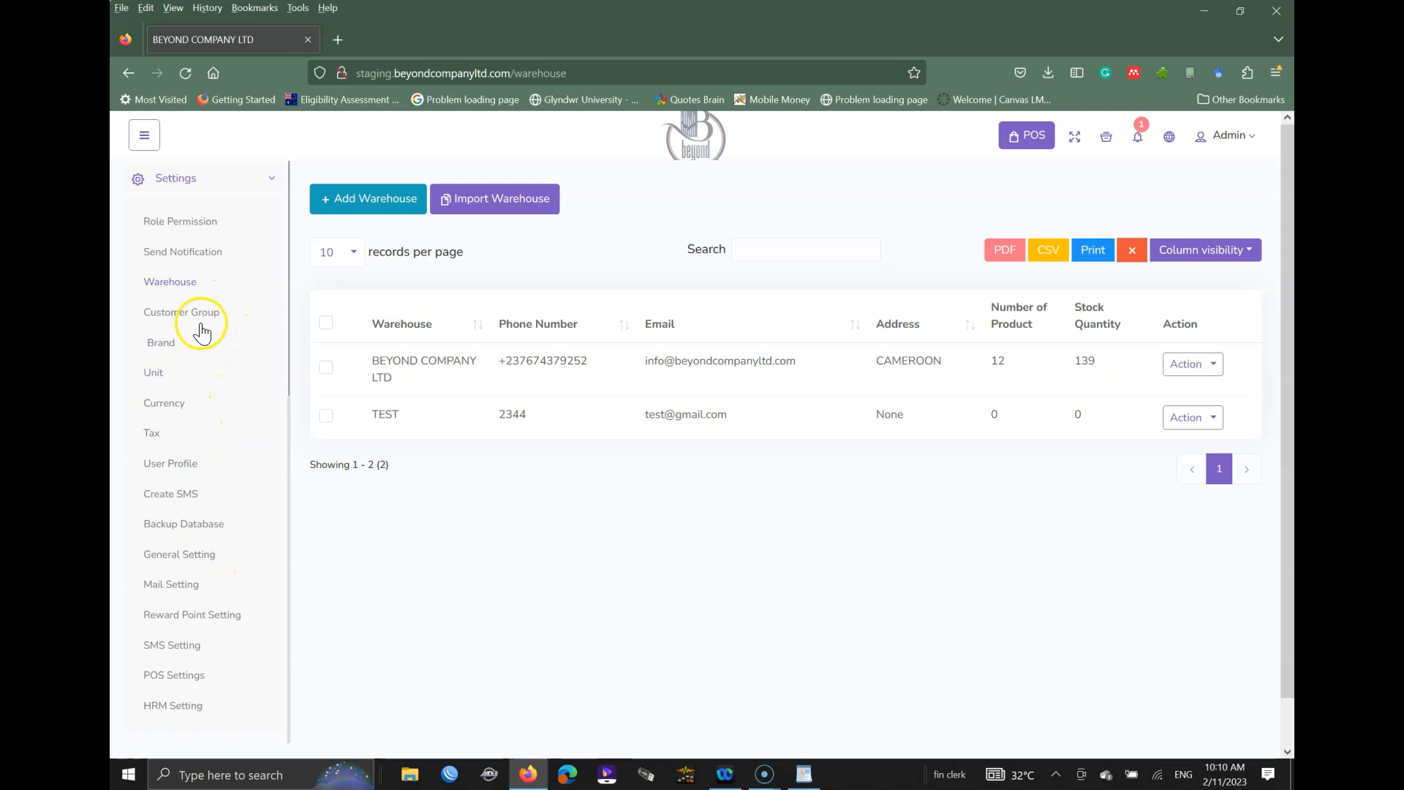
Step: Open Customer Group and highlight the GOVERNMENT 35% and VAR entries
{"action": "left_click", "coordinate": [181, 322]}
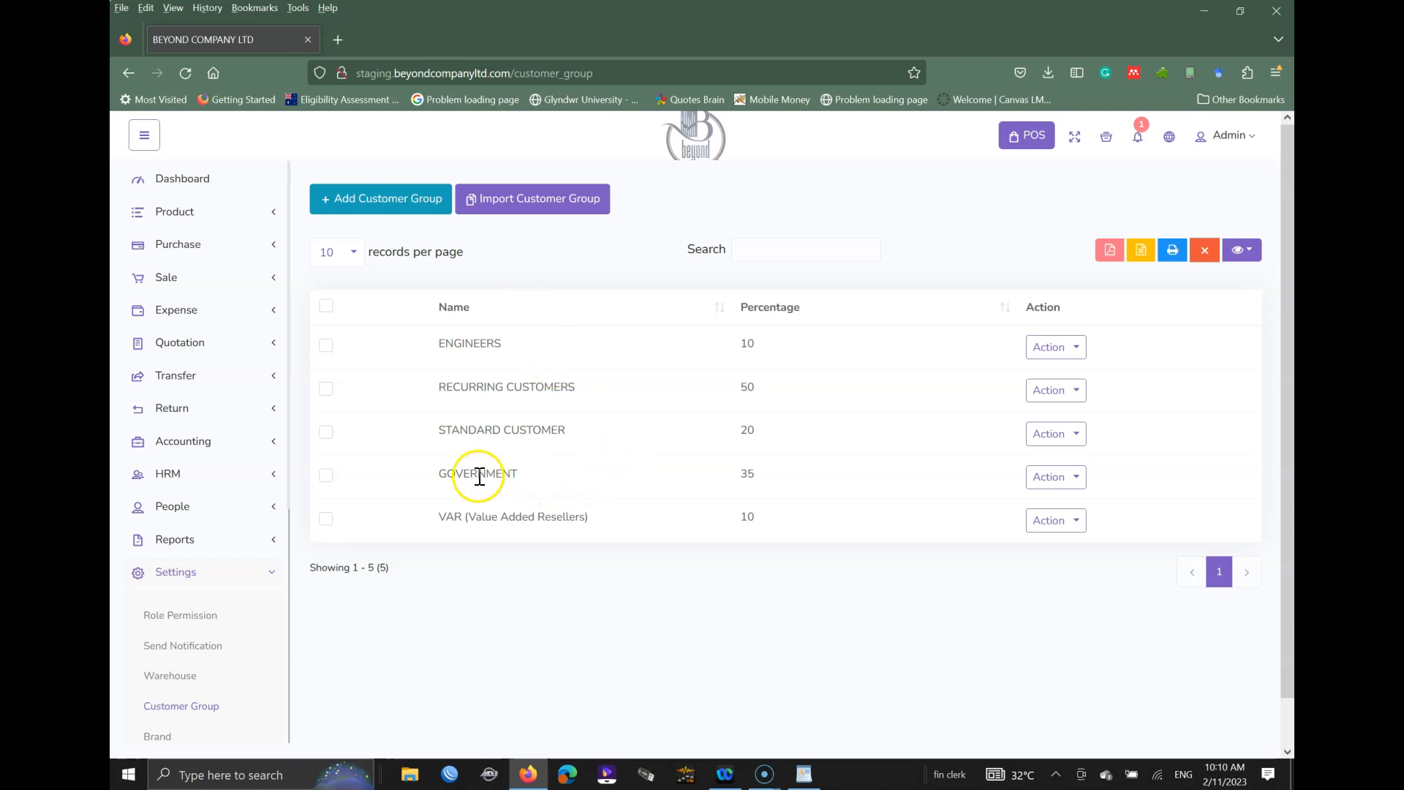
{"action": "left_click_drag", "start_coordinate": [436, 483], "coordinate": [512, 468]}
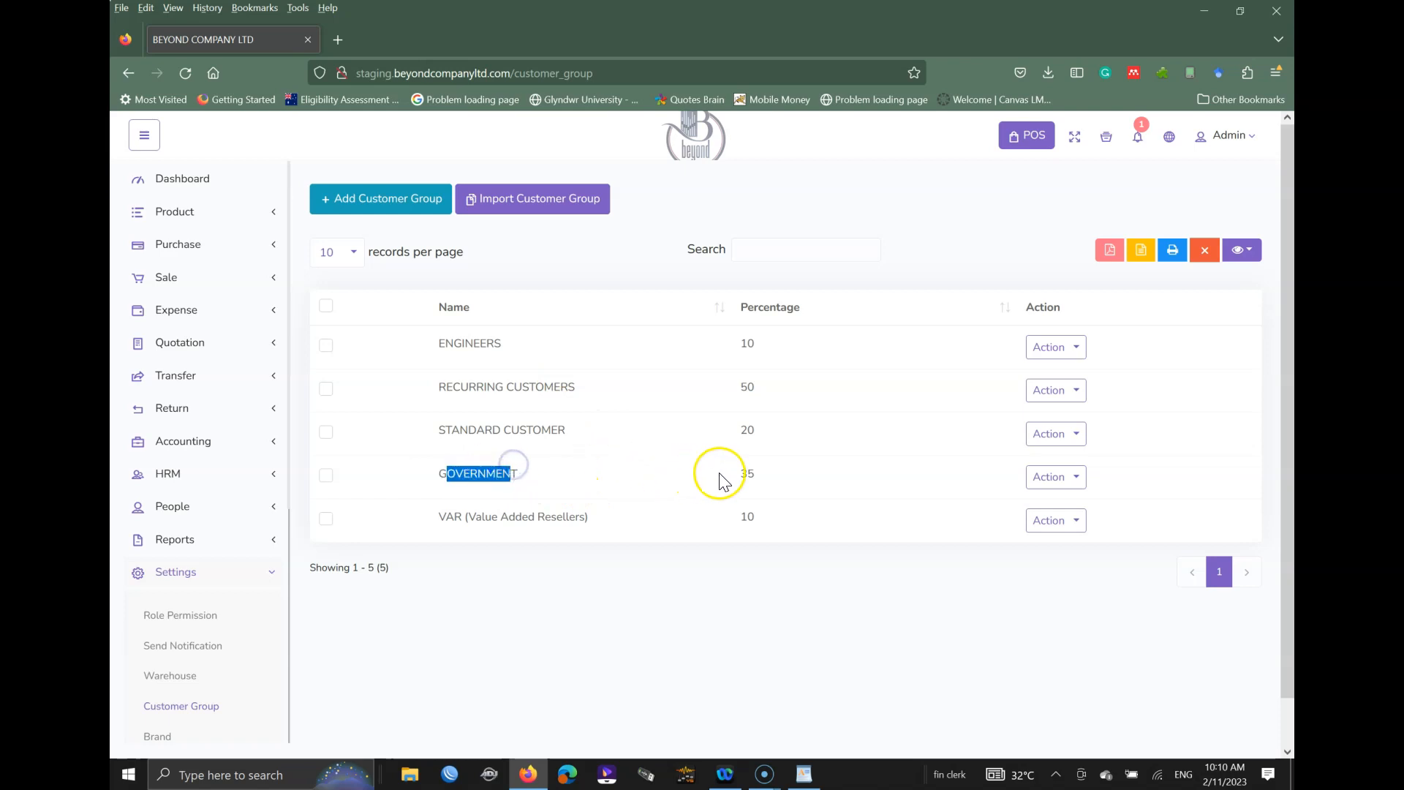
{"action": "left_click", "coordinate": [745, 468]}
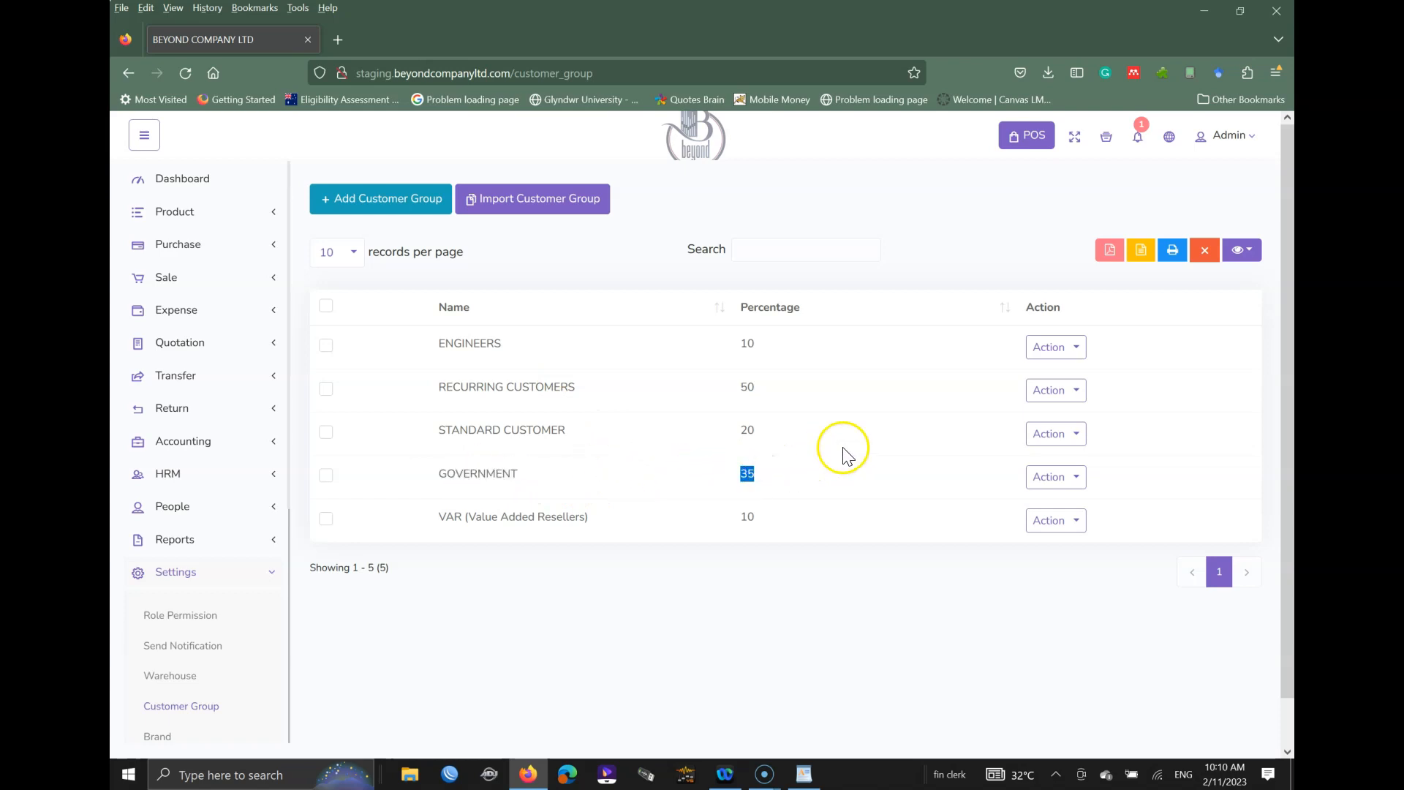
{"action": "left_click", "coordinate": [434, 522]}
{"action": "left_click_drag", "start_coordinate": [433, 522], "coordinate": [539, 516]}
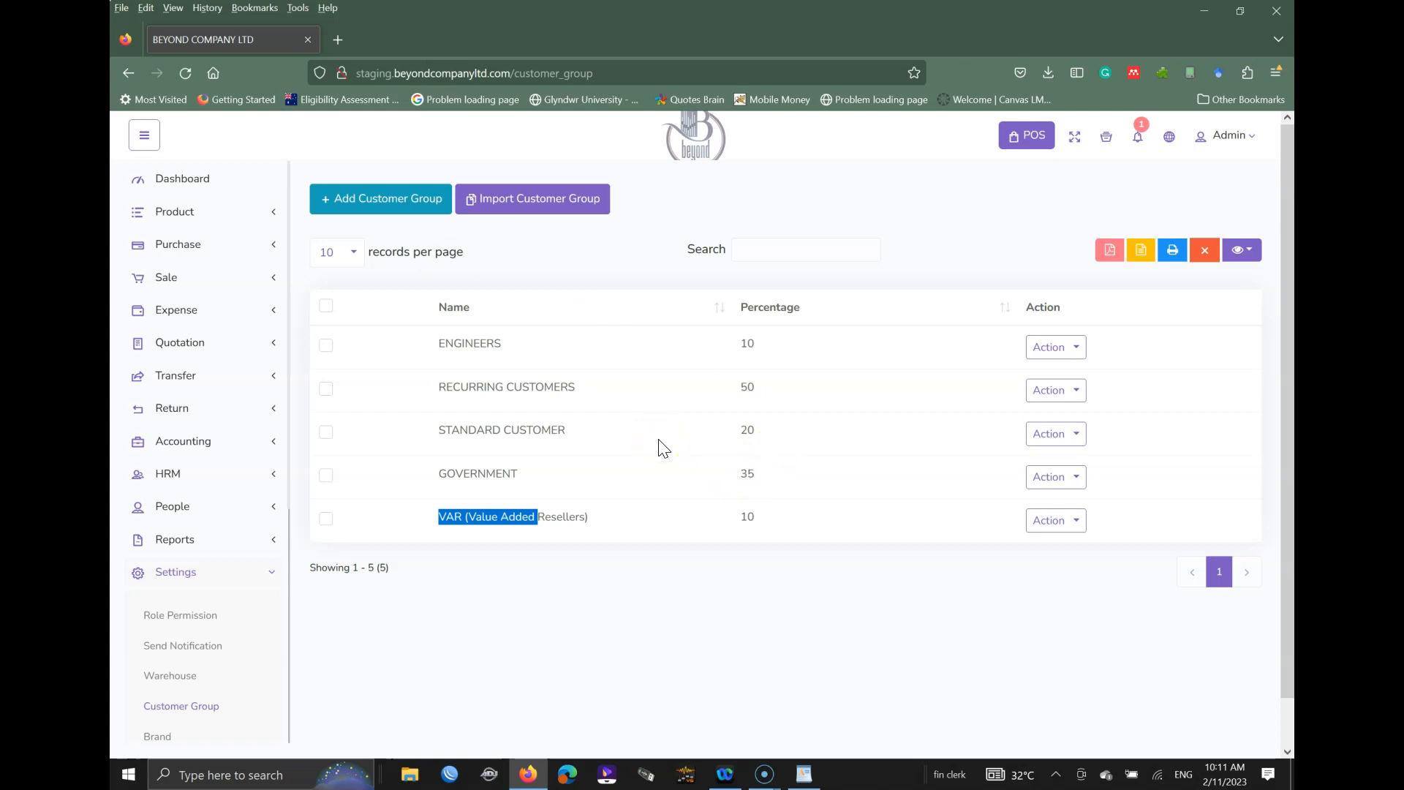
Step: Open the Add Customer Group form, reopening it after closing it once
{"action": "left_click", "coordinate": [401, 198]}
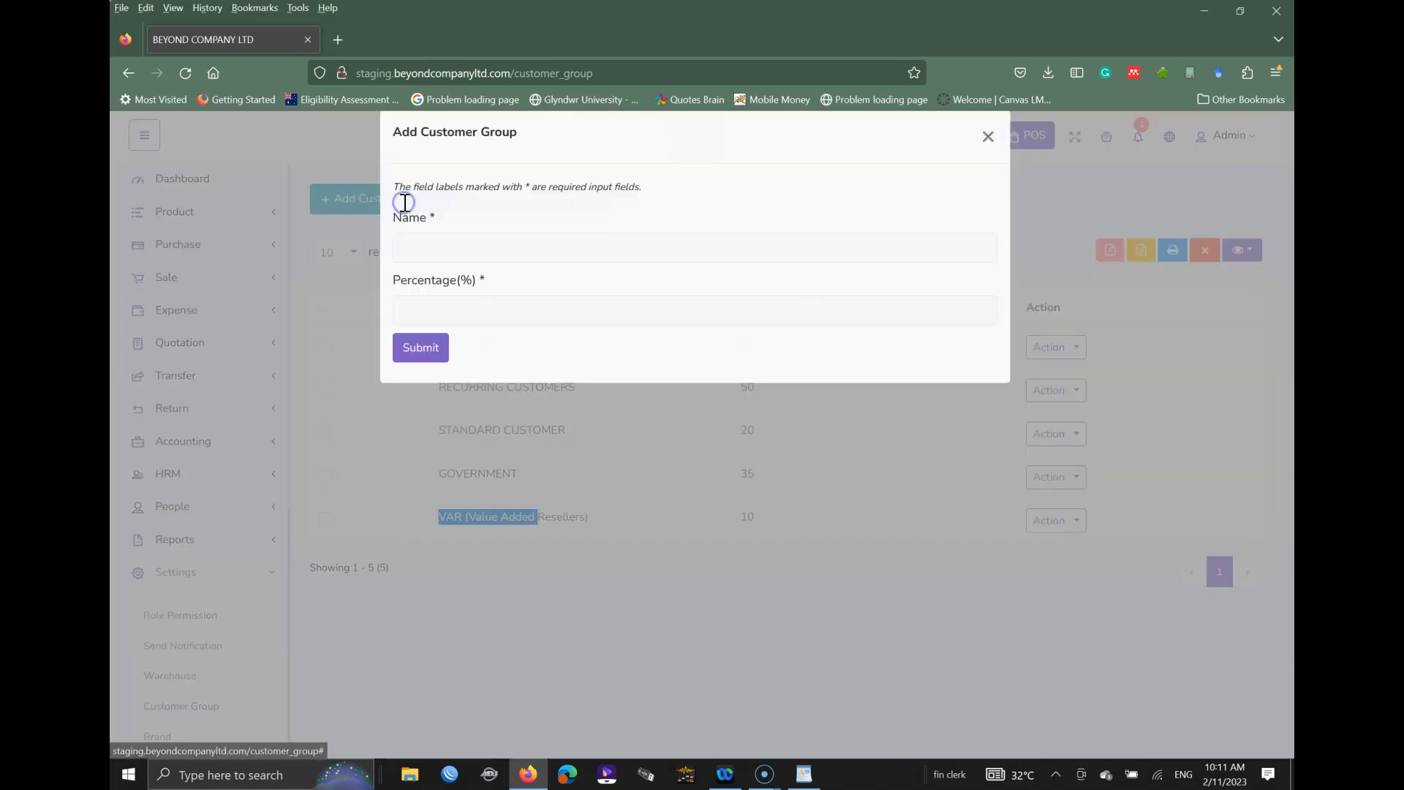
{"action": "left_click", "coordinate": [989, 160]}
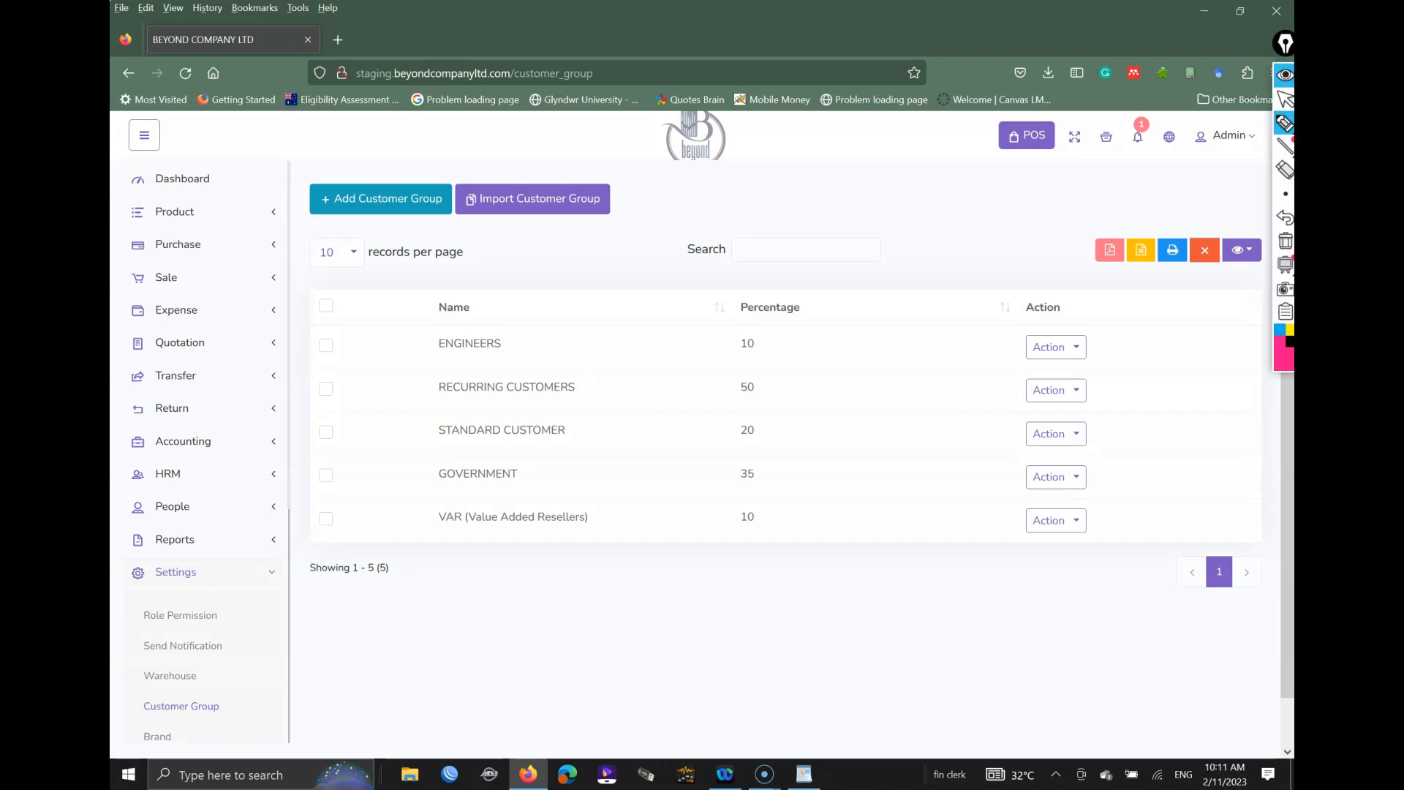
{"action": "mouse_move", "coordinate": [316, 223]}
{"action": "left_mouse_down"}
{"action": "mouse_move", "coordinate": [381, 226]}
{"action": "mouse_move", "coordinate": [340, 217]}
{"action": "left_mouse_up"}
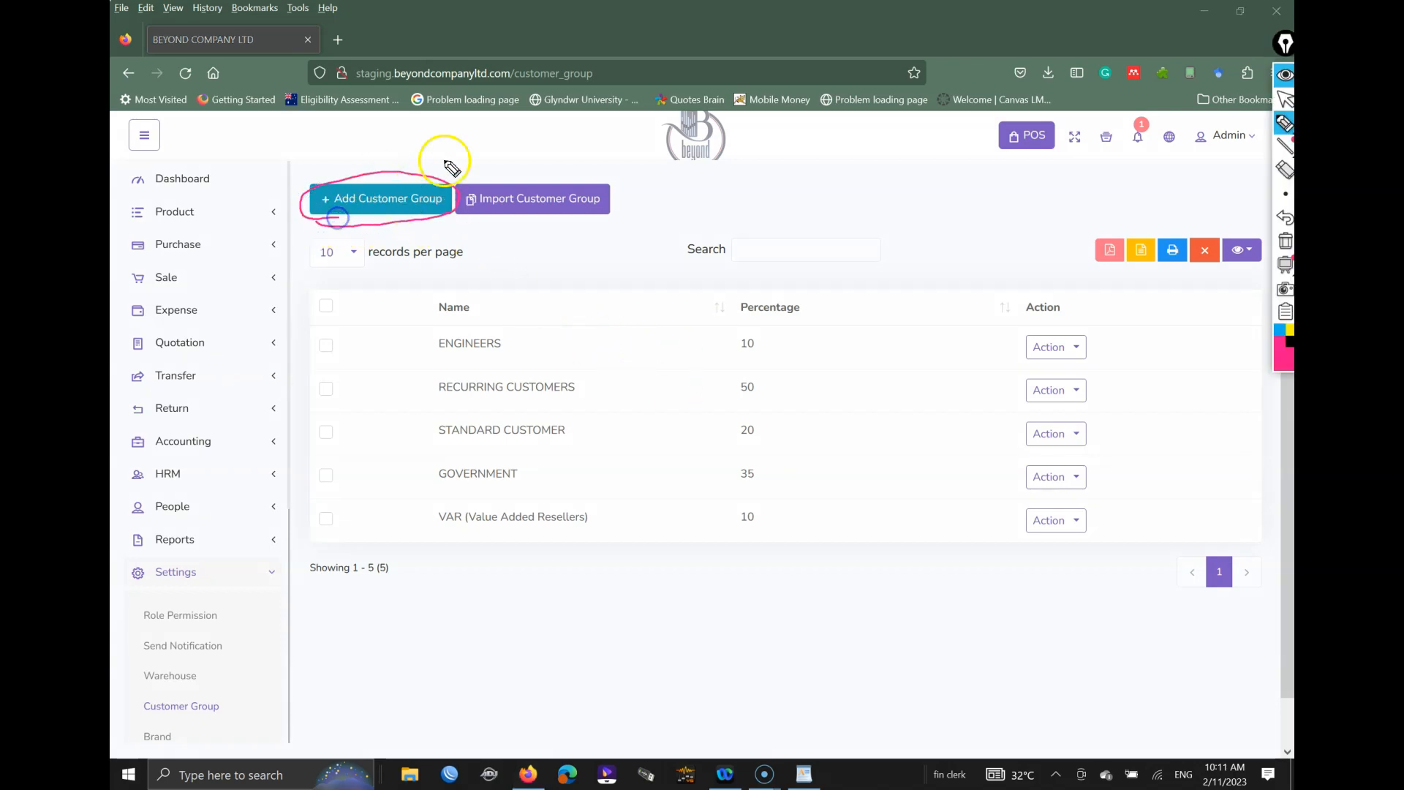
{"action": "key", "text": "ctrl+shift+1"}
{"action": "left_click", "coordinate": [400, 198]}
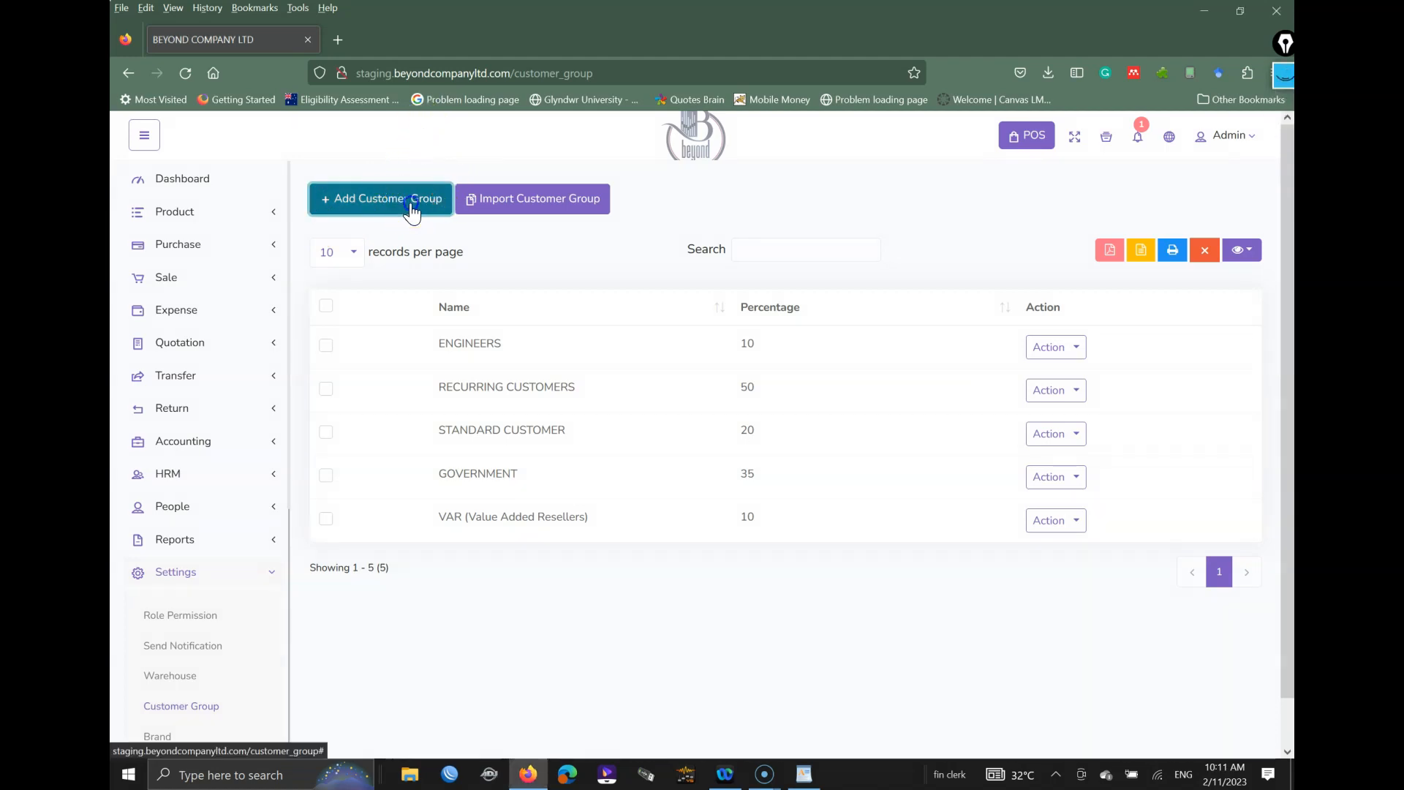
{"action": "left_click", "coordinate": [407, 202]}
Step: Submit a customer group named STAFF with percentage -10
{"action": "left_click", "coordinate": [468, 271]}
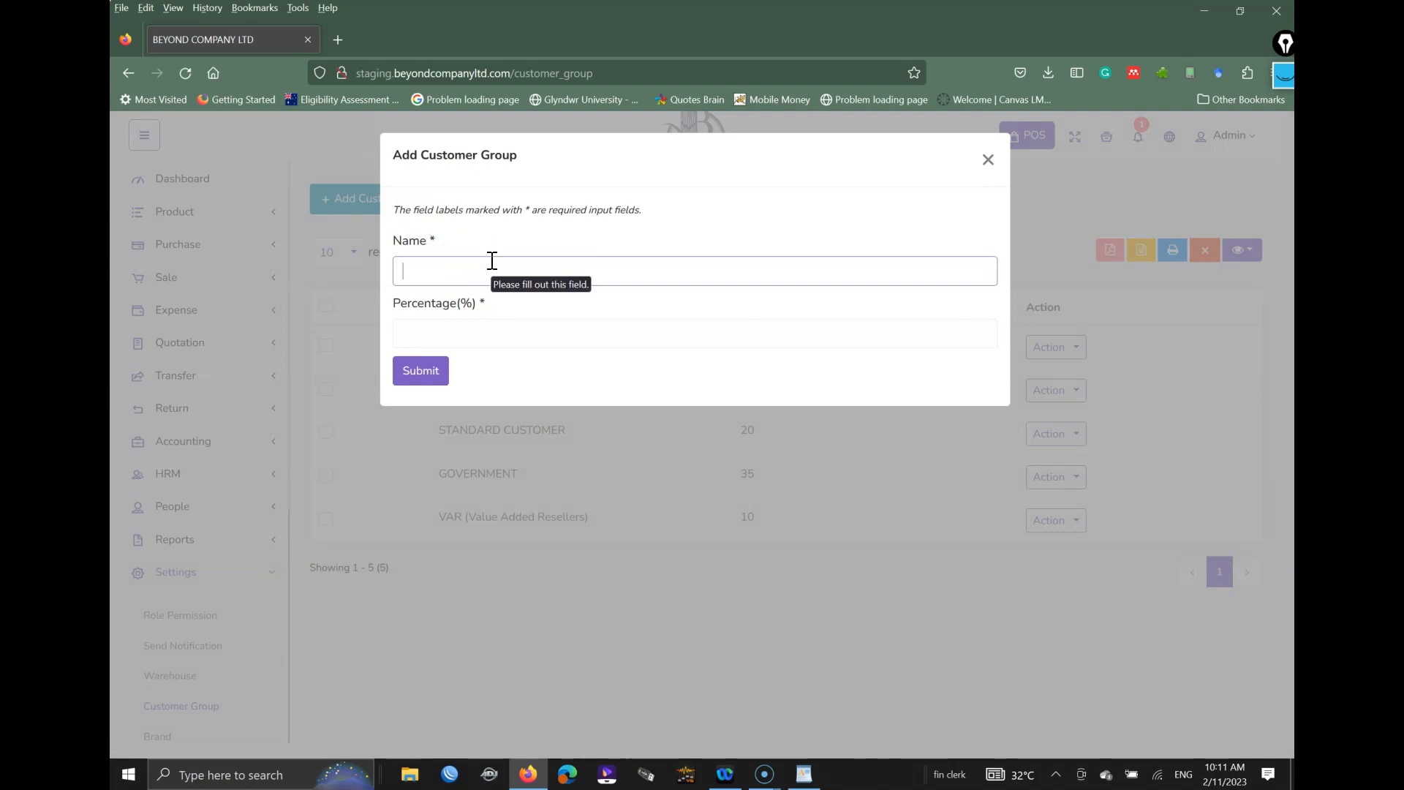
{"action": "type", "text": "STAFF"}
{"action": "key", "text": "Tab"}
{"action": "type", "text": "-10"}
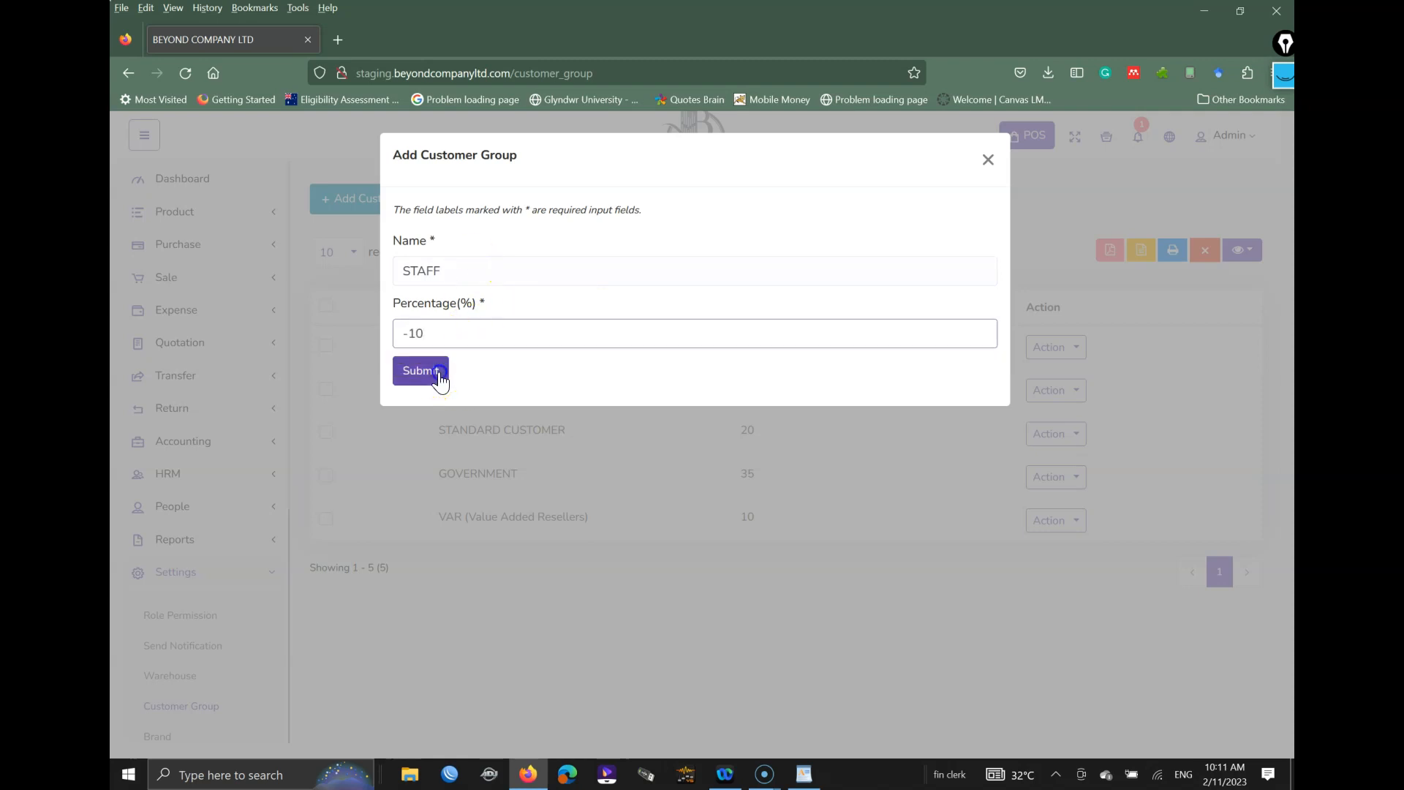
{"action": "left_click", "coordinate": [439, 377]}
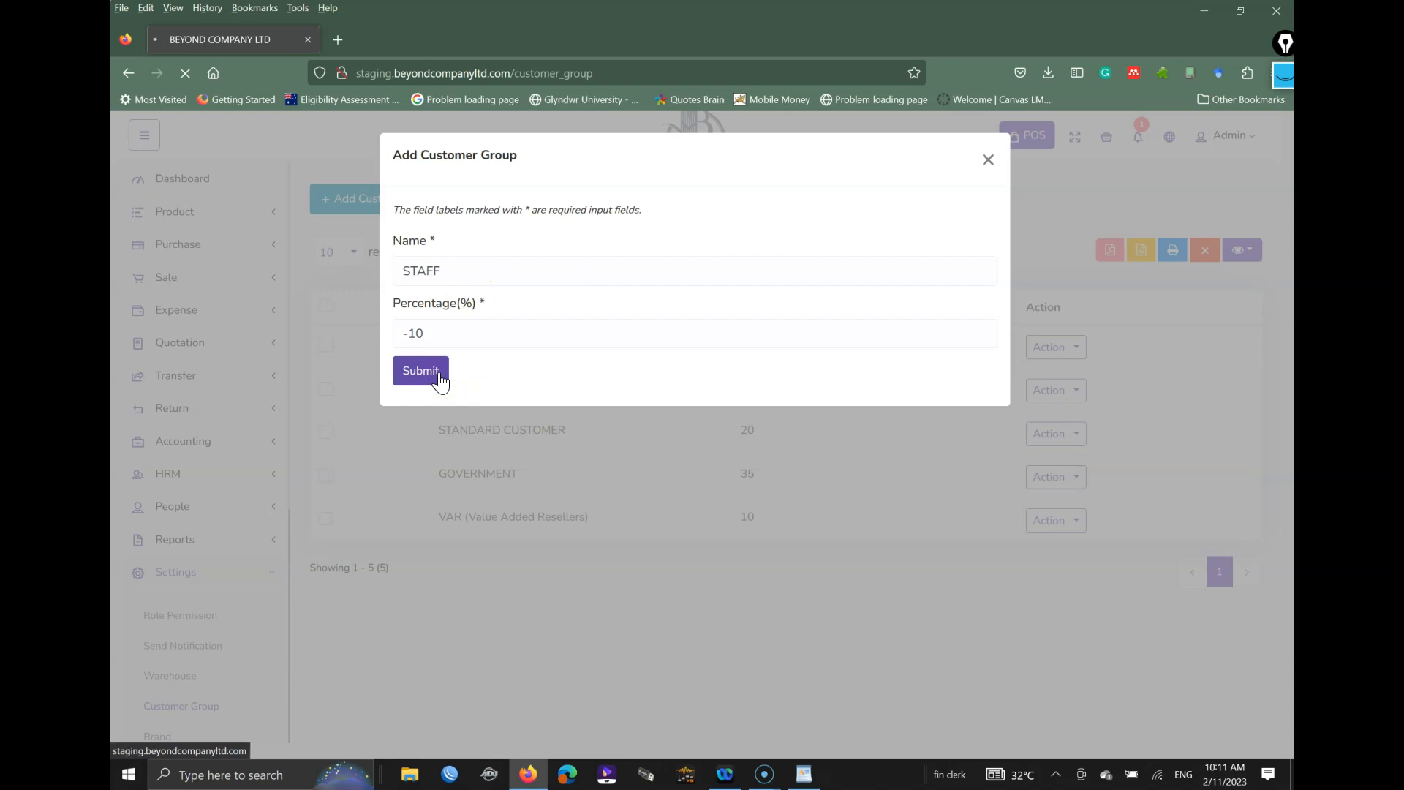
Step: Scroll the customer group list and highlight the new STAFF group
{"action": "scroll", "coordinate": [575, 374], "scroll_direction": "down", "scroll_amount": 2}
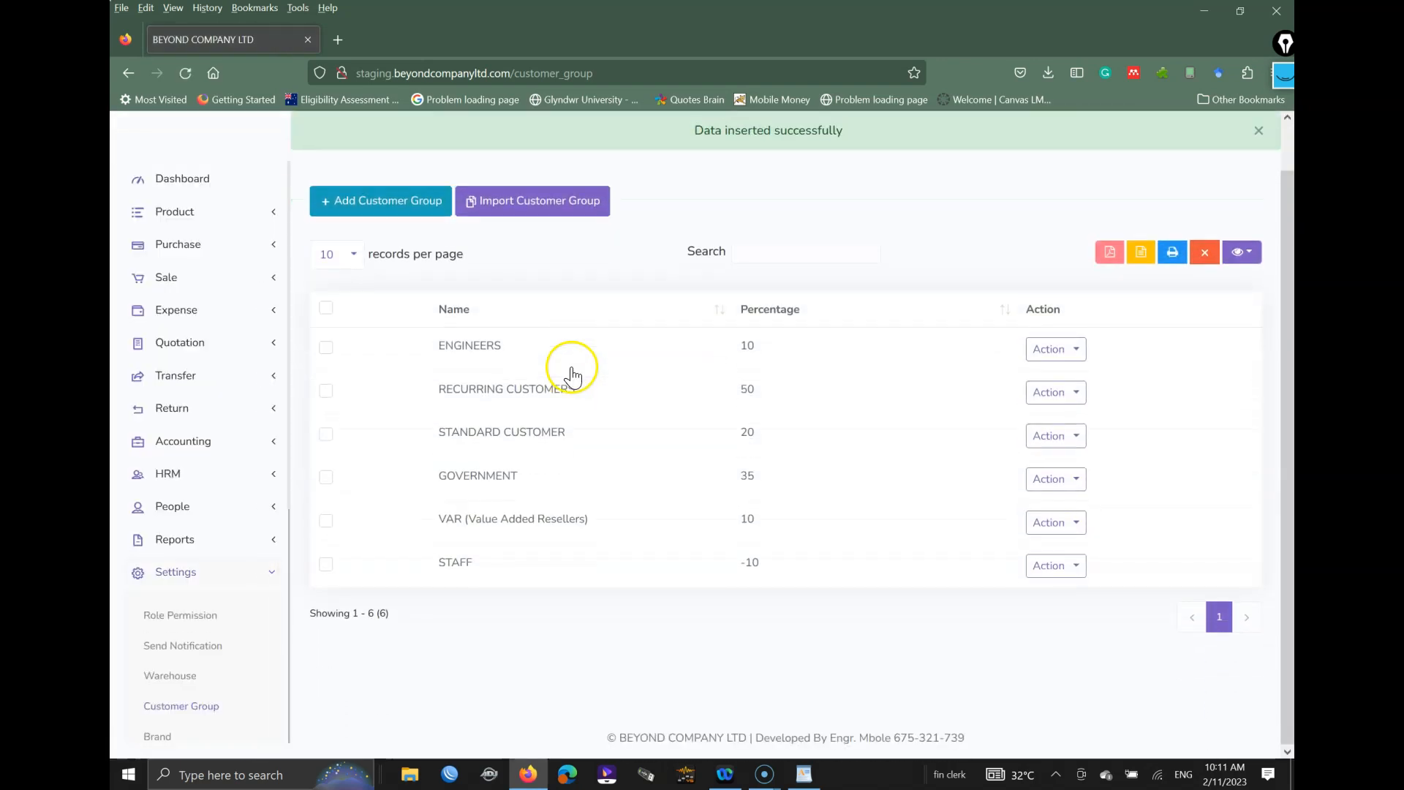
{"action": "scroll", "coordinate": [512, 519], "scroll_direction": "down", "scroll_amount": 1}
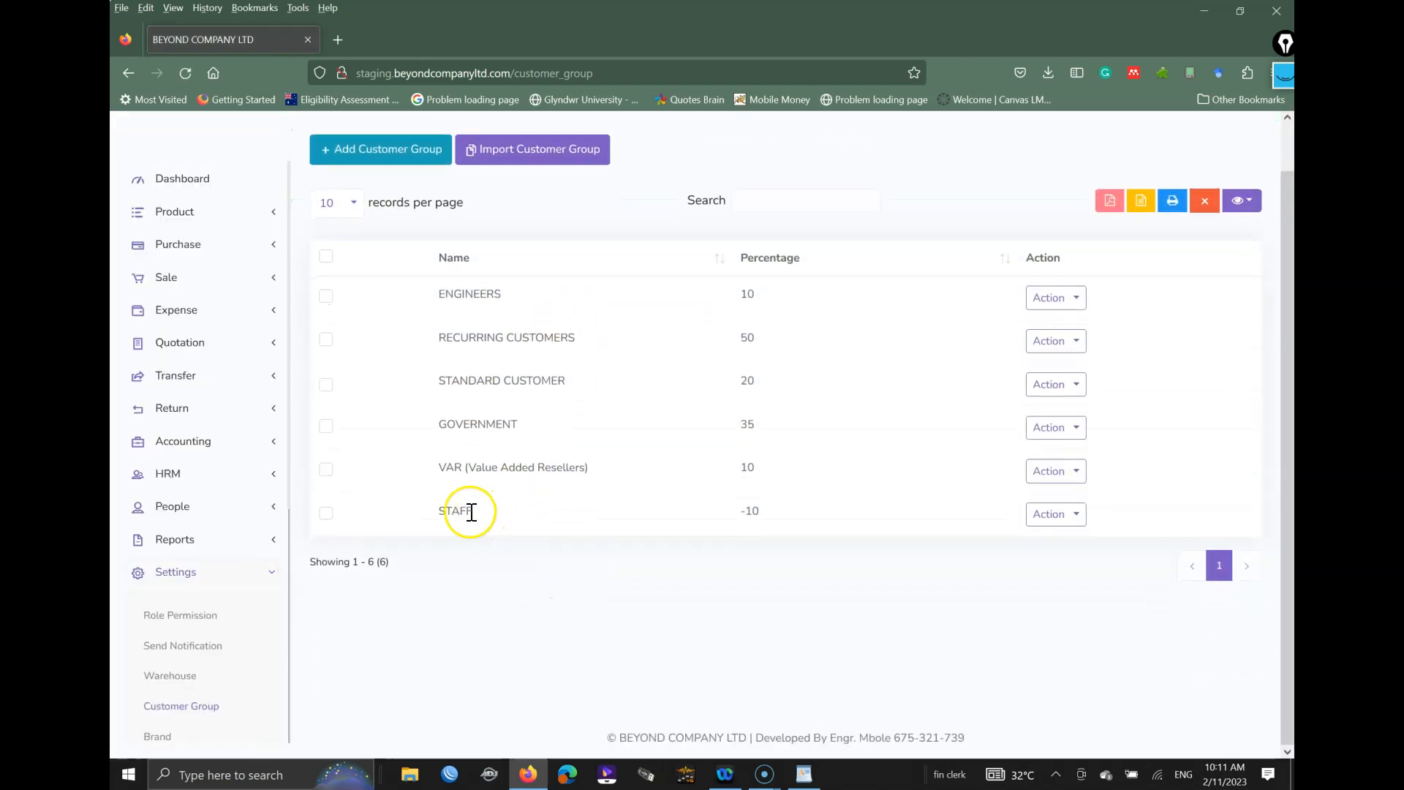
{"action": "left_click_drag", "start_coordinate": [442, 512], "coordinate": [492, 511]}
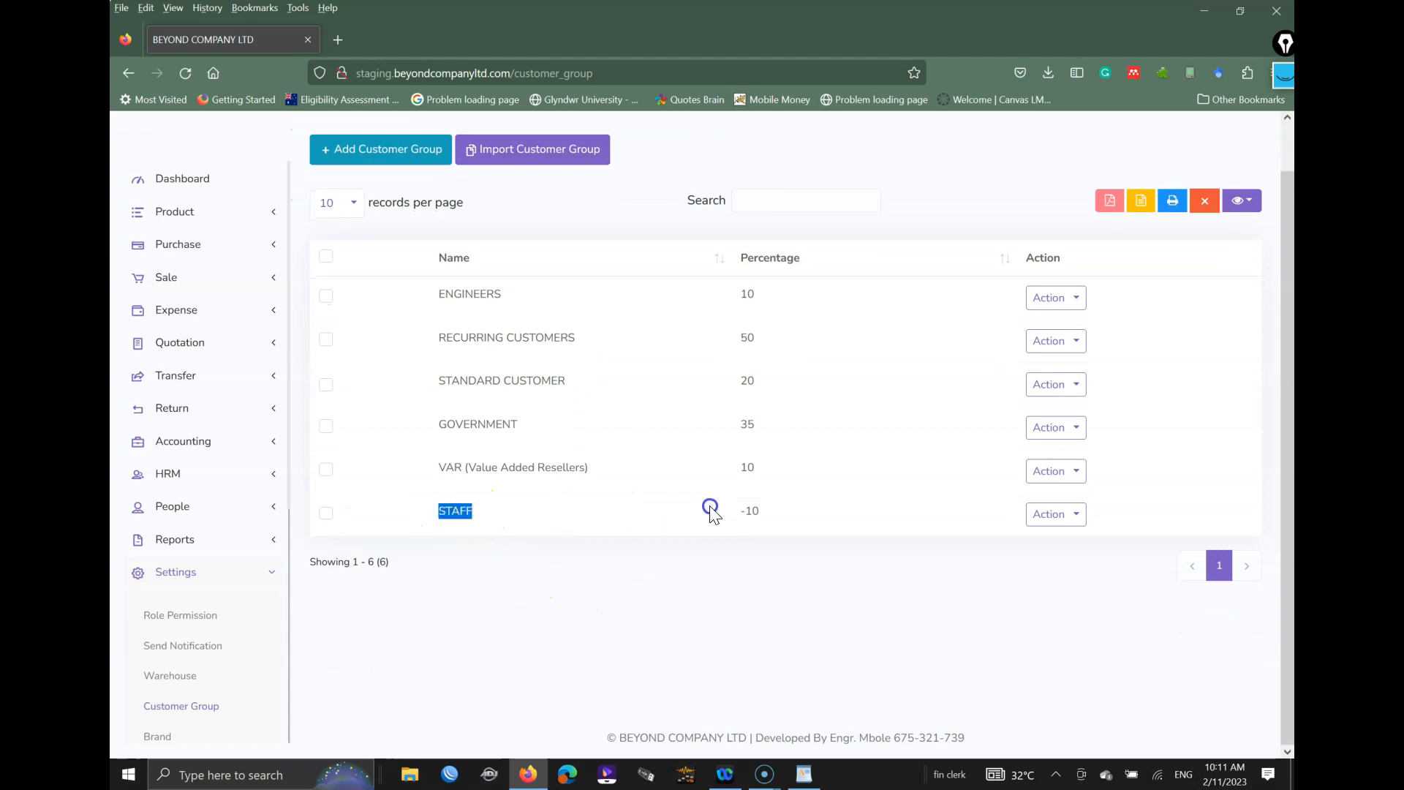
{"action": "left_click", "coordinate": [674, 525]}
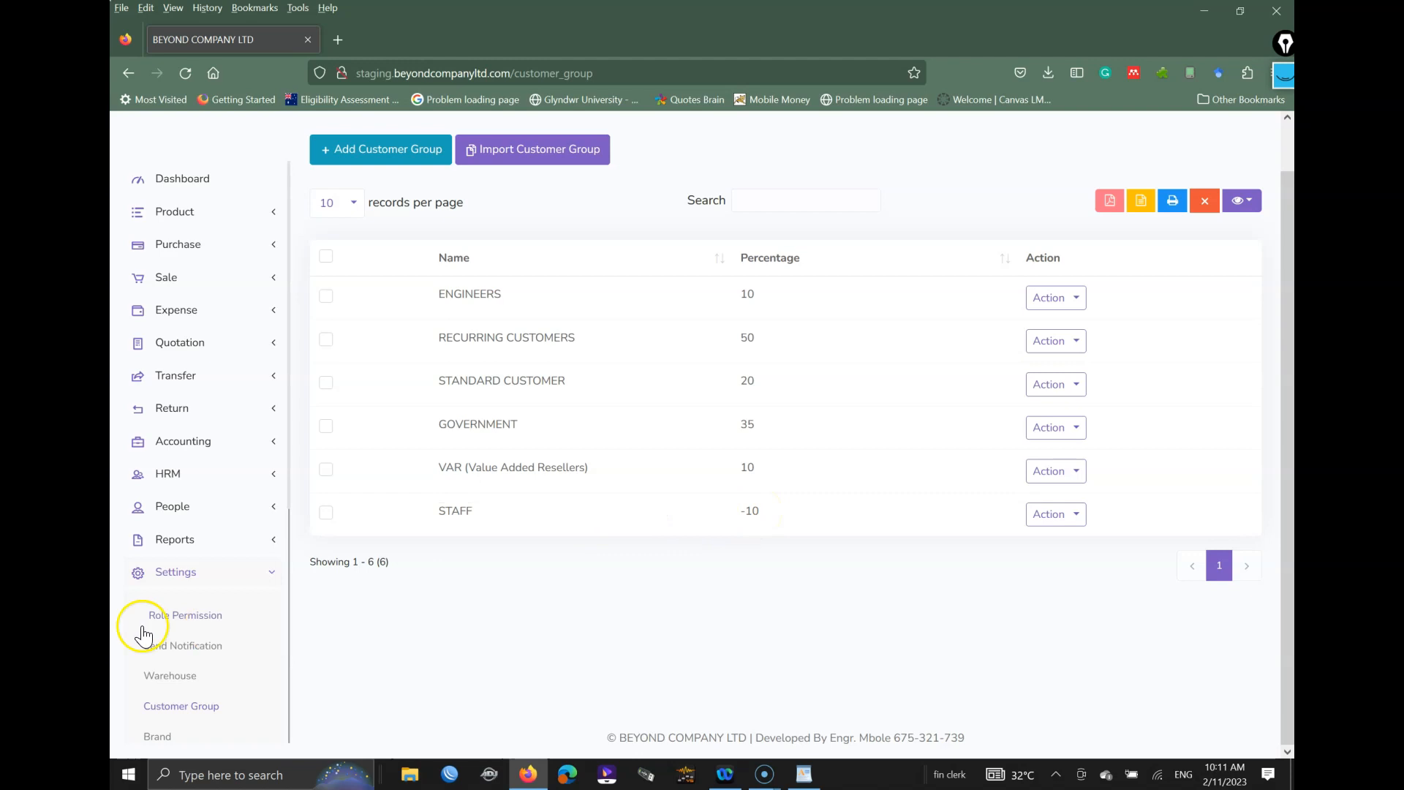
{"action": "scroll", "coordinate": [192, 607], "scroll_direction": "down", "scroll_amount": 5}
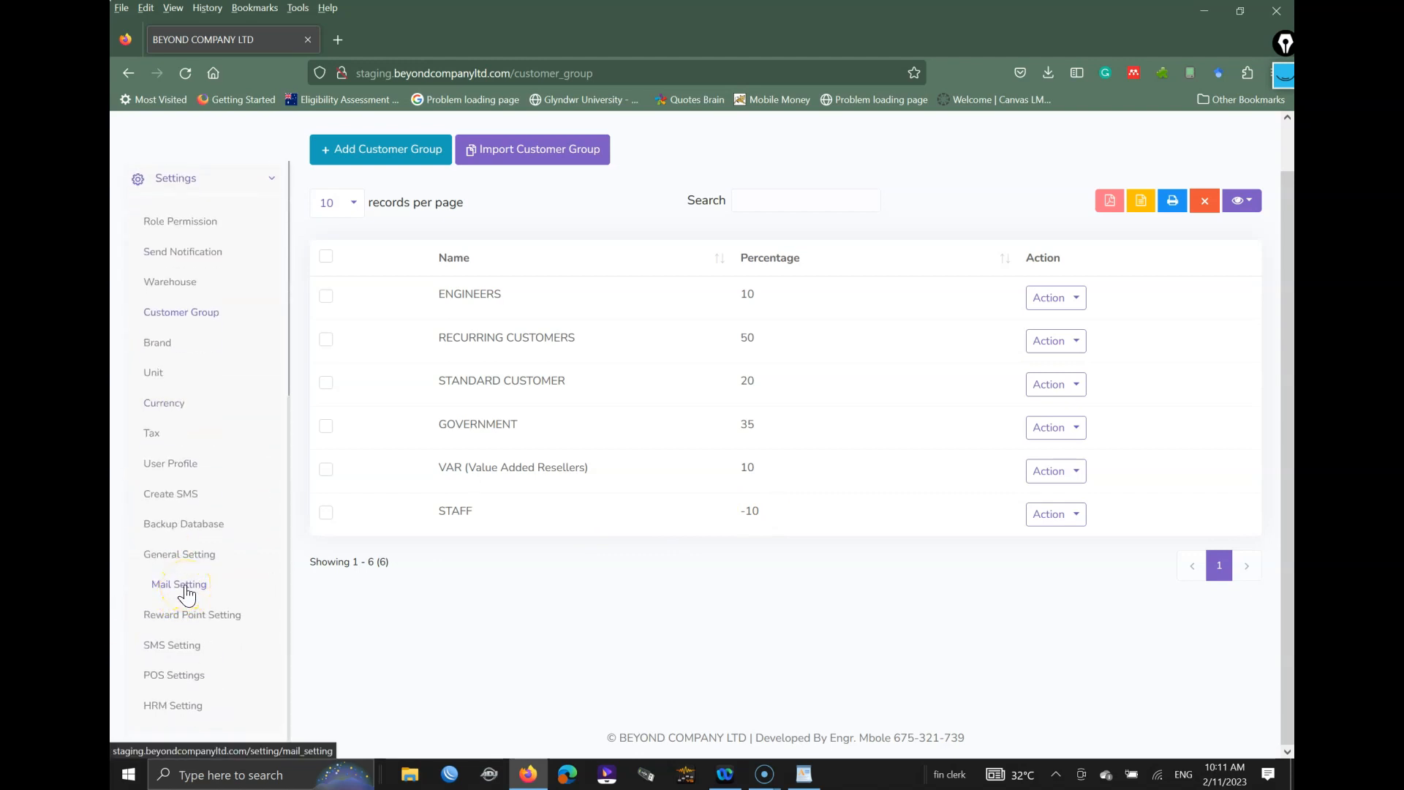
Step: Go to the Unit settings page in the sidebar
{"action": "key", "text": "ctrl+shift+1"}
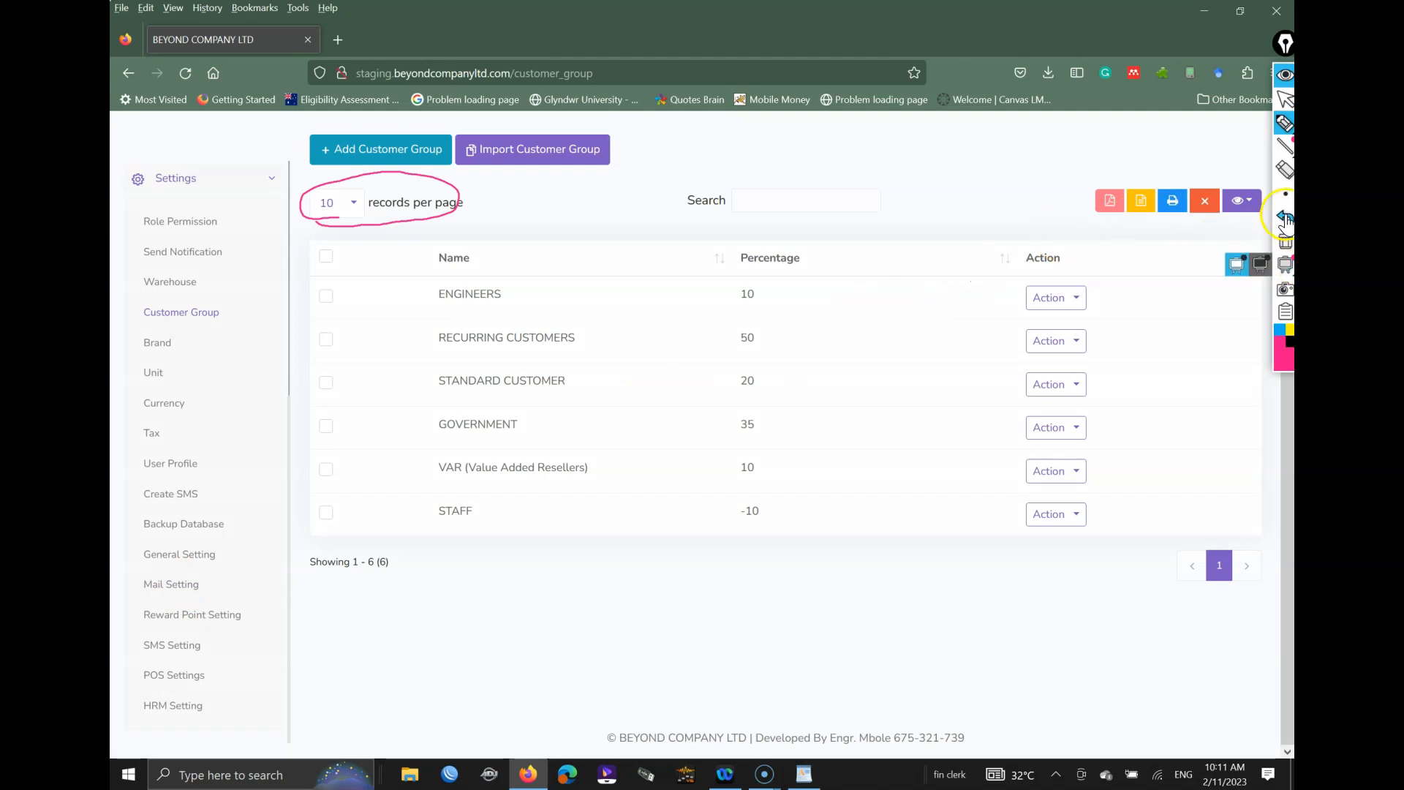
{"action": "left_click", "coordinate": [1285, 218]}
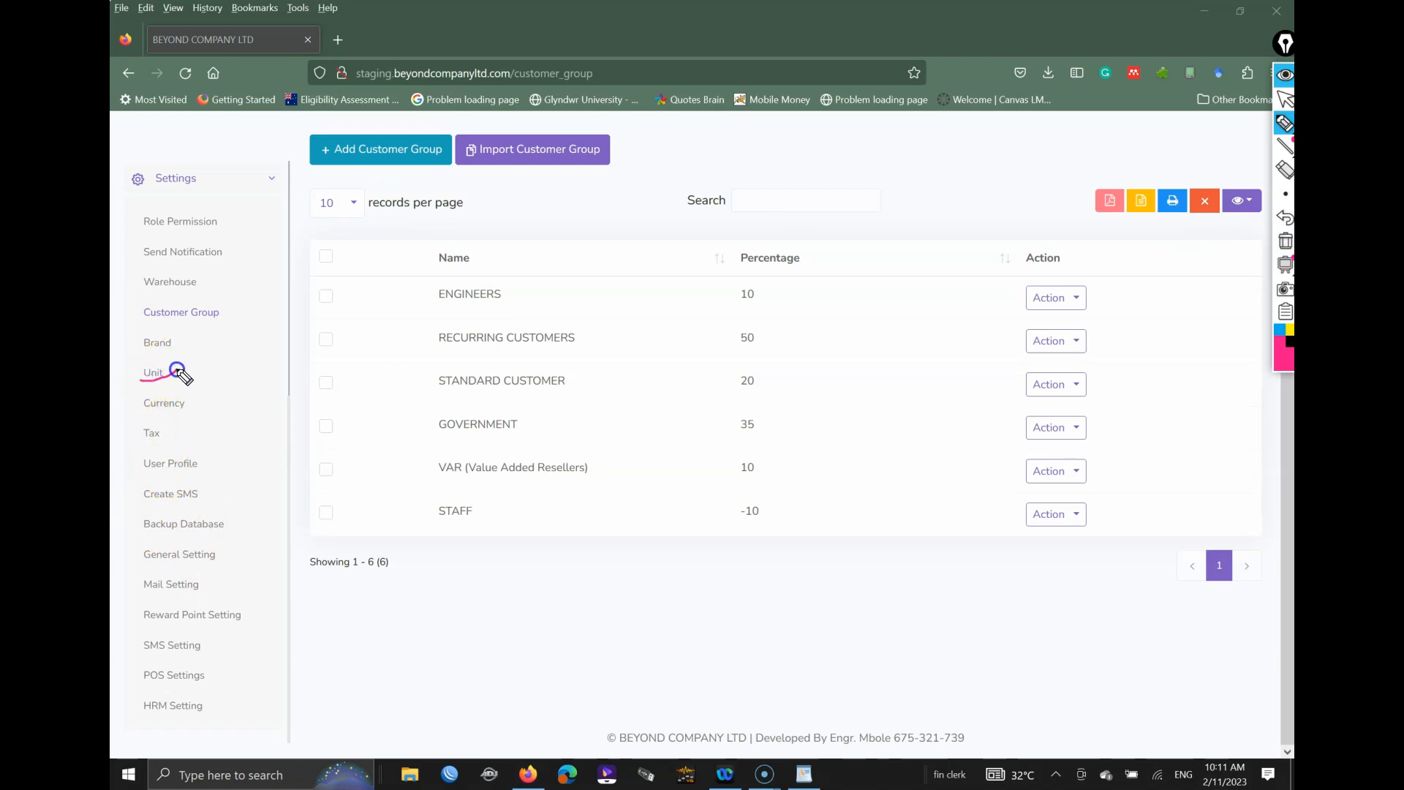
{"action": "left_click_drag", "start_coordinate": [152, 379], "coordinate": [162, 375]}
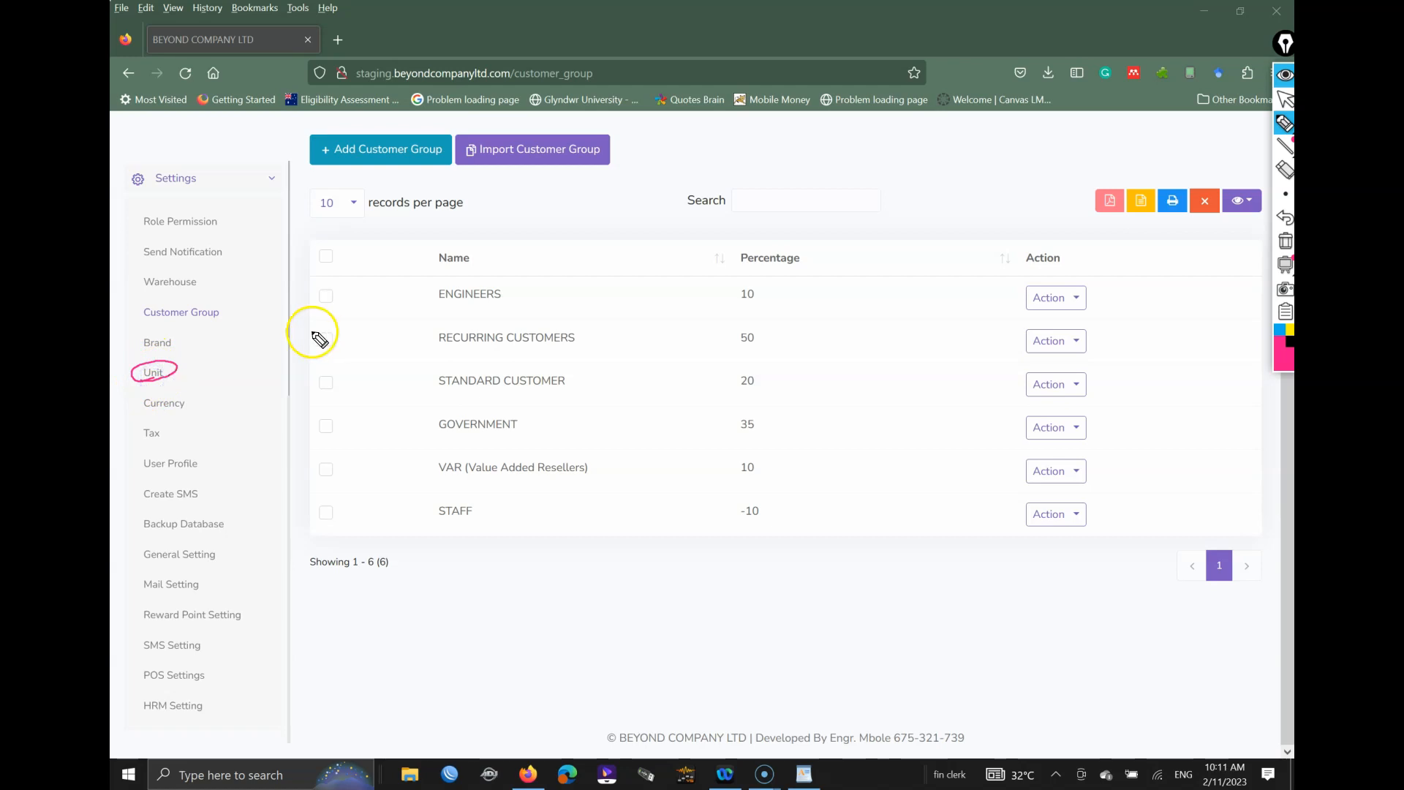
{"action": "left_click", "coordinate": [1284, 248]}
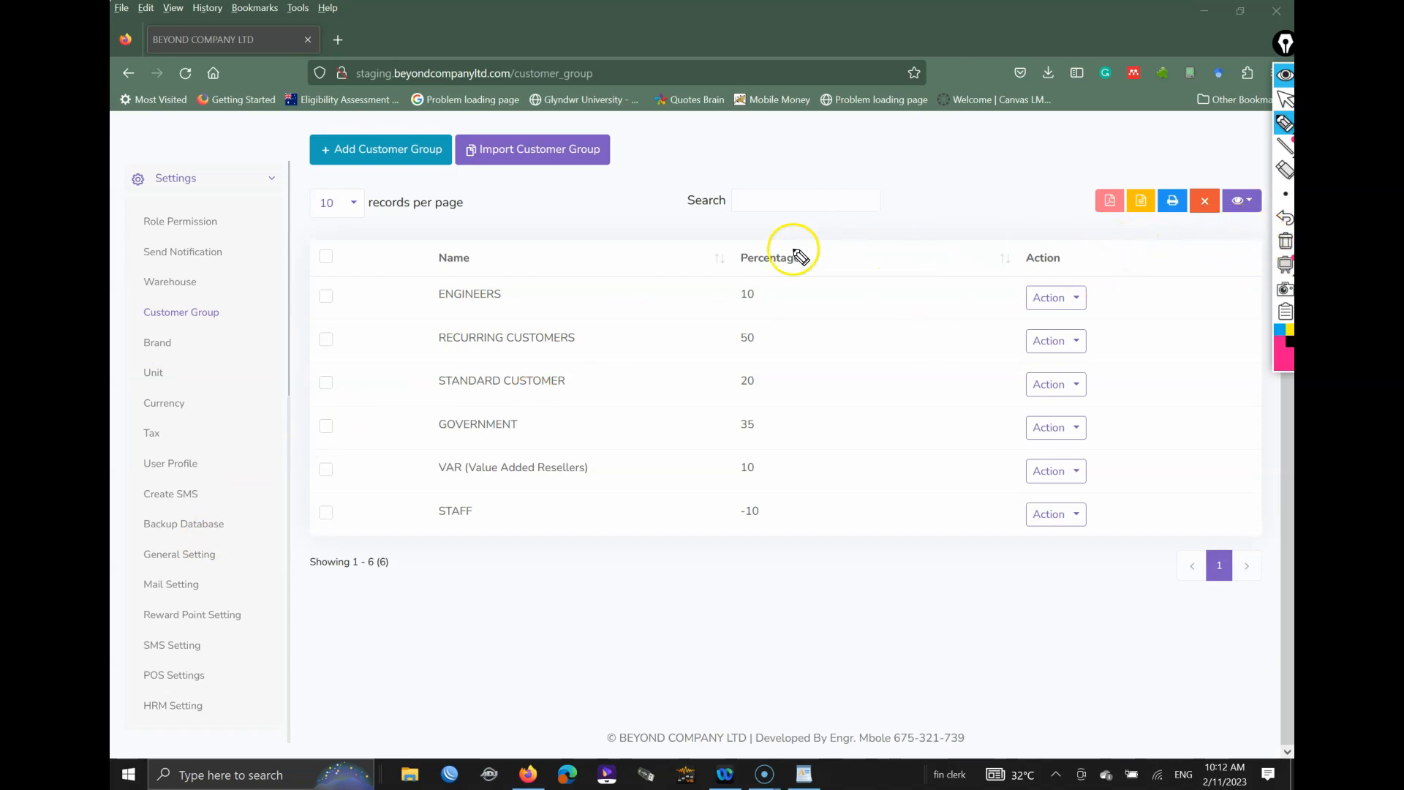
{"action": "key", "text": "ctrl+shift+1"}
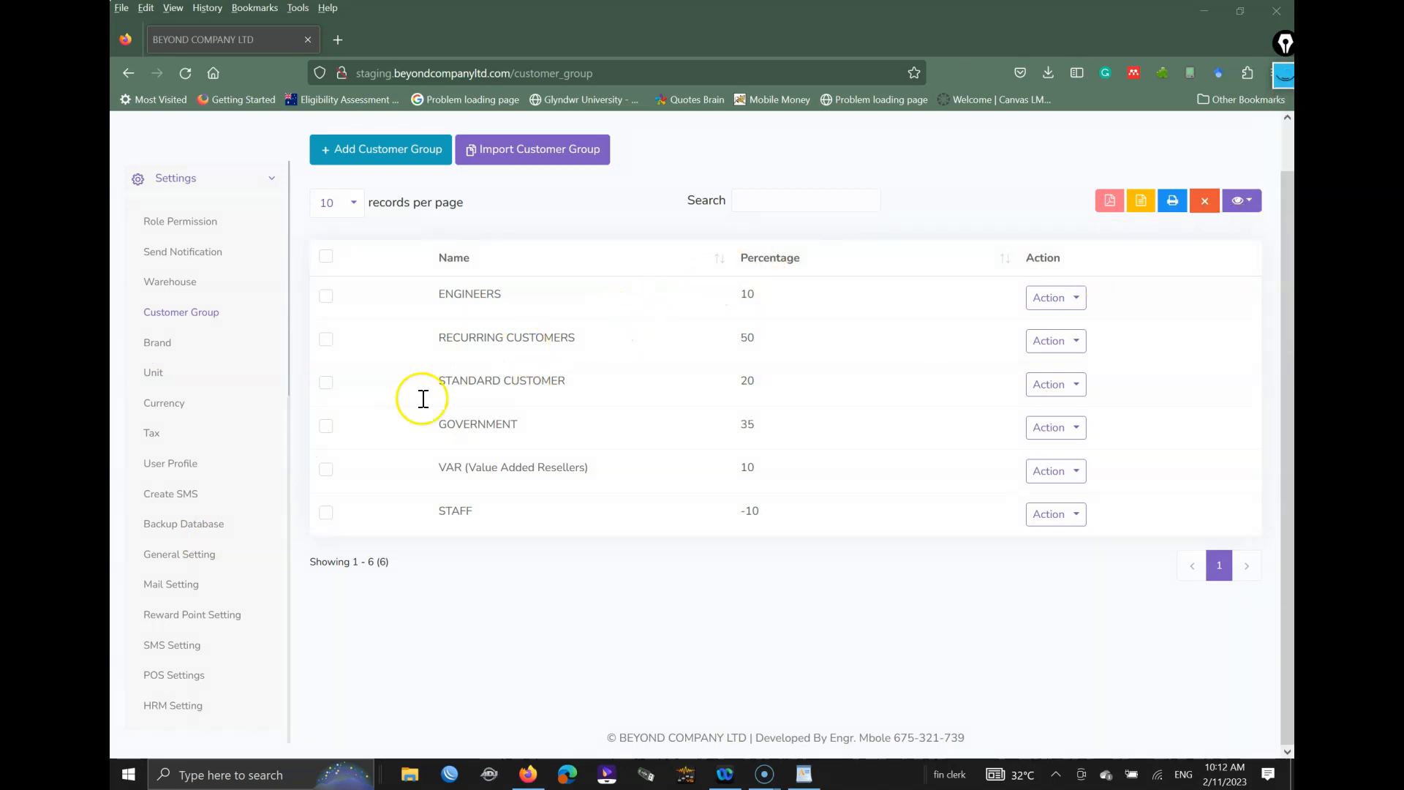
{"action": "left_click", "coordinate": [164, 374]}
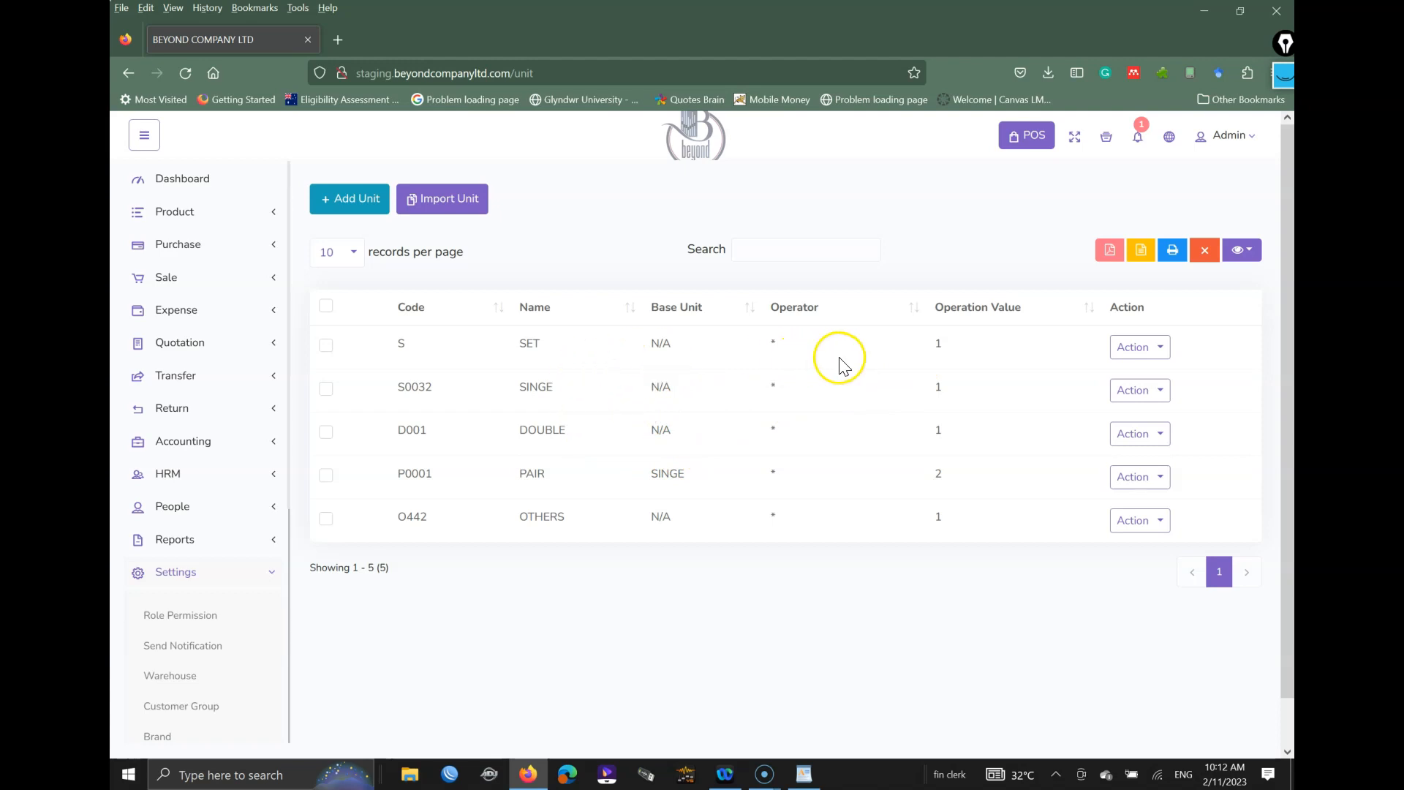
Step: Add unit BOTTLE with code 034 and no base unit
{"action": "left_click", "coordinate": [338, 199]}
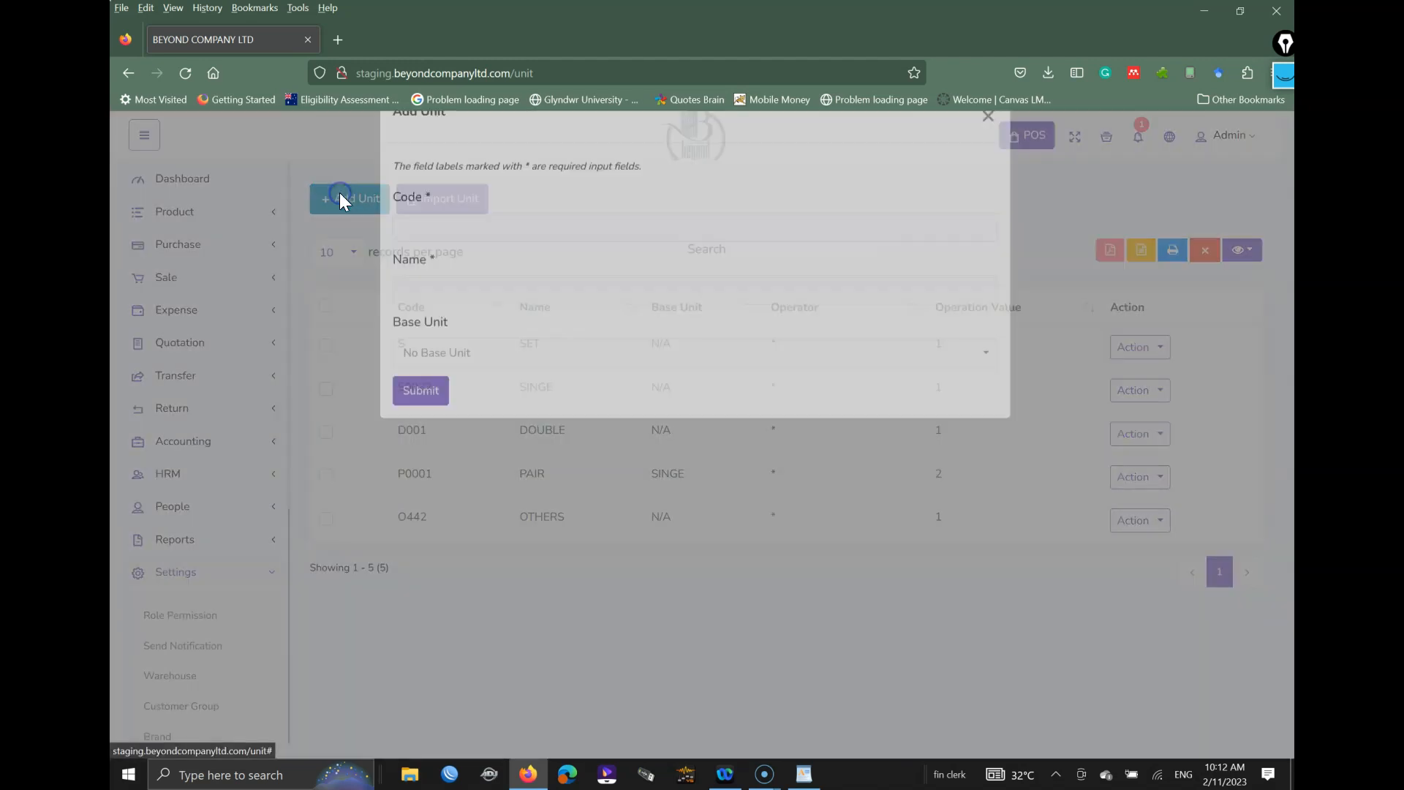
{"action": "left_click", "coordinate": [490, 262]}
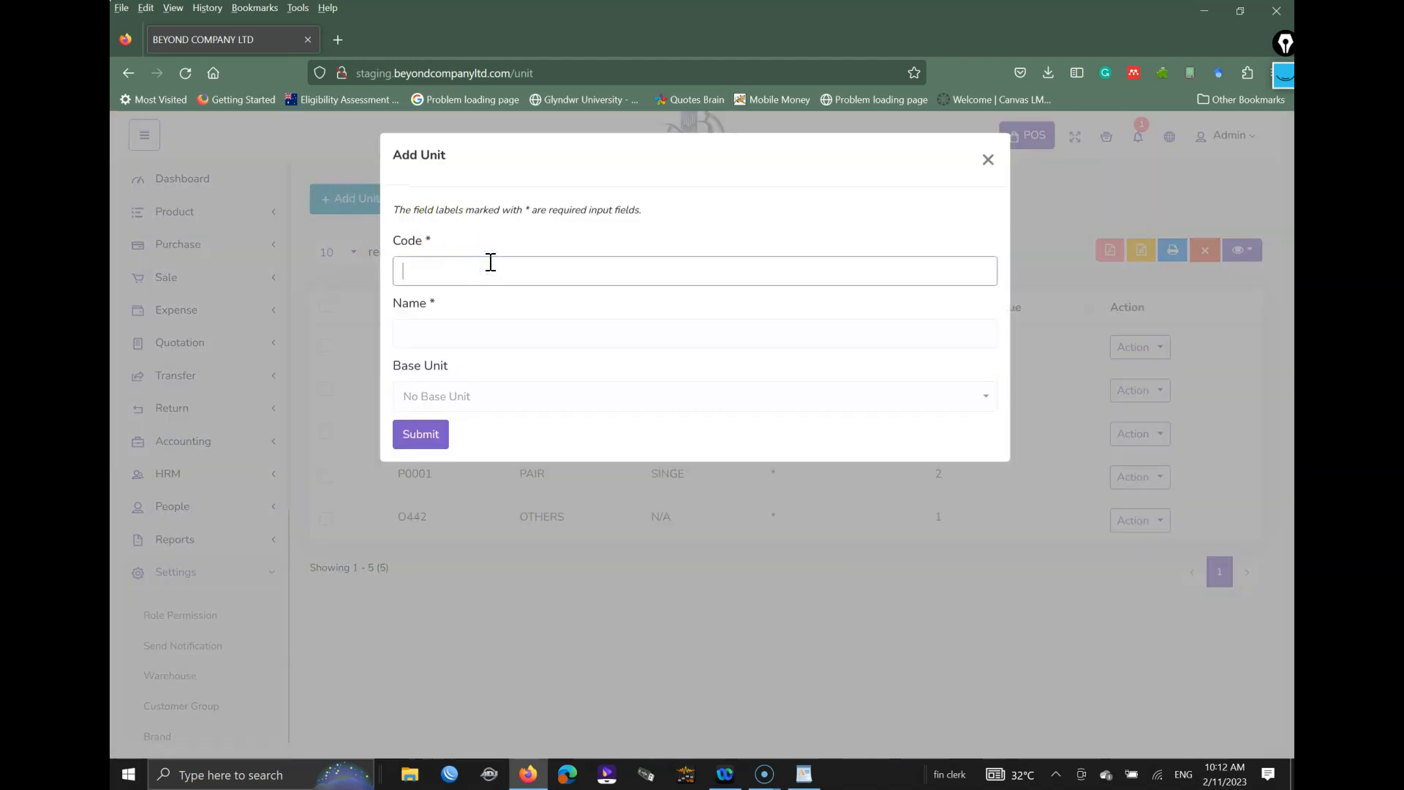
{"action": "type", "text": "002"}
{"action": "key", "text": "Tab"}
{"action": "left_click", "coordinate": [490, 262]}
{"action": "left_click_drag", "start_coordinate": [490, 261], "coordinate": [371, 269]}
{"action": "type", "text": "34"}
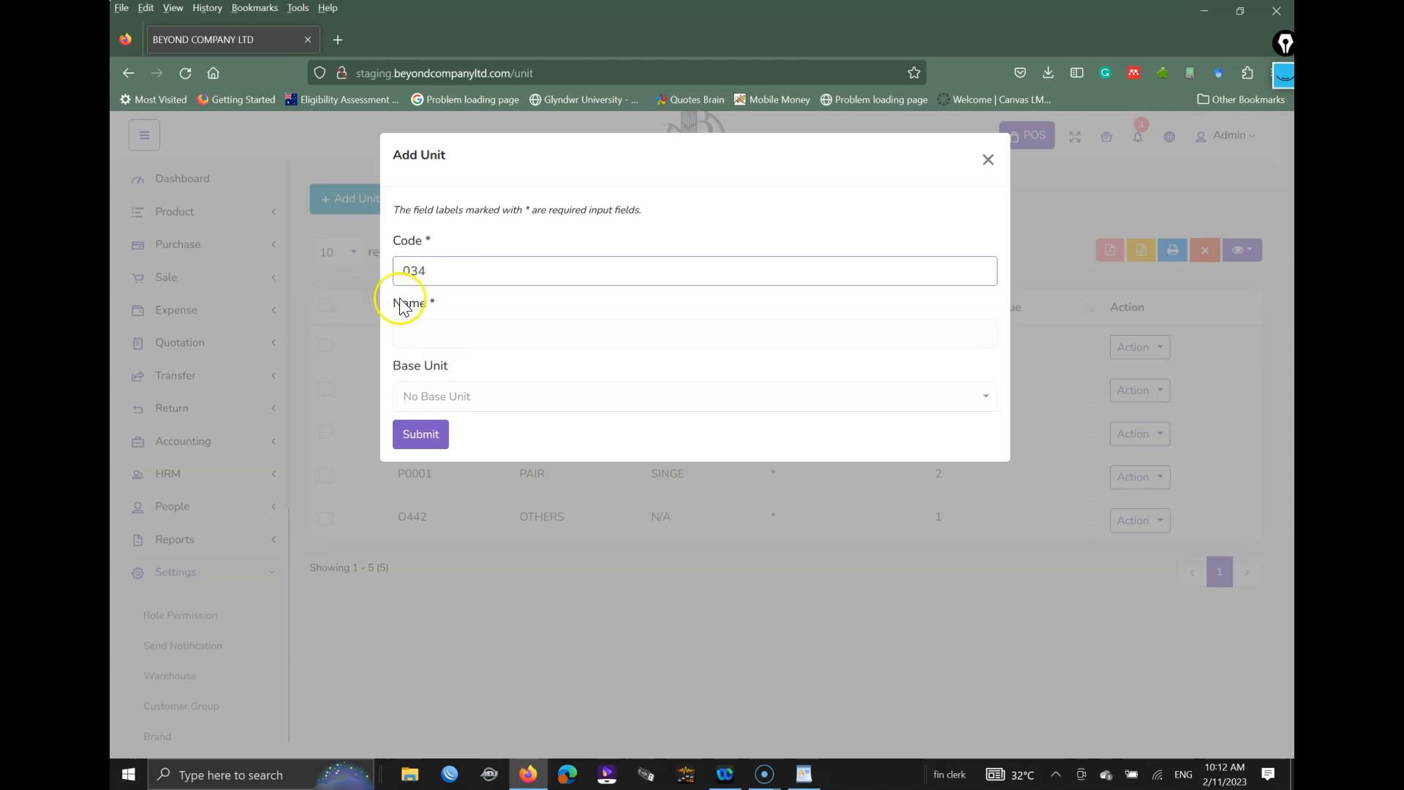
{"action": "left_click", "coordinate": [441, 330]}
{"action": "type", "text": "BOTTLE"}
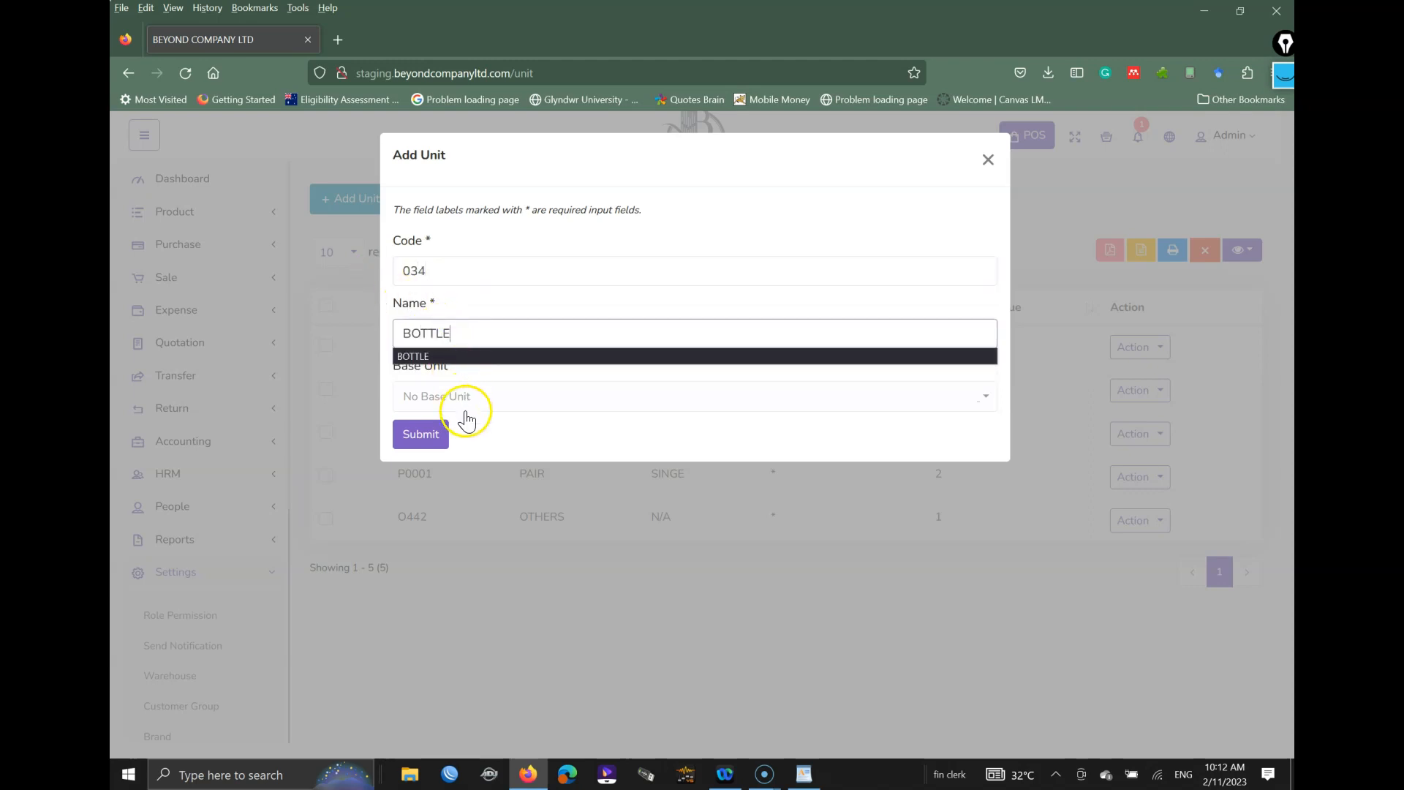
{"action": "left_click", "coordinate": [386, 391]}
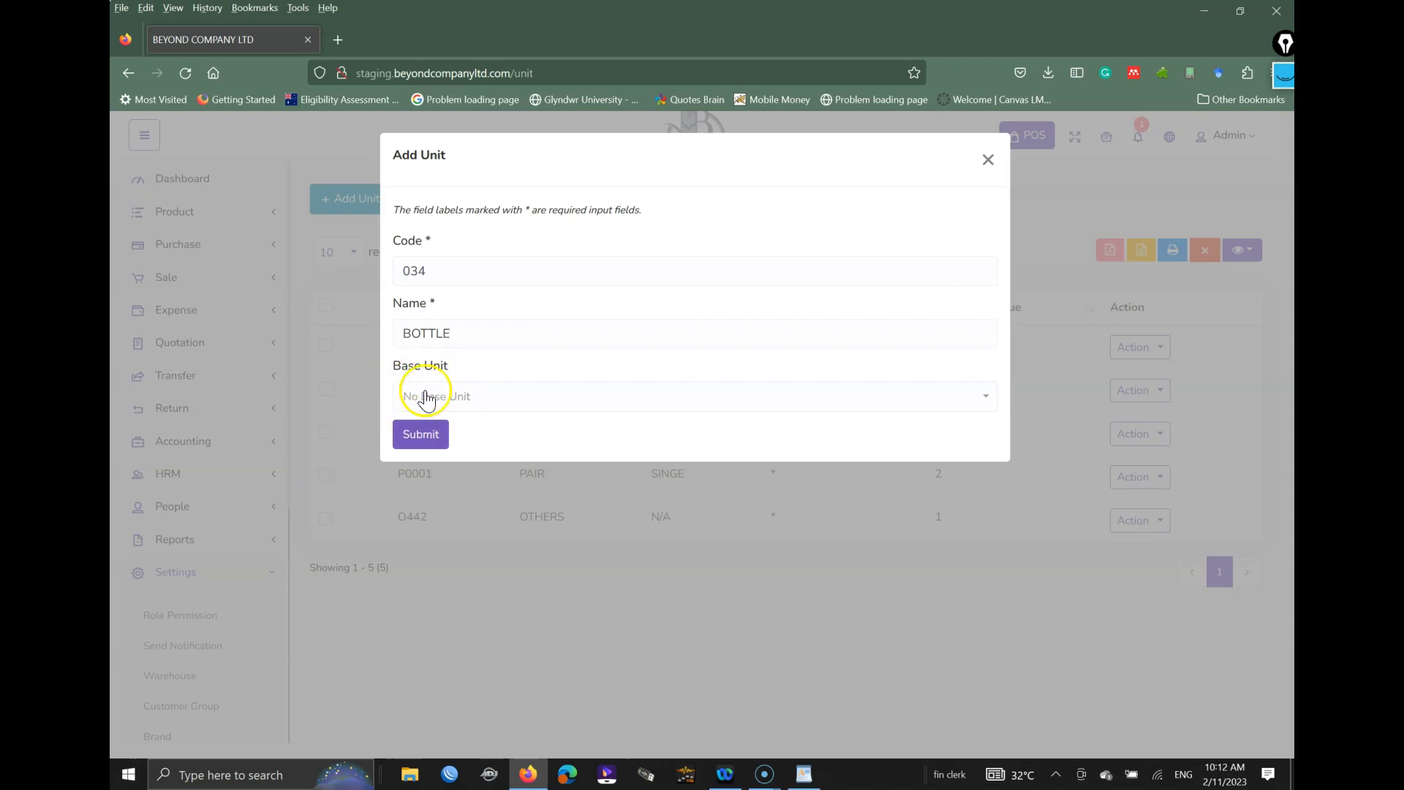
{"action": "left_click", "coordinate": [428, 437]}
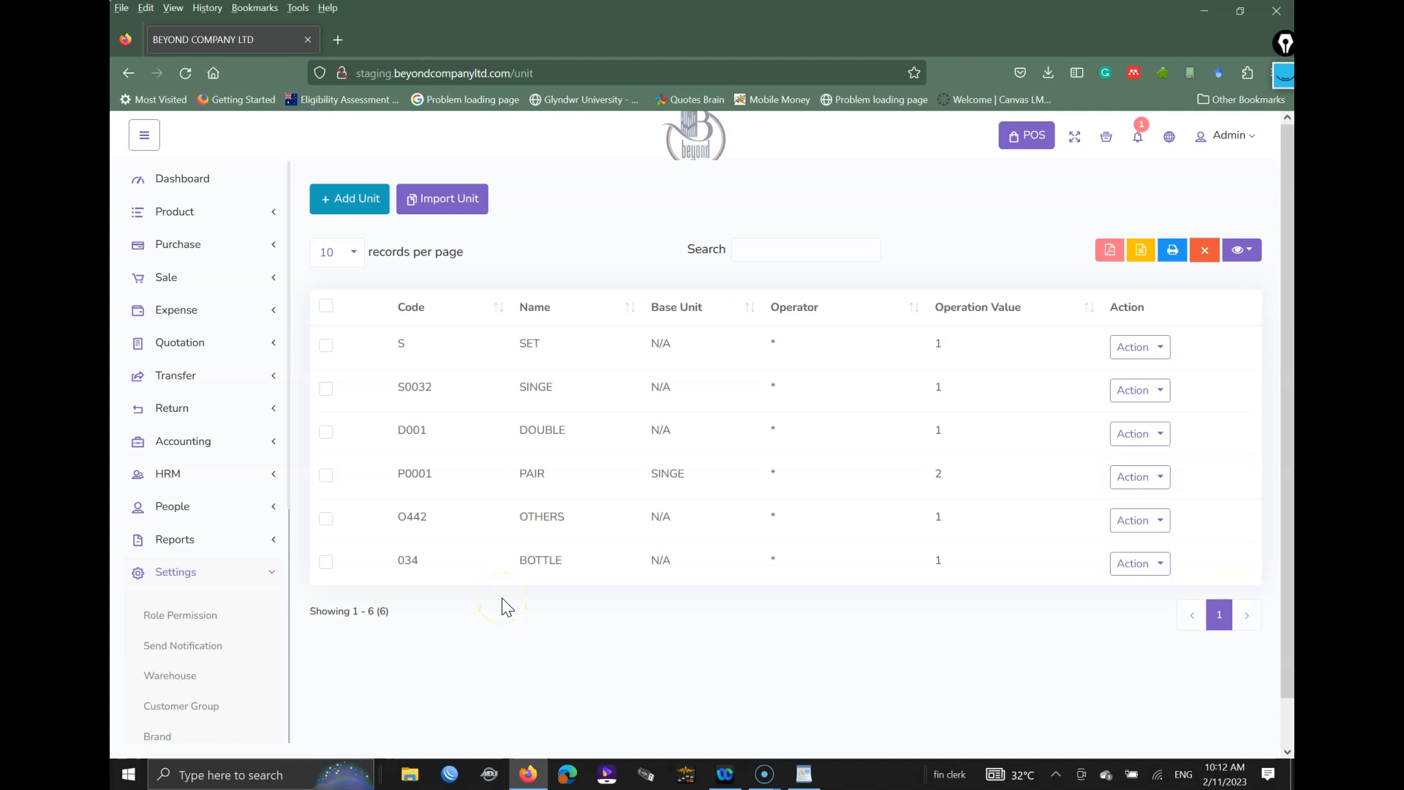
Step: Open a new Add Unit form, mistakenly typing CREATE as the code
{"action": "key", "text": "ctrl+shift+3"}
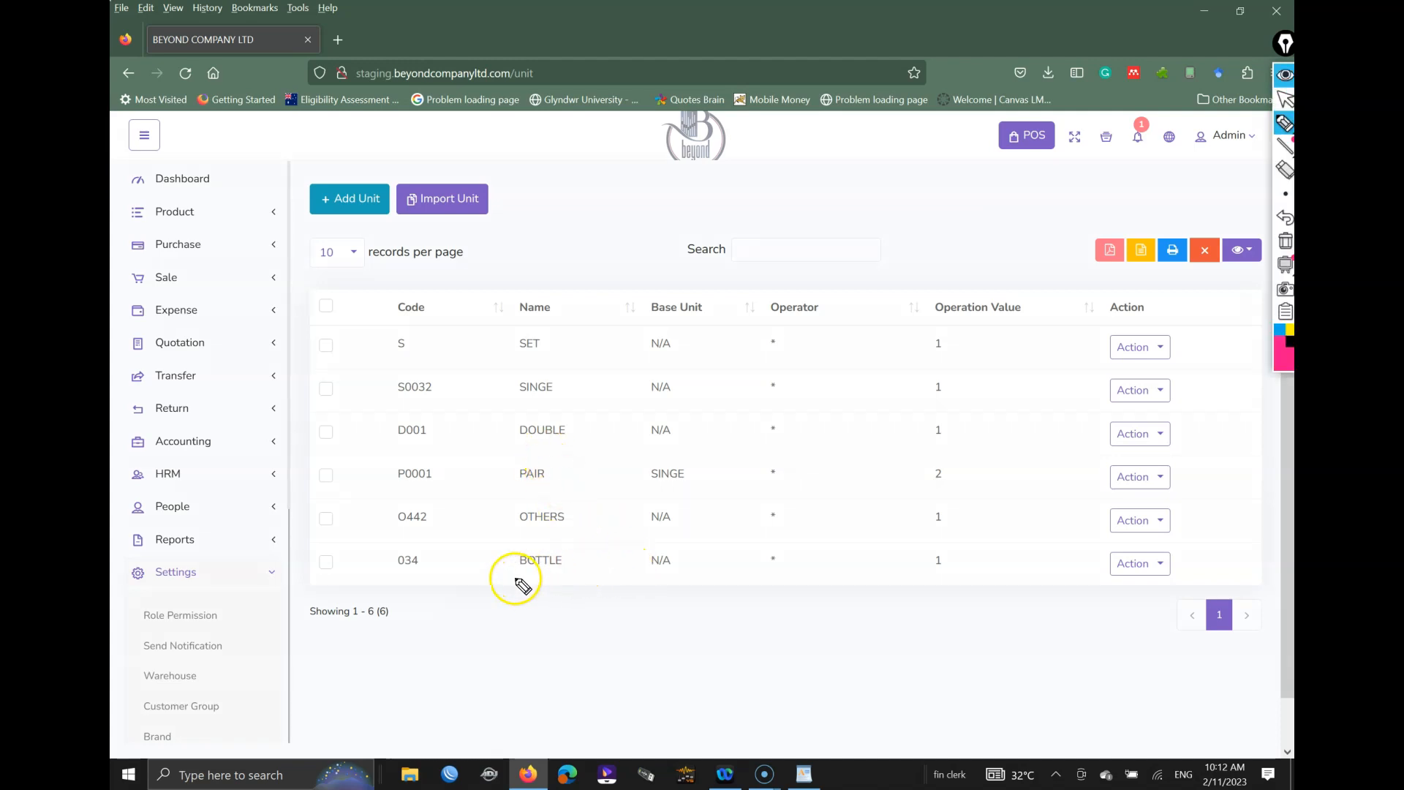
{"action": "left_click_drag", "start_coordinate": [514, 573], "coordinate": [534, 582]}
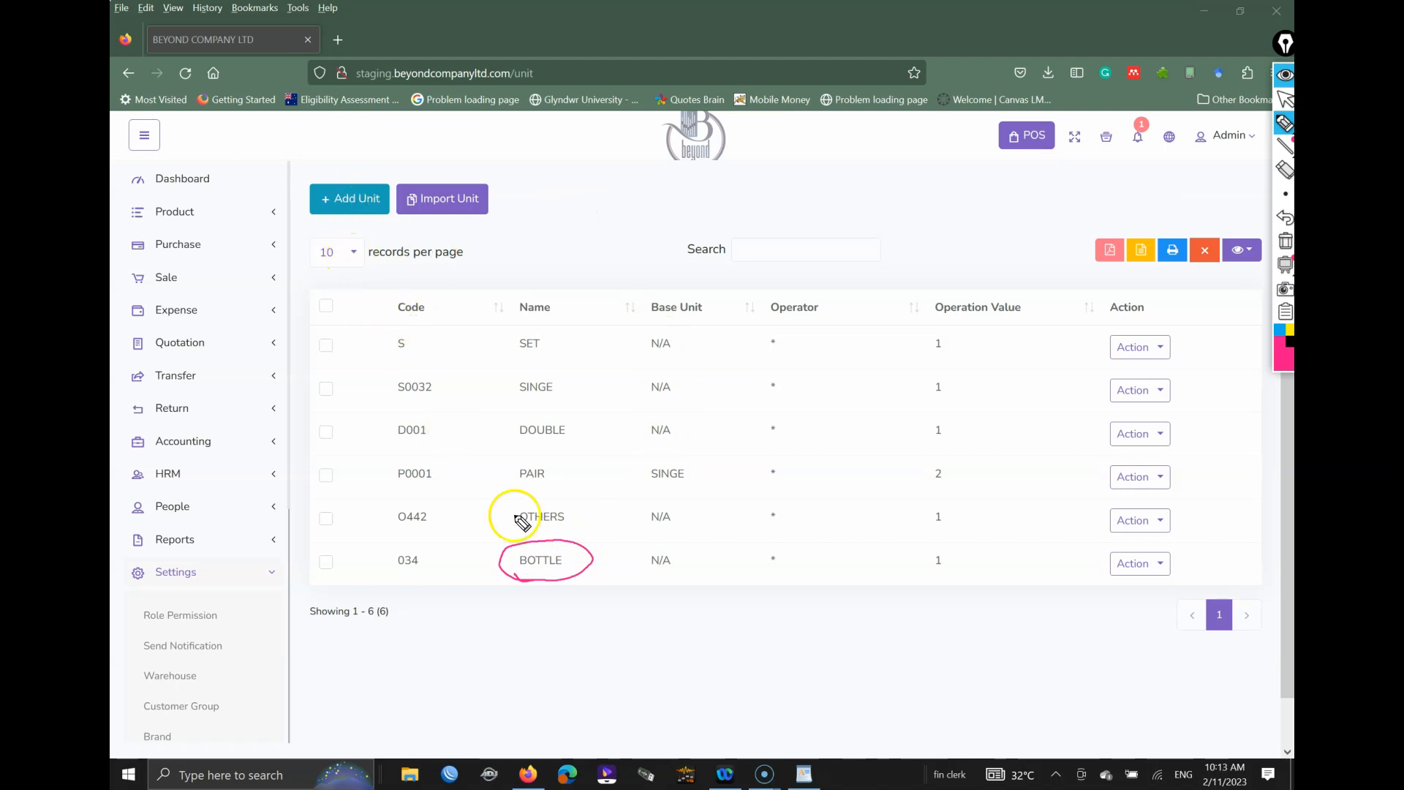
{"action": "left_click", "coordinate": [1285, 241]}
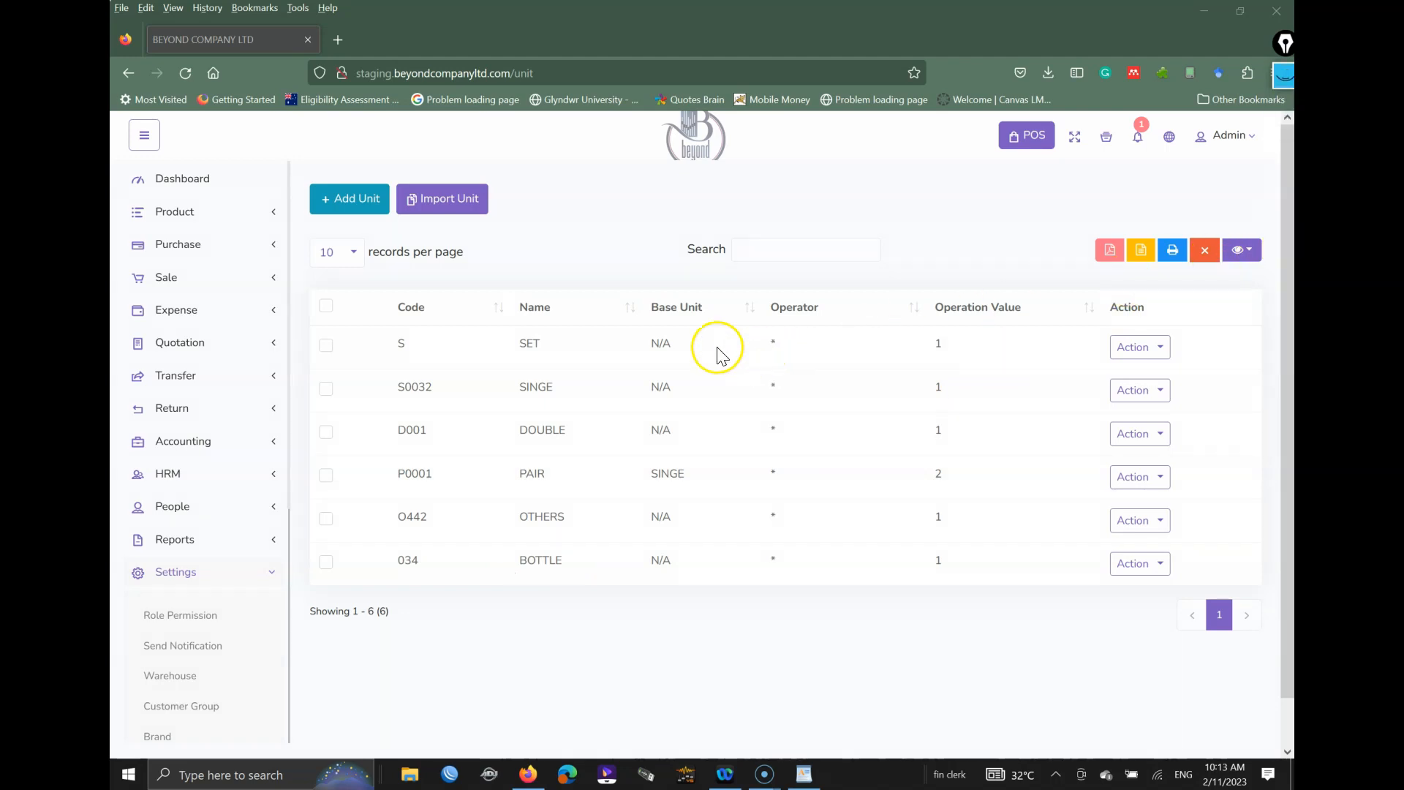
{"action": "left_click", "coordinate": [359, 200]}
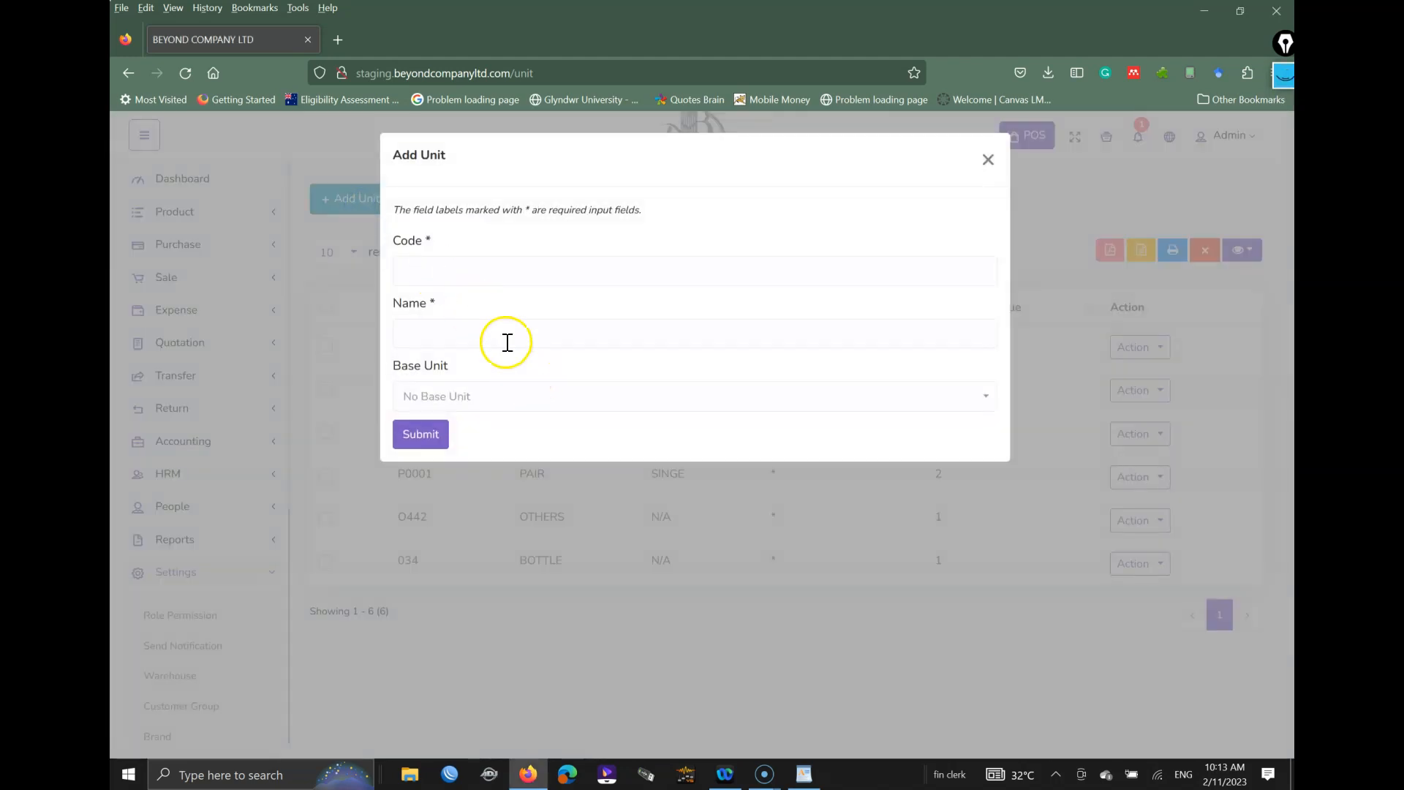
{"action": "left_click", "coordinate": [471, 267]}
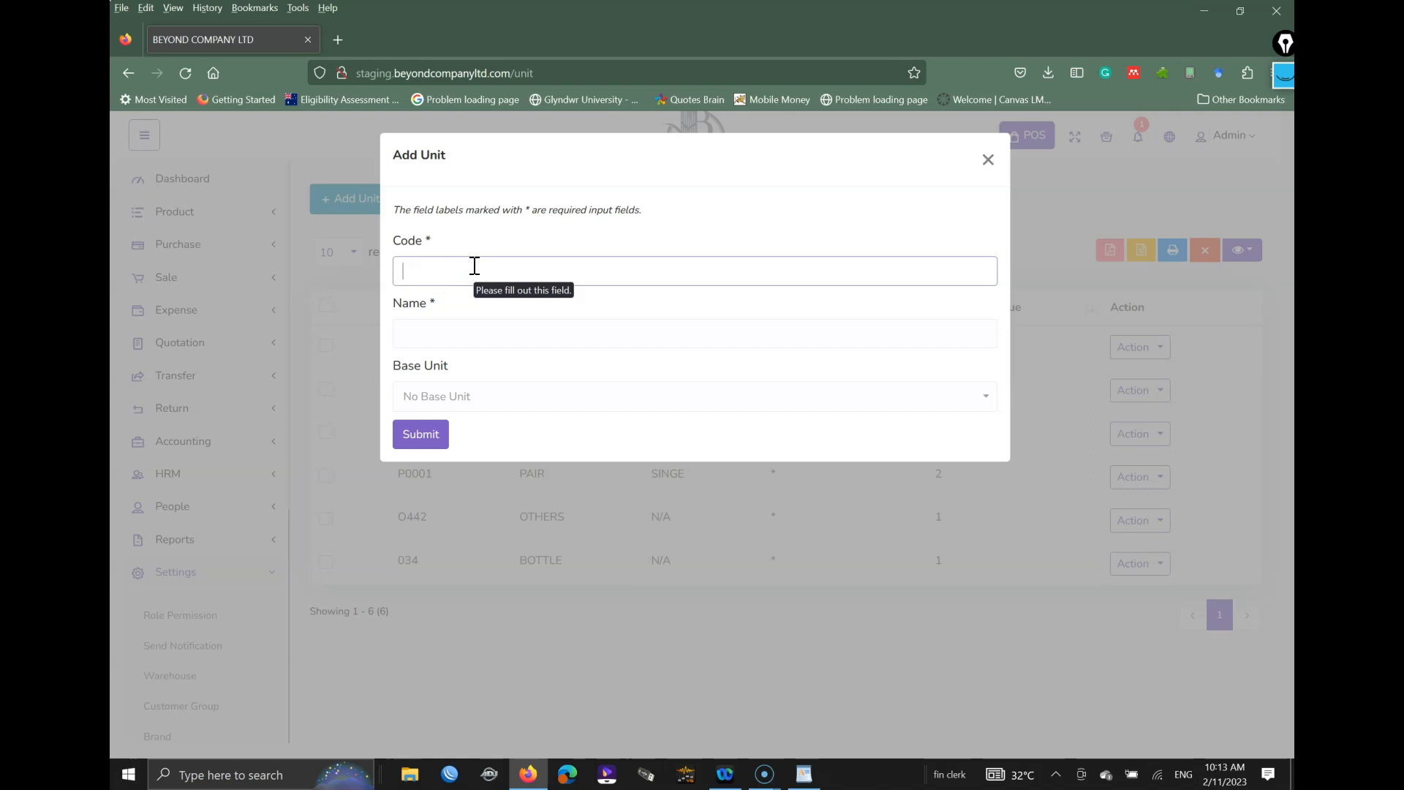
{"action": "type", "text": "CREATE"}
{"action": "key", "text": "Tab"}
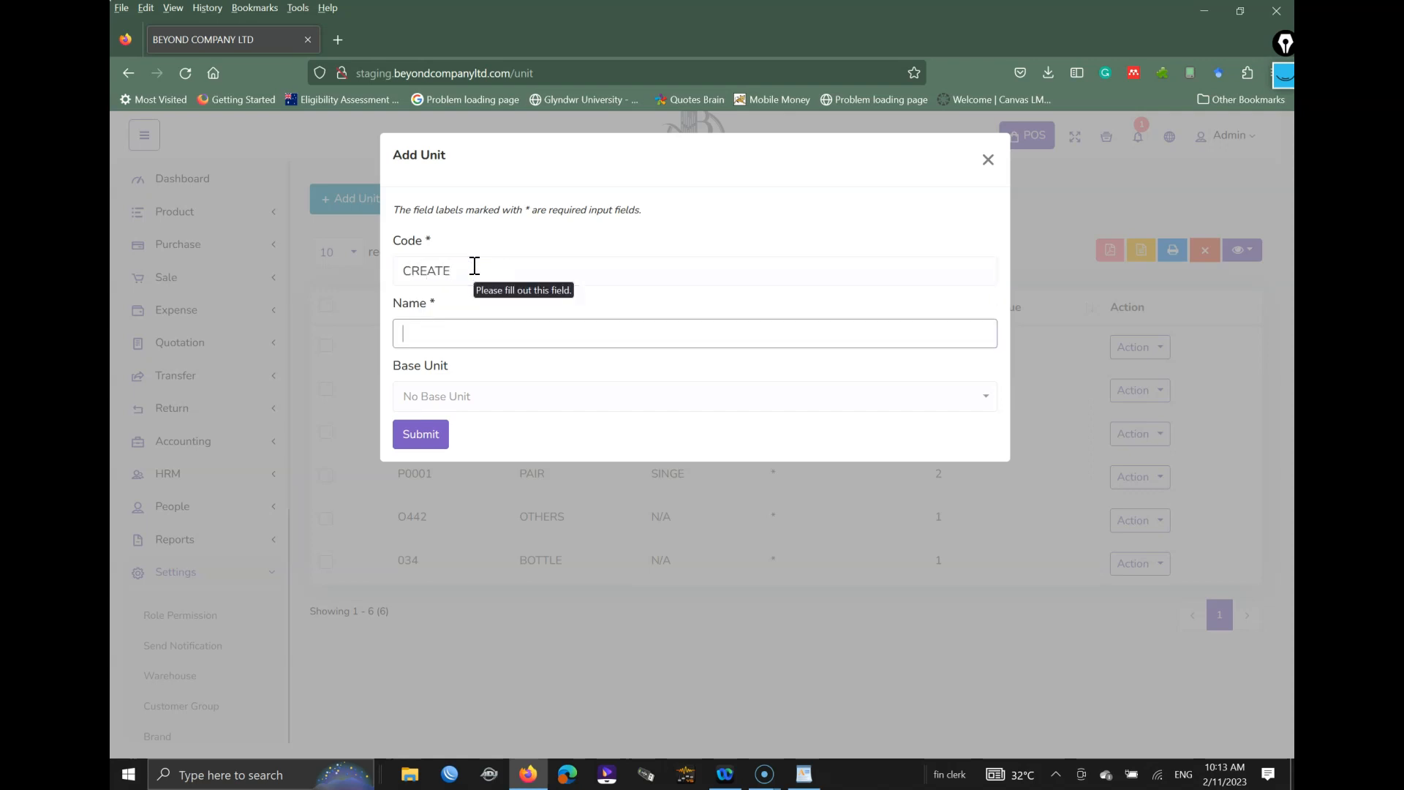
Step: Correct the code to 034 and enter CREATE as the unit name
{"action": "left_click_drag", "start_coordinate": [475, 265], "coordinate": [312, 275]}
{"action": "type", "text": "034"}
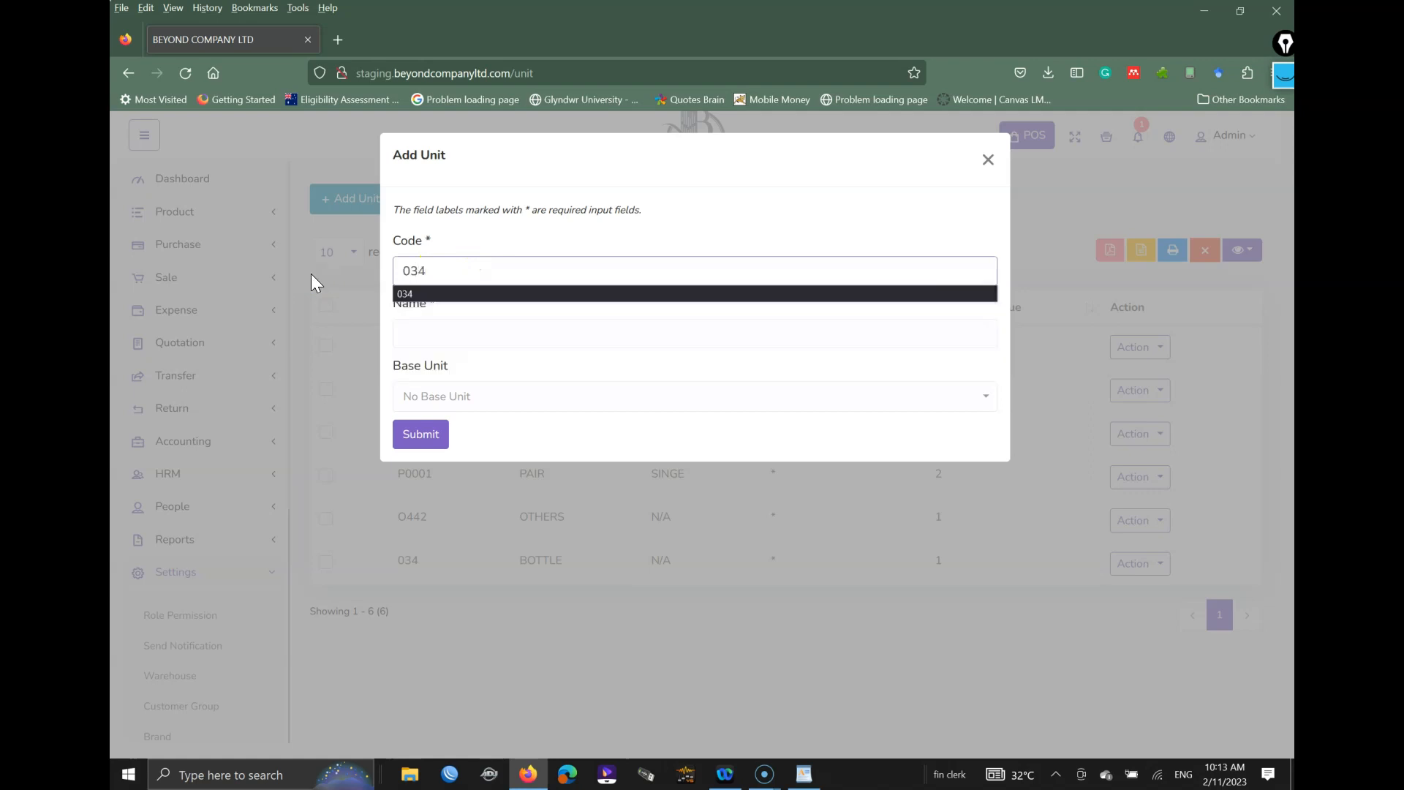
{"action": "key", "text": "Tab"}
{"action": "type", "text": "XC"}
{"action": "key", "text": "BackSpace"}
{"action": "key", "text": "BackSpace"}
{"action": "type", "text": "CREATE"}
{"action": "key", "text": "Tab"}
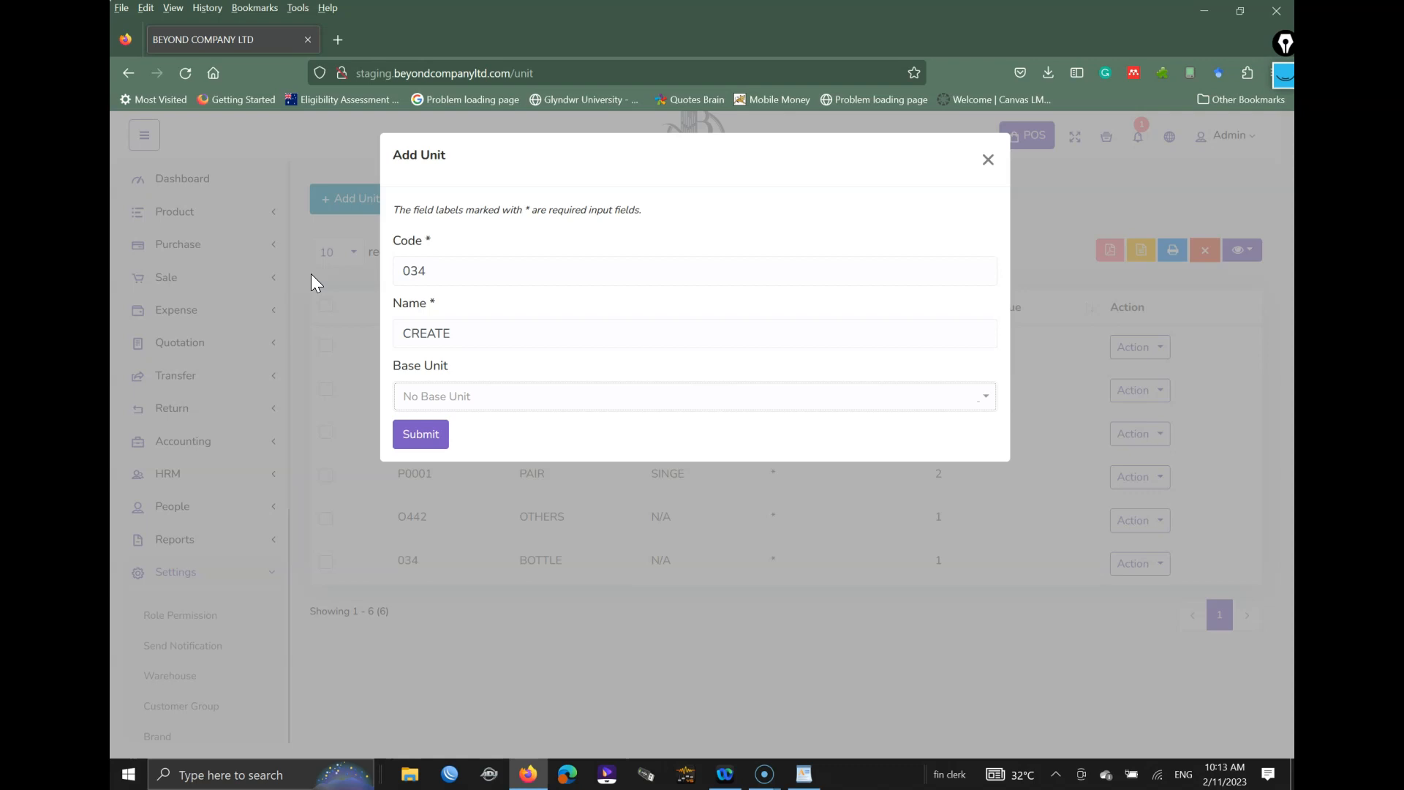
{"action": "key", "text": "ctrl+shift+1"}
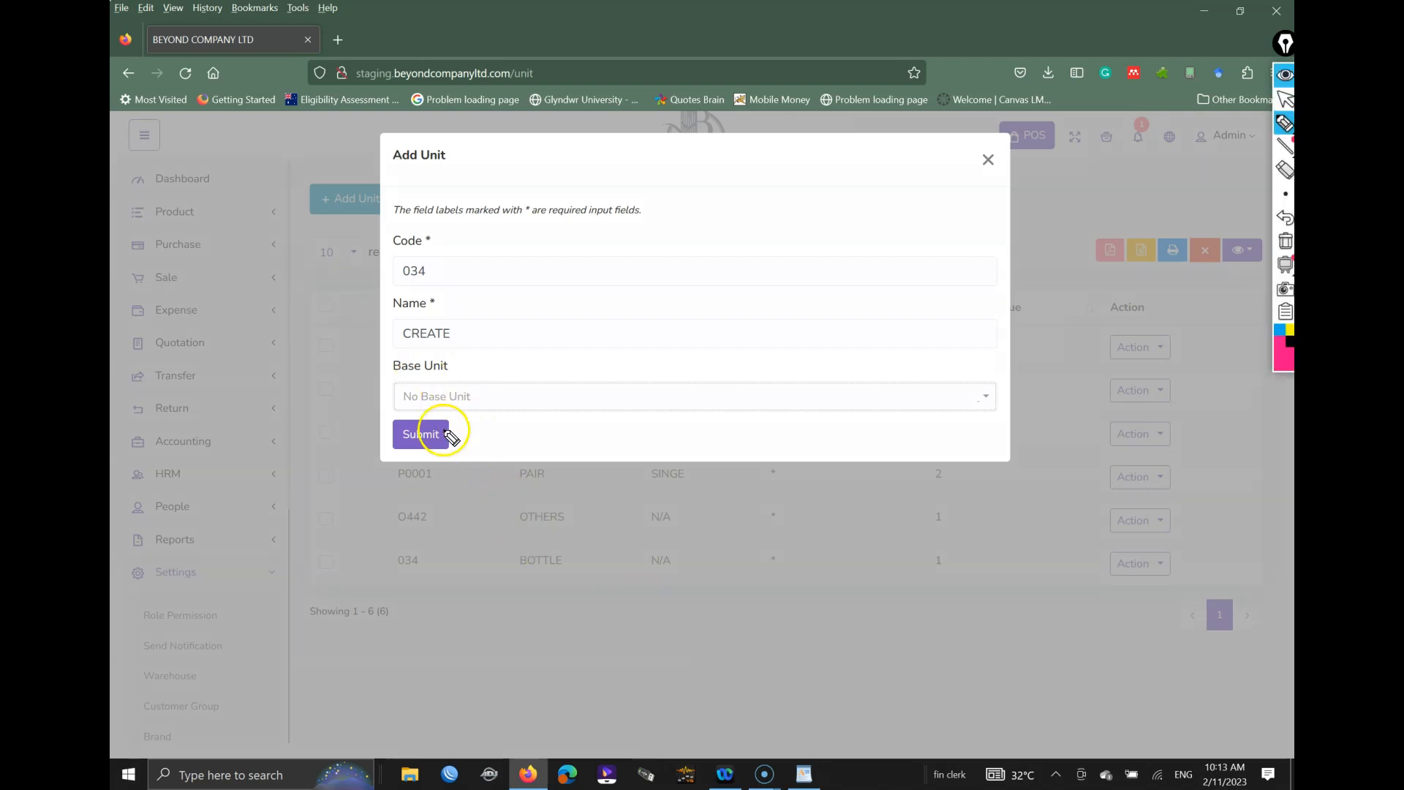
{"action": "left_click_drag", "start_coordinate": [387, 378], "coordinate": [412, 379]}
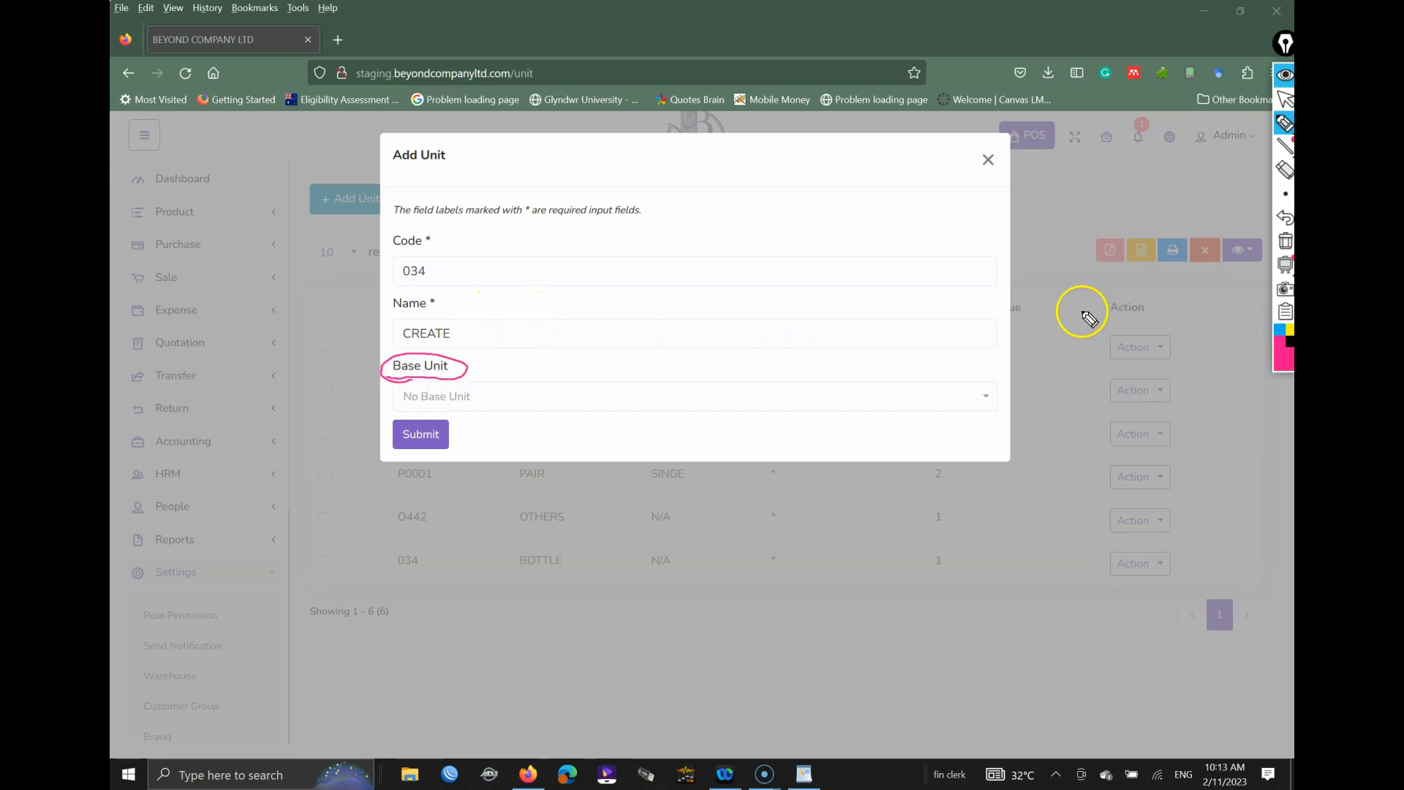
Step: Submit the CREATE unit with base unit BOTTLE, operator * and operation value 24
{"action": "left_click", "coordinate": [904, 398]}
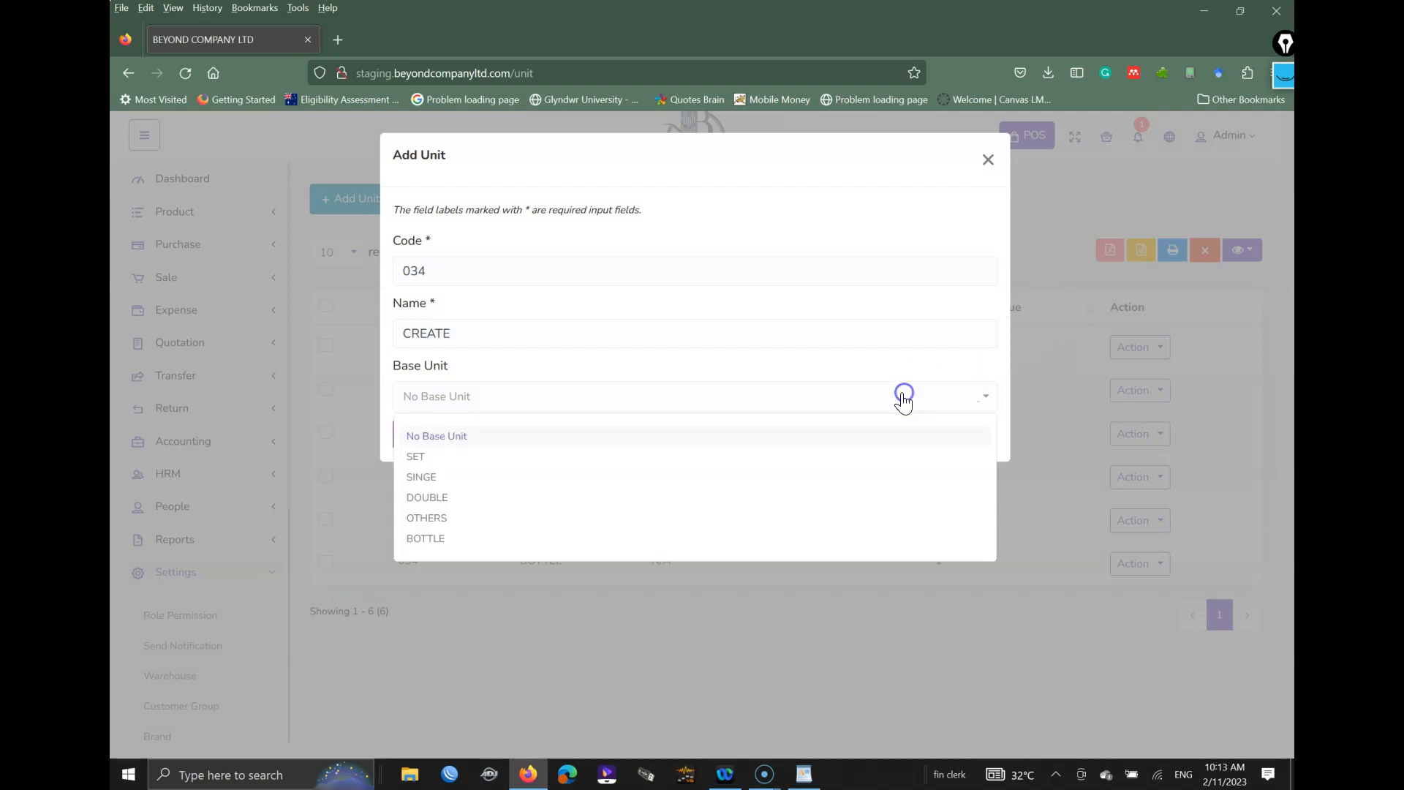
{"action": "left_click", "coordinate": [444, 537]}
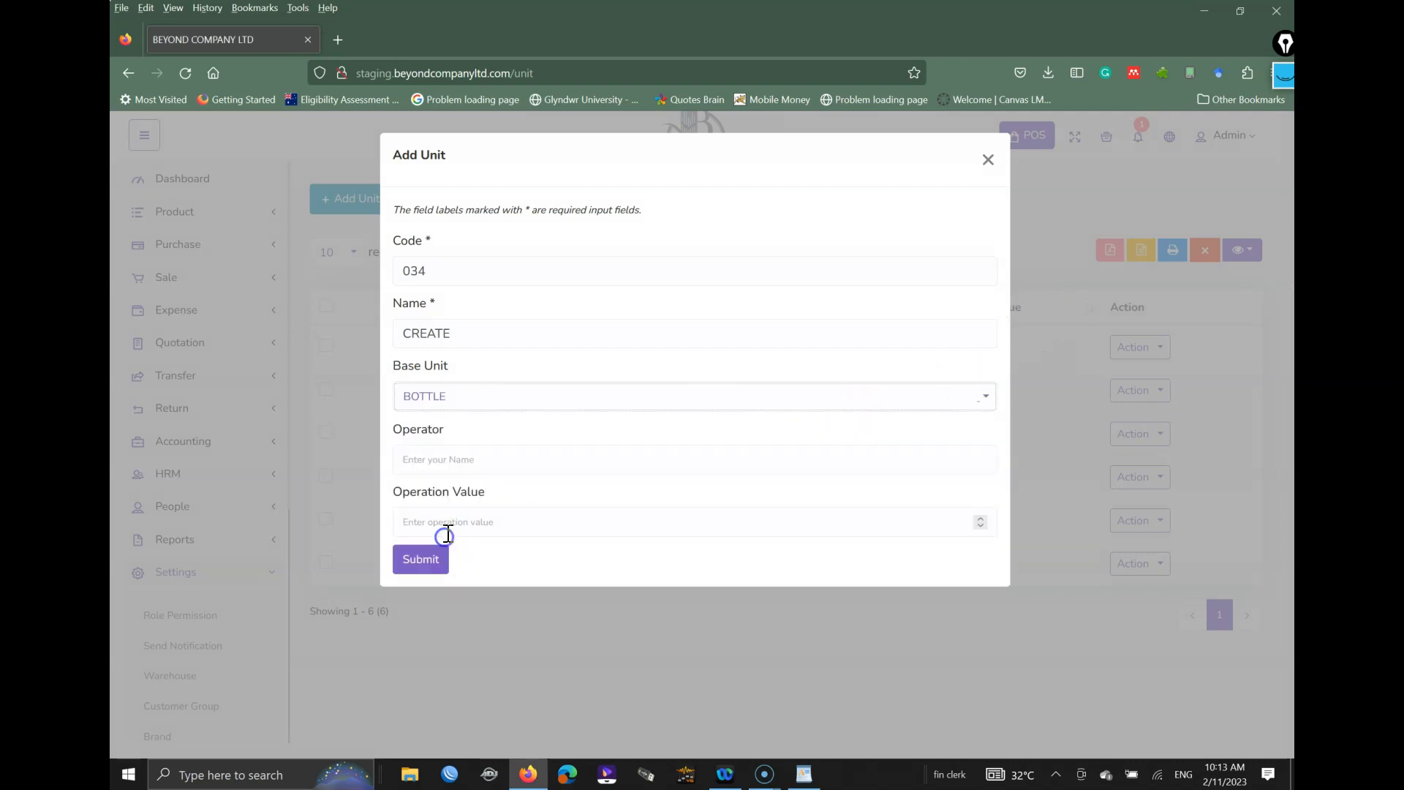
{"action": "left_click_drag", "start_coordinate": [460, 333], "coordinate": [407, 333]}
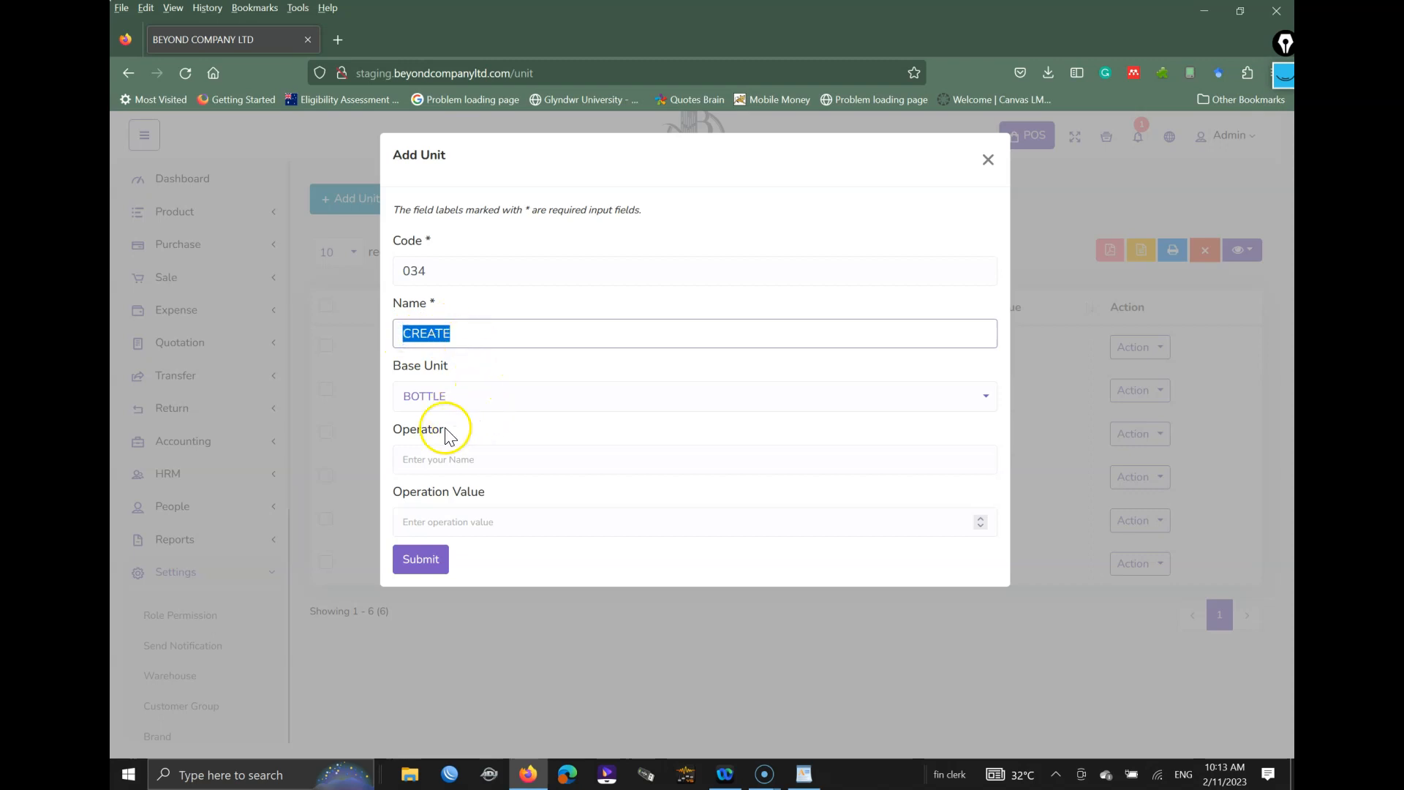
{"action": "left_click", "coordinate": [457, 459]}
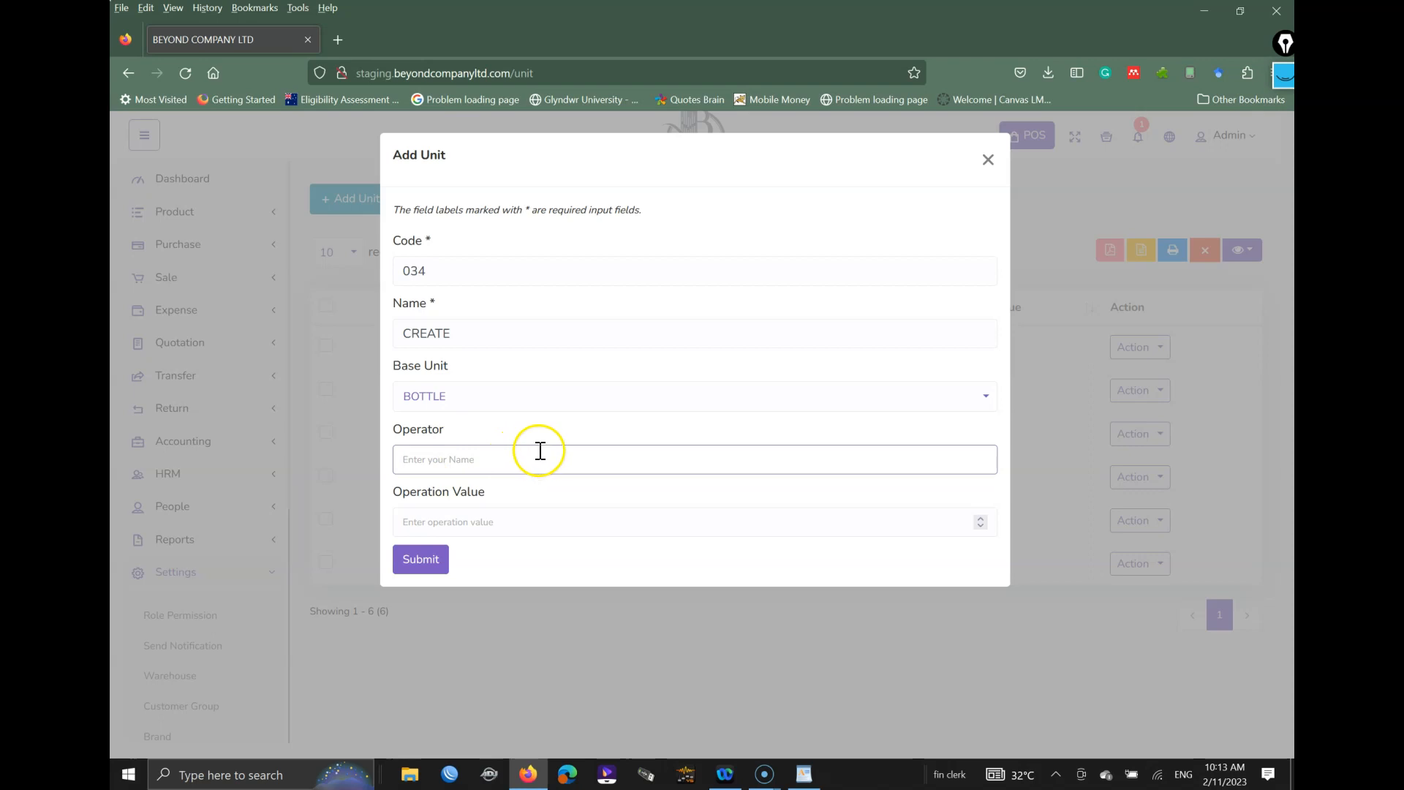
{"action": "type", "text": "*"}
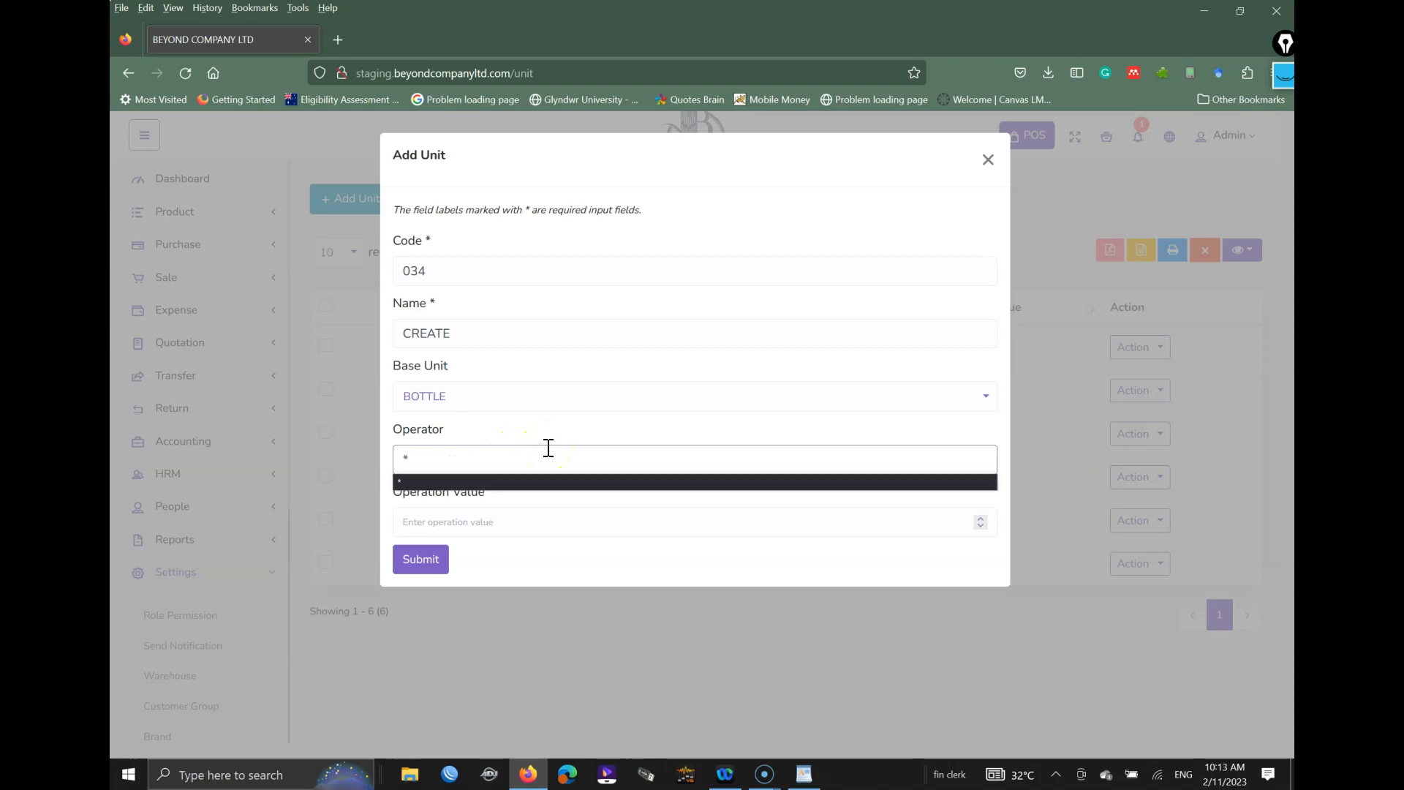
{"action": "left_click", "coordinate": [492, 524]}
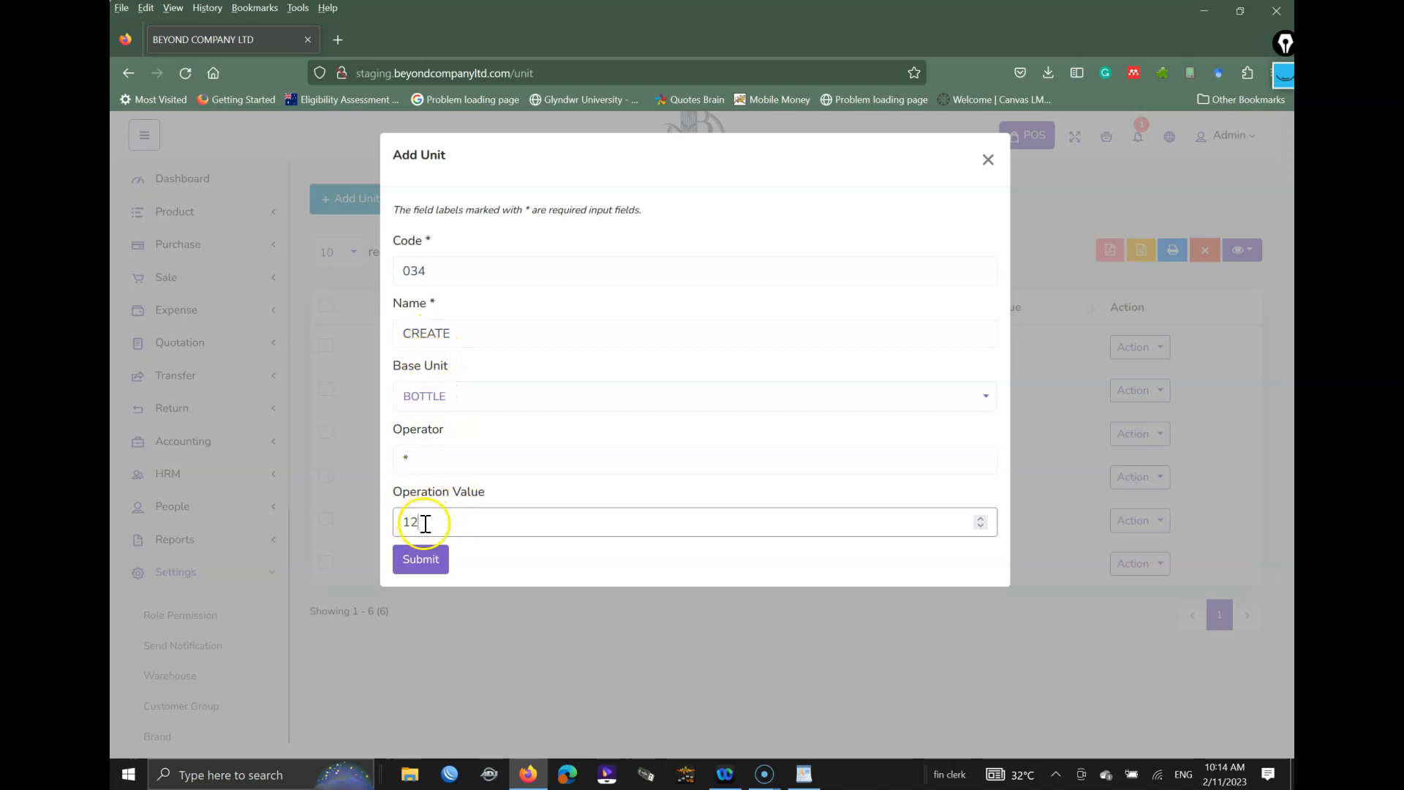
{"action": "type", "text": "24"}
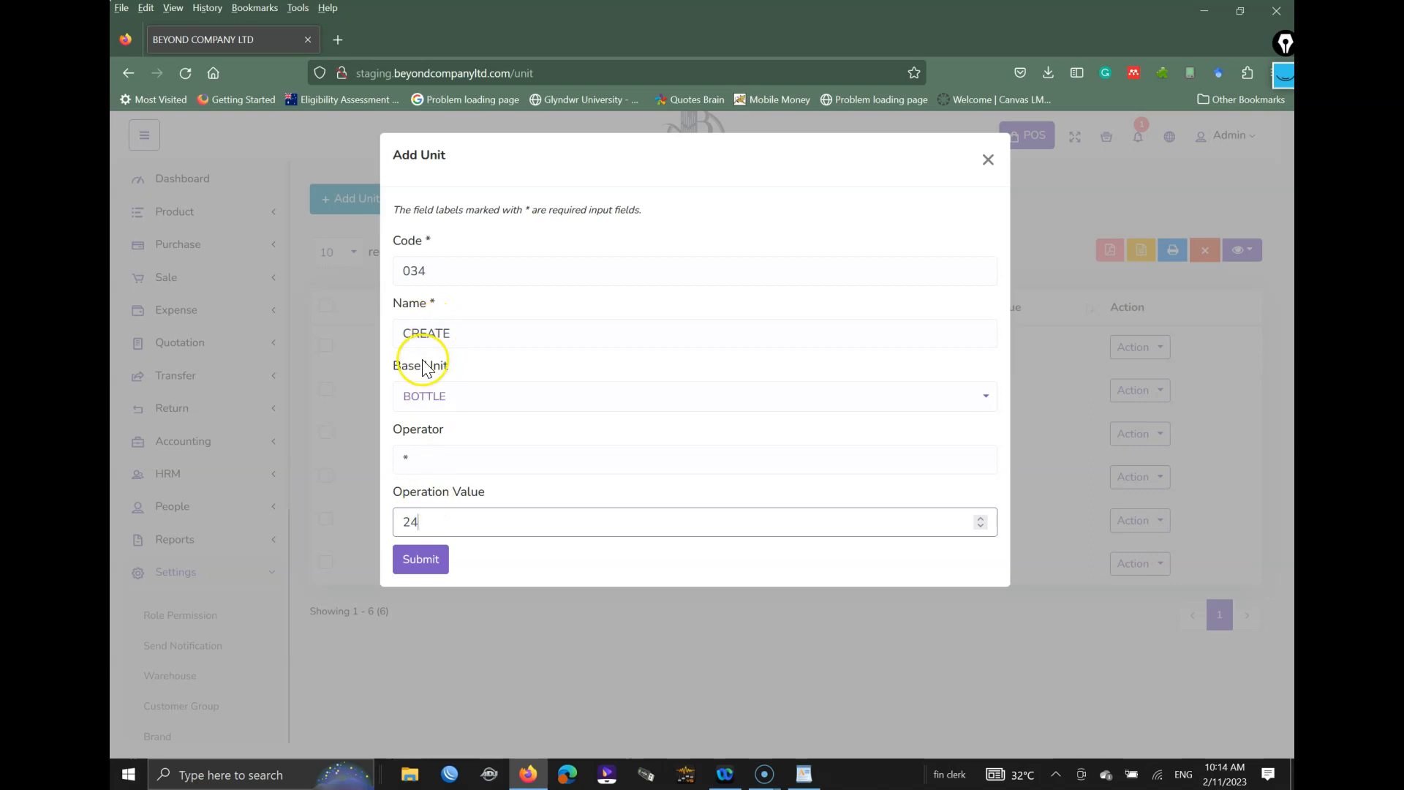
{"action": "left_click", "coordinate": [426, 560]}
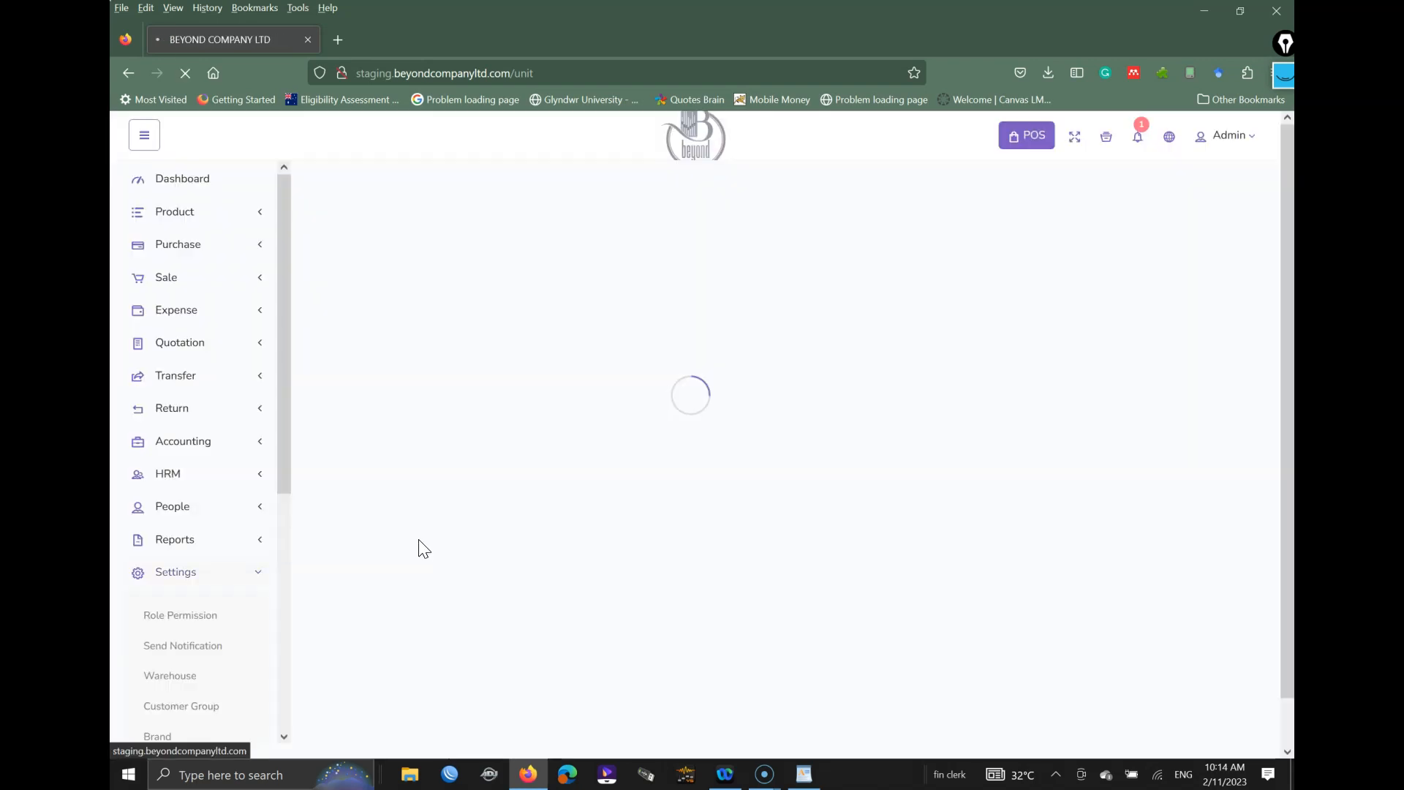
Step: Scroll the Brand page to view brands such as BEHRINGER, YAMAHA and NEXO
{"action": "scroll", "coordinate": [505, 387], "scroll_direction": "down", "scroll_amount": 1}
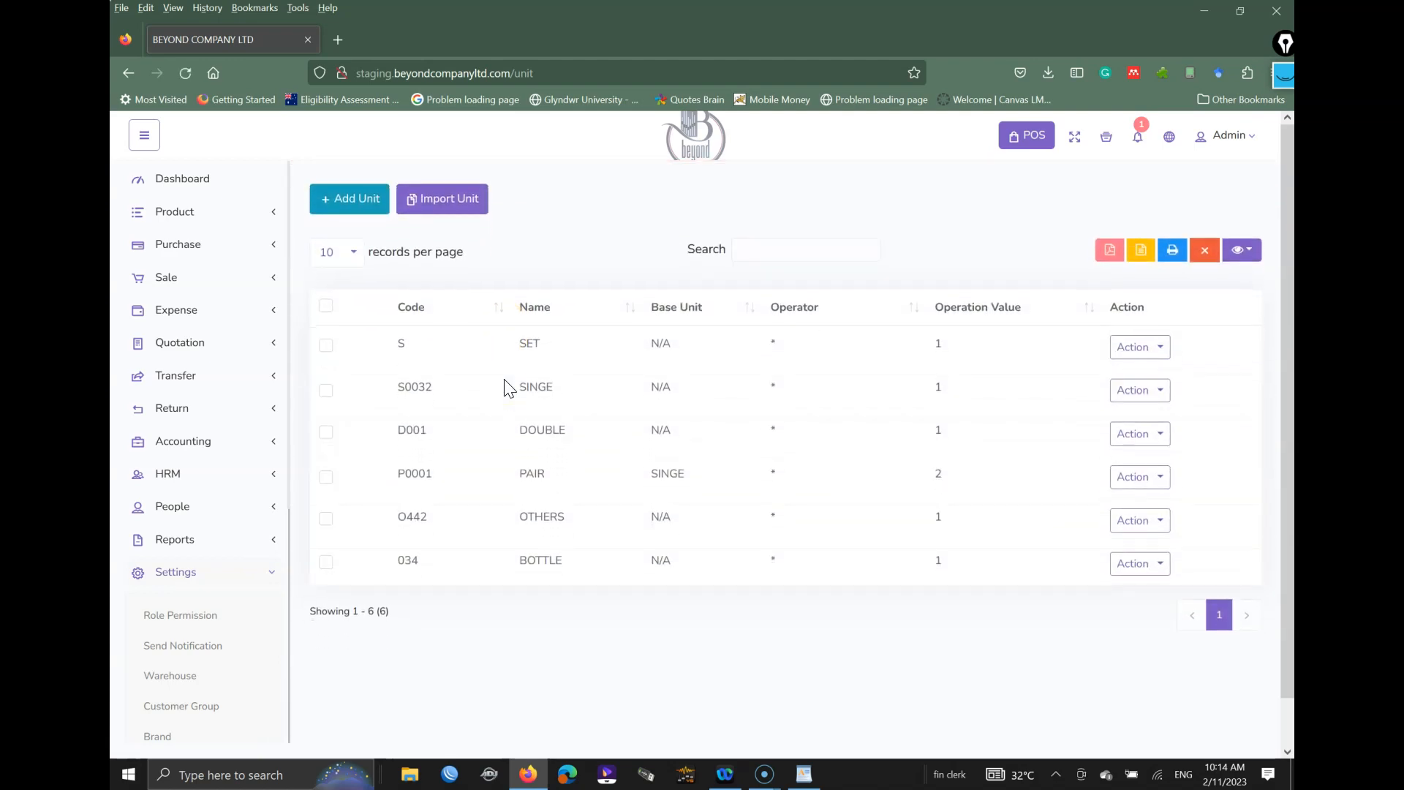
{"action": "scroll", "coordinate": [229, 549], "scroll_direction": "down", "scroll_amount": 6}
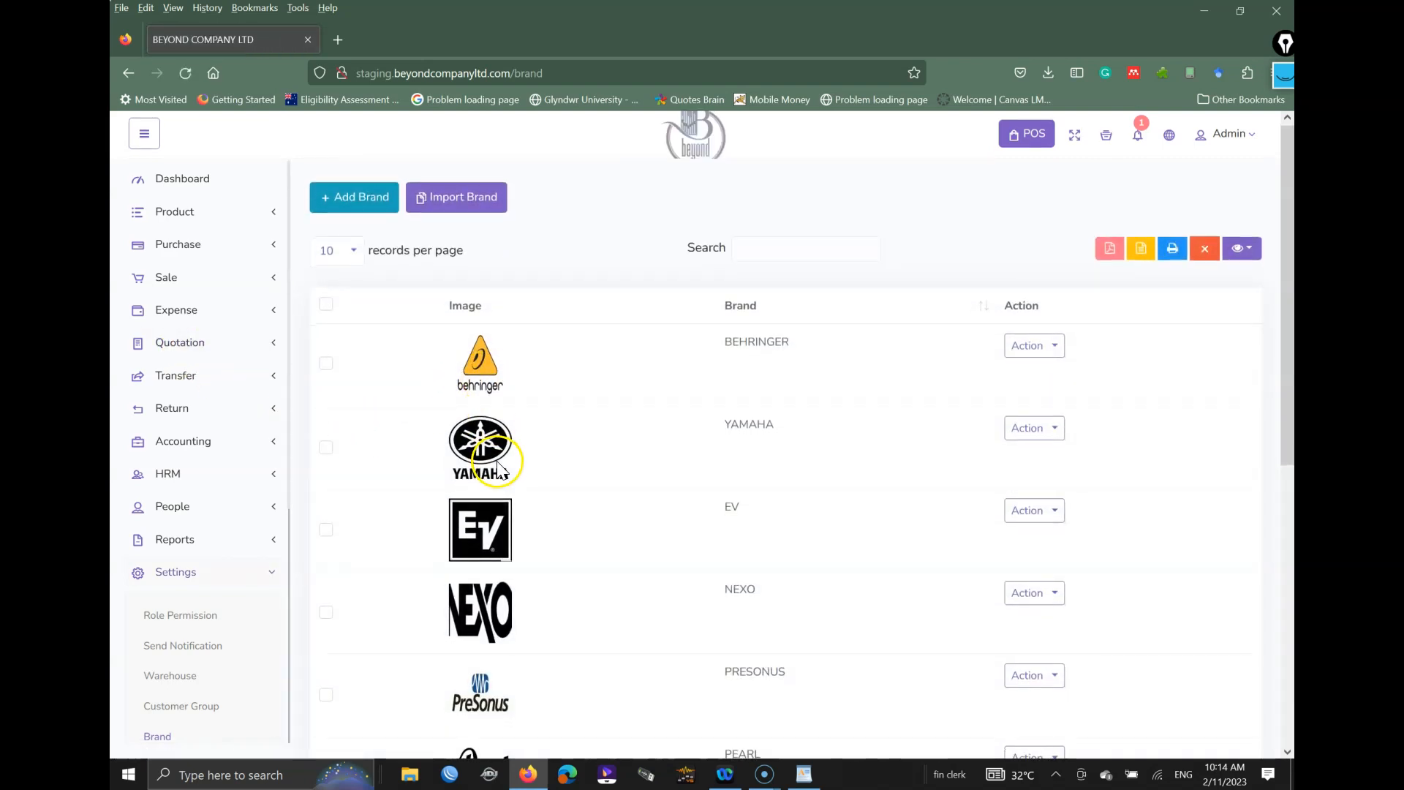
{"action": "scroll", "coordinate": [500, 468], "scroll_direction": "down", "scroll_amount": 5}
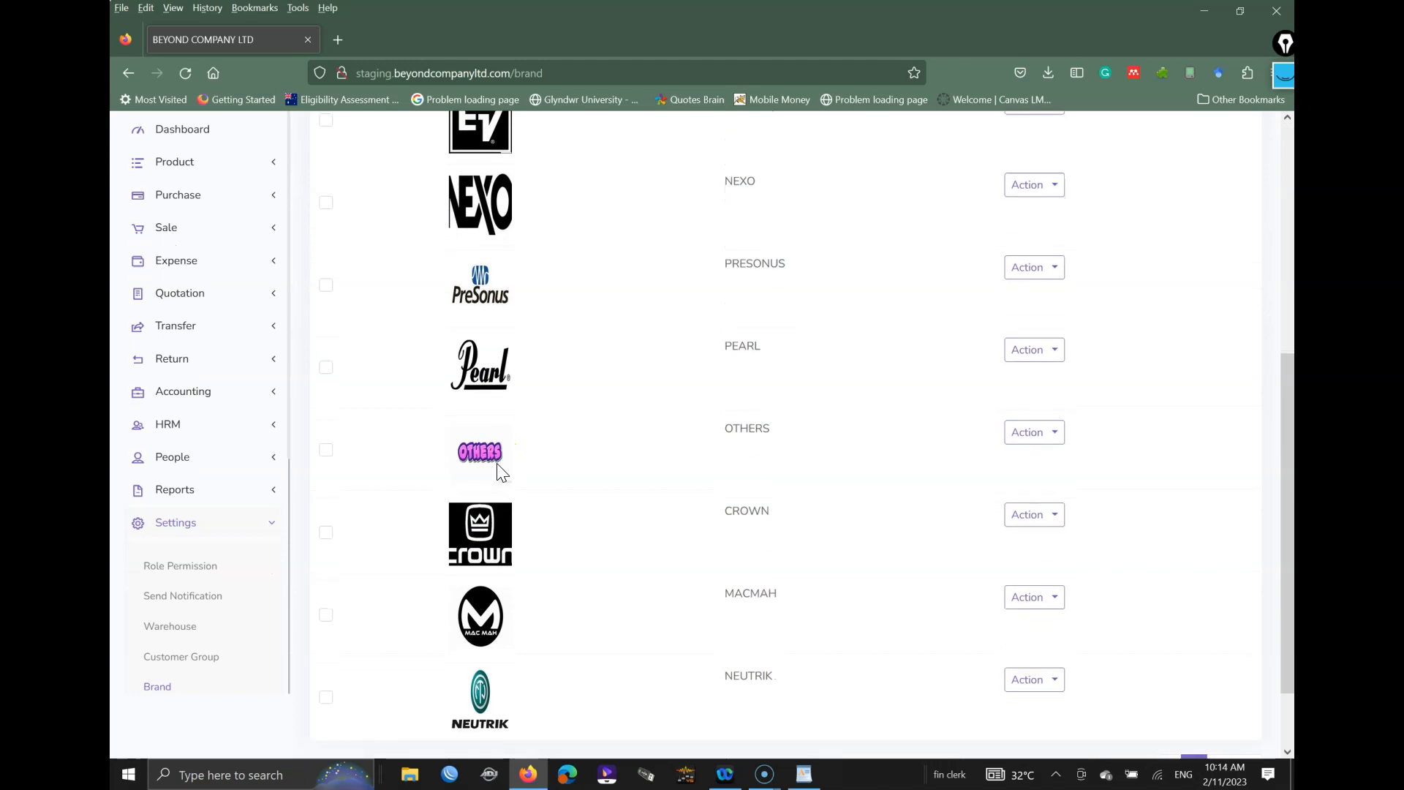
{"action": "scroll", "coordinate": [500, 472], "scroll_direction": "up", "scroll_amount": 5}
Step: Open Add Brand, touch its Title and image Browse fields, then close it unsaved
{"action": "left_click", "coordinate": [371, 198]}
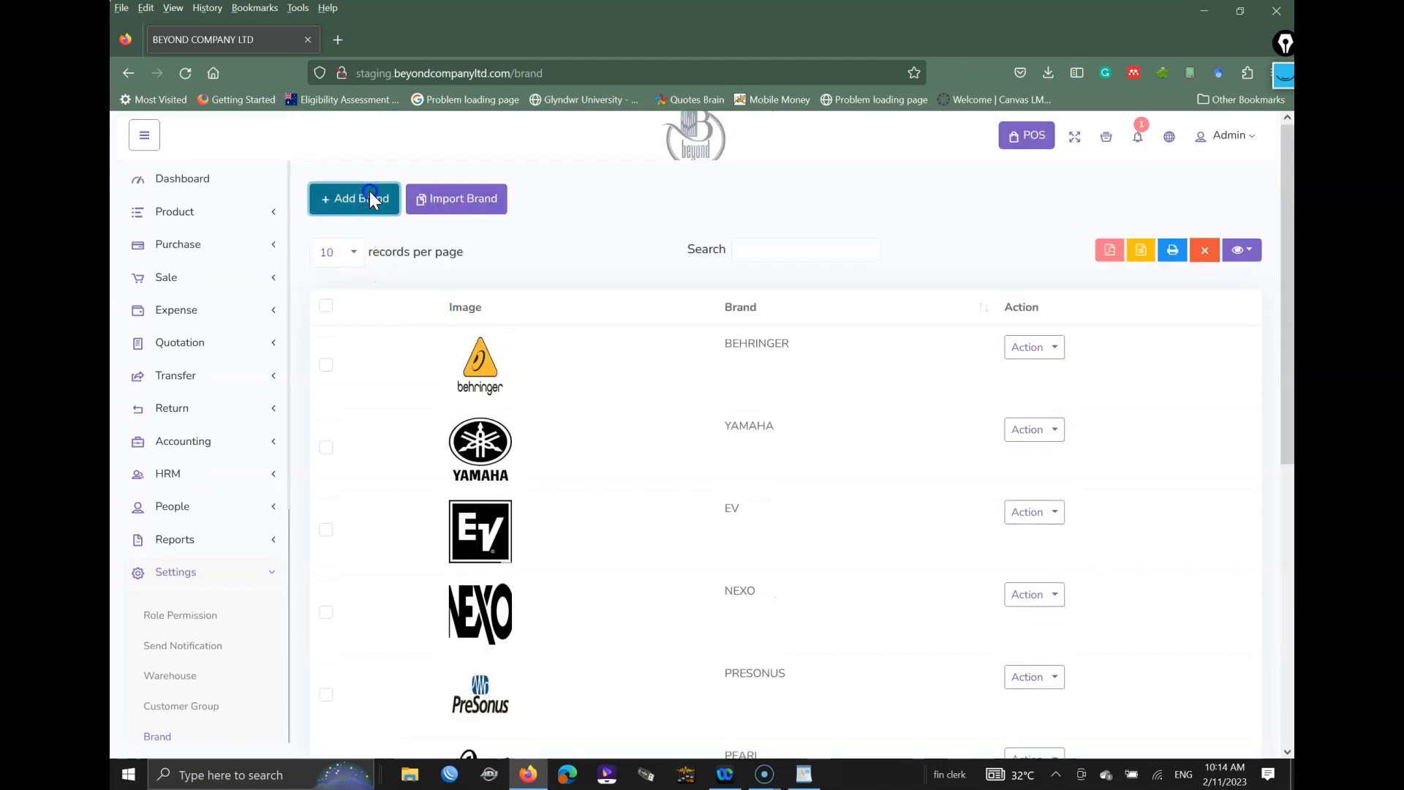
{"action": "left_click", "coordinate": [490, 274]}
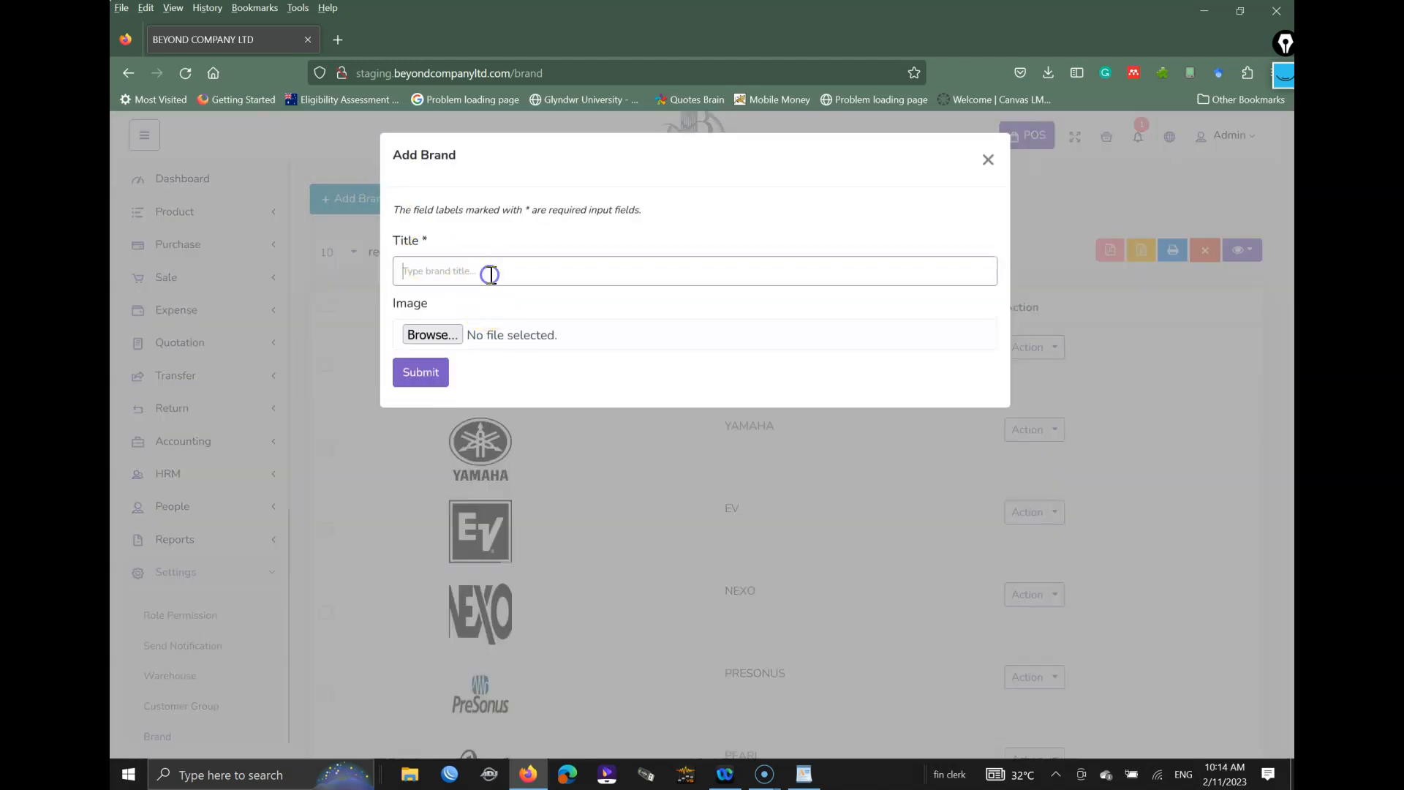
{"action": "left_click", "coordinate": [423, 335]}
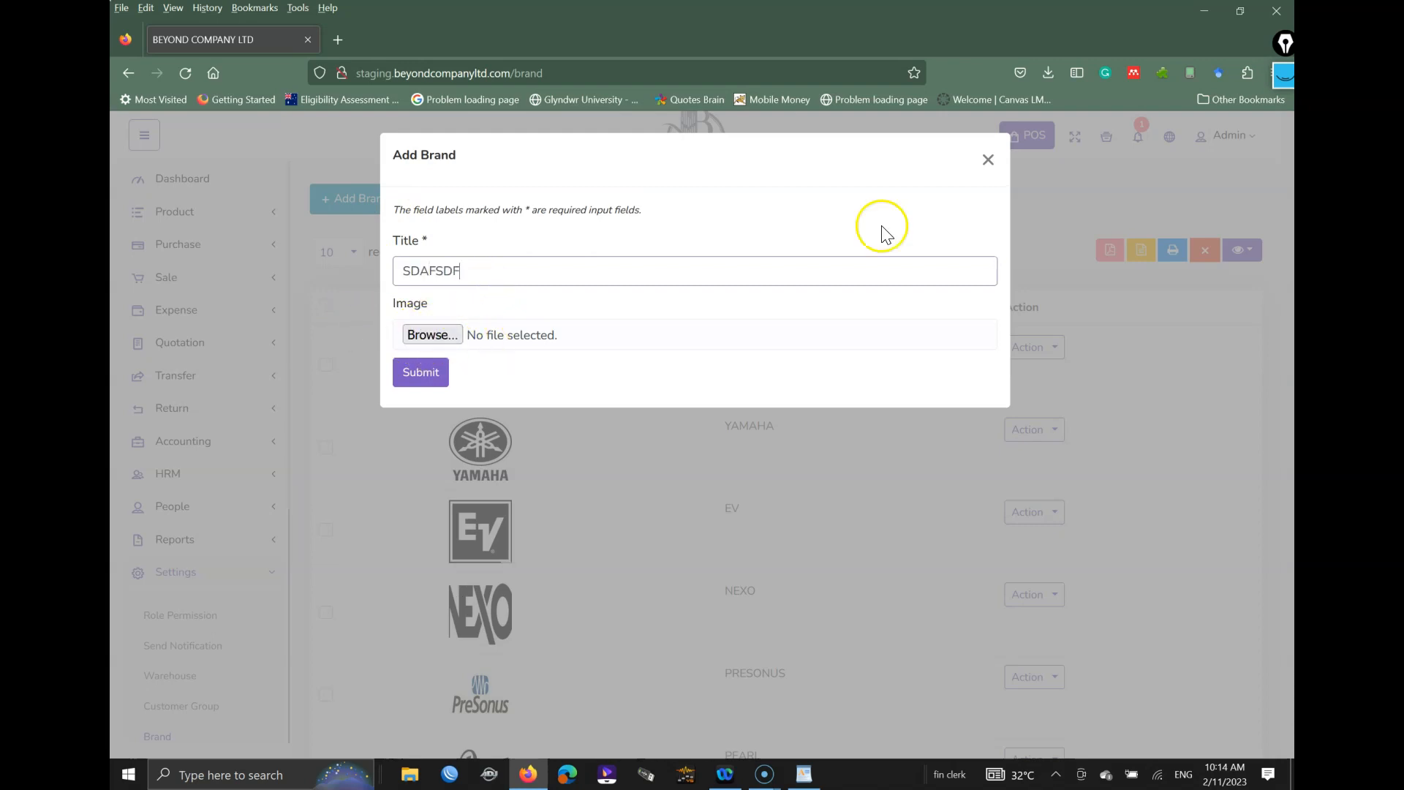
{"action": "left_click", "coordinate": [987, 162]}
{"action": "scroll", "coordinate": [213, 612], "scroll_direction": "down", "scroll_amount": 4}
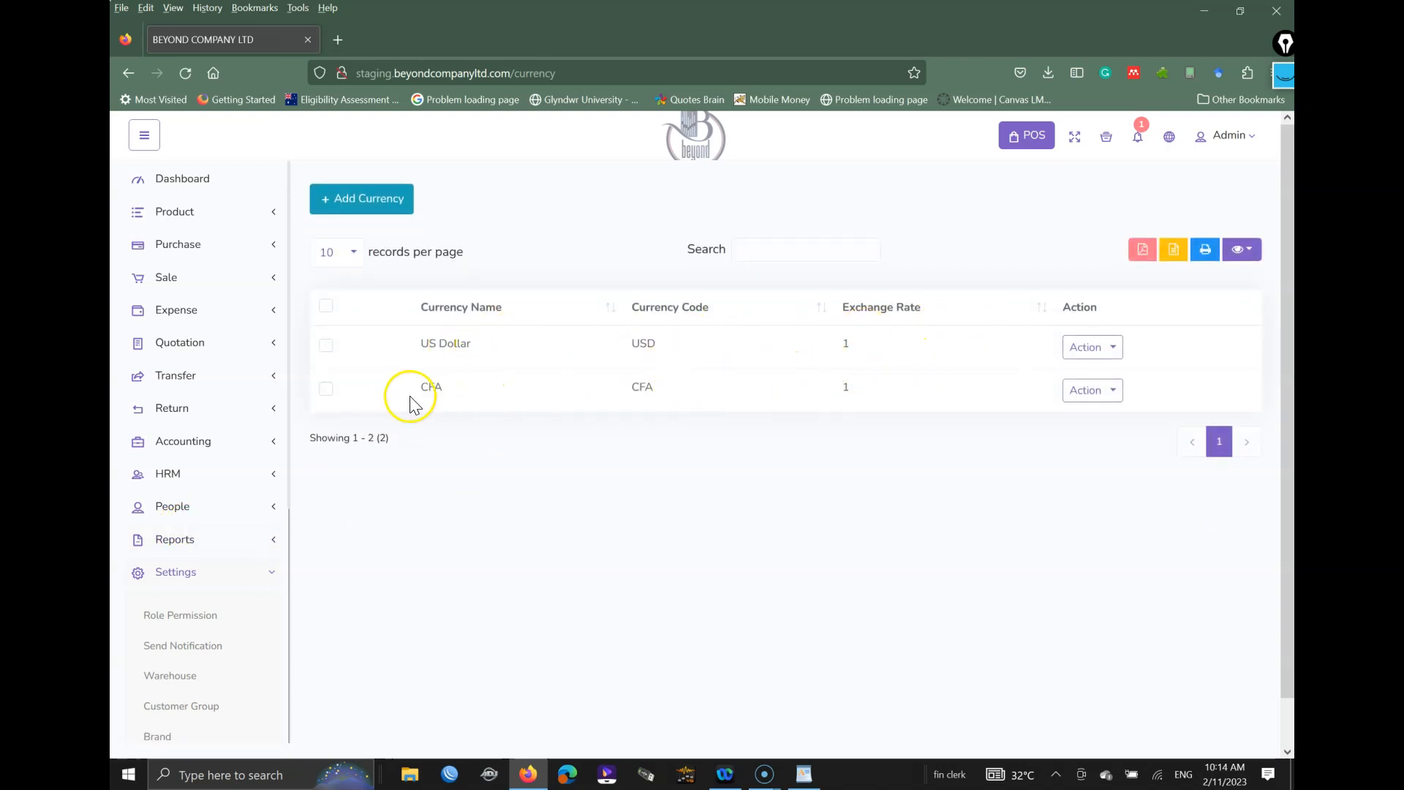
Step: Open Add Currency, visit the Code and Exchange Rate fields, then close it unsaved
{"action": "left_click", "coordinate": [361, 201]}
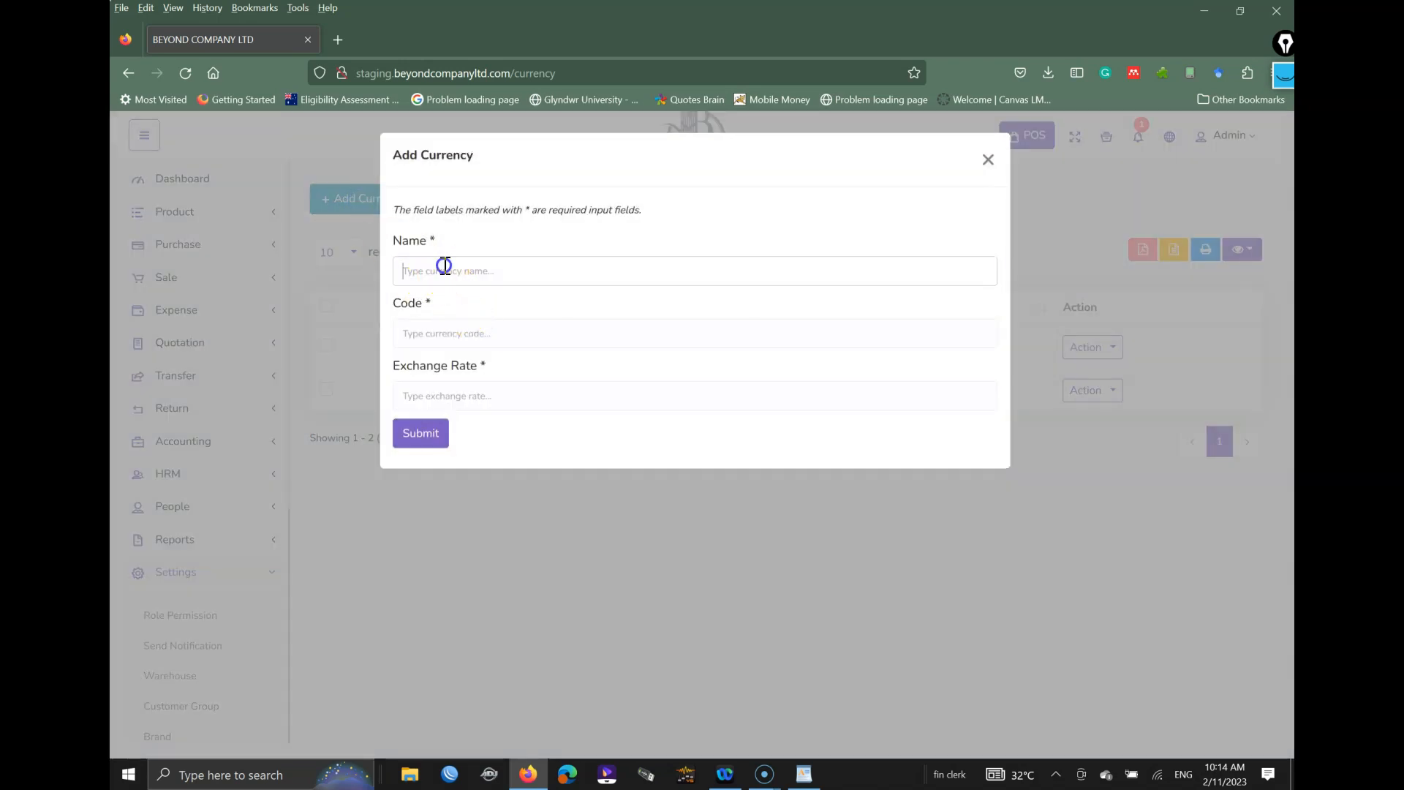
{"action": "left_click", "coordinate": [433, 333]}
{"action": "left_click", "coordinate": [437, 392]}
{"action": "left_click", "coordinate": [990, 163]}
{"action": "scroll", "coordinate": [226, 621], "scroll_direction": "down", "scroll_amount": 5}
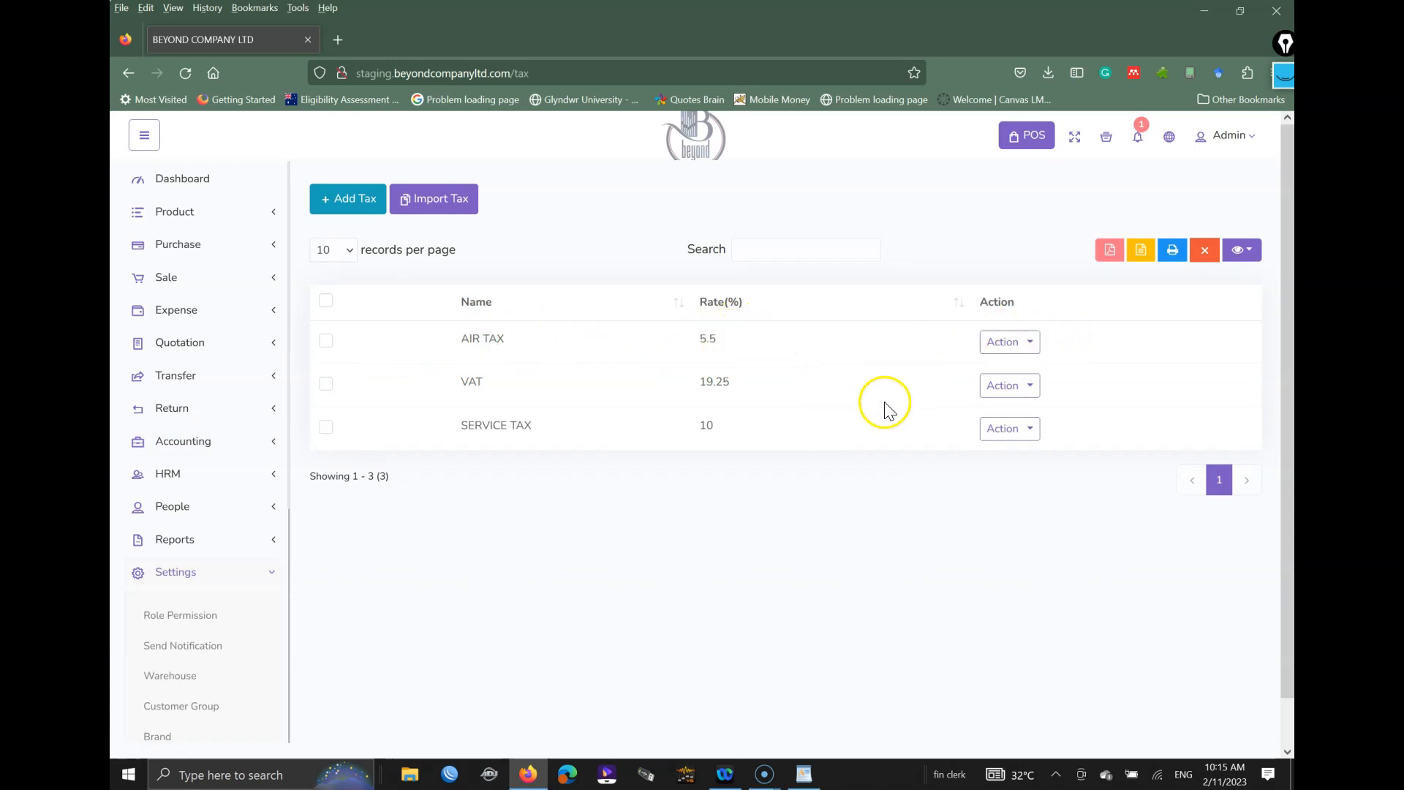
Step: Submit a new SERVICE TAX at 5%, which is rejected as a duplicate
{"action": "left_click", "coordinate": [352, 201]}
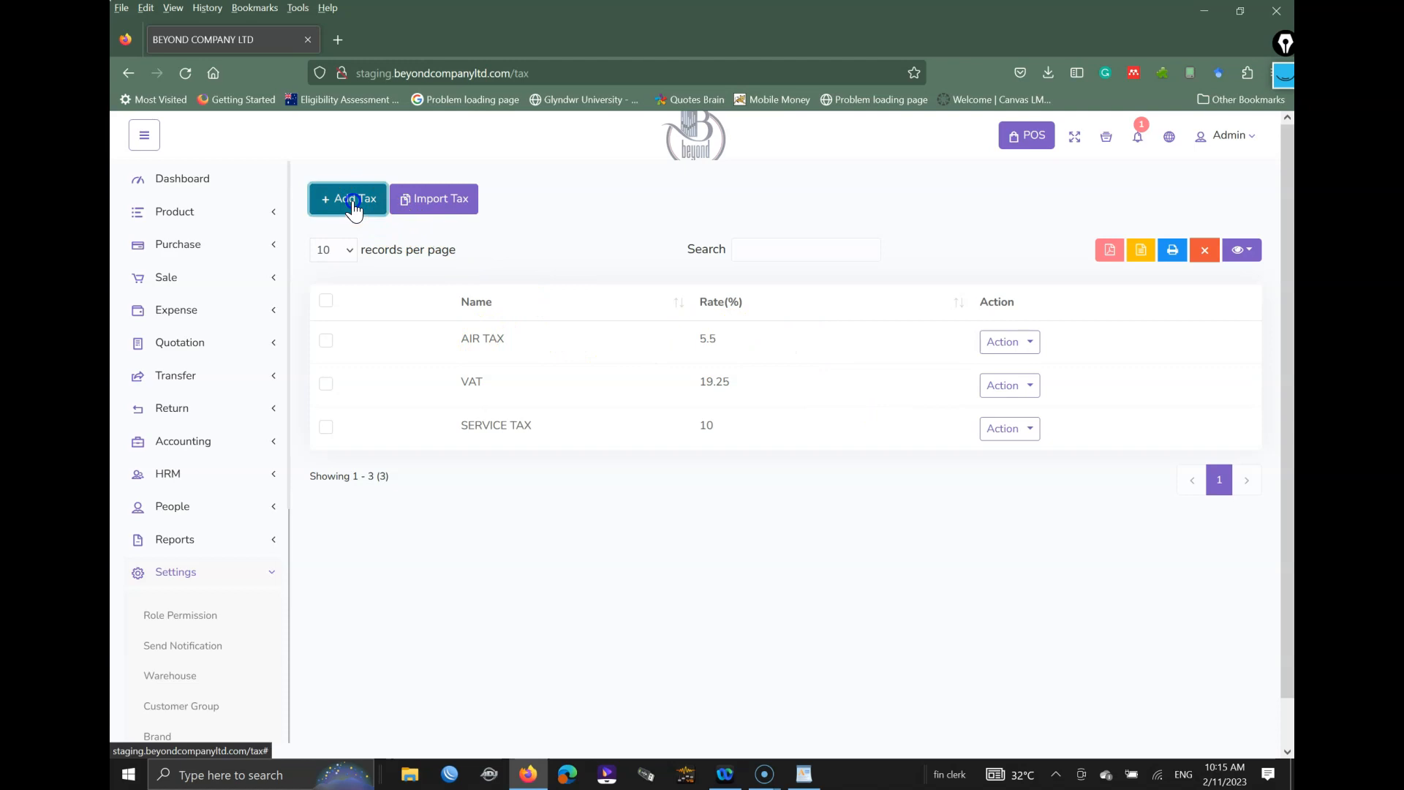
{"action": "left_click", "coordinate": [479, 275]}
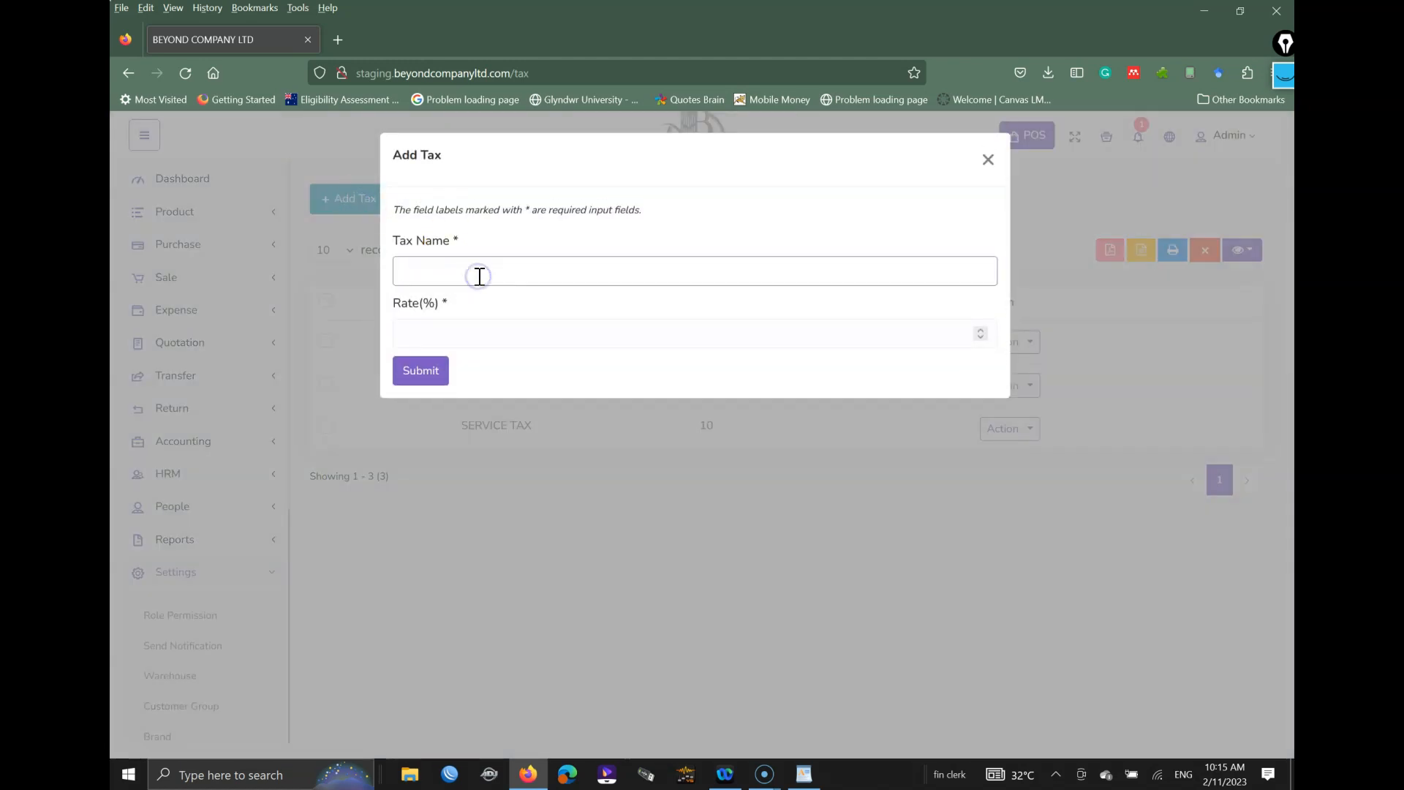
{"action": "type", "text": "SERVICE TAX"}
{"action": "left_click", "coordinate": [453, 344]}
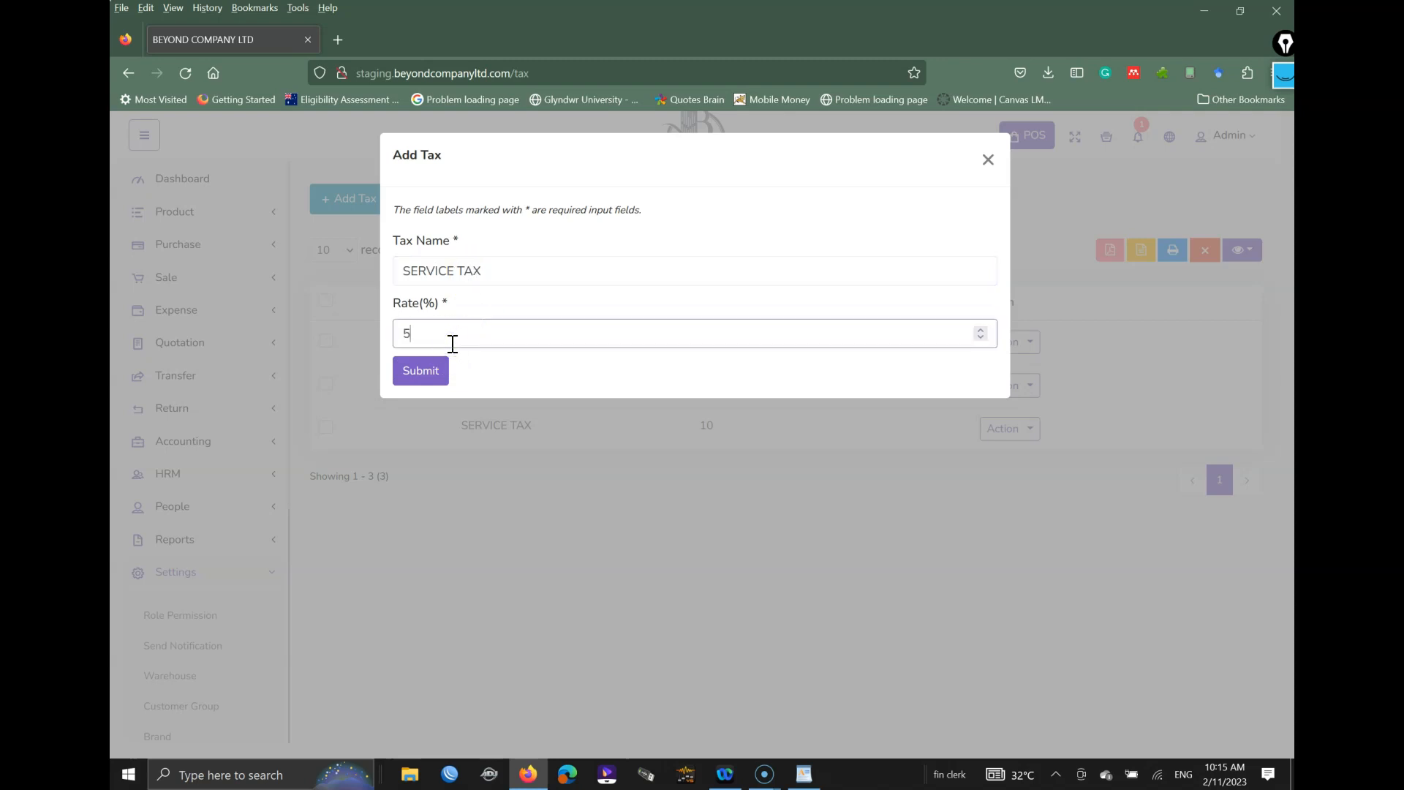
{"action": "left_click", "coordinate": [421, 374]}
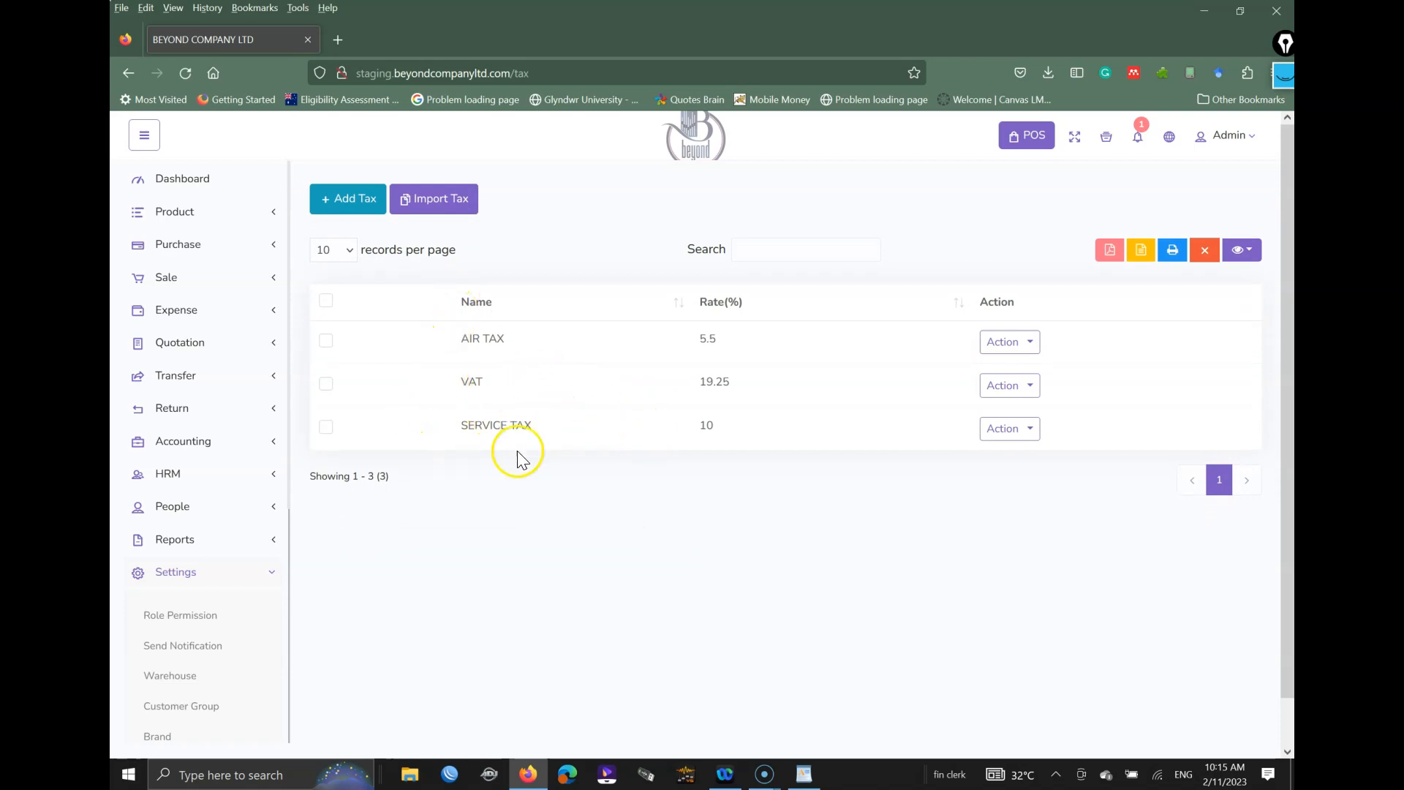
{"action": "scroll", "coordinate": [236, 558], "scroll_direction": "down", "scroll_amount": 5}
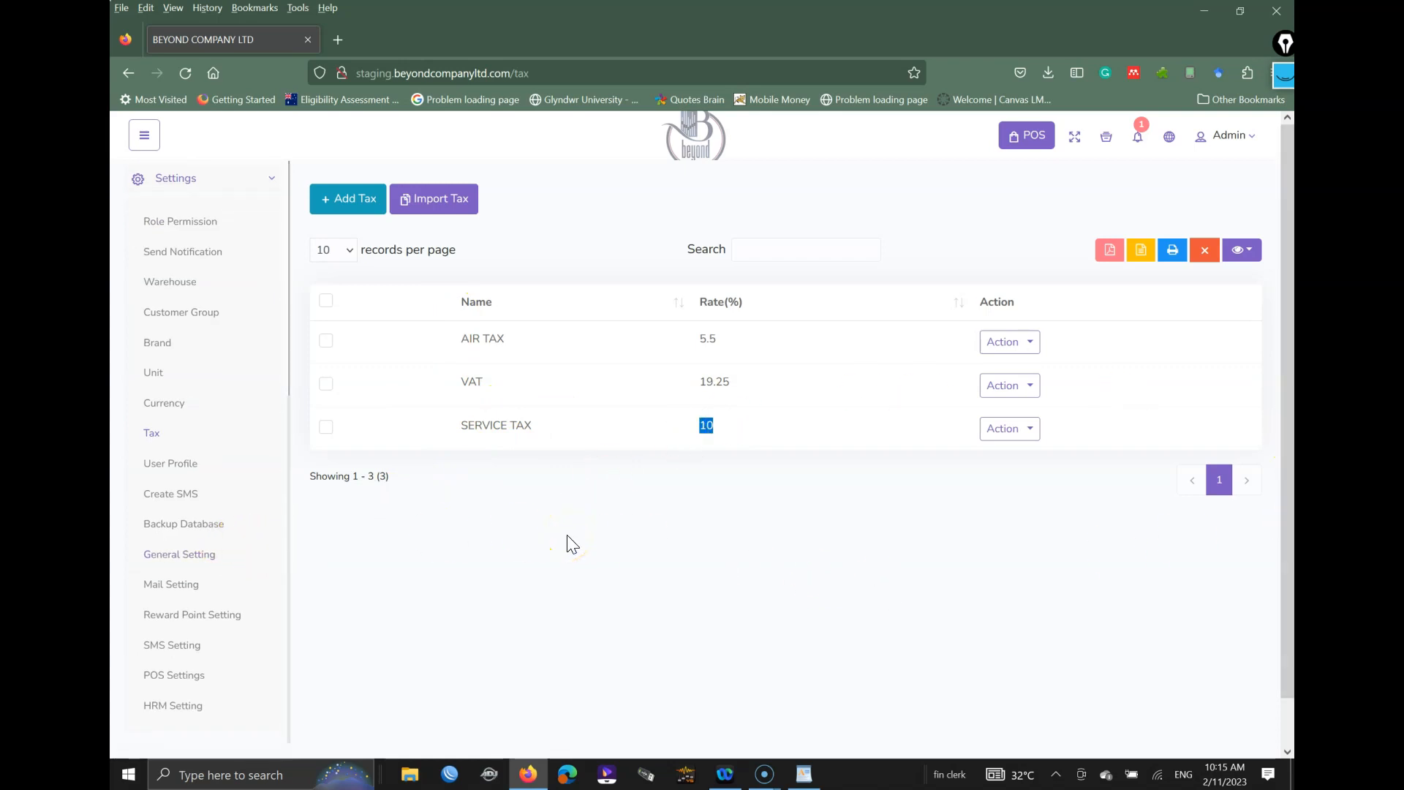
Step: Open POS Settings, visit the PayPal API username and password fields, and re-expand Settings
{"action": "left_click", "coordinate": [182, 676]}
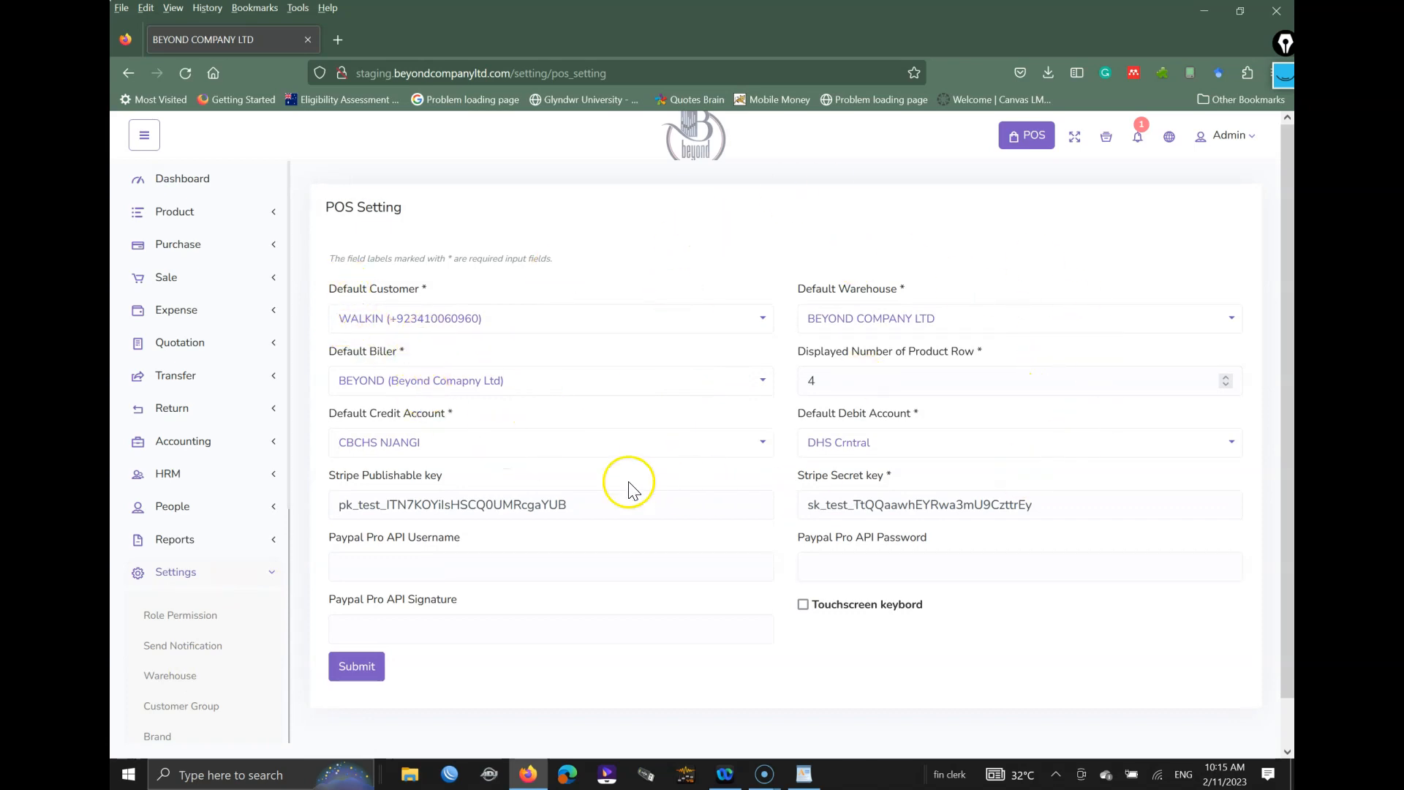
{"action": "left_click", "coordinate": [507, 568]}
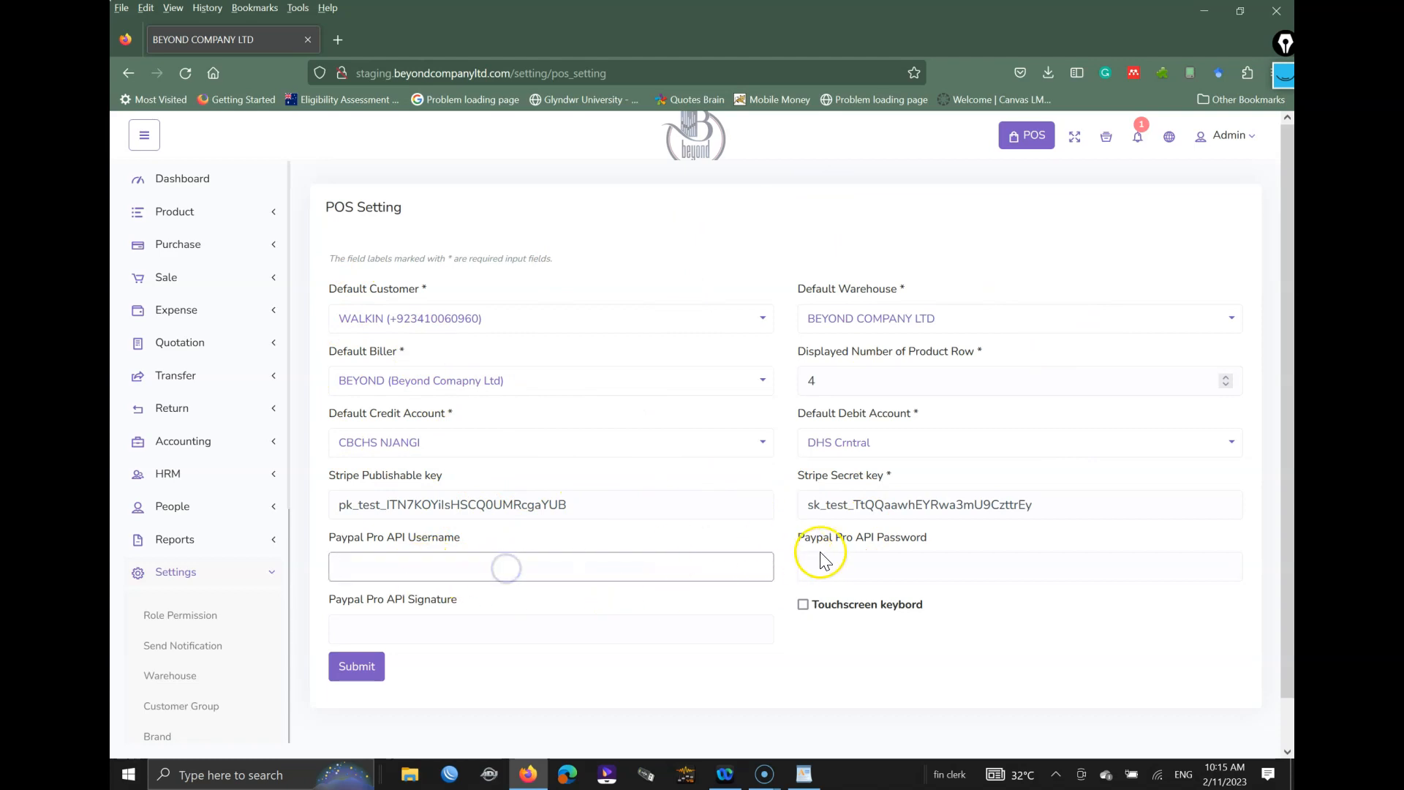
{"action": "left_click", "coordinate": [846, 557]}
{"action": "left_click", "coordinate": [791, 187]}
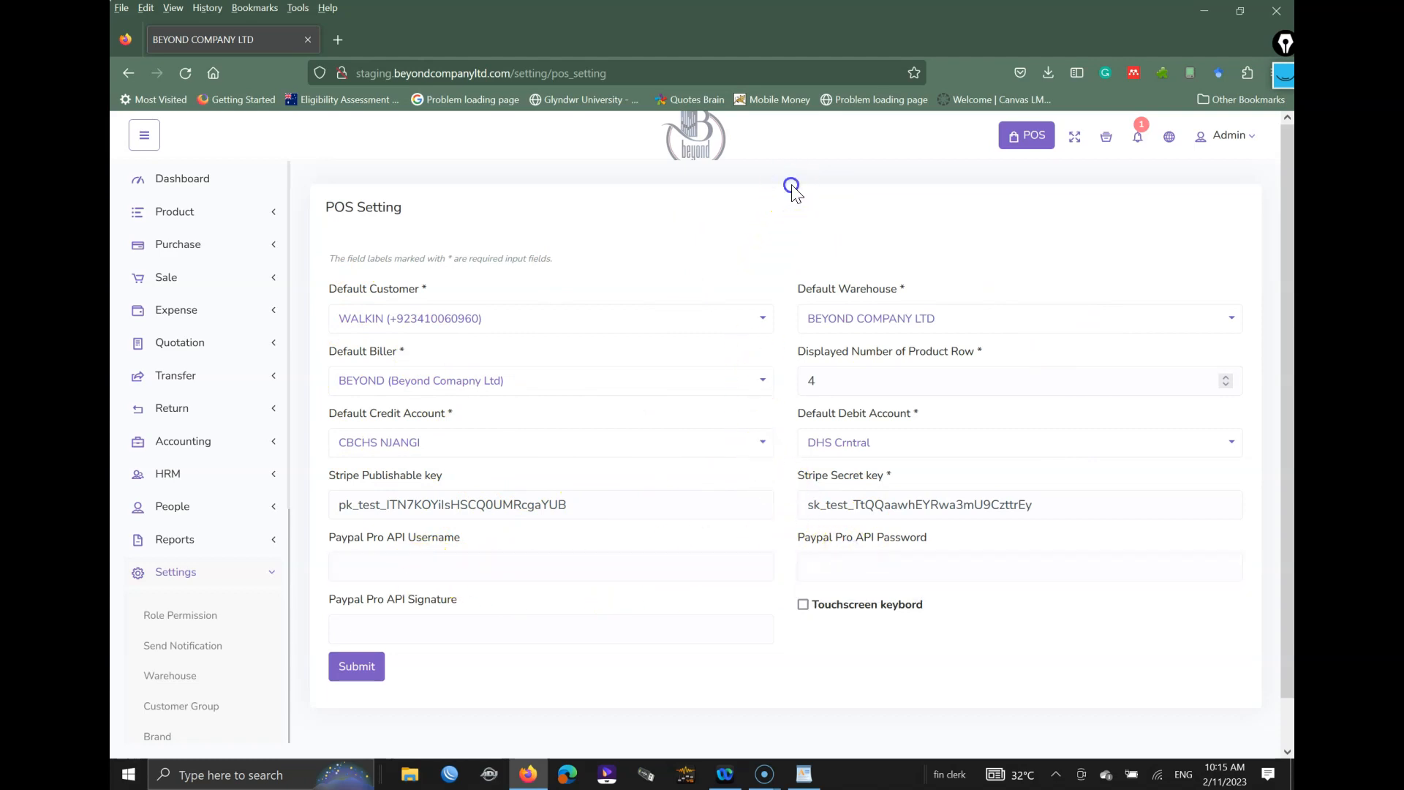
{"action": "left_click", "coordinate": [236, 575]}
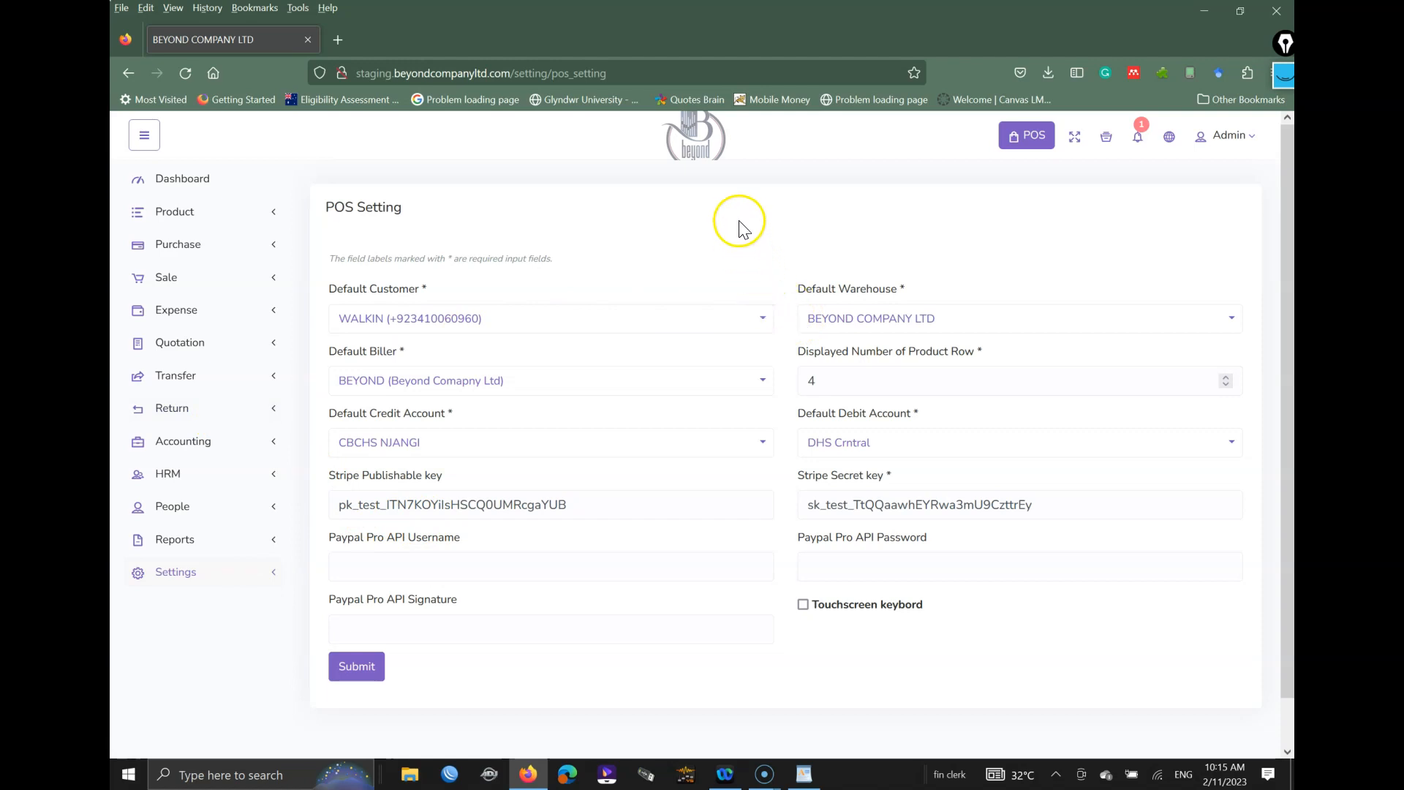
{"action": "left_click", "coordinate": [193, 573]}
{"action": "scroll", "coordinate": [196, 563], "scroll_direction": "down", "scroll_amount": 5}
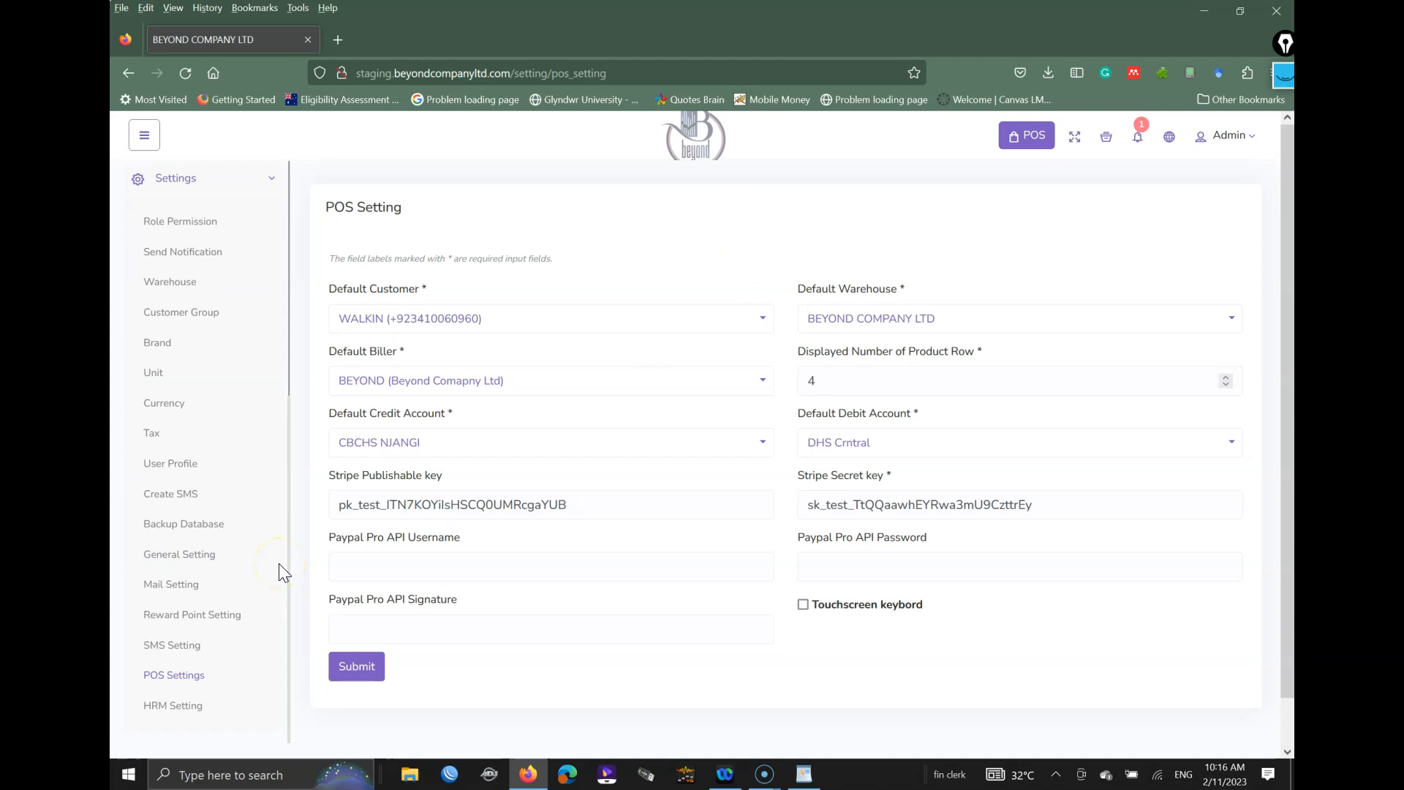
Step: Tick off the settings pages already covered with the screen pen, then clear the ink
{"action": "key", "text": "ctrl+shift+1"}
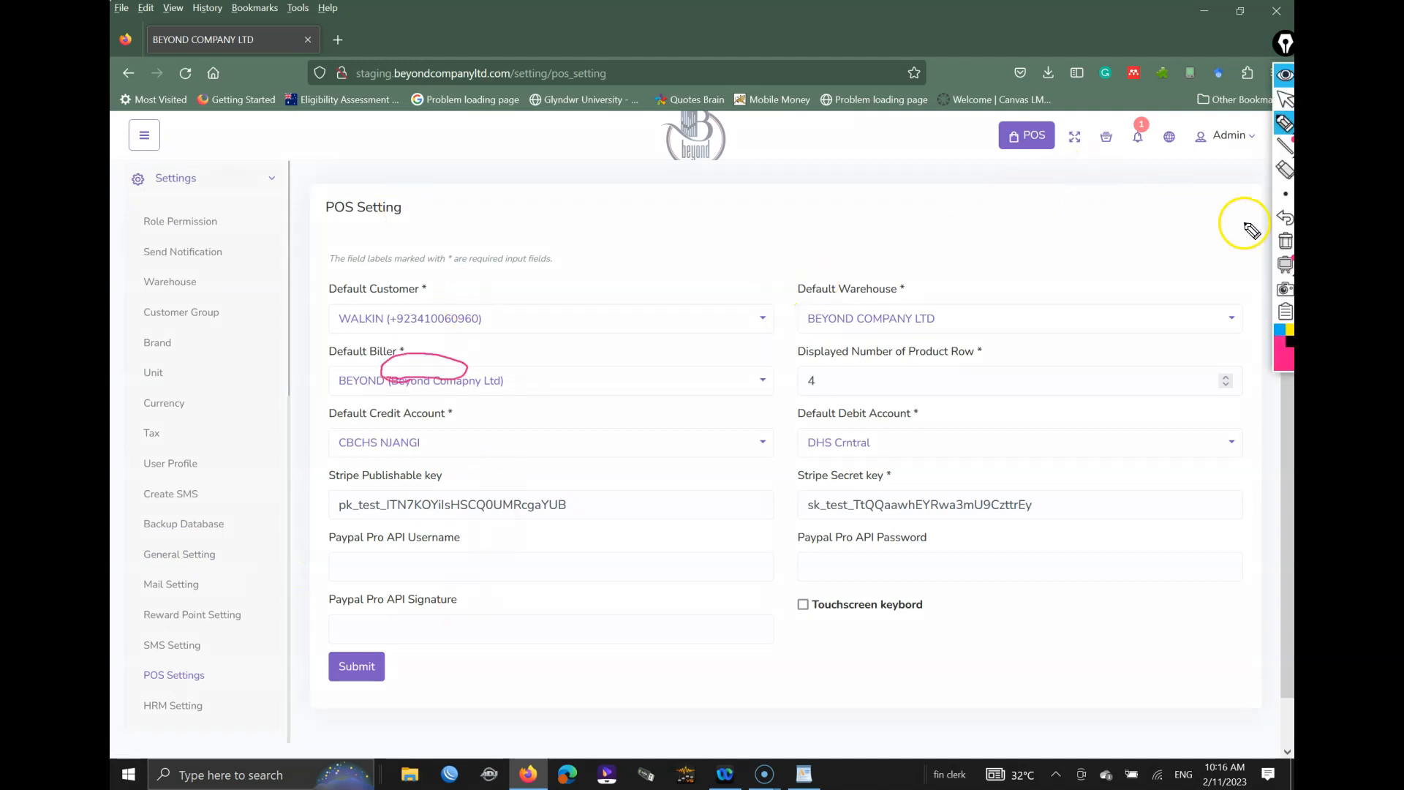
{"action": "left_click", "coordinate": [1285, 242]}
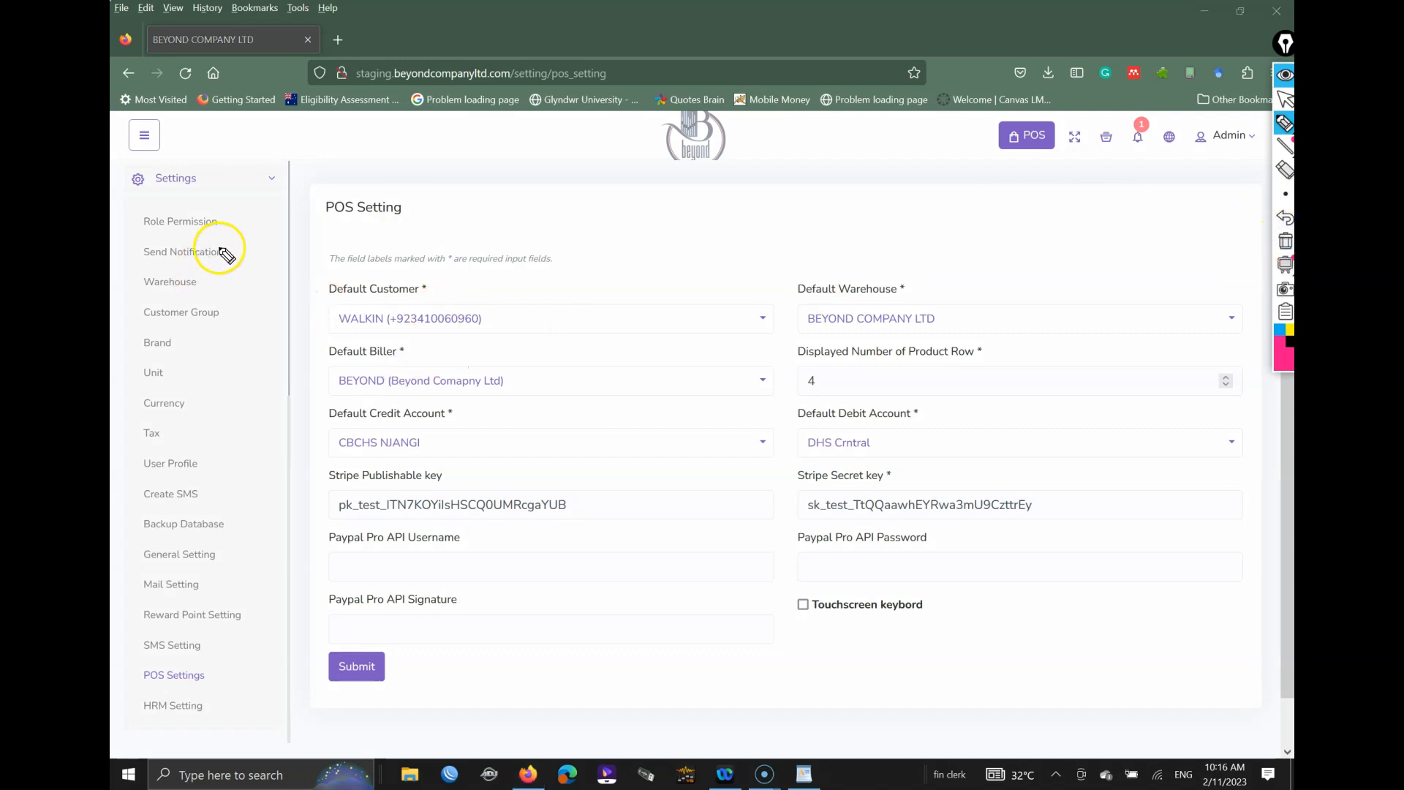
{"action": "mouse_move", "coordinate": [203, 285]}
{"action": "left_mouse_down"}
{"action": "mouse_move", "coordinate": [238, 274]}
{"action": "mouse_move", "coordinate": [255, 303]}
{"action": "left_mouse_up"}
{"action": "left_click_drag", "start_coordinate": [183, 344], "coordinate": [206, 337]}
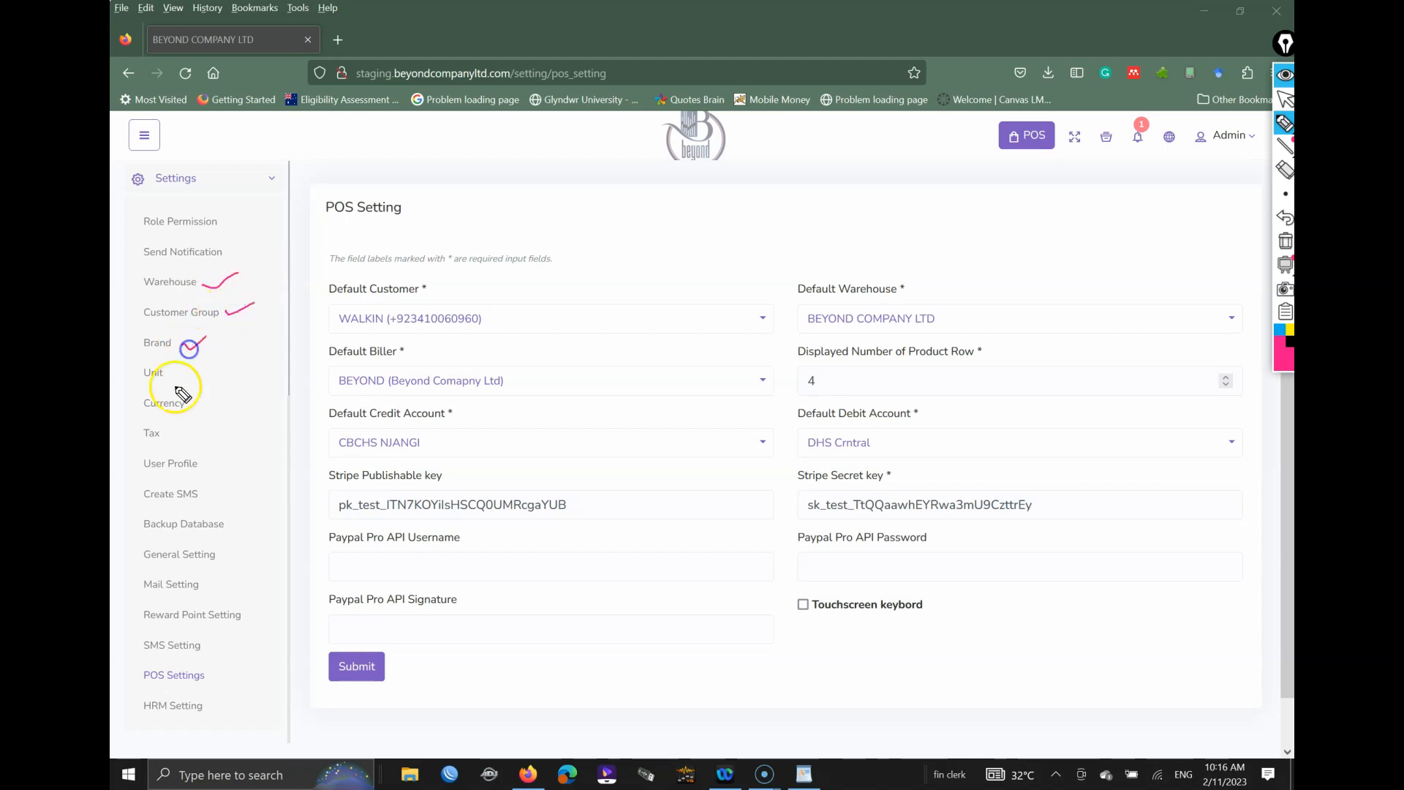
{"action": "left_click_drag", "start_coordinate": [186, 384], "coordinate": [203, 373]}
{"action": "left_click_drag", "start_coordinate": [194, 412], "coordinate": [224, 396]}
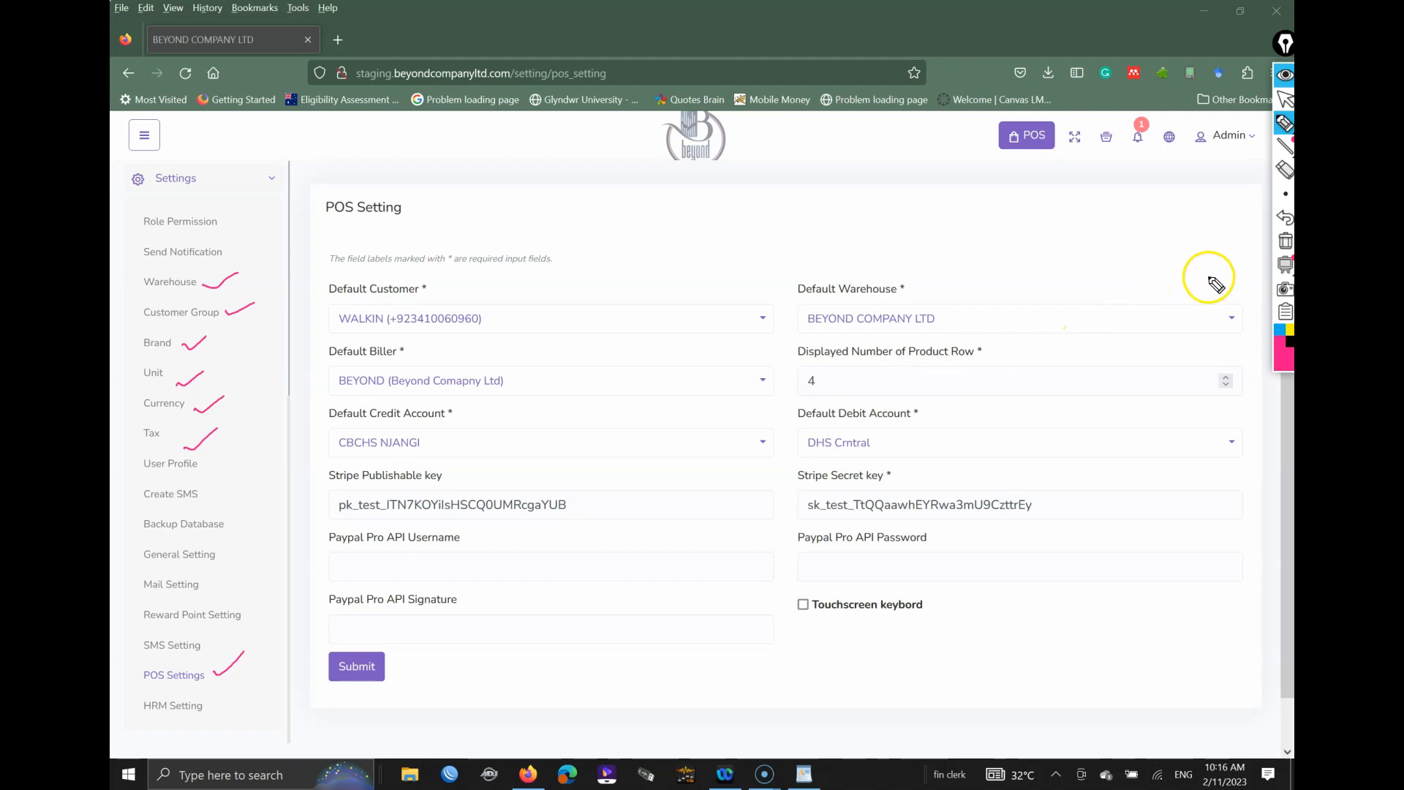
{"action": "left_click", "coordinate": [1282, 244]}
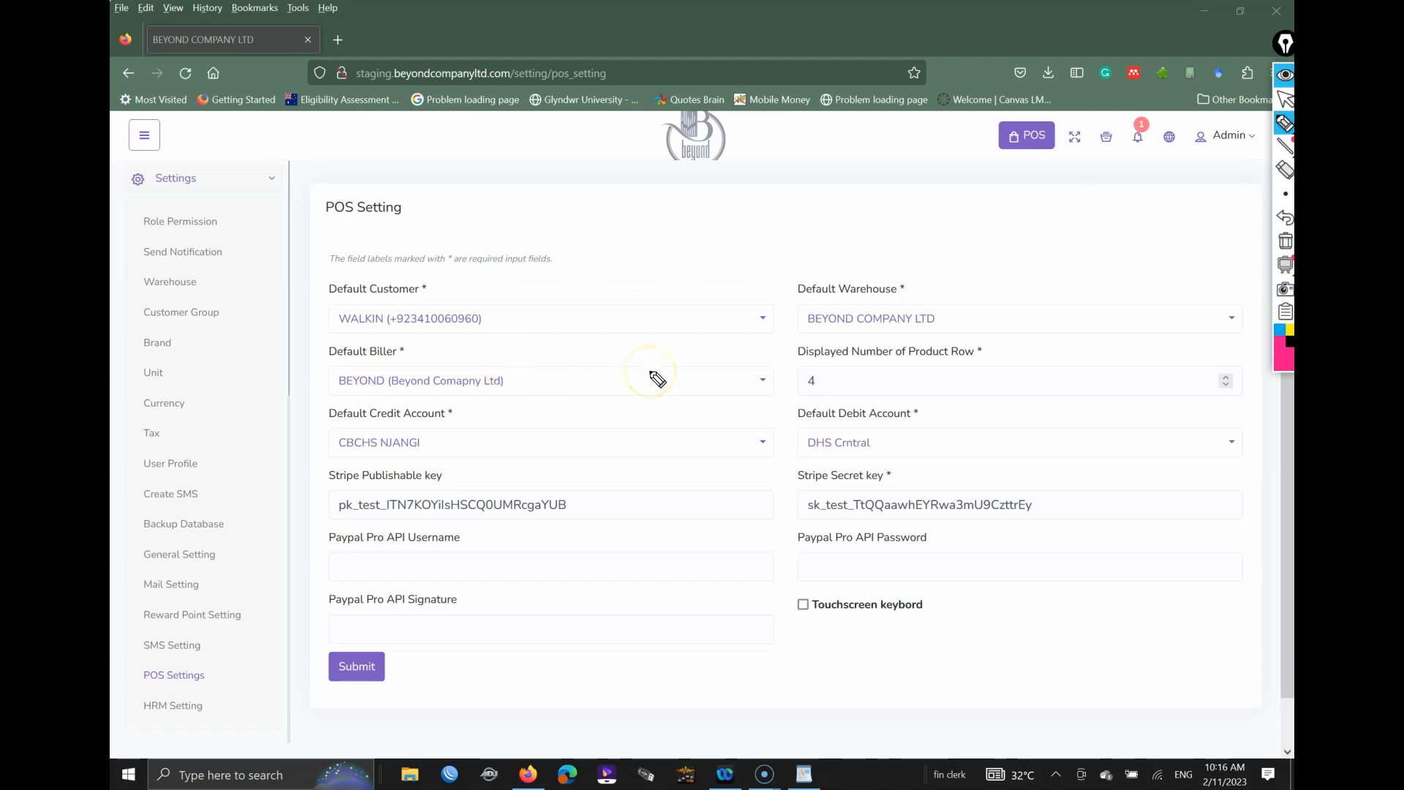
{"action": "key", "text": "ctrl+shift+1"}
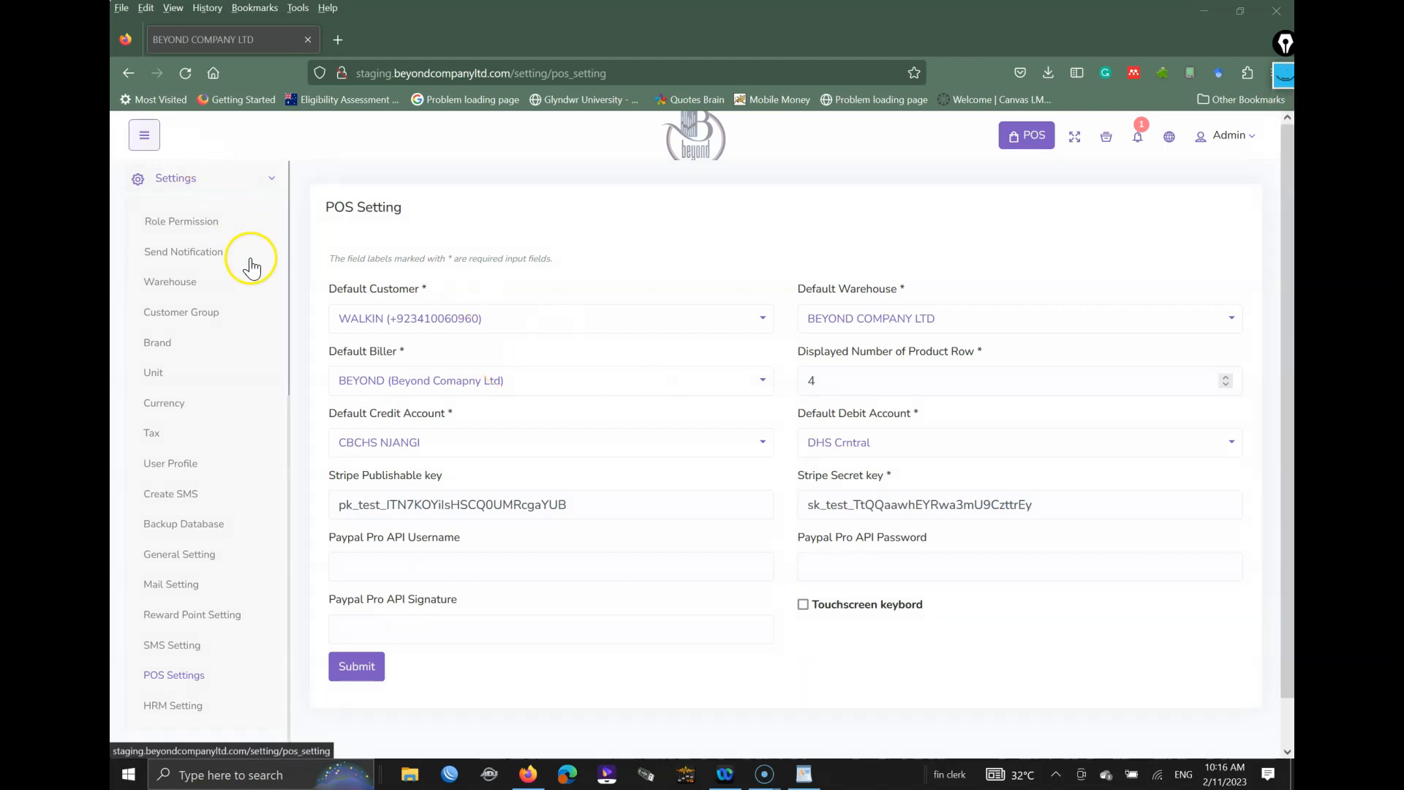
Step: Expand the Product section in the sidebar and open Category
{"action": "scroll", "coordinate": [250, 264], "scroll_direction": "up", "scroll_amount": 5}
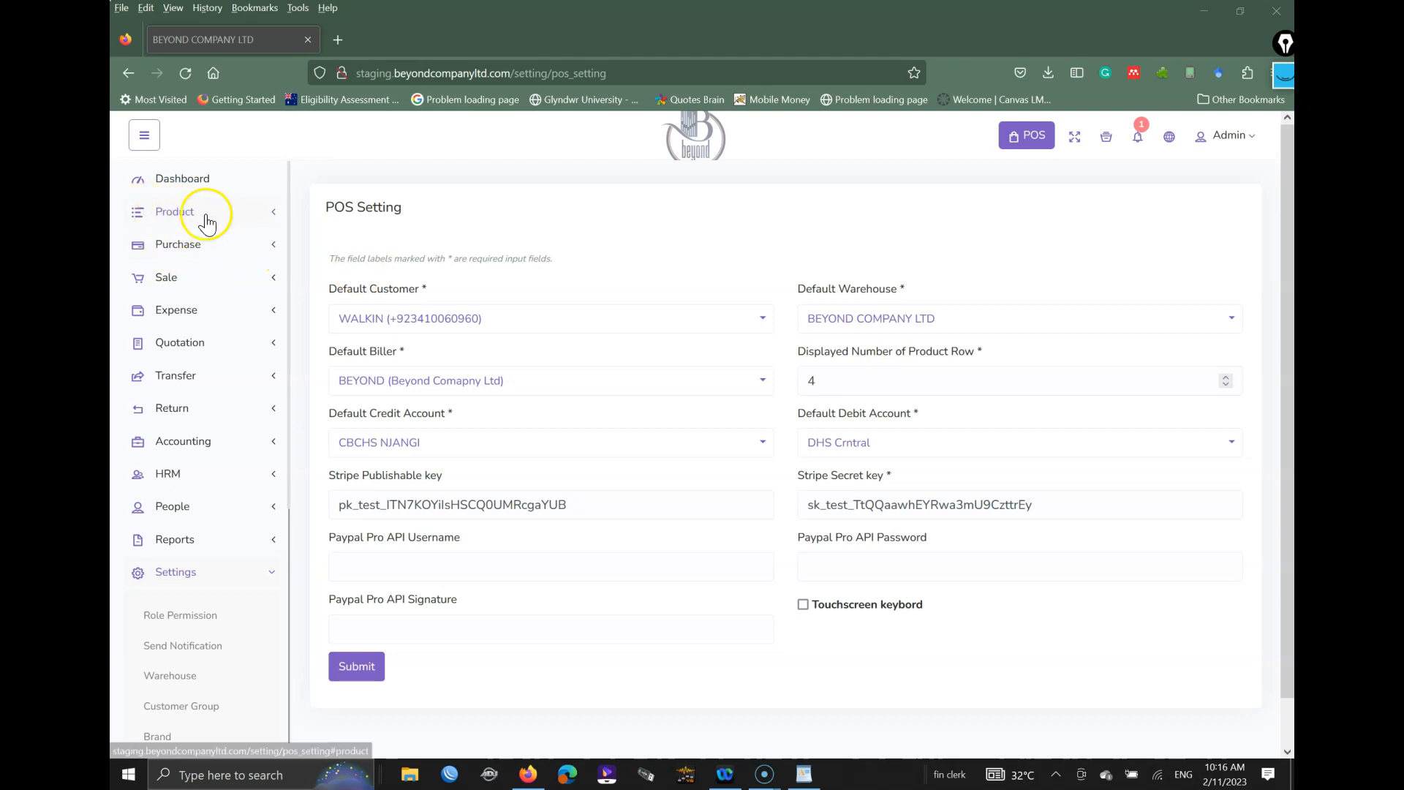
{"action": "left_click", "coordinate": [207, 222]}
{"action": "left_click", "coordinate": [189, 256]}
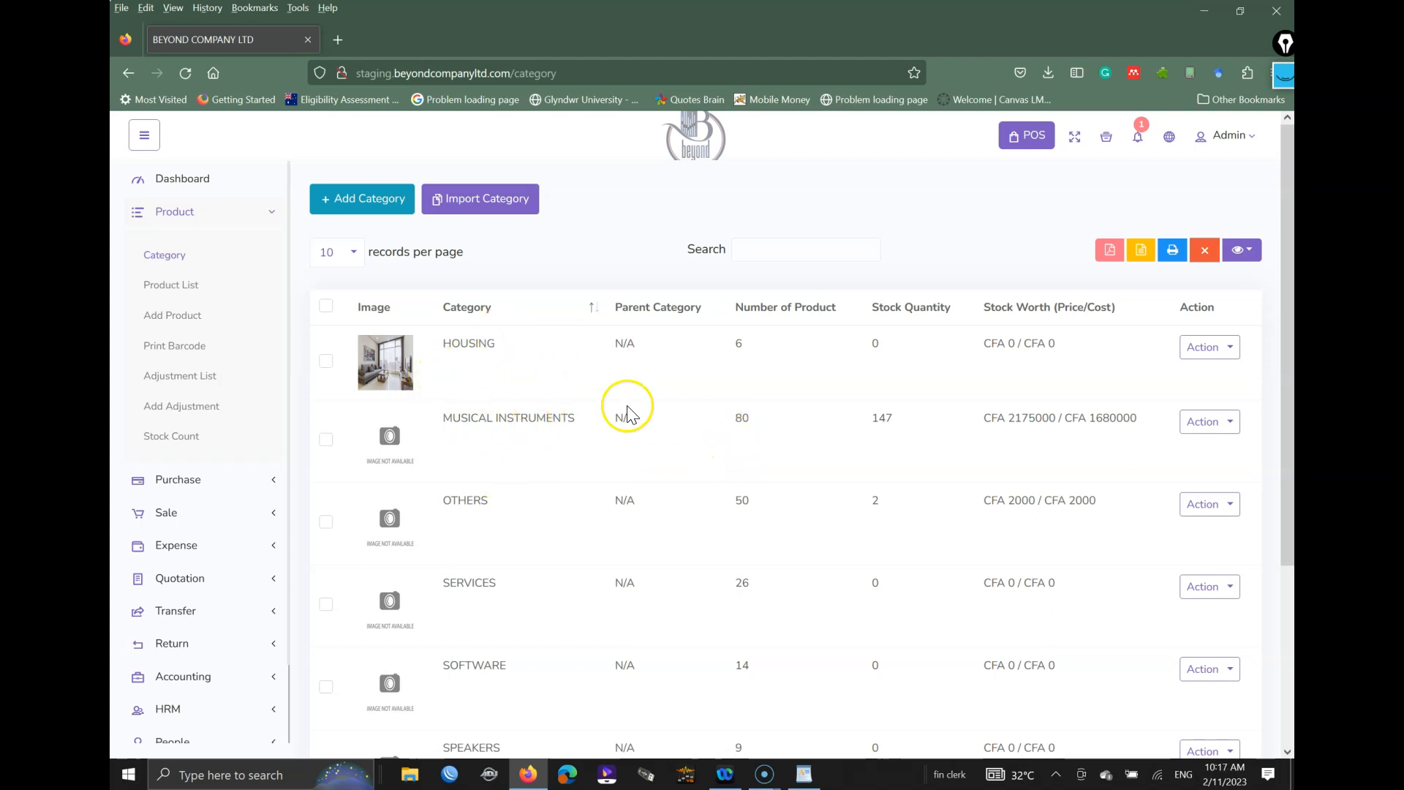
Step: Open Add Category and check the Parent Category choices twice without selecting one
{"action": "left_click", "coordinate": [367, 202]}
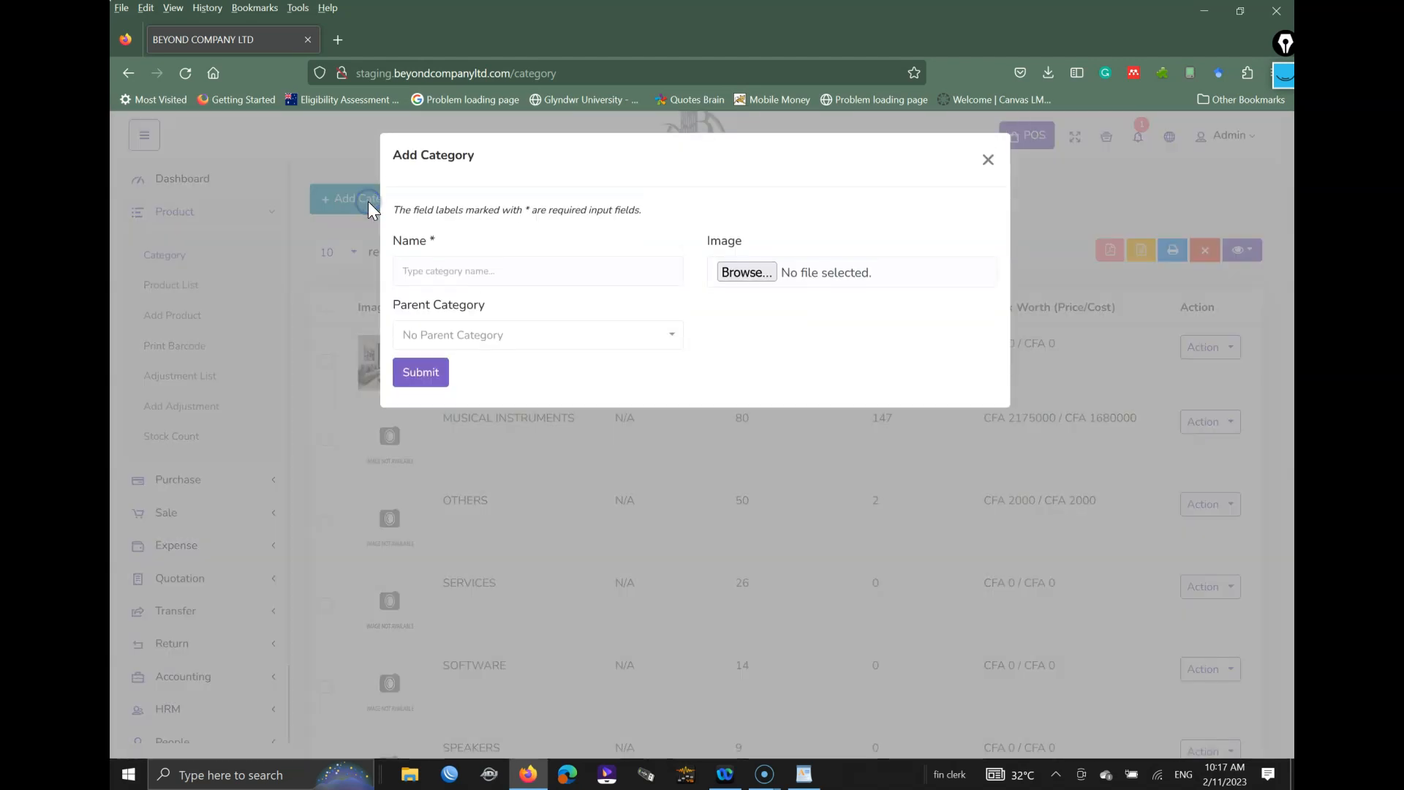
{"action": "left_click", "coordinate": [417, 270]}
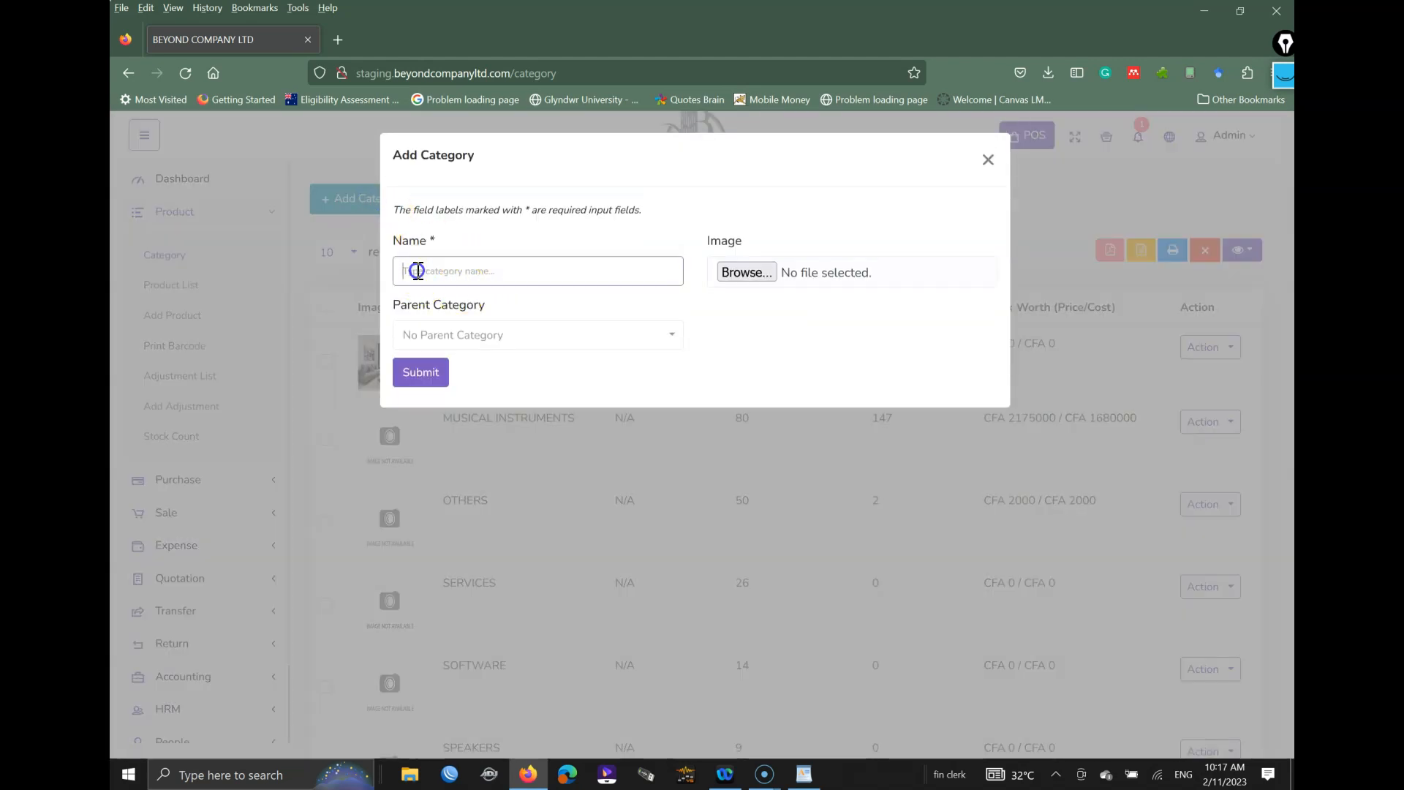
{"action": "left_click", "coordinate": [450, 344]}
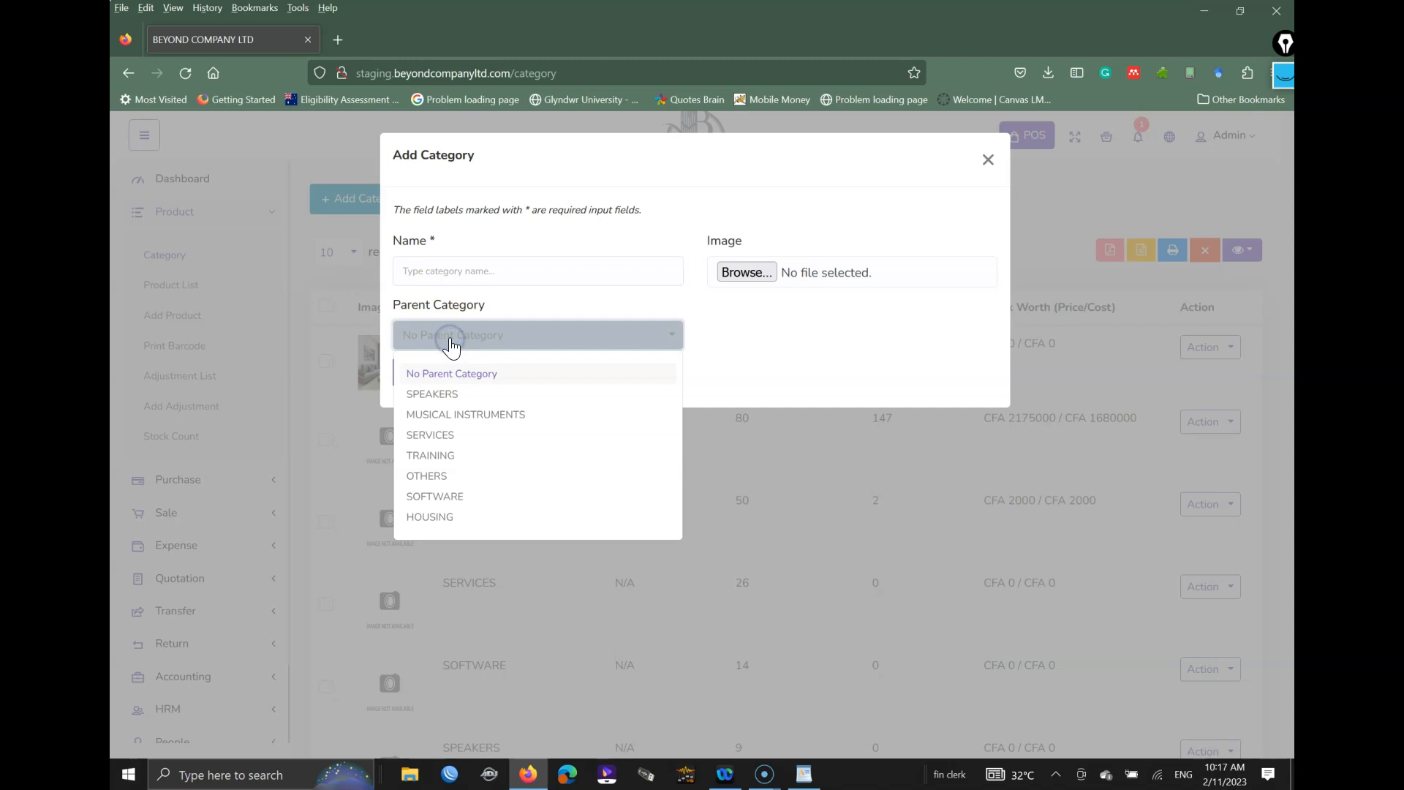
{"action": "left_click", "coordinate": [768, 349]}
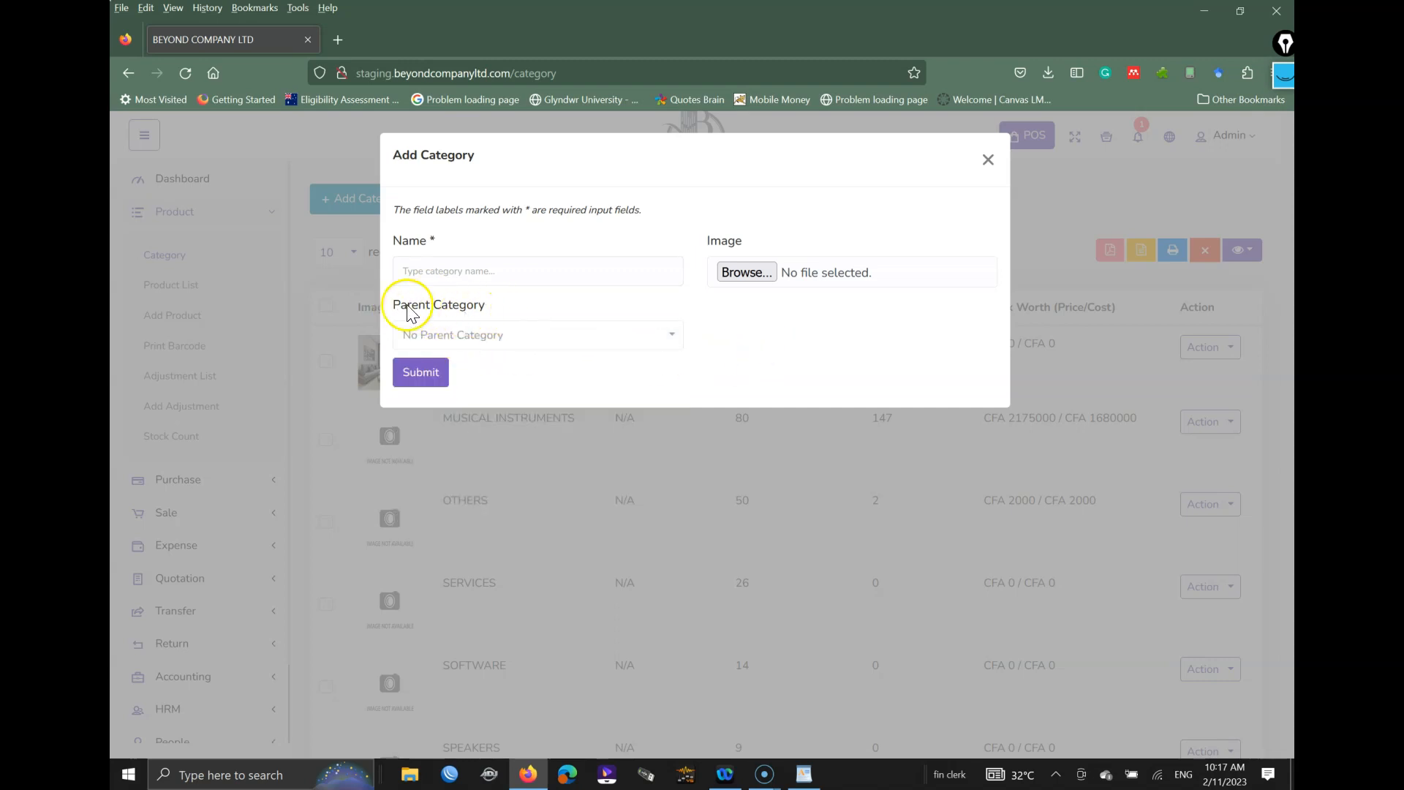
{"action": "left_click", "coordinate": [453, 273]}
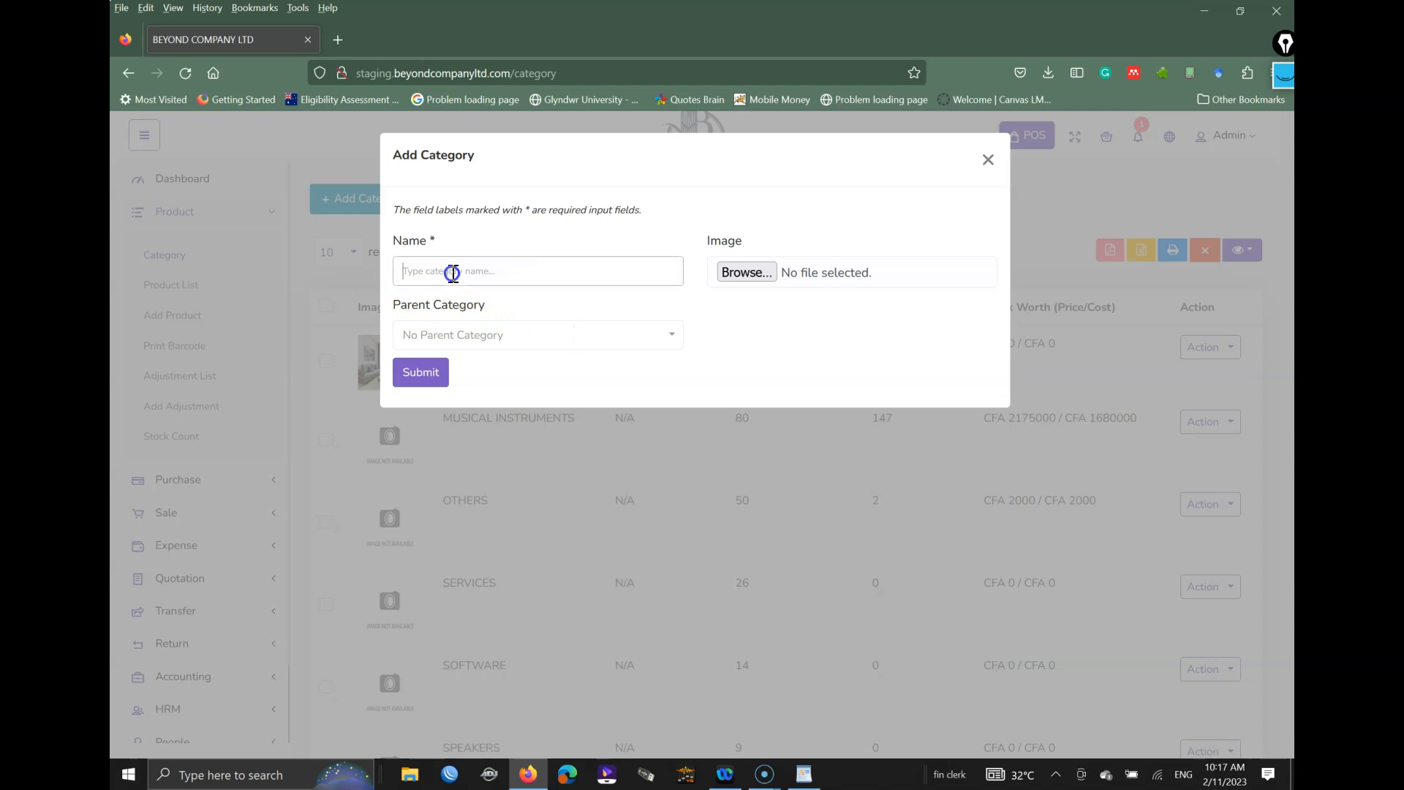
{"action": "left_click", "coordinate": [466, 338]}
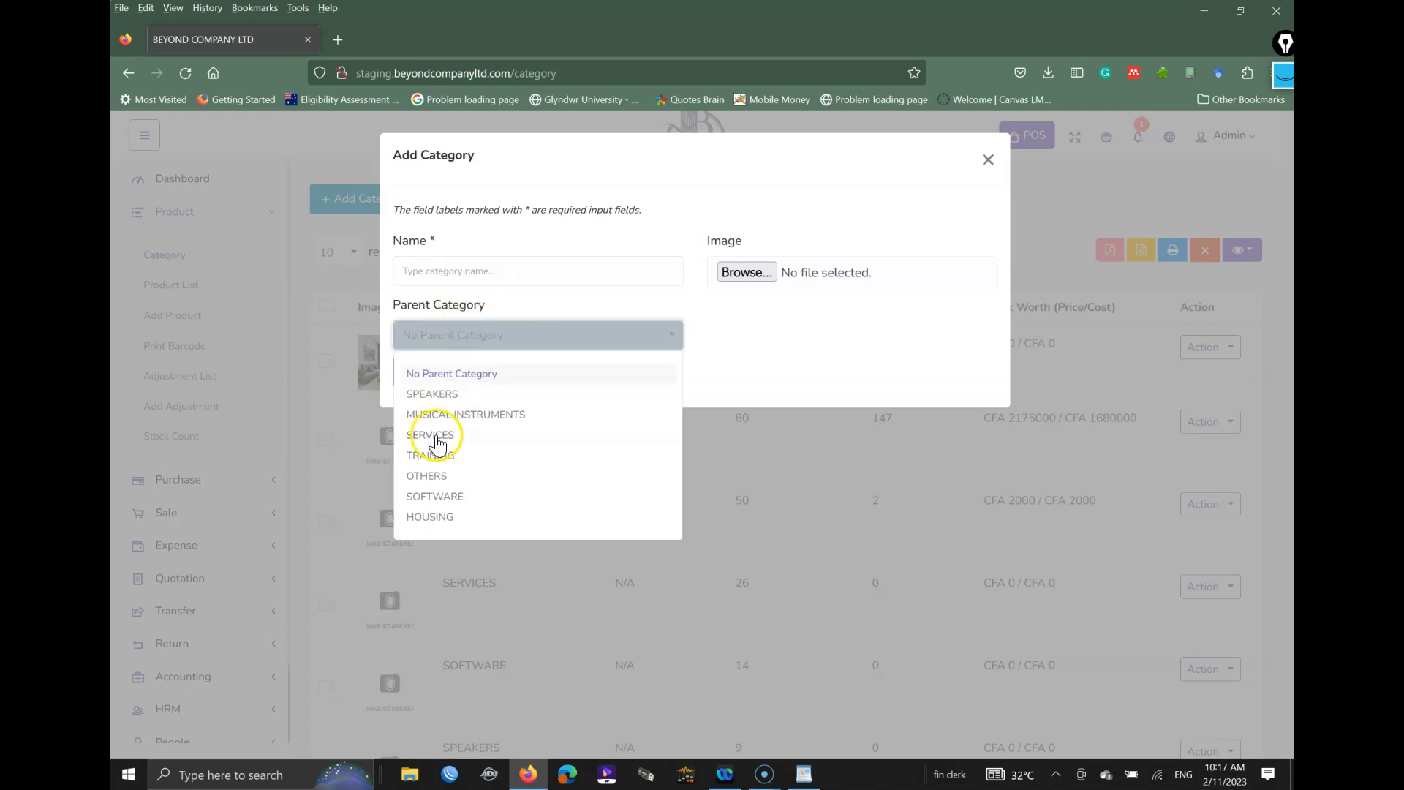
{"action": "left_click", "coordinate": [757, 346]}
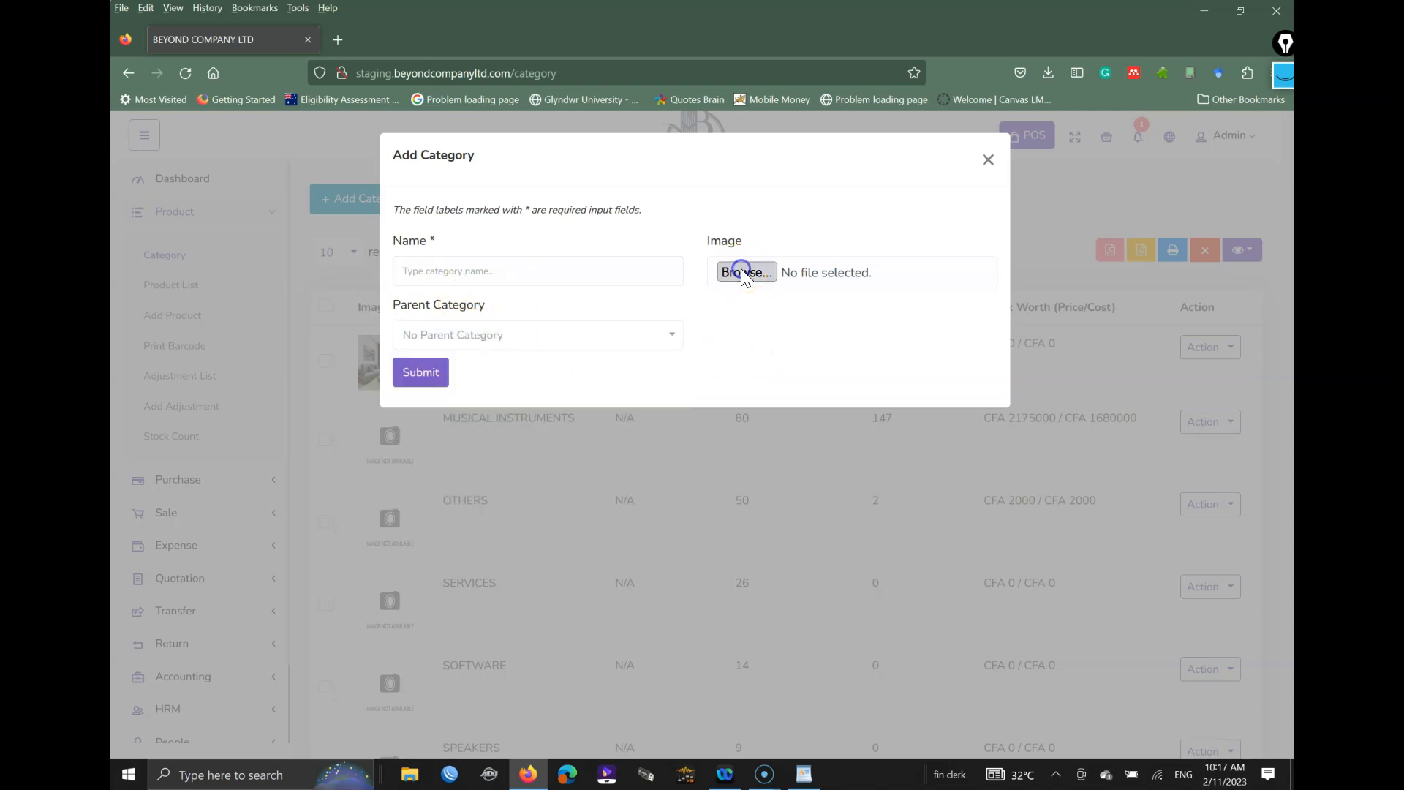
Step: Cancel the category image upload, close Add Category unsaved, and open Add Product
{"action": "left_click", "coordinate": [741, 271]}
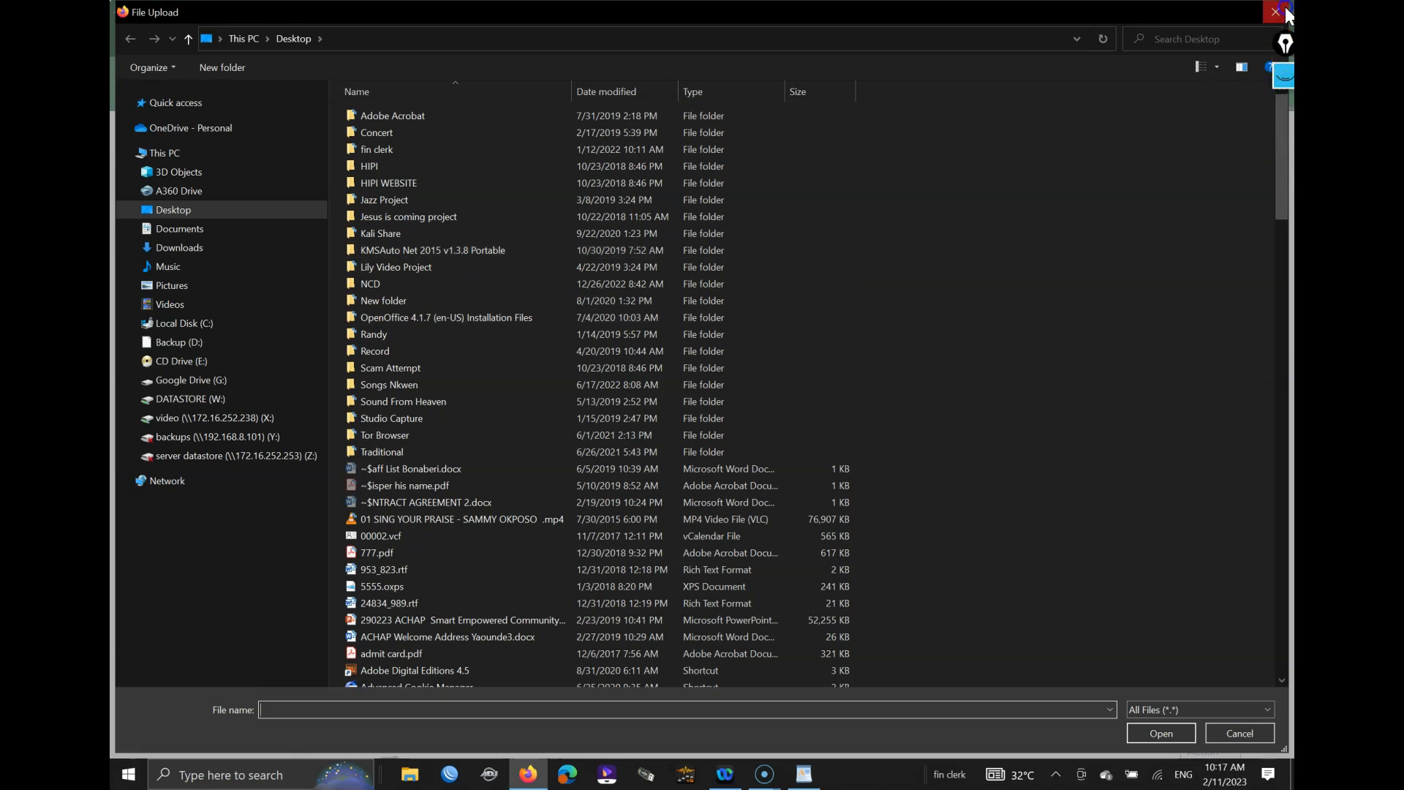
{"action": "left_click", "coordinate": [1276, 12]}
{"action": "left_click", "coordinate": [995, 158]}
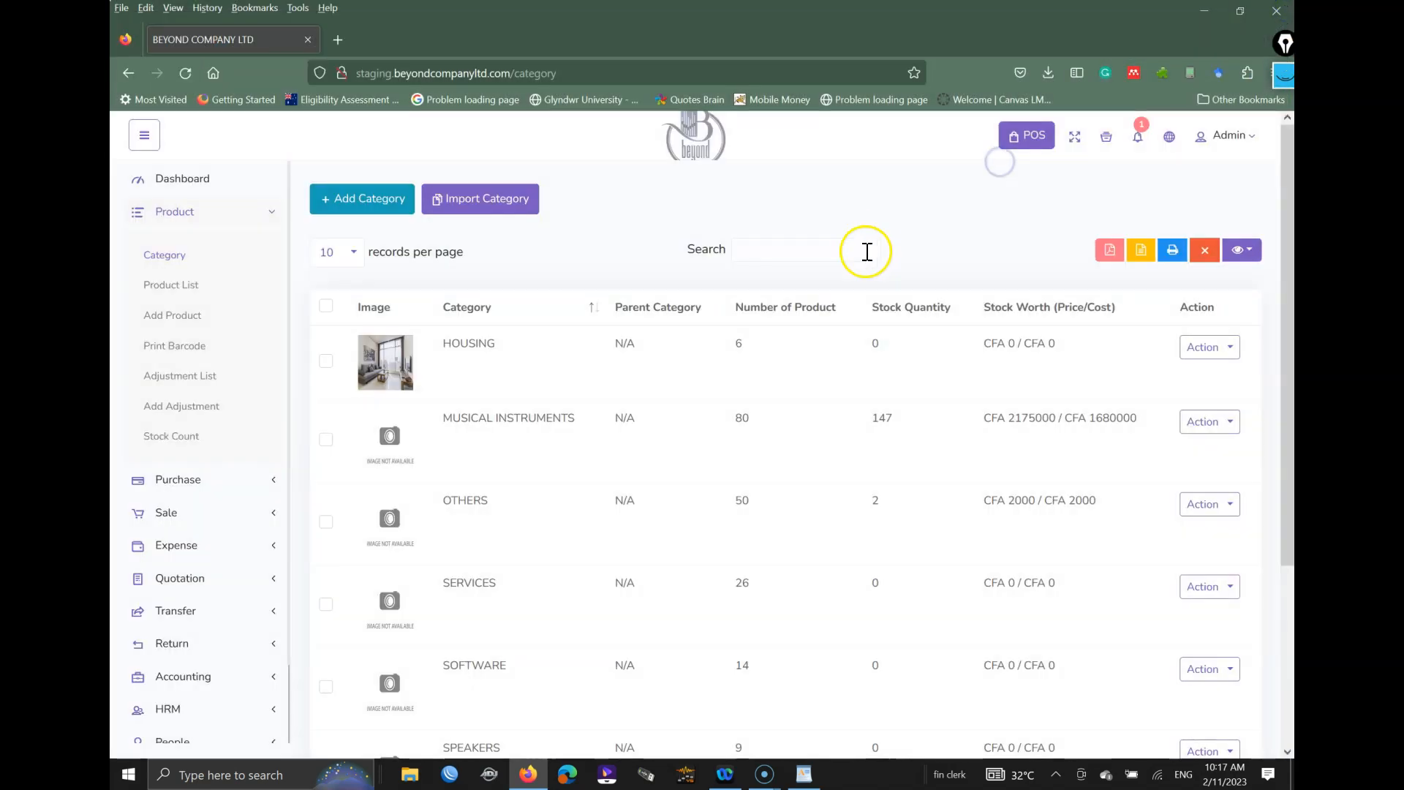
{"action": "scroll", "coordinate": [502, 367], "scroll_direction": "down", "scroll_amount": 3}
{"action": "scroll", "coordinate": [513, 399], "scroll_direction": "up", "scroll_amount": 3}
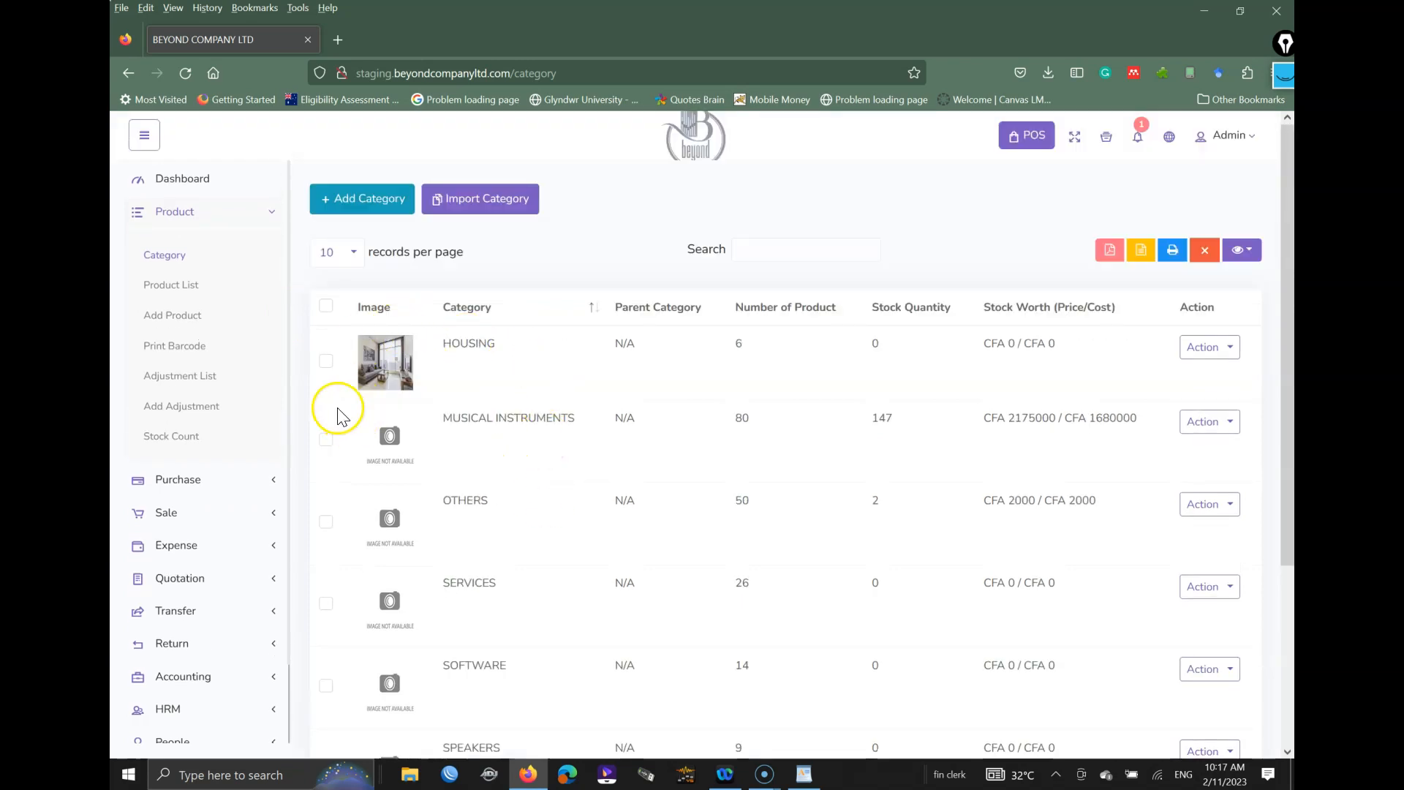
{"action": "left_click", "coordinate": [176, 319]}
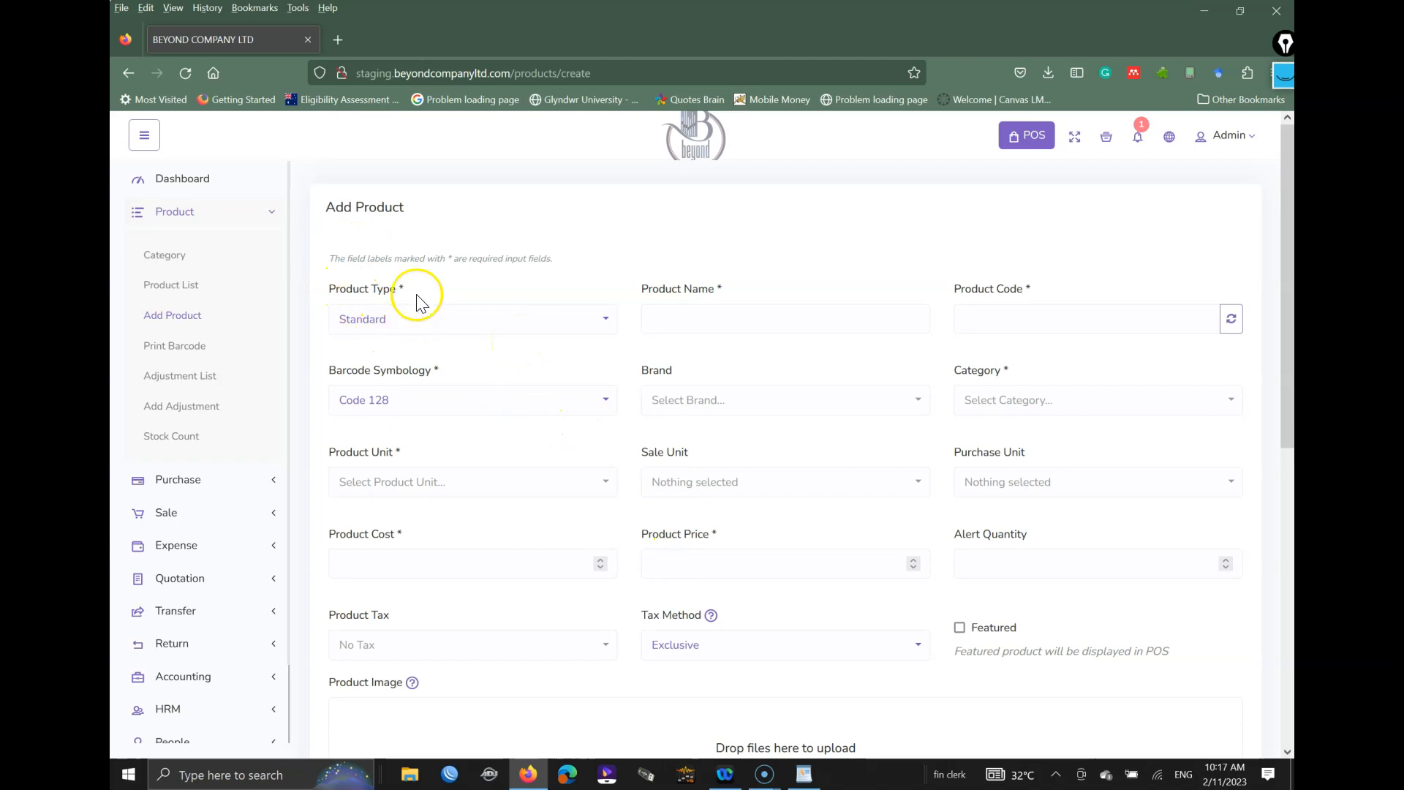
Step: Clear the on-screen pen annotations
{"action": "key", "text": "ctrl+shift+1"}
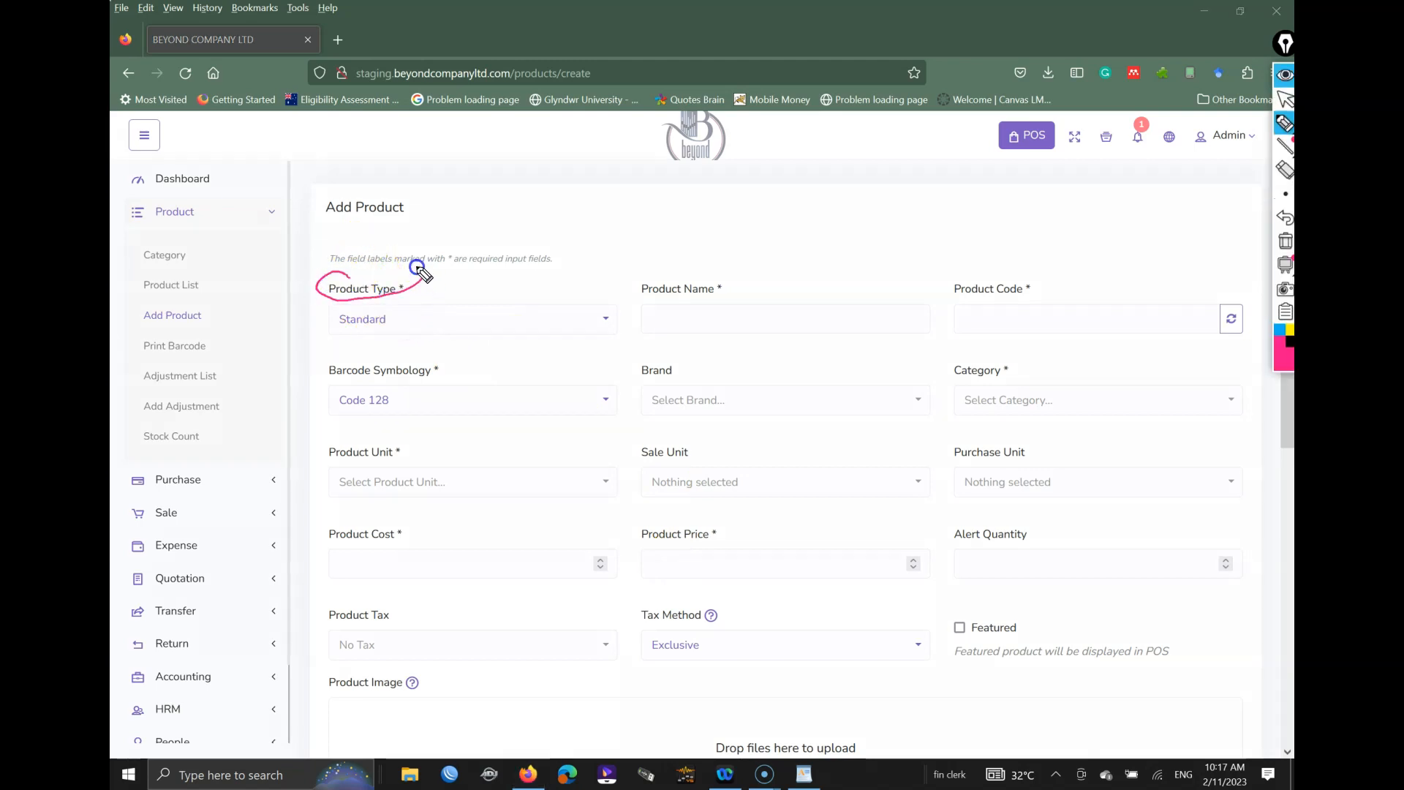
{"action": "left_click", "coordinate": [1286, 241]}
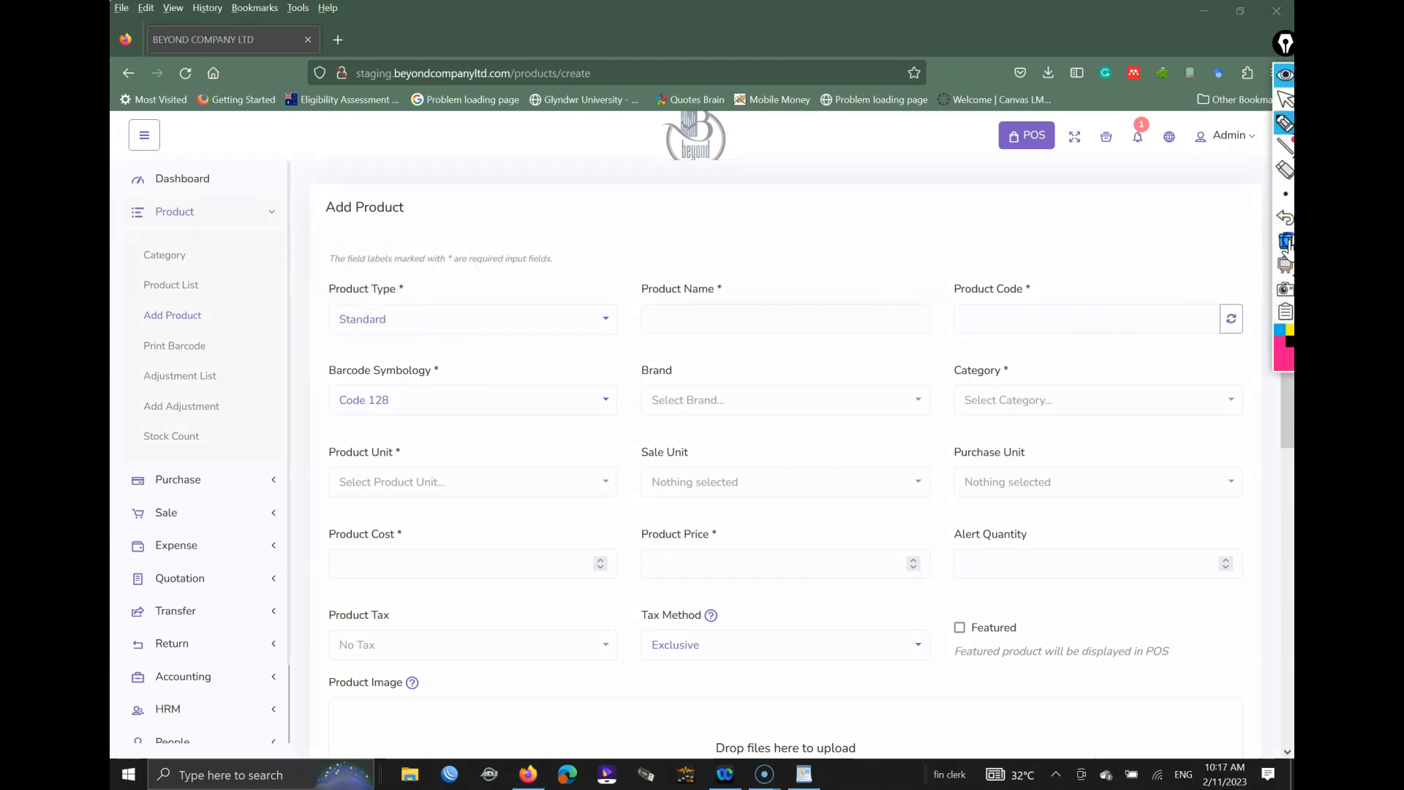
{"action": "key", "text": "ctrl+shift+1"}
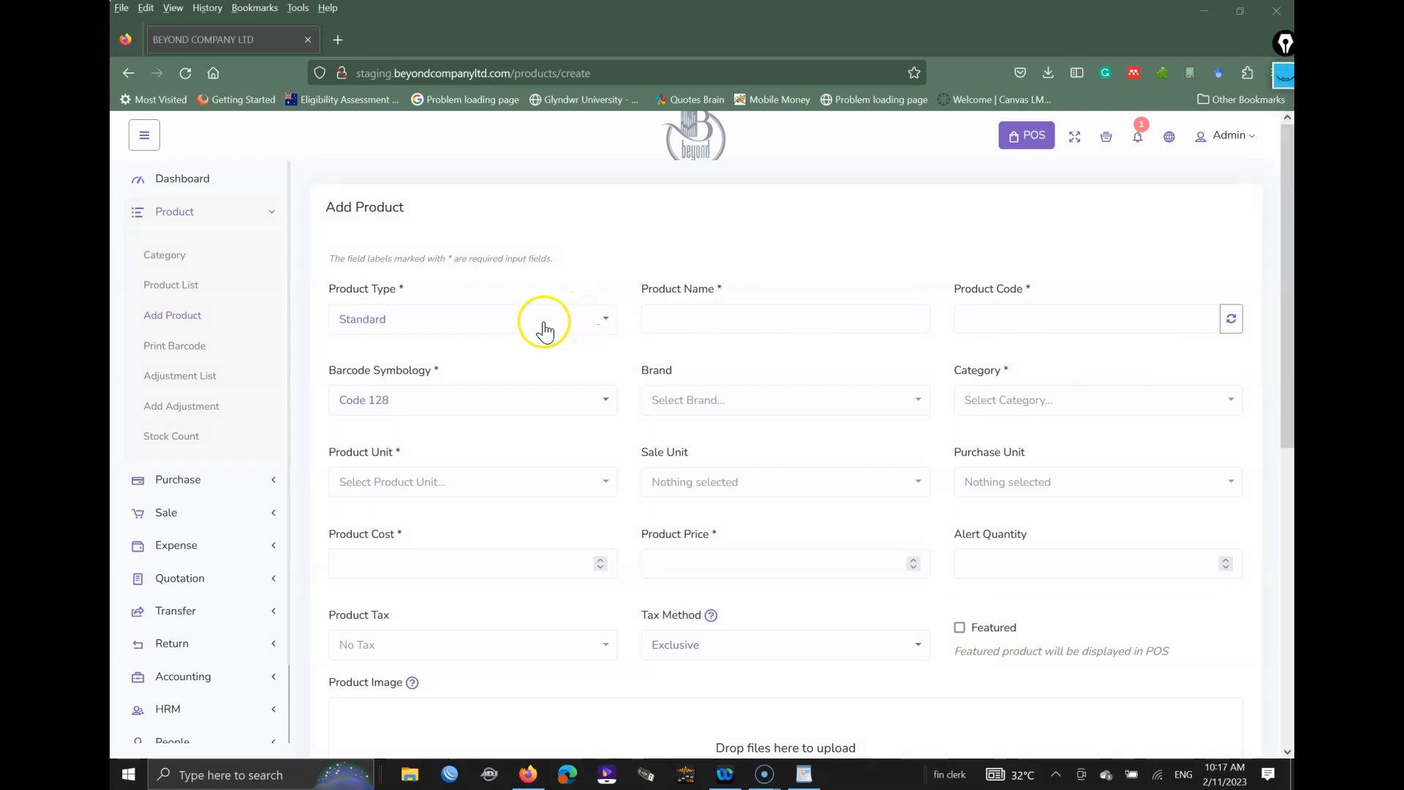
Step: Keep Standard as the product type and enter the product name TRIAL
{"action": "left_click", "coordinate": [522, 322]}
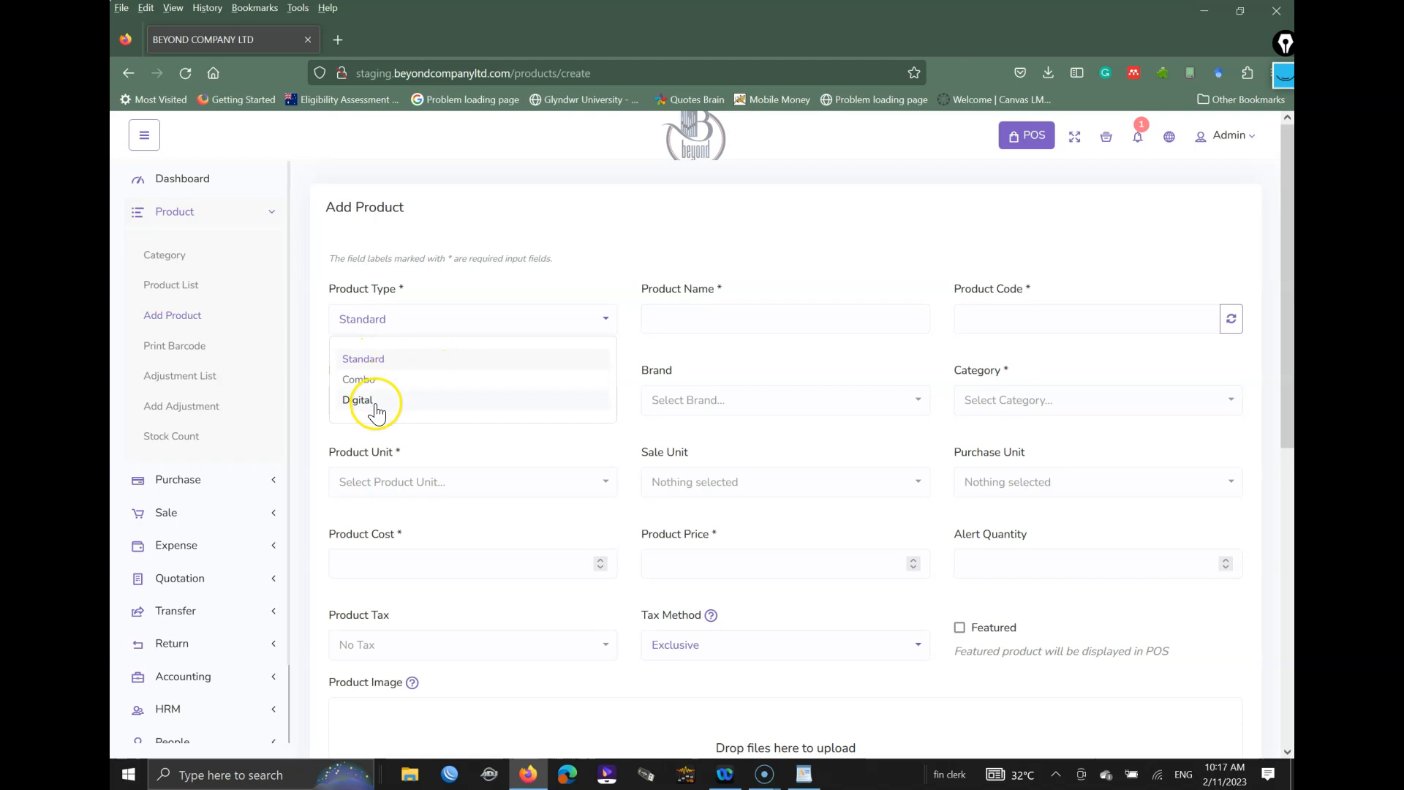
{"action": "left_click", "coordinate": [387, 359]}
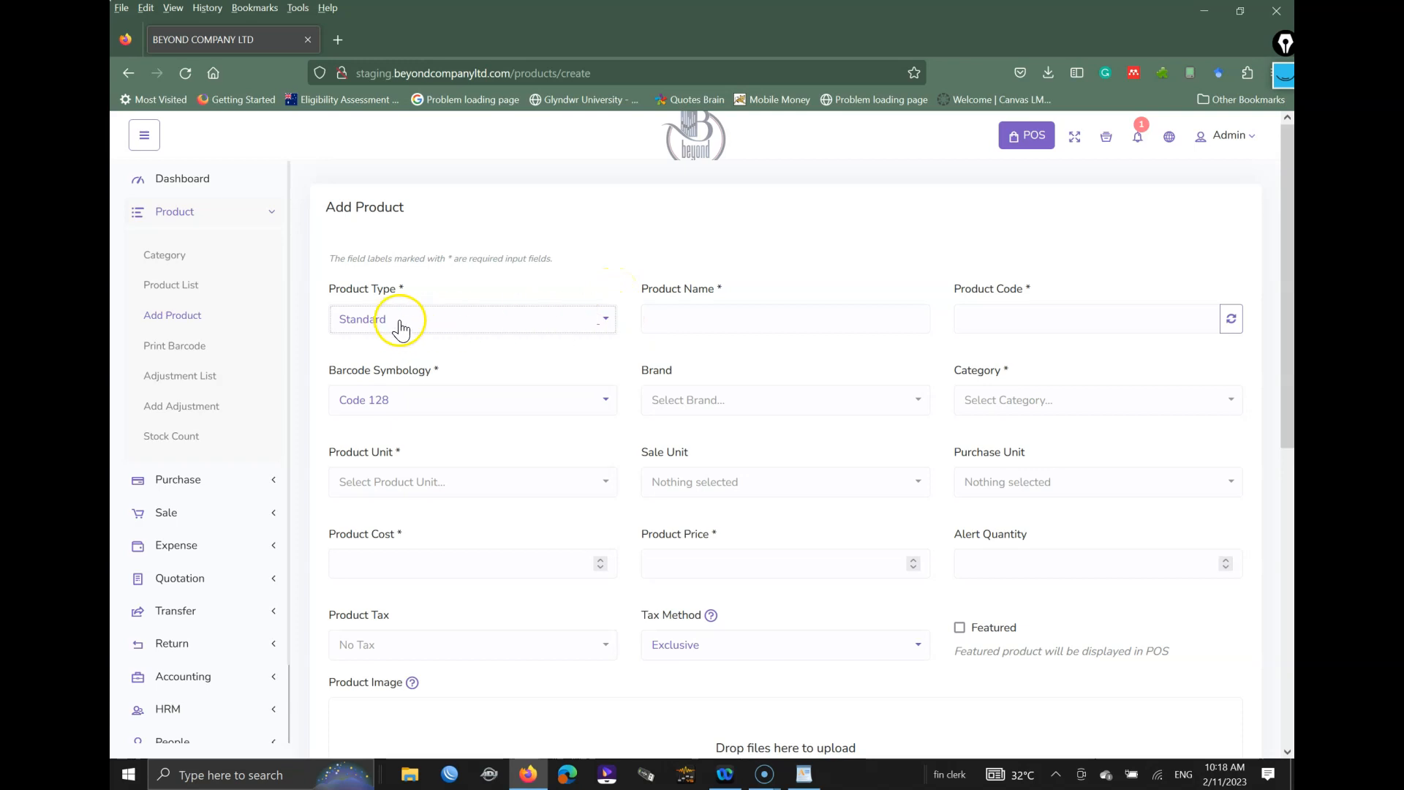
{"action": "left_click", "coordinate": [692, 316]}
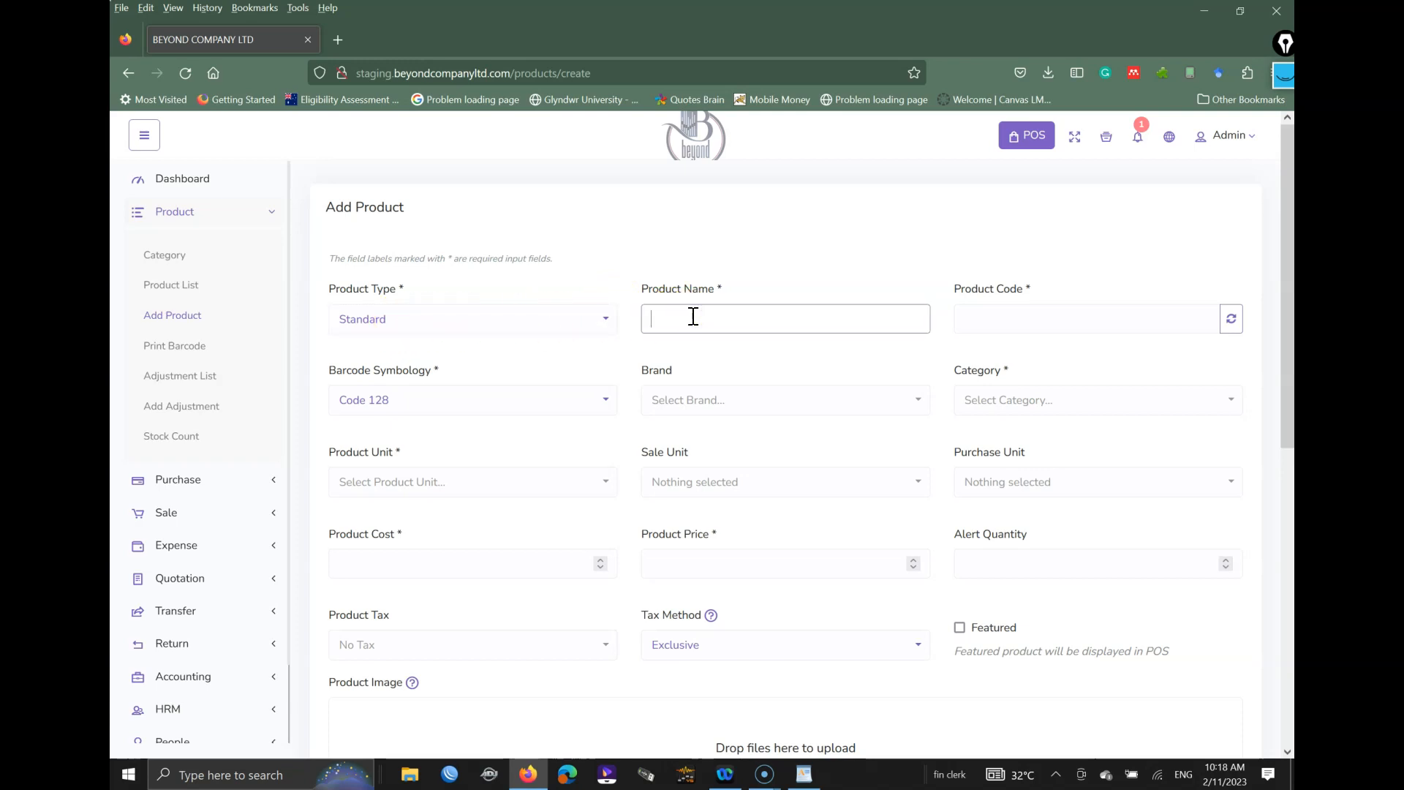
{"action": "type", "text": "TRAIN"}
{"action": "key", "text": "BackSpace"}
{"action": "key", "text": "BackSpace"}
{"action": "type", "text": "IAL"}
Step: Generate product code 98210917, then set brand BEHRINGER and category SPEAKERS
{"action": "left_click", "coordinate": [1228, 323]}
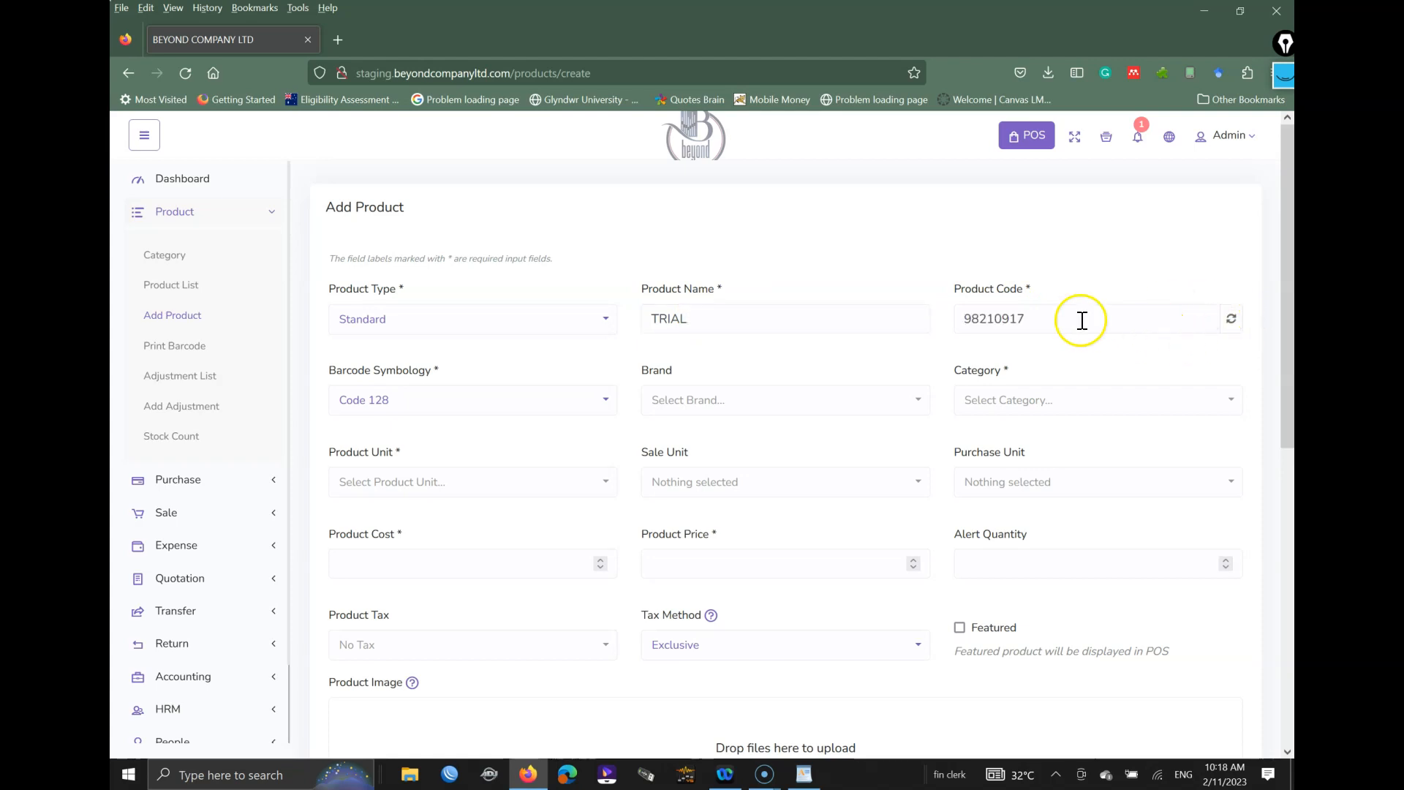
{"action": "left_click_drag", "start_coordinate": [1044, 319], "coordinate": [946, 317]}
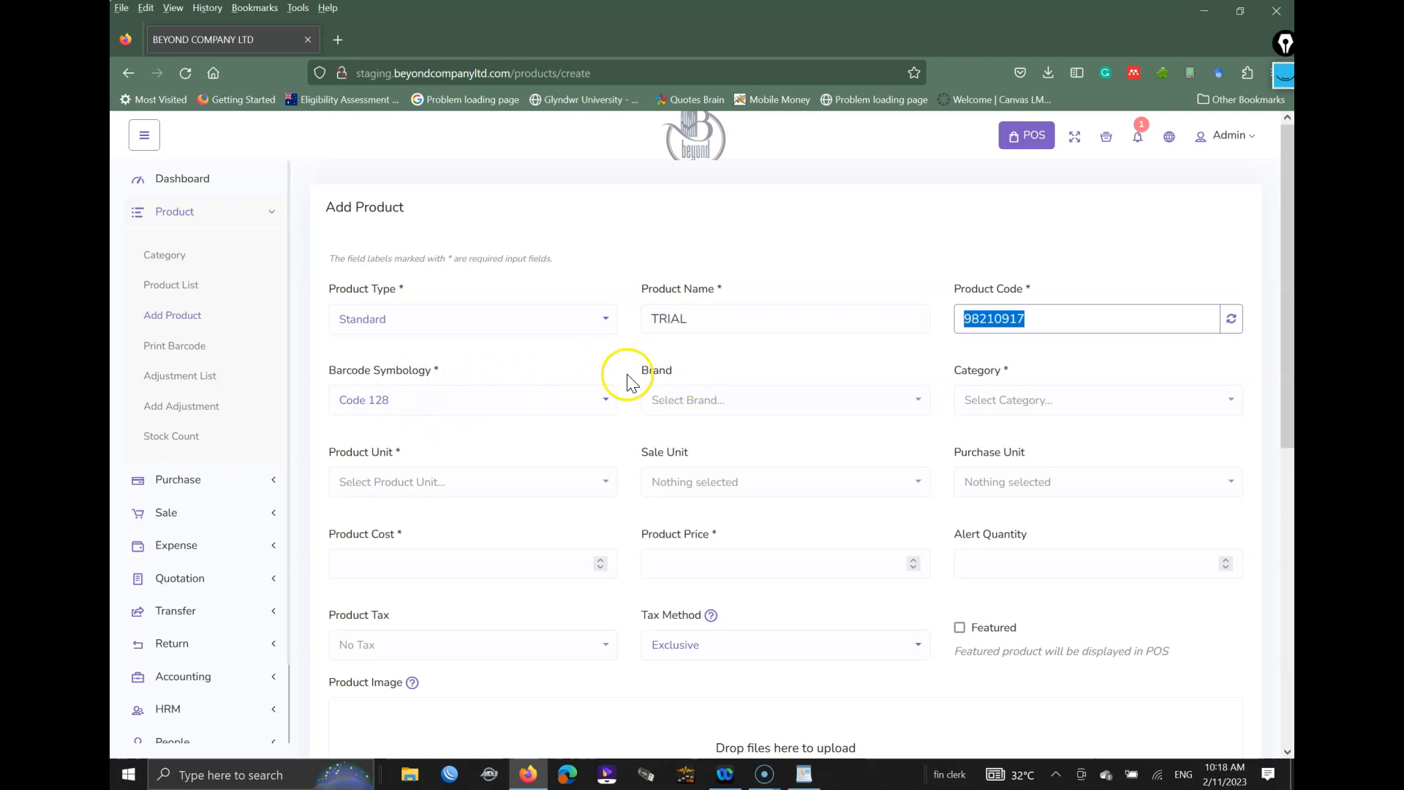
{"action": "left_click", "coordinate": [739, 402]}
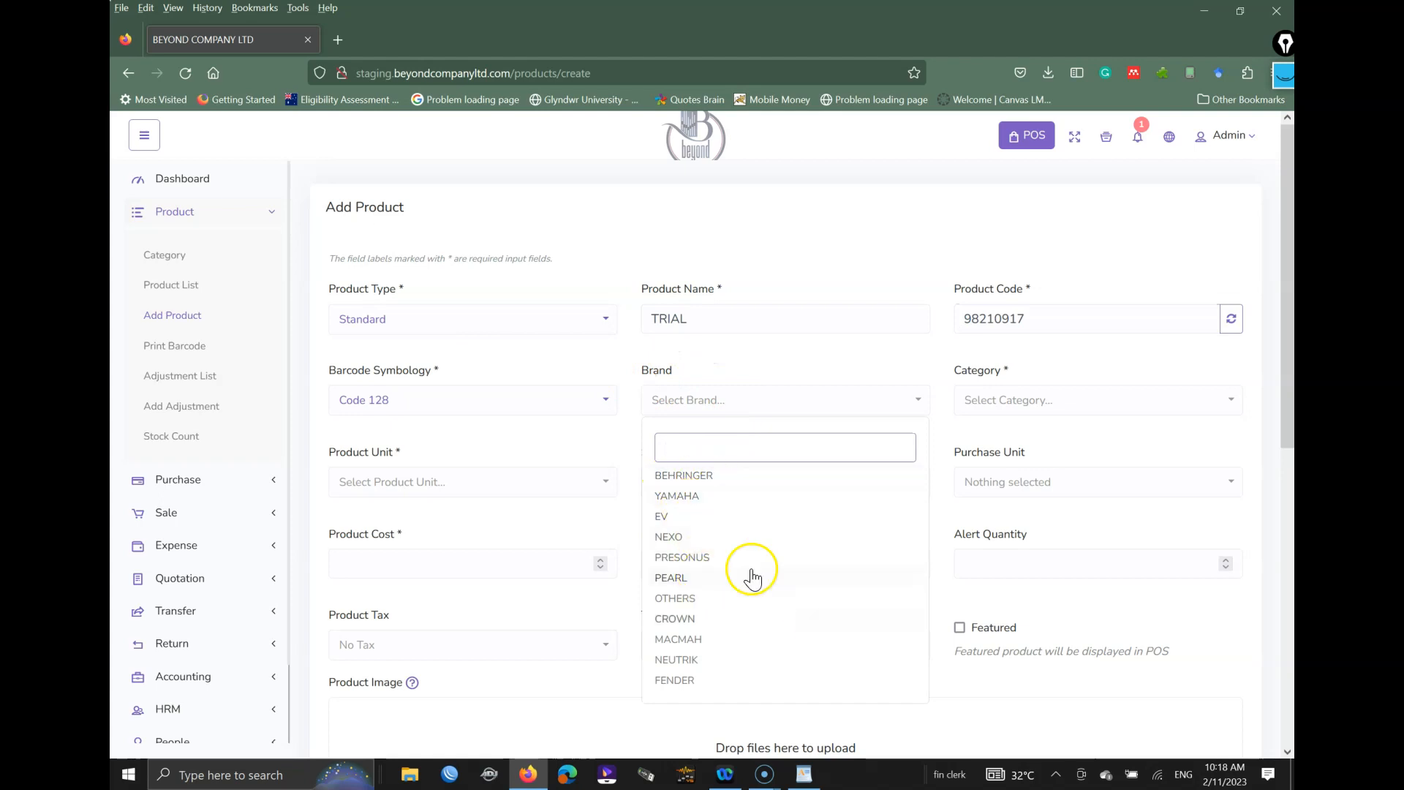
{"action": "left_click", "coordinate": [695, 475]}
{"action": "left_click", "coordinate": [1002, 406]}
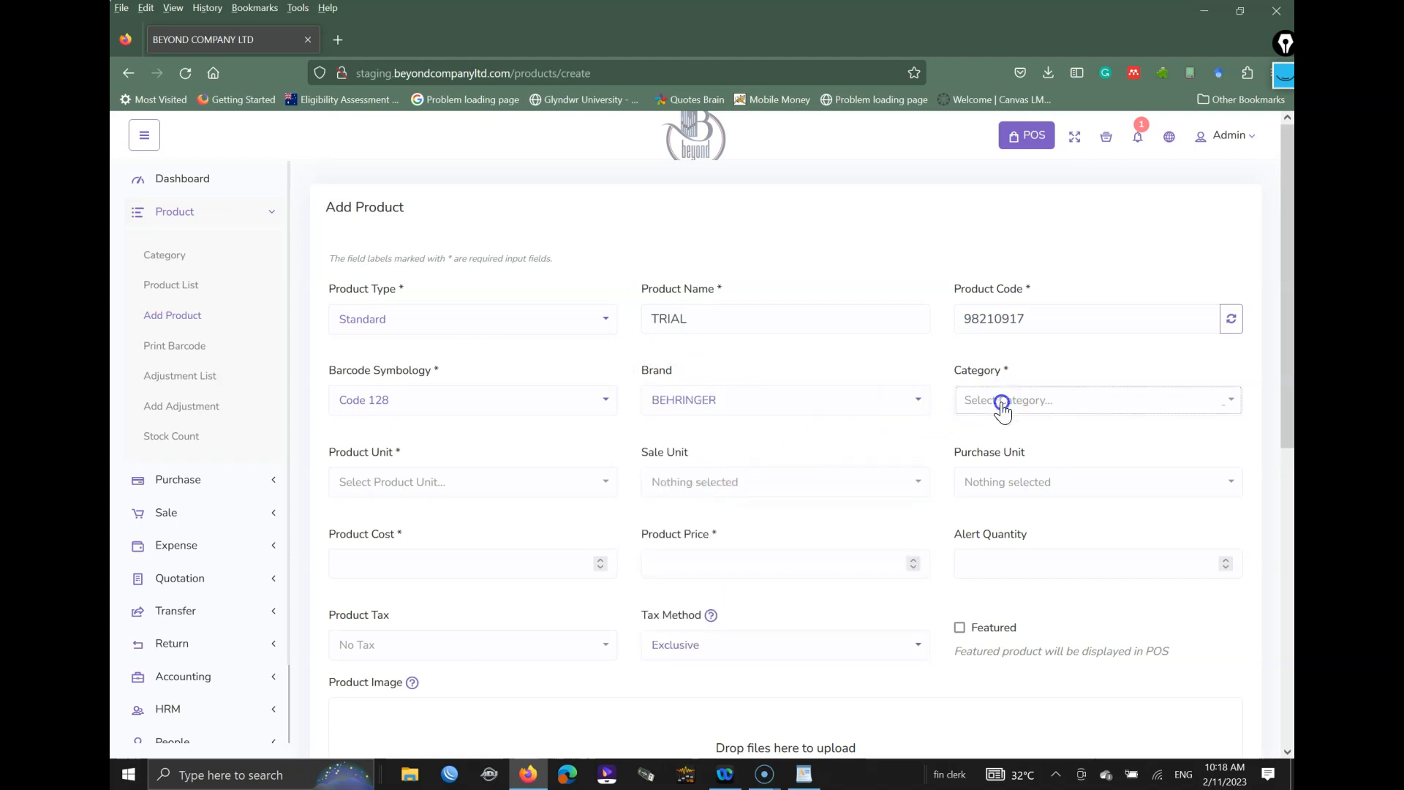
{"action": "left_click", "coordinate": [1002, 482]}
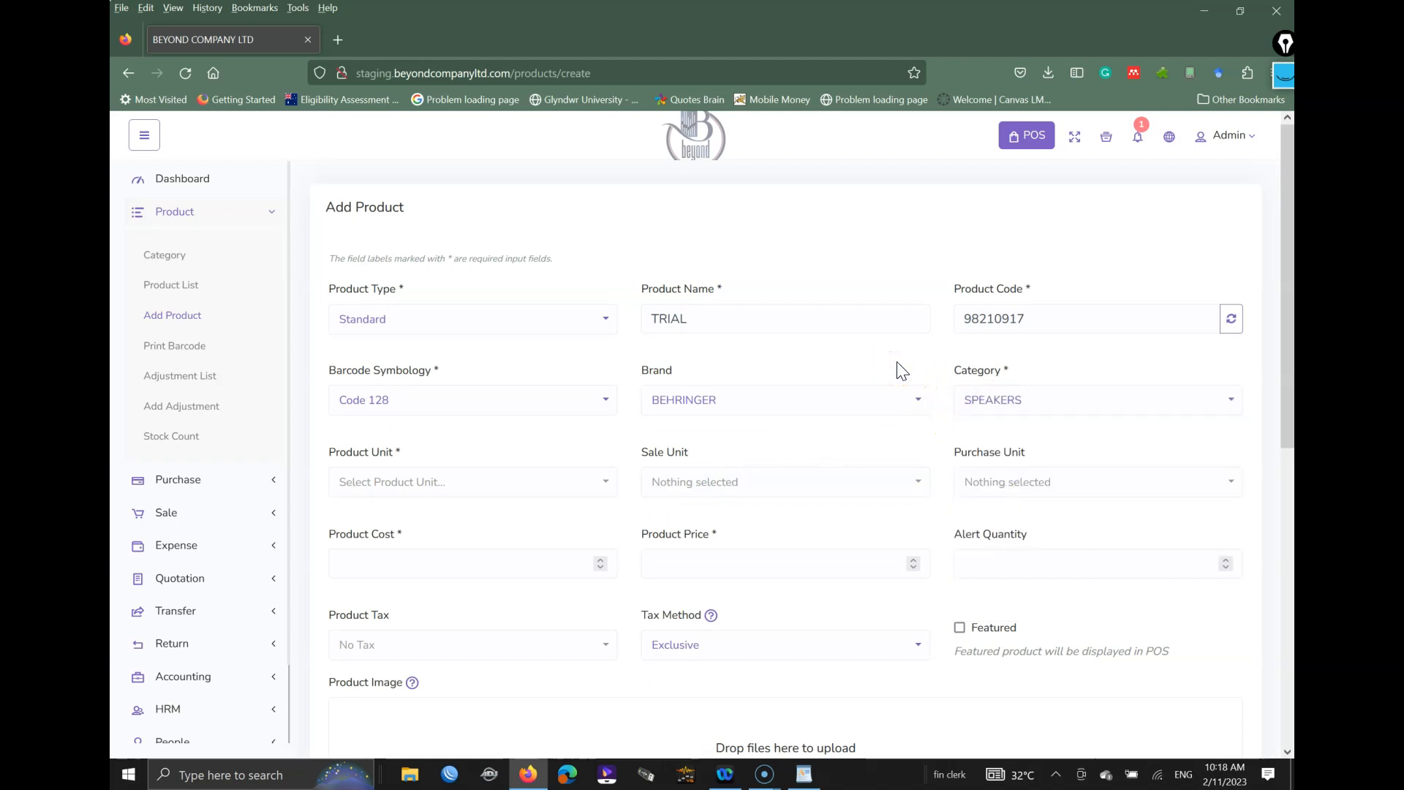
{"action": "left_click", "coordinate": [989, 400]}
{"action": "left_click", "coordinate": [444, 483]}
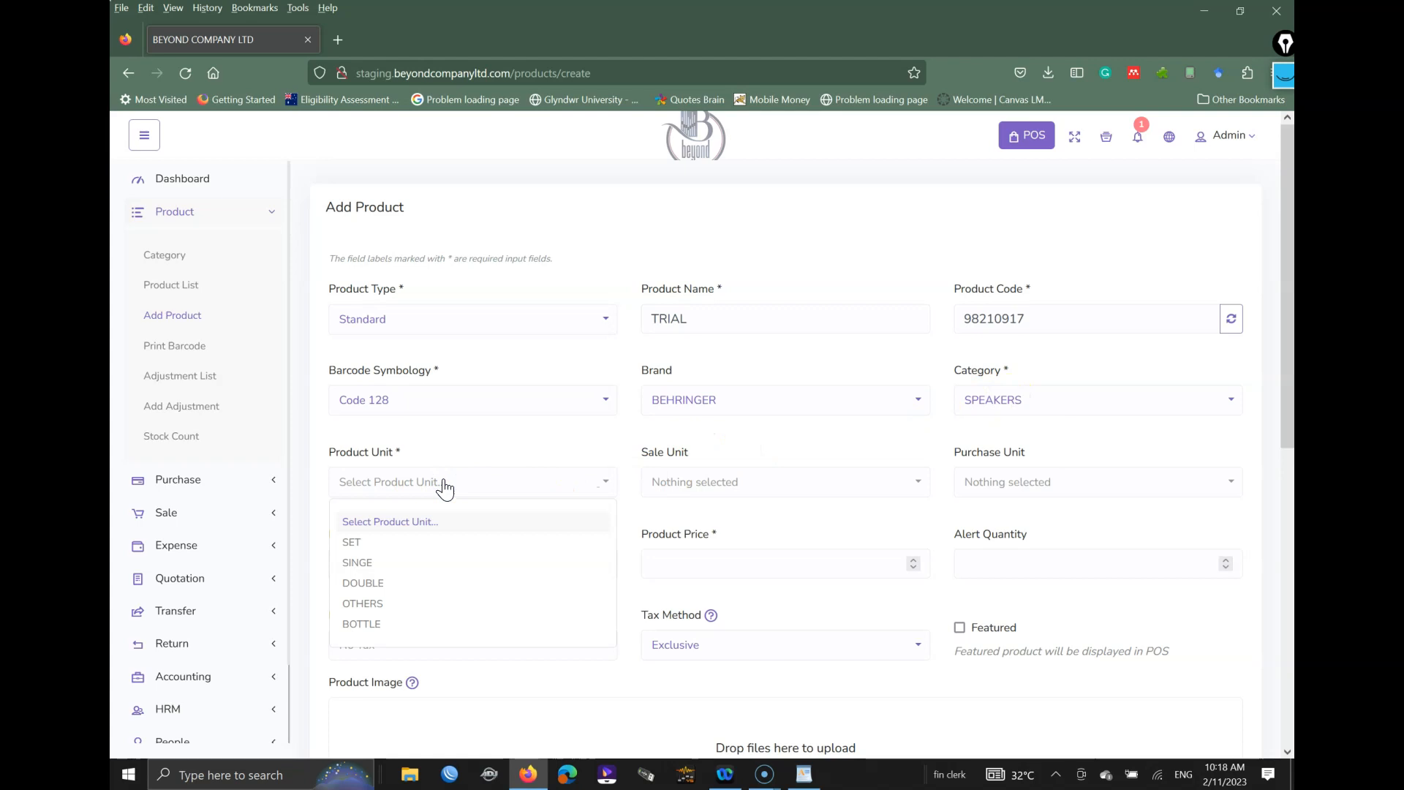
{"action": "left_click", "coordinate": [380, 626]}
{"action": "left_click", "coordinate": [711, 488]}
{"action": "left_click", "coordinate": [1033, 479]}
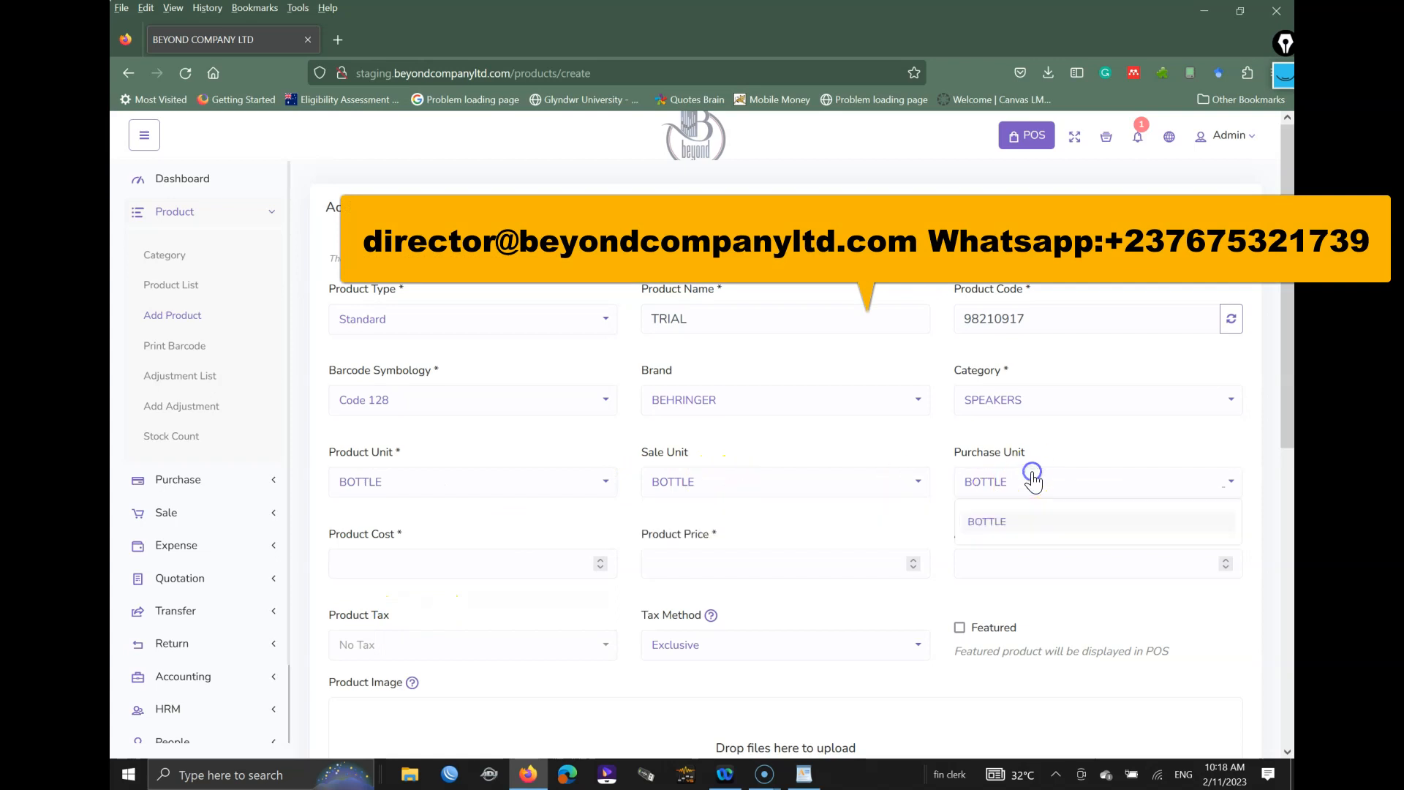
{"action": "left_click", "coordinate": [914, 438]}
{"action": "left_click", "coordinate": [526, 483]}
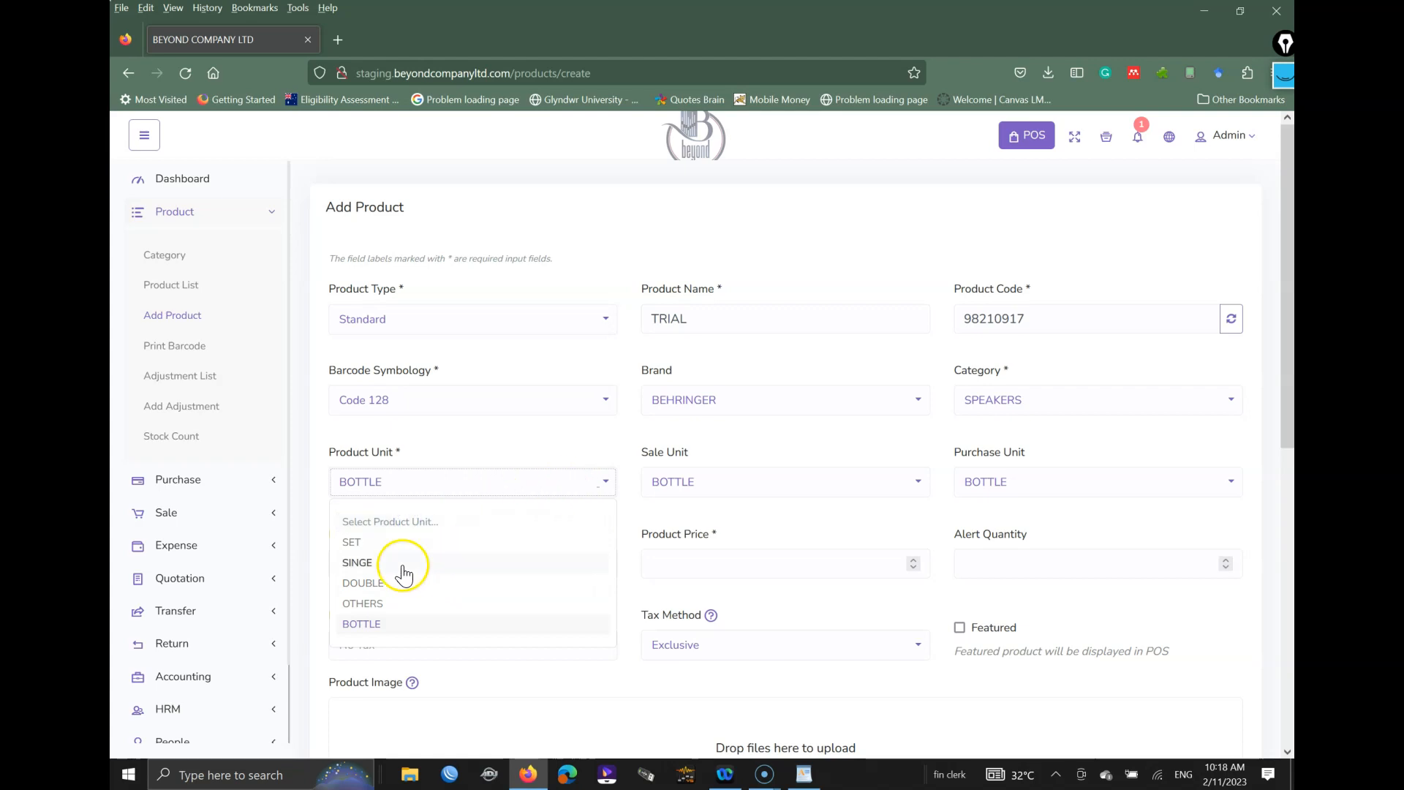
{"action": "left_click", "coordinate": [370, 583]}
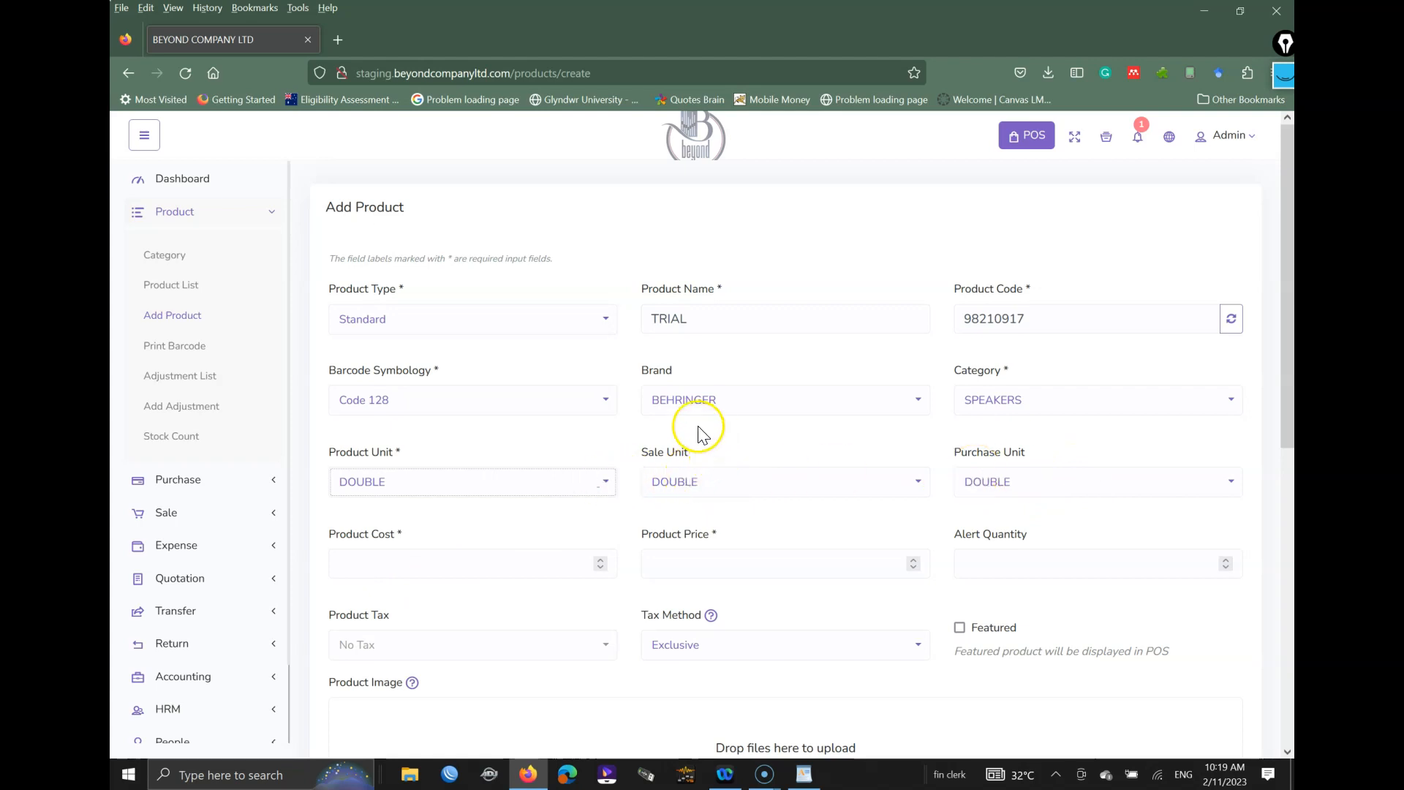
{"action": "left_click", "coordinate": [1014, 484]}
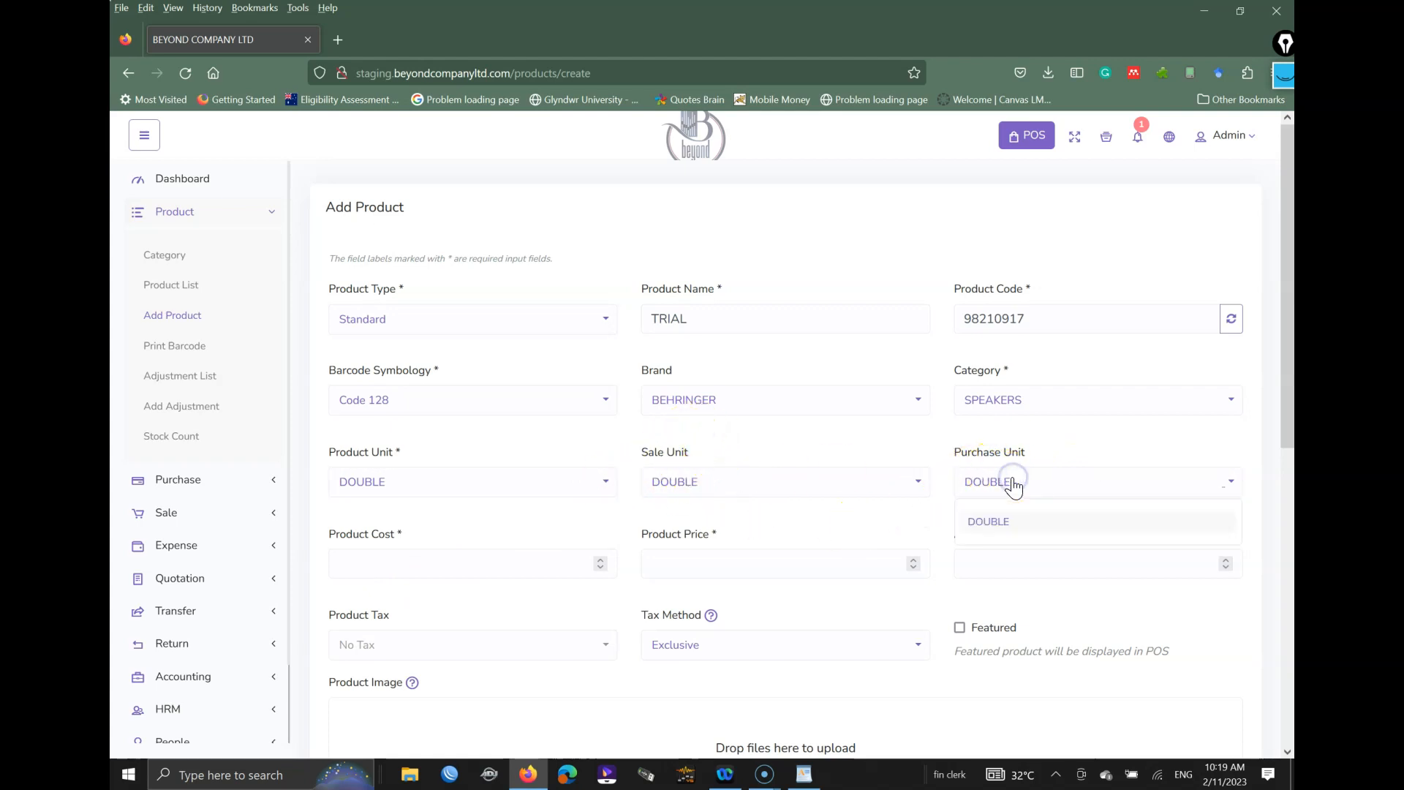
{"action": "left_click", "coordinate": [556, 443]}
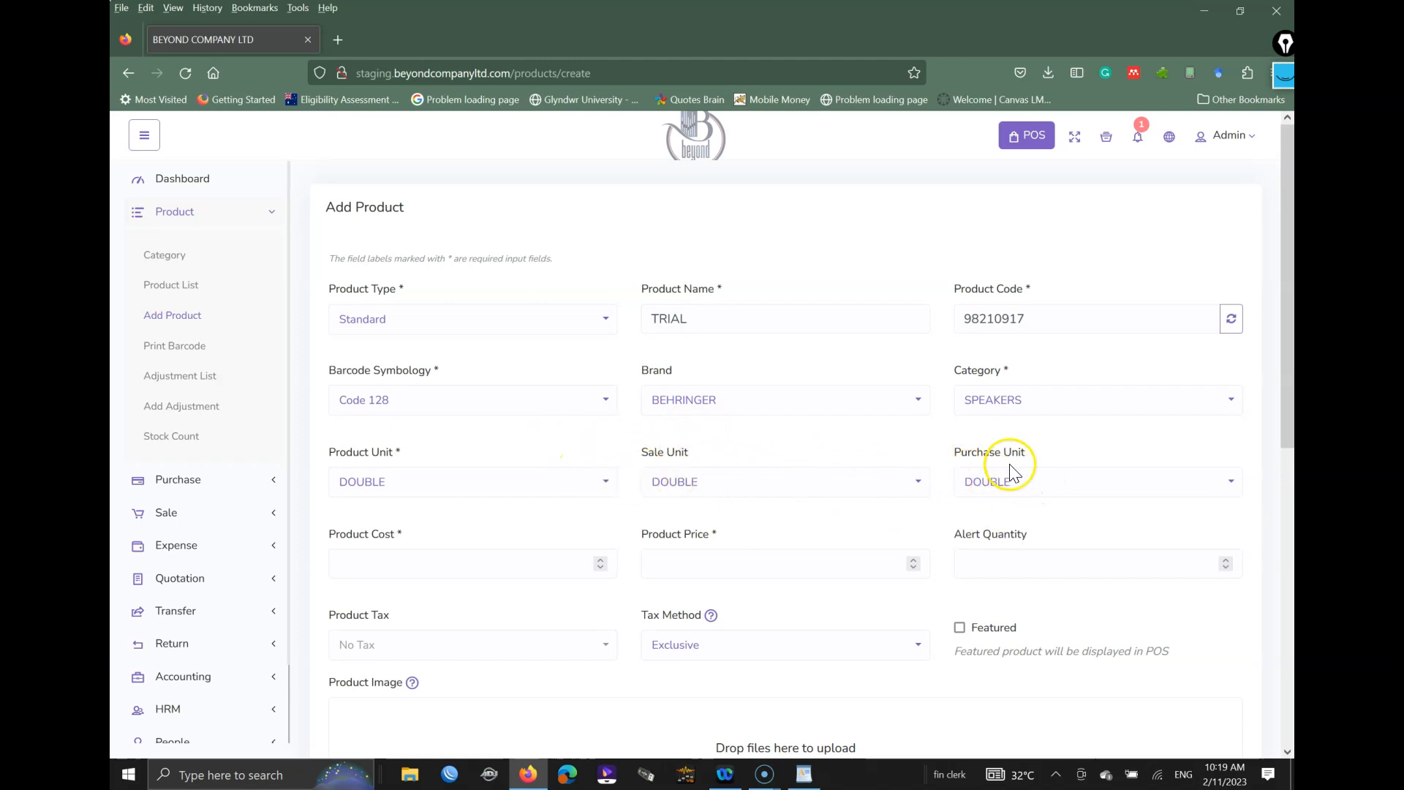
{"action": "left_click", "coordinate": [363, 561]}
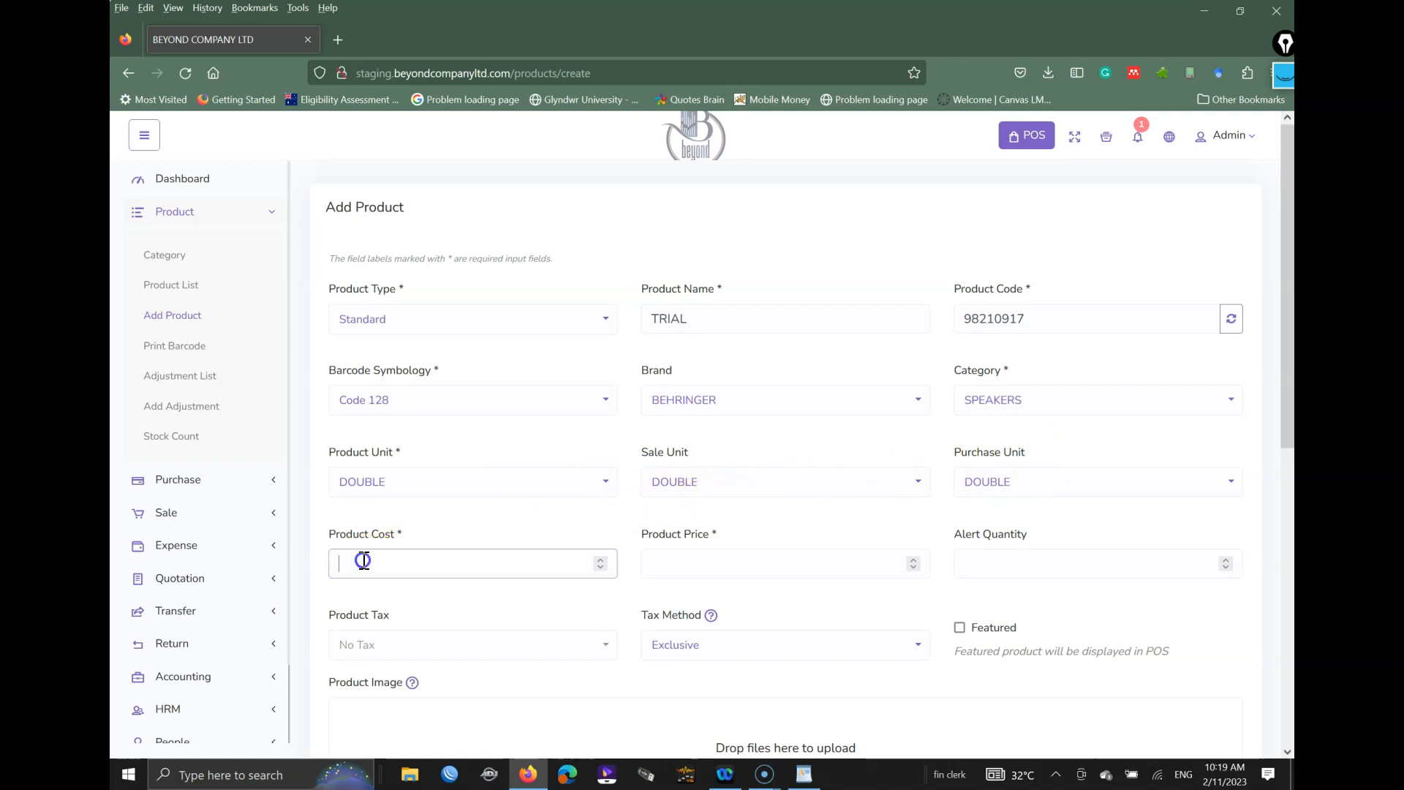
{"action": "left_click", "coordinate": [762, 565]}
{"action": "left_click", "coordinate": [394, 561]}
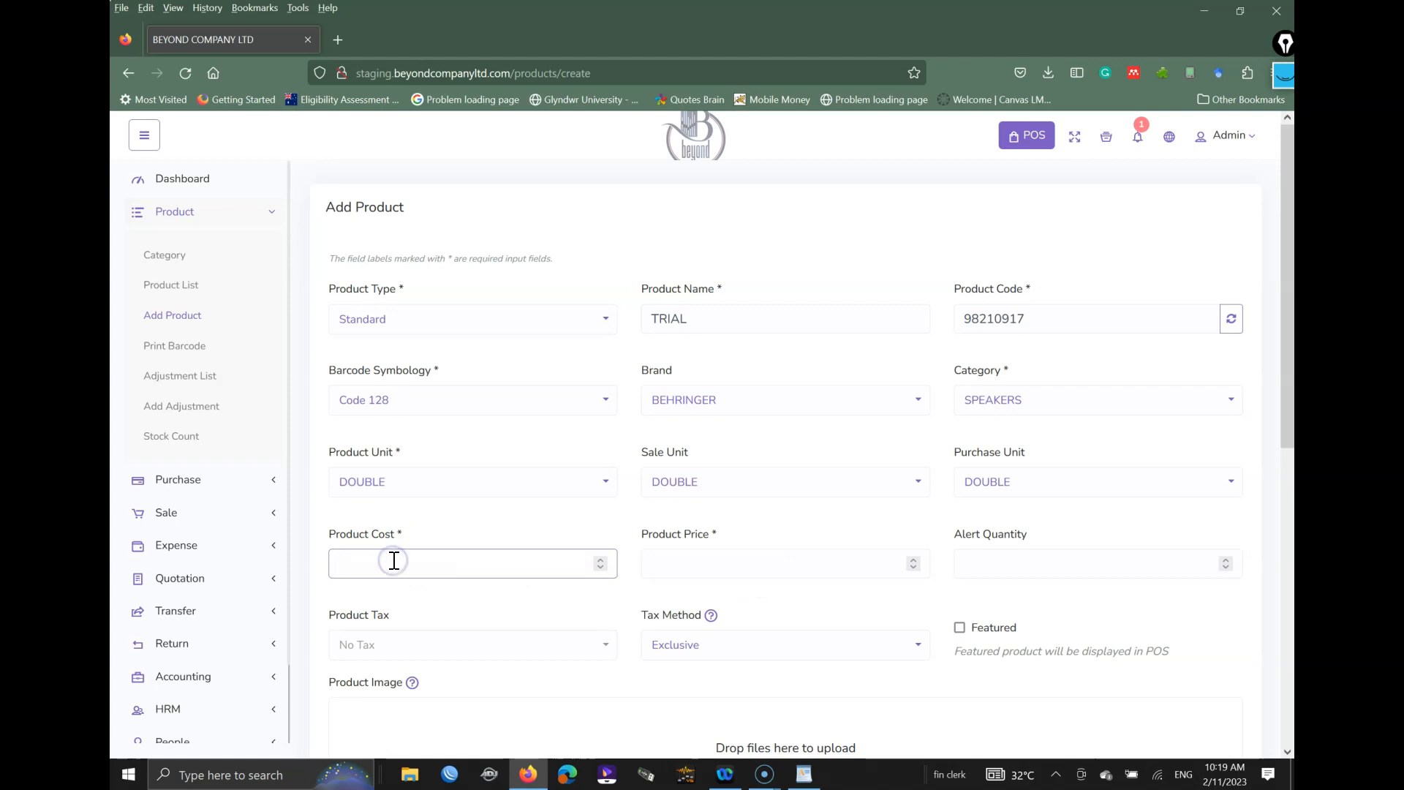
{"action": "left_click", "coordinate": [417, 561]}
{"action": "left_click", "coordinate": [738, 562]}
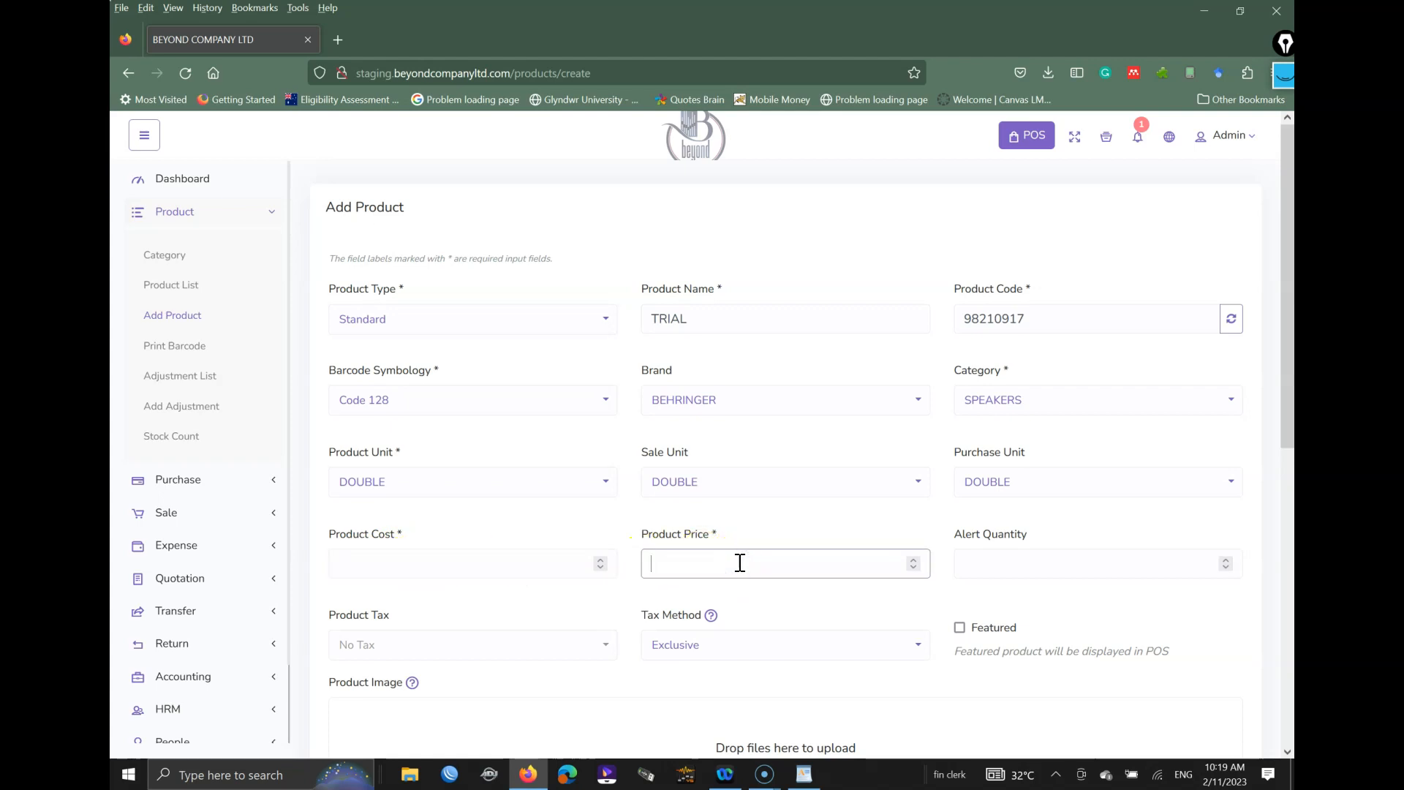
{"action": "left_click", "coordinate": [1184, 567]}
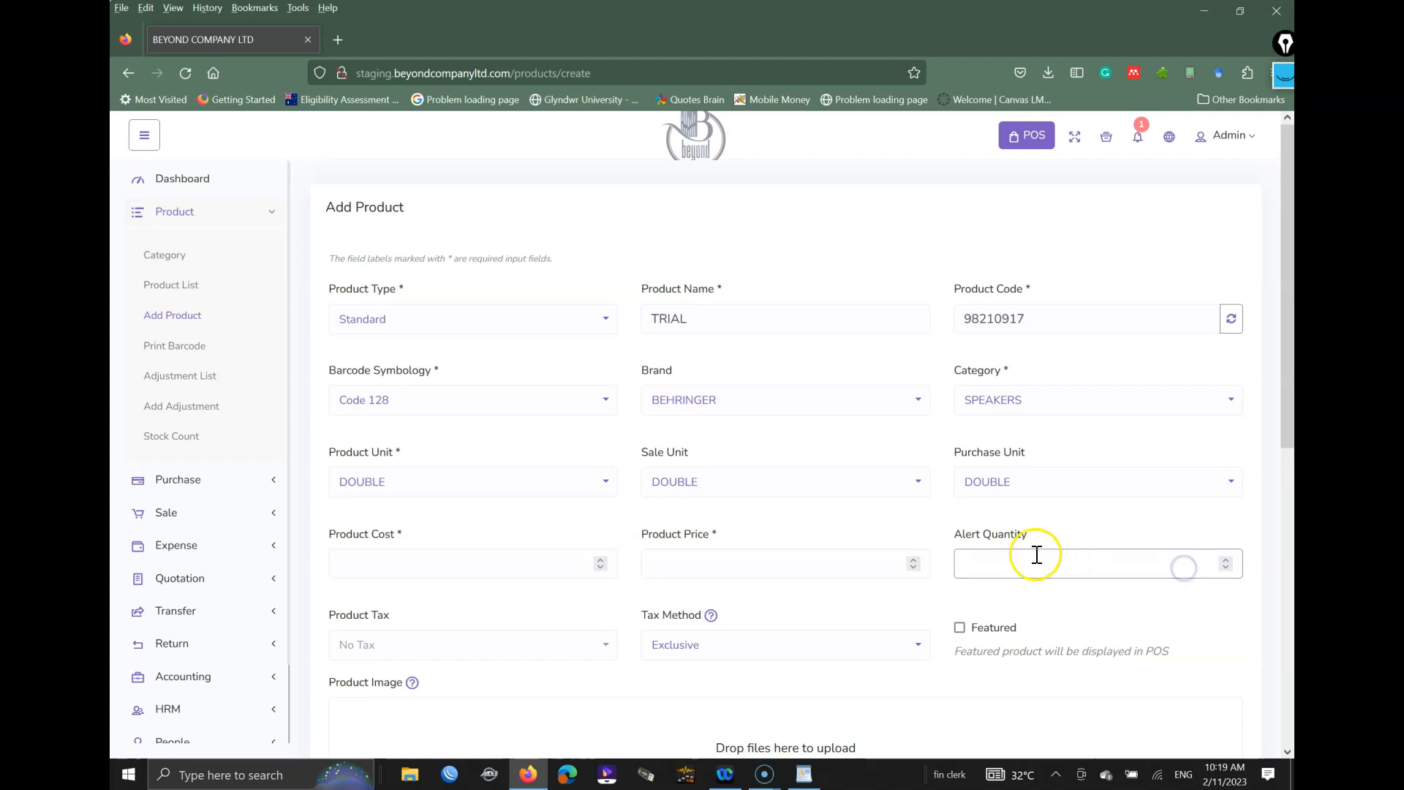
{"action": "left_click_drag", "start_coordinate": [953, 534], "coordinate": [1020, 536]}
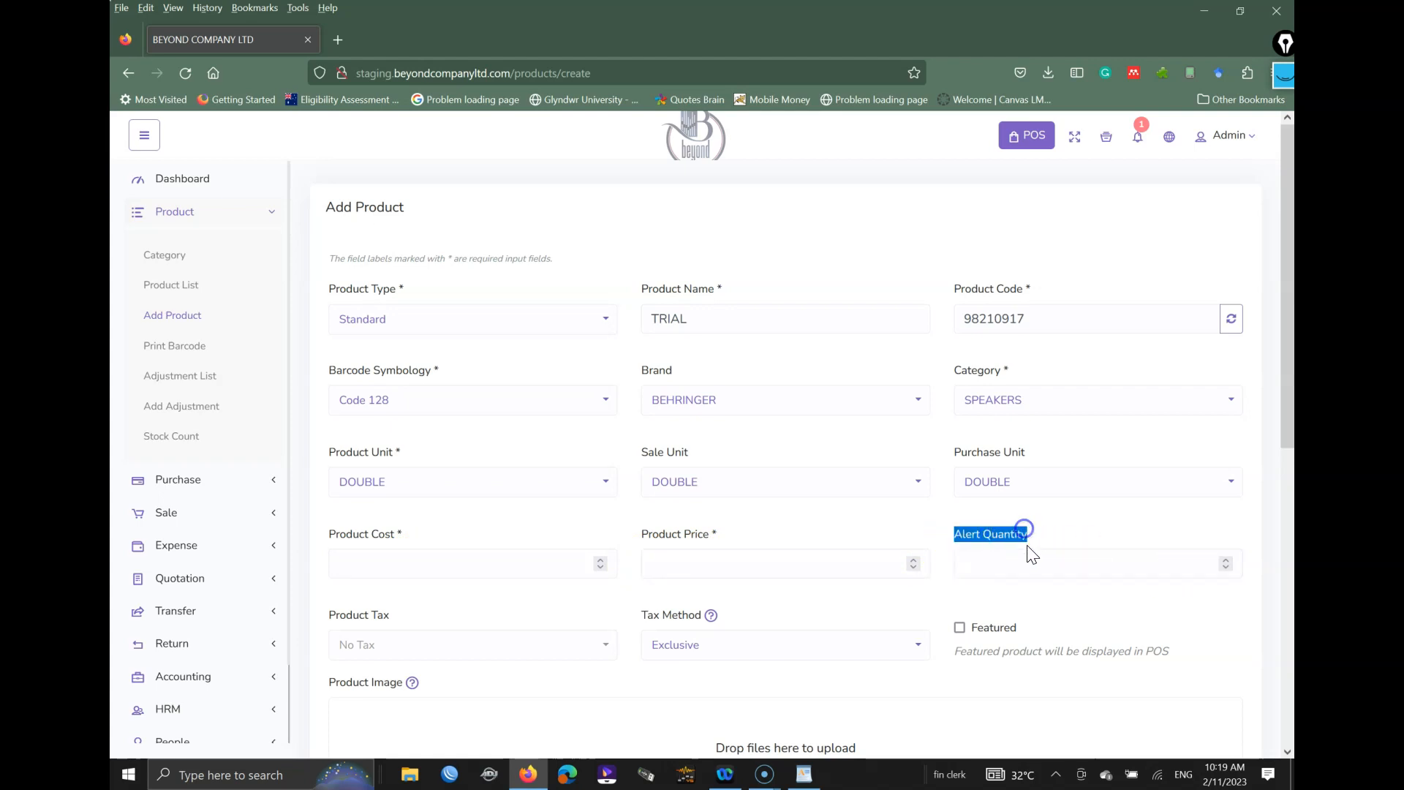
Step: Enter alert quantity 5 and set the product tax to SERVICE TAX
{"action": "scroll", "coordinate": [1031, 553], "scroll_direction": "down", "scroll_amount": 3}
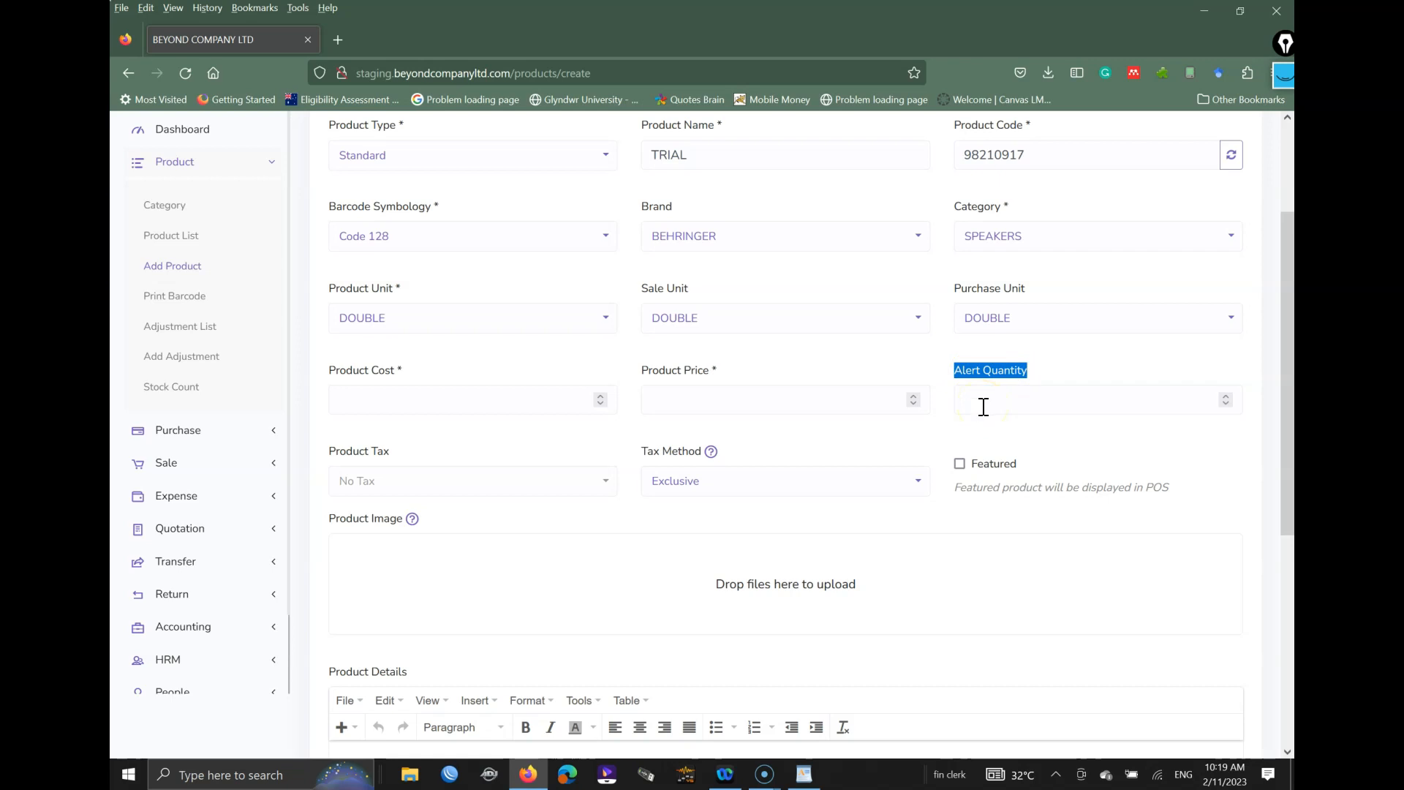
{"action": "scroll", "coordinate": [983, 407], "scroll_direction": "up", "scroll_amount": 5}
{"action": "scroll", "coordinate": [994, 407], "scroll_direction": "down", "scroll_amount": 5}
{"action": "left_click", "coordinate": [1008, 400]}
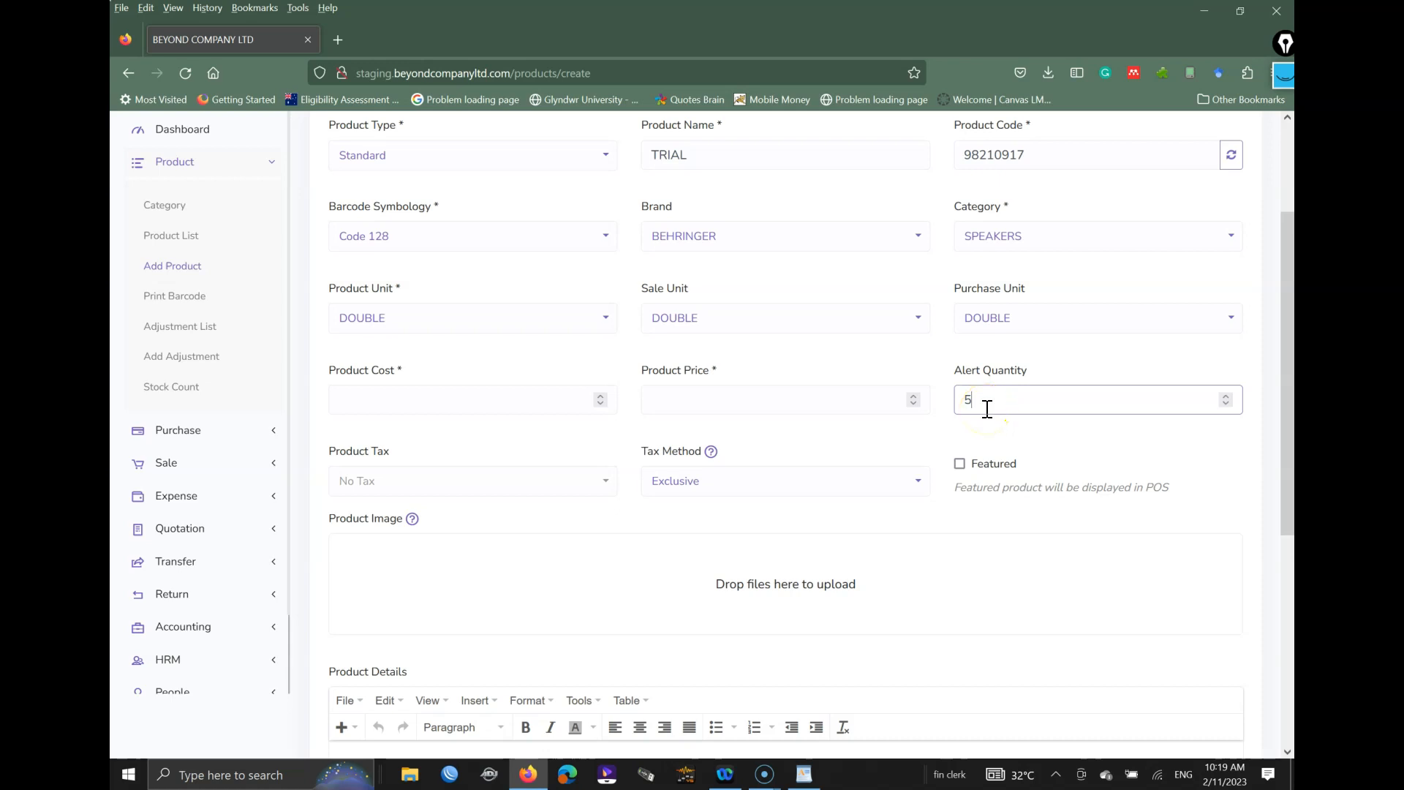
{"action": "left_click", "coordinate": [466, 483]}
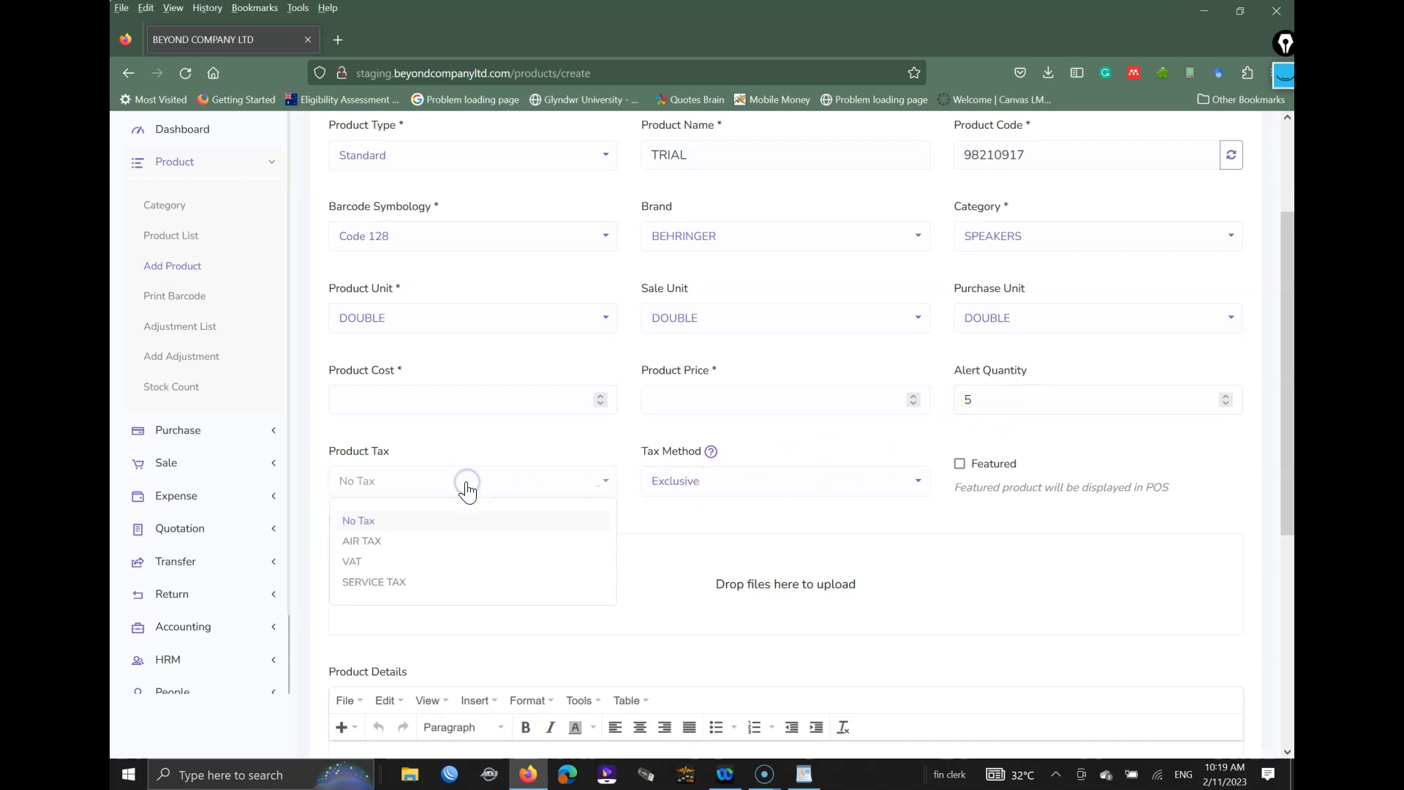
{"action": "left_click", "coordinate": [395, 542]}
{"action": "left_click", "coordinate": [432, 484]}
{"action": "left_click", "coordinate": [371, 561]}
{"action": "left_click", "coordinate": [414, 479]}
{"action": "left_click", "coordinate": [382, 581]}
{"action": "left_click", "coordinate": [480, 423]}
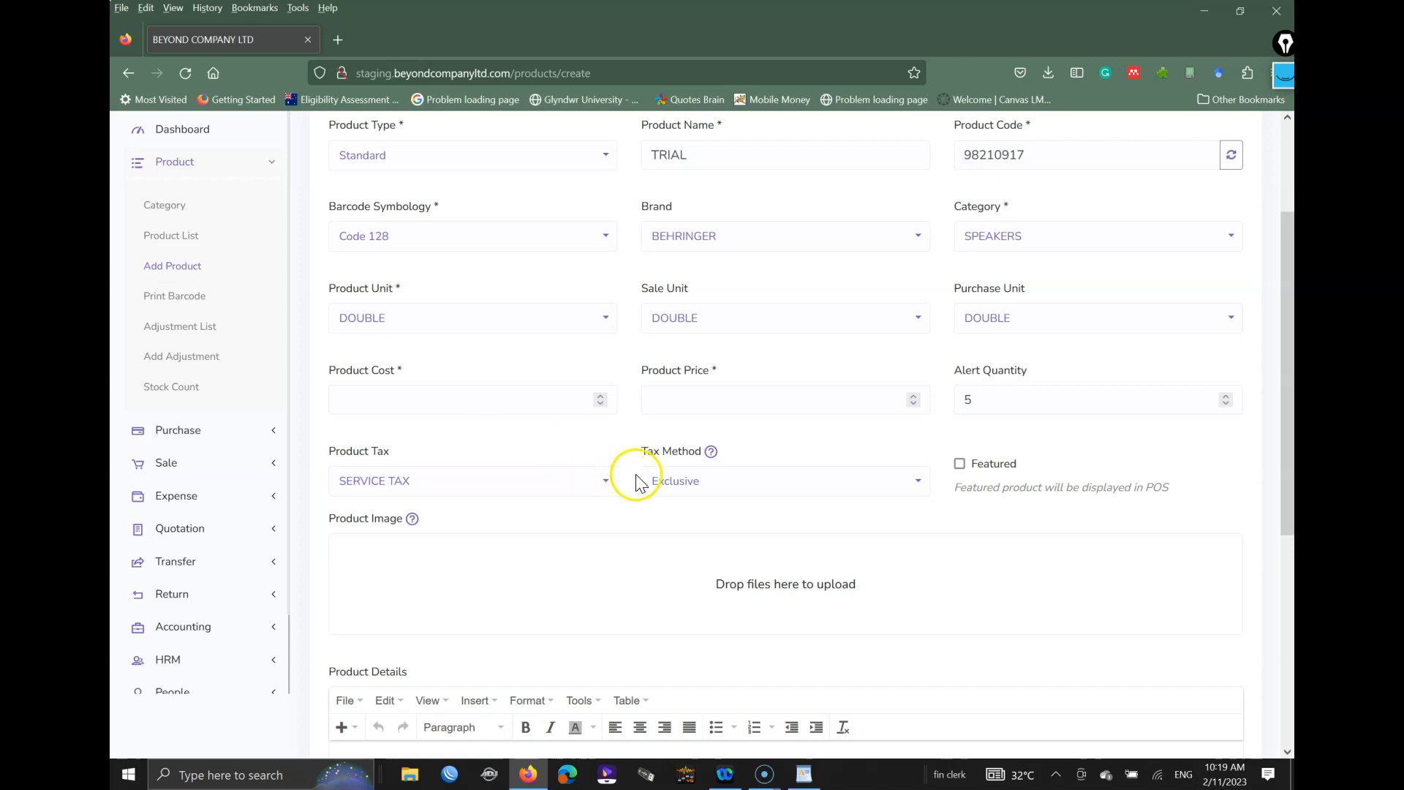
Step: Set the tax method to Inclusive after briefly switching to Exclusive
{"action": "left_click", "coordinate": [695, 489]}
{"action": "left_click", "coordinate": [685, 539]}
{"action": "left_click", "coordinate": [680, 481]}
{"action": "left_click", "coordinate": [684, 521]}
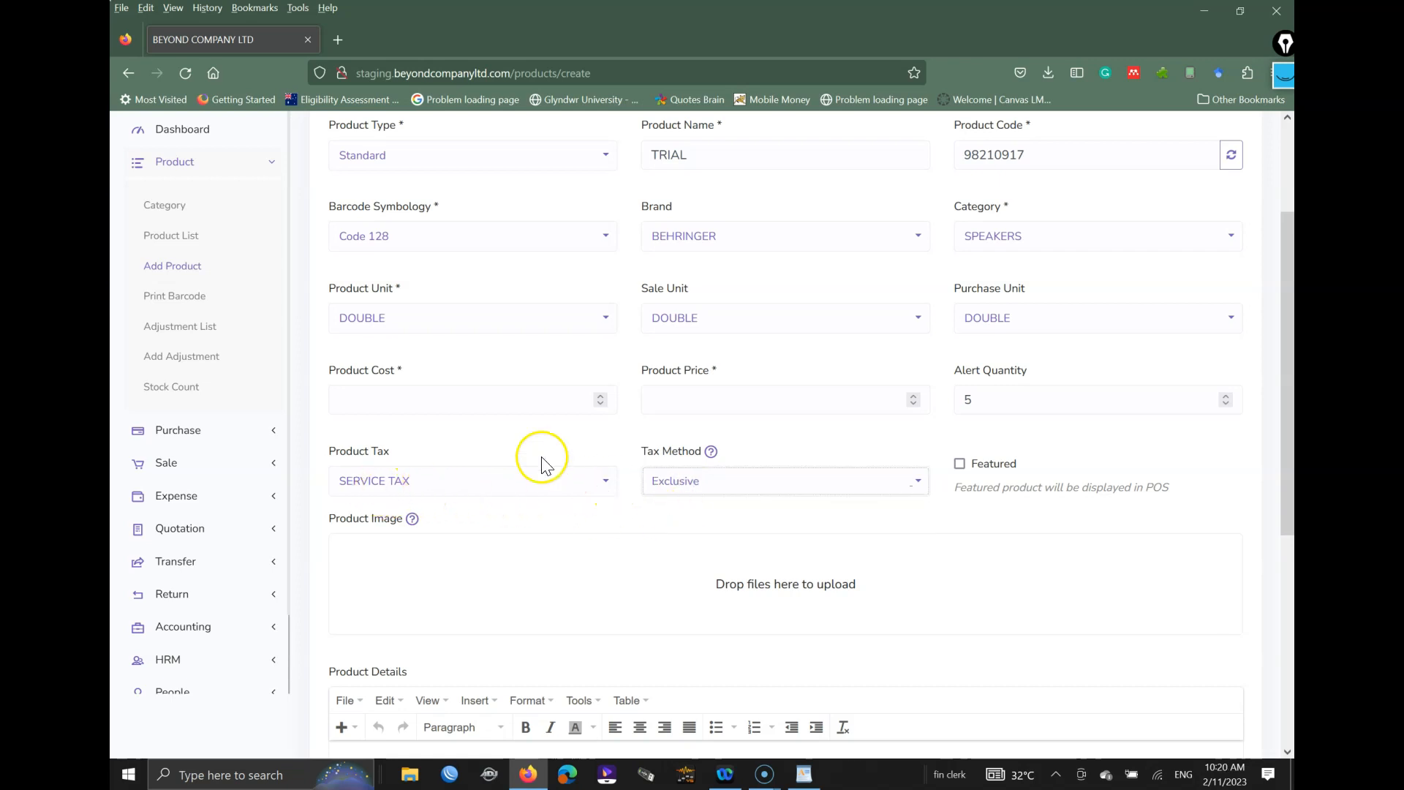
{"action": "left_click", "coordinate": [724, 395]}
{"action": "left_click", "coordinate": [689, 484]}
{"action": "left_click", "coordinate": [676, 541]}
{"action": "left_click", "coordinate": [740, 402]}
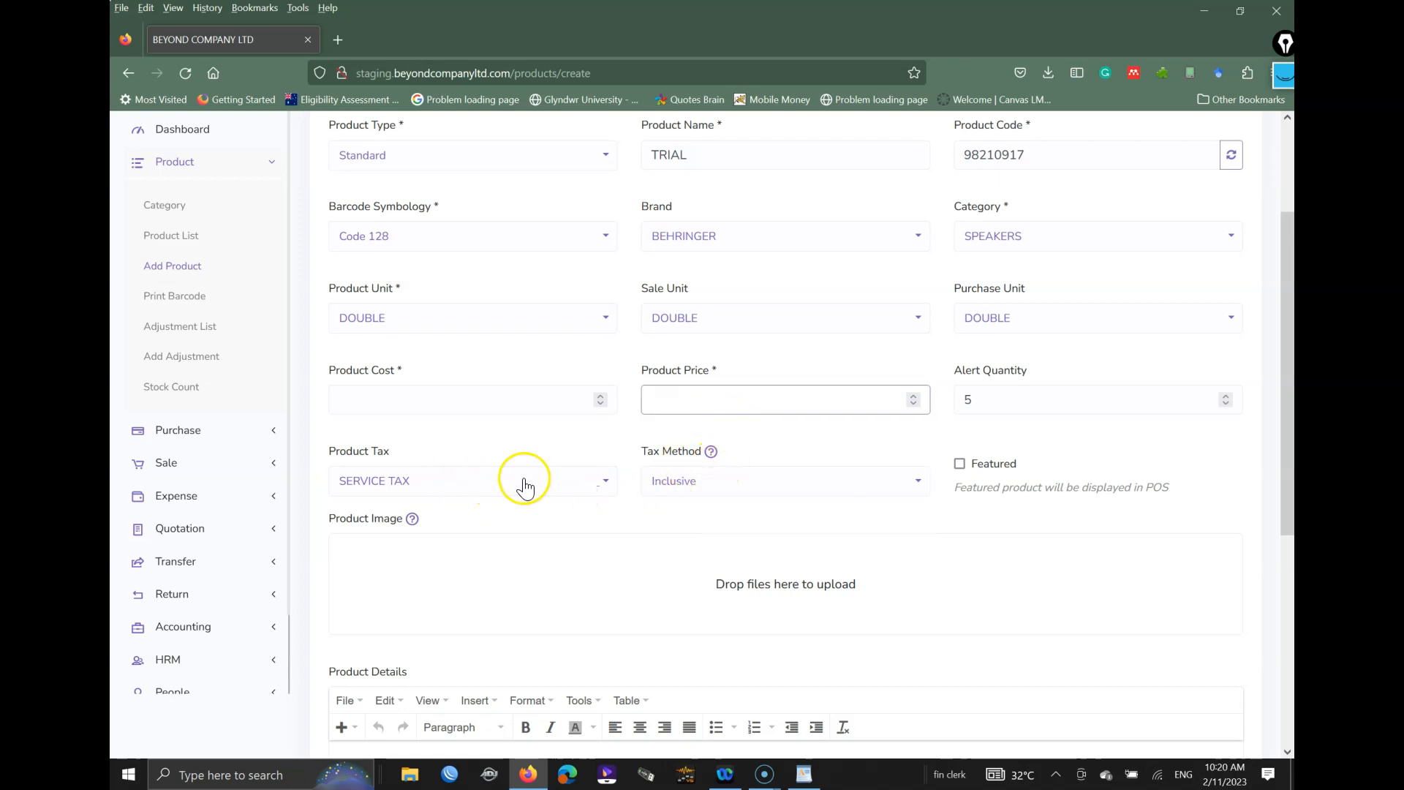
{"action": "scroll", "coordinate": [972, 453], "scroll_direction": "down", "scroll_amount": 2}
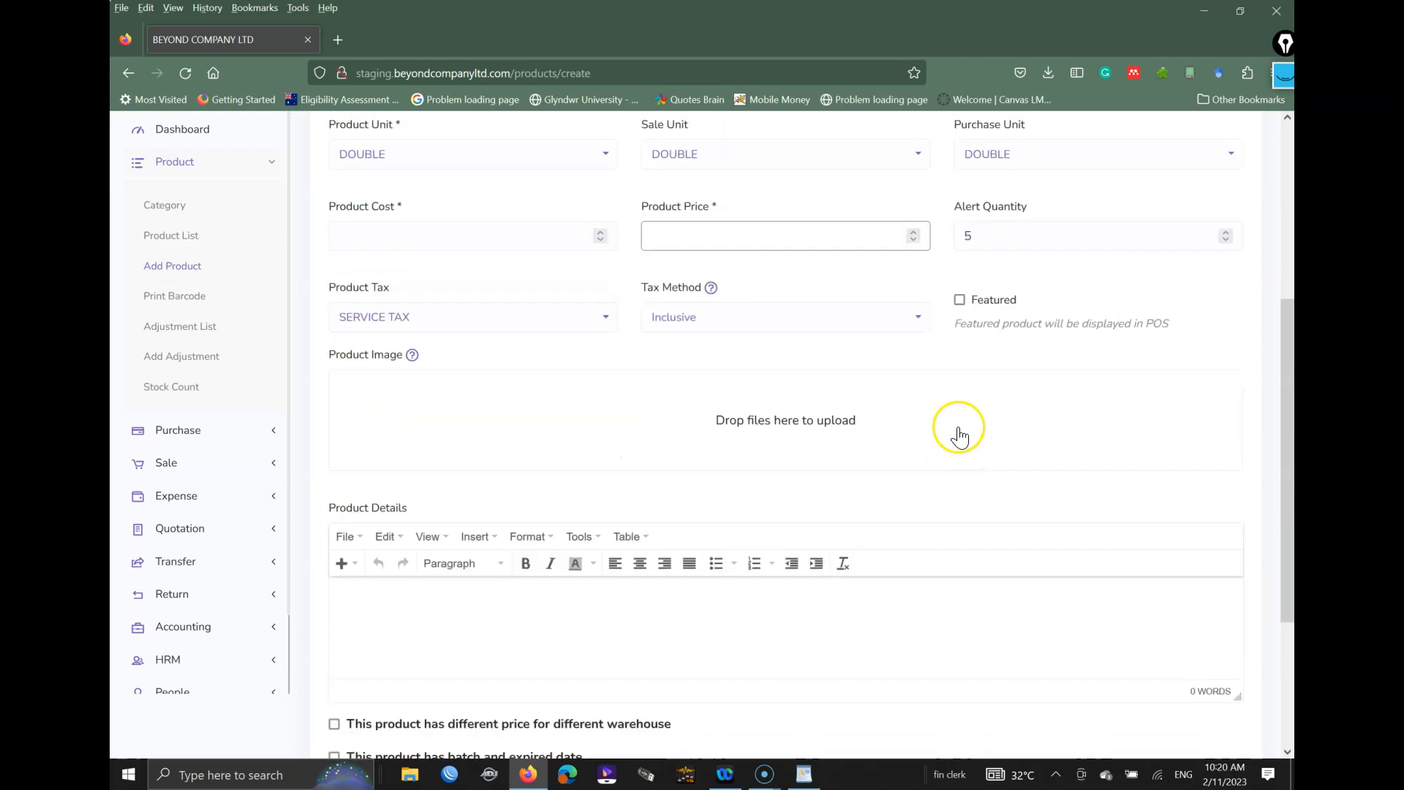
{"action": "left_click", "coordinate": [960, 300]}
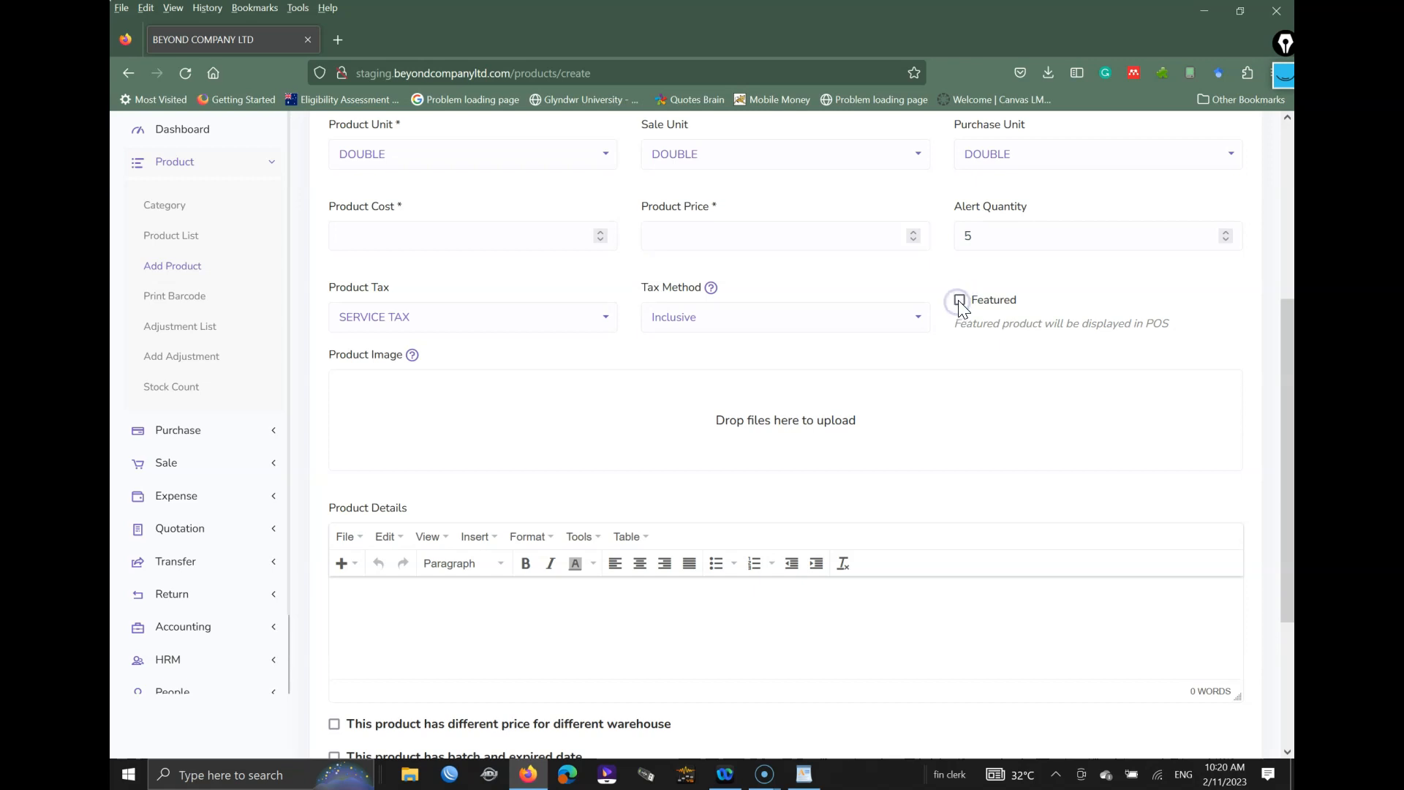
{"action": "left_click", "coordinate": [960, 302]}
{"action": "left_click", "coordinate": [960, 300]}
{"action": "left_click", "coordinate": [961, 301]}
{"action": "scroll", "coordinate": [877, 464], "scroll_direction": "down", "scroll_amount": 2}
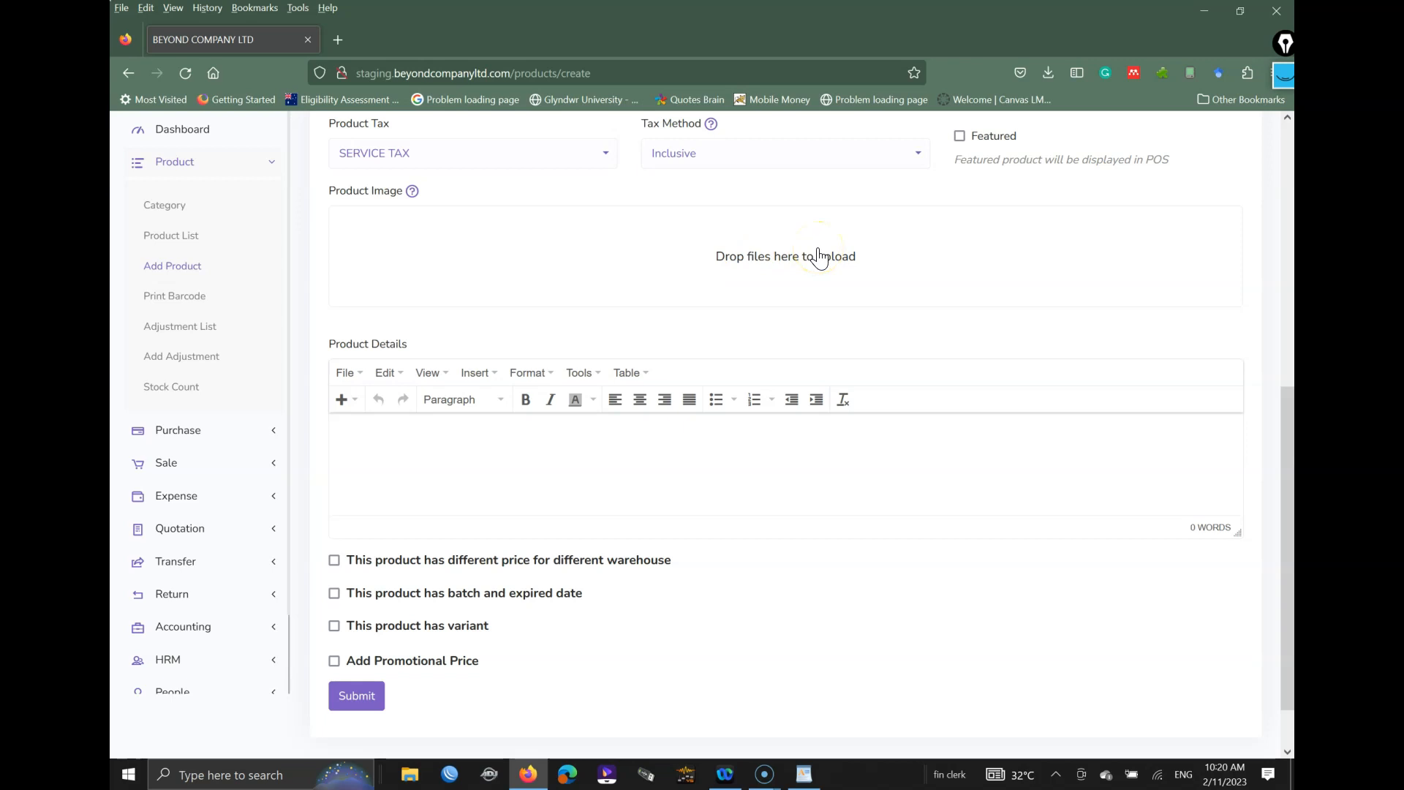
{"action": "left_click", "coordinate": [373, 434]}
{"action": "left_click", "coordinate": [363, 493]}
{"action": "left_click", "coordinate": [345, 433]}
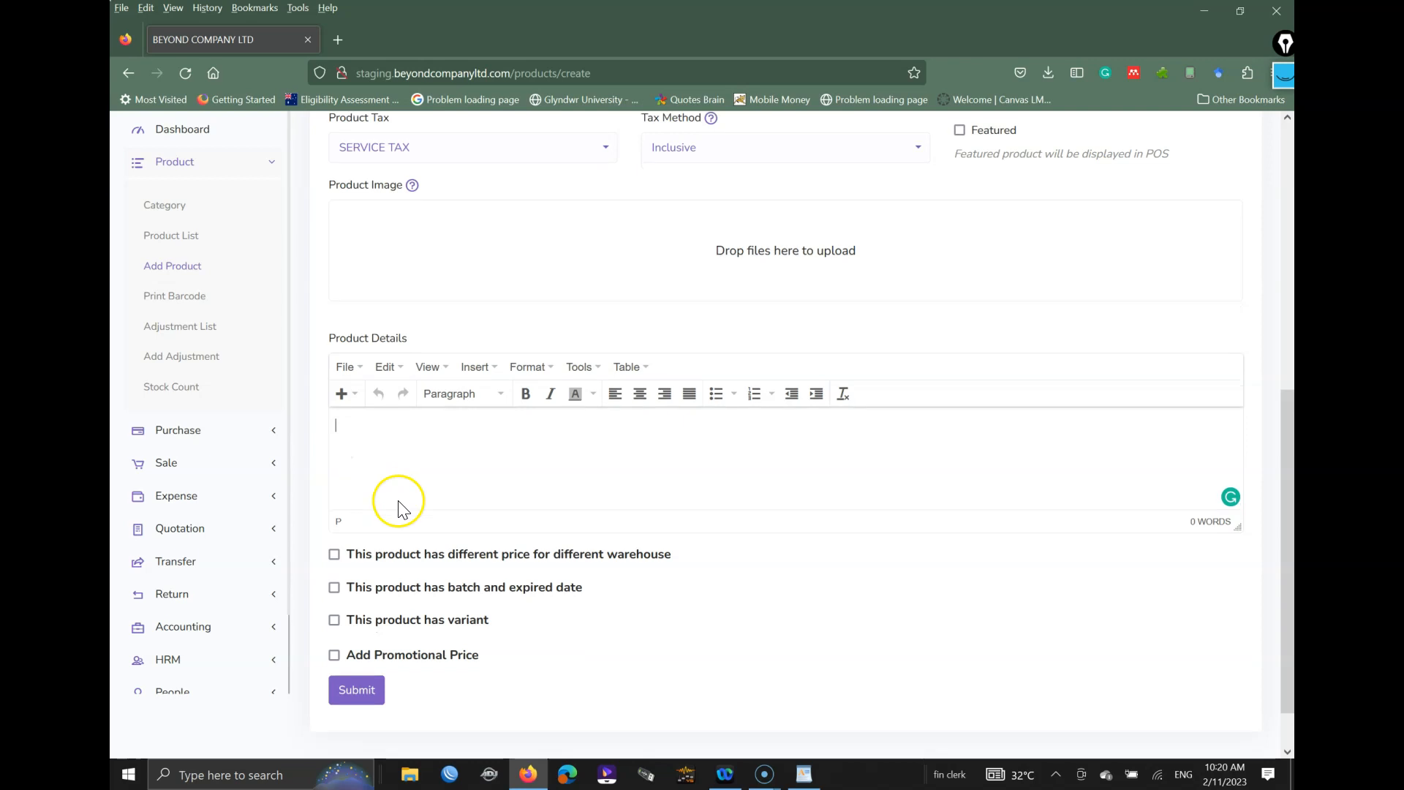
{"action": "scroll", "coordinate": [402, 497], "scroll_direction": "down", "scroll_amount": 1}
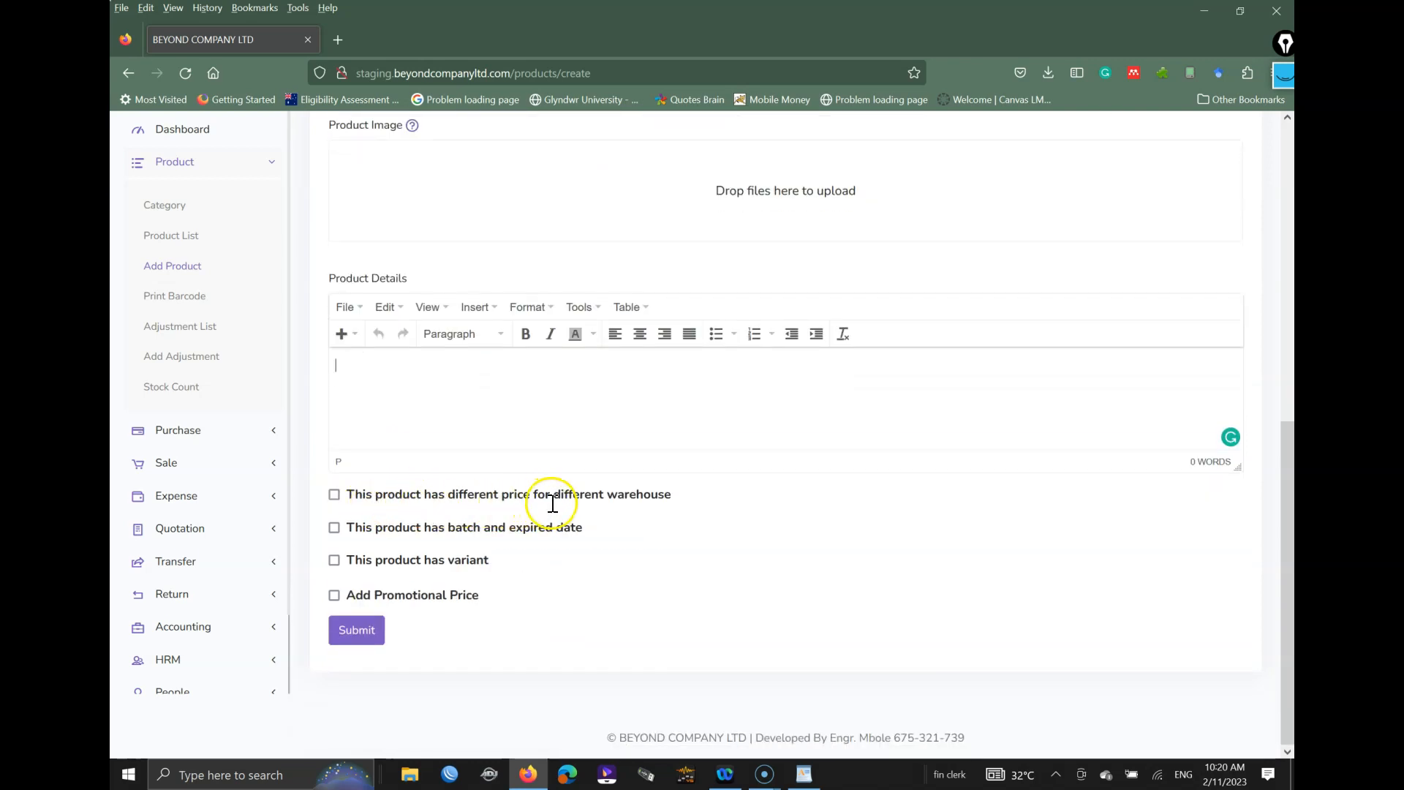
{"action": "left_click_drag", "start_coordinate": [674, 496], "coordinate": [350, 493]}
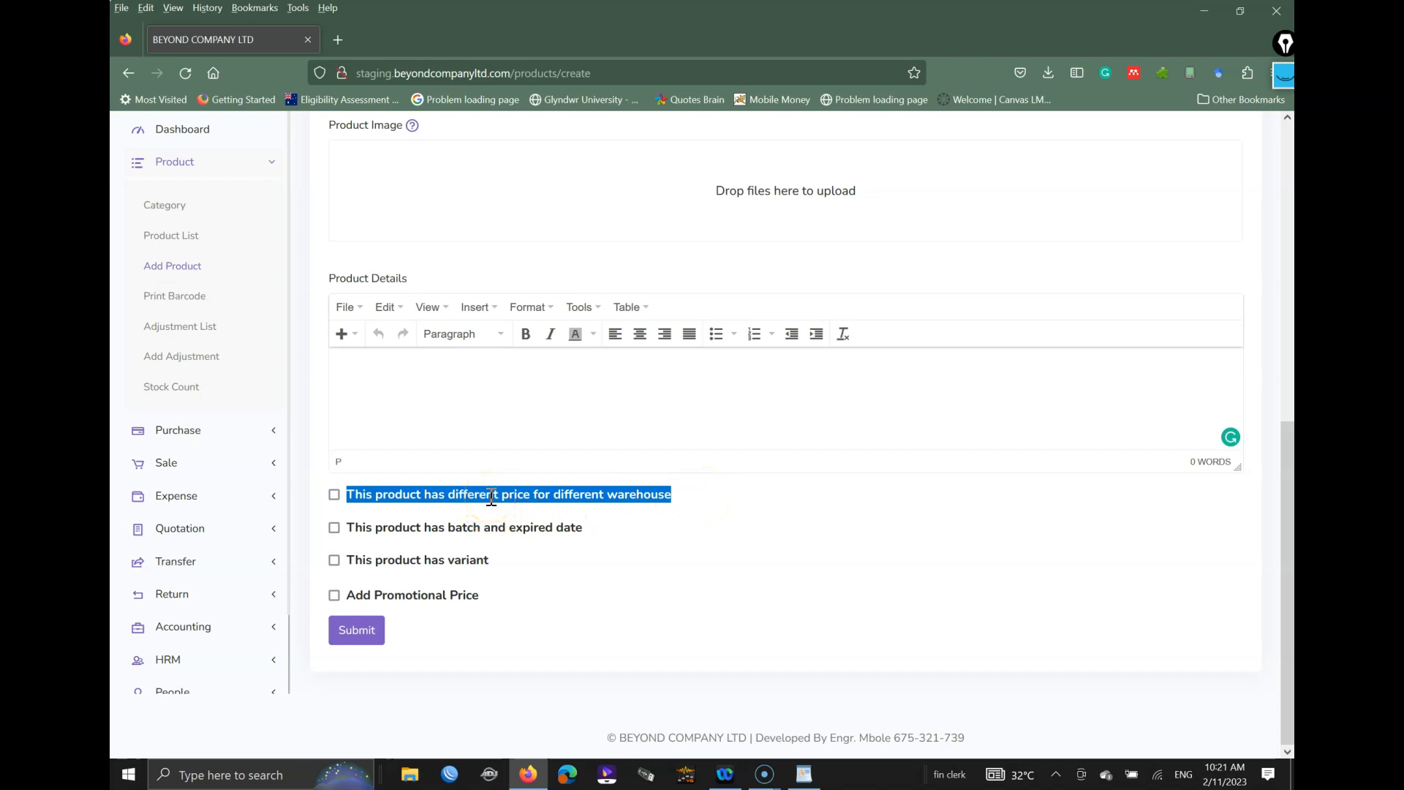
Step: Try per-warehouse pricing, turn it back off, and enable 'This product has batch and expired date'
{"action": "left_click", "coordinate": [333, 495]}
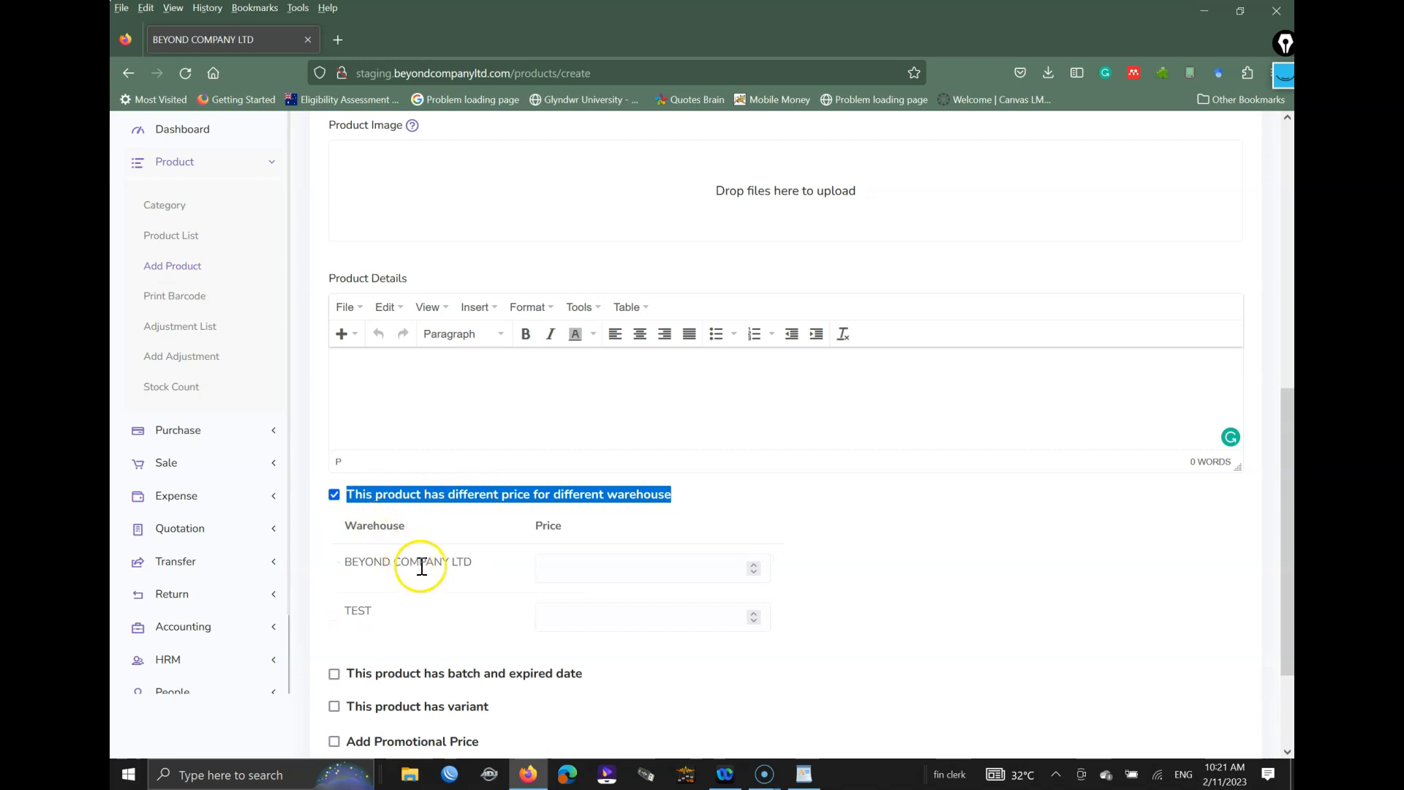
{"action": "left_click", "coordinate": [423, 564]}
{"action": "left_click", "coordinate": [568, 569]}
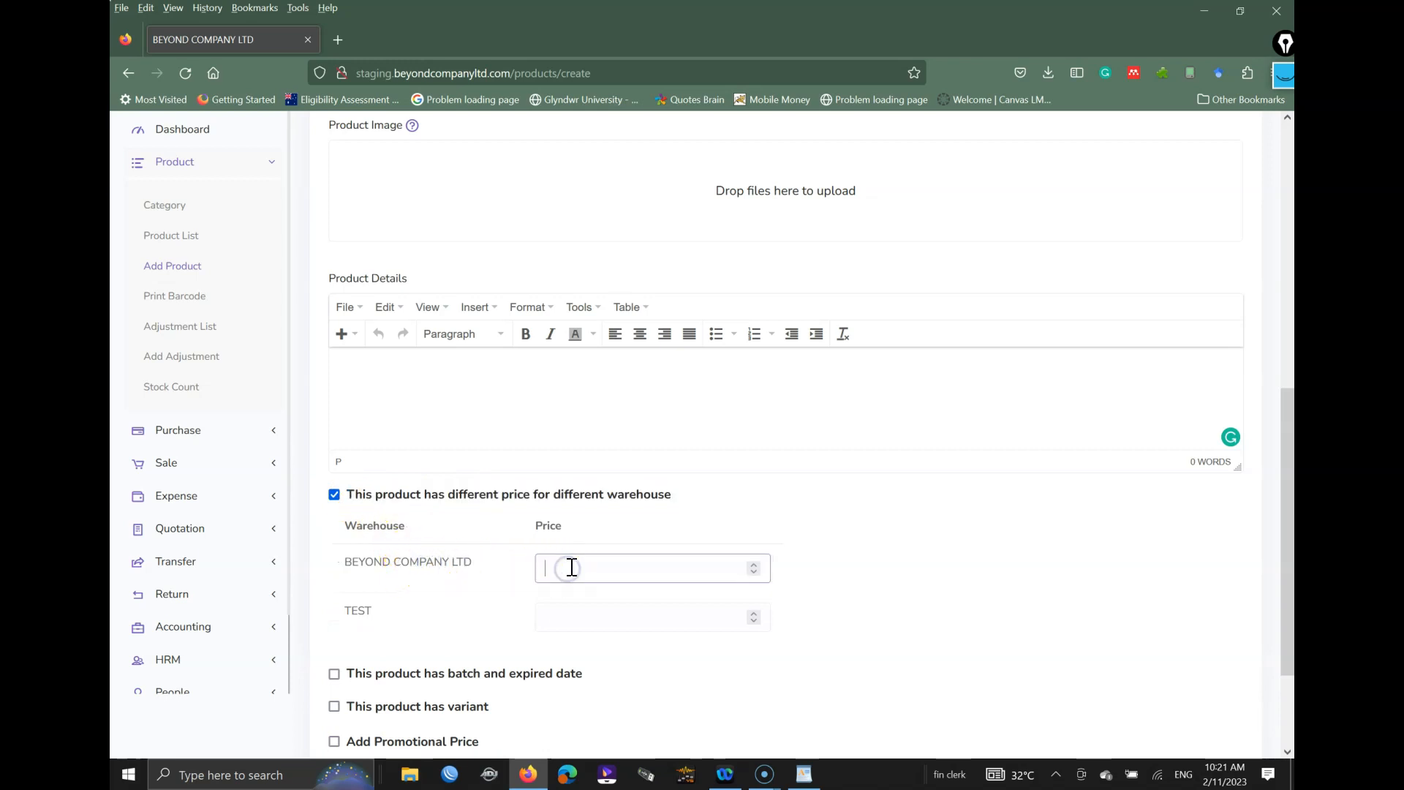
{"action": "left_click", "coordinate": [365, 607]}
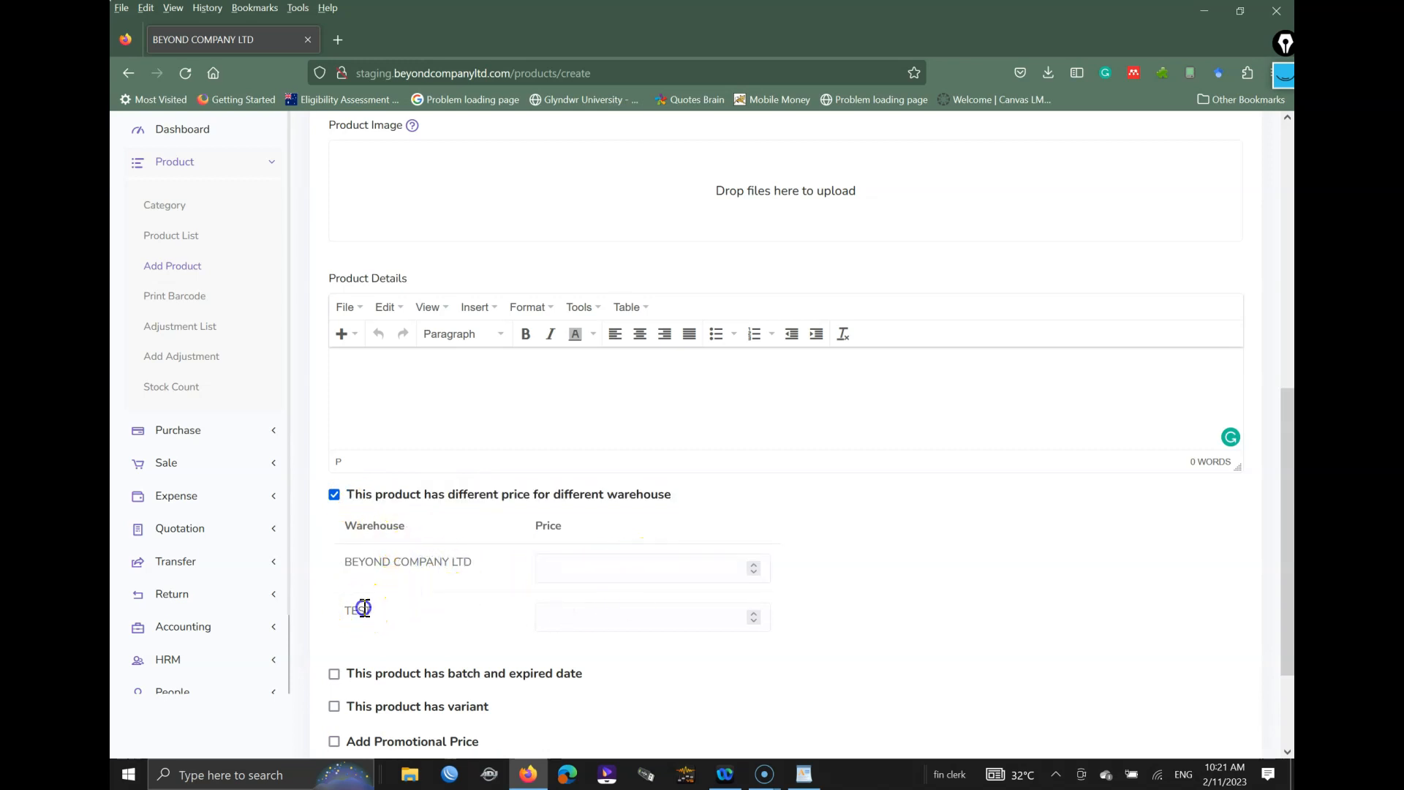
{"action": "left_click_drag", "start_coordinate": [351, 617], "coordinate": [383, 617]}
{"action": "left_click", "coordinate": [395, 620]}
{"action": "left_click", "coordinate": [619, 618]}
{"action": "scroll", "coordinate": [345, 439], "scroll_direction": "down", "scroll_amount": 2}
{"action": "left_click", "coordinate": [337, 352]}
{"action": "left_click", "coordinate": [338, 534]}
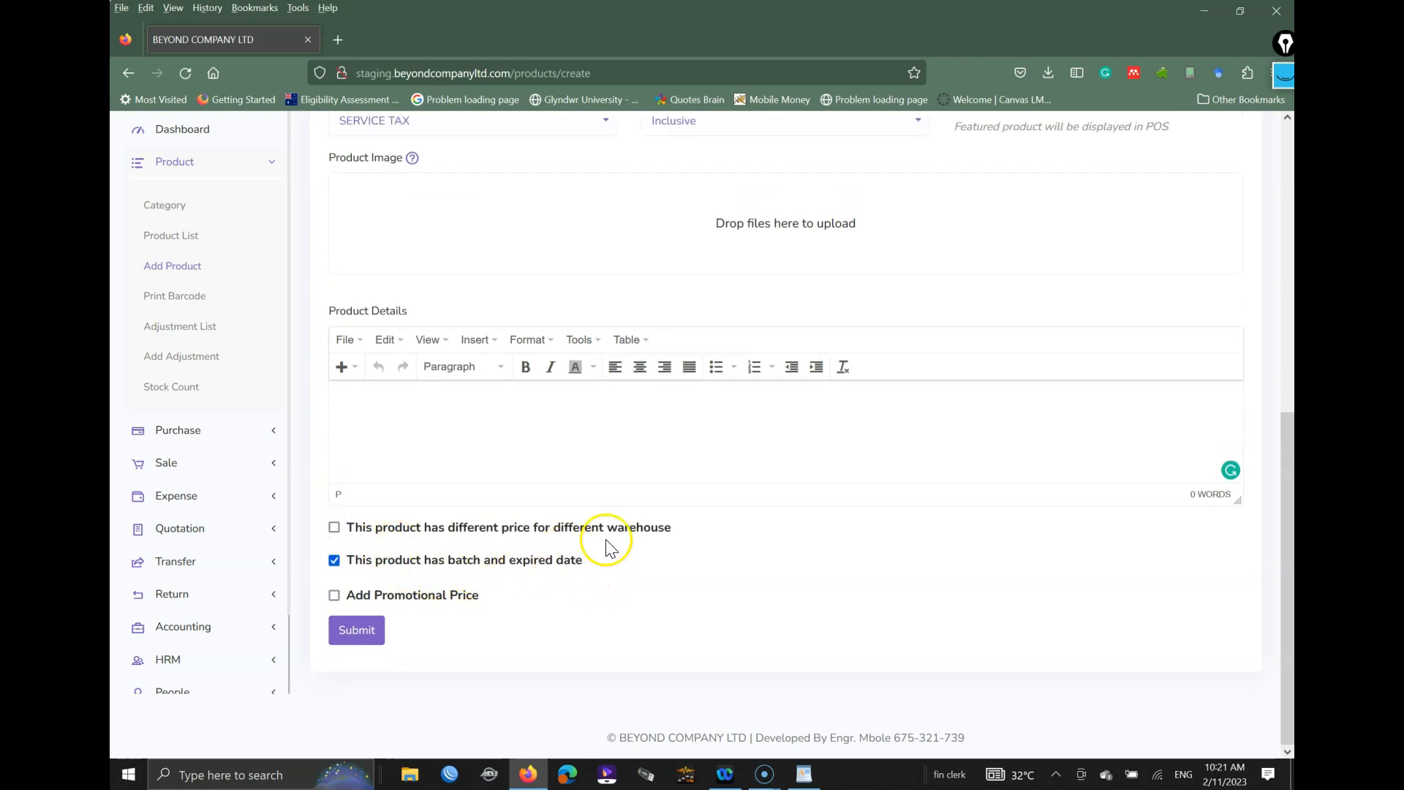
Step: Turn off batch and expiry tracking and leave the product variants option unticked
{"action": "left_click", "coordinate": [335, 561]}
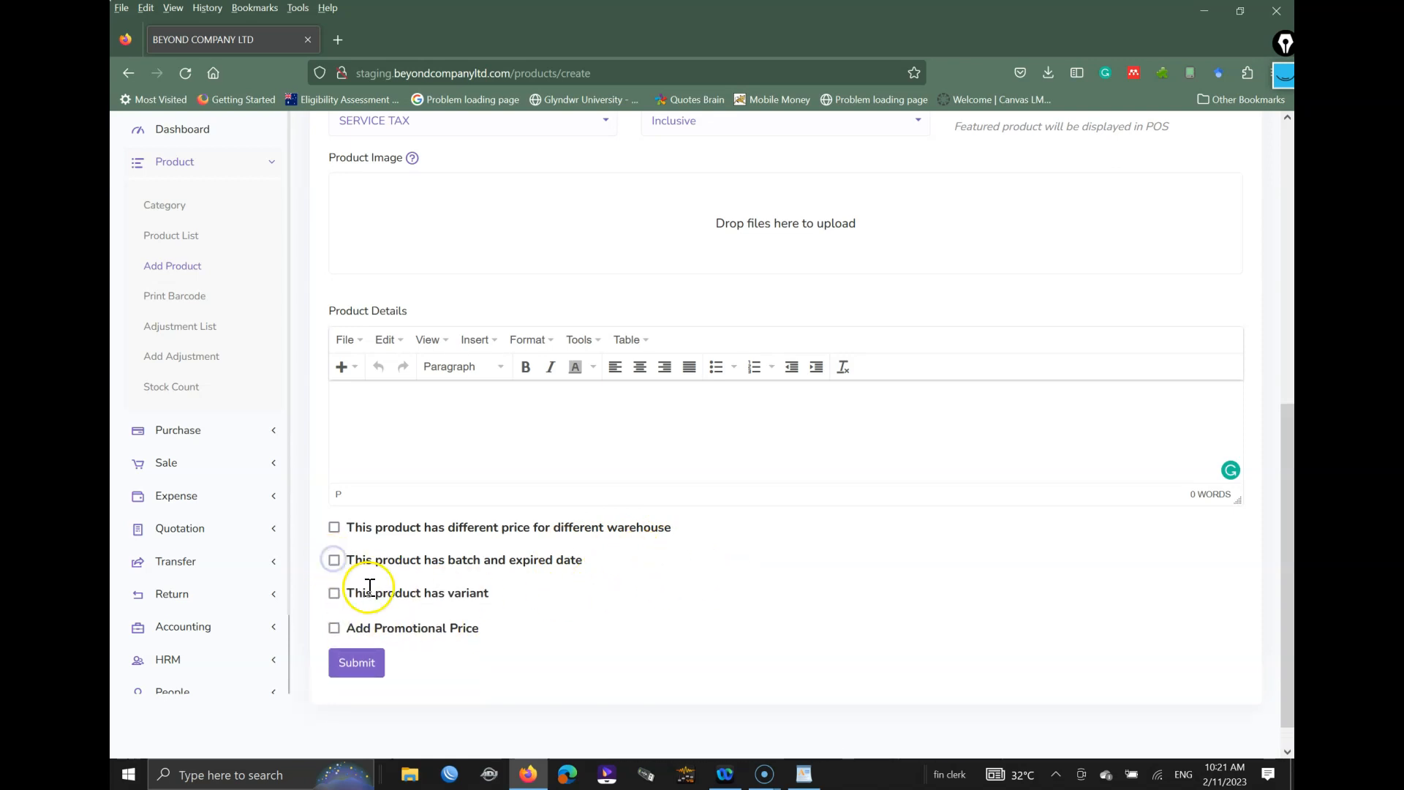
{"action": "scroll", "coordinate": [366, 586], "scroll_direction": "down", "scroll_amount": 1}
{"action": "left_click", "coordinate": [333, 560]}
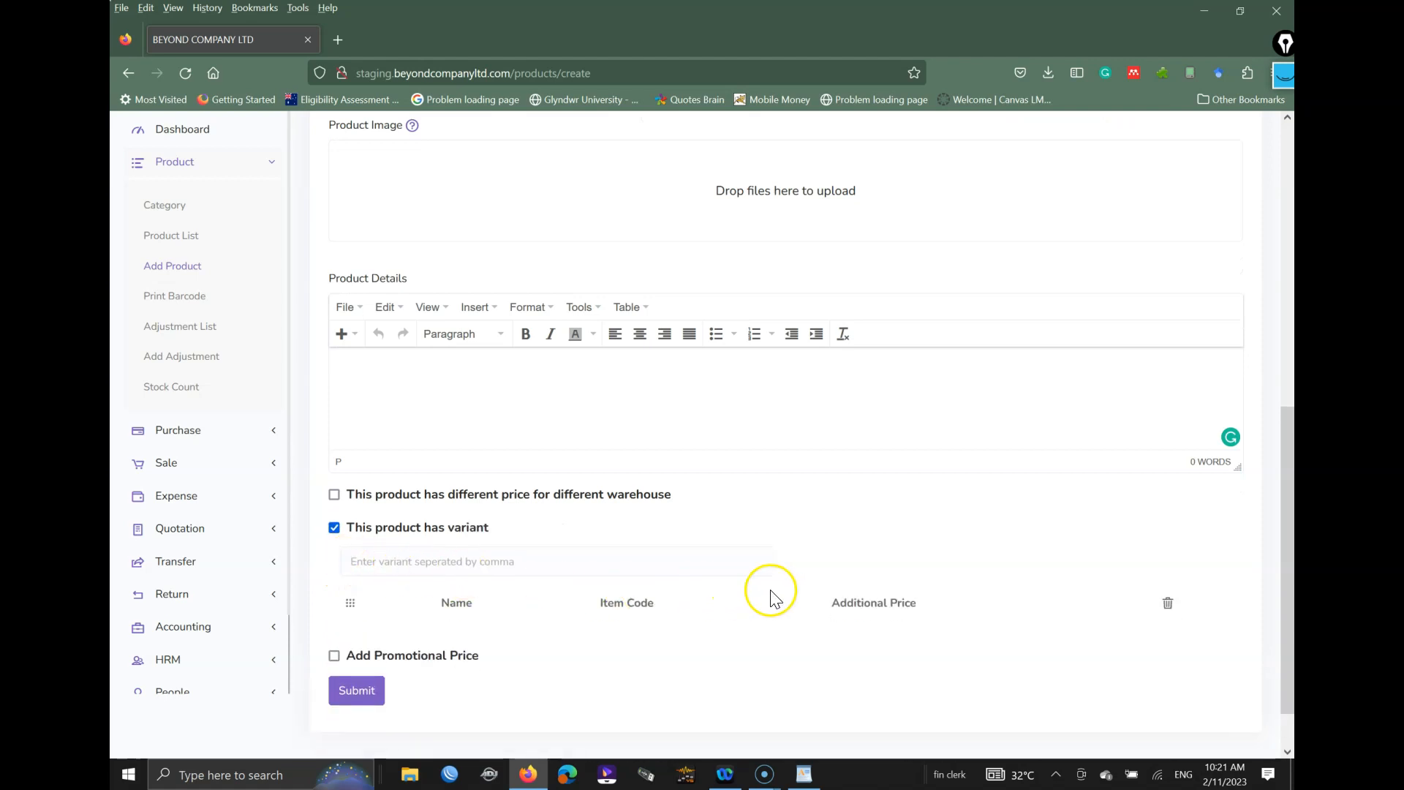
{"action": "left_click", "coordinate": [334, 528]}
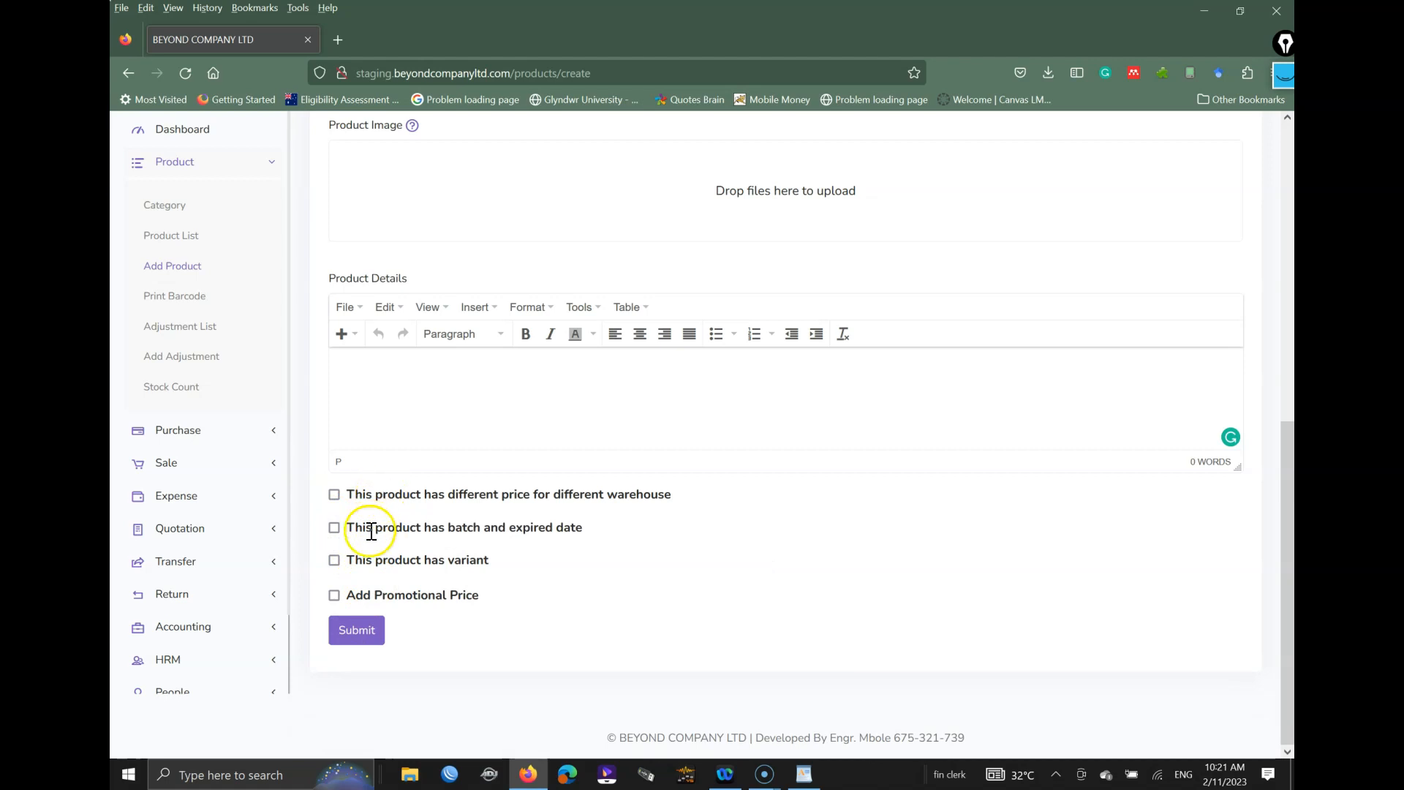
Step: Add a promotional price of 3000 running from 11-02-2023 to 24-02-2023
{"action": "left_click", "coordinate": [333, 595]}
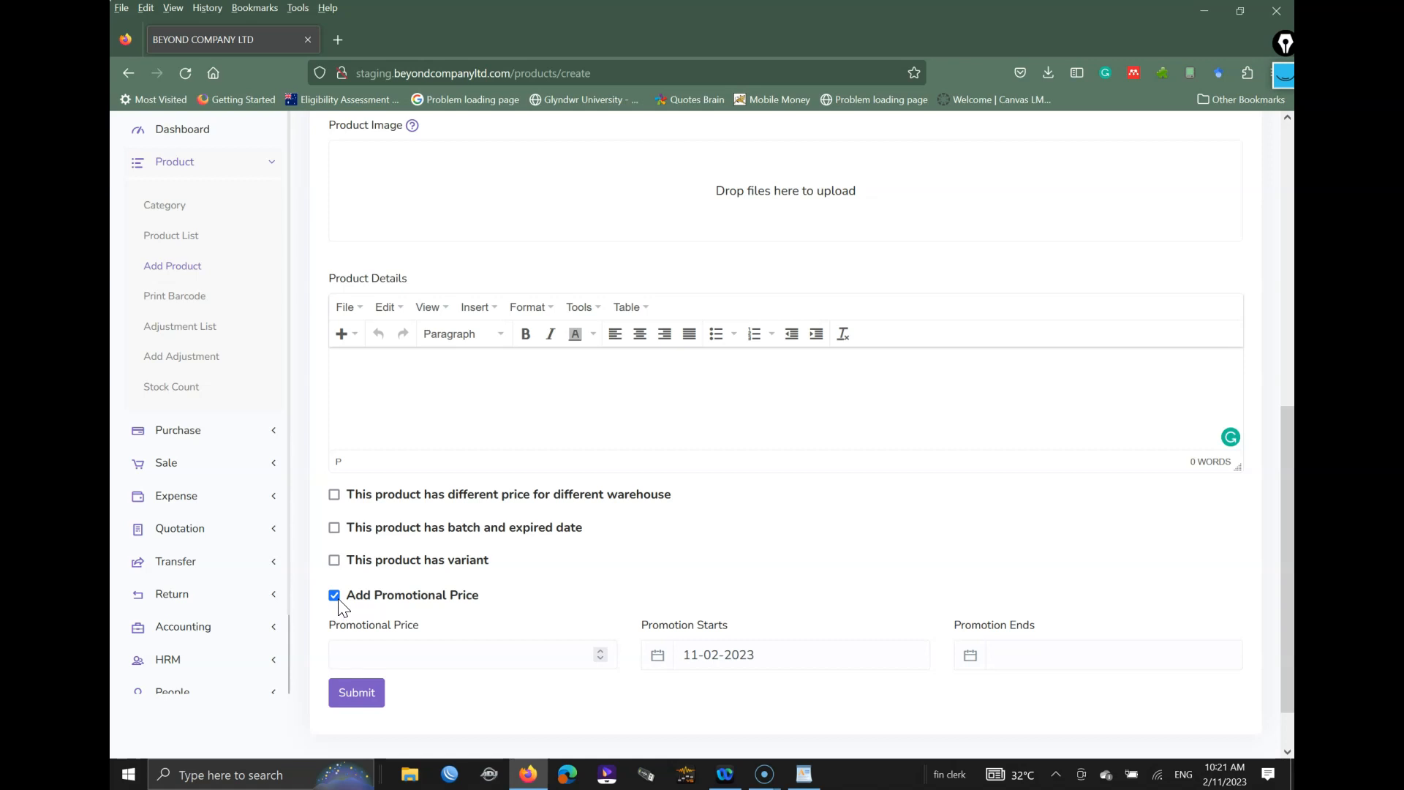
{"action": "left_click", "coordinate": [380, 662]}
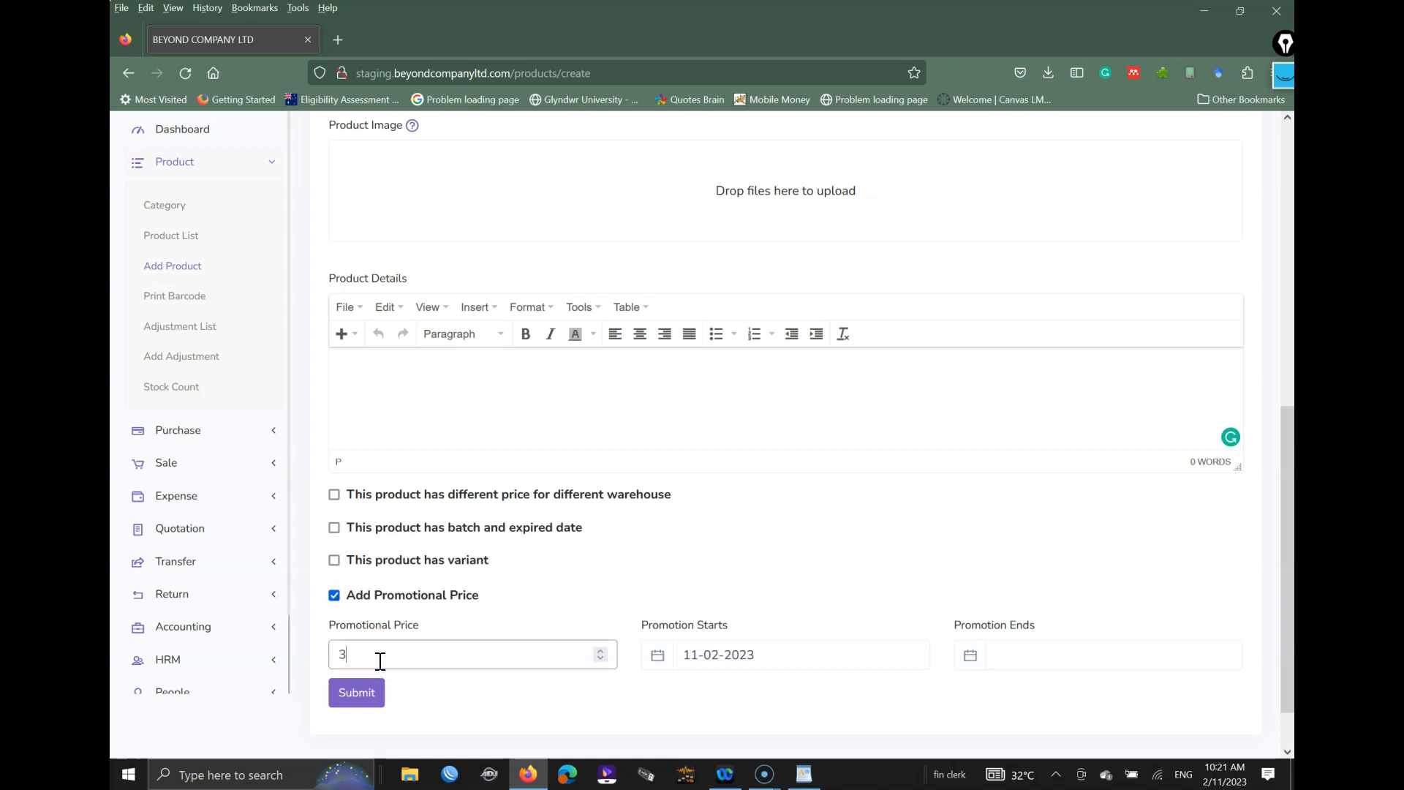
{"action": "left_click", "coordinate": [717, 654]}
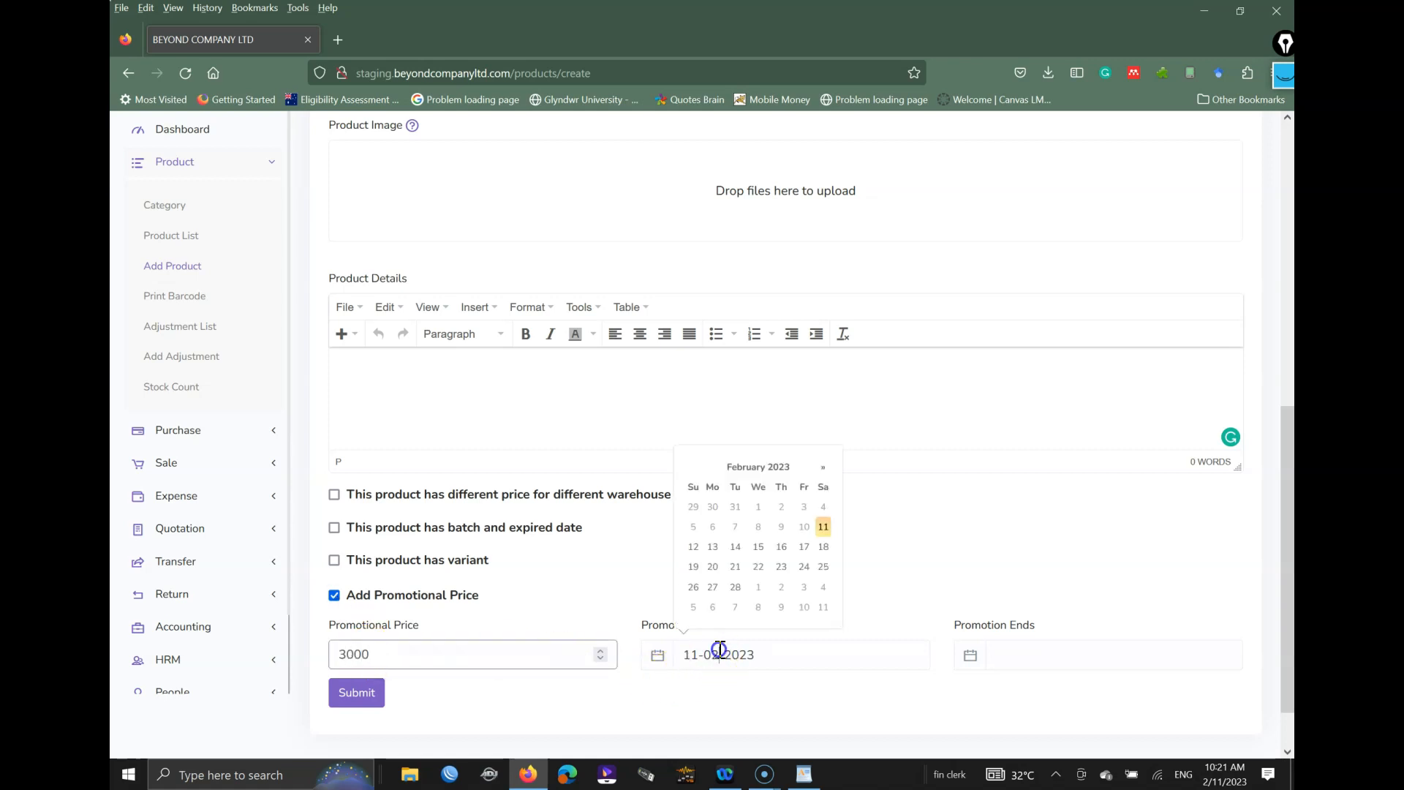
{"action": "left_click", "coordinate": [822, 527]}
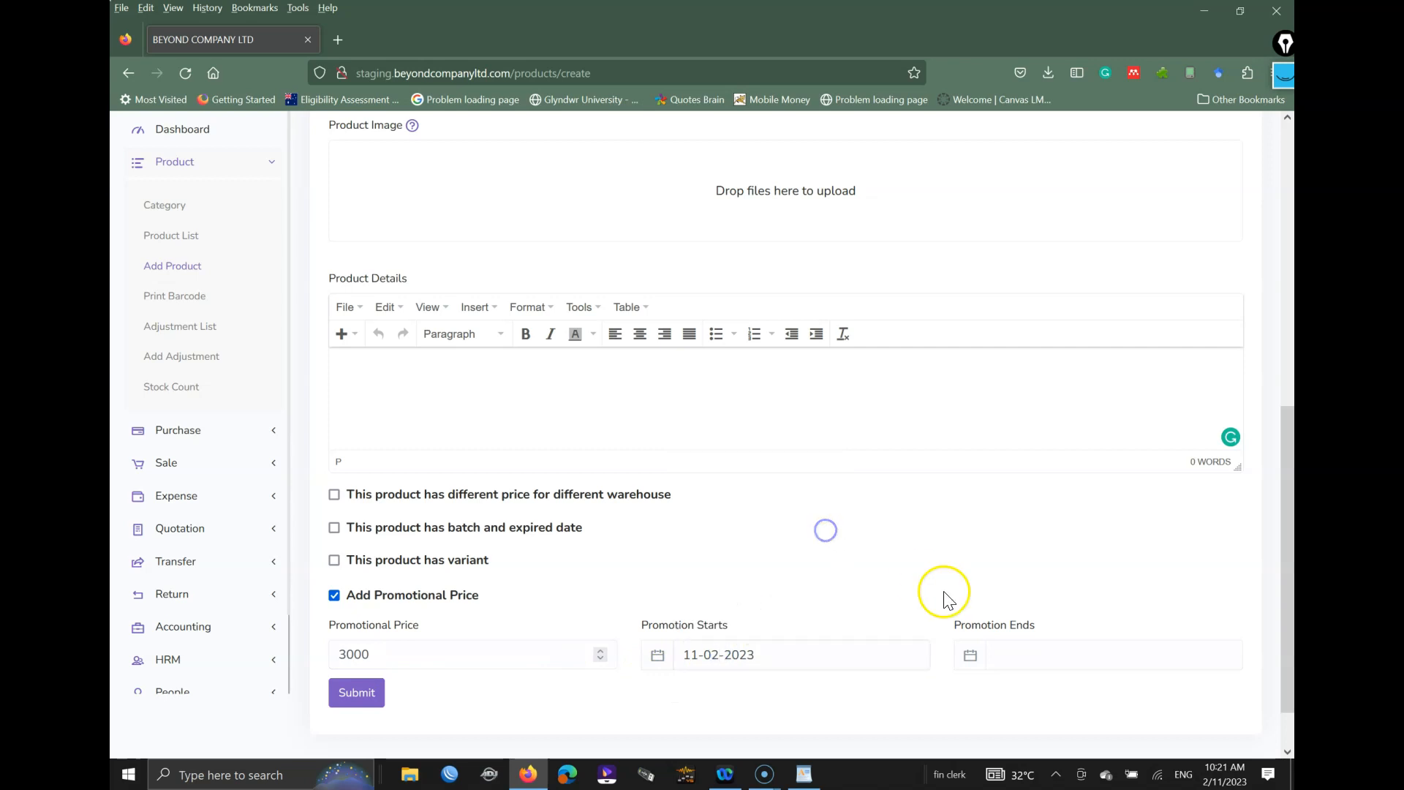
{"action": "left_click", "coordinate": [1026, 652]}
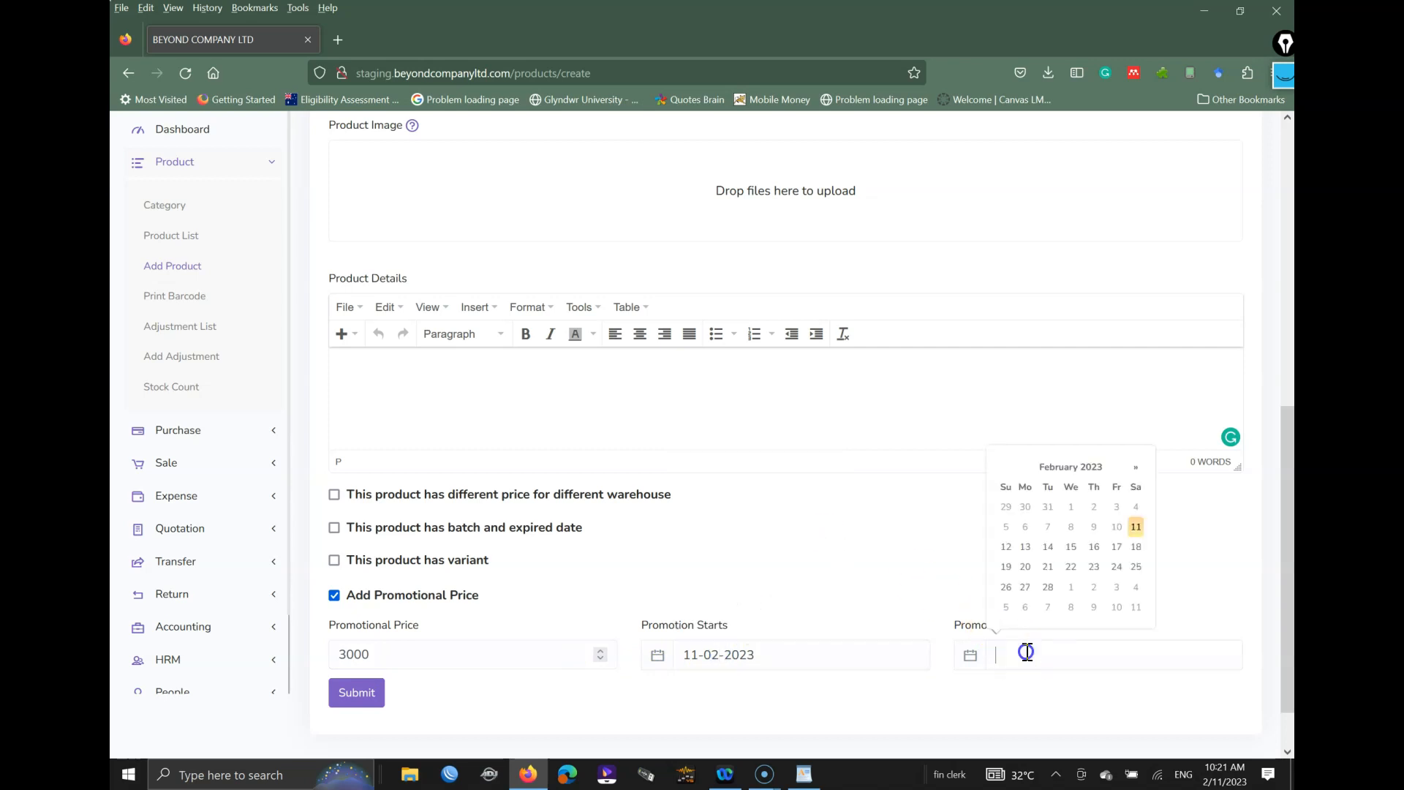
{"action": "left_click", "coordinate": [1117, 566]}
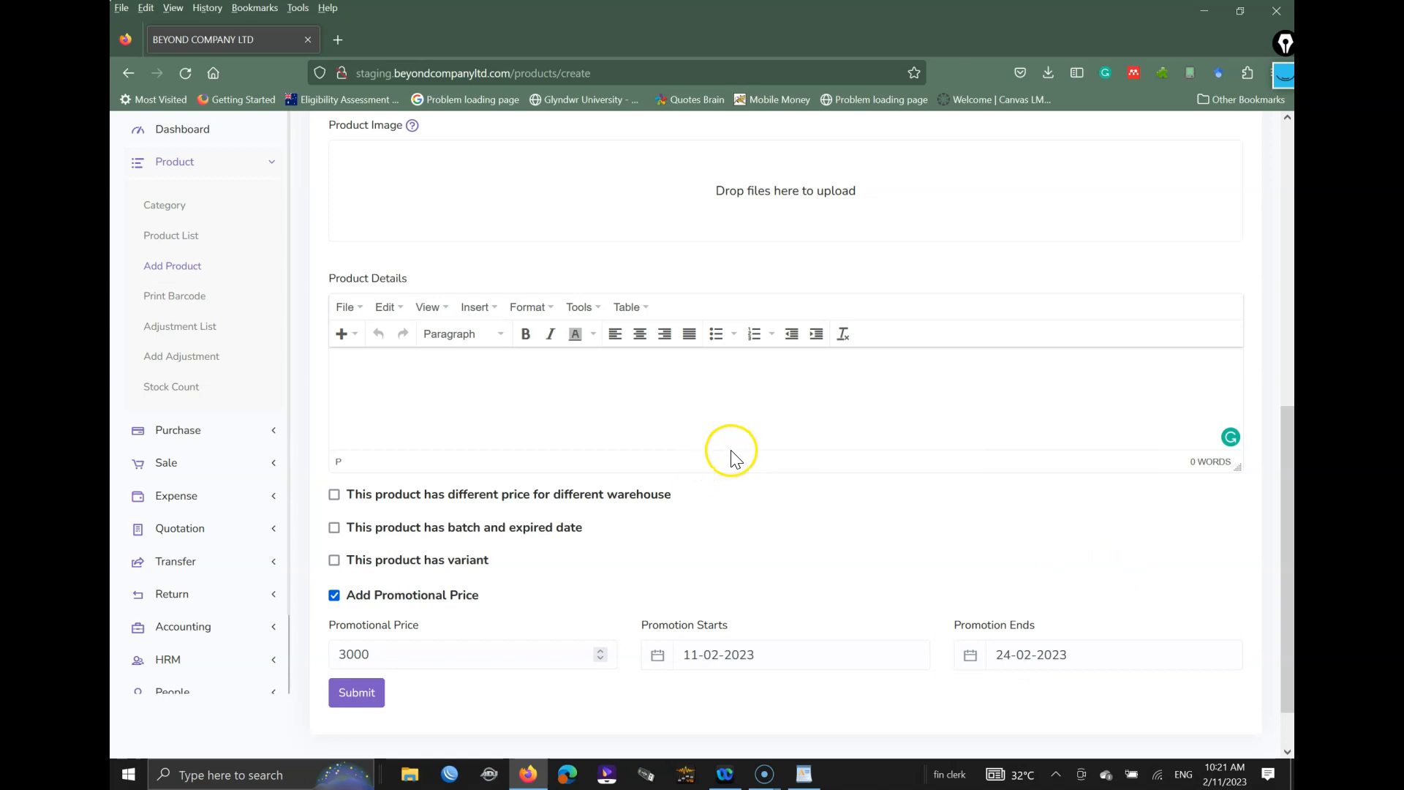
{"action": "scroll", "coordinate": [728, 442], "scroll_direction": "up", "scroll_amount": 4}
{"action": "scroll", "coordinate": [724, 441], "scroll_direction": "up", "scroll_amount": 3}
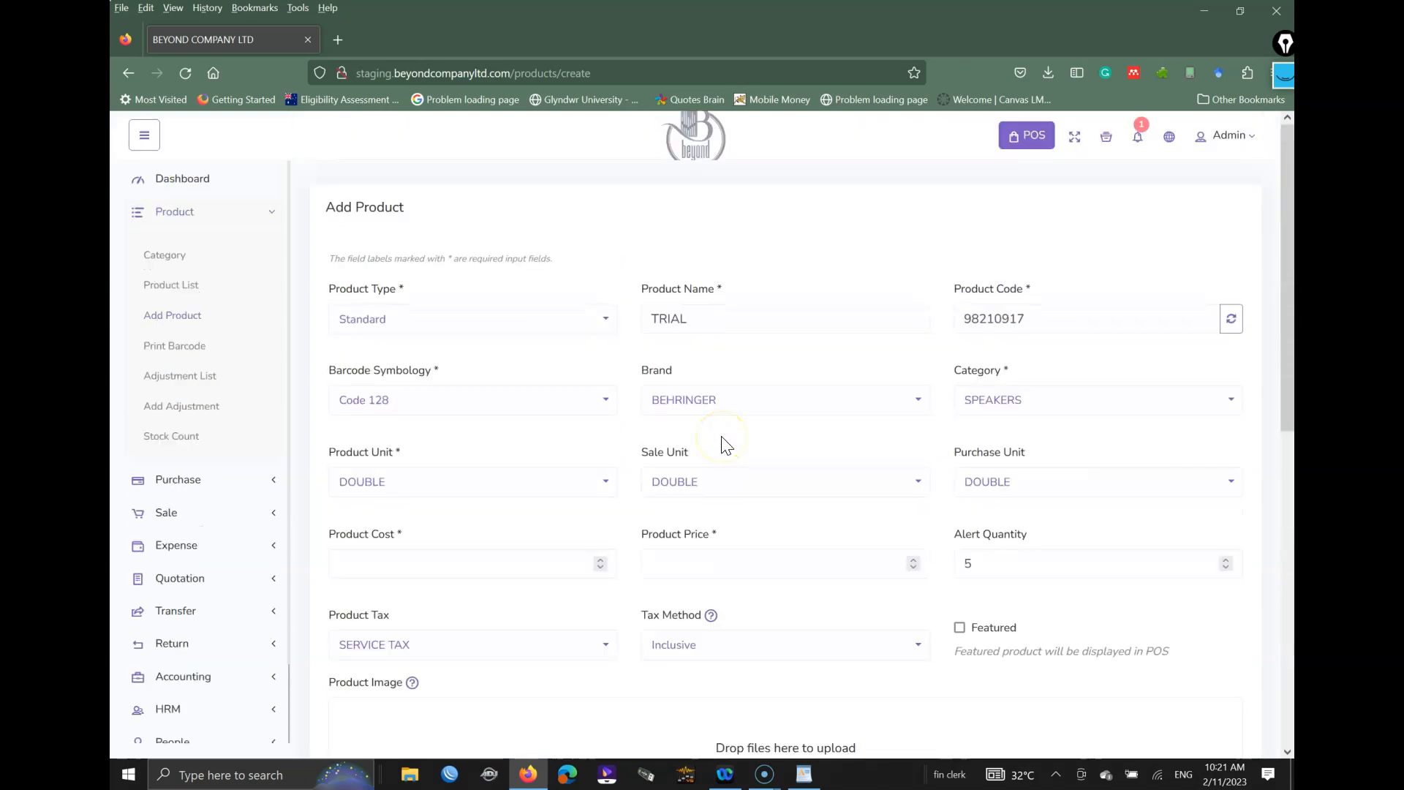
{"action": "scroll", "coordinate": [724, 443], "scroll_direction": "down", "scroll_amount": 2}
{"action": "scroll", "coordinate": [724, 442], "scroll_direction": "up", "scroll_amount": 2}
Step: Change TRIAL's product type to Digital and try entering a value in the Product Price field
{"action": "left_click", "coordinate": [512, 326]}
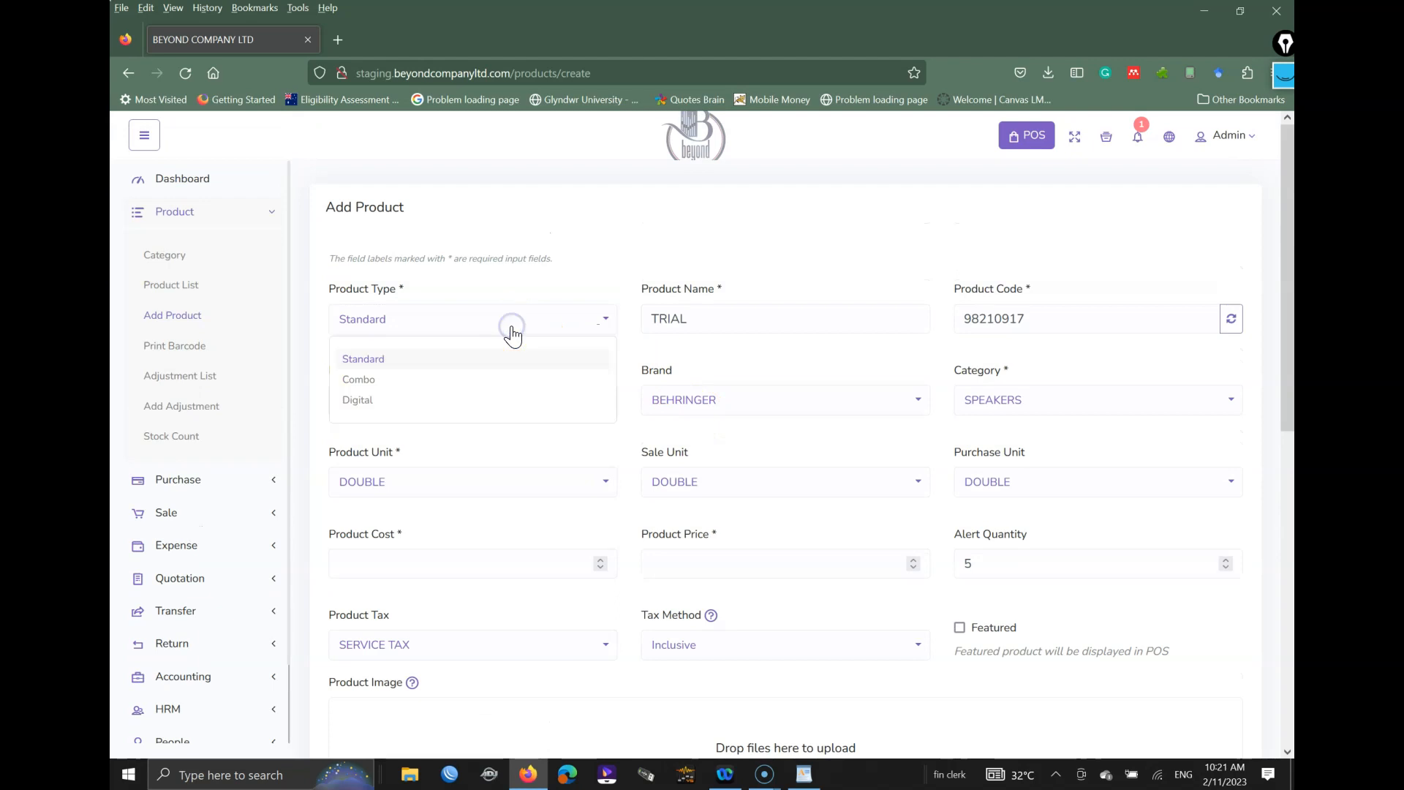
{"action": "left_click", "coordinate": [368, 401]}
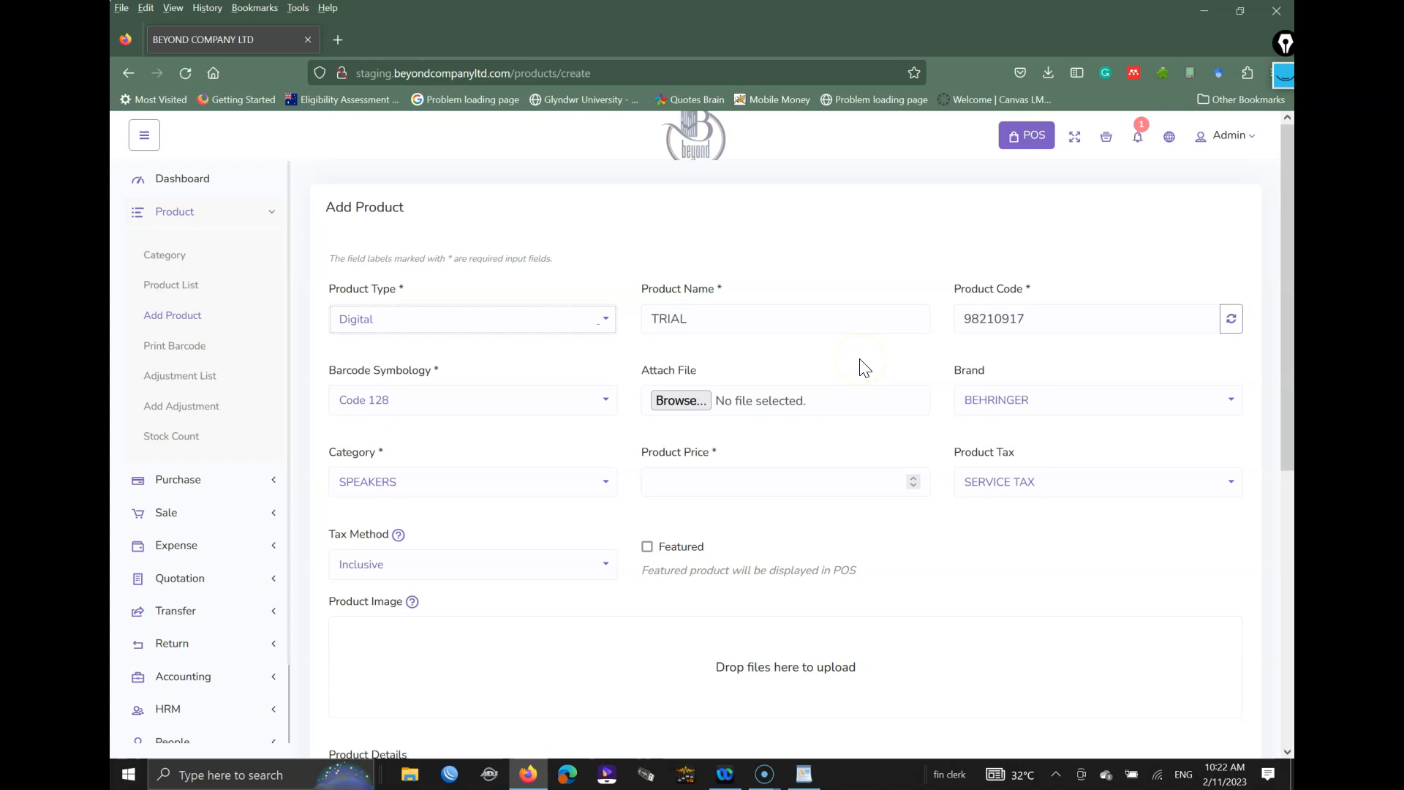
{"action": "scroll", "coordinate": [865, 368], "scroll_direction": "down", "scroll_amount": 2}
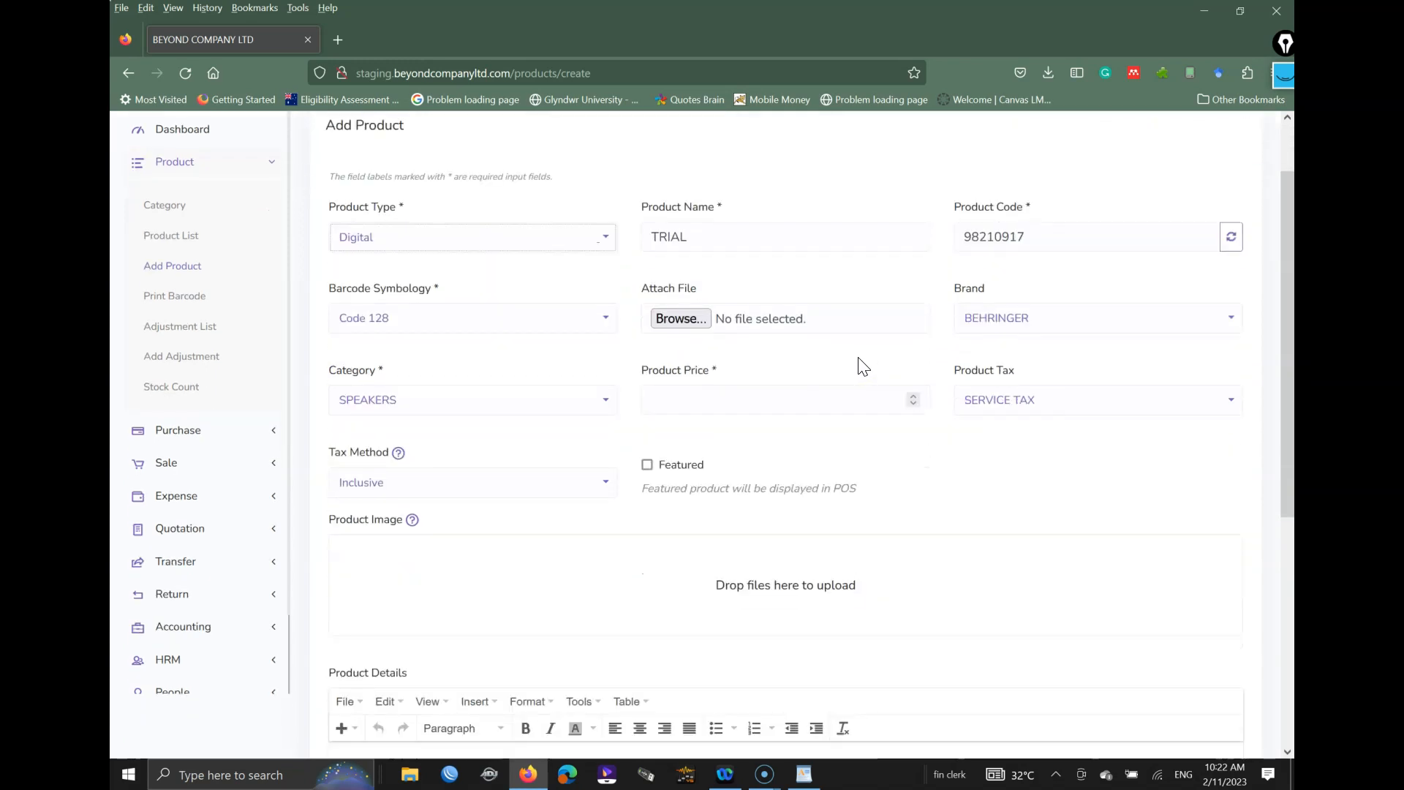
{"action": "left_click", "coordinate": [709, 403]}
{"action": "left_click", "coordinate": [802, 394]}
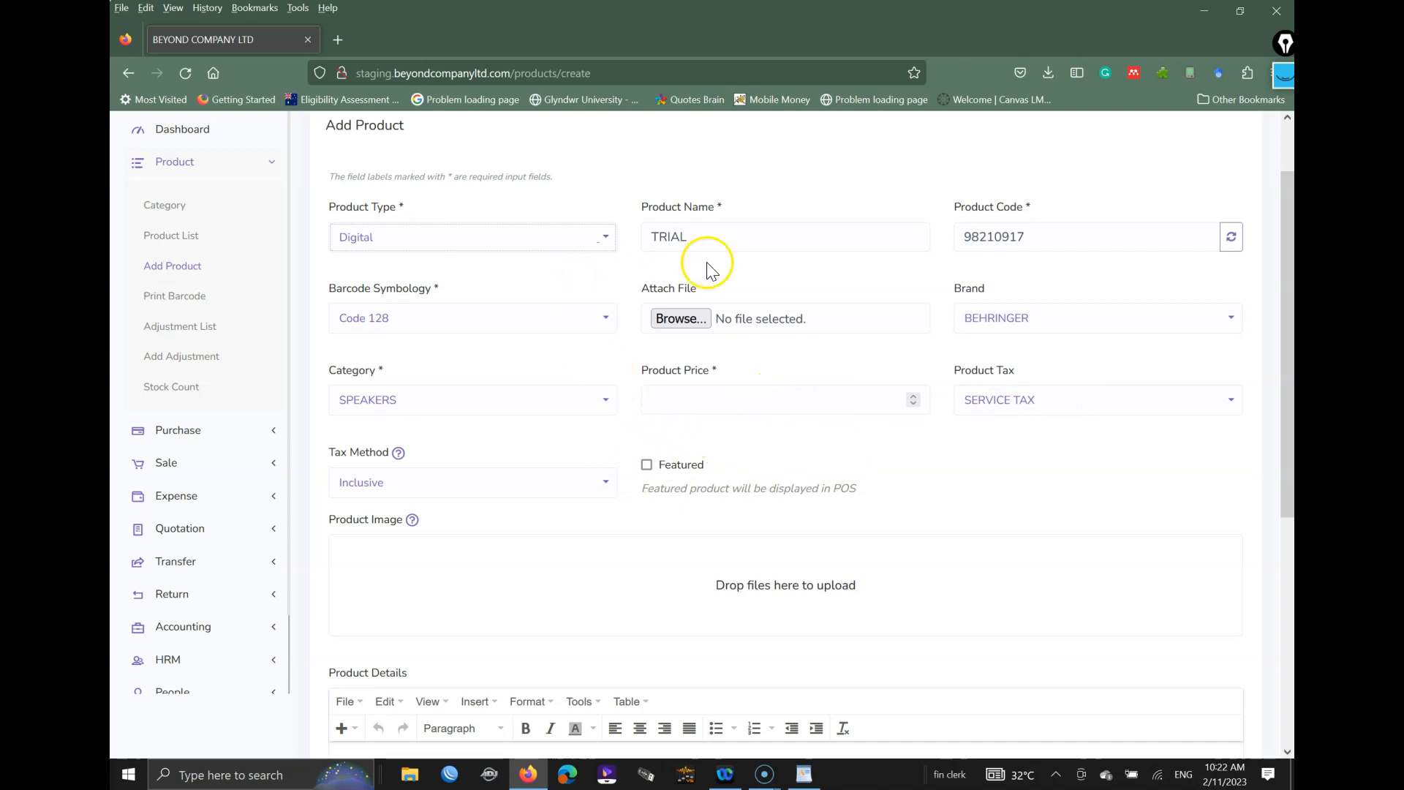
Step: Make TRIAL a Combo product and start searching for ALESIS electronic drums as a component
{"action": "left_click", "coordinate": [442, 236]}
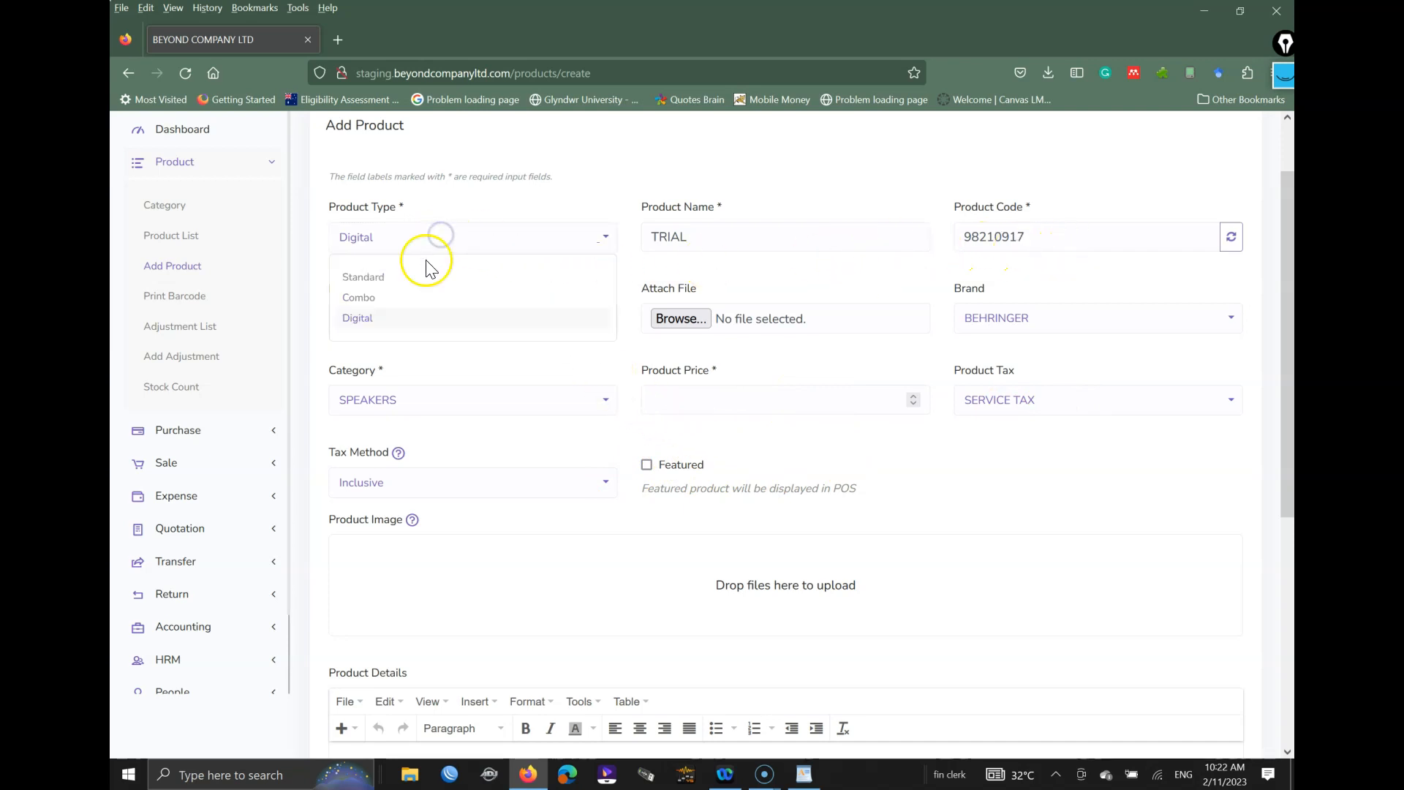
{"action": "left_click", "coordinate": [360, 298]}
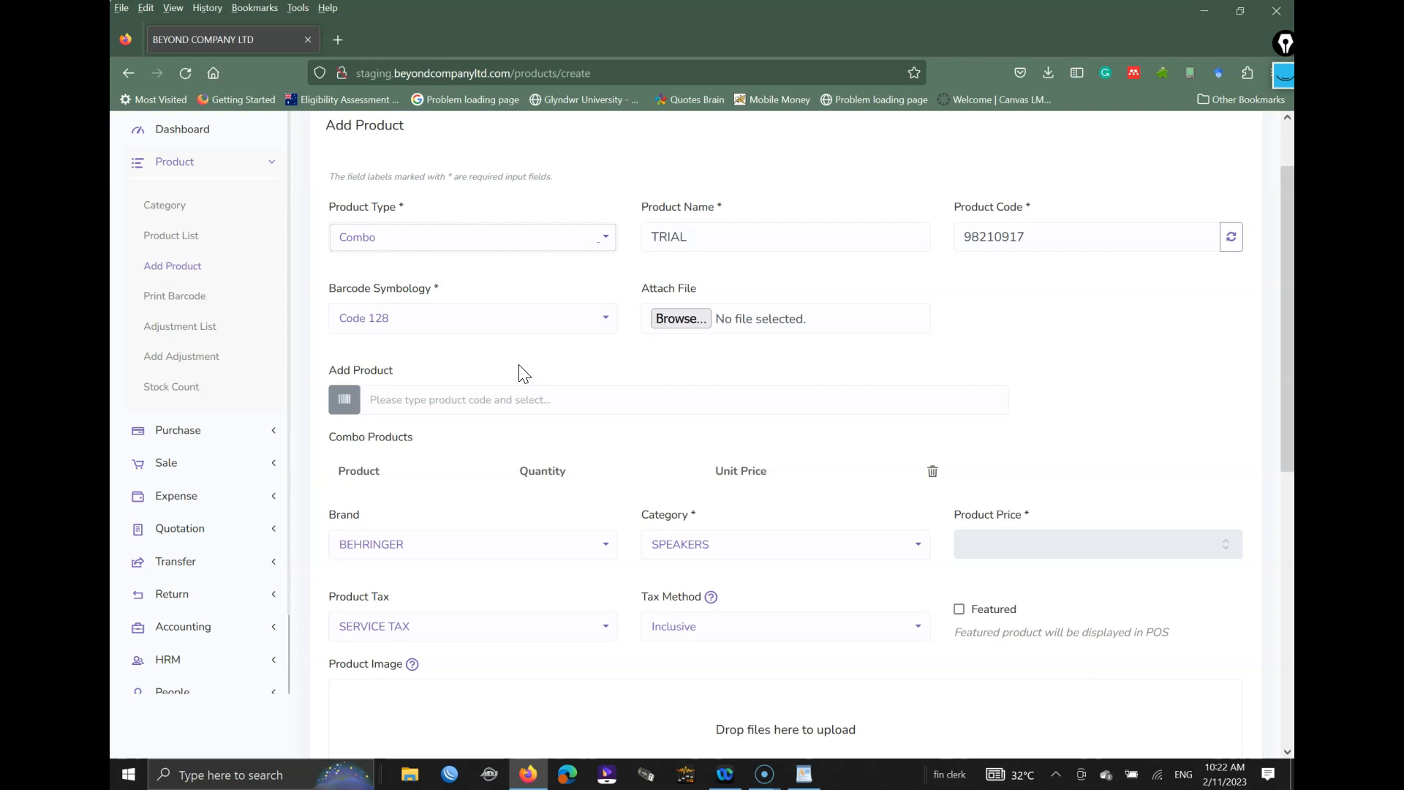
{"action": "left_click", "coordinate": [470, 354]}
{"action": "left_click", "coordinate": [537, 399]}
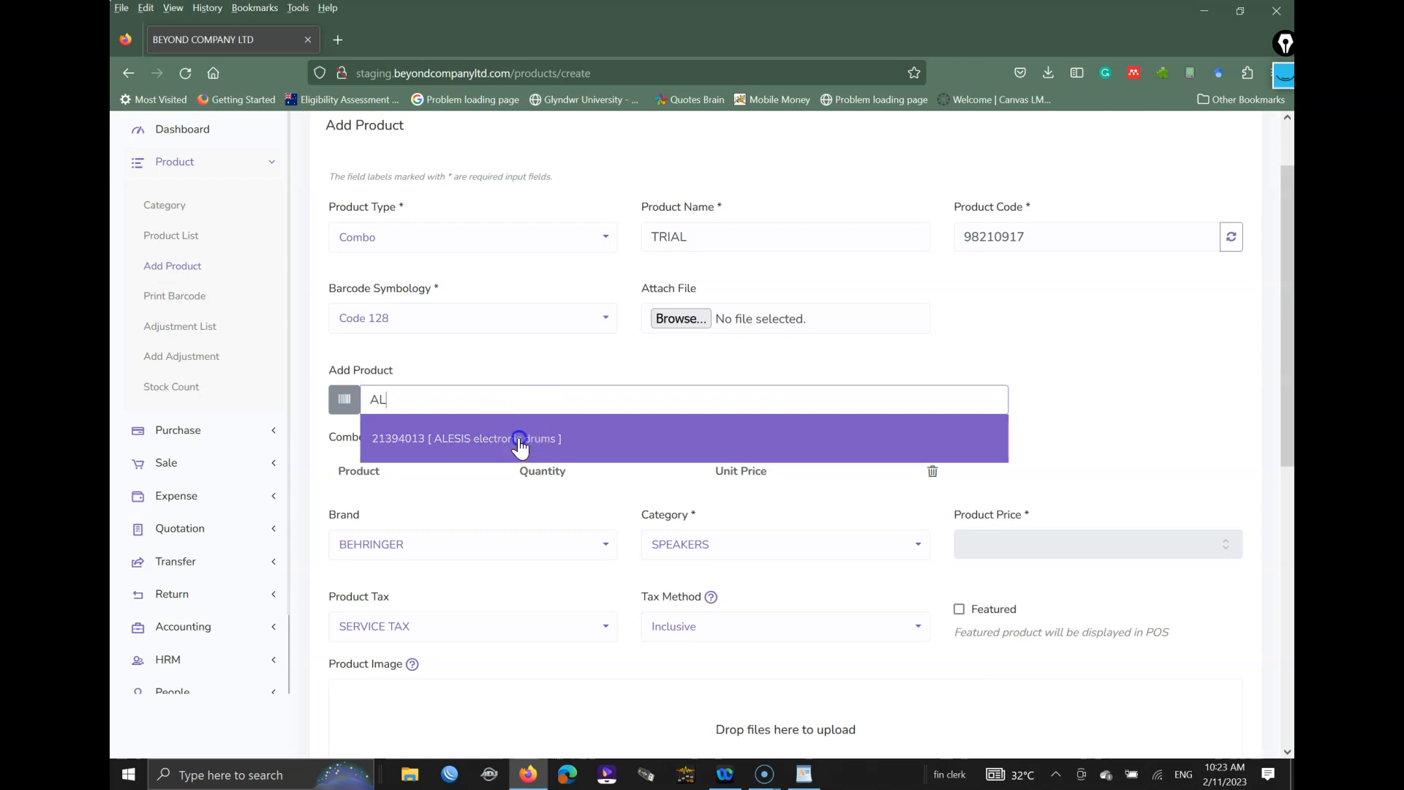
Step: Add ALESIS electronic drums and CAMERA to the combo's product list
{"action": "left_click", "coordinate": [520, 439]}
{"action": "left_click", "coordinate": [513, 412]}
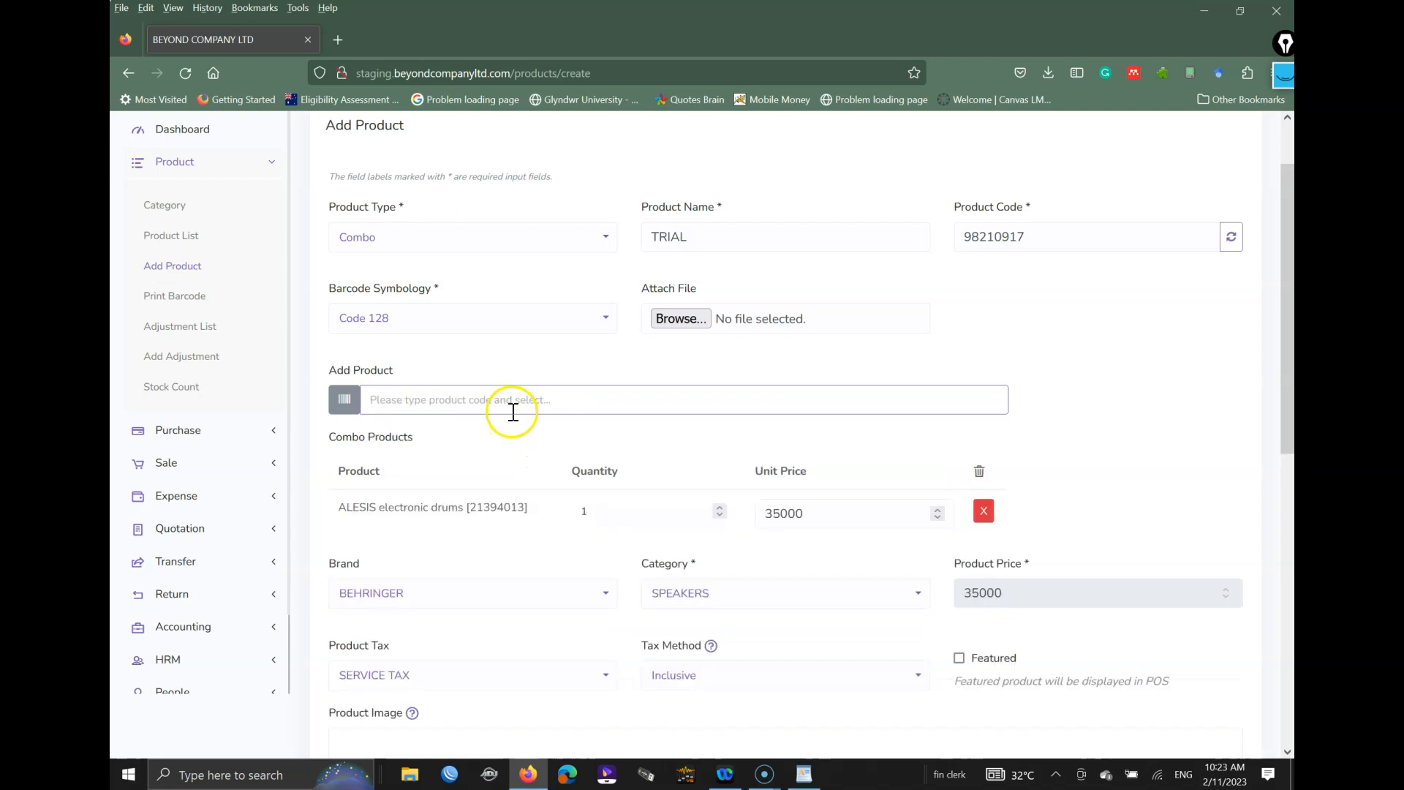
{"action": "type", "text": "A"}
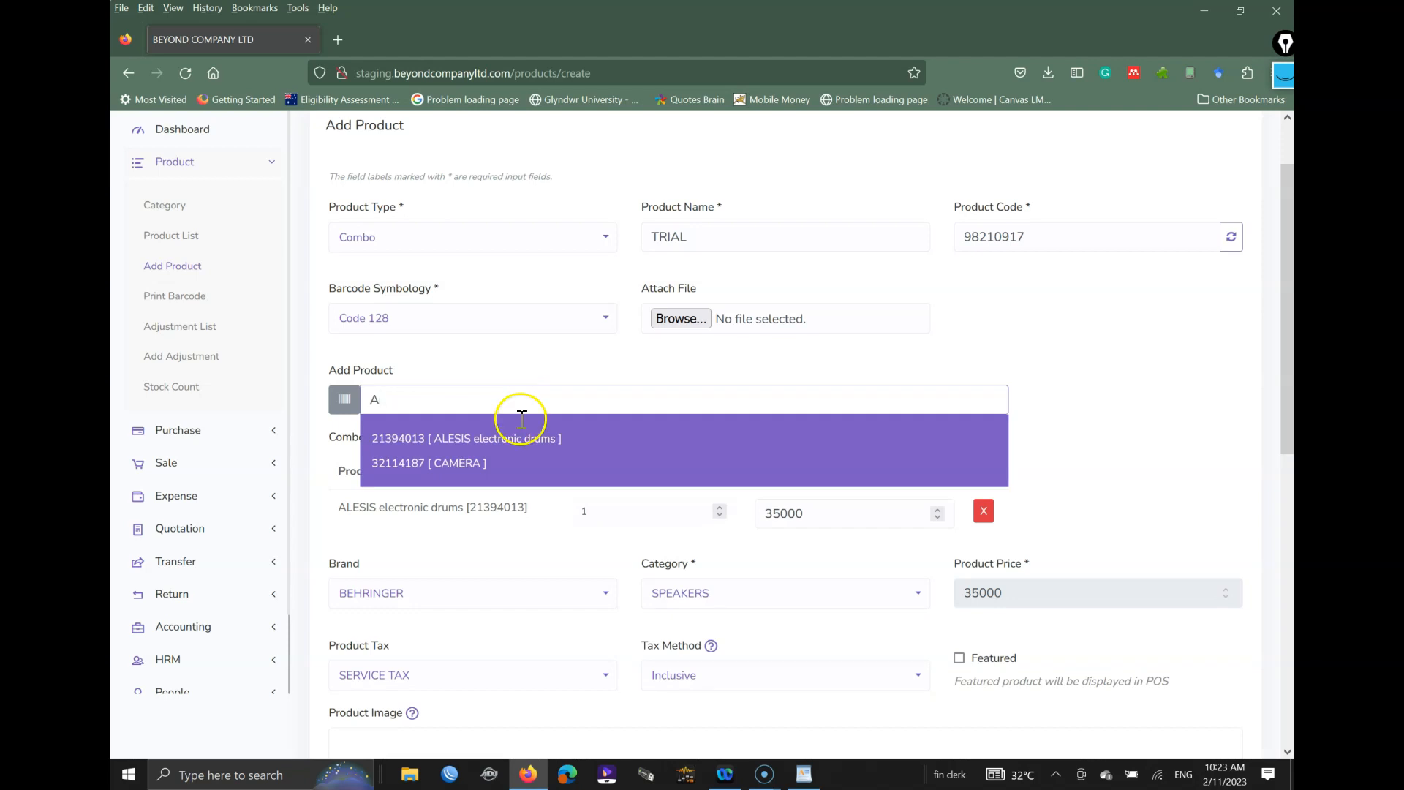
{"action": "left_click", "coordinate": [486, 464]}
Step: Check the unit prices of 35000 and 1000 and the resulting 36000 product price
{"action": "scroll", "coordinate": [804, 519], "scroll_direction": "down", "scroll_amount": 3}
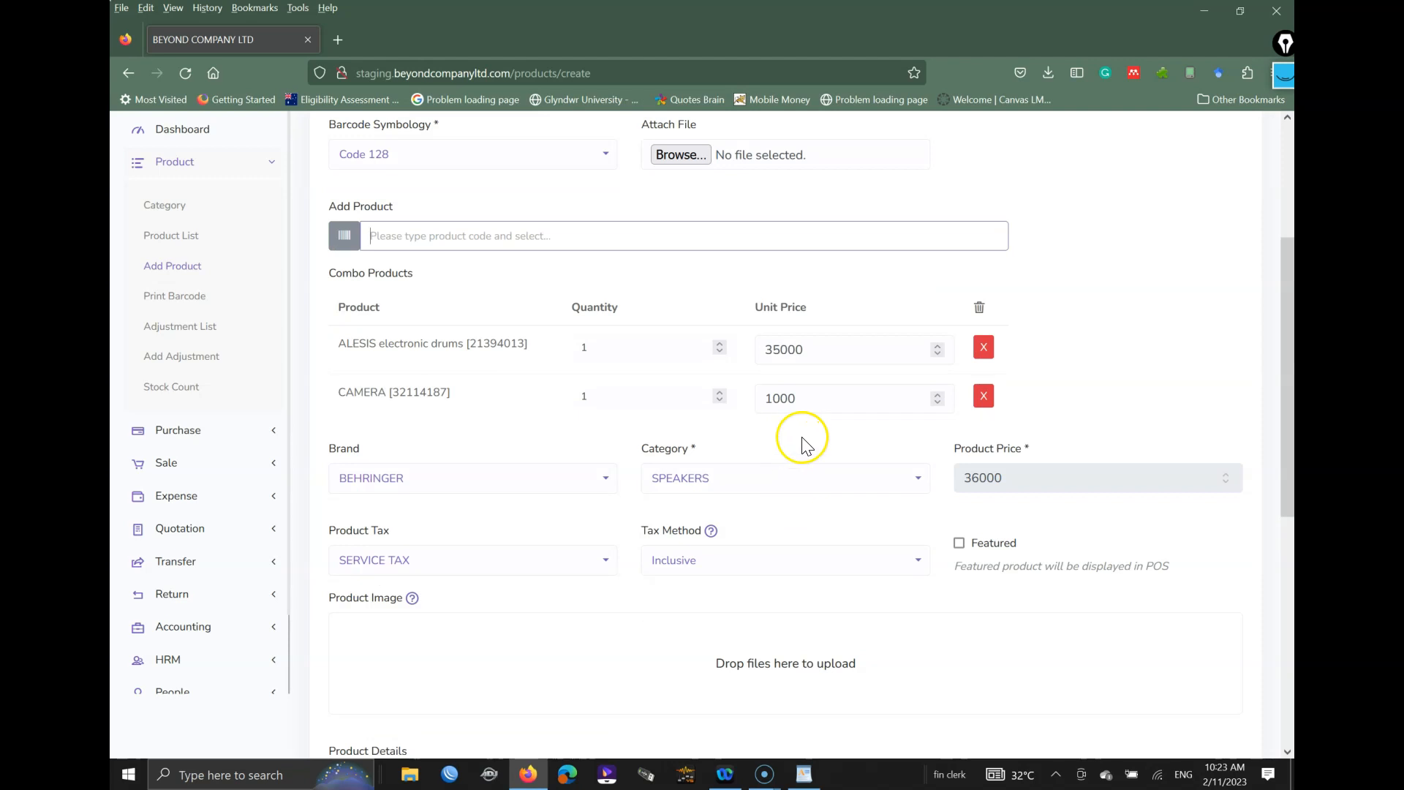
{"action": "left_click", "coordinate": [765, 353]}
{"action": "left_click", "coordinate": [809, 395]}
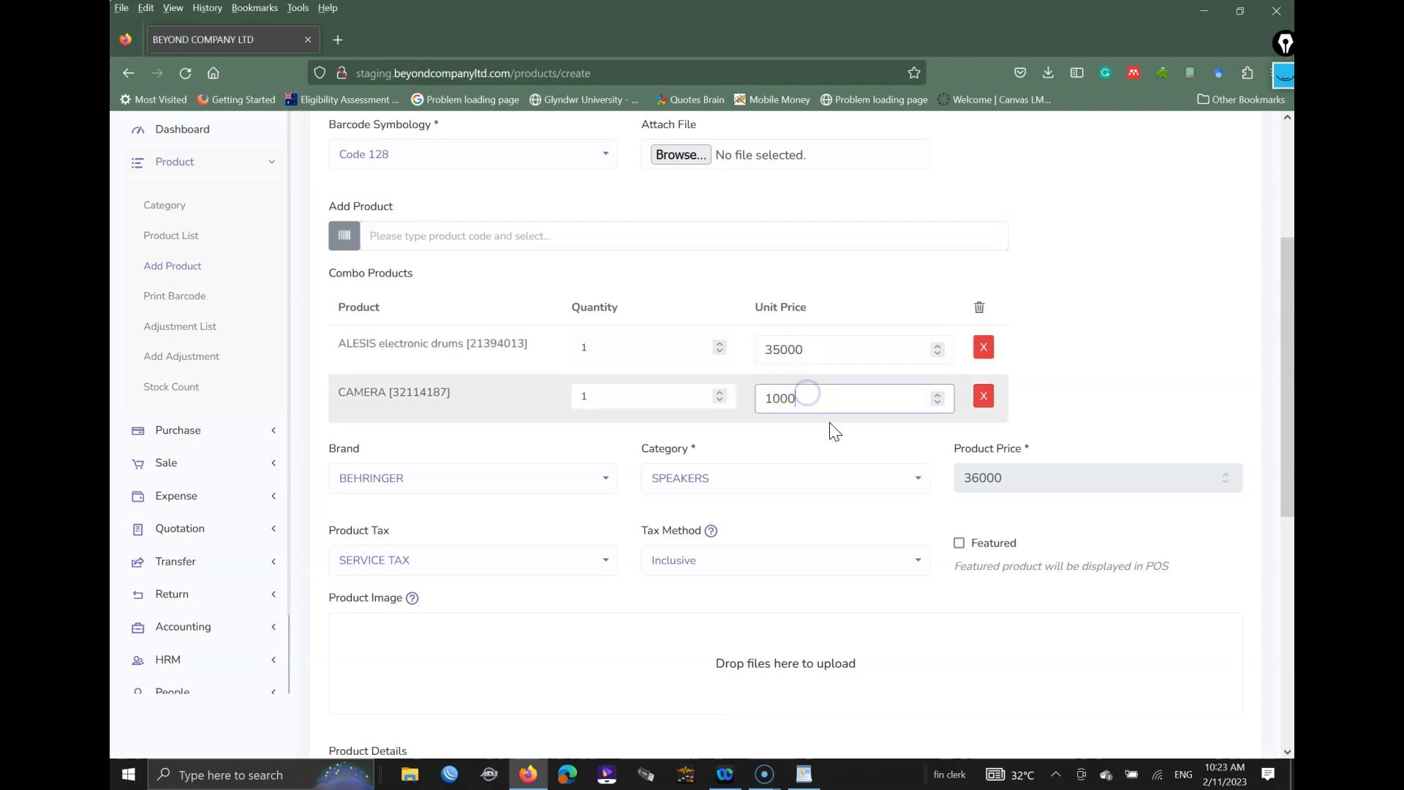
{"action": "double_click", "coordinate": [1004, 479]}
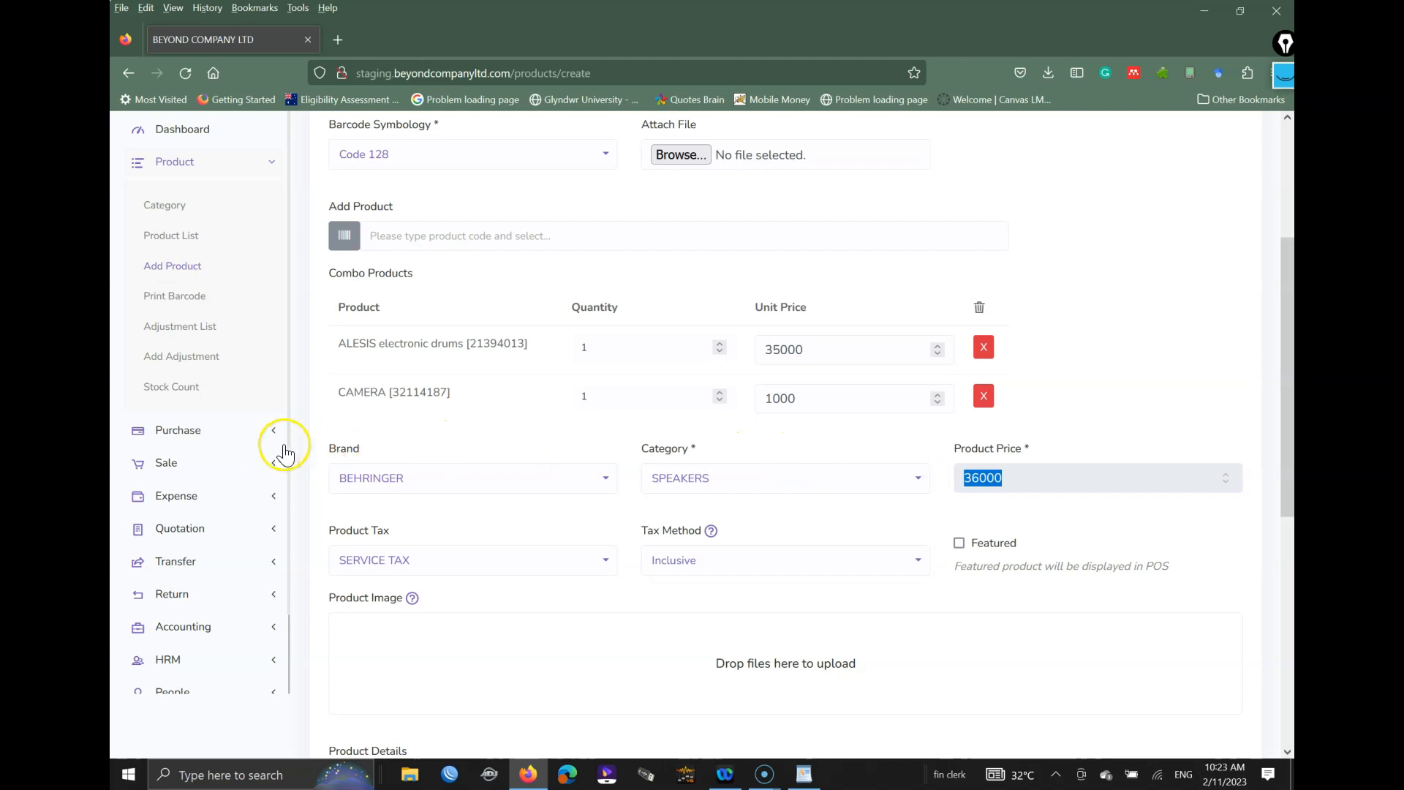
{"action": "scroll", "coordinate": [556, 490], "scroll_direction": "up", "scroll_amount": 1}
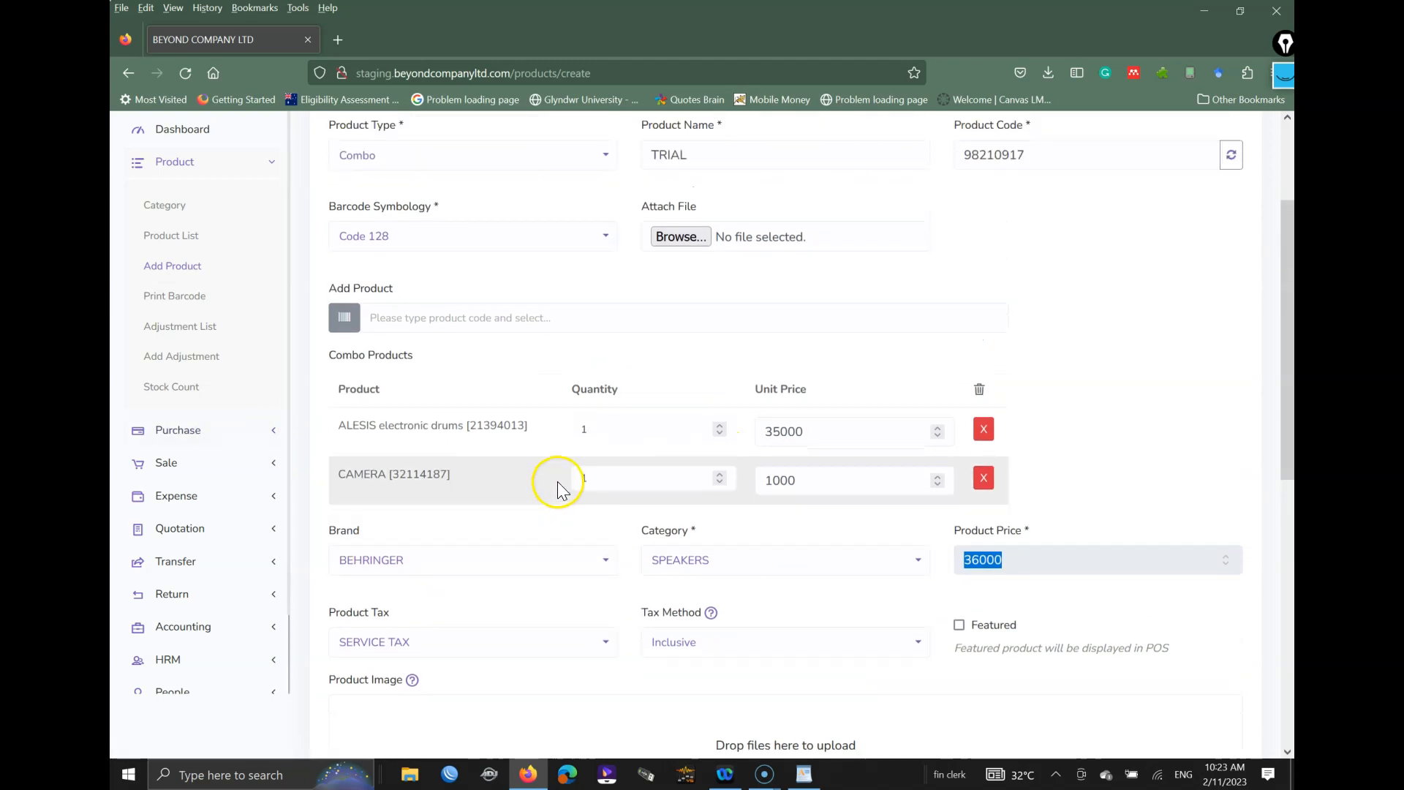
{"action": "scroll", "coordinate": [558, 486], "scroll_direction": "up", "scroll_amount": 1}
{"action": "scroll", "coordinate": [558, 479], "scroll_direction": "down", "scroll_amount": 1}
{"action": "scroll", "coordinate": [1185, 437], "scroll_direction": "down", "scroll_amount": 5}
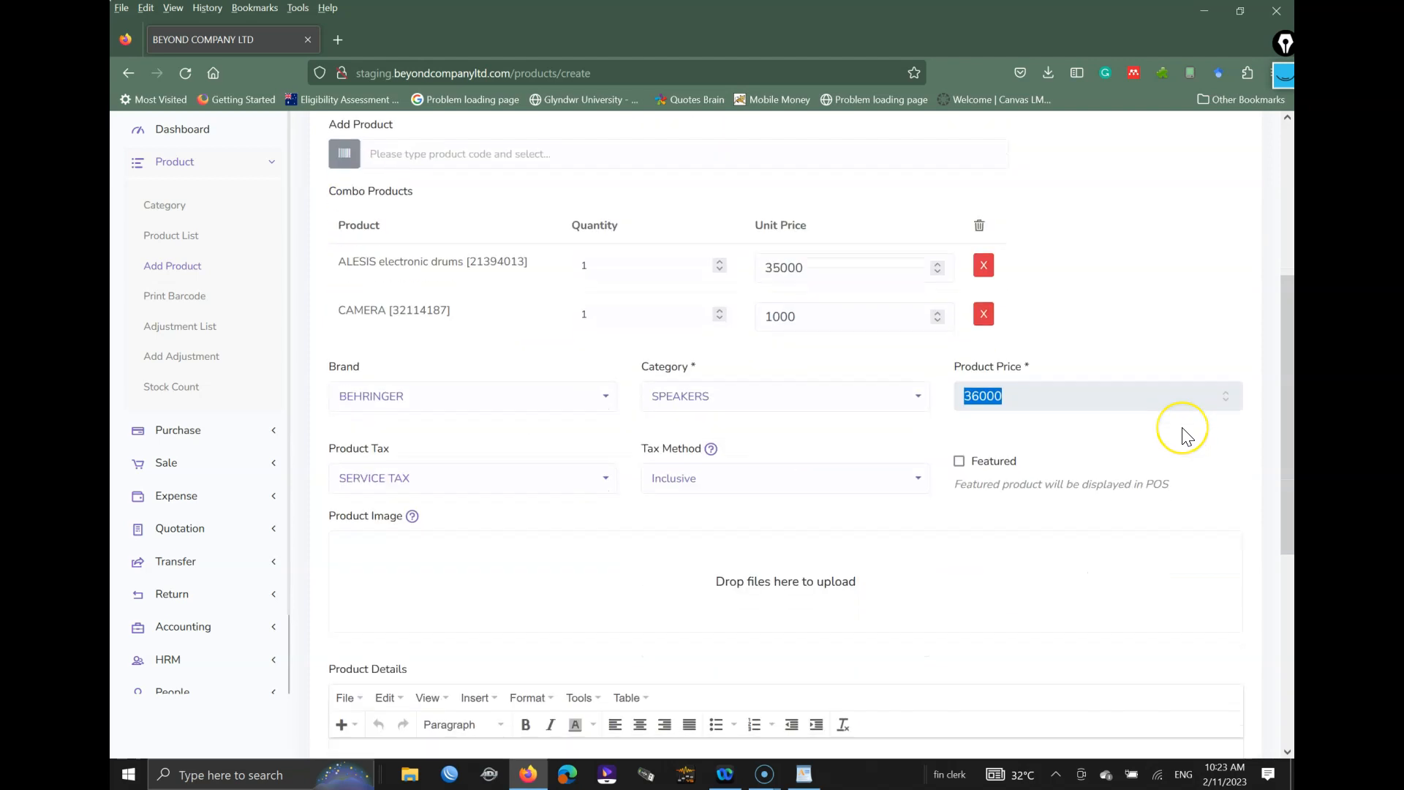
{"action": "left_click", "coordinate": [1175, 378]}
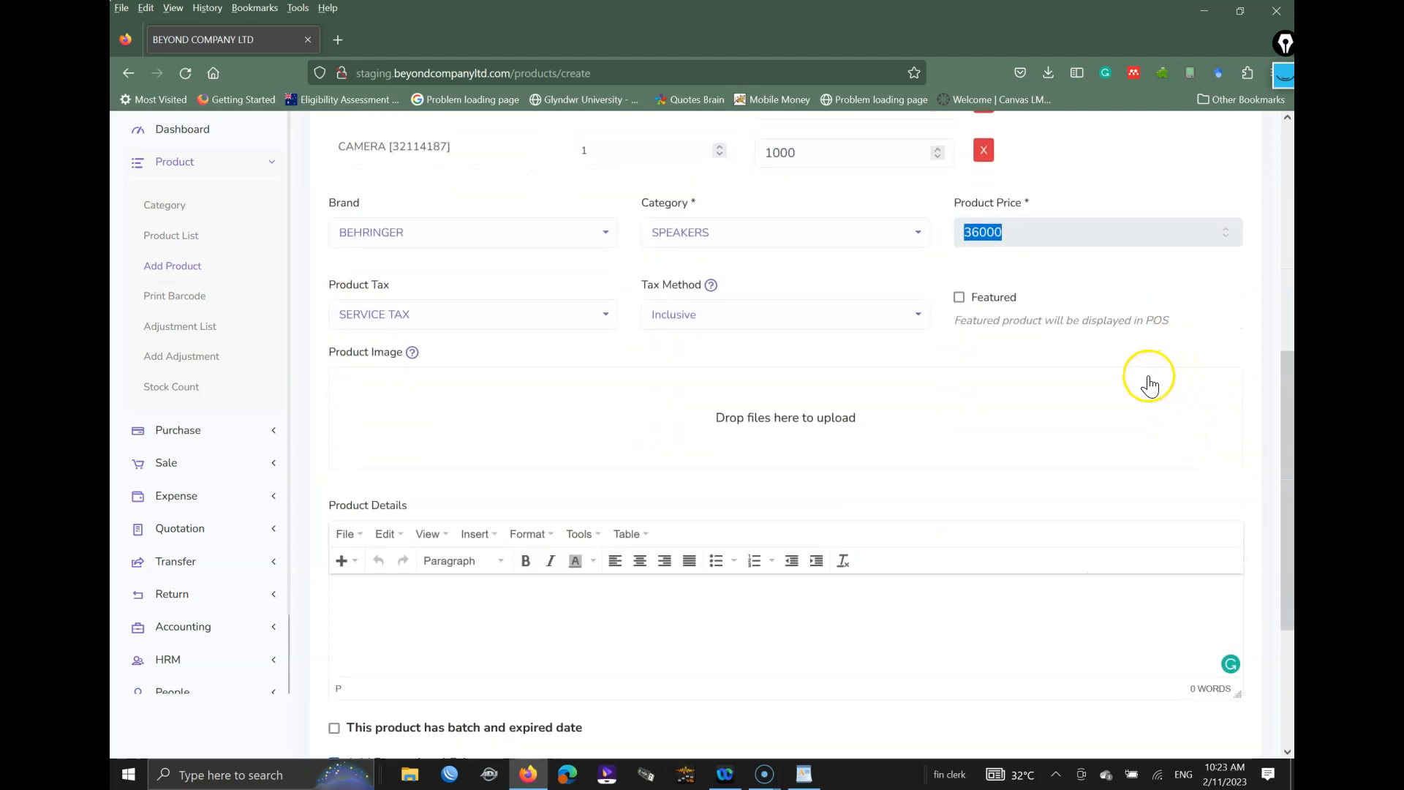
{"action": "scroll", "coordinate": [1136, 384], "scroll_direction": "up", "scroll_amount": 5}
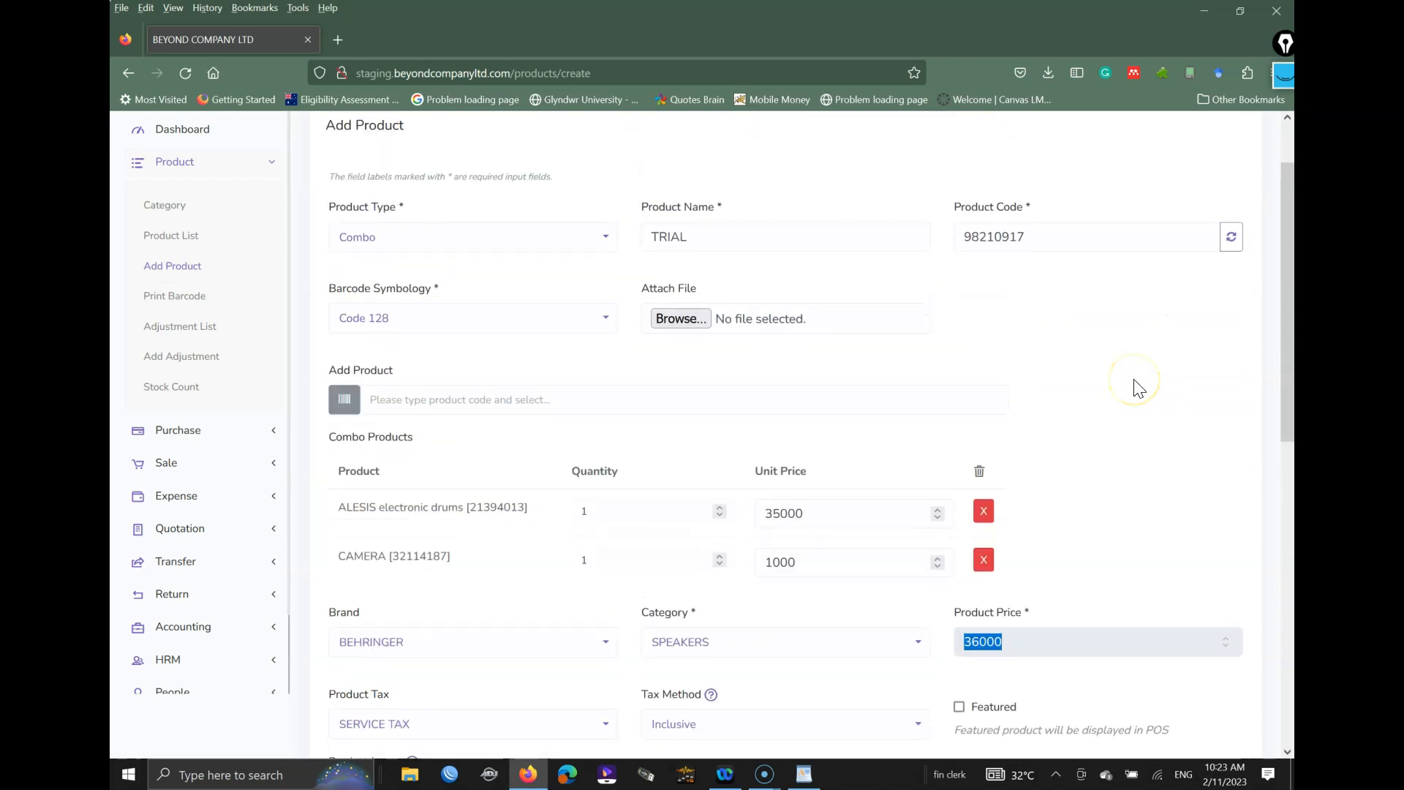
{"action": "scroll", "coordinate": [1135, 384], "scroll_direction": "up", "scroll_amount": 1}
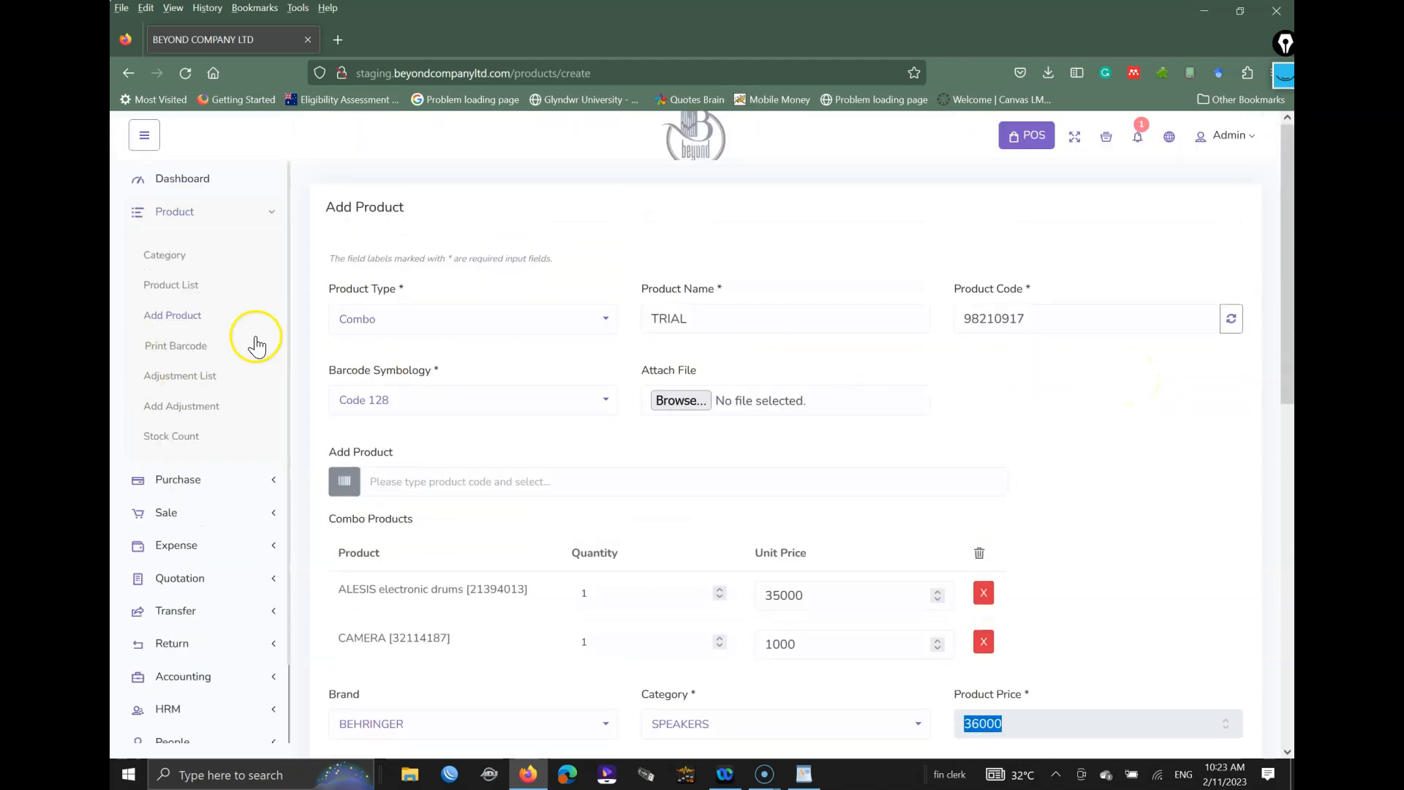
Step: Leave the combo form and open the Product List
{"action": "left_click", "coordinate": [213, 213]}
{"action": "left_click", "coordinate": [179, 214]}
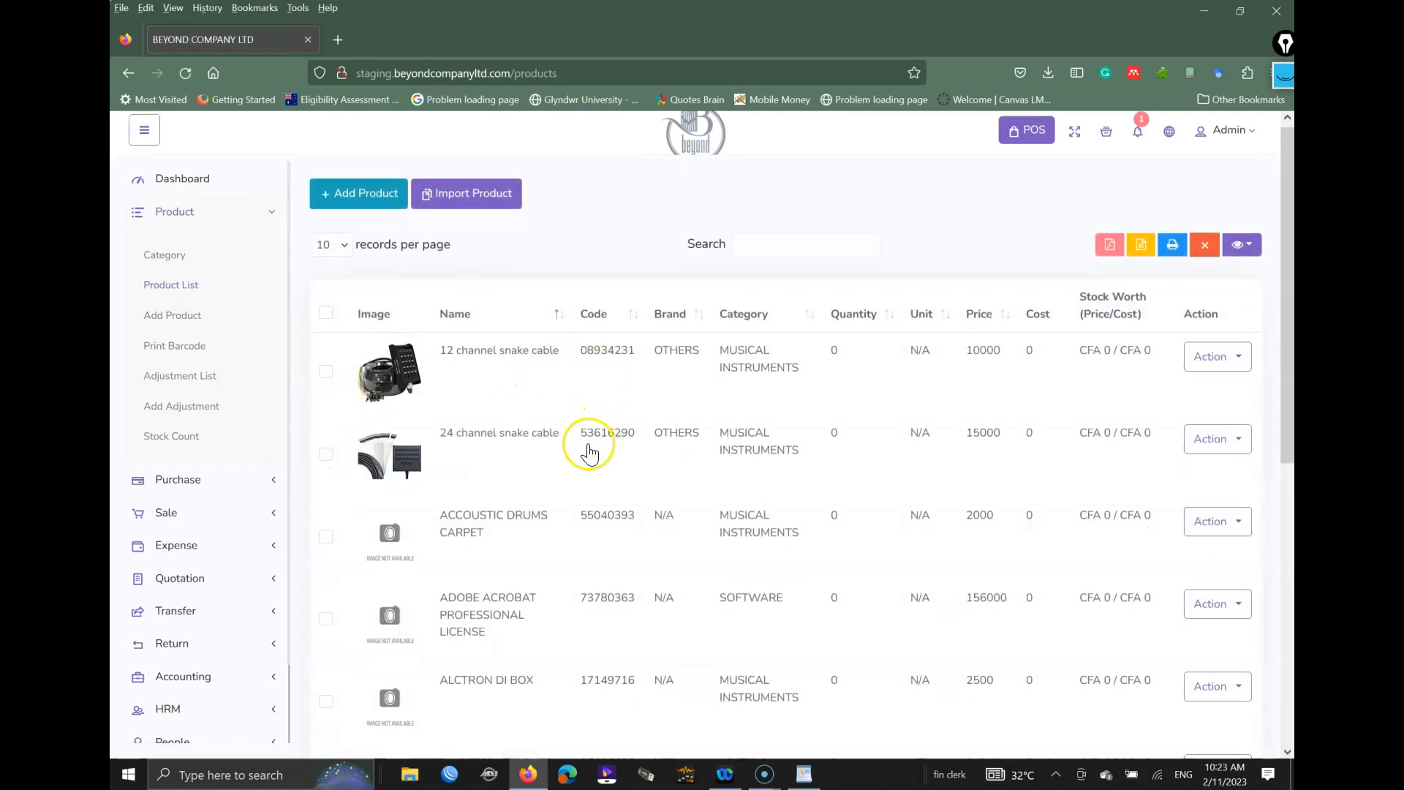
{"action": "scroll", "coordinate": [589, 453], "scroll_direction": "down", "scroll_amount": 4}
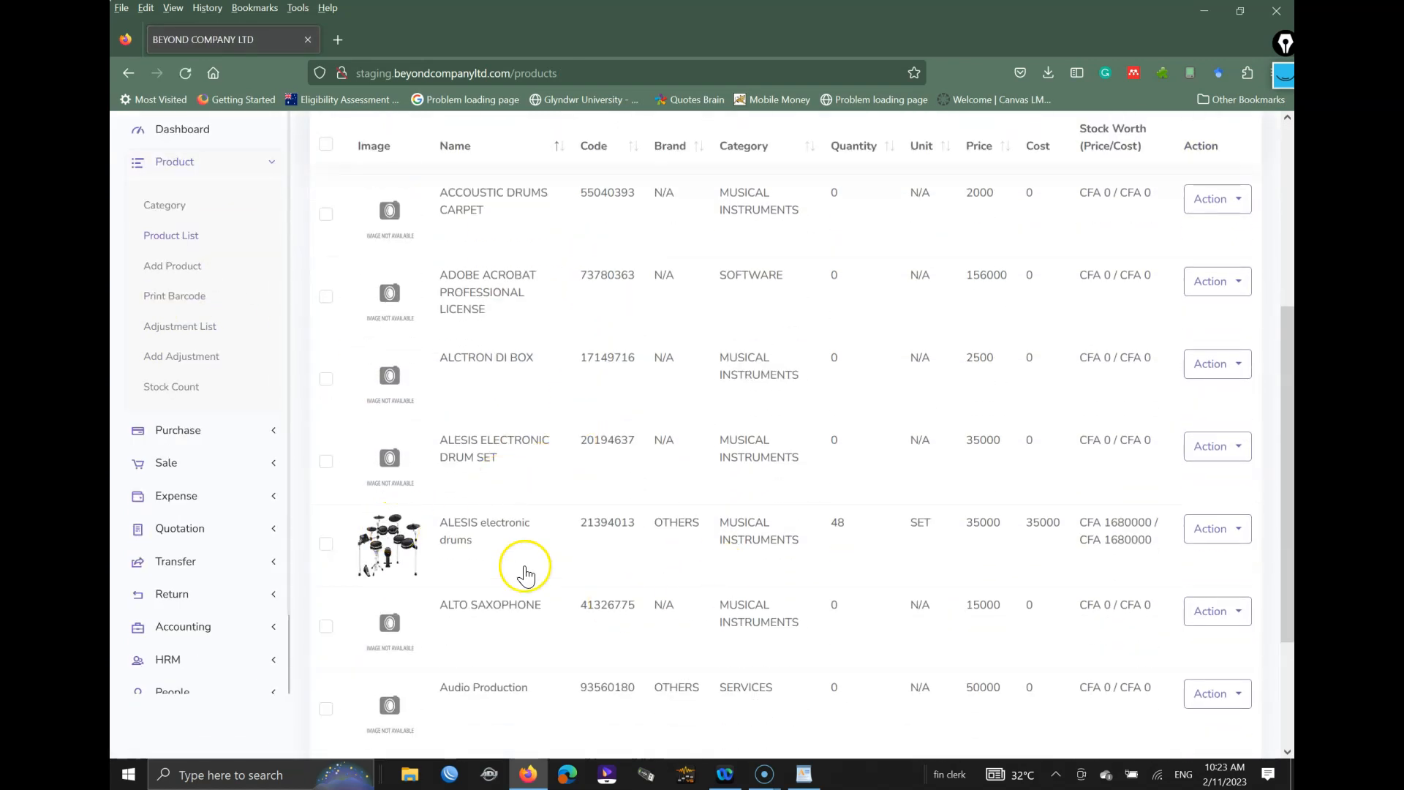
{"action": "scroll", "coordinate": [881, 444], "scroll_direction": "up", "scroll_amount": 4}
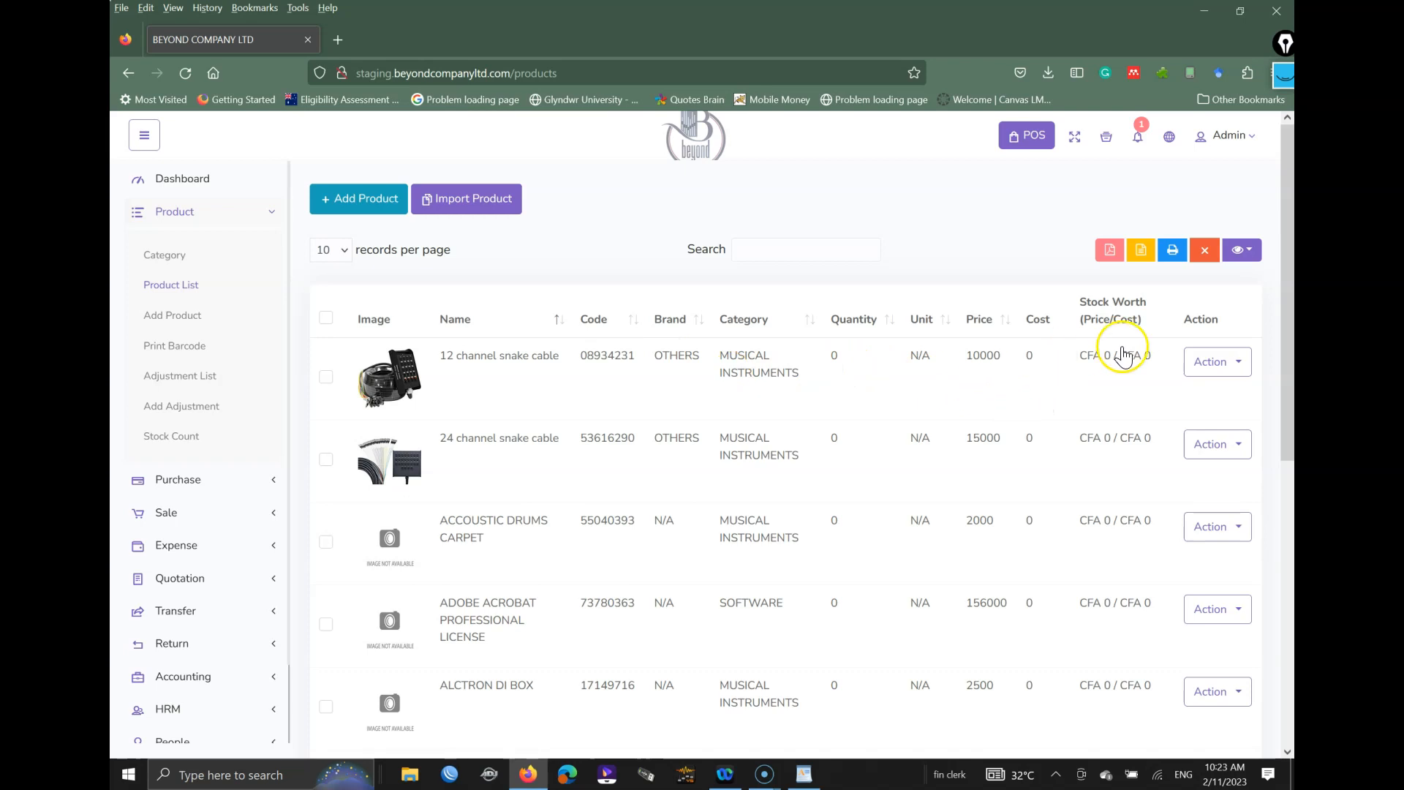
Step: Switch the list to 50 rows then back to 10, and page to 2 and back to 1
{"action": "left_click", "coordinate": [339, 251]}
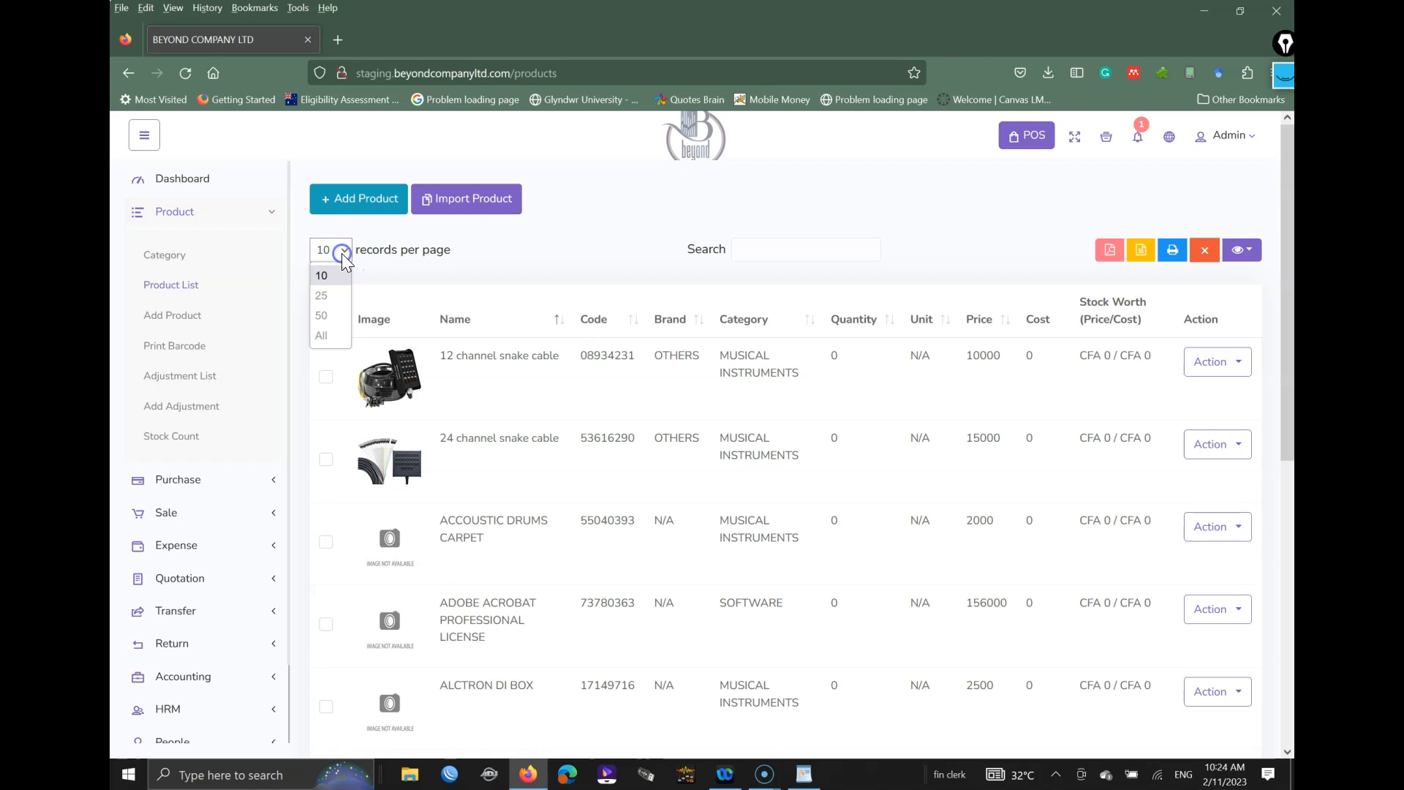
{"action": "left_click", "coordinate": [334, 316]}
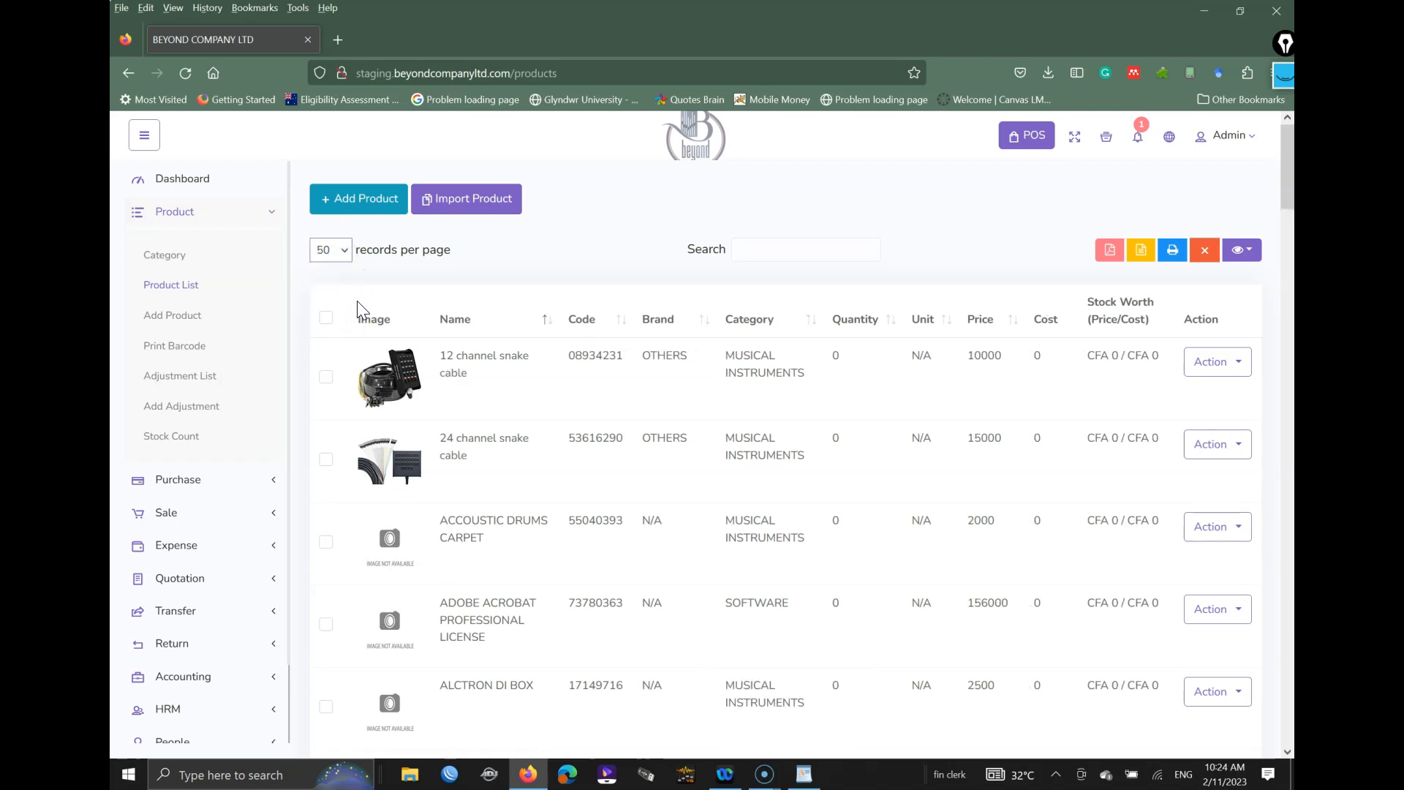
{"action": "left_click", "coordinate": [330, 251]}
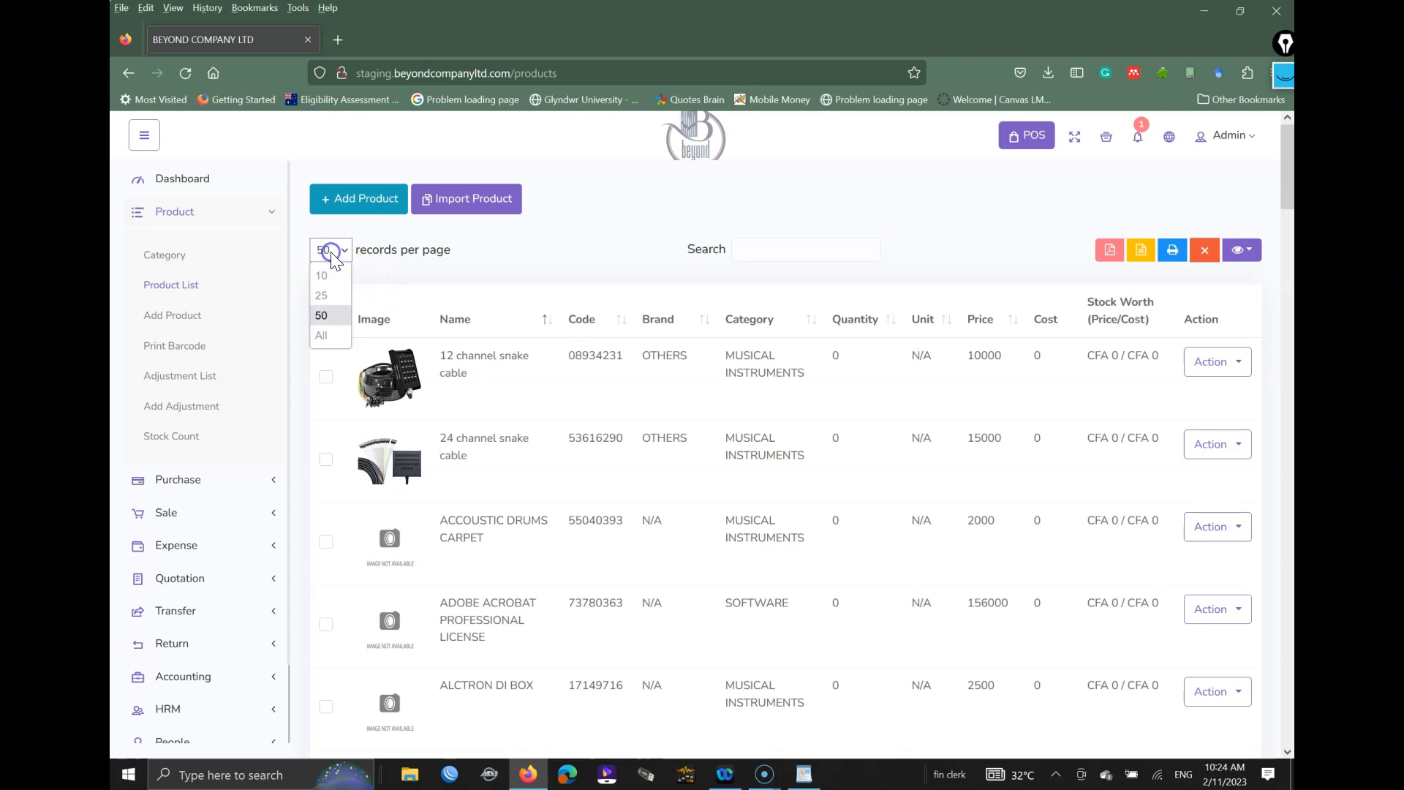
{"action": "left_click", "coordinate": [340, 280]}
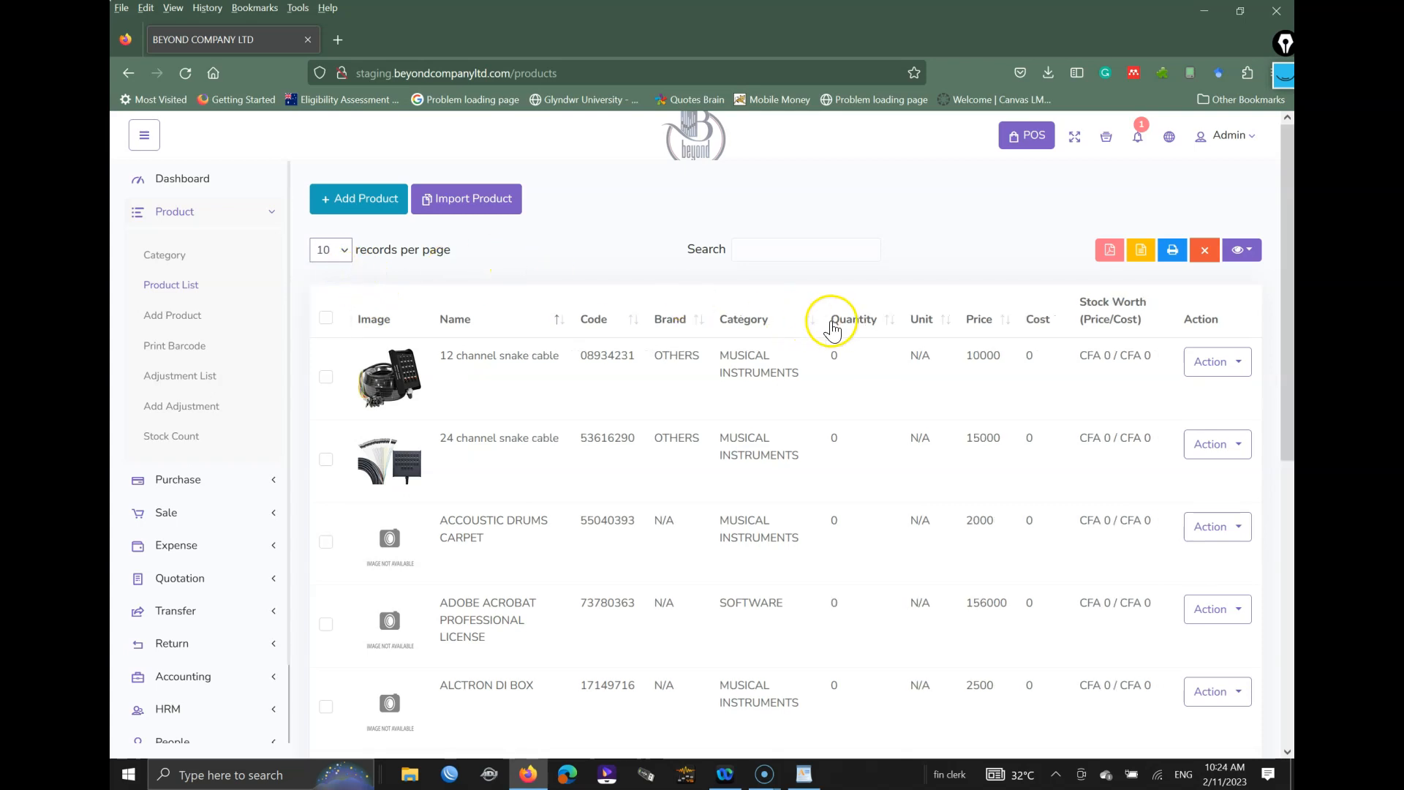
{"action": "scroll", "coordinate": [830, 329], "scroll_direction": "down", "scroll_amount": 7}
{"action": "left_click", "coordinate": [1085, 679]}
{"action": "scroll", "coordinate": [847, 383], "scroll_direction": "up", "scroll_amount": 7}
{"action": "scroll", "coordinate": [848, 384], "scroll_direction": "down", "scroll_amount": 7}
{"action": "left_click", "coordinate": [1060, 678]}
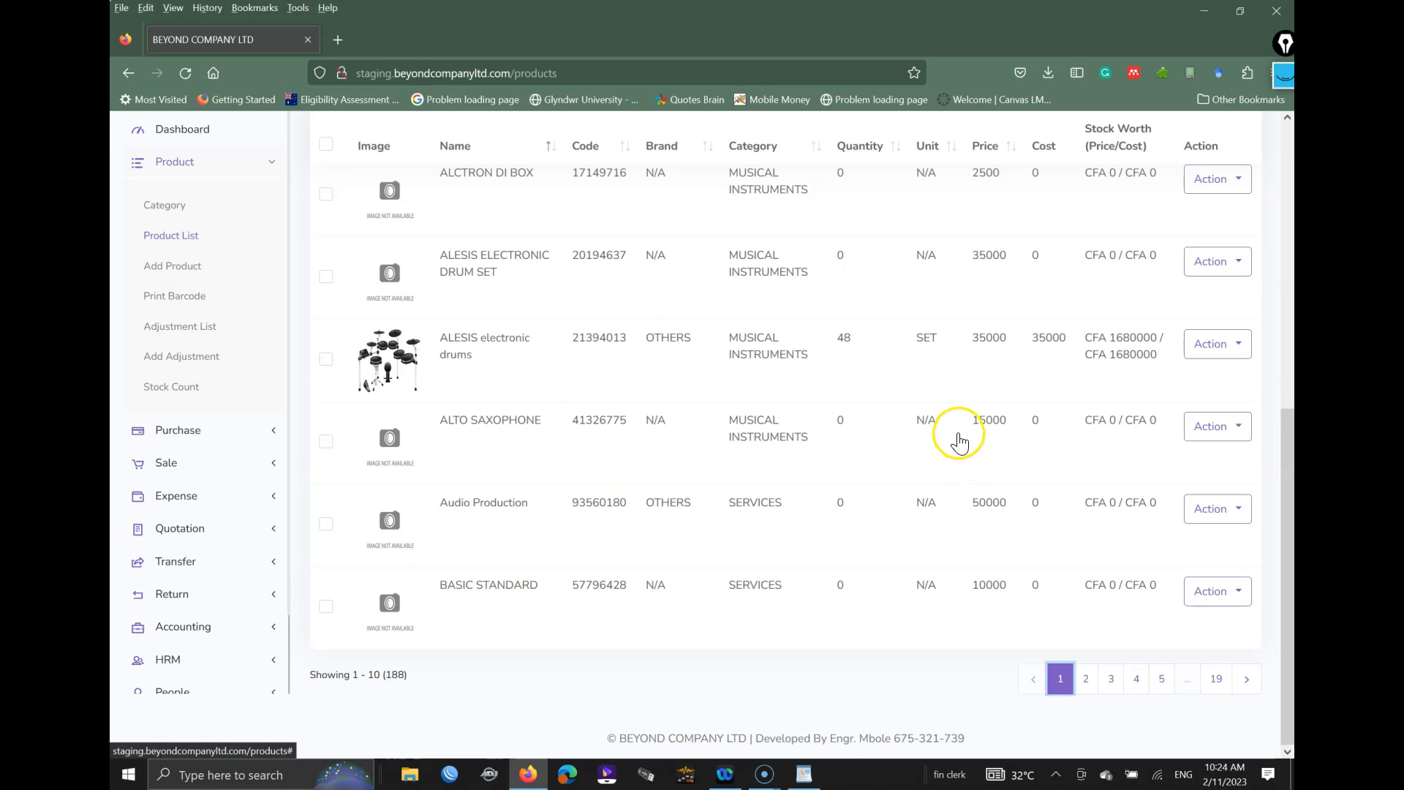
{"action": "scroll", "coordinate": [805, 381], "scroll_direction": "up", "scroll_amount": 5}
{"action": "scroll", "coordinate": [800, 394], "scroll_direction": "down", "scroll_amount": 4}
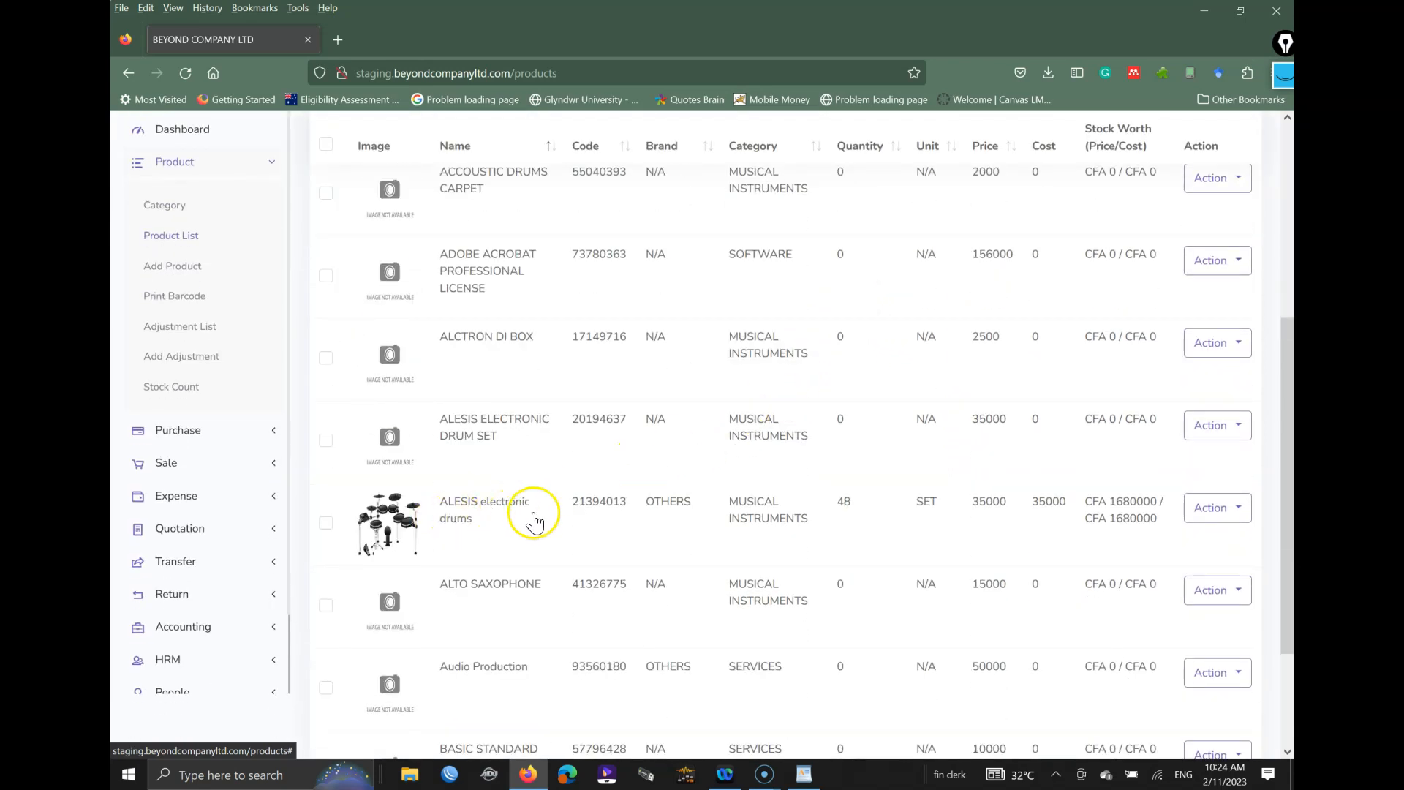
{"action": "left_click", "coordinate": [491, 509]}
{"action": "scroll", "coordinate": [730, 388], "scroll_direction": "down", "scroll_amount": 2}
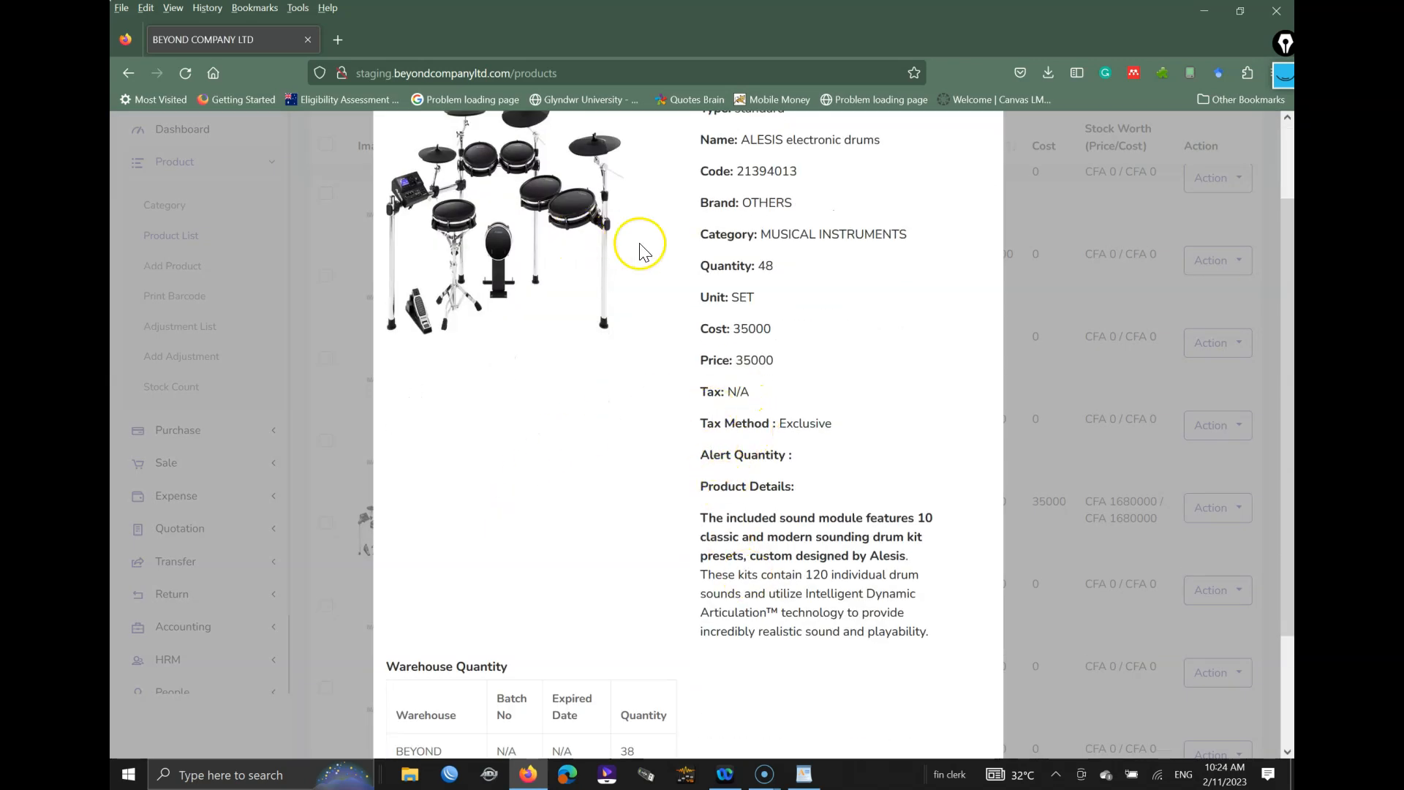
{"action": "scroll", "coordinate": [732, 475], "scroll_direction": "down", "scroll_amount": 3}
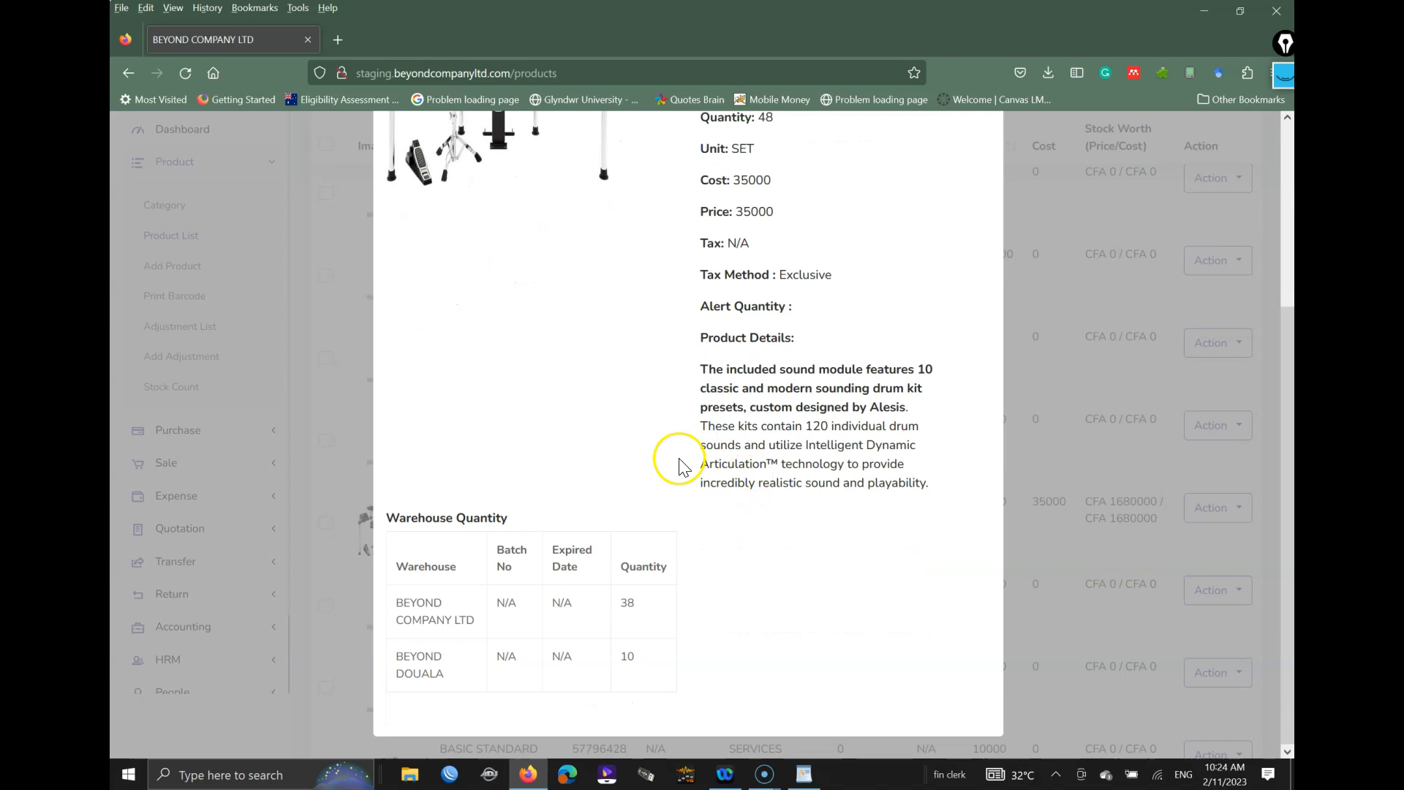
{"action": "left_click_drag", "start_coordinate": [698, 368], "coordinate": [910, 464]}
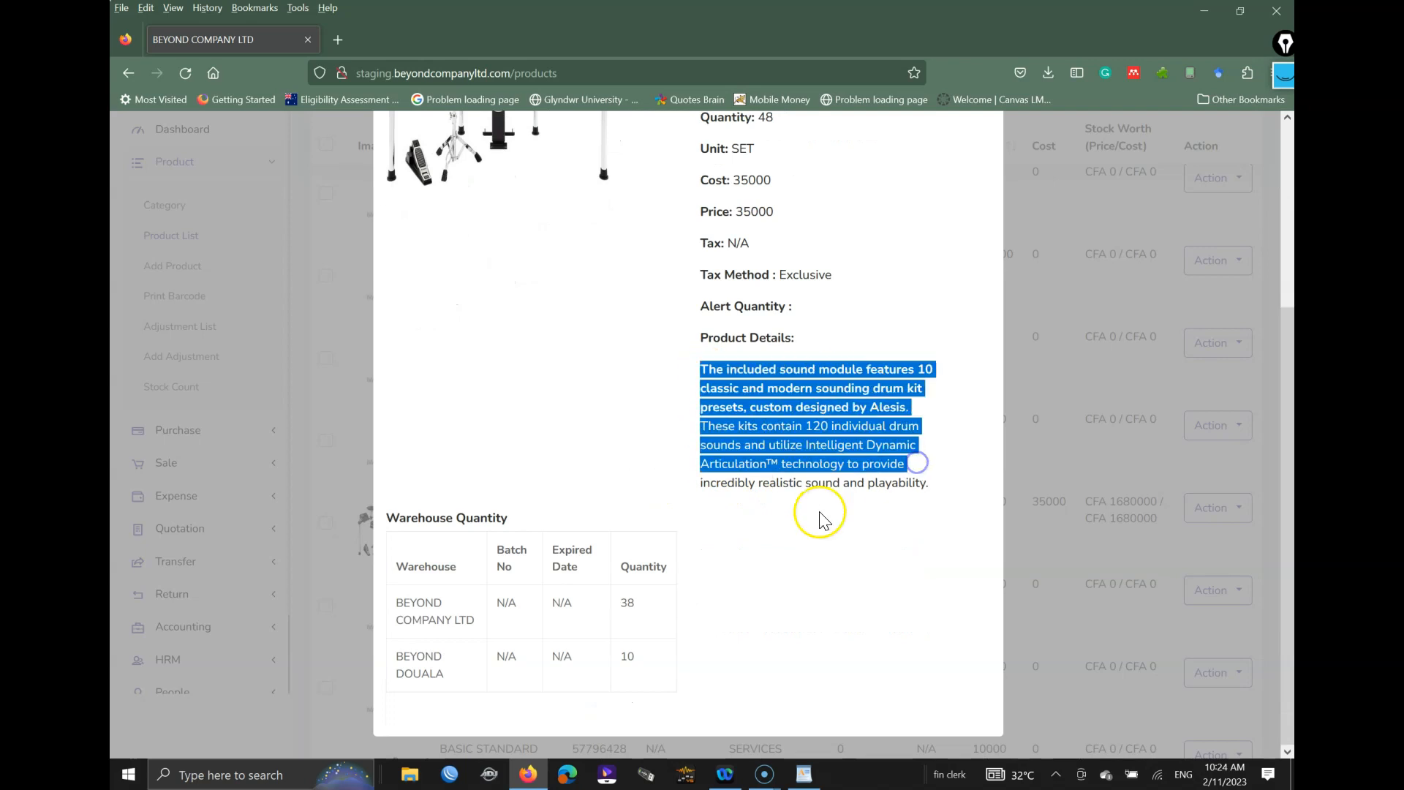
{"action": "scroll", "coordinate": [806, 449], "scroll_direction": "up", "scroll_amount": 5}
{"action": "left_click", "coordinate": [980, 159]}
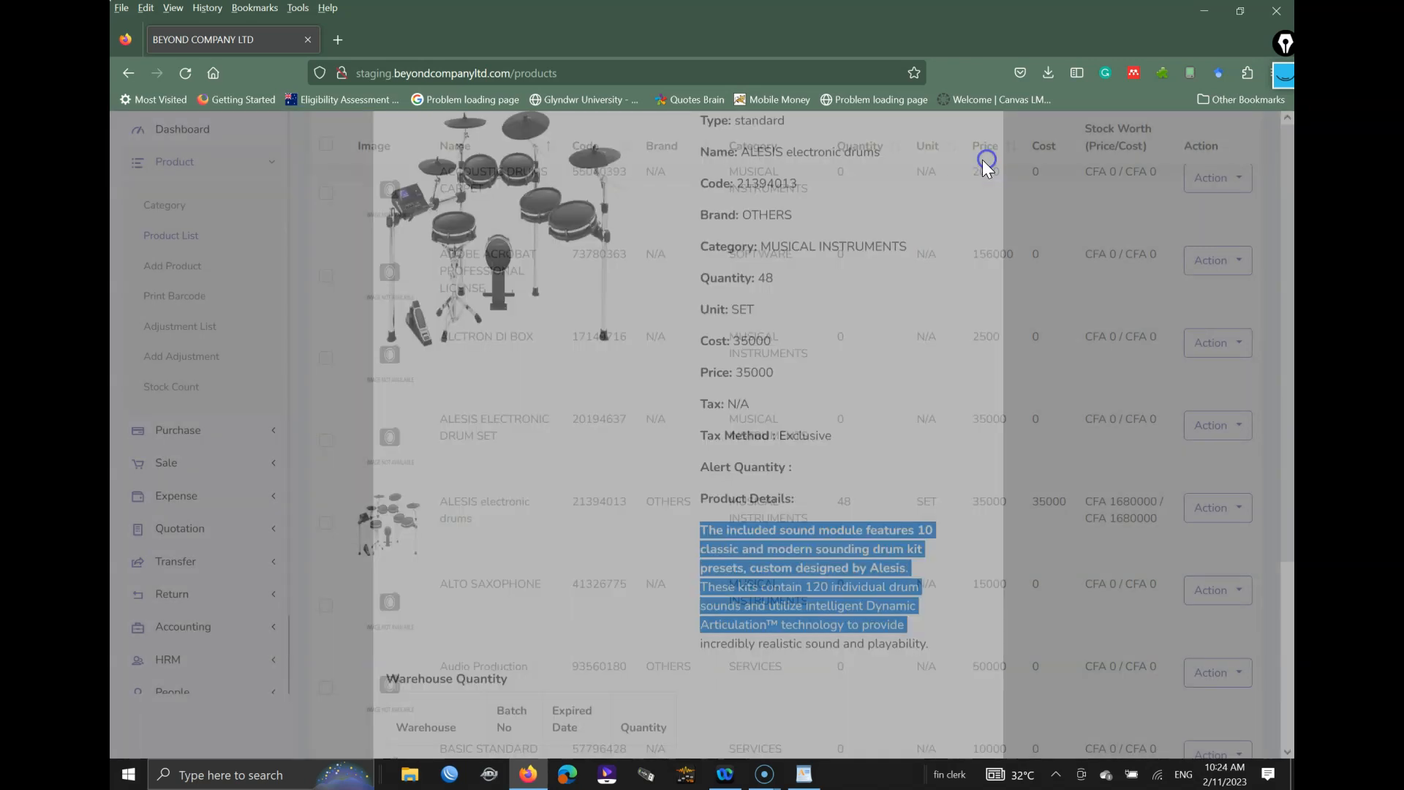
{"action": "scroll", "coordinate": [775, 322], "scroll_direction": "up", "scroll_amount": 5}
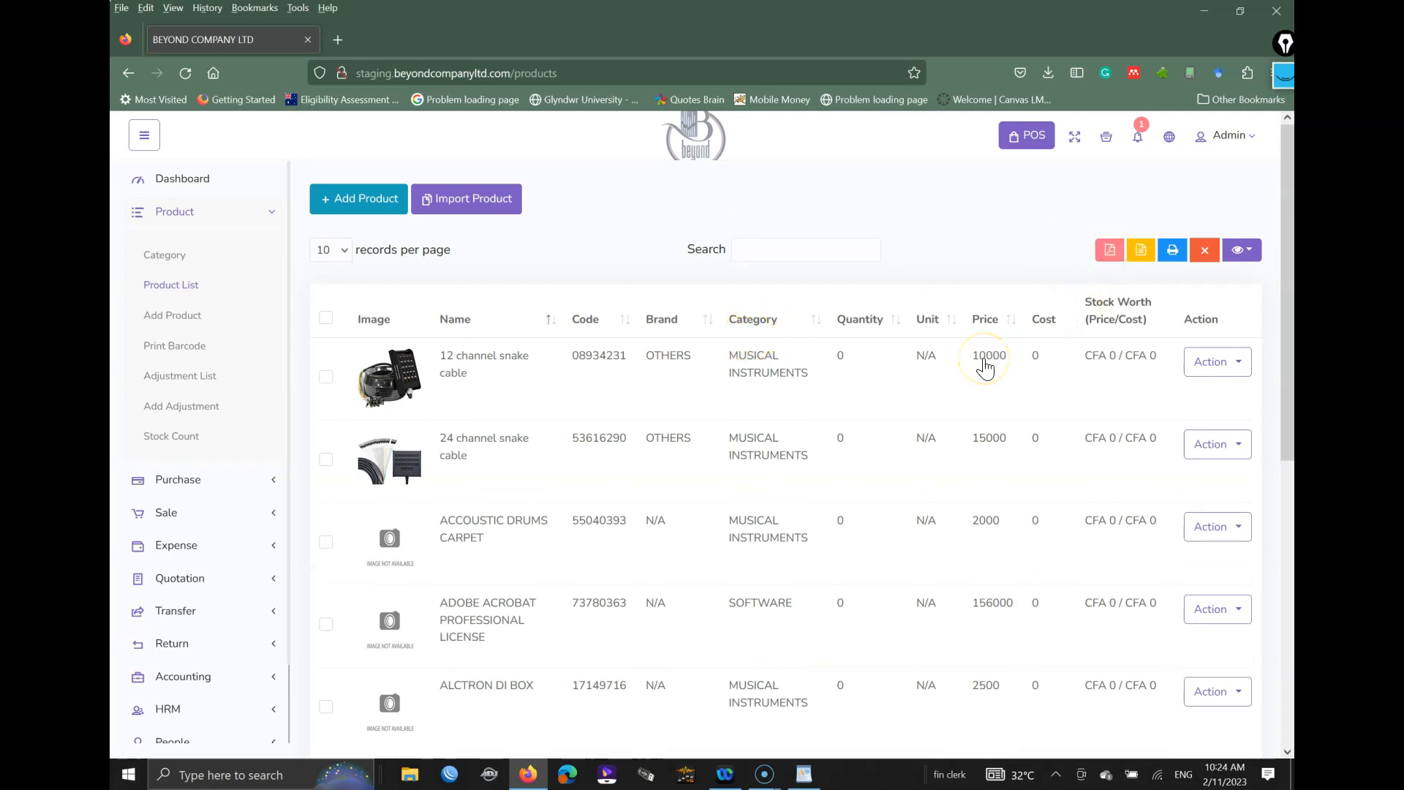
Step: Export the full product list to PDF, review the downloaded file, and close it
{"action": "key", "text": "ctrl+shift+3"}
{"action": "mouse_move", "coordinate": [1091, 267]}
{"action": "left_mouse_down"}
{"action": "mouse_move", "coordinate": [1119, 248]}
{"action": "mouse_move", "coordinate": [1140, 192]}
{"action": "mouse_move", "coordinate": [1143, 212]}
{"action": "mouse_move", "coordinate": [1175, 227]}
{"action": "mouse_move", "coordinate": [1243, 209]}
{"action": "left_mouse_up"}
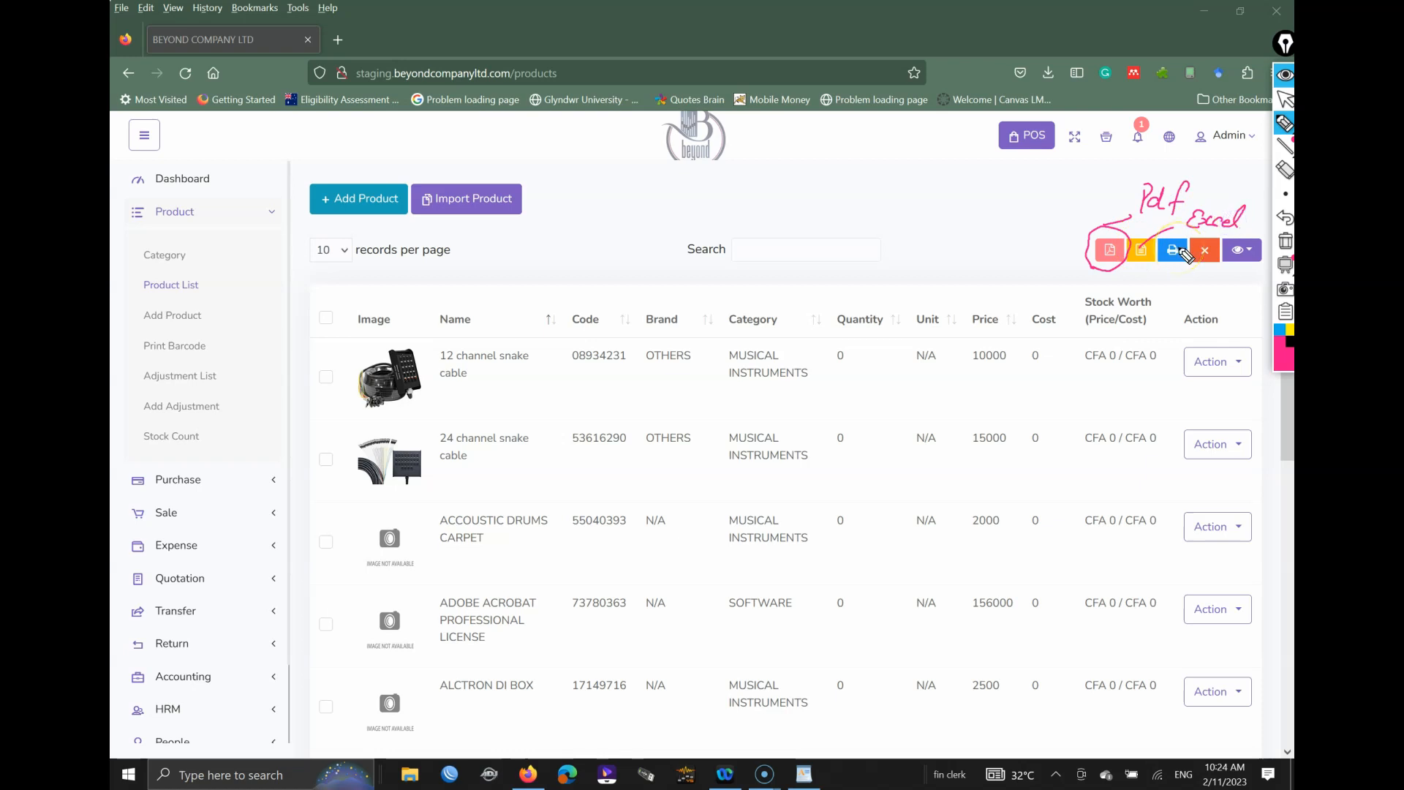
{"action": "left_click", "coordinate": [1285, 241]}
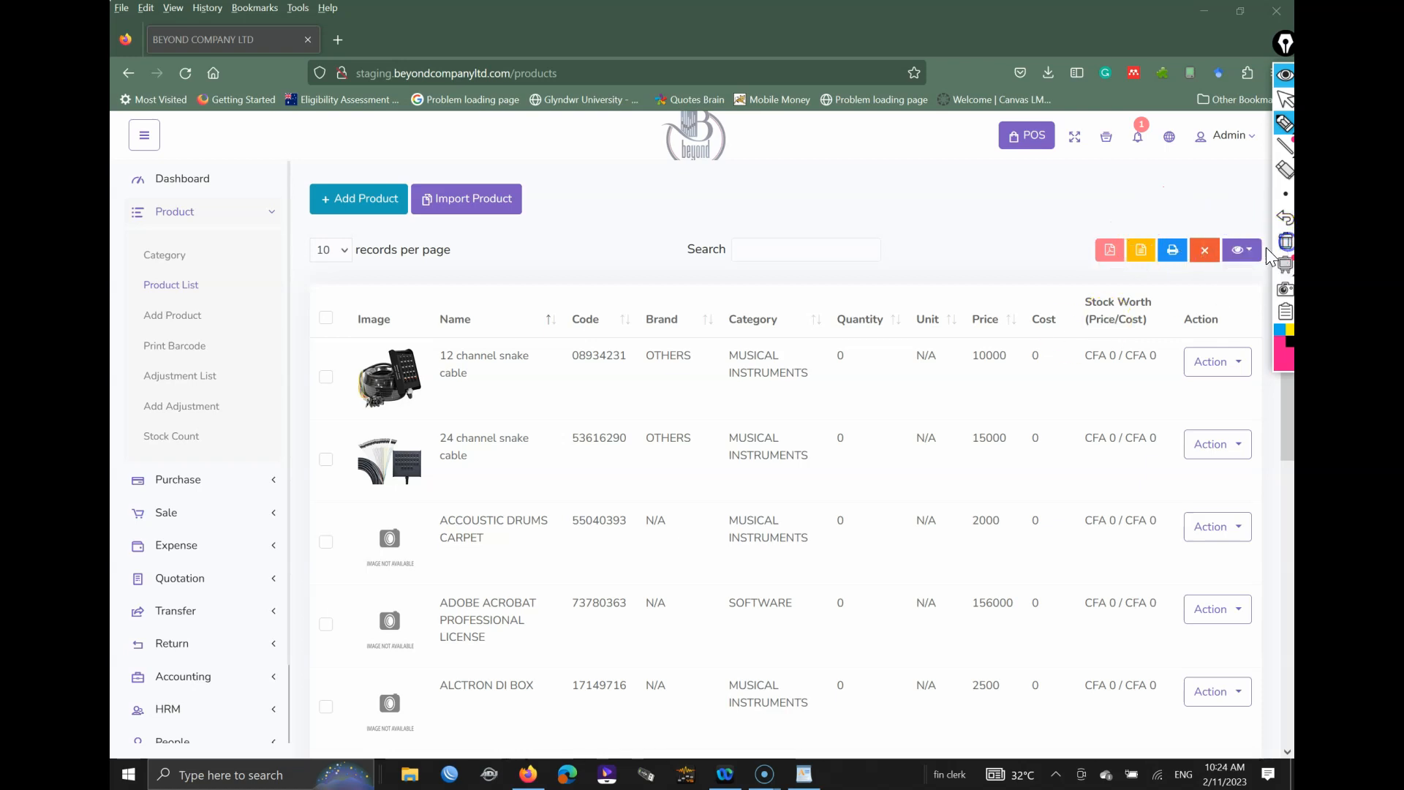
{"action": "left_click", "coordinate": [1110, 252]}
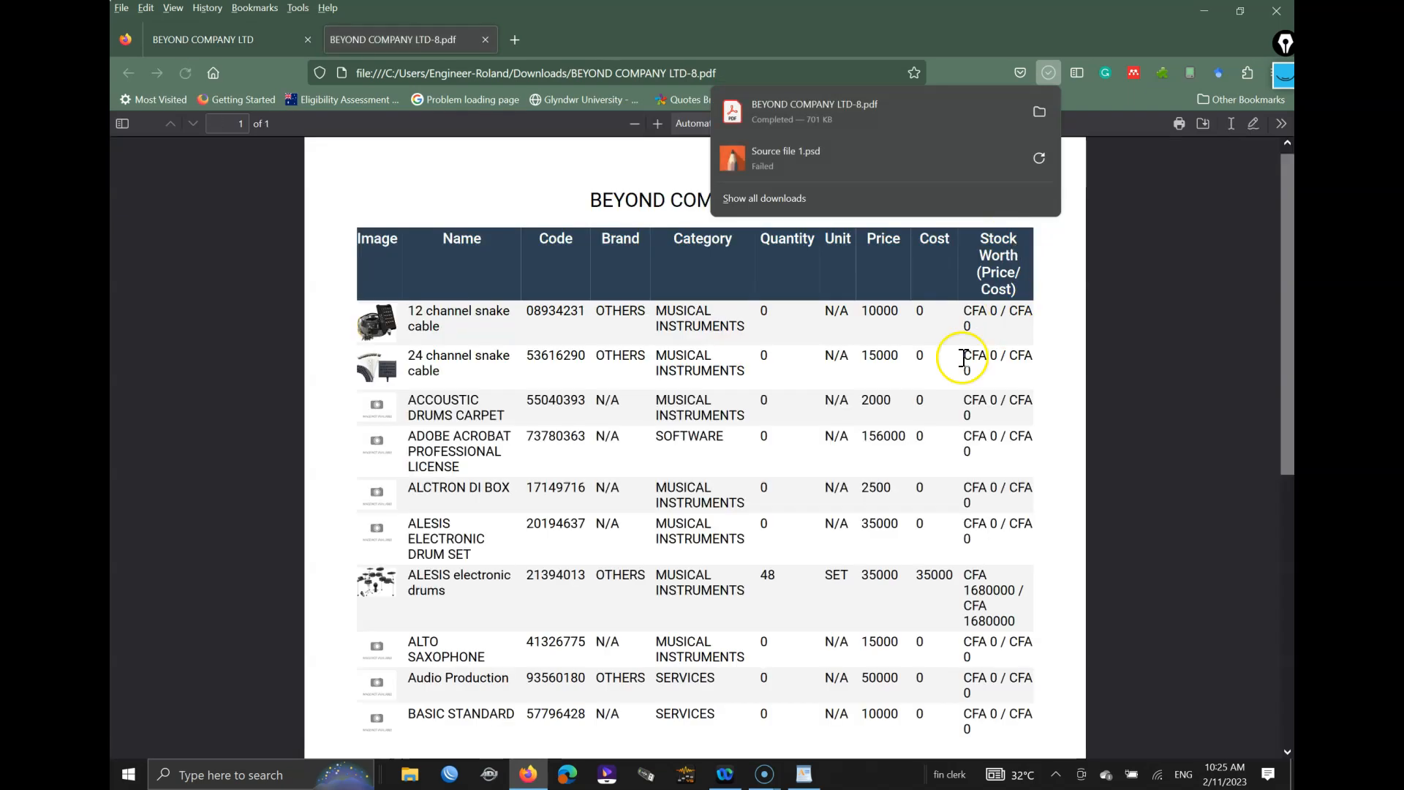
{"action": "left_click", "coordinate": [1068, 243]}
{"action": "scroll", "coordinate": [927, 348], "scroll_direction": "down", "scroll_amount": 1}
{"action": "scroll", "coordinate": [927, 348], "scroll_direction": "down", "scroll_amount": 5}
{"action": "scroll", "coordinate": [928, 348], "scroll_direction": "up", "scroll_amount": 6}
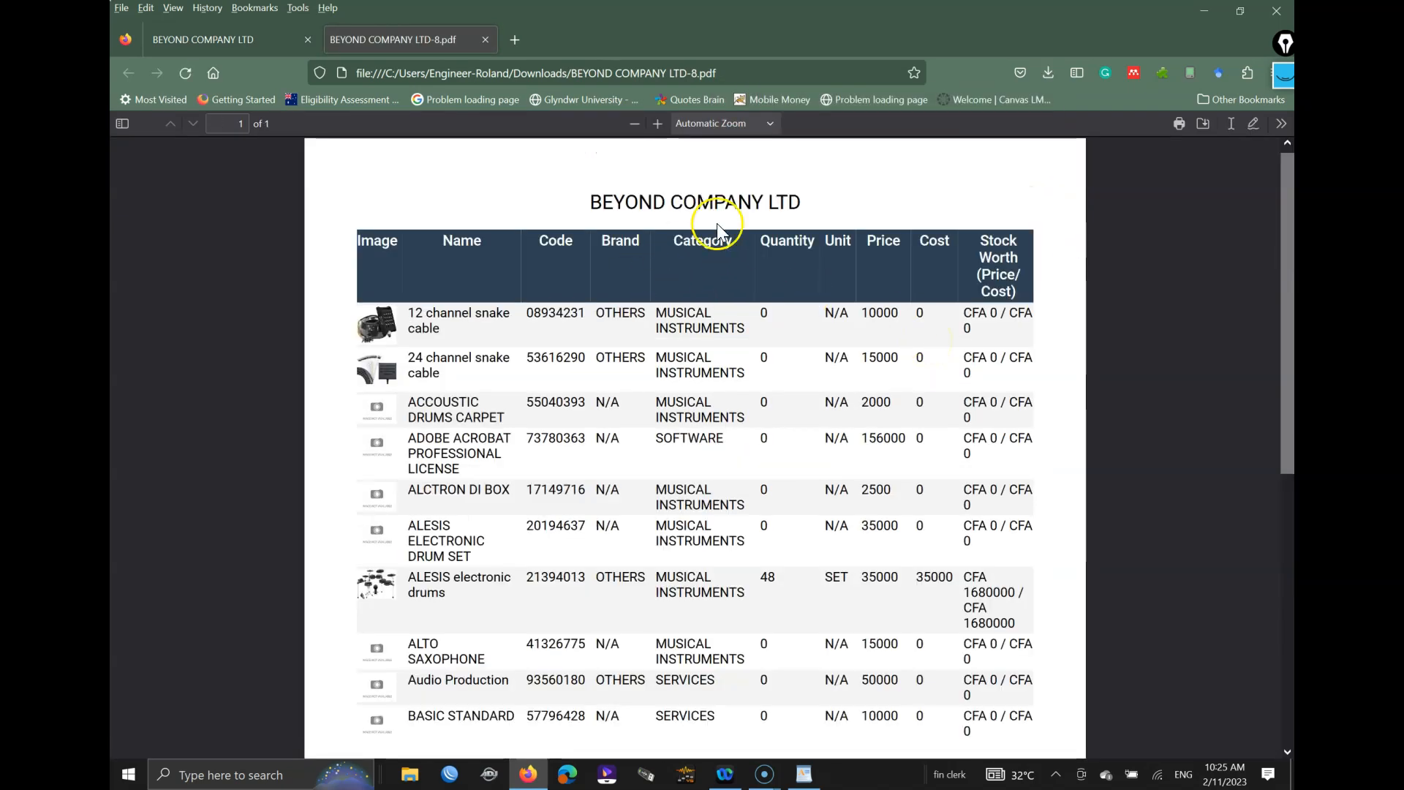
{"action": "left_click", "coordinate": [236, 37]}
{"action": "left_click", "coordinate": [410, 43]}
{"action": "left_click", "coordinate": [485, 39]}
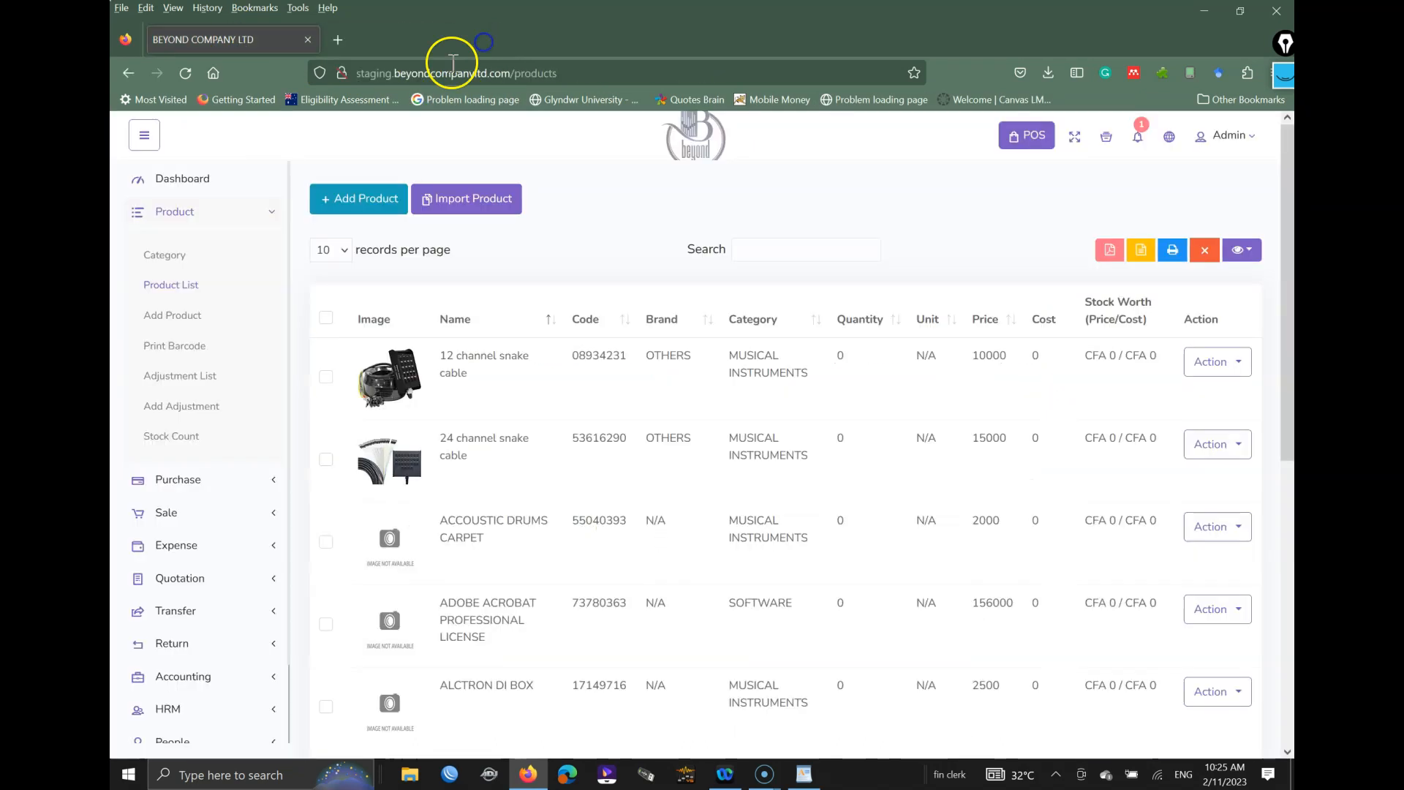
Step: Start a CSV export and cancel the save dialog for BEYOND COMPANY LTD.csv
{"action": "left_click", "coordinate": [1145, 249]}
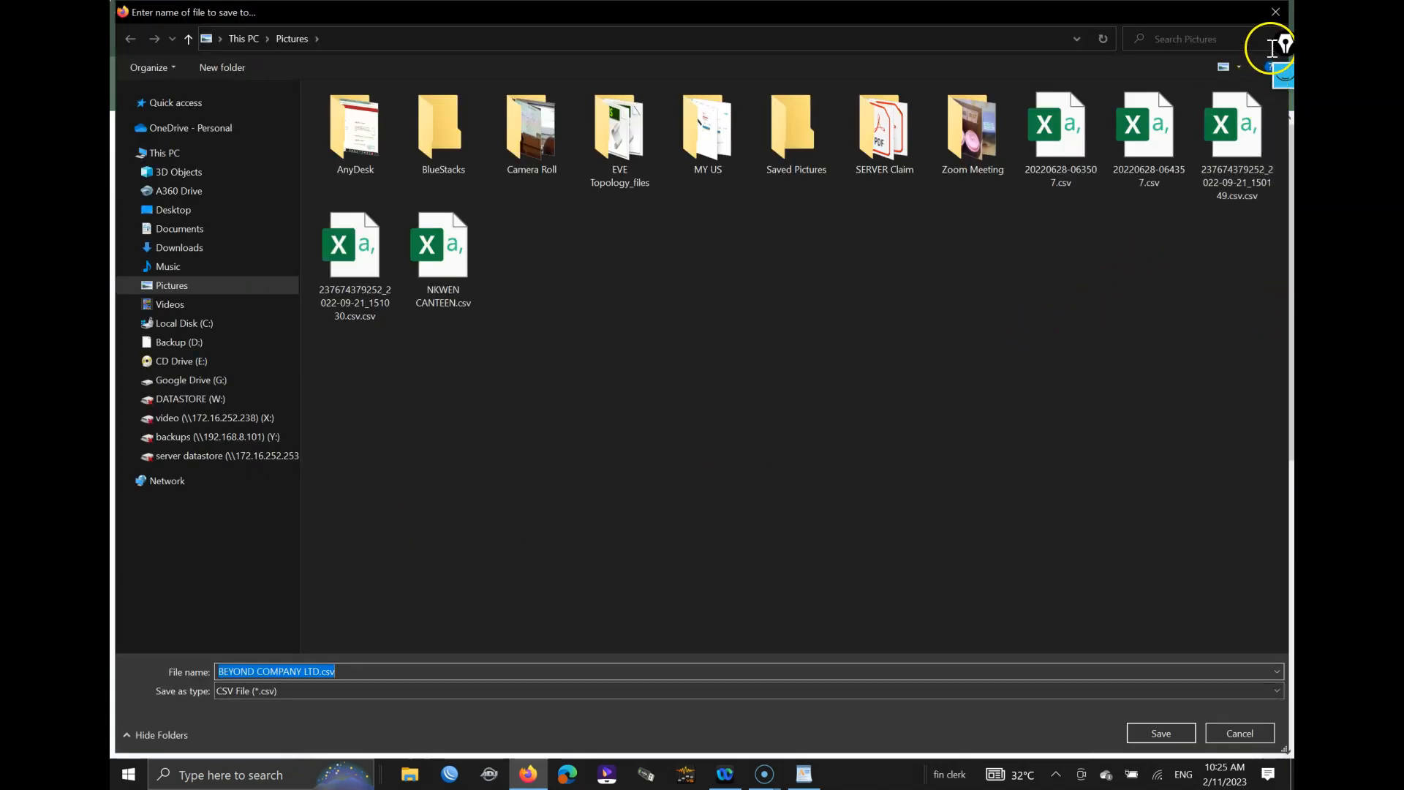
{"action": "left_click", "coordinate": [1276, 11]}
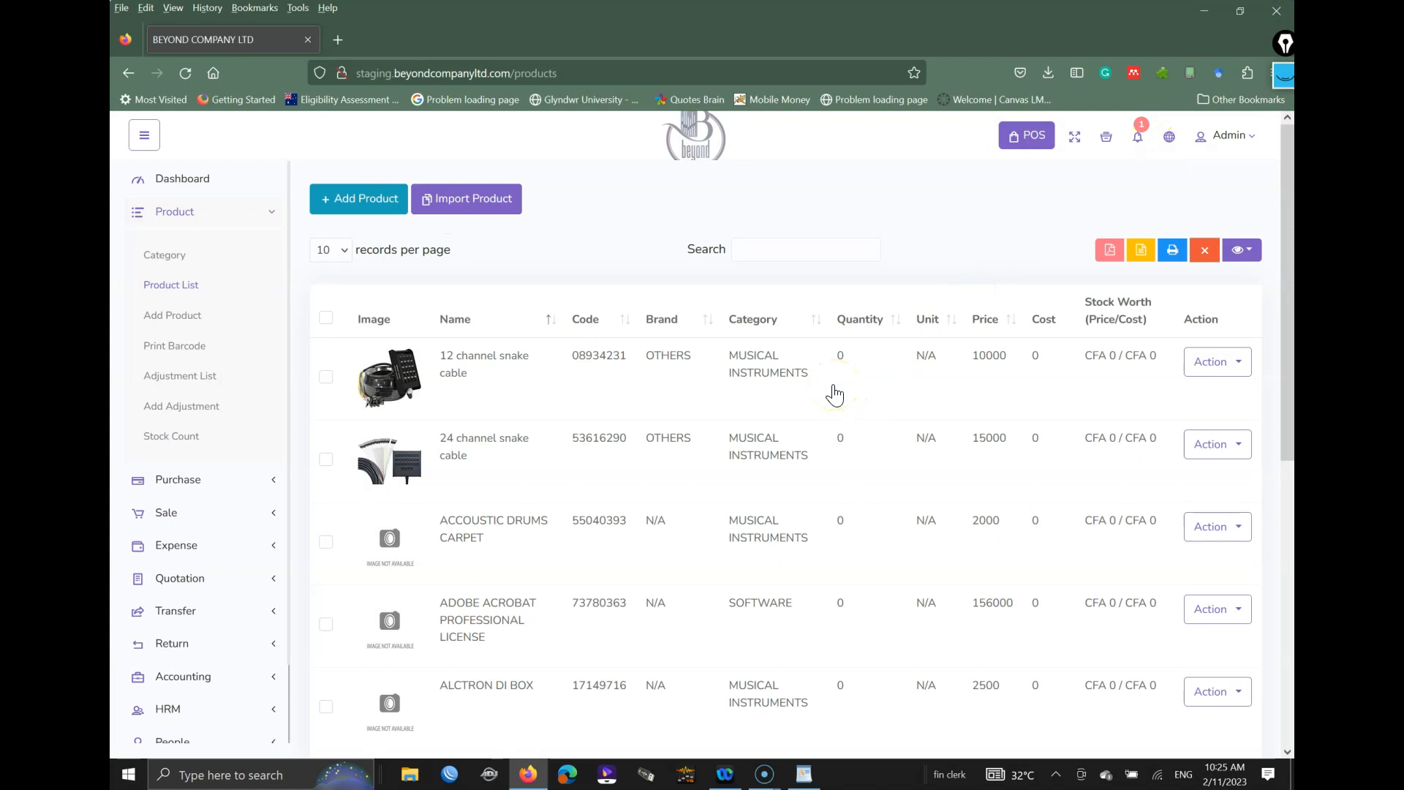
{"action": "left_click", "coordinate": [889, 421]}
Step: Draw a quick pen annotation on screen, then clear it and put the drawing tool away
{"action": "key", "text": "ctrl+shift+1"}
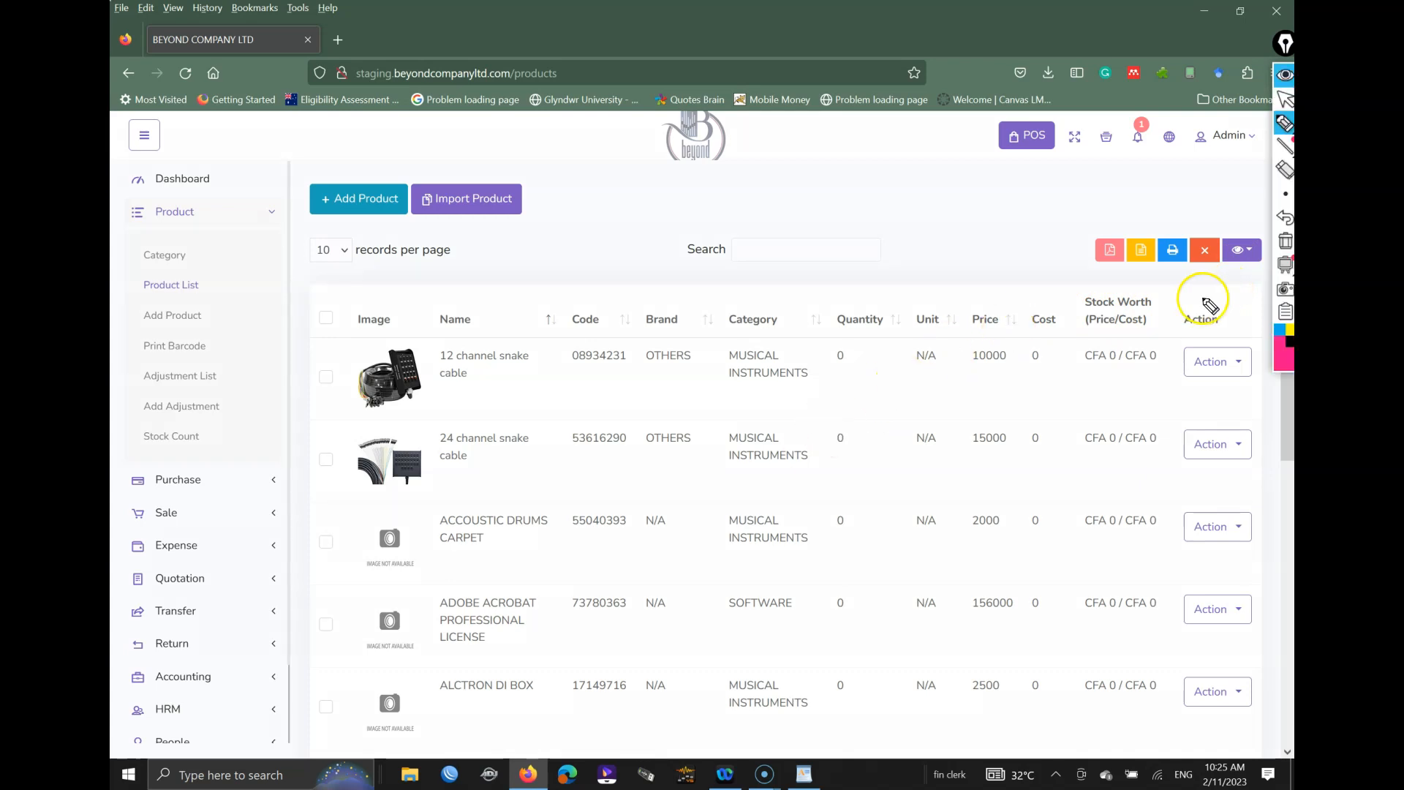
{"action": "left_click_drag", "start_coordinate": [1222, 268], "coordinate": [1239, 275]}
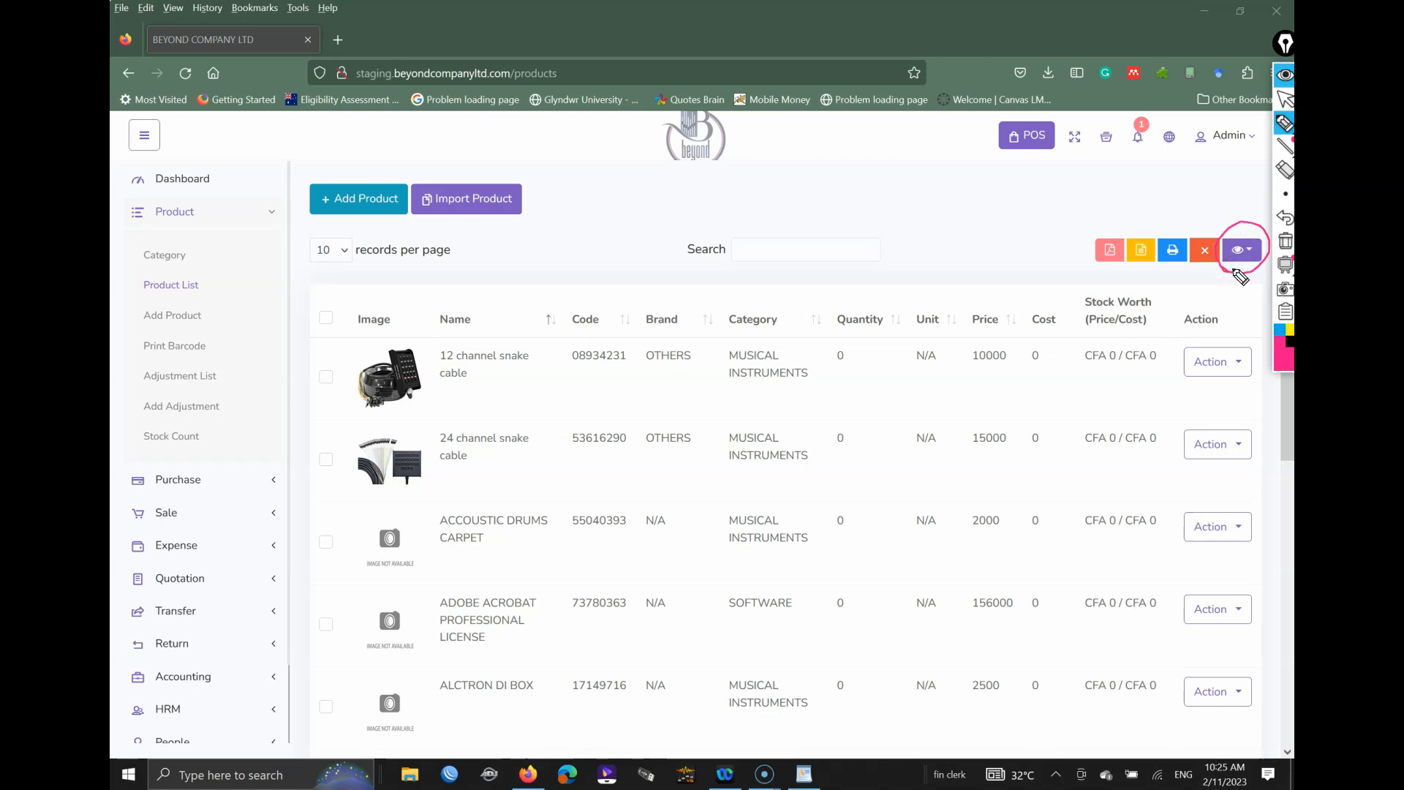
{"action": "left_click", "coordinate": [1280, 246]}
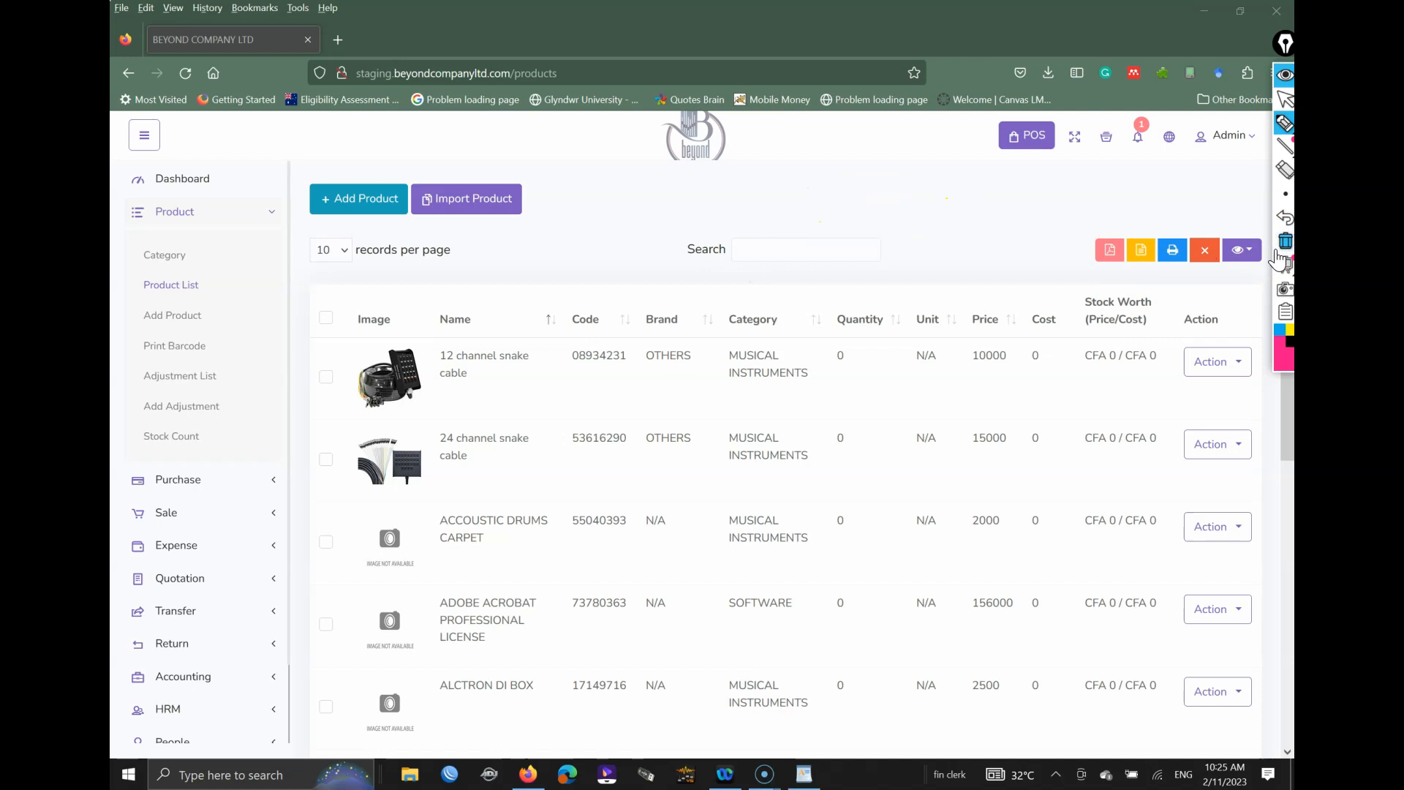
{"action": "left_click", "coordinate": [1285, 77]}
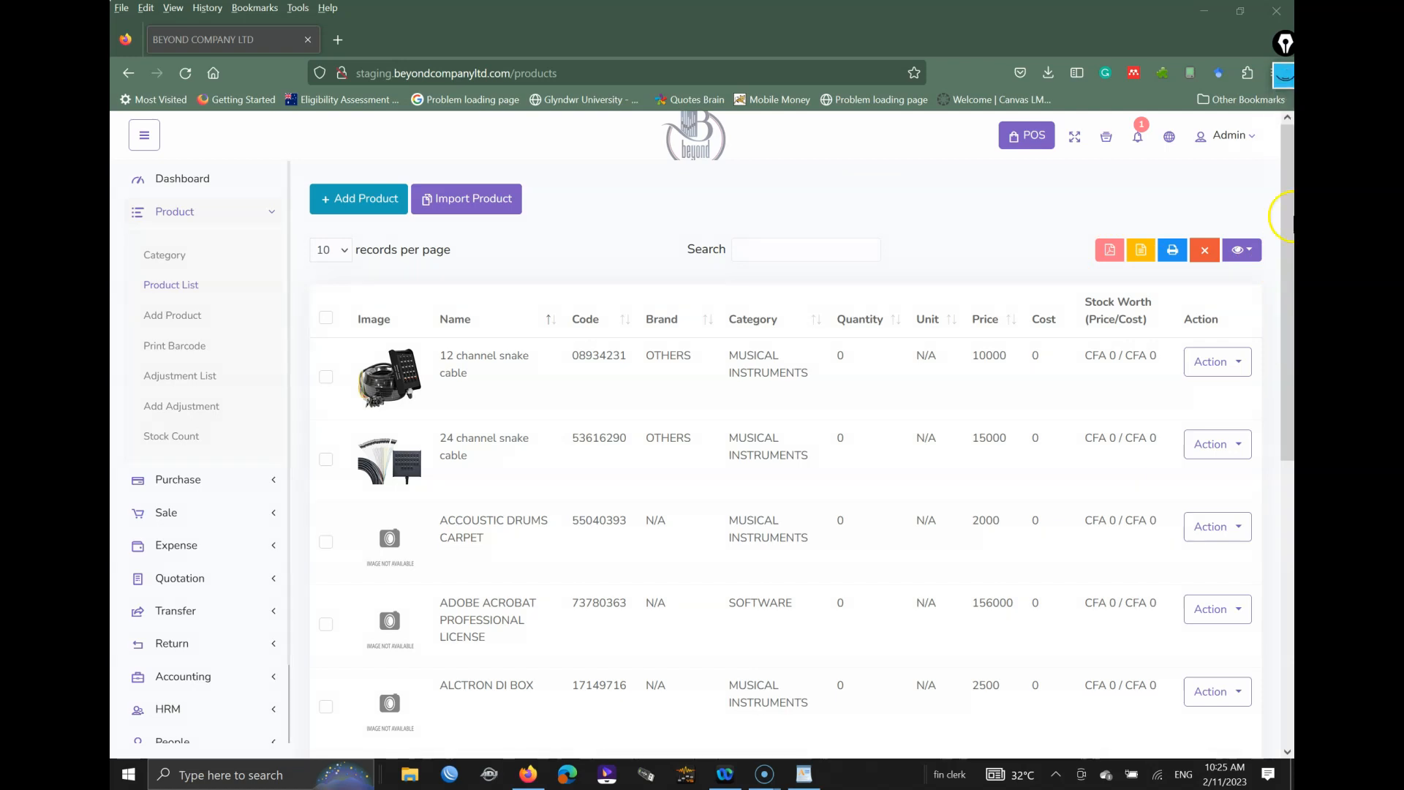
Step: Hide Action, Cost, Price, Unit, Quantity, Stock Worth, Category and Code columns, then export to PDF
{"action": "left_click", "coordinate": [1255, 258]}
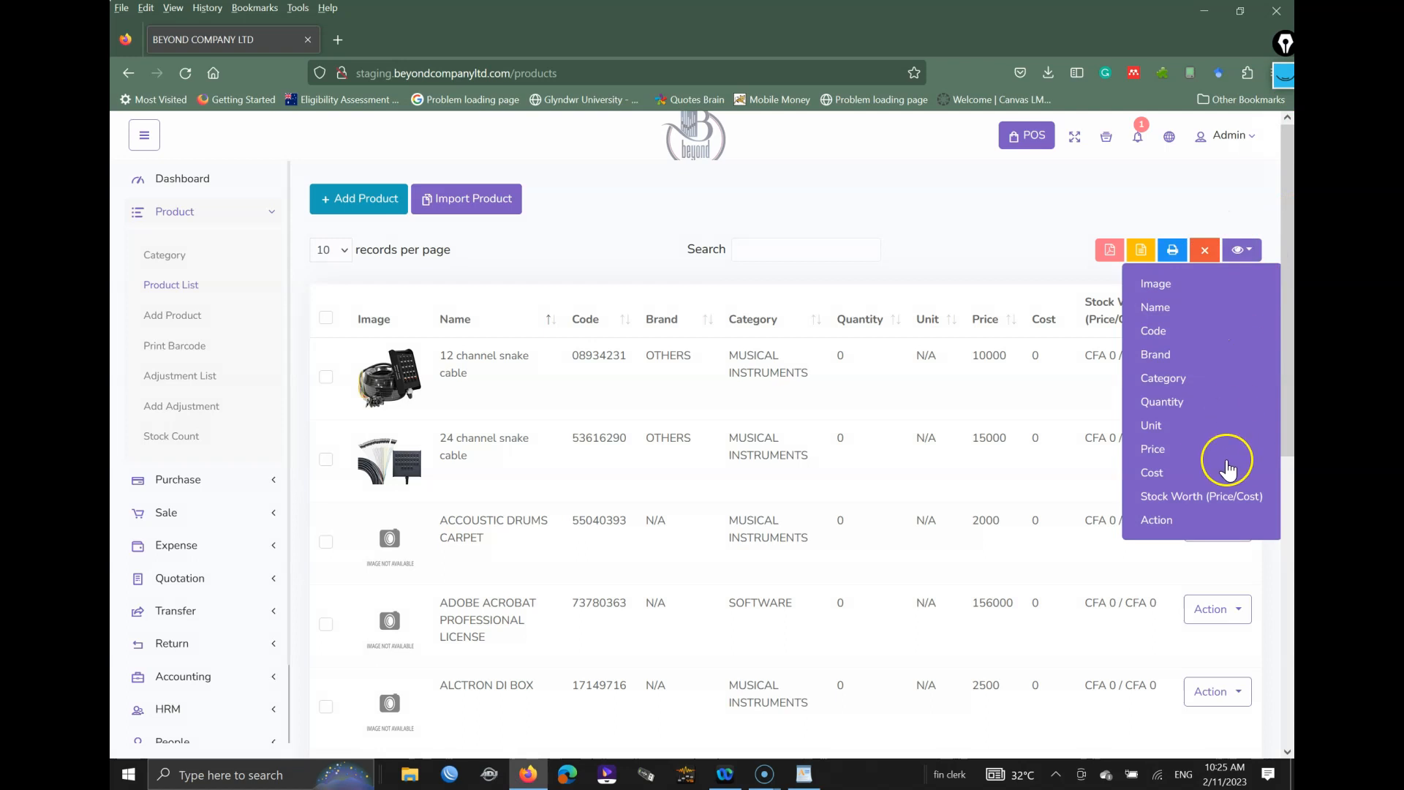
{"action": "left_click", "coordinate": [1196, 520]}
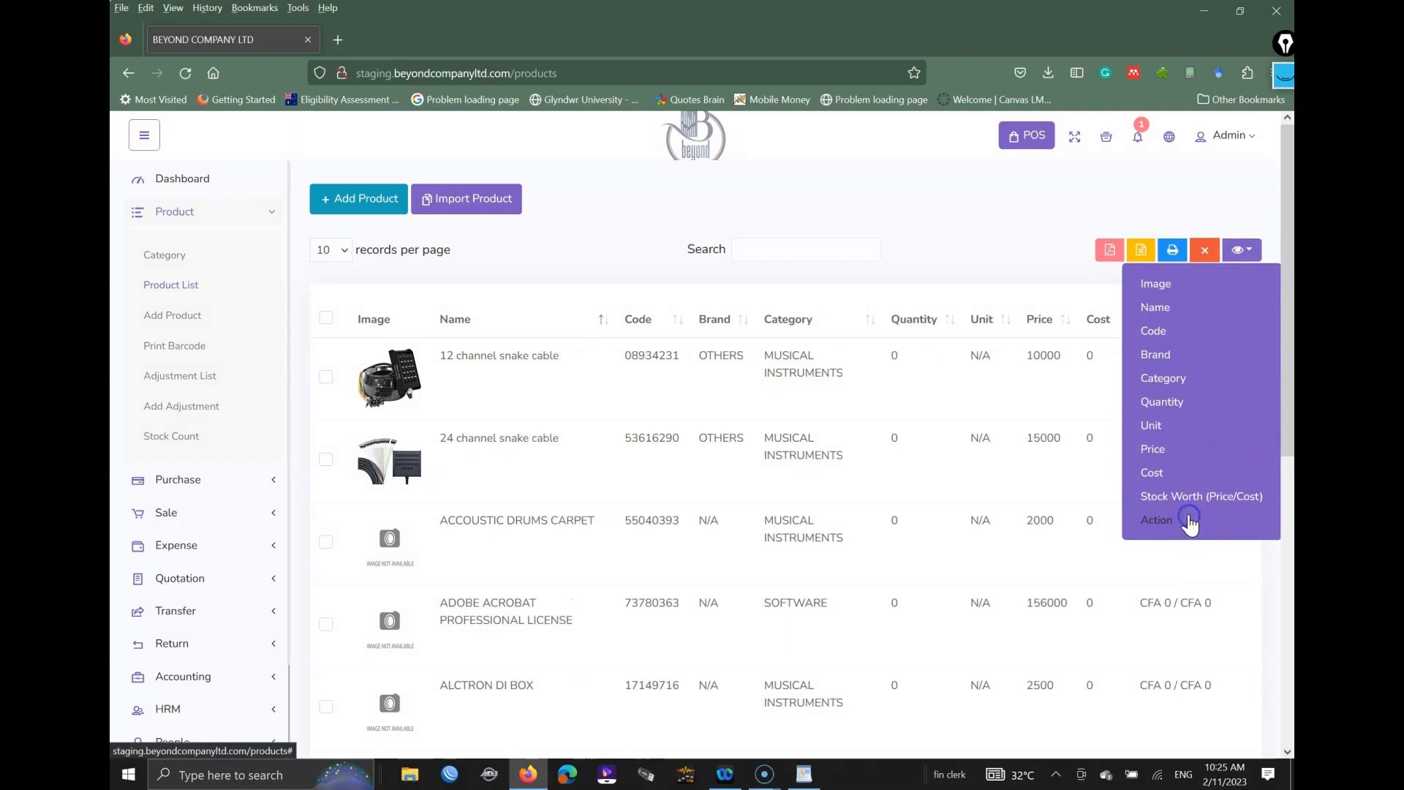
{"action": "left_click", "coordinate": [1159, 473]}
{"action": "left_click", "coordinate": [1155, 449]}
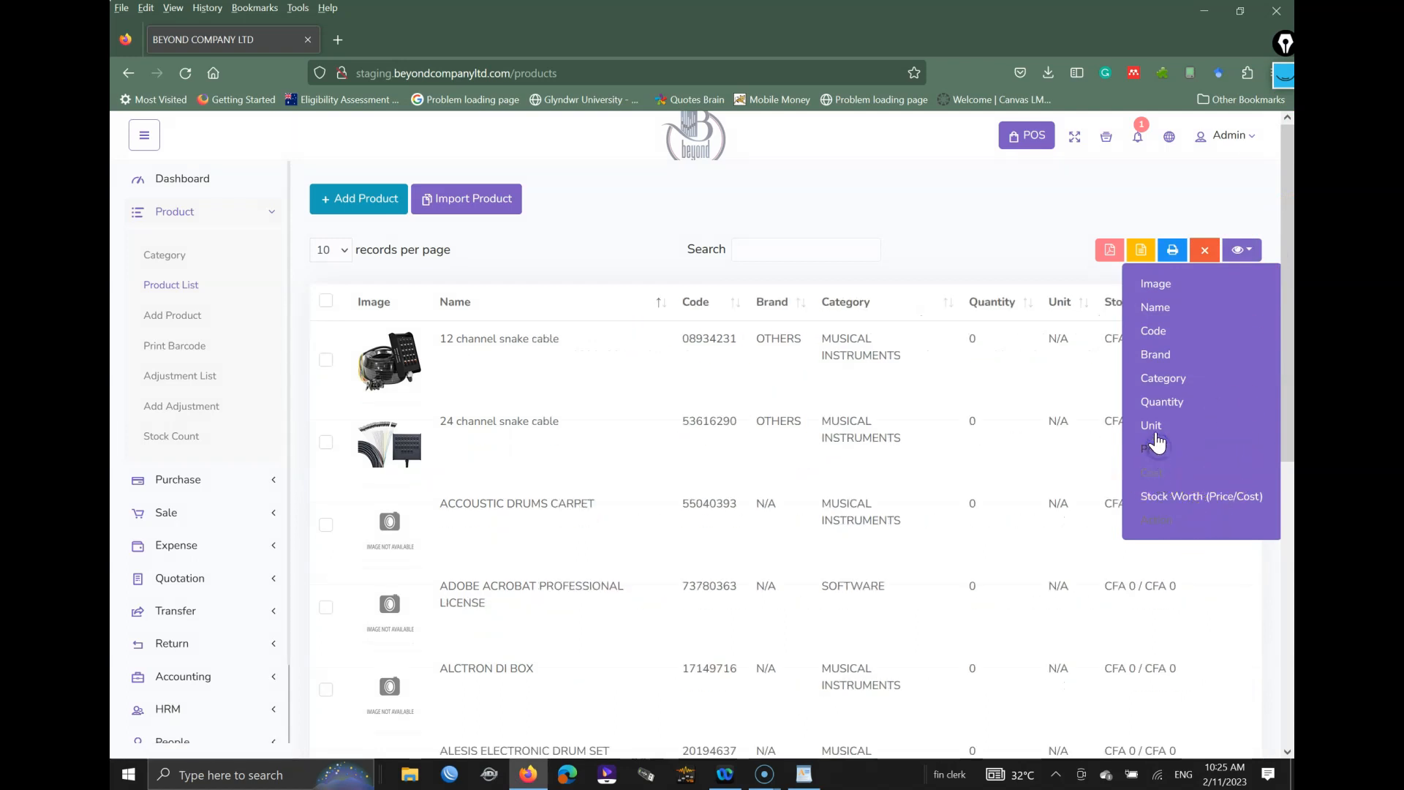
{"action": "left_click", "coordinate": [1154, 428]}
{"action": "left_click", "coordinate": [1163, 403]}
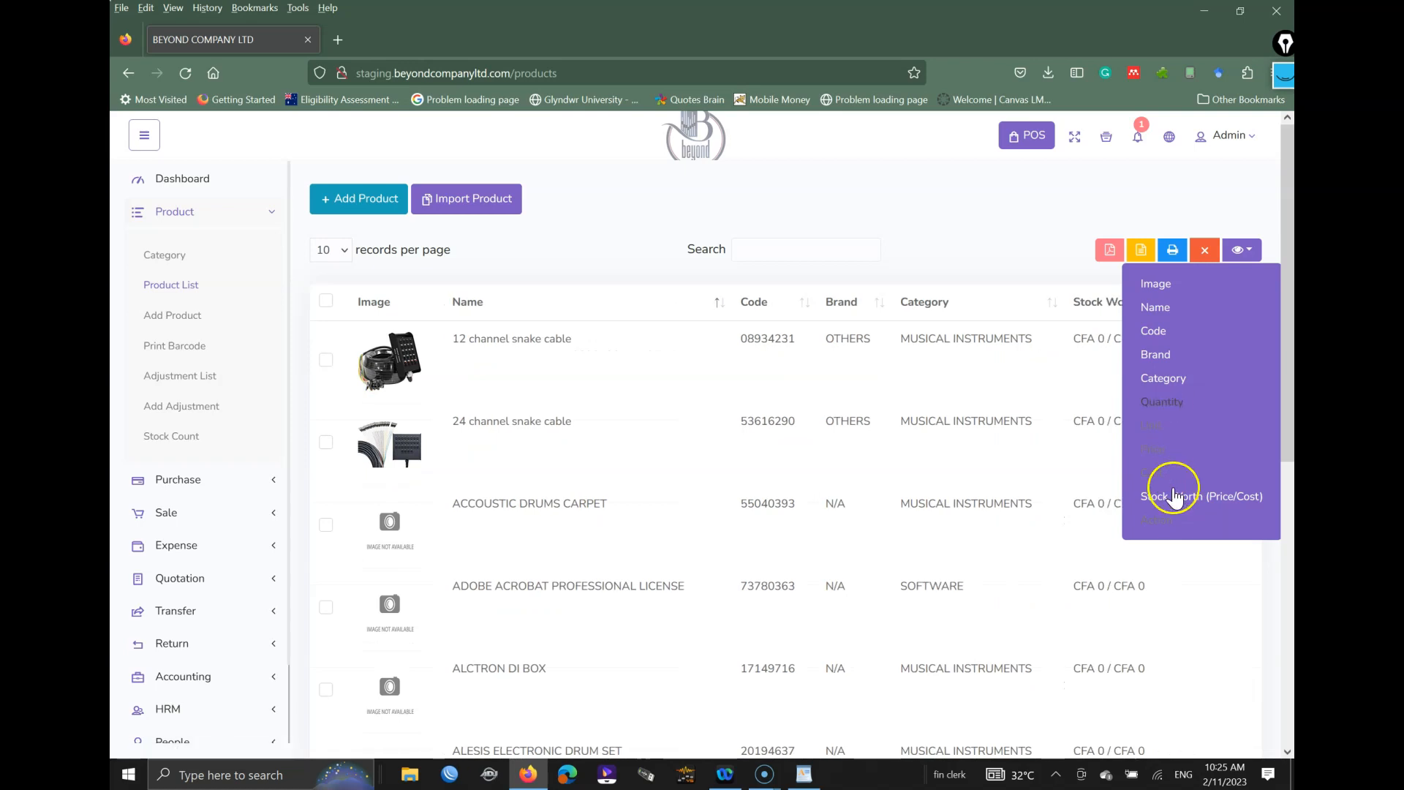
{"action": "left_click", "coordinate": [1181, 497]}
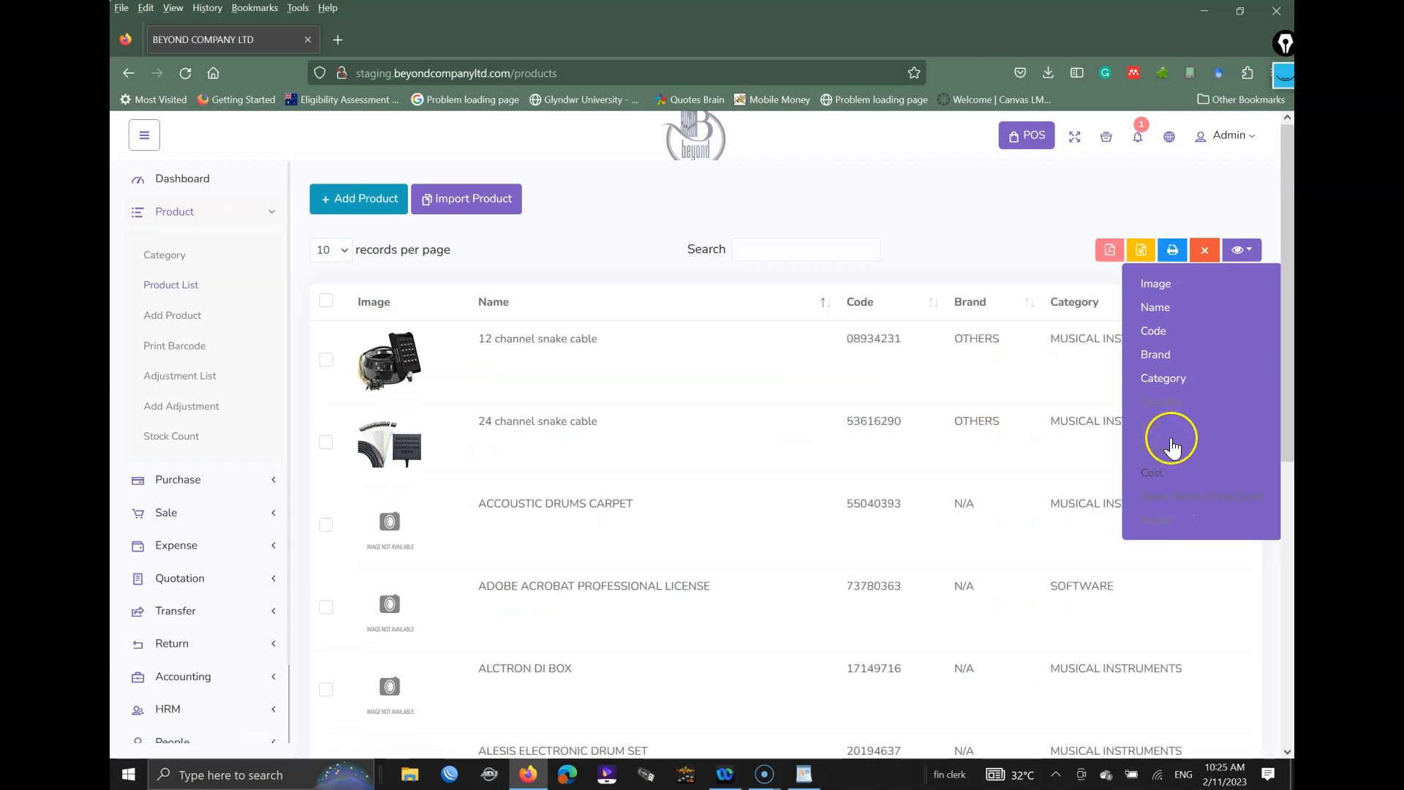
{"action": "left_click", "coordinate": [1163, 384]}
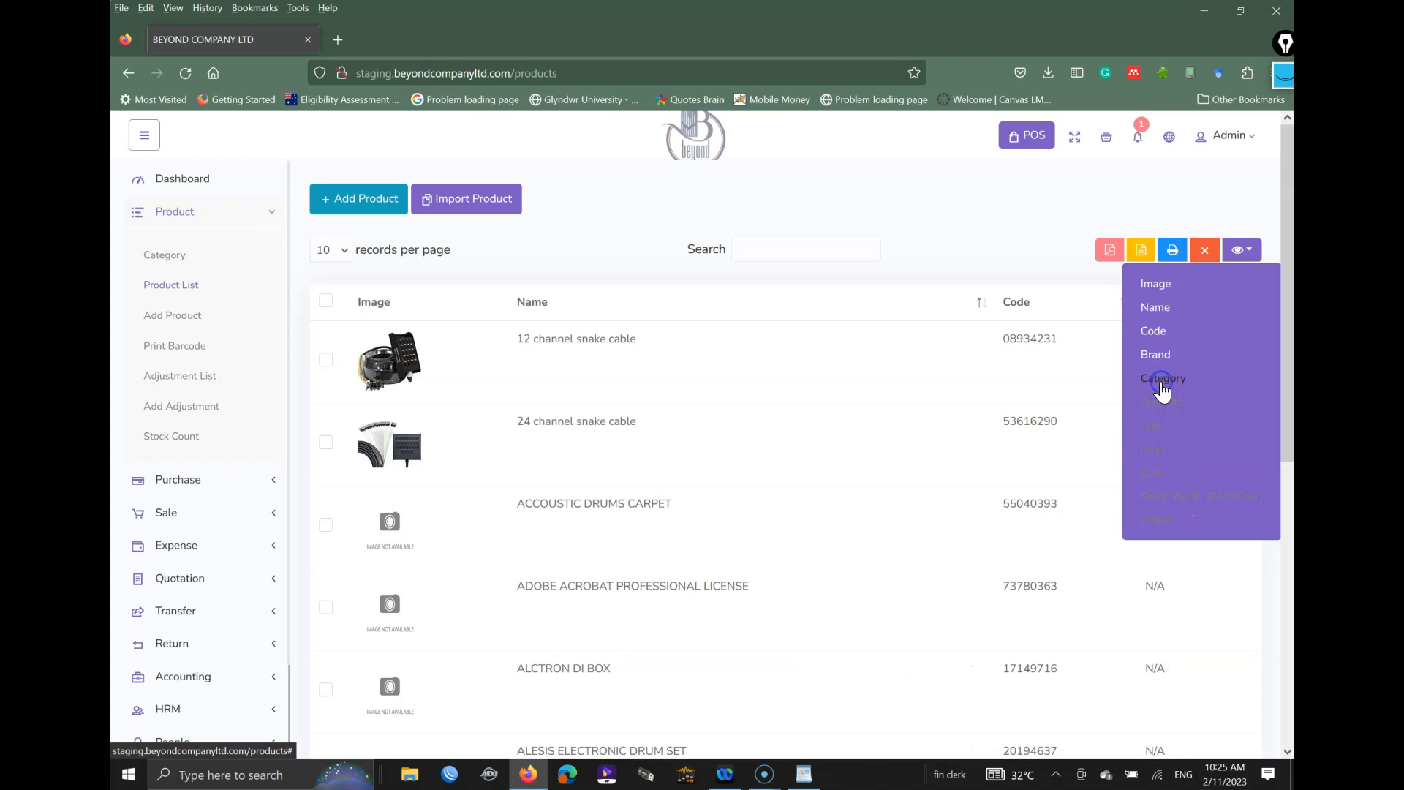
{"action": "left_click", "coordinate": [1157, 335]}
{"action": "left_click", "coordinate": [1158, 338]}
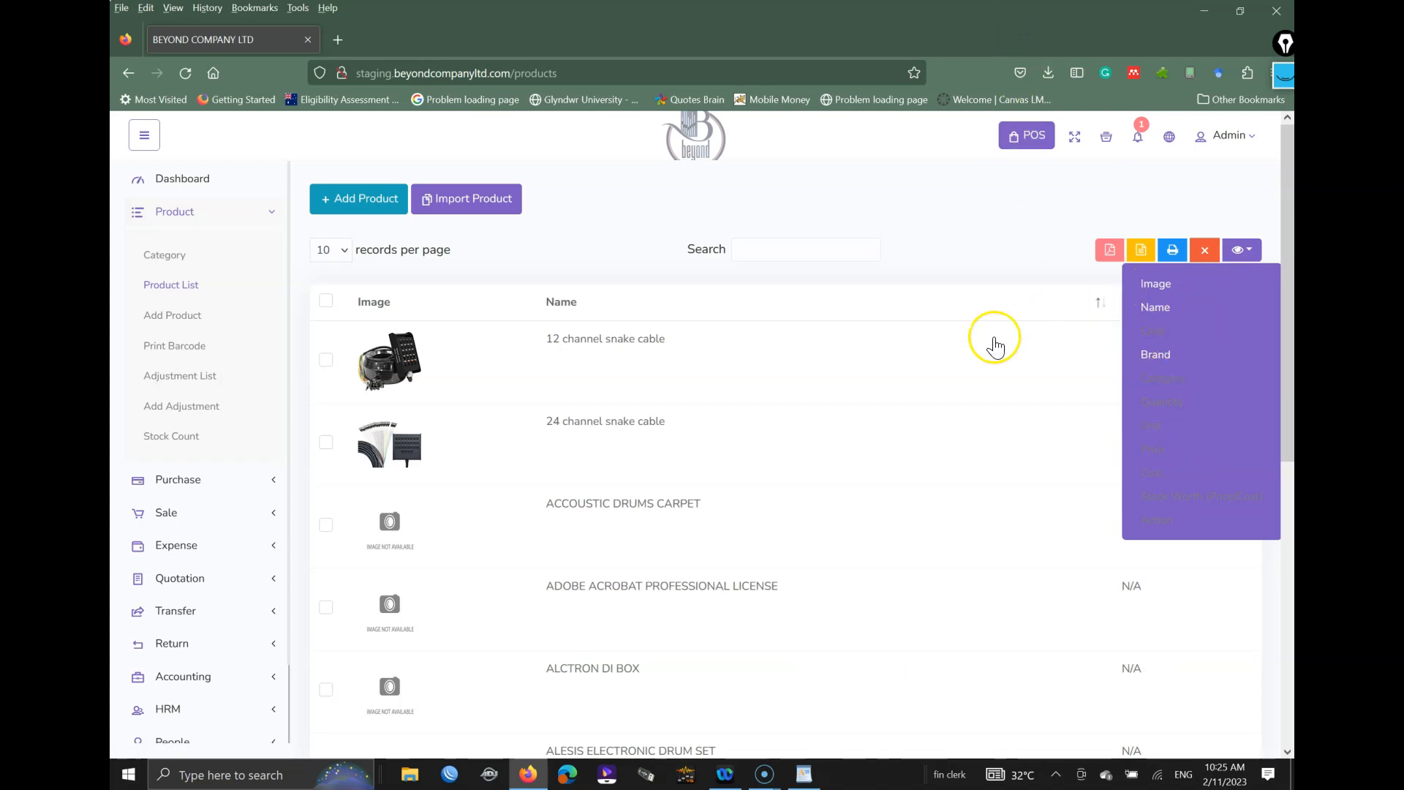
{"action": "left_click", "coordinate": [1109, 250]}
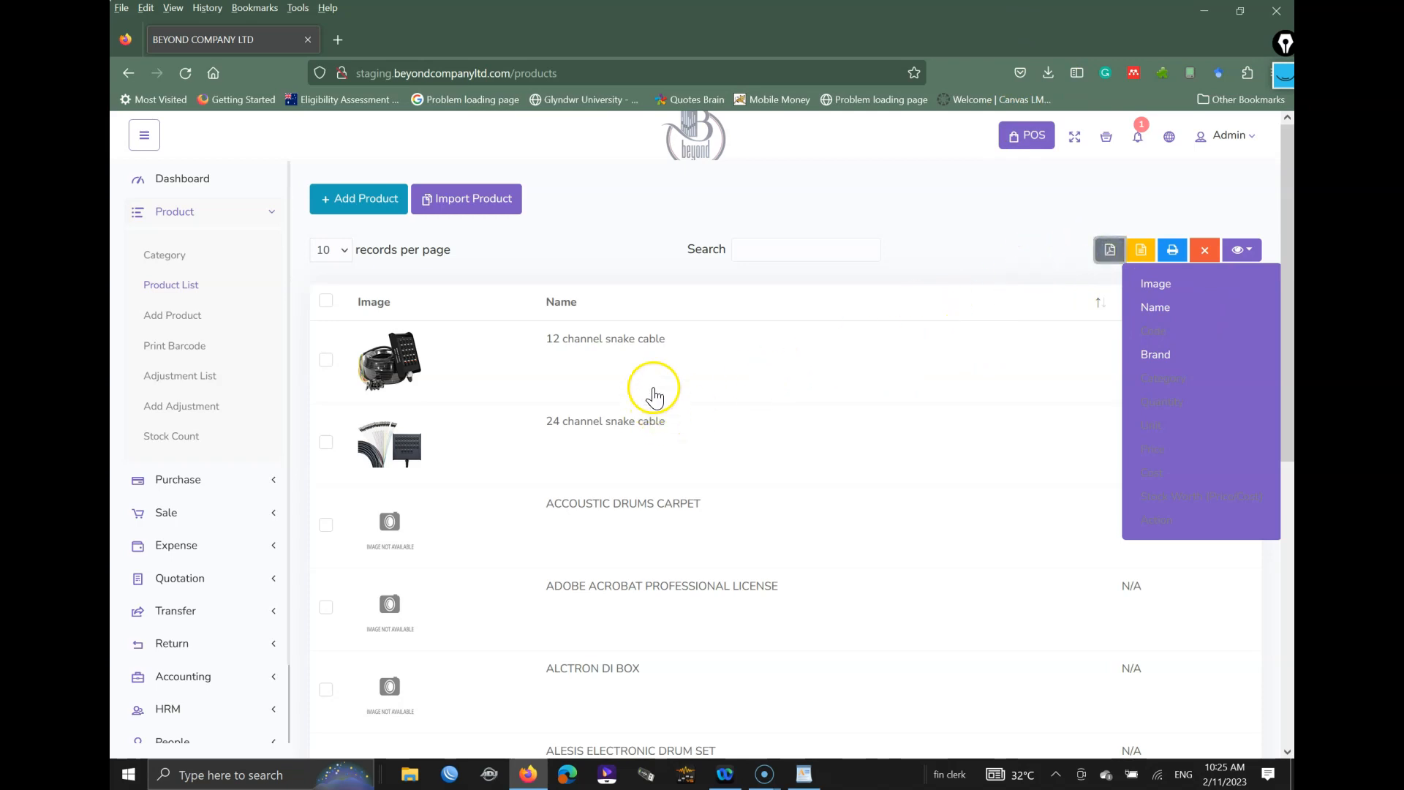
Step: Dismiss the column list and downloads panel, then close BEYOND COMPANY LTD-9.pdf after checking it
{"action": "left_click", "coordinate": [749, 328]}
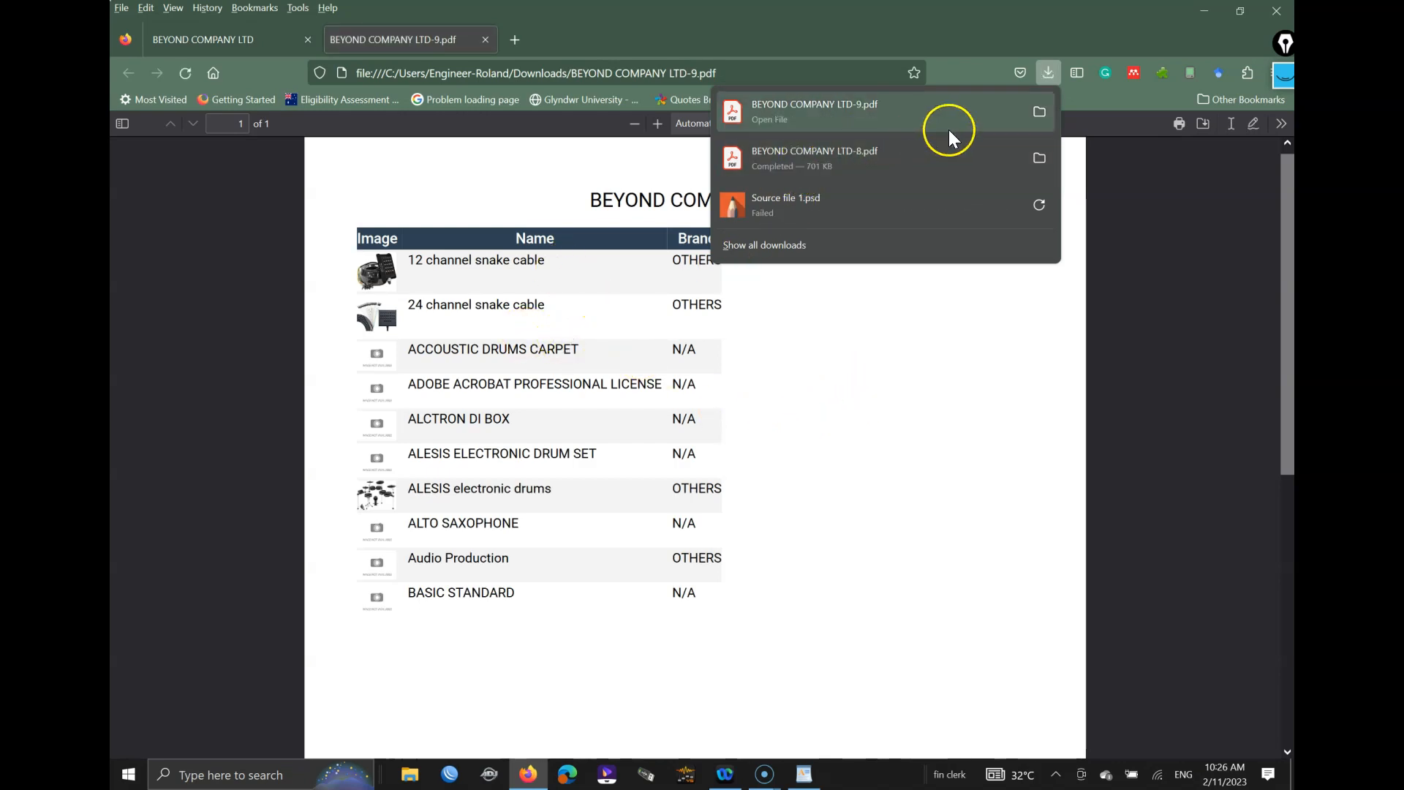
{"action": "left_click", "coordinate": [837, 39]}
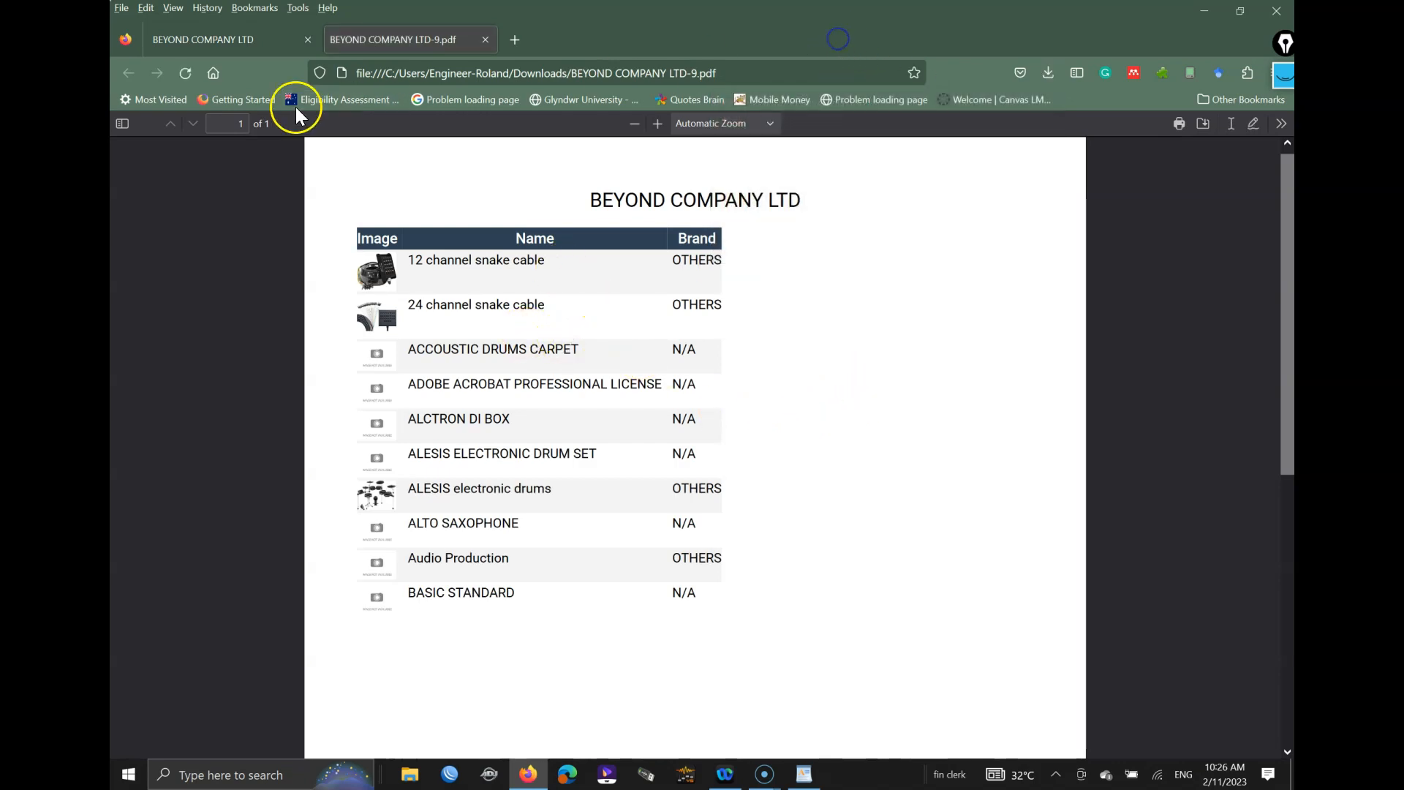
{"action": "left_click", "coordinate": [486, 39]}
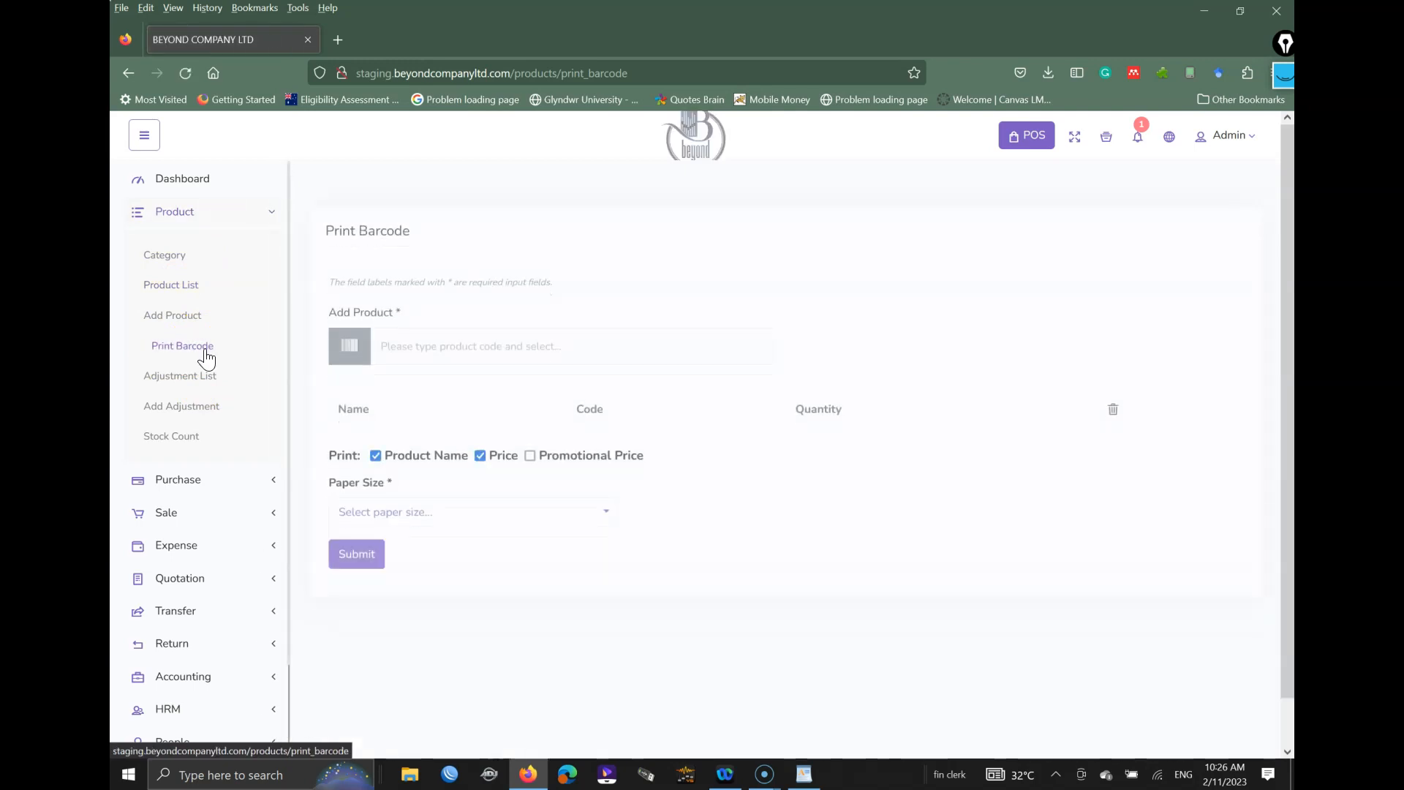
Step: Add ALESIS electronic drums and CAMERA to the barcode list with 5 labels each
{"action": "left_click", "coordinate": [450, 323]}
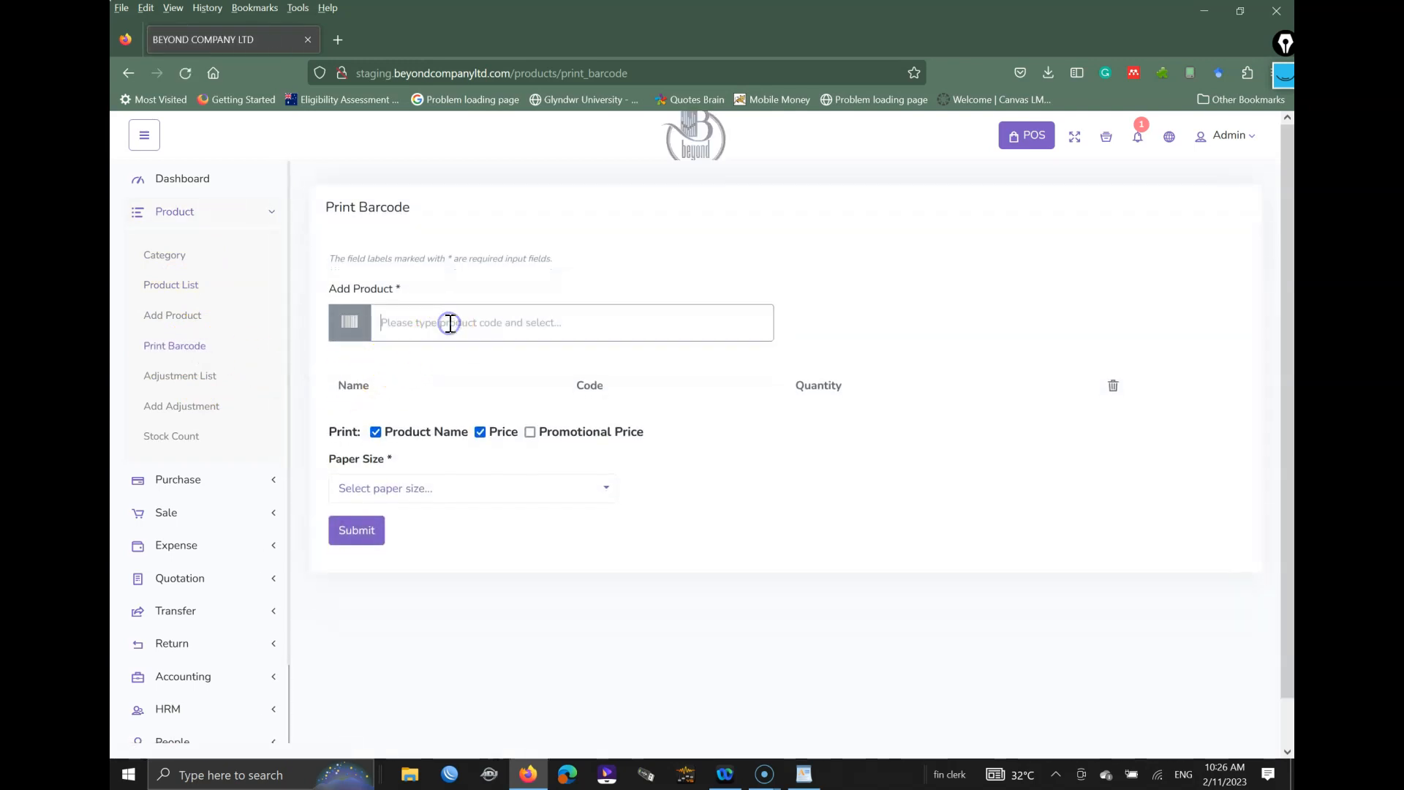
{"action": "type", "text": "ALE"}
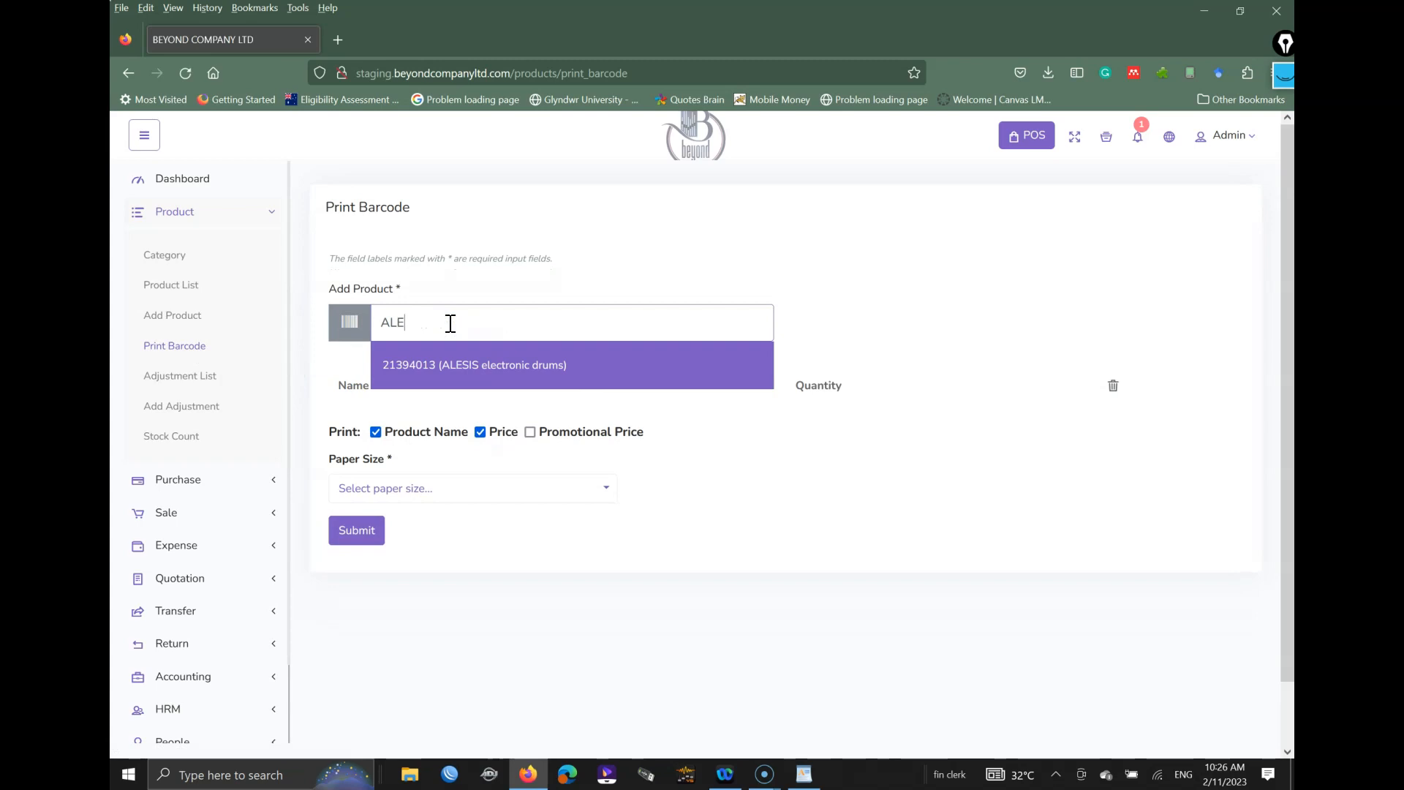
{"action": "left_click", "coordinate": [492, 358]}
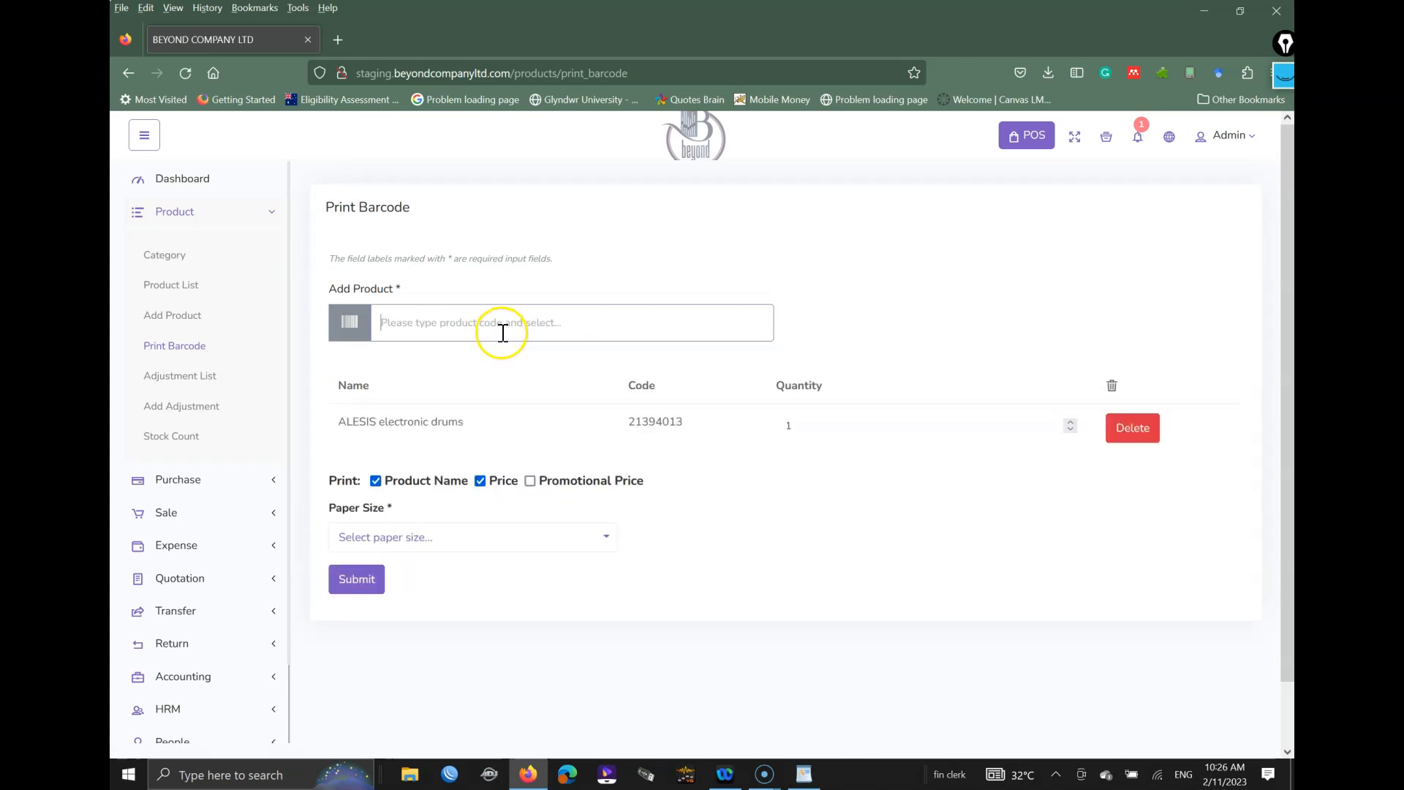
{"action": "type", "text": "CA"}
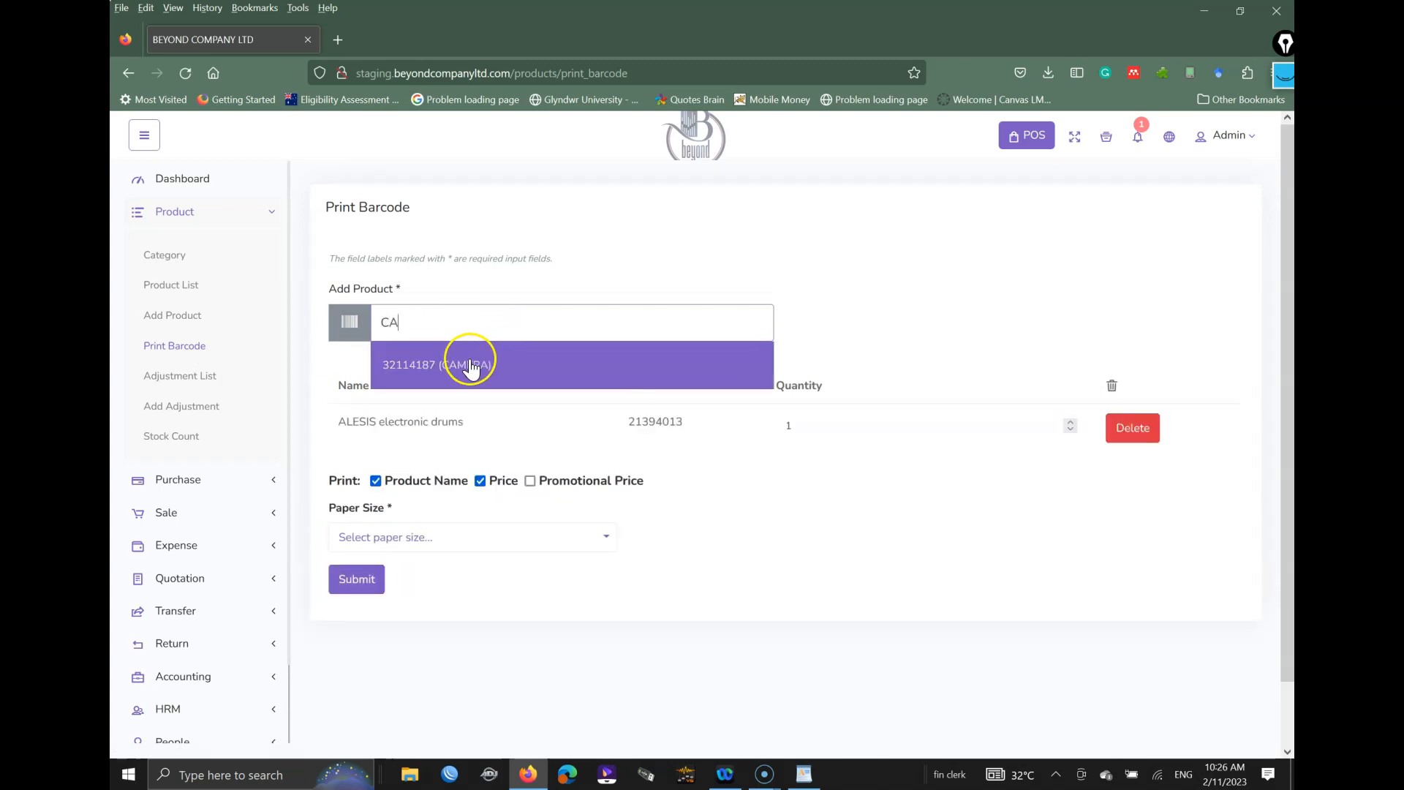
{"action": "left_click", "coordinate": [470, 366]}
{"action": "left_click", "coordinate": [805, 424]}
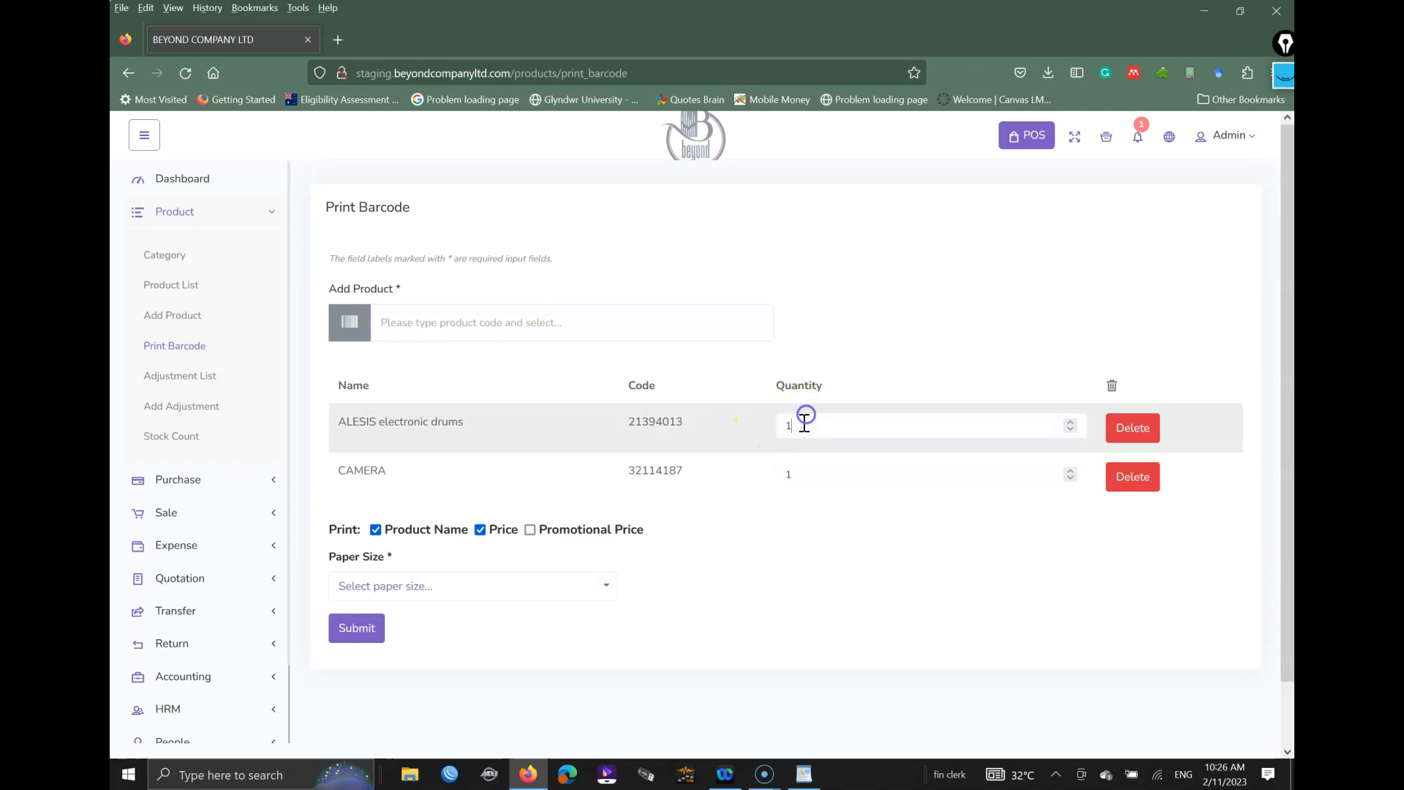
{"action": "double_click", "coordinate": [804, 424]}
{"action": "type", "text": "5"}
{"action": "left_click", "coordinate": [800, 465]}
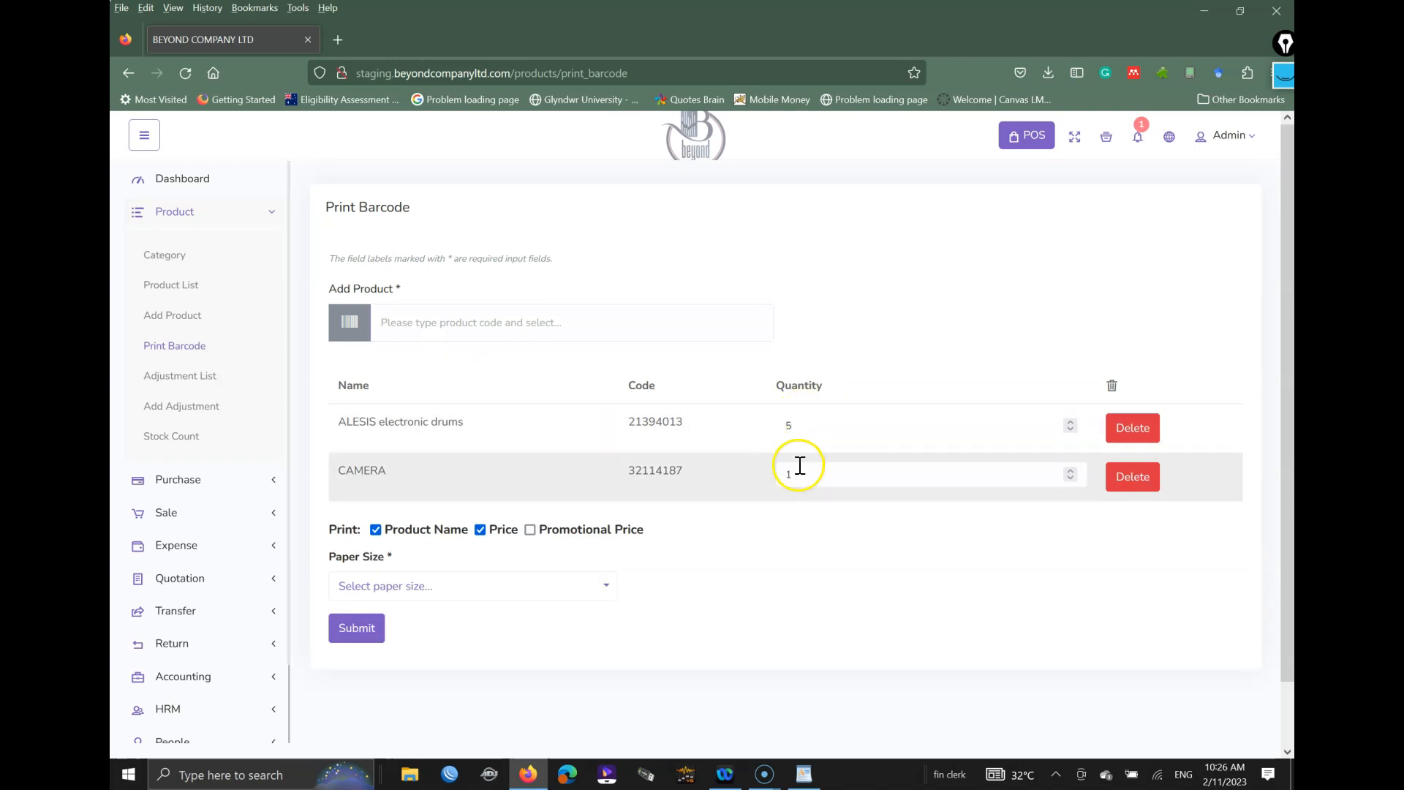
{"action": "type", "text": "5"}
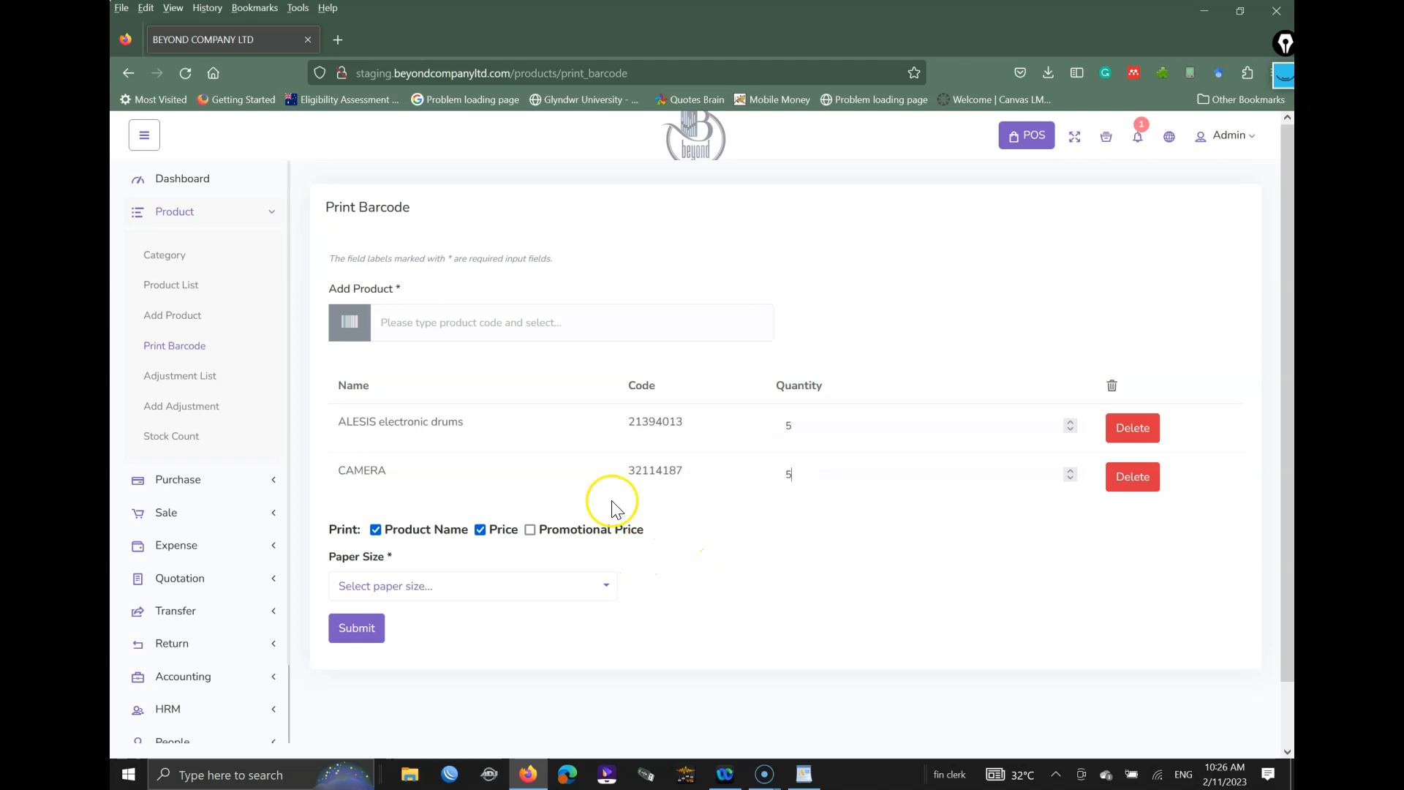
{"action": "left_click", "coordinate": [797, 245]}
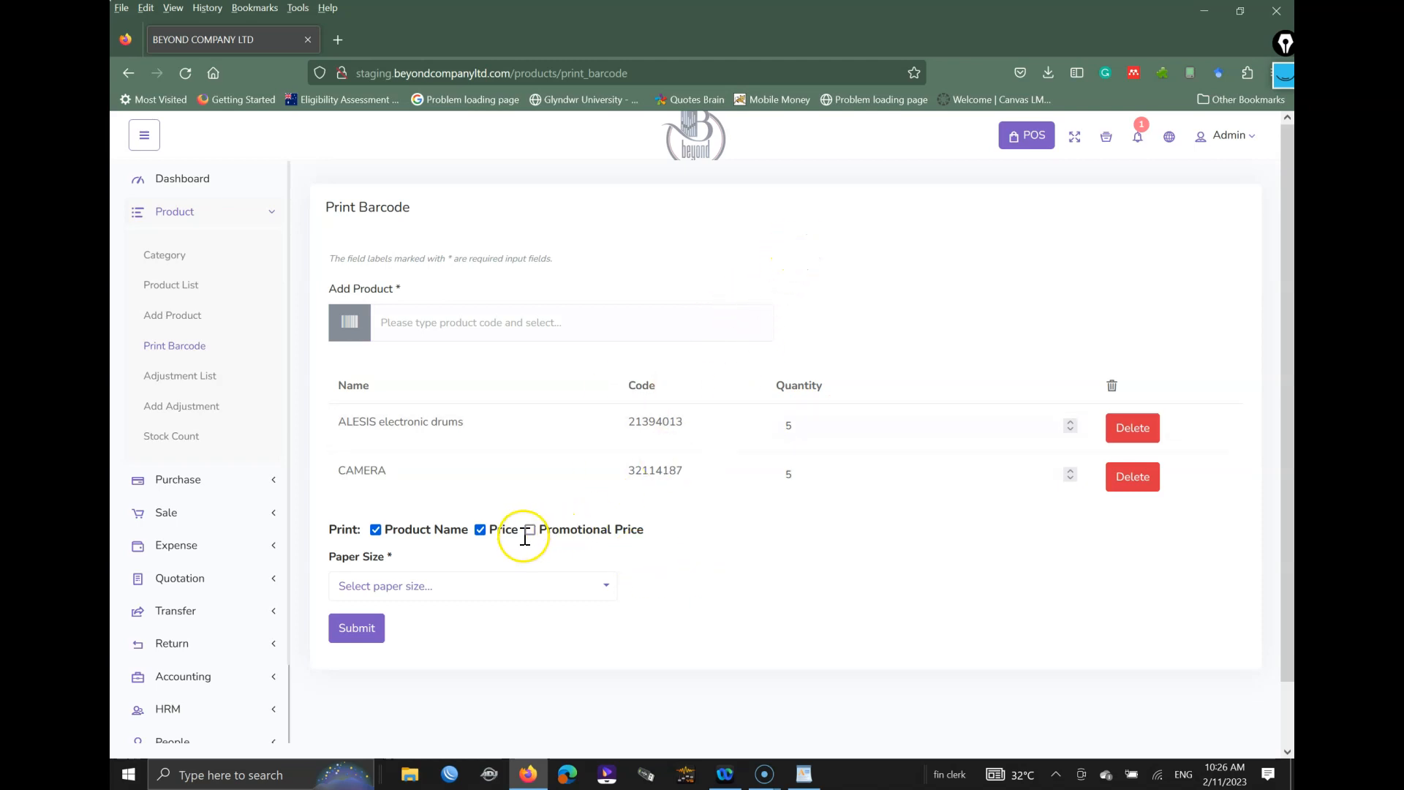
Step: Submit the barcode form with no paper size chosen
{"action": "left_click", "coordinate": [454, 588]}
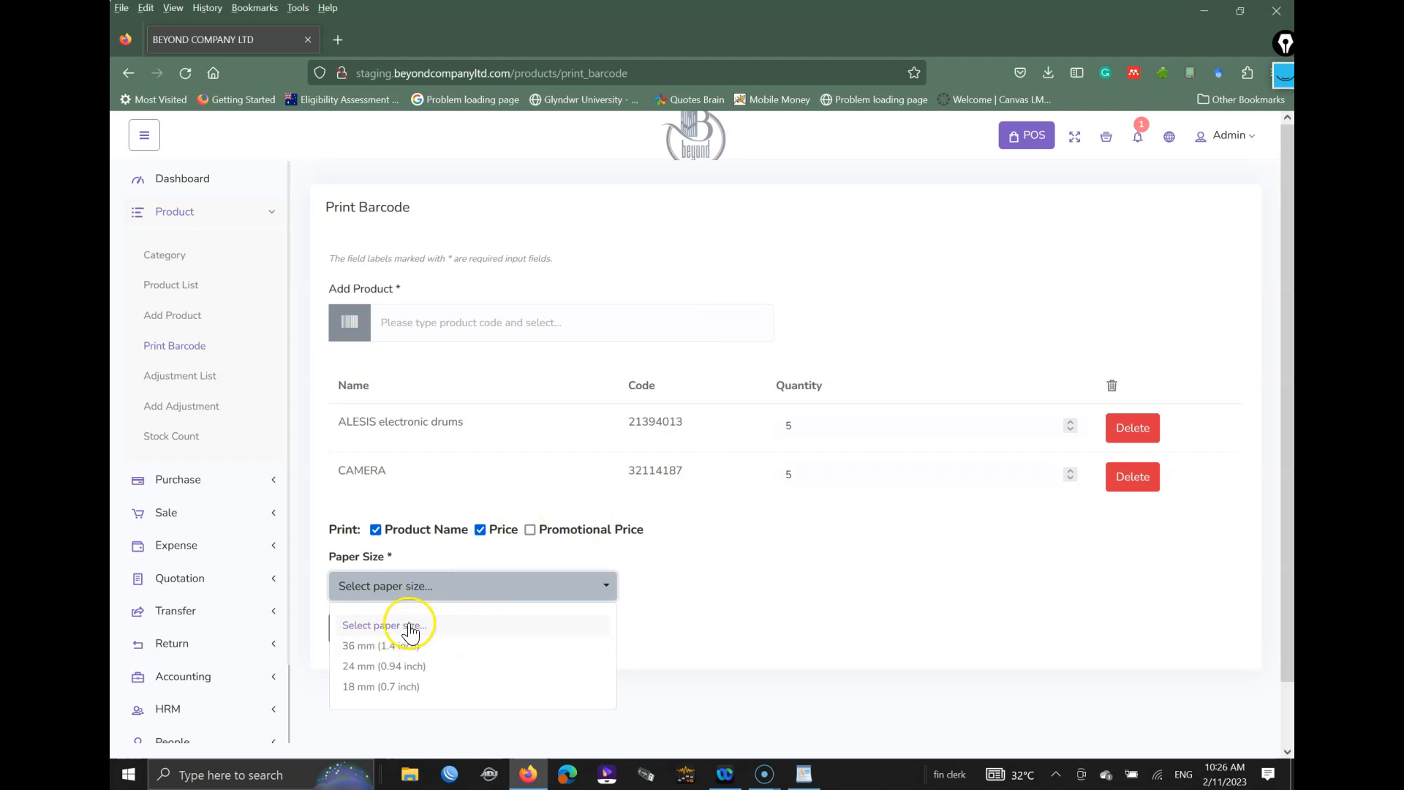
{"action": "left_click", "coordinate": [885, 556]}
{"action": "left_click", "coordinate": [373, 634]}
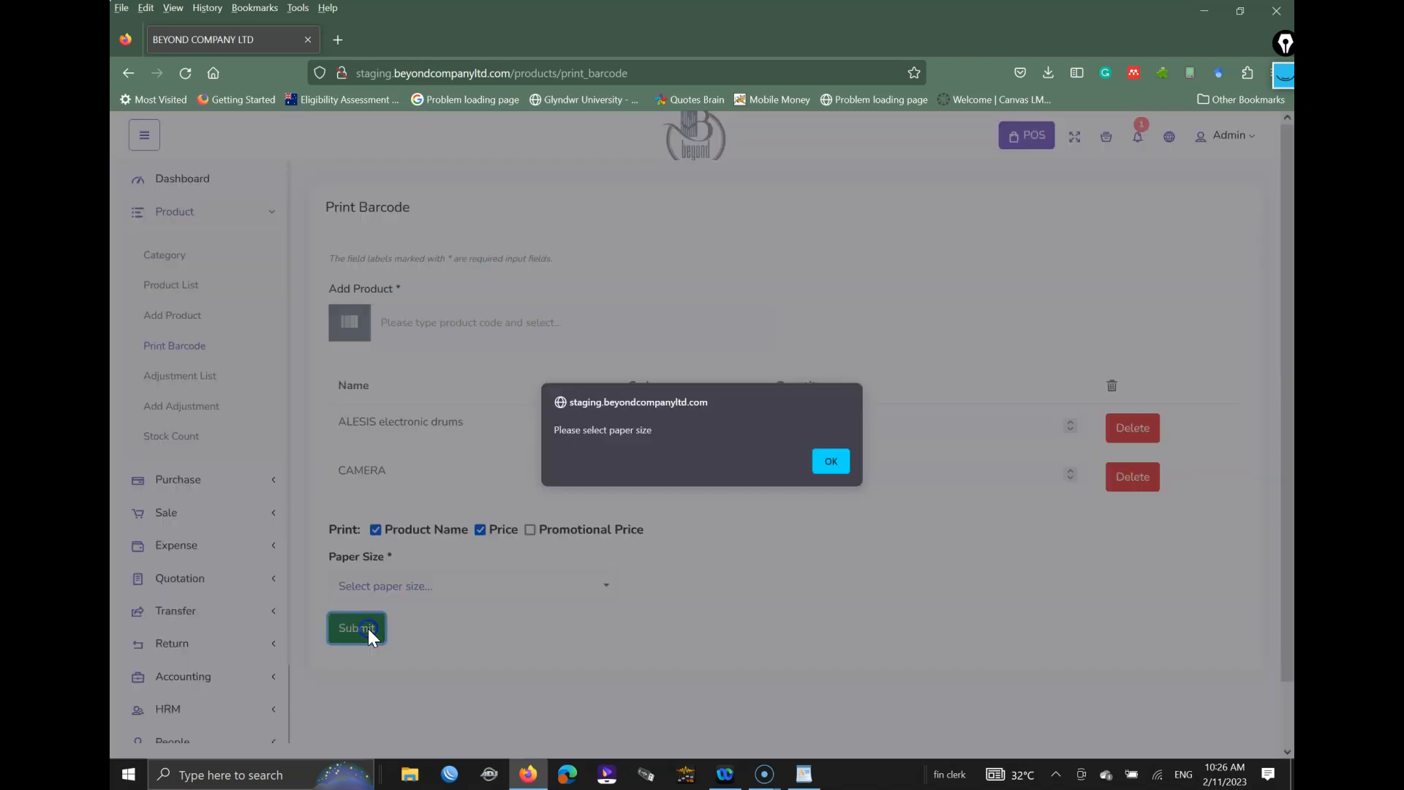
Step: Pick 36 mm (1.4 inch) paper, generate the ALESIS and CAMERA labels, and close the preview
{"action": "left_click", "coordinate": [845, 466]}
{"action": "left_click", "coordinate": [507, 585]}
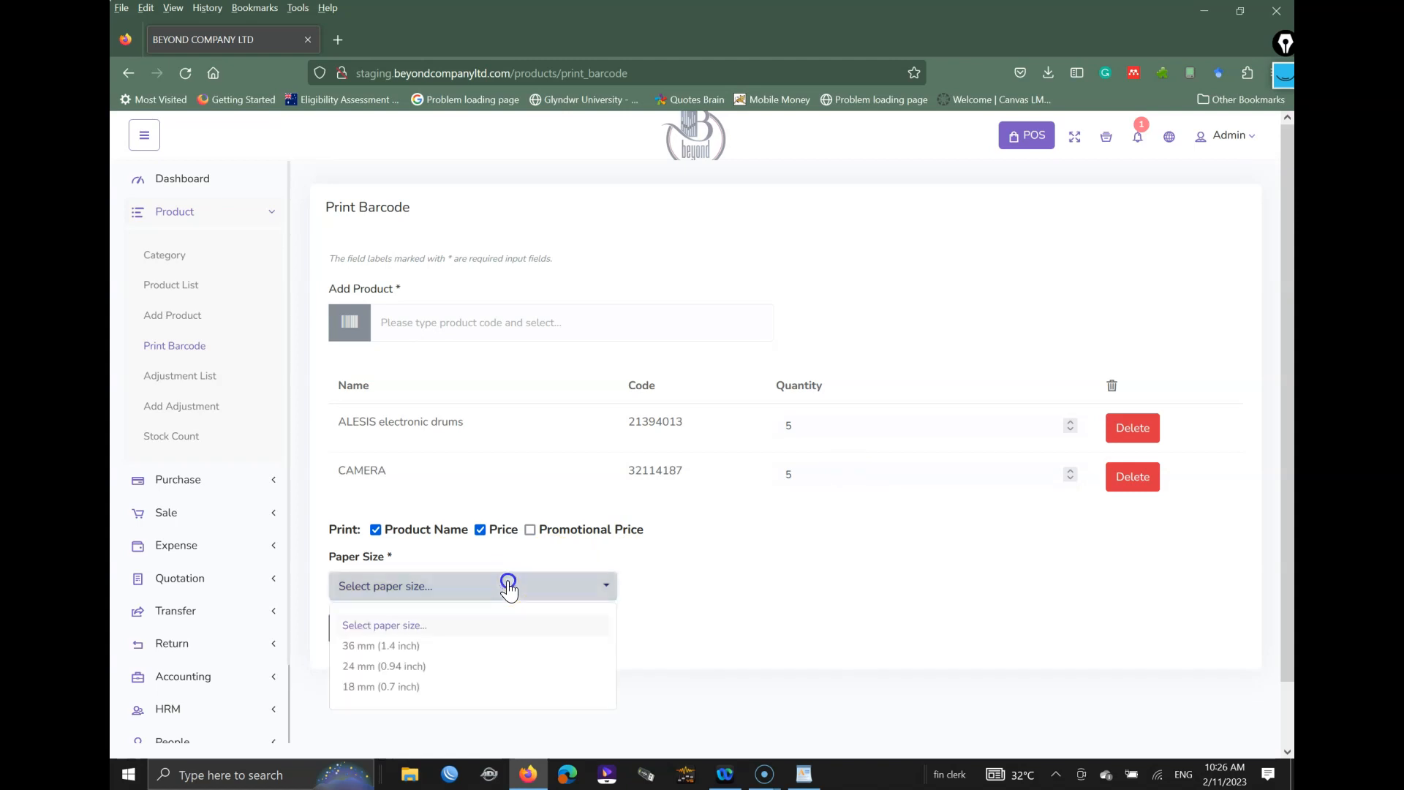
{"action": "left_click", "coordinate": [429, 646]}
{"action": "left_click", "coordinate": [370, 633]}
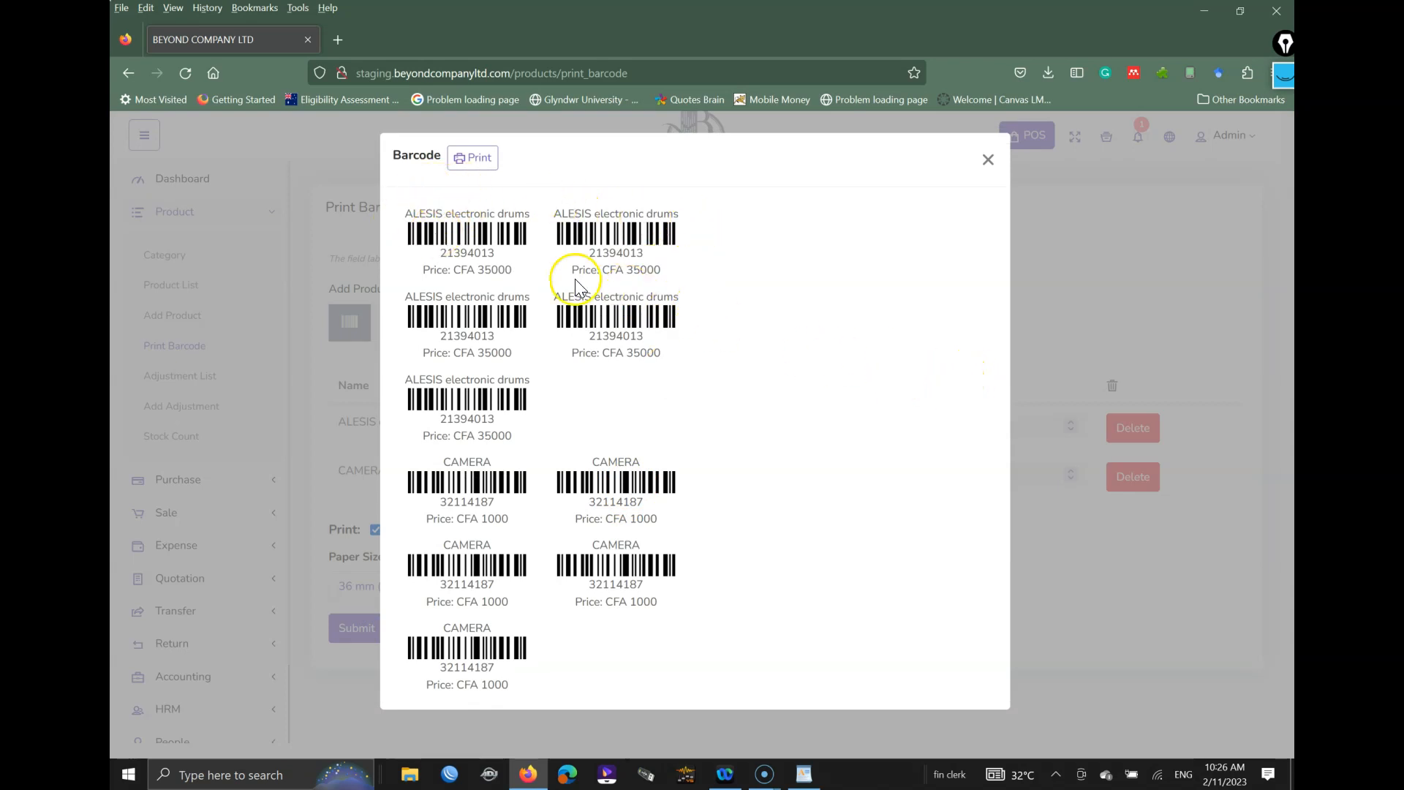
{"action": "left_click_drag", "start_coordinate": [512, 275], "coordinate": [410, 212]}
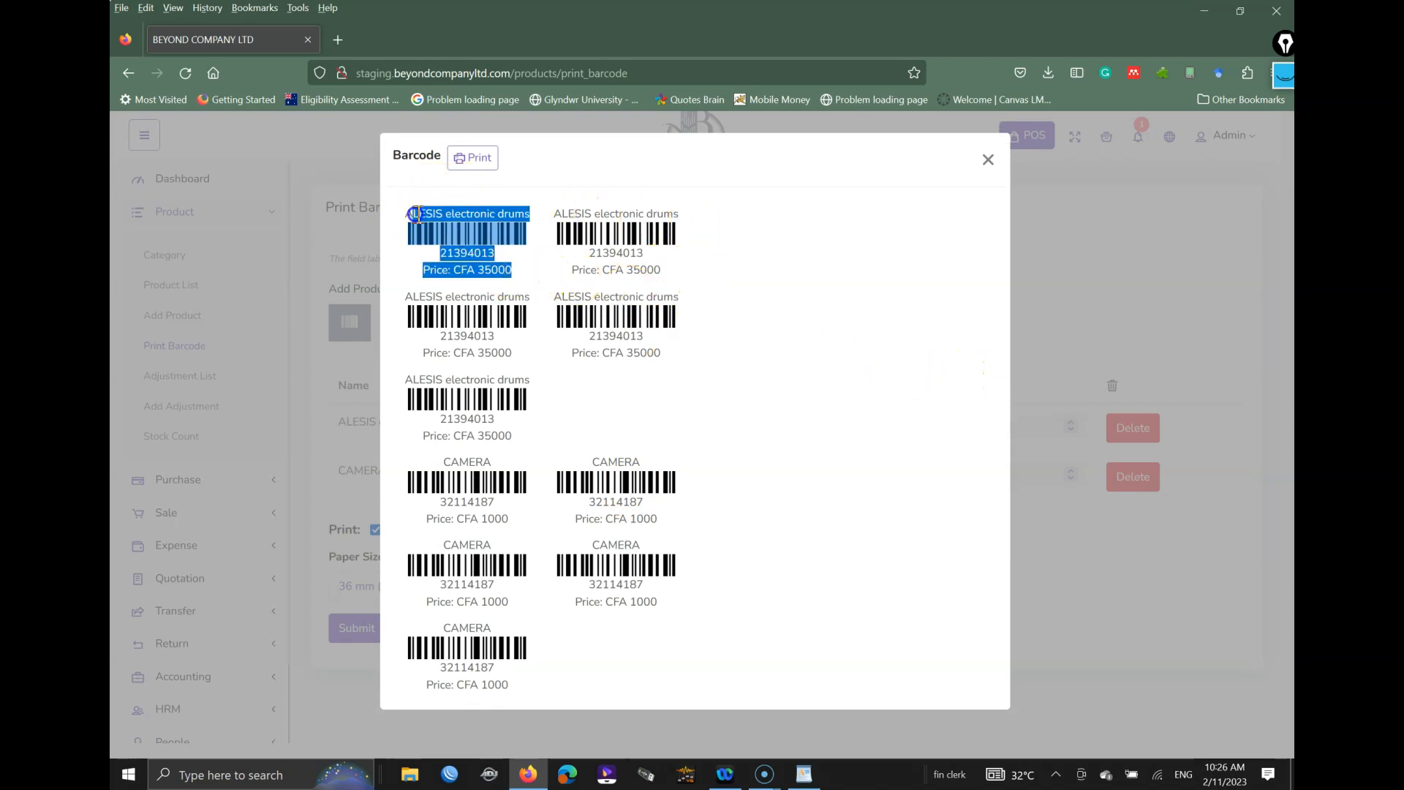
{"action": "left_click", "coordinate": [932, 265]}
{"action": "left_click", "coordinate": [987, 165]}
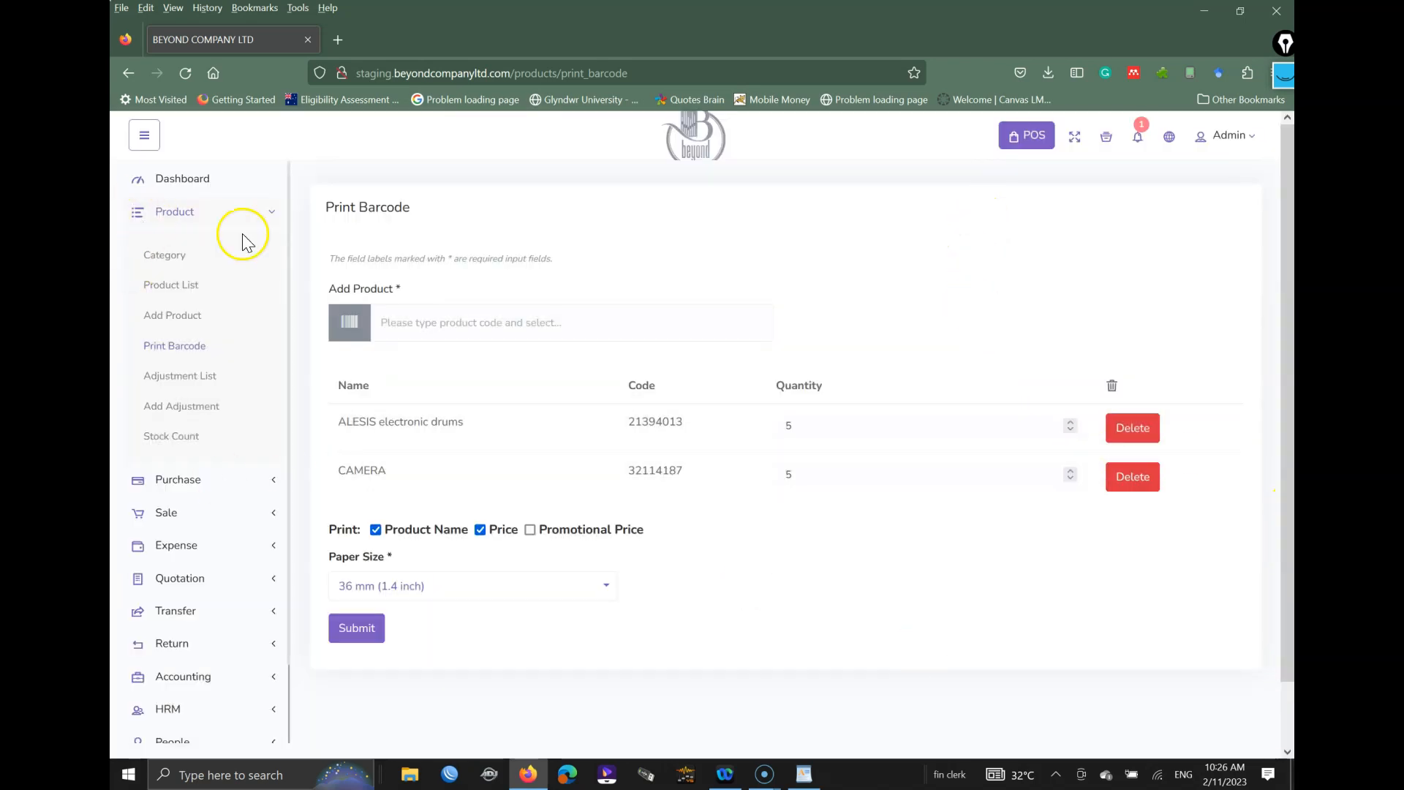
Step: Collapse the Product menu, expand Purchase and open the Add Purchase form
{"action": "left_click", "coordinate": [272, 214]}
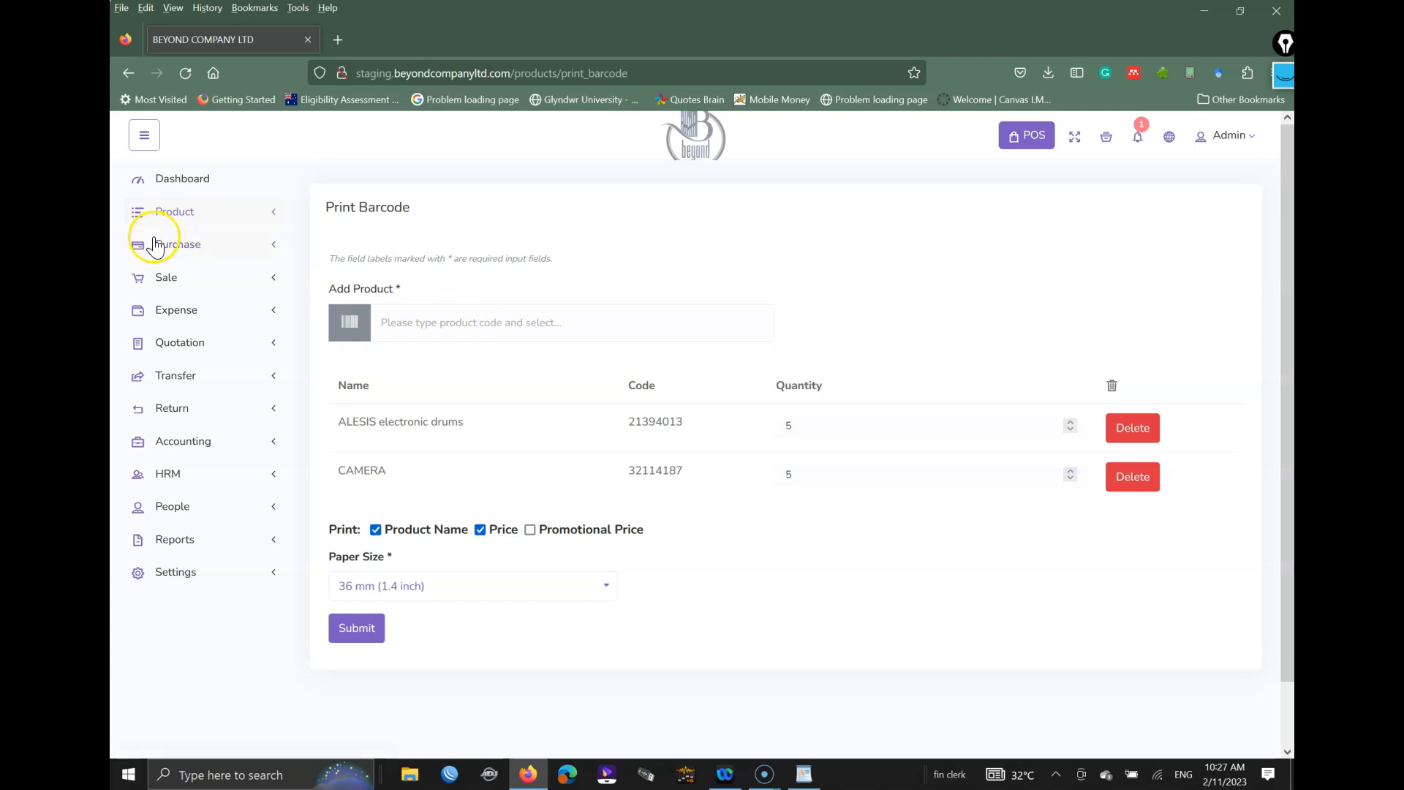
{"action": "left_click", "coordinate": [179, 245]}
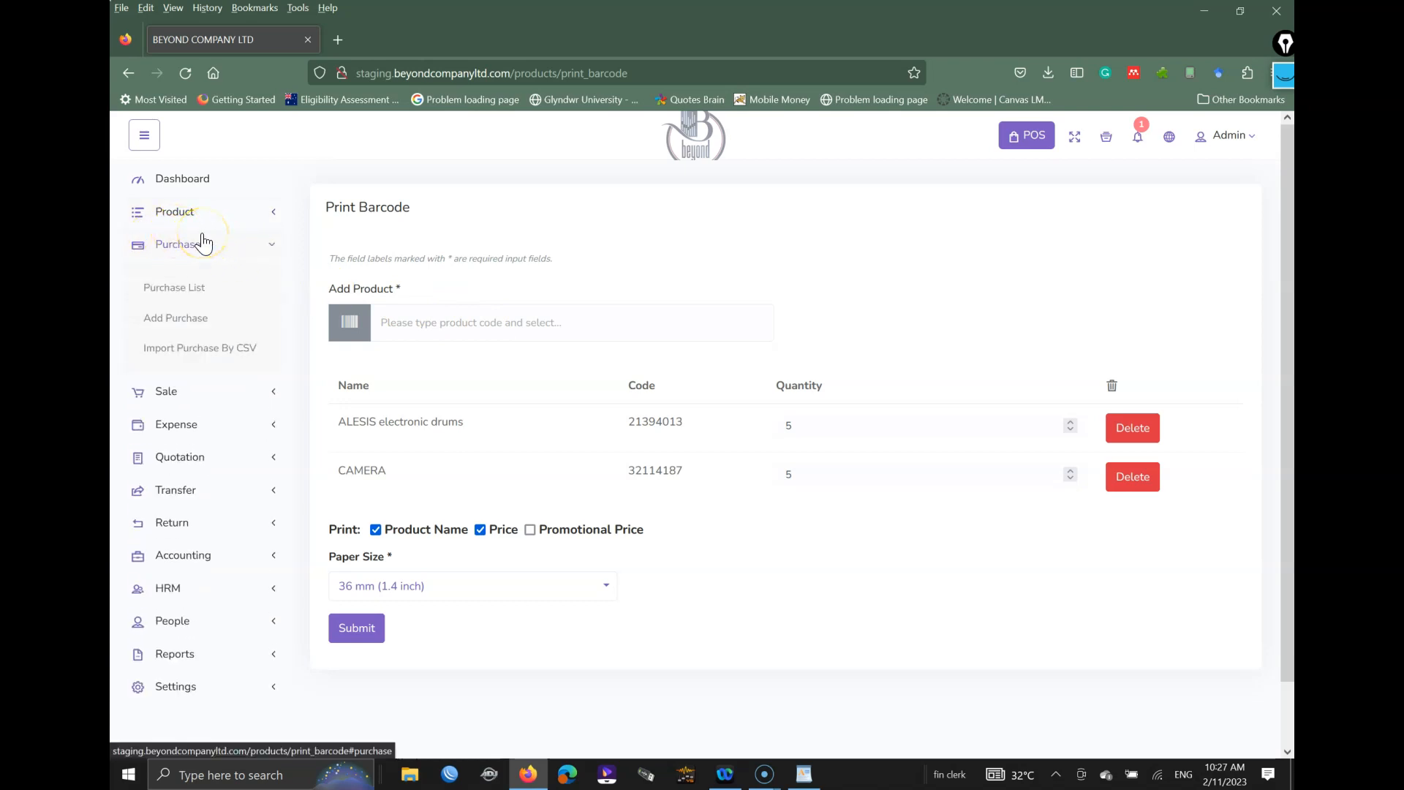
{"action": "left_click", "coordinate": [180, 319]}
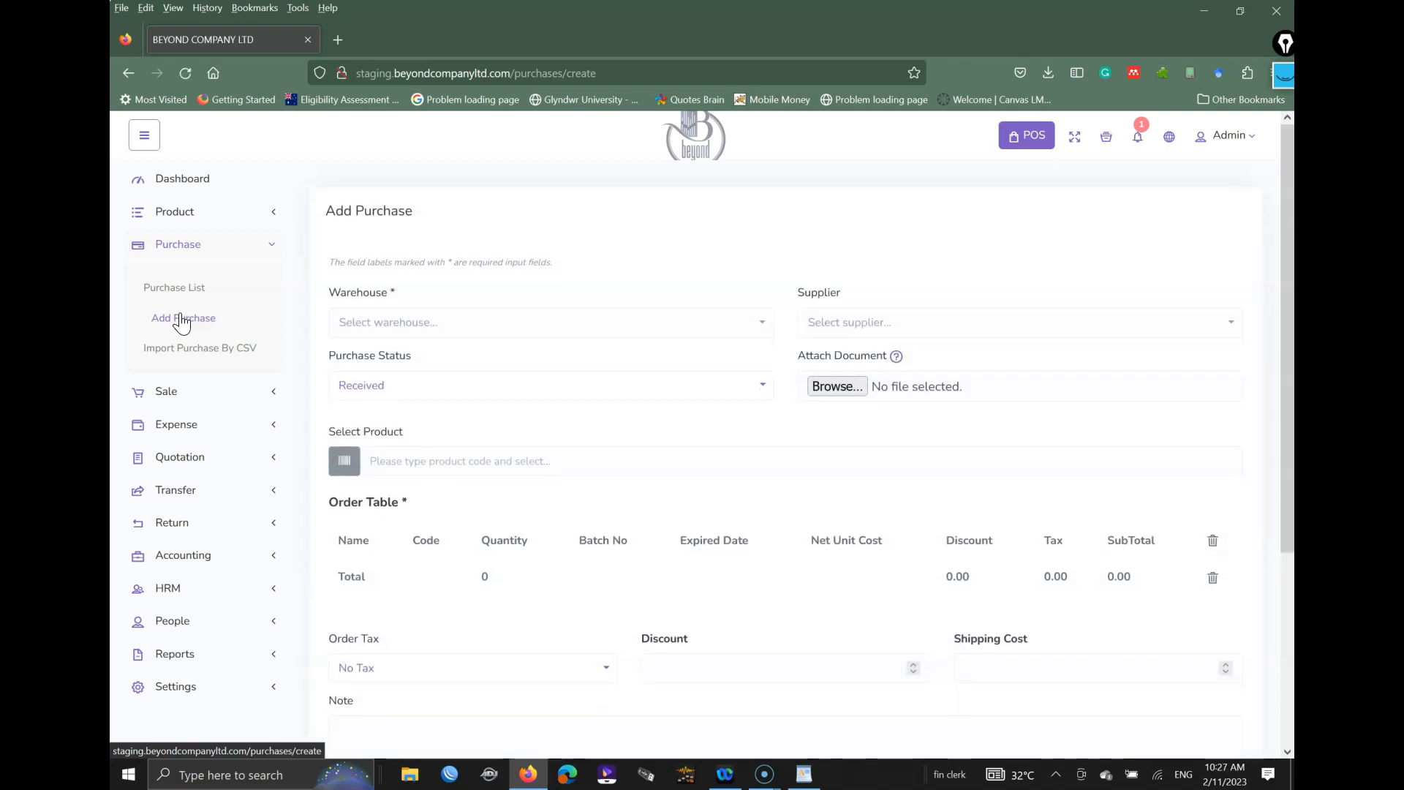
Step: Set warehouse TEST, supplier BEYOND COMPANY LIMITED and status Ordered, then search for ALESIS
{"action": "left_click", "coordinate": [406, 327]}
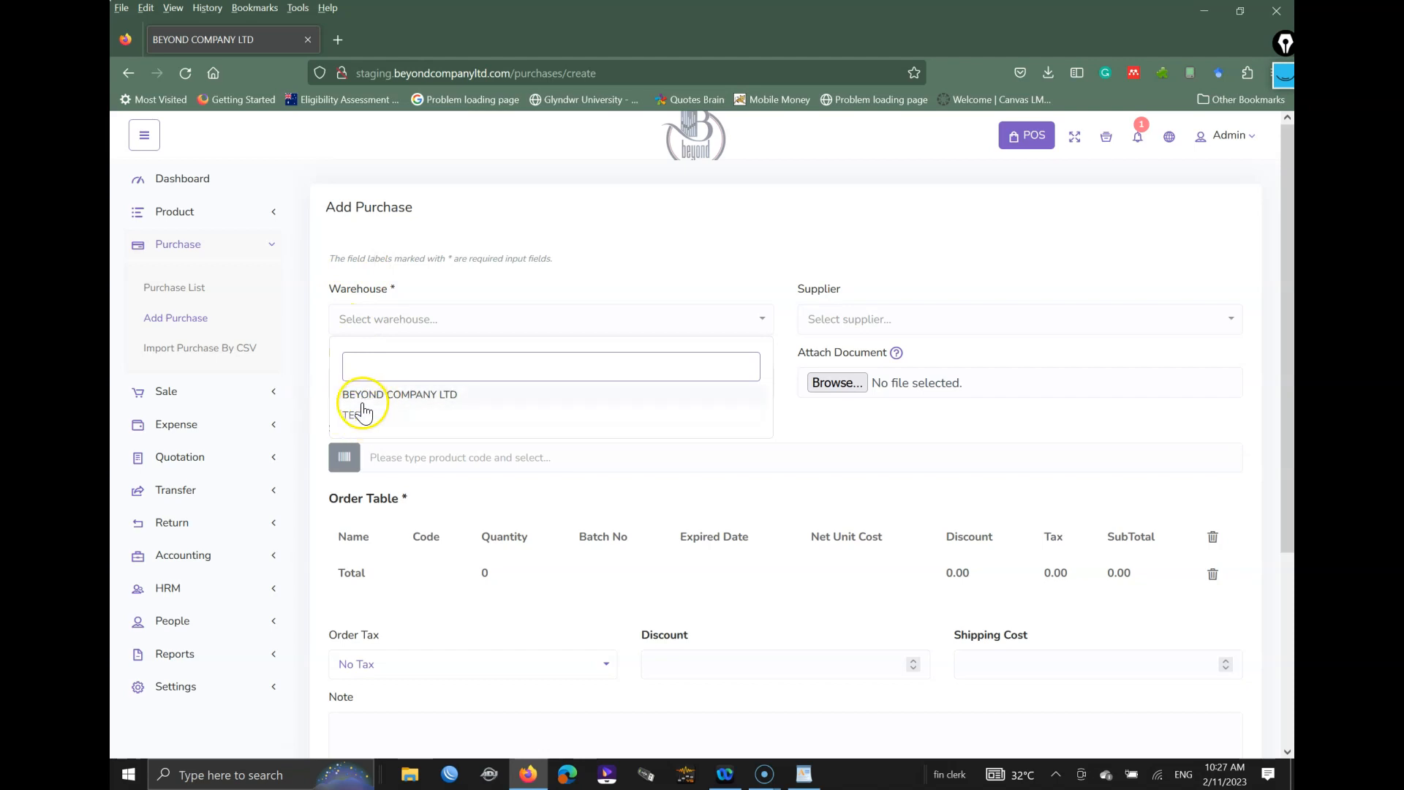
{"action": "left_click", "coordinate": [358, 417]}
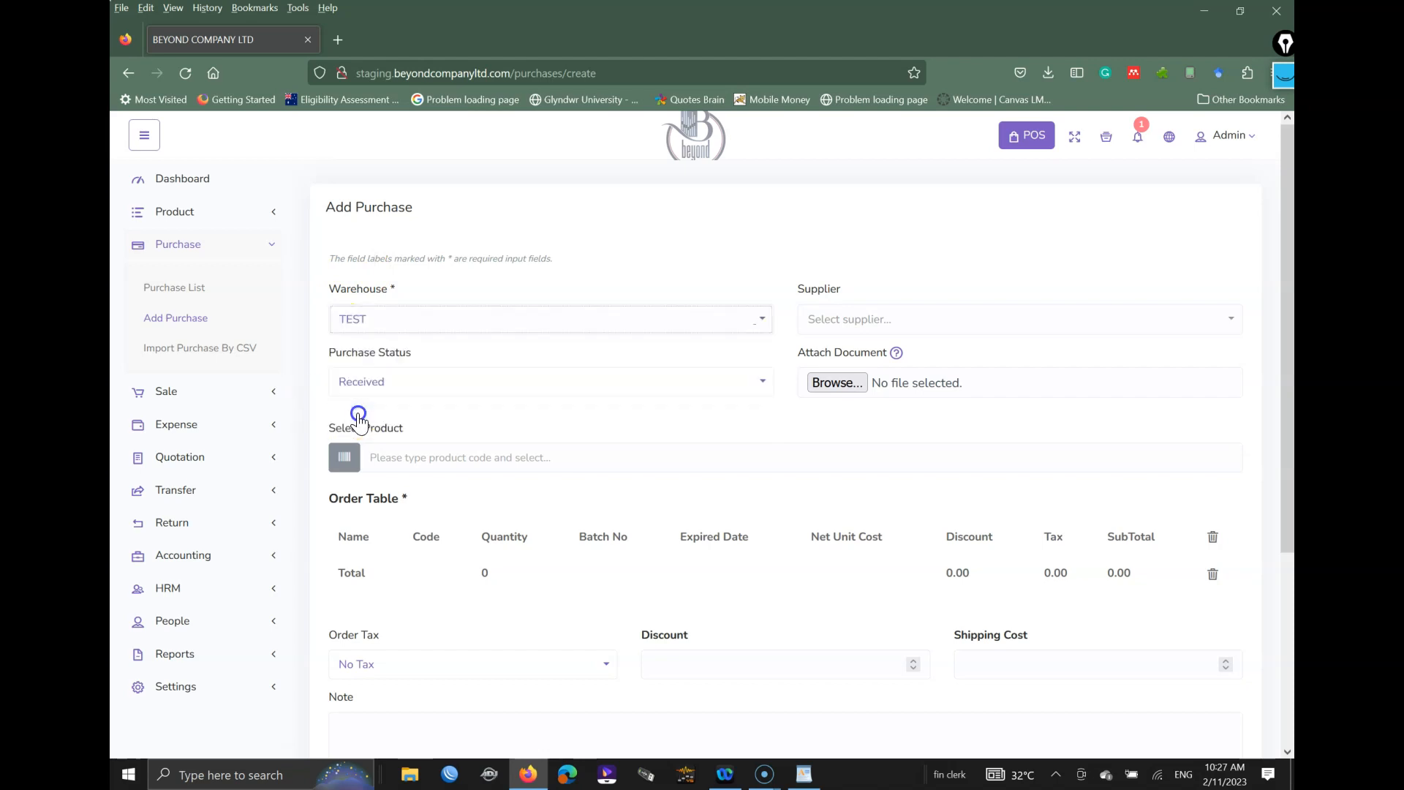
{"action": "left_click", "coordinate": [841, 319]}
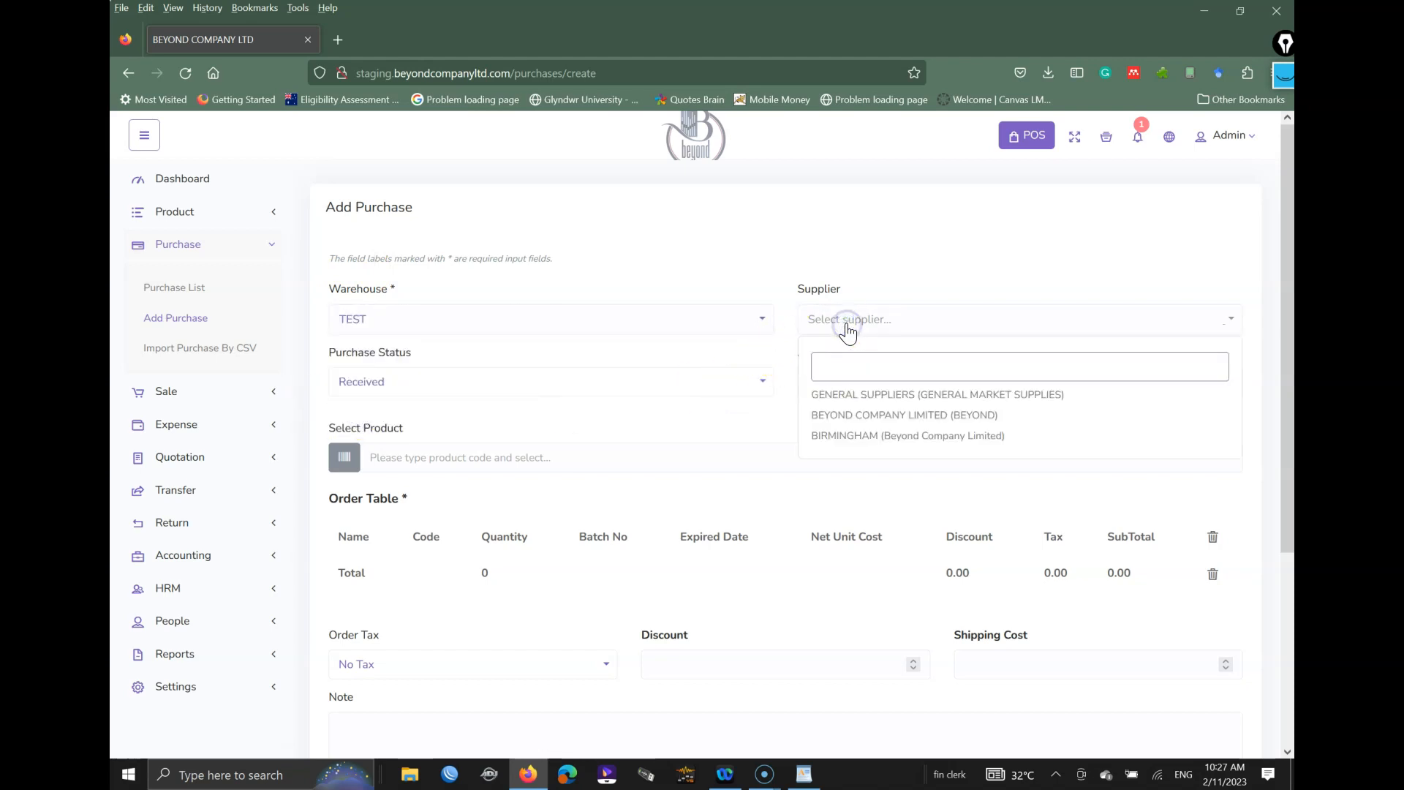
{"action": "left_click", "coordinate": [932, 416]}
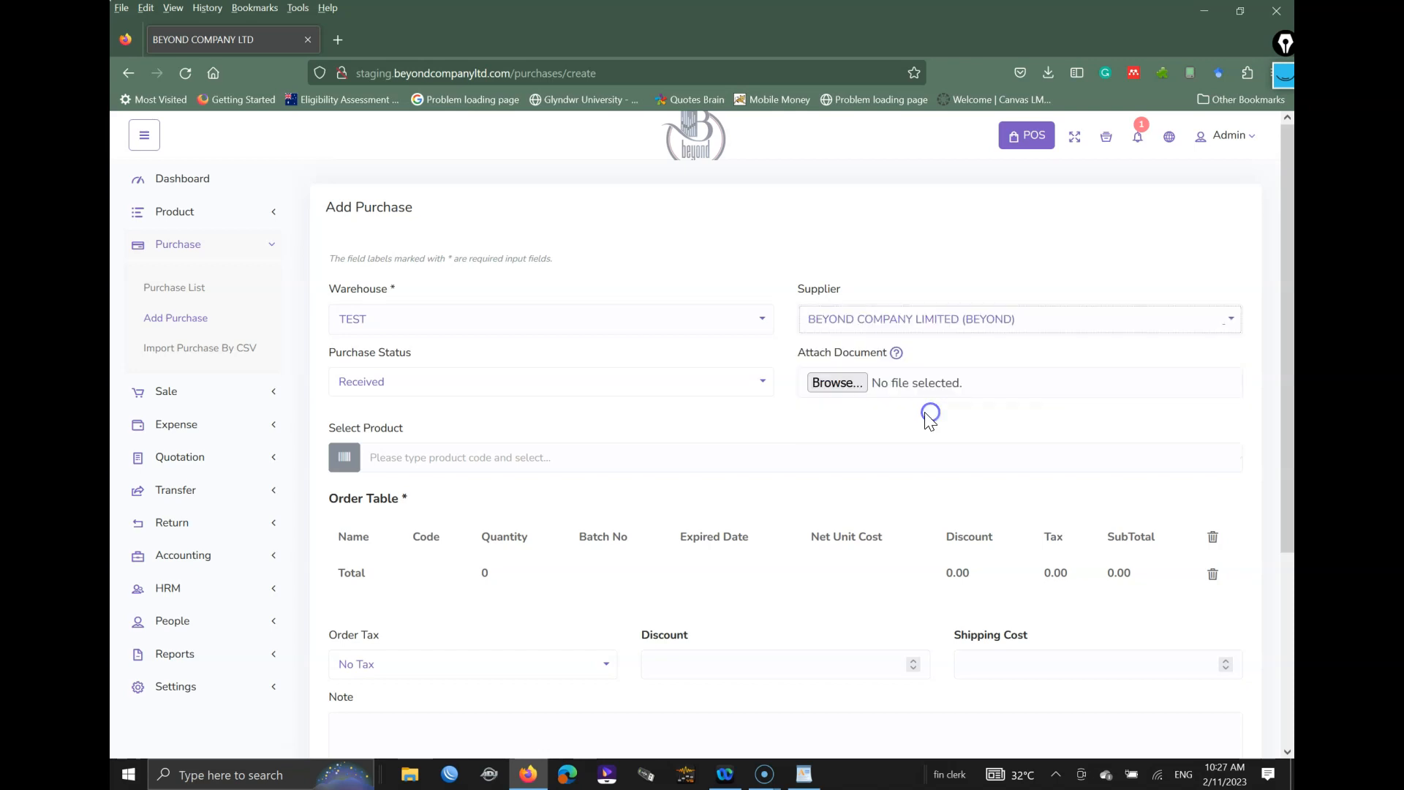
{"action": "left_click", "coordinate": [420, 393]}
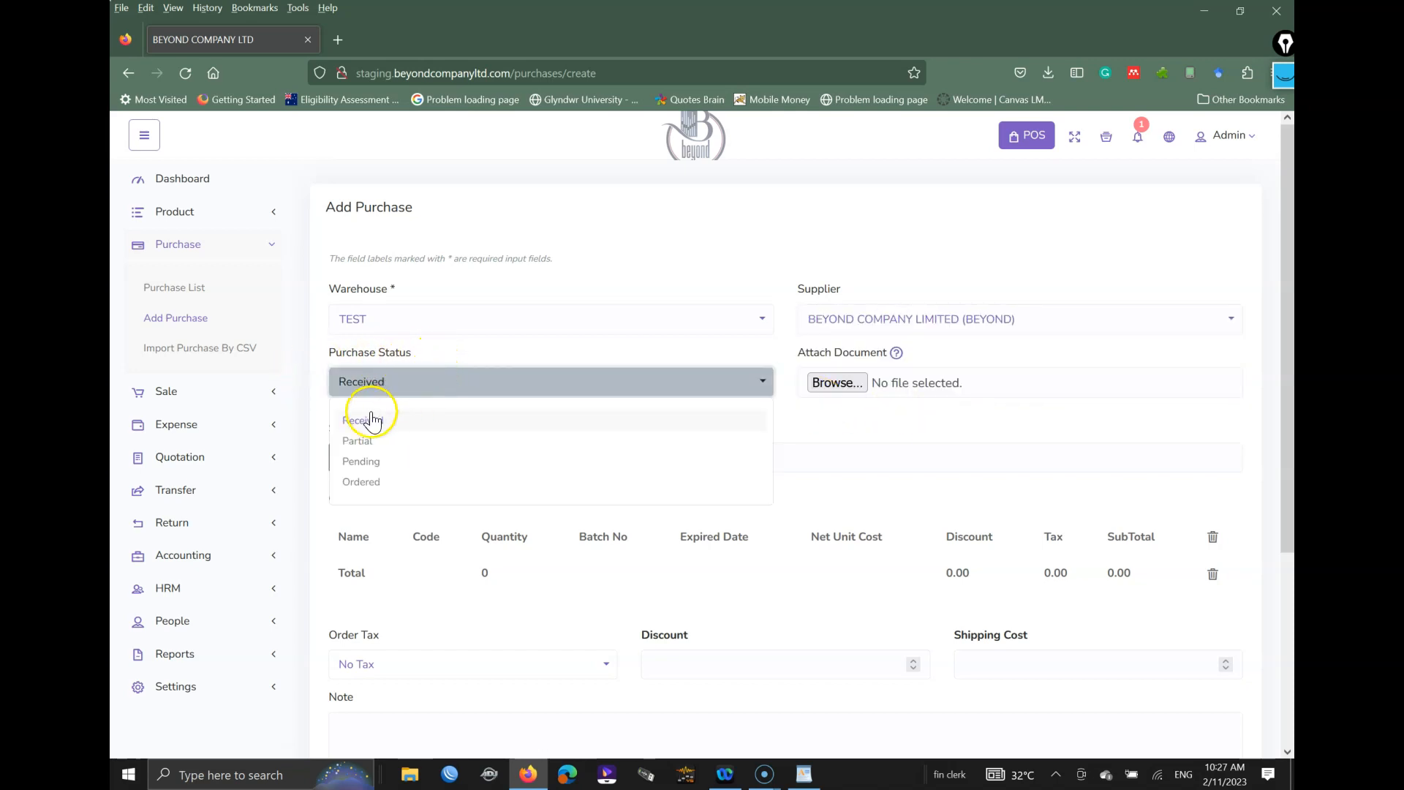
{"action": "left_click", "coordinate": [363, 488]}
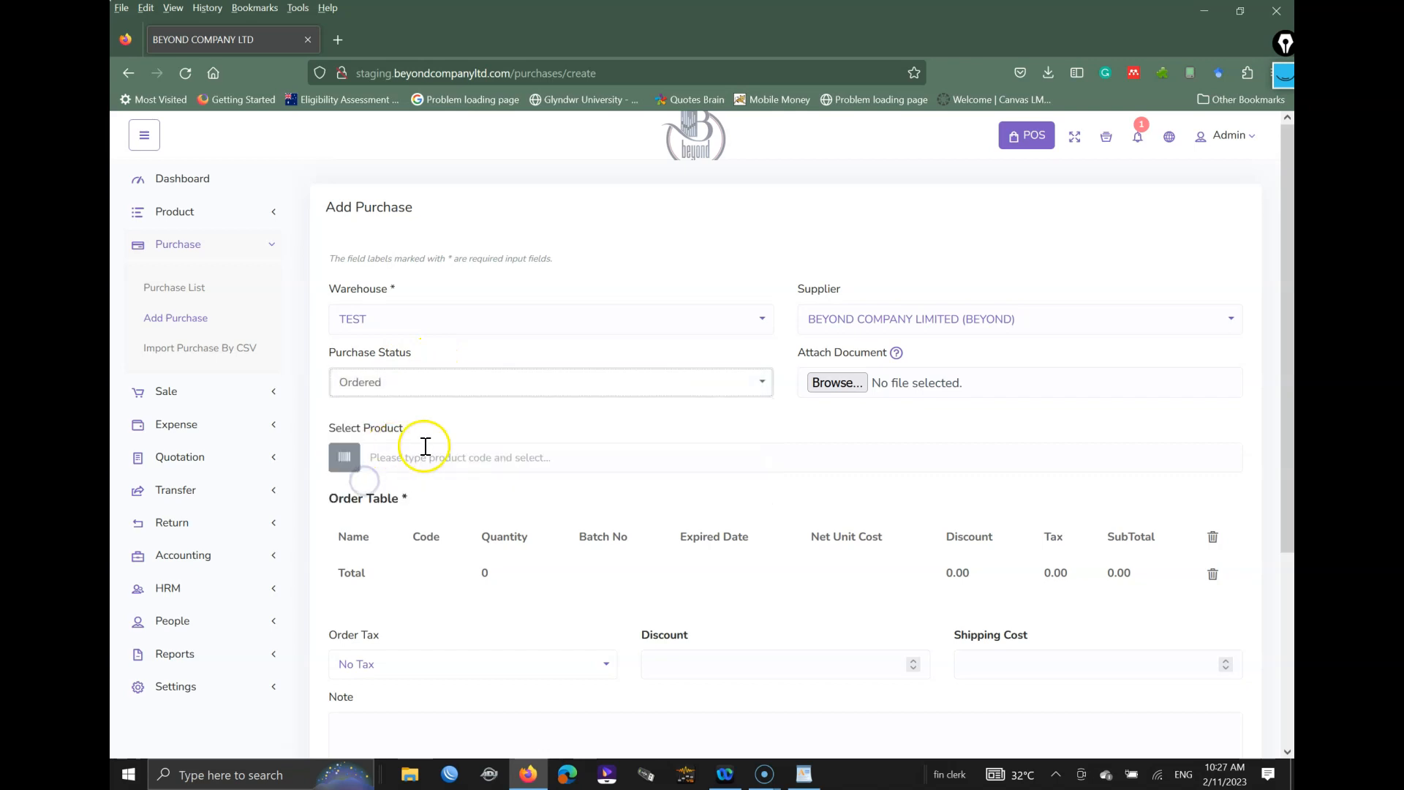
{"action": "left_click", "coordinate": [520, 458]}
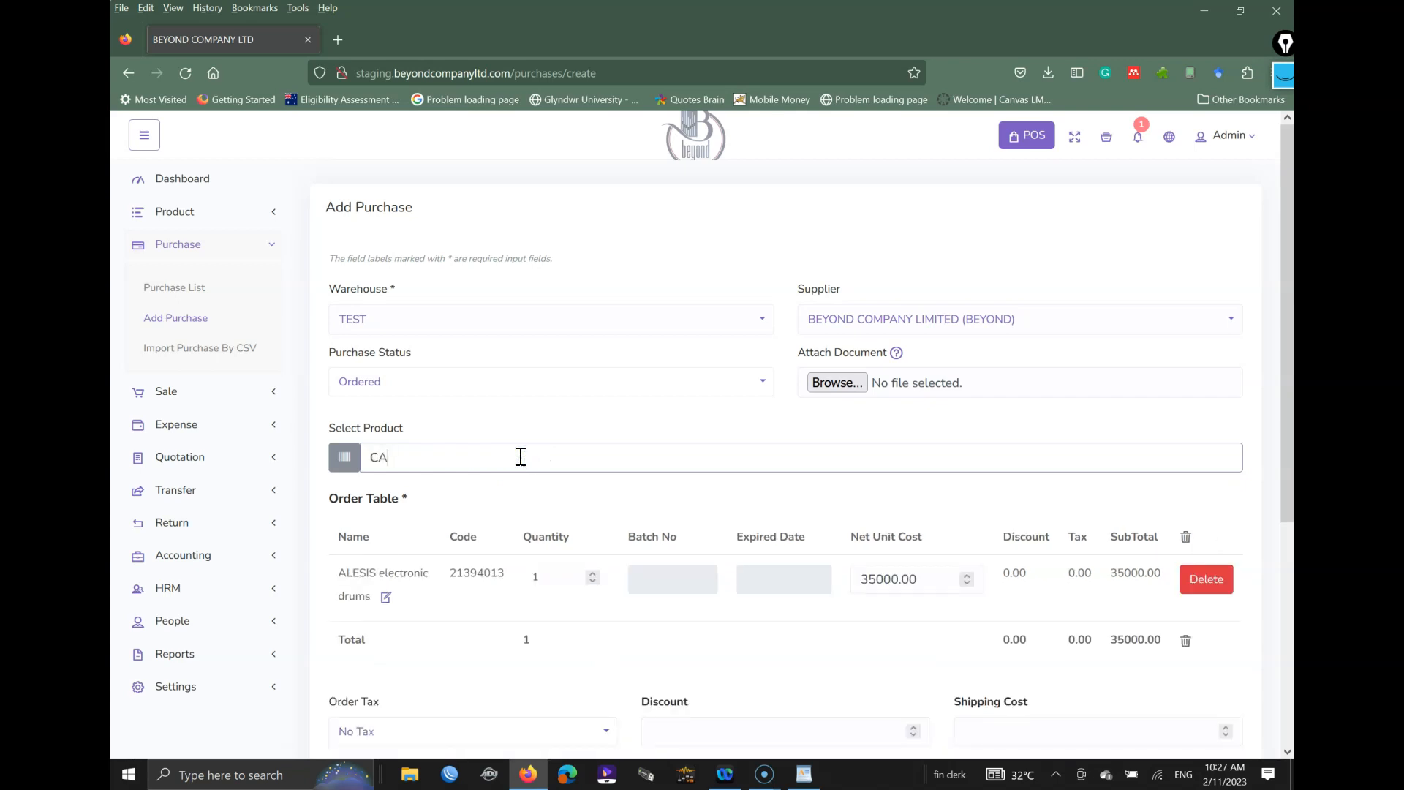
Step: Change the net unit costs to 800 for CAMERA and 21000 for ALESIS
{"action": "scroll", "coordinate": [594, 395], "scroll_direction": "down", "scroll_amount": 3}
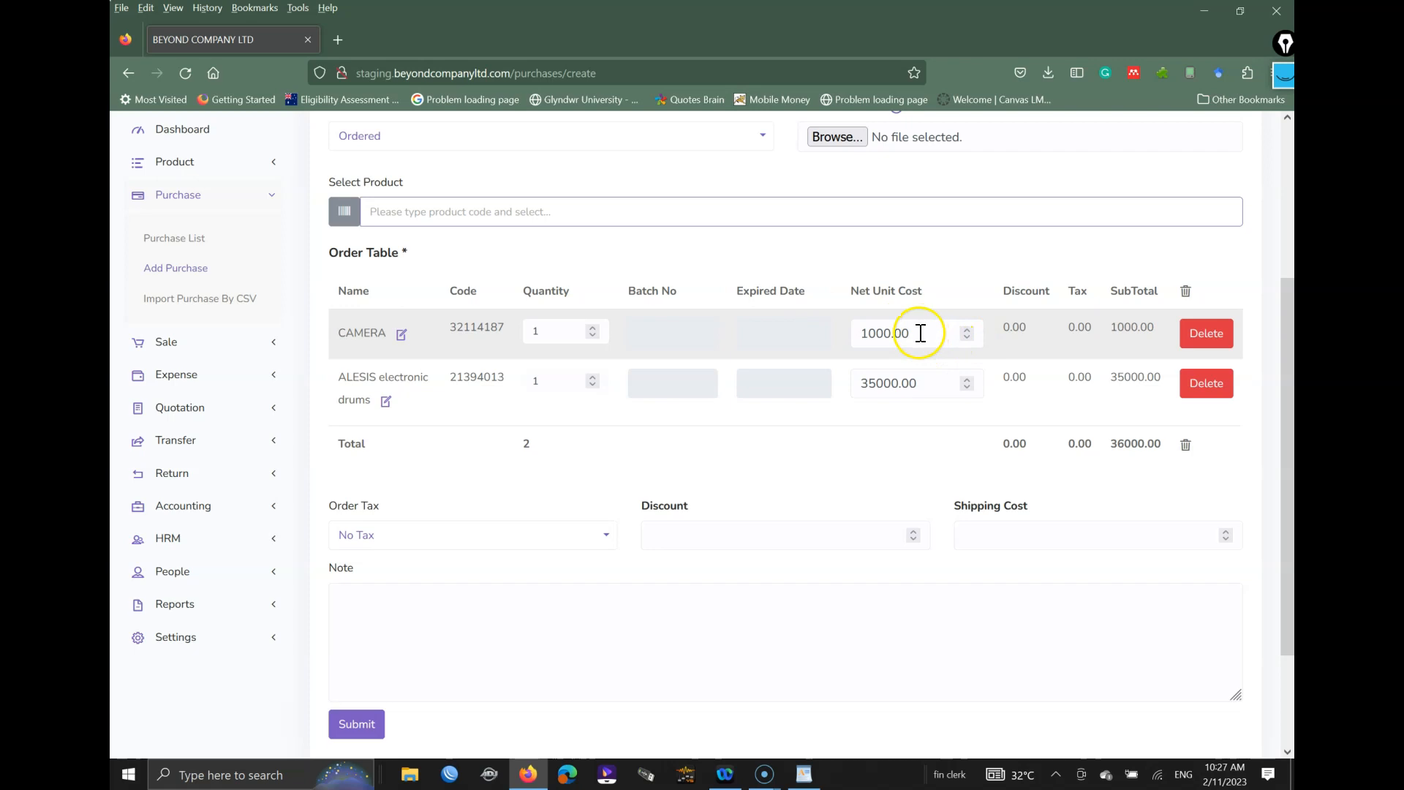
{"action": "left_click_drag", "start_coordinate": [911, 334], "coordinate": [761, 335]}
{"action": "type", "text": "800"}
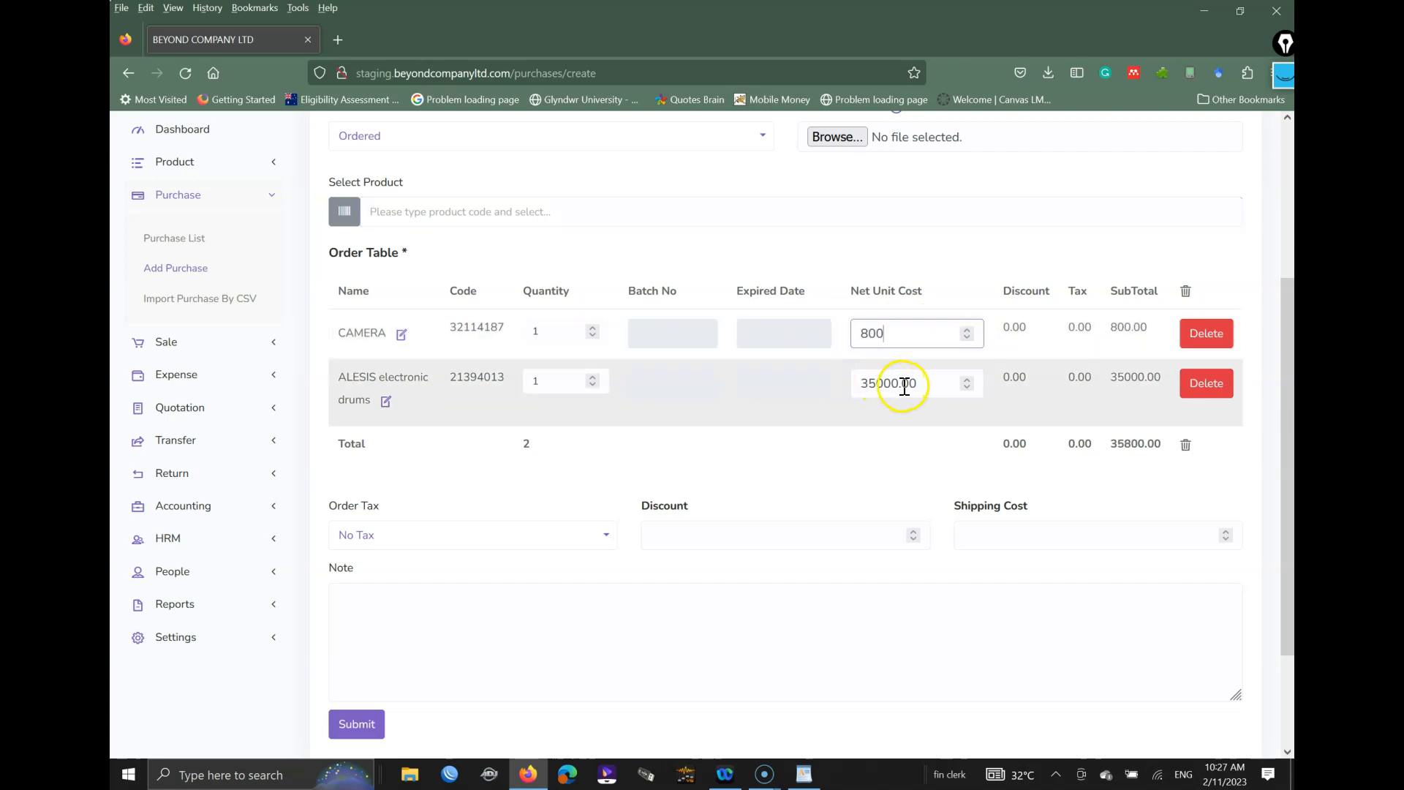
{"action": "left_click_drag", "start_coordinate": [940, 384], "coordinate": [705, 370]}
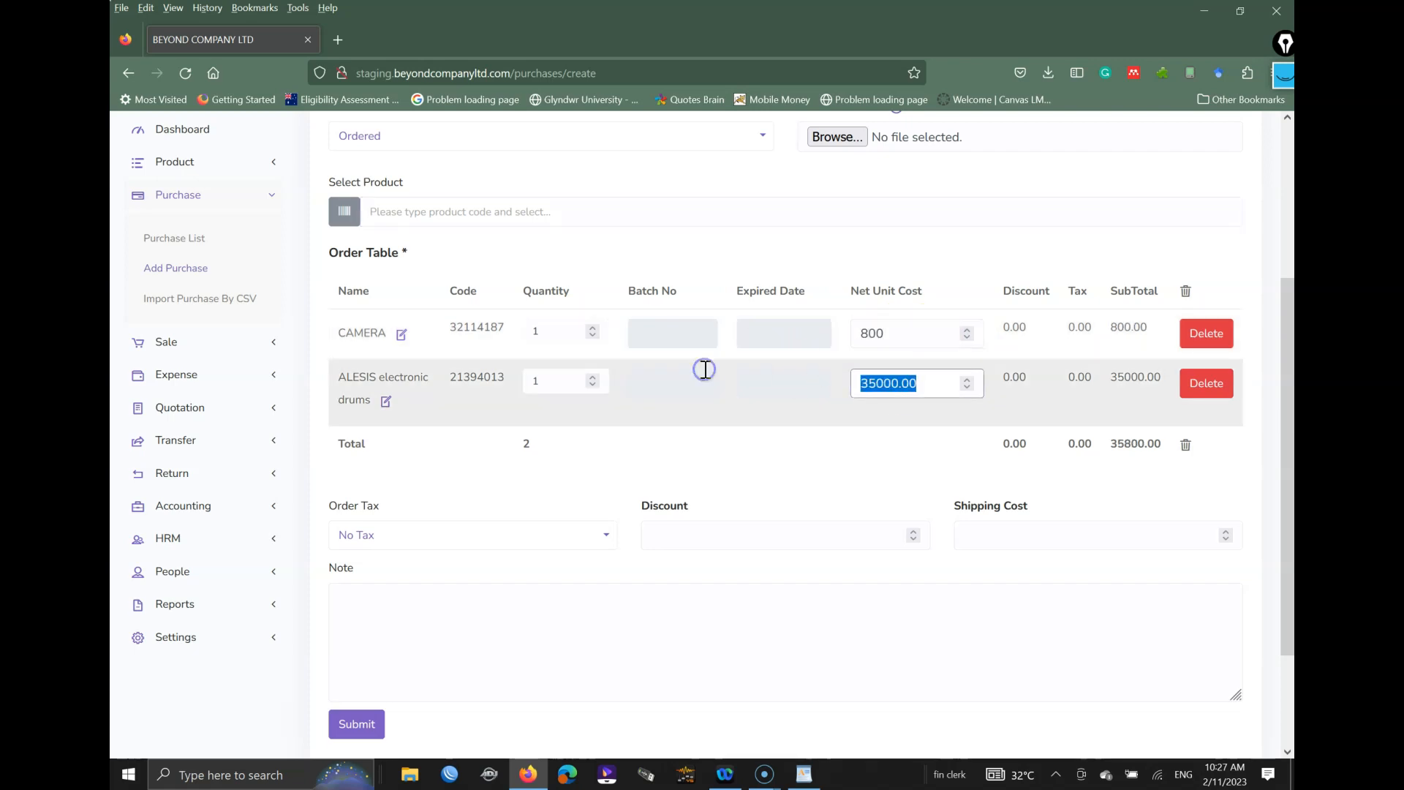
{"action": "type", "text": "21000"}
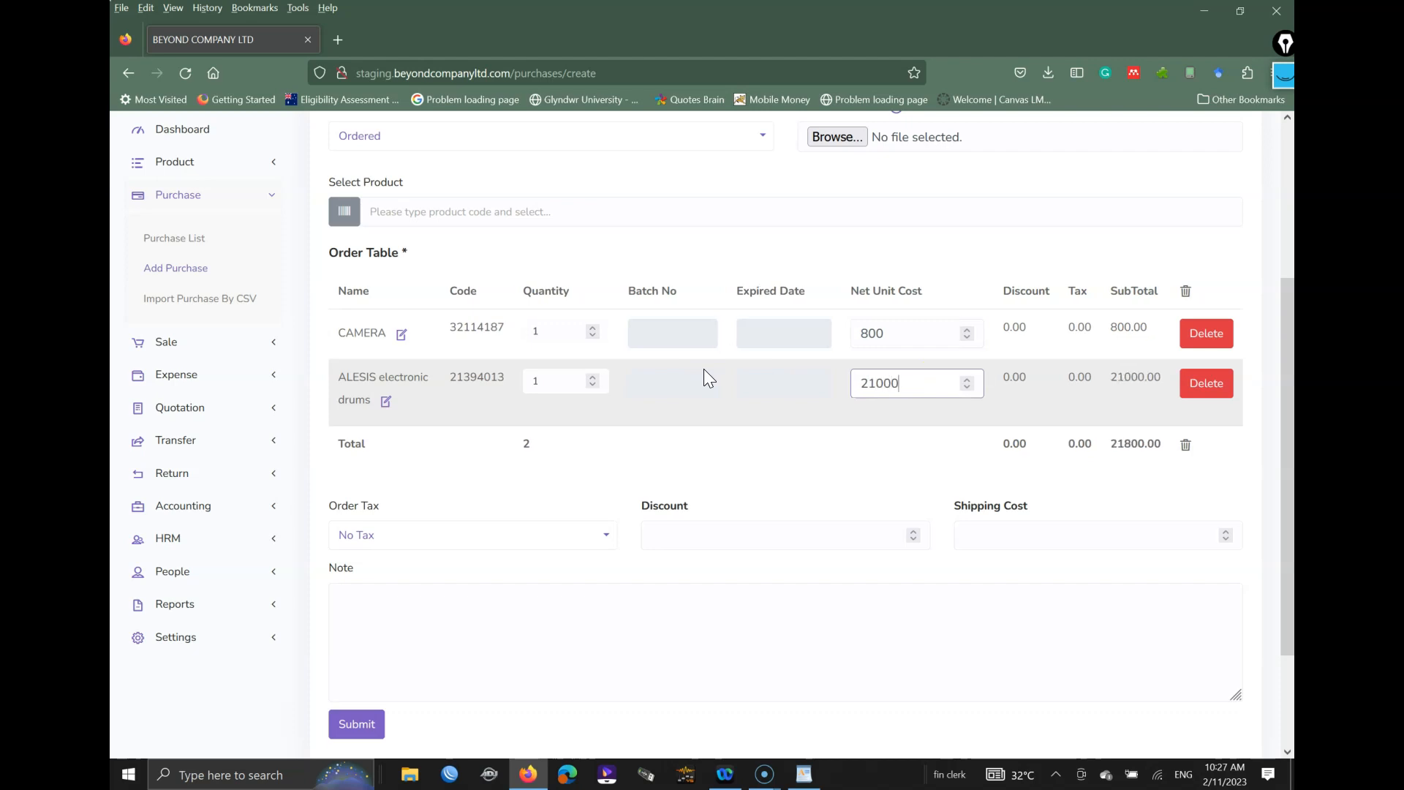
{"action": "left_click", "coordinate": [593, 454]}
Step: Keep Order Tax as No Tax, leave discount, shipping and note unchanged, and submit
{"action": "scroll", "coordinate": [604, 464], "scroll_direction": "down", "scroll_amount": 1}
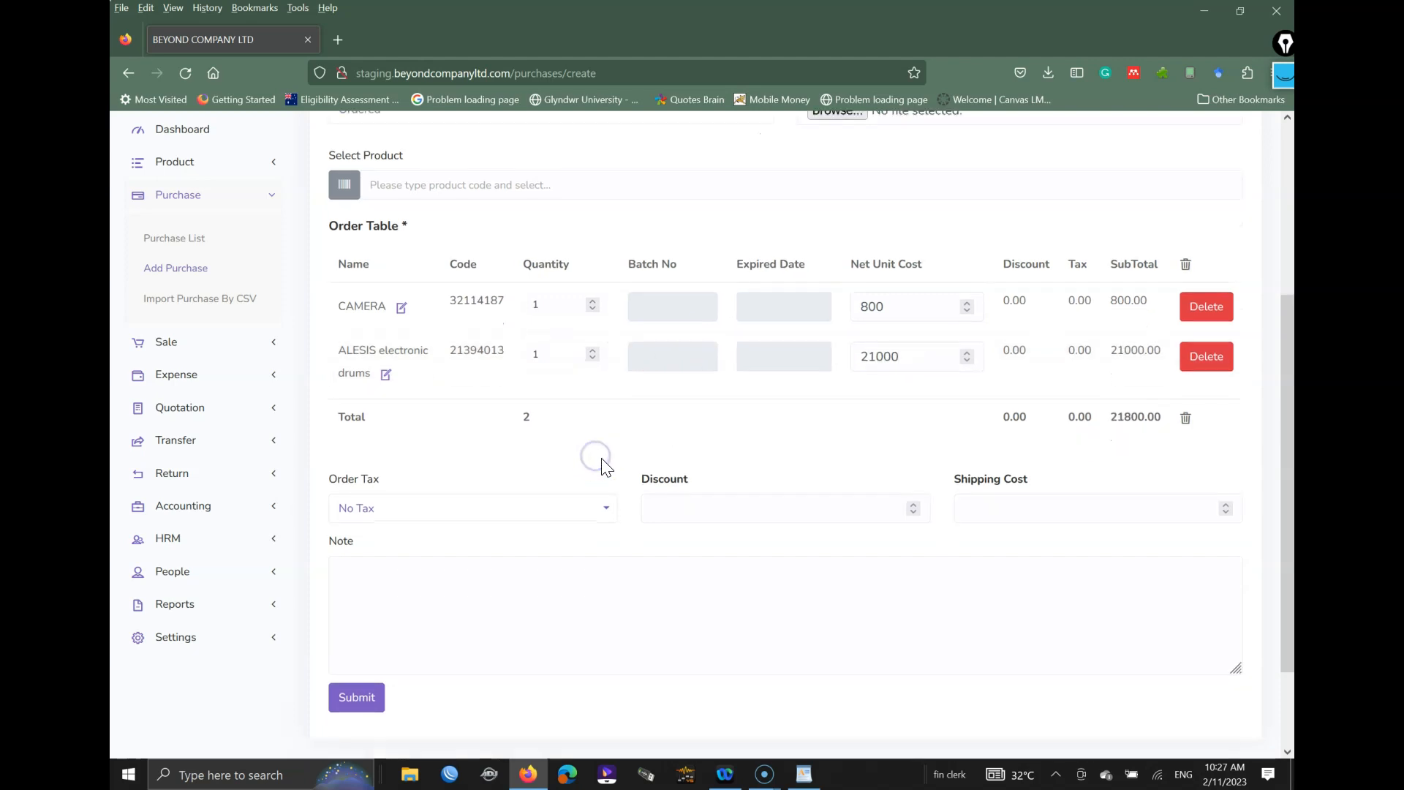
{"action": "scroll", "coordinate": [604, 465], "scroll_direction": "down", "scroll_amount": 2}
{"action": "left_click", "coordinate": [433, 393]}
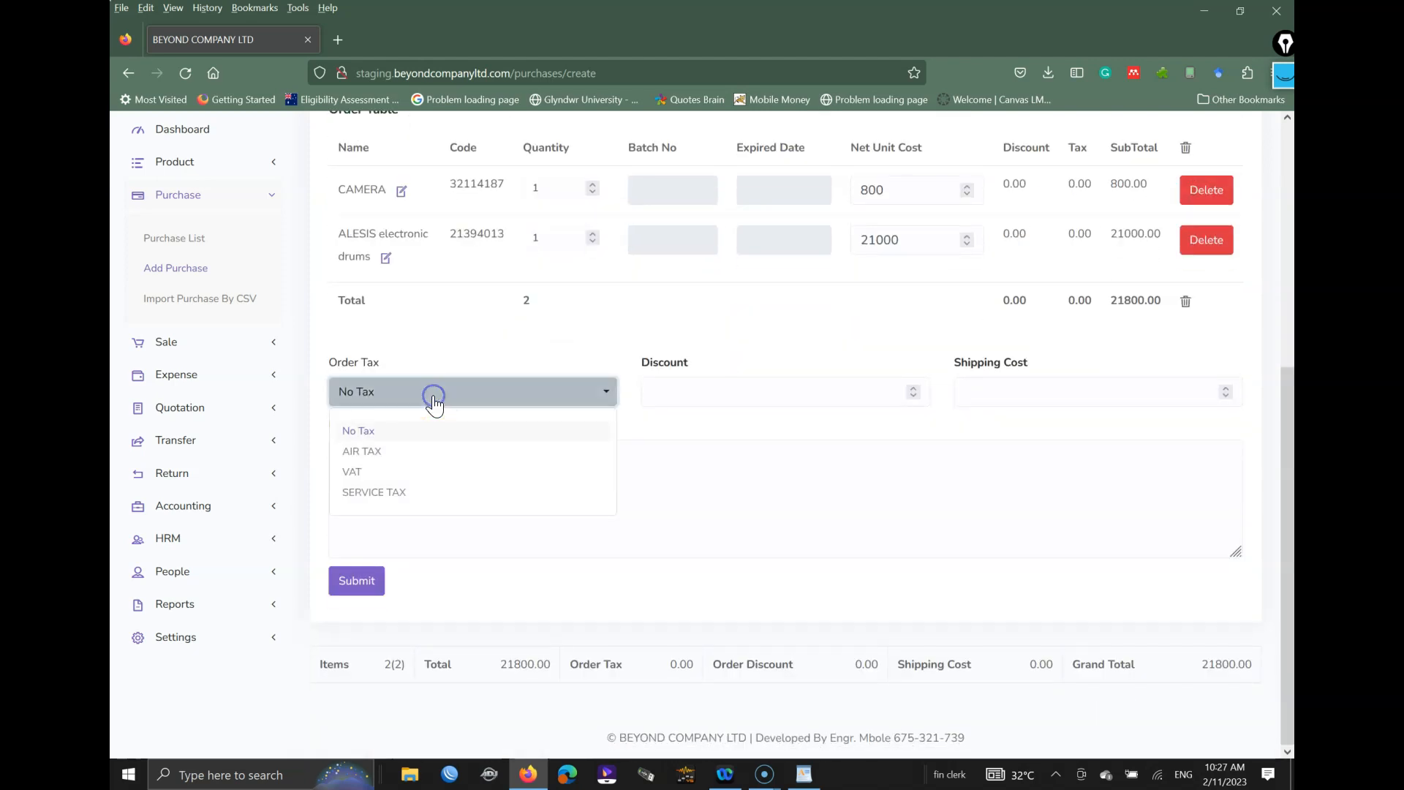
{"action": "left_click", "coordinate": [502, 335]}
{"action": "left_click", "coordinate": [713, 396]}
{"action": "left_click", "coordinate": [1062, 401]}
{"action": "left_click", "coordinate": [437, 480]}
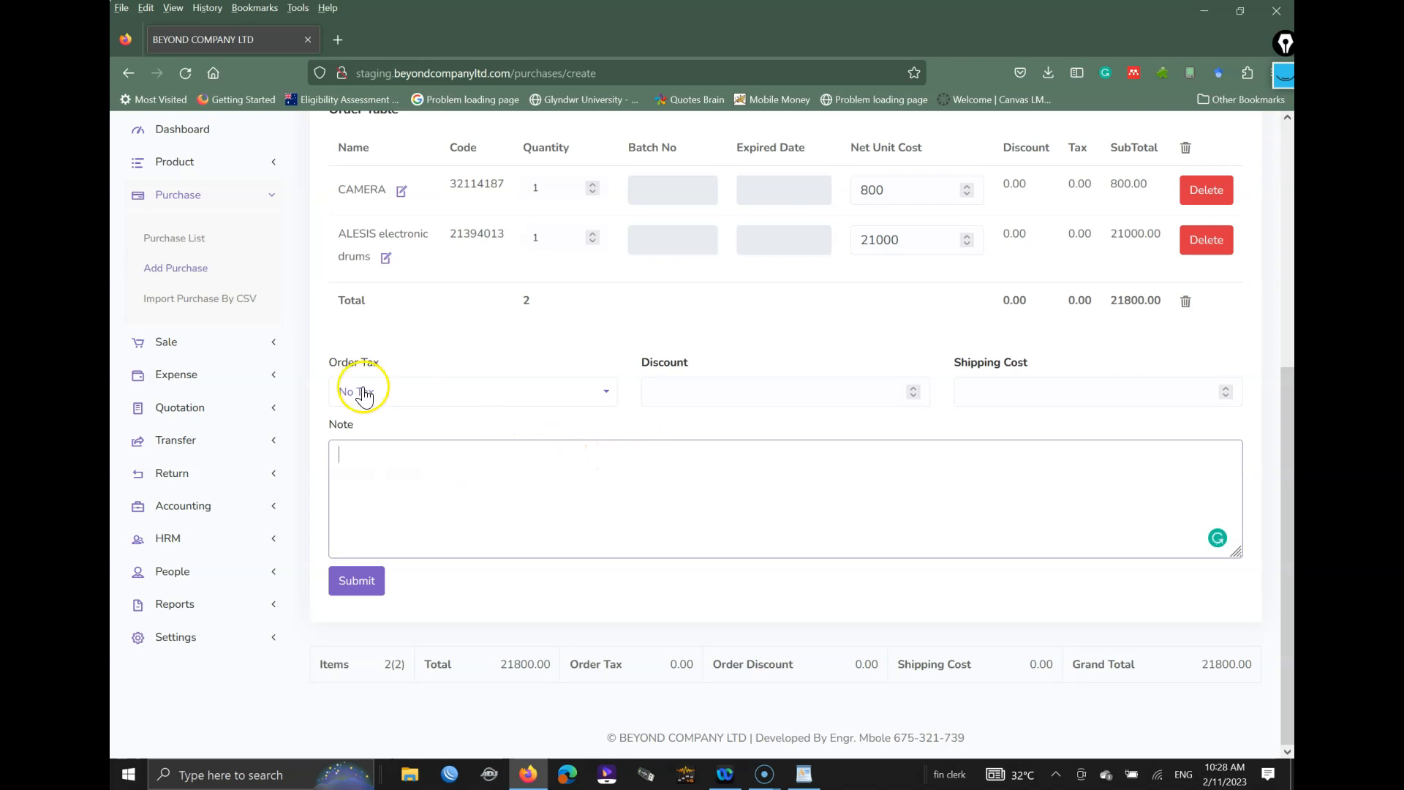
{"action": "left_click", "coordinate": [357, 585]}
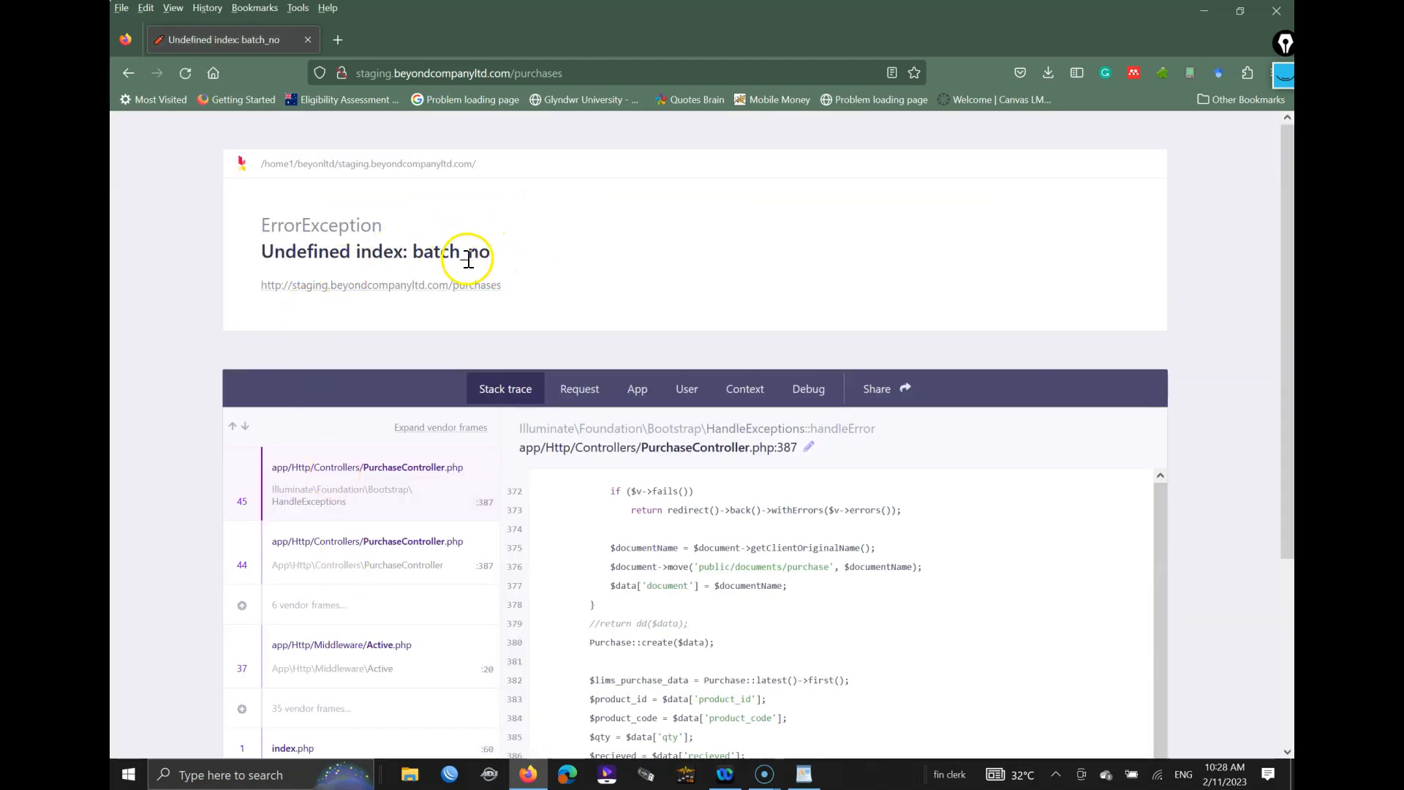
Step: Go back from the 'Undefined index: batch_no' error page and collapse the Purchase menu
{"action": "left_click", "coordinate": [127, 74]}
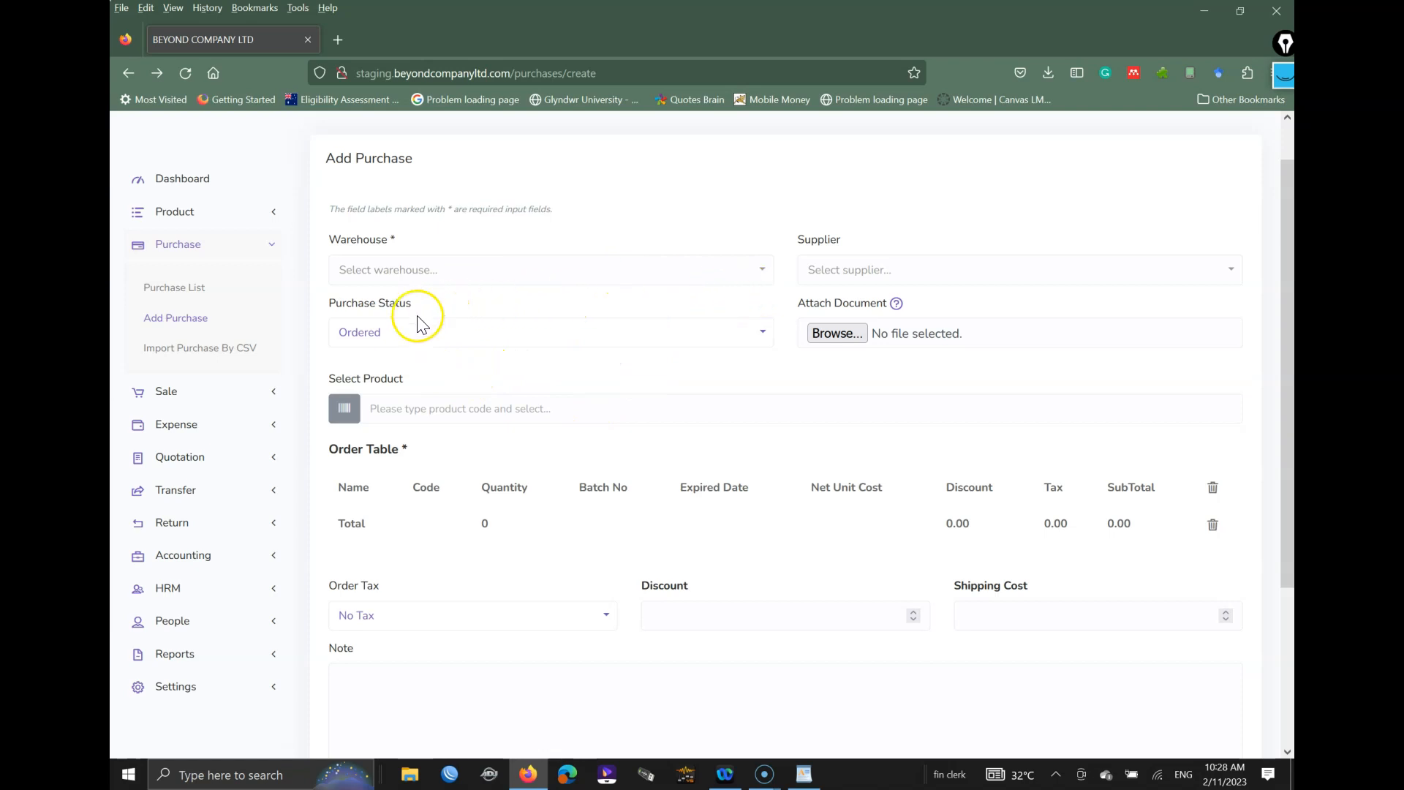
{"action": "left_click", "coordinate": [220, 245]}
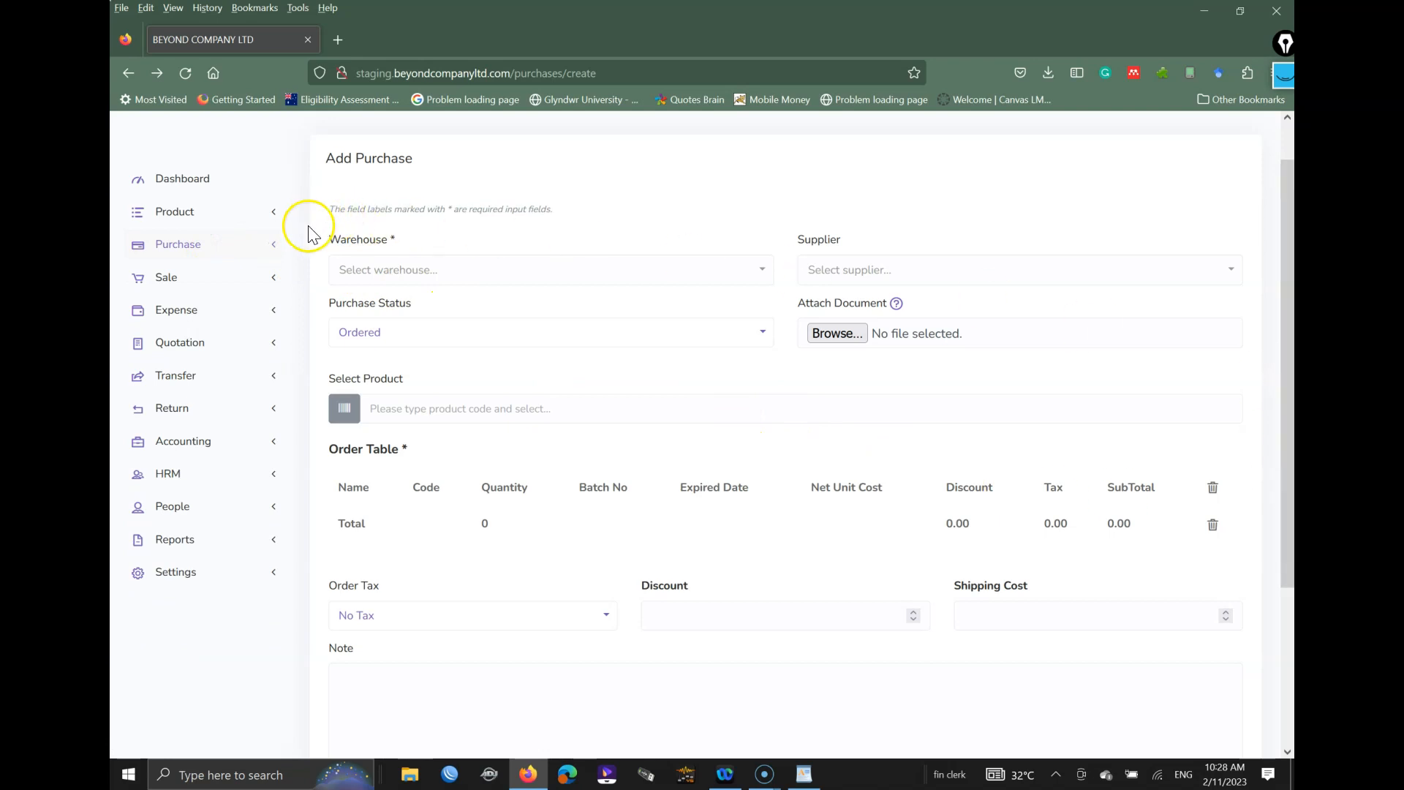
Step: Go to the Dashboard, then launch the POS screen from the top bar
{"action": "left_click", "coordinate": [179, 183]}
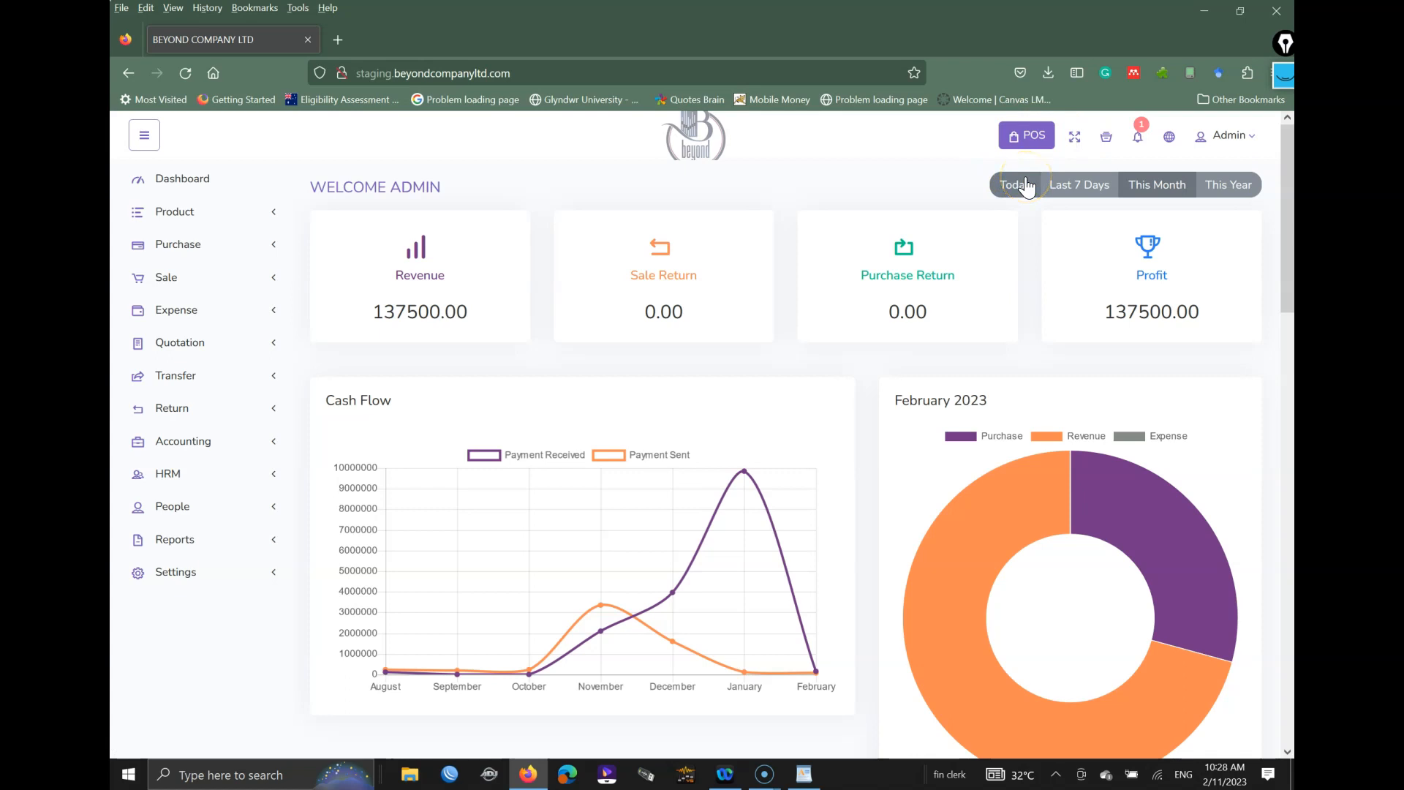
{"action": "key", "text": "ctrl+shift+1"}
{"action": "left_click_drag", "start_coordinate": [996, 155], "coordinate": [1037, 161]}
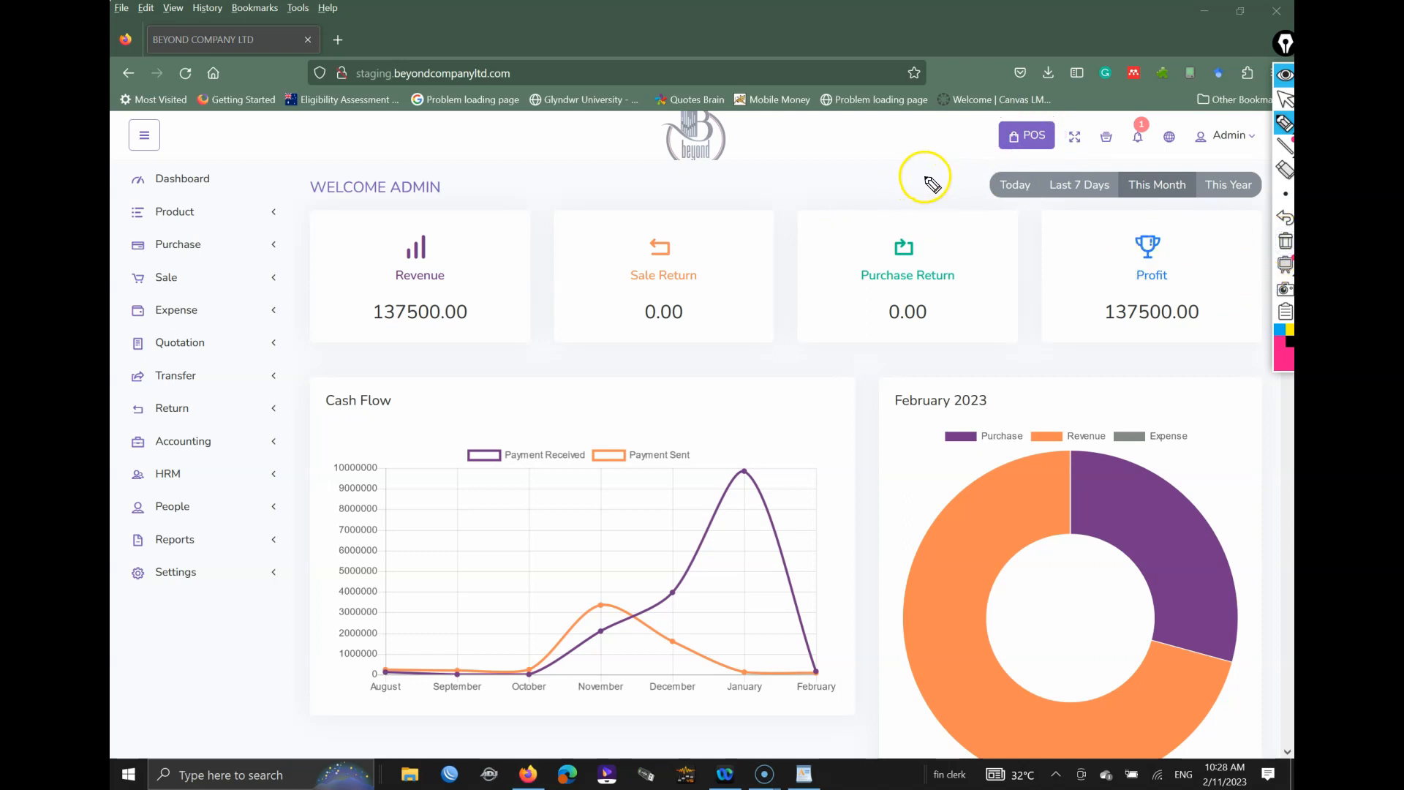
{"action": "left_click", "coordinate": [1026, 142]}
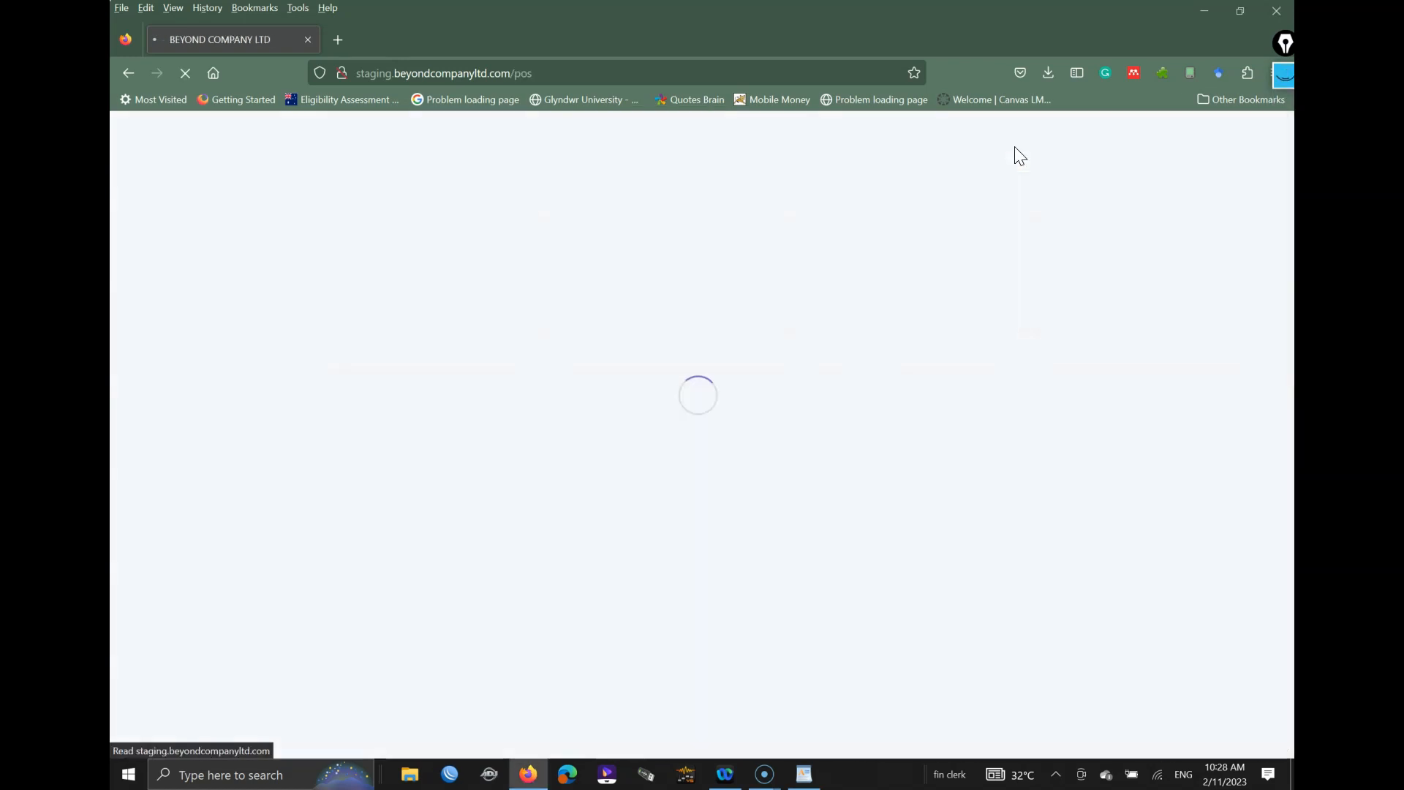
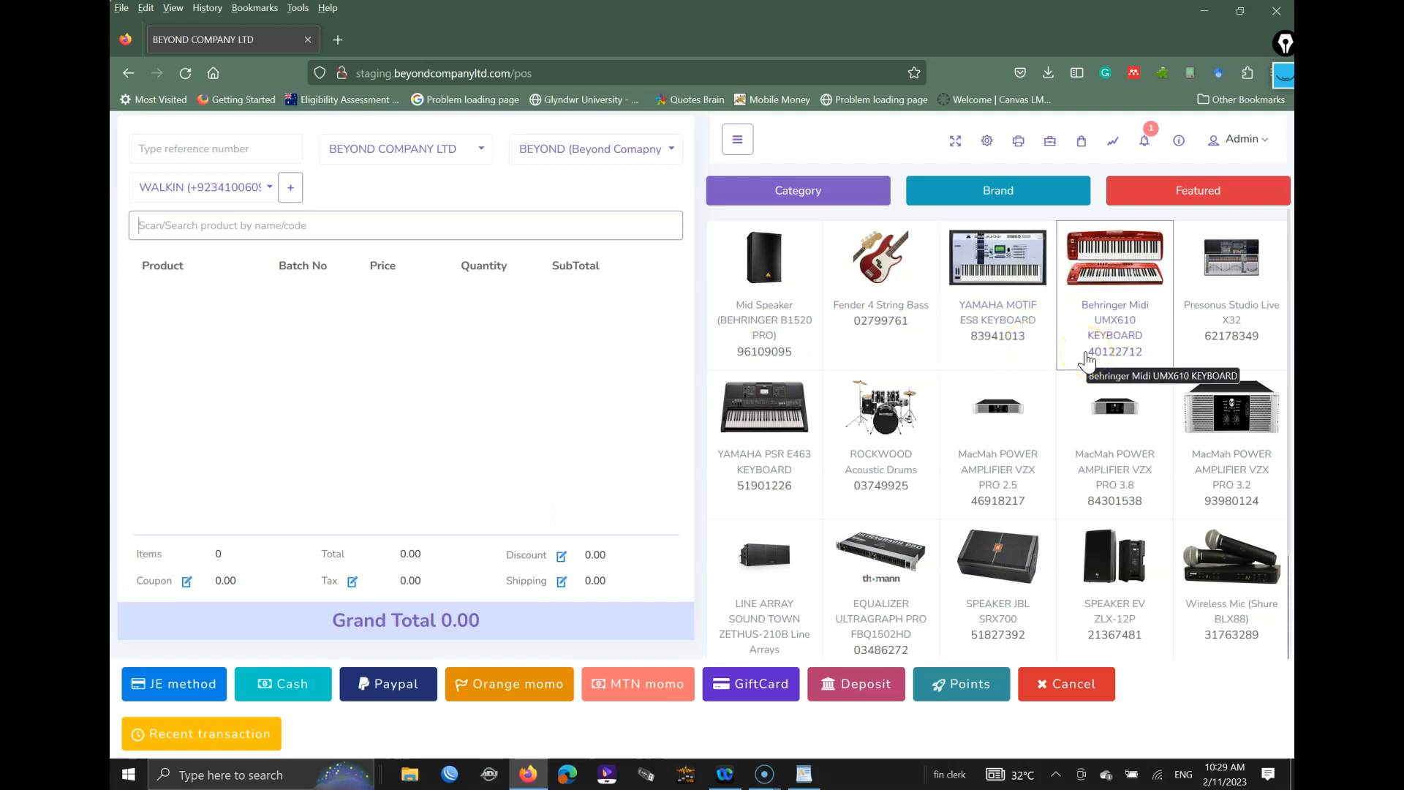
Step: Filter the product grid by SPEAKERS category and PEARL brand, then return to featured products
{"action": "left_click", "coordinate": [886, 418]}
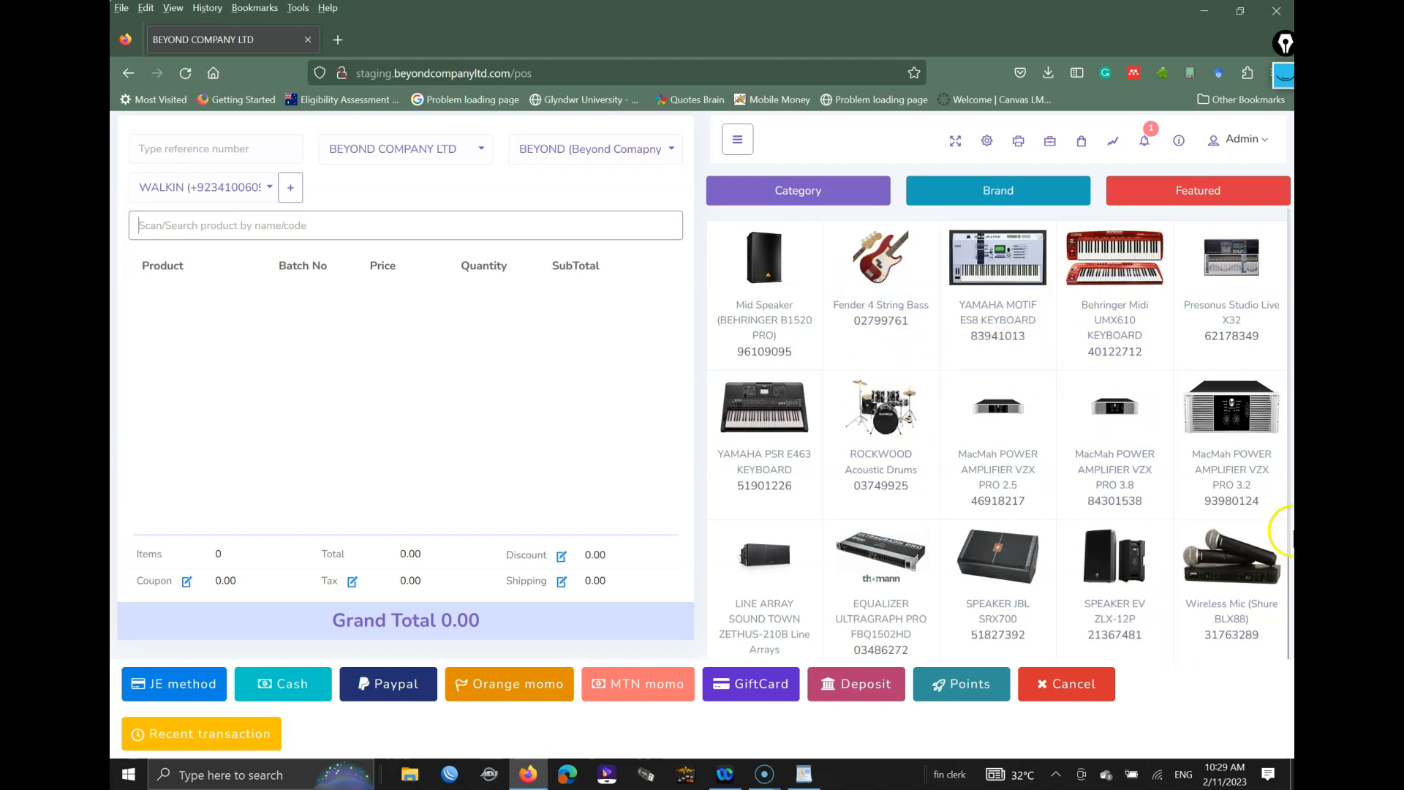
{"action": "left_click", "coordinate": [818, 192]}
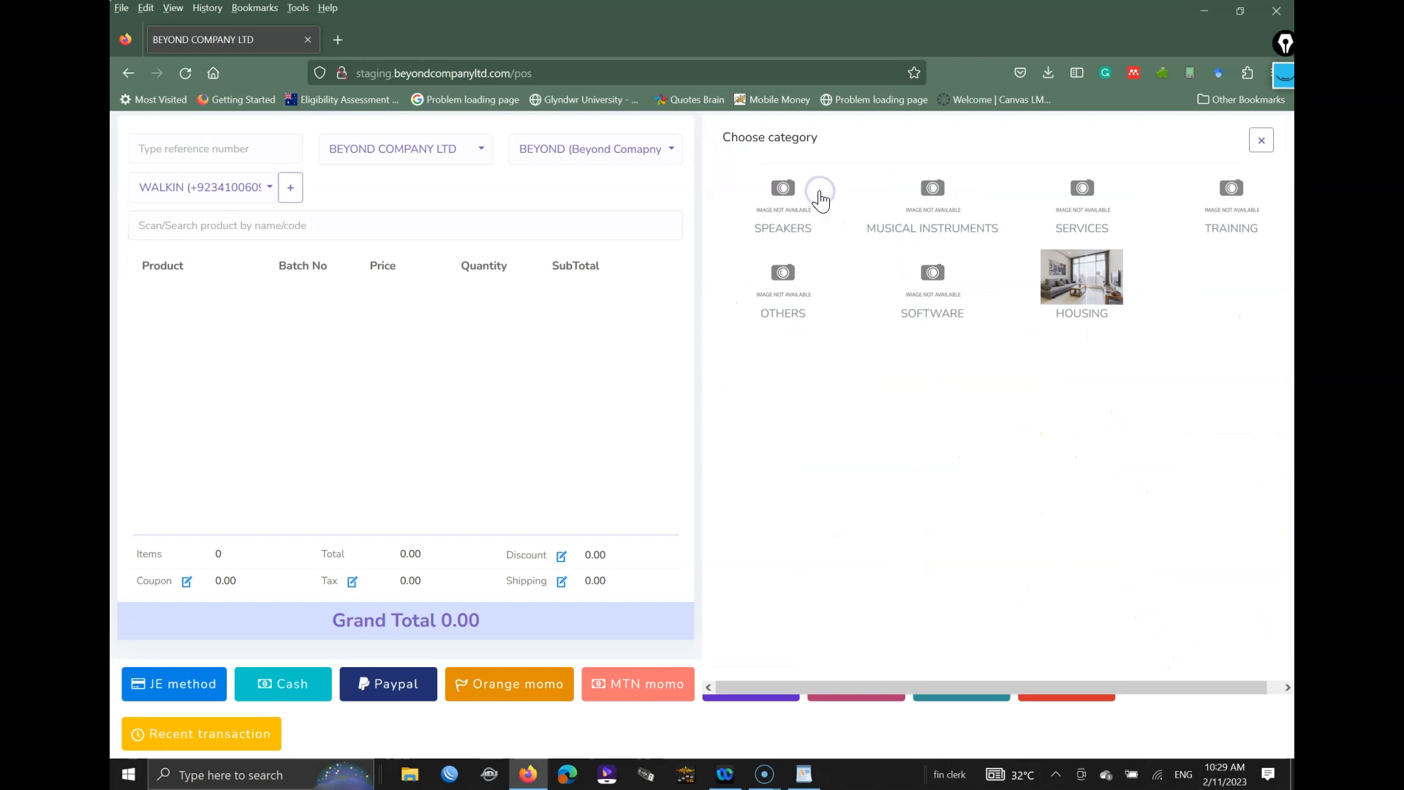
{"action": "left_click", "coordinate": [802, 219]}
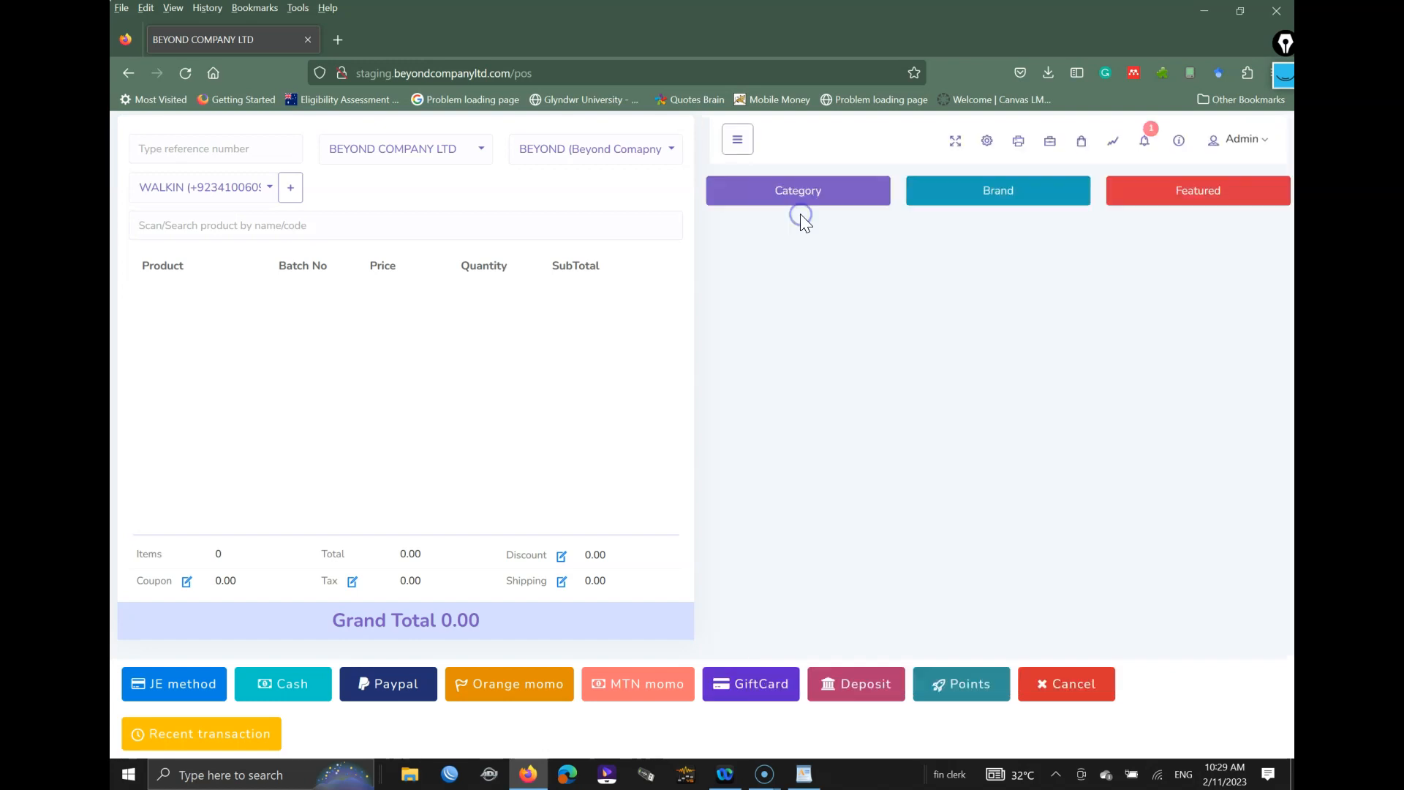
{"action": "left_click", "coordinate": [983, 187]}
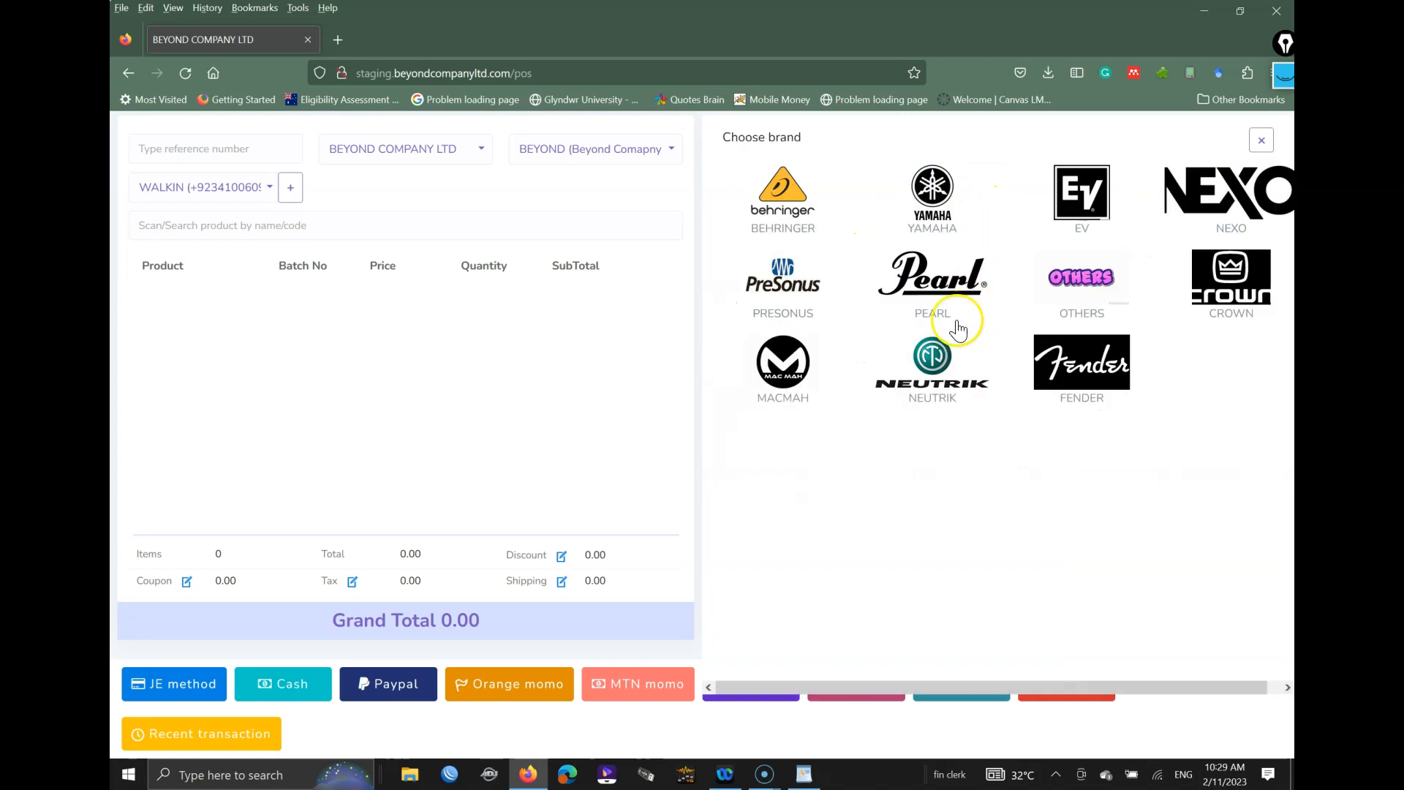
{"action": "left_click", "coordinate": [947, 285]}
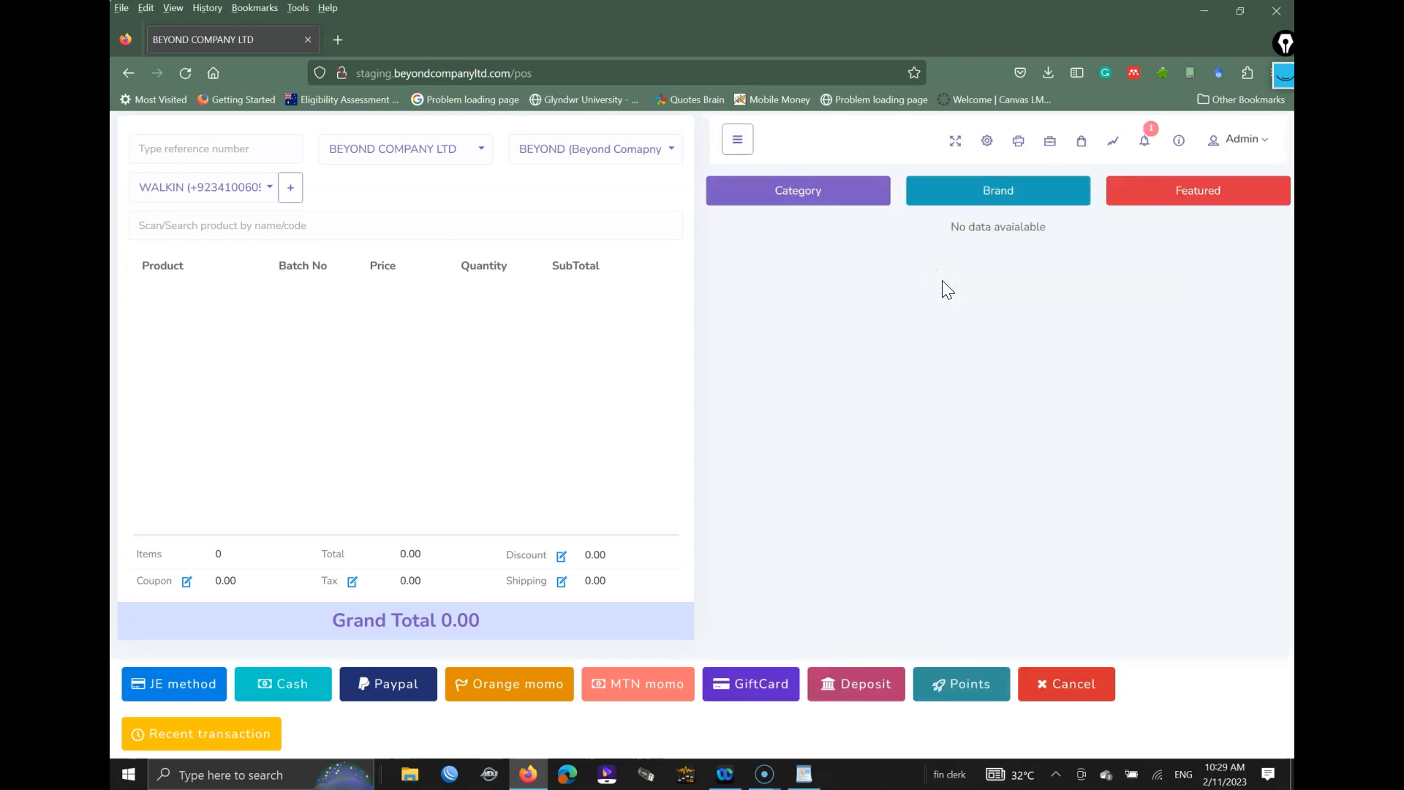
{"action": "left_click", "coordinate": [1197, 196]}
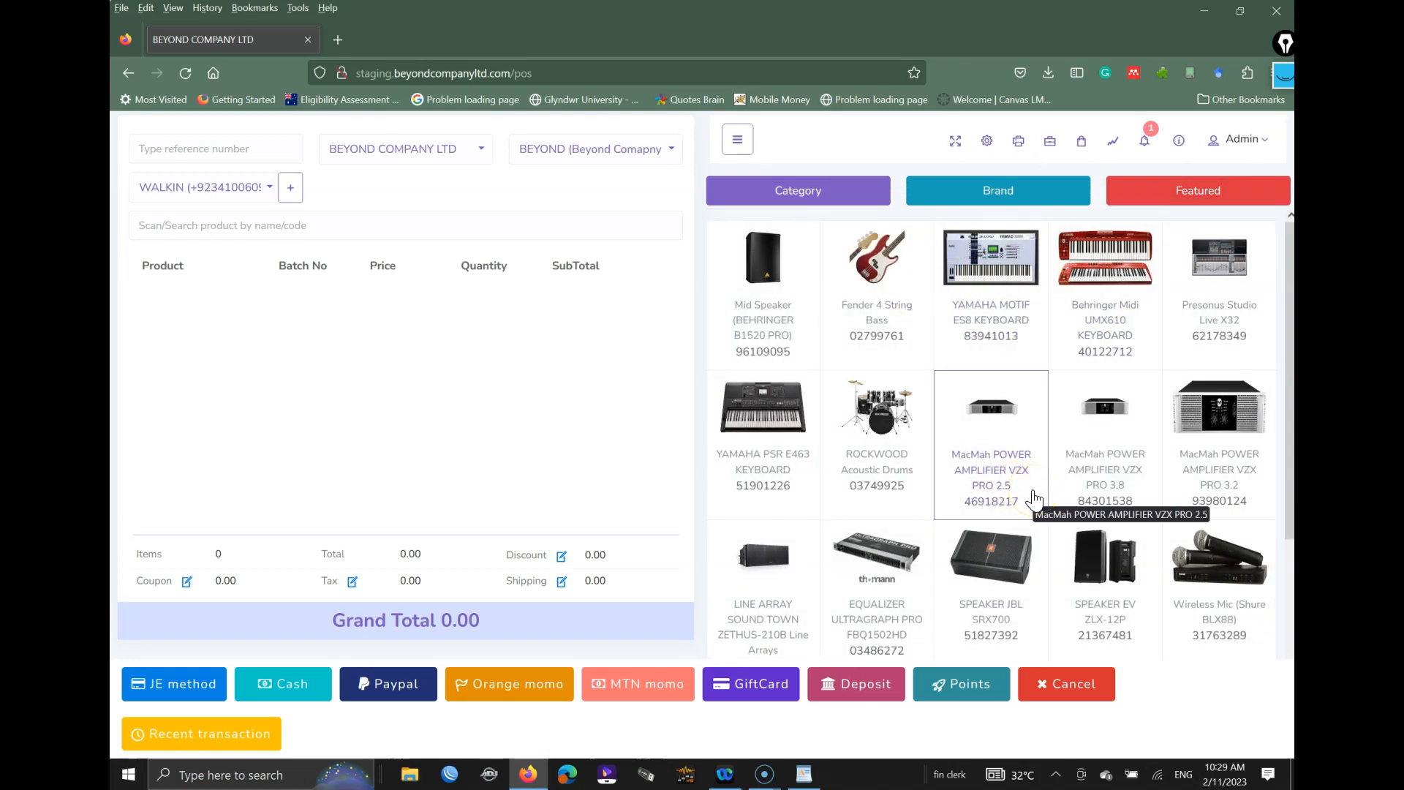
Step: Add Presonus Studio Live X32, YAMAHA MOTIF ES8 and Fender bass; set Fender to 7000 × 2
{"action": "left_click", "coordinate": [1234, 284]}
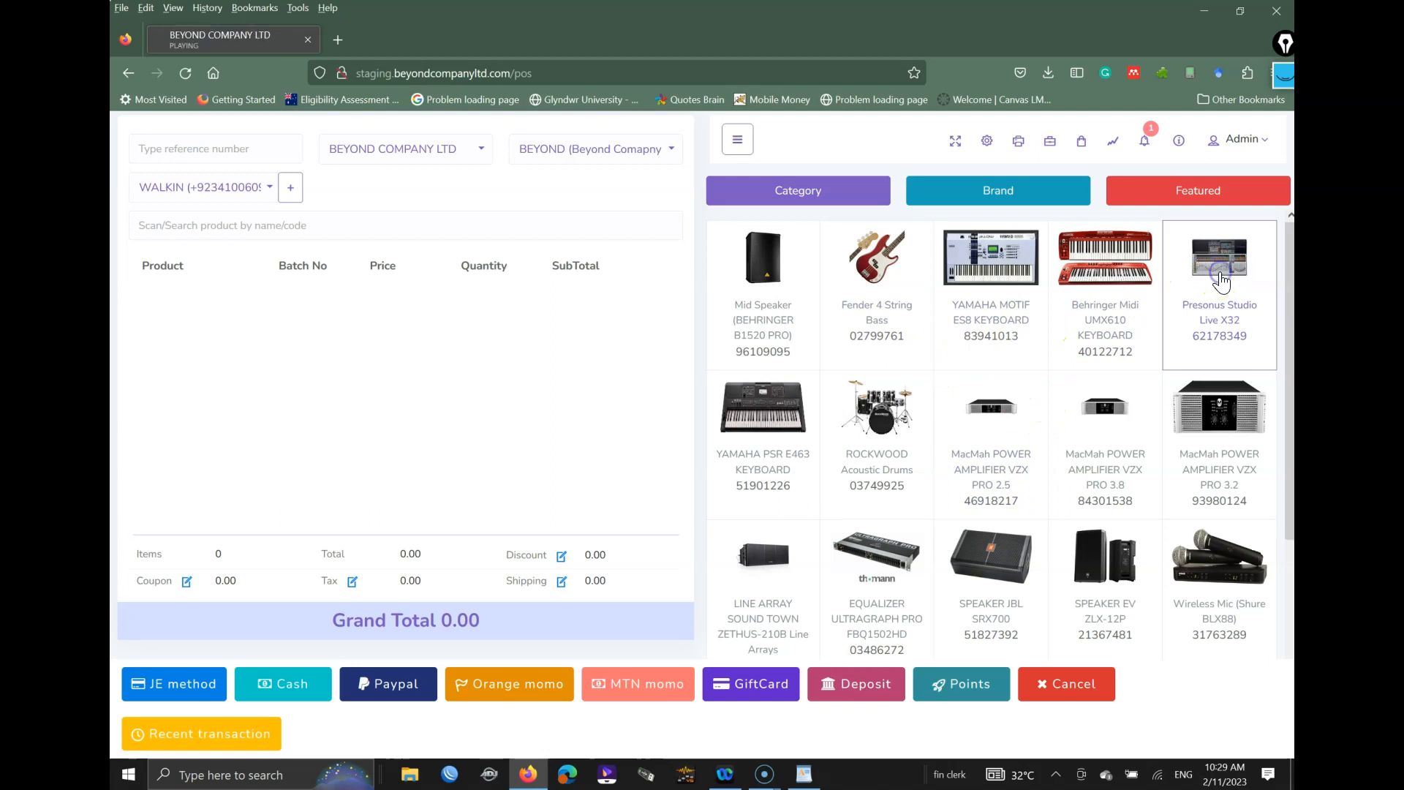
{"action": "left_click", "coordinate": [1003, 285]}
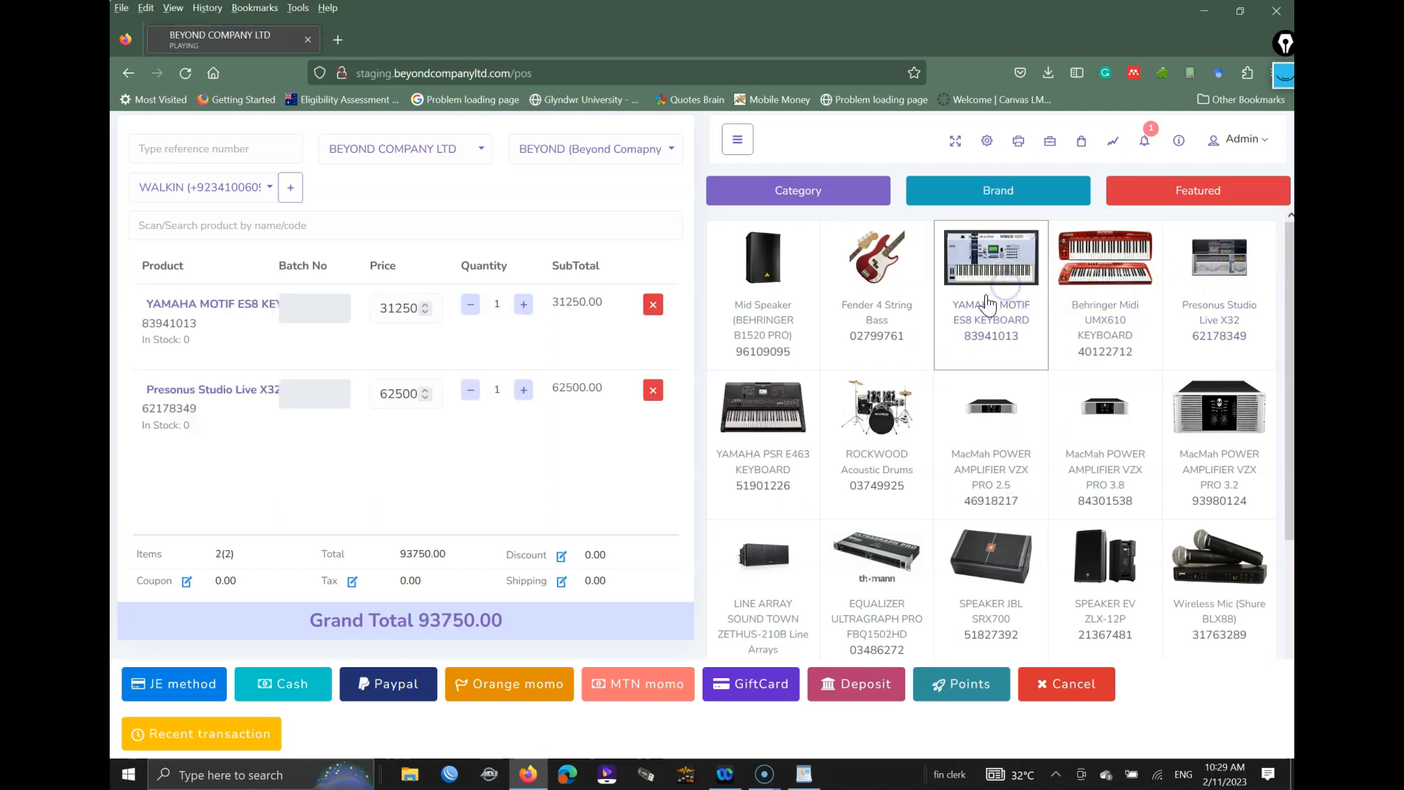
{"action": "left_click", "coordinate": [864, 320]}
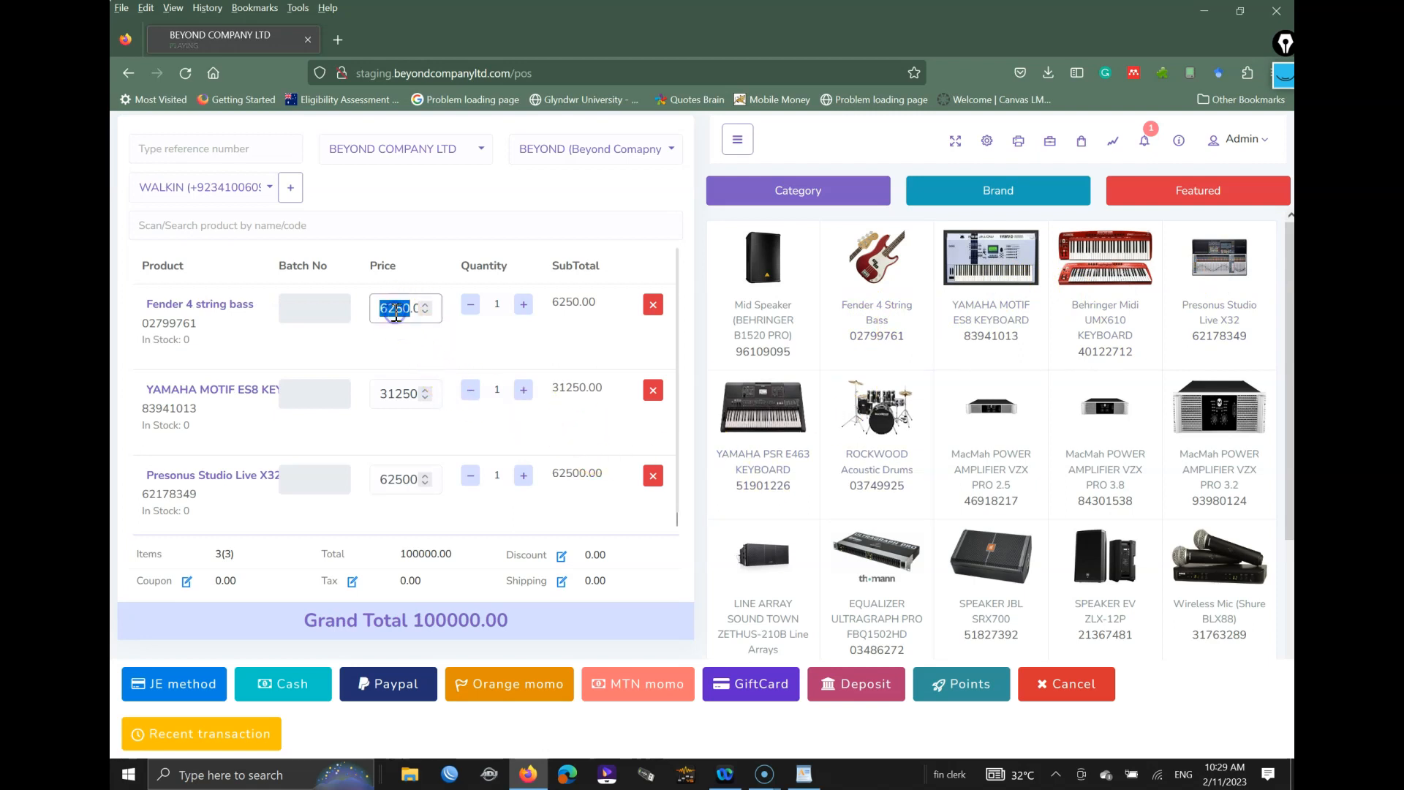
{"action": "type", "text": "7000"}
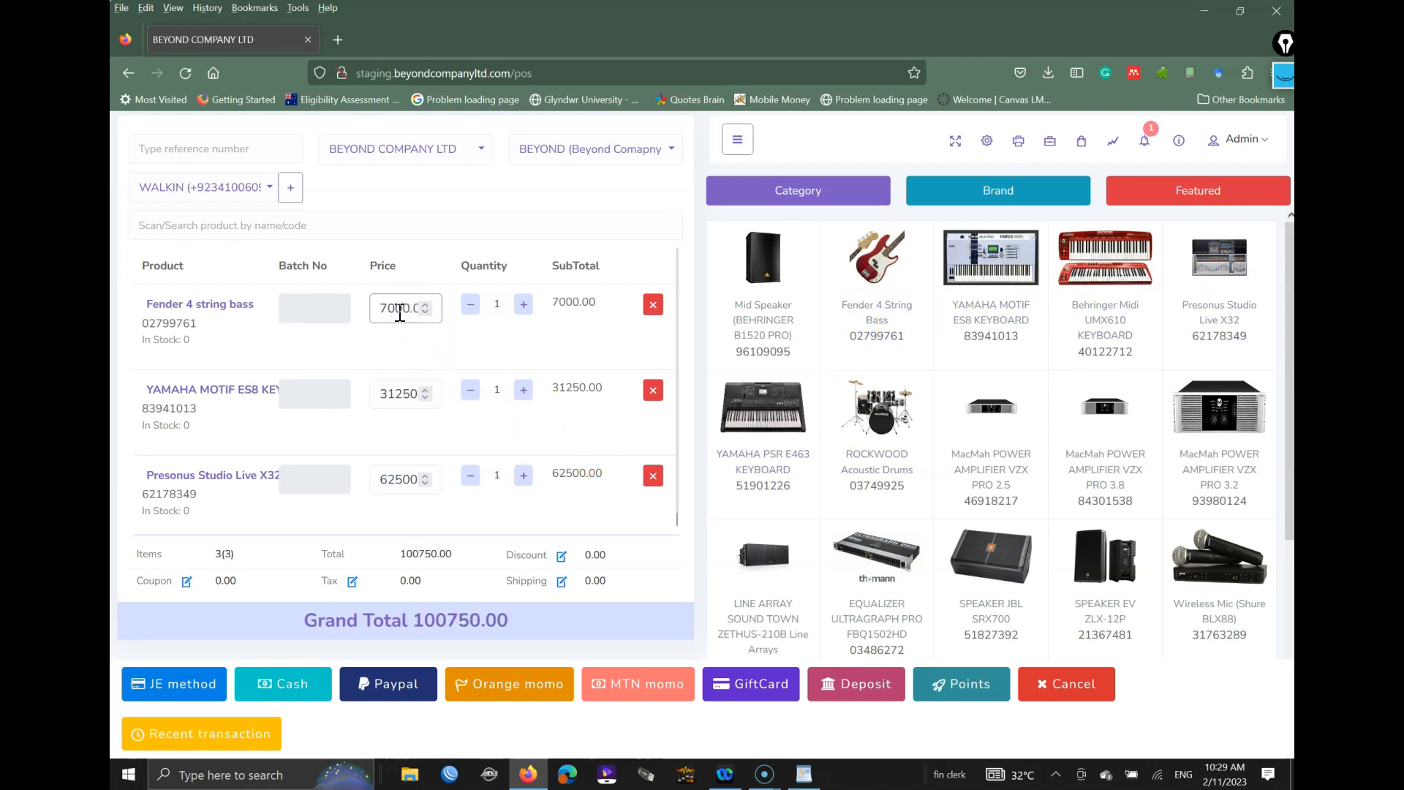
{"action": "left_click", "coordinate": [510, 307]}
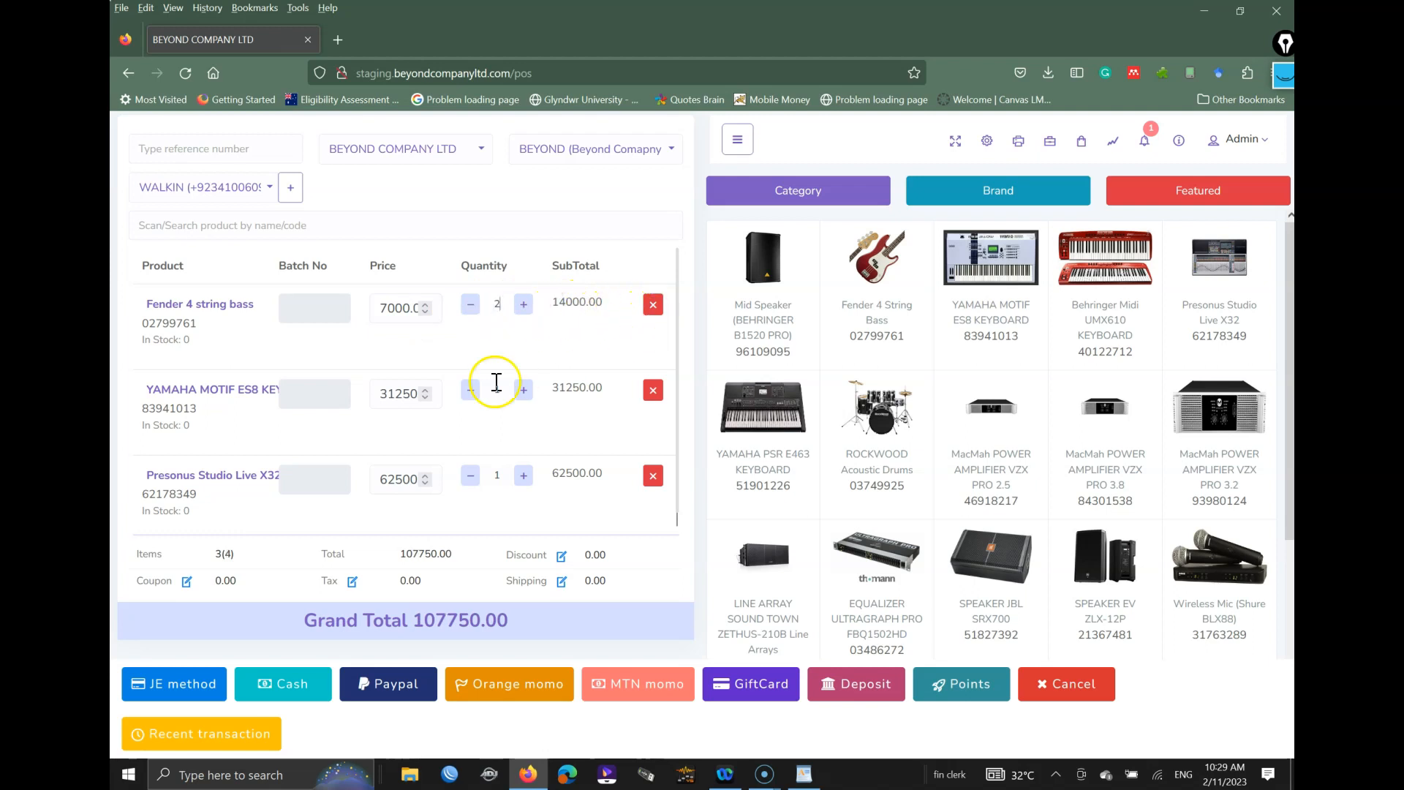
Step: Set the YAMAHA MOTIF ES8 to 4000 × 2 and remove the Presonus row, totalling 22000.00
{"action": "double_click", "coordinate": [395, 406]}
{"action": "type", "text": "4000.0"}
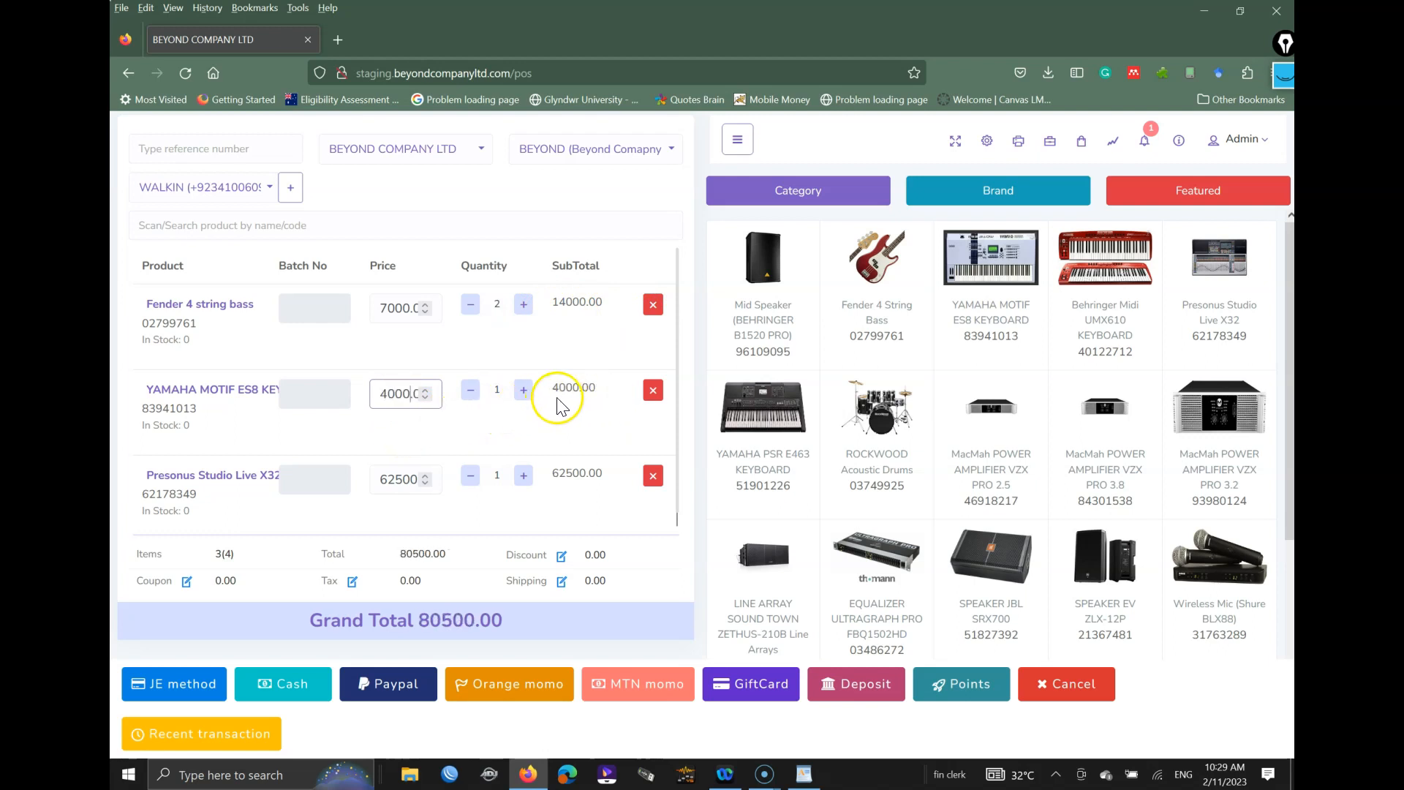
{"action": "left_click", "coordinate": [524, 391]}
{"action": "type", "text": ".5"}
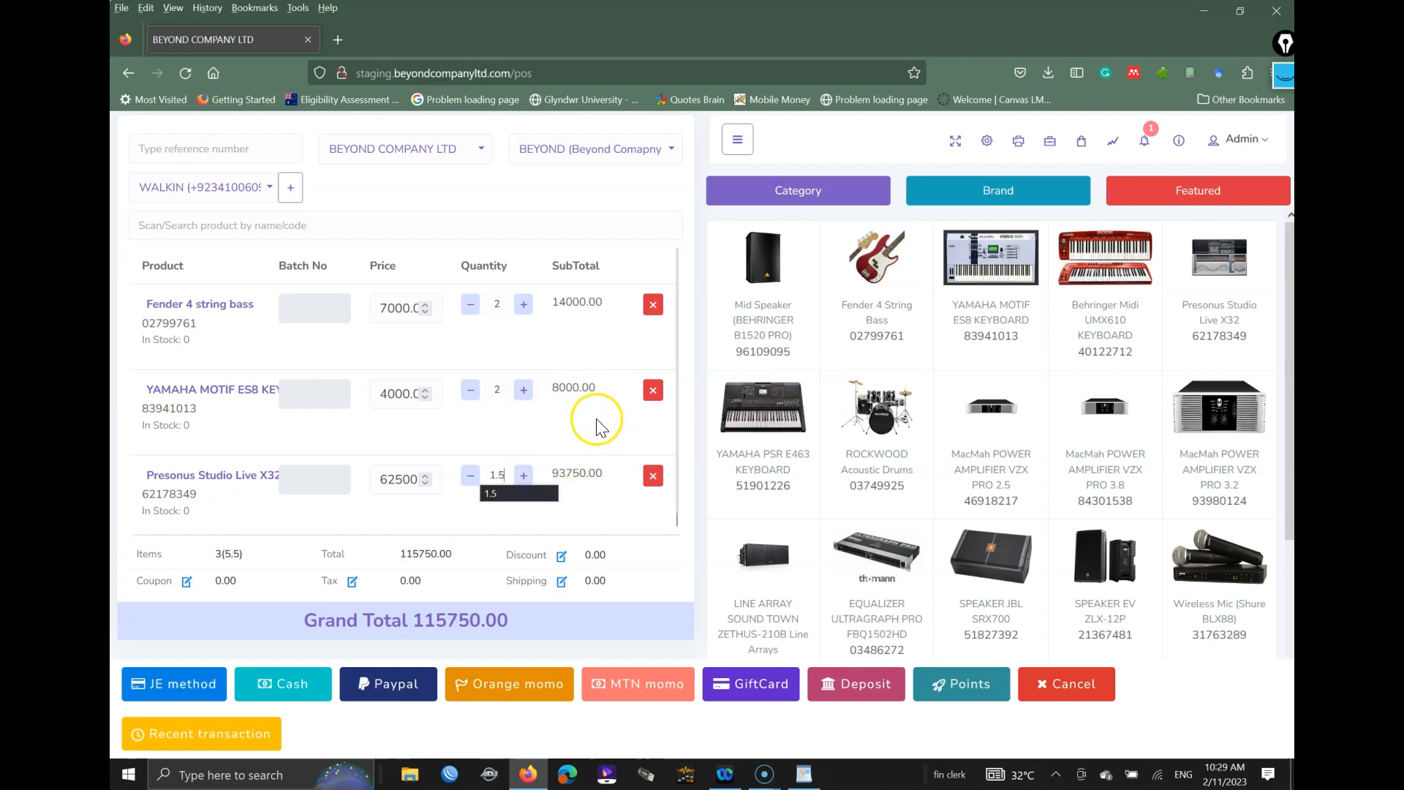
{"action": "left_click_drag", "start_coordinate": [415, 620], "coordinate": [503, 618]}
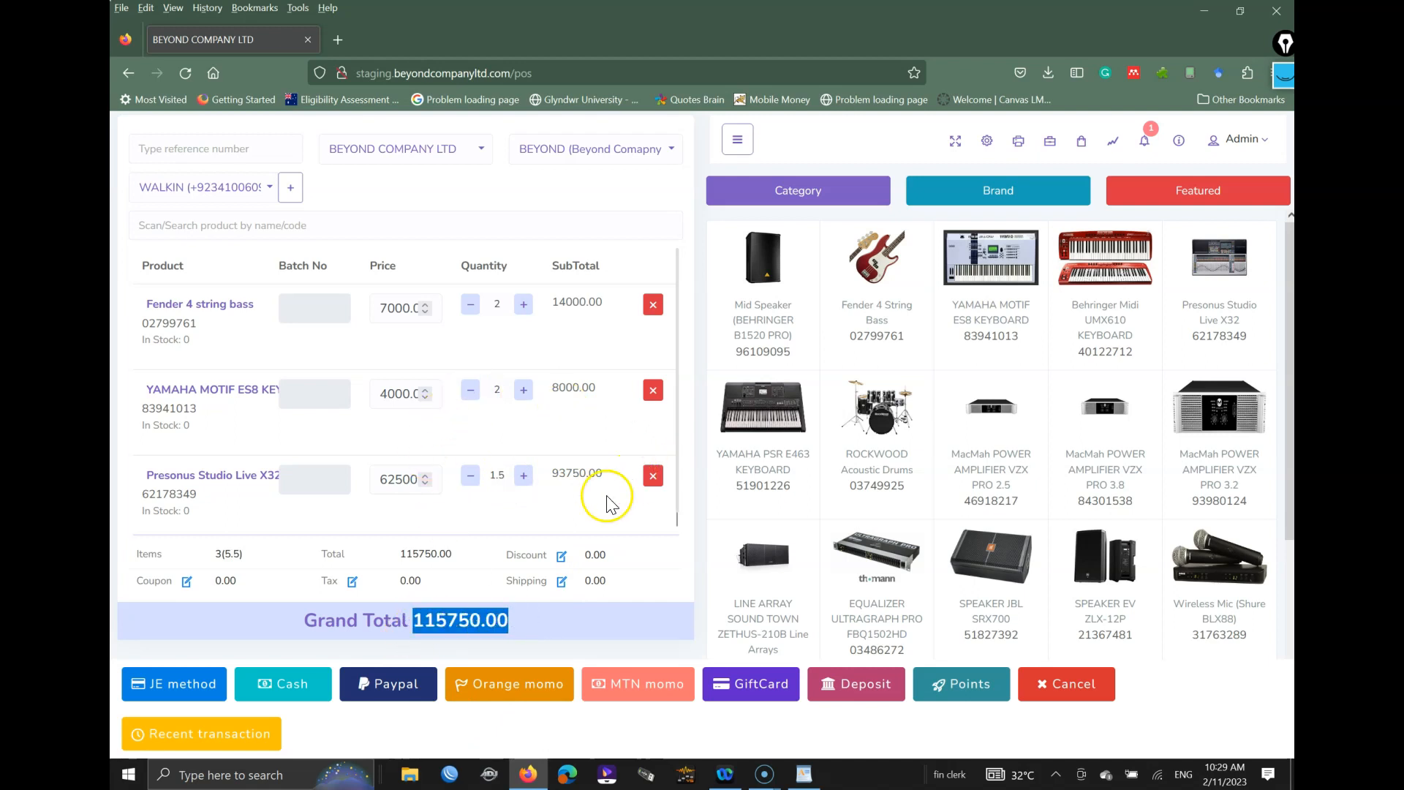
{"action": "left_click", "coordinate": [658, 477]}
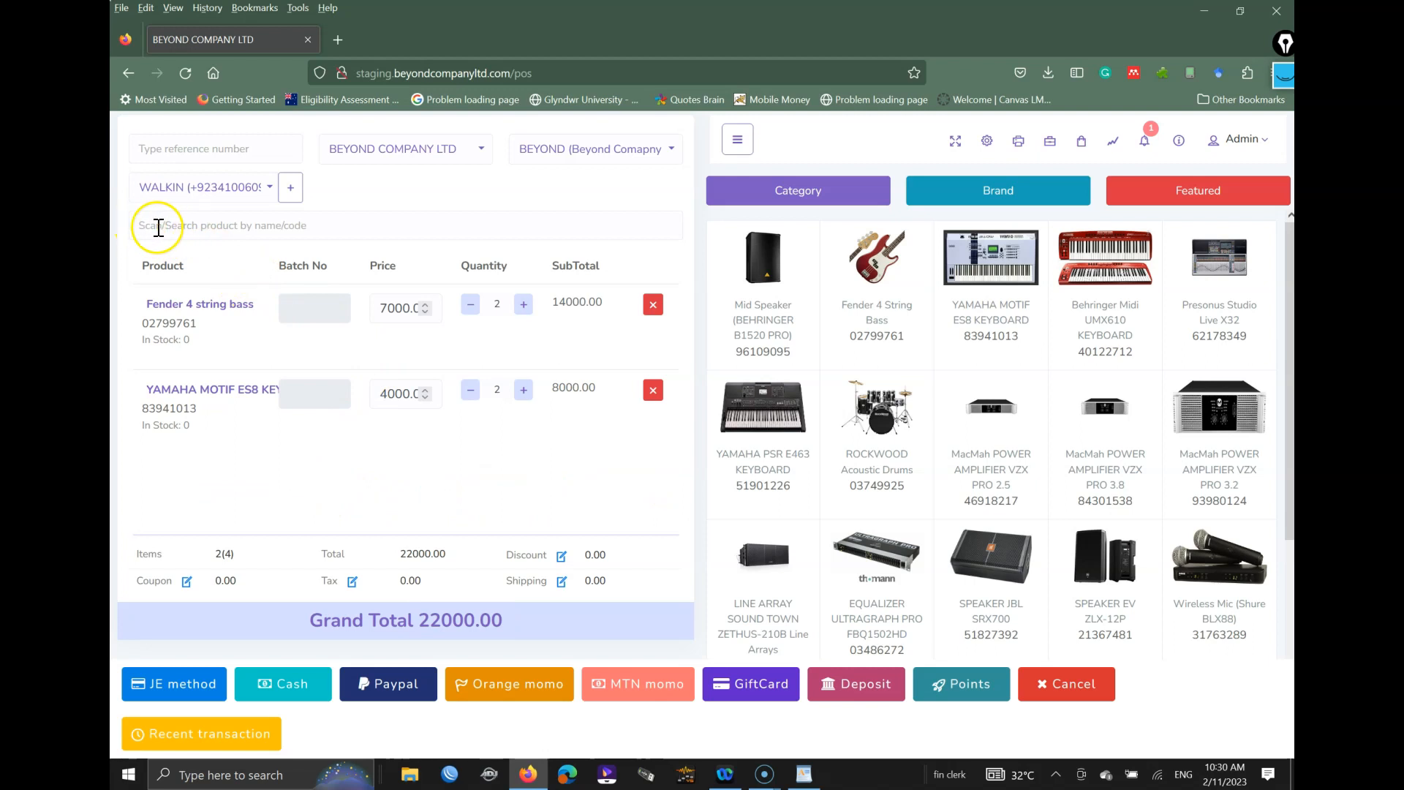
Step: Search products for 'bassdr' and add CONGA DRUMS at 12500, making the Grand Total 34500.00
{"action": "key", "text": "ctrl+shift+1"}
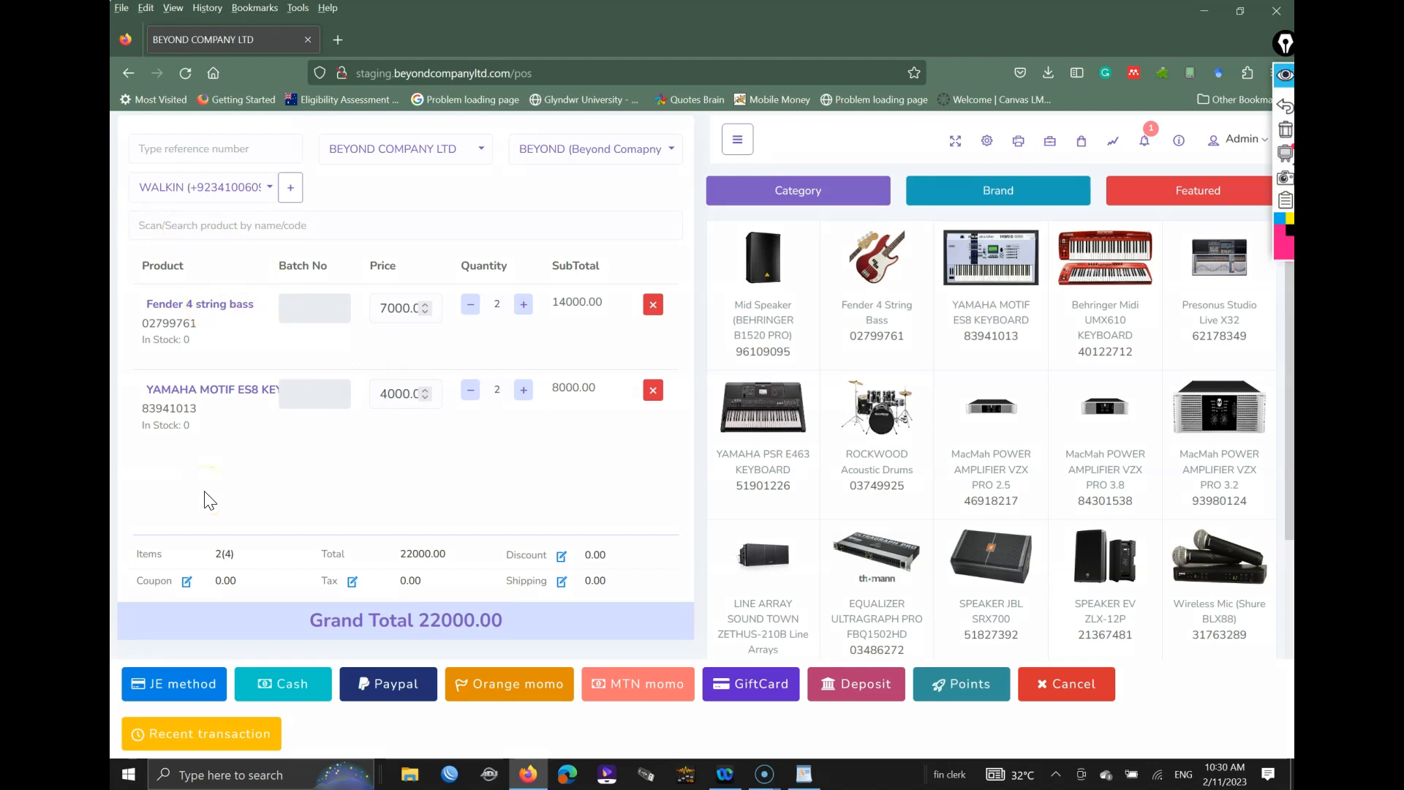
{"action": "left_click", "coordinate": [142, 233]}
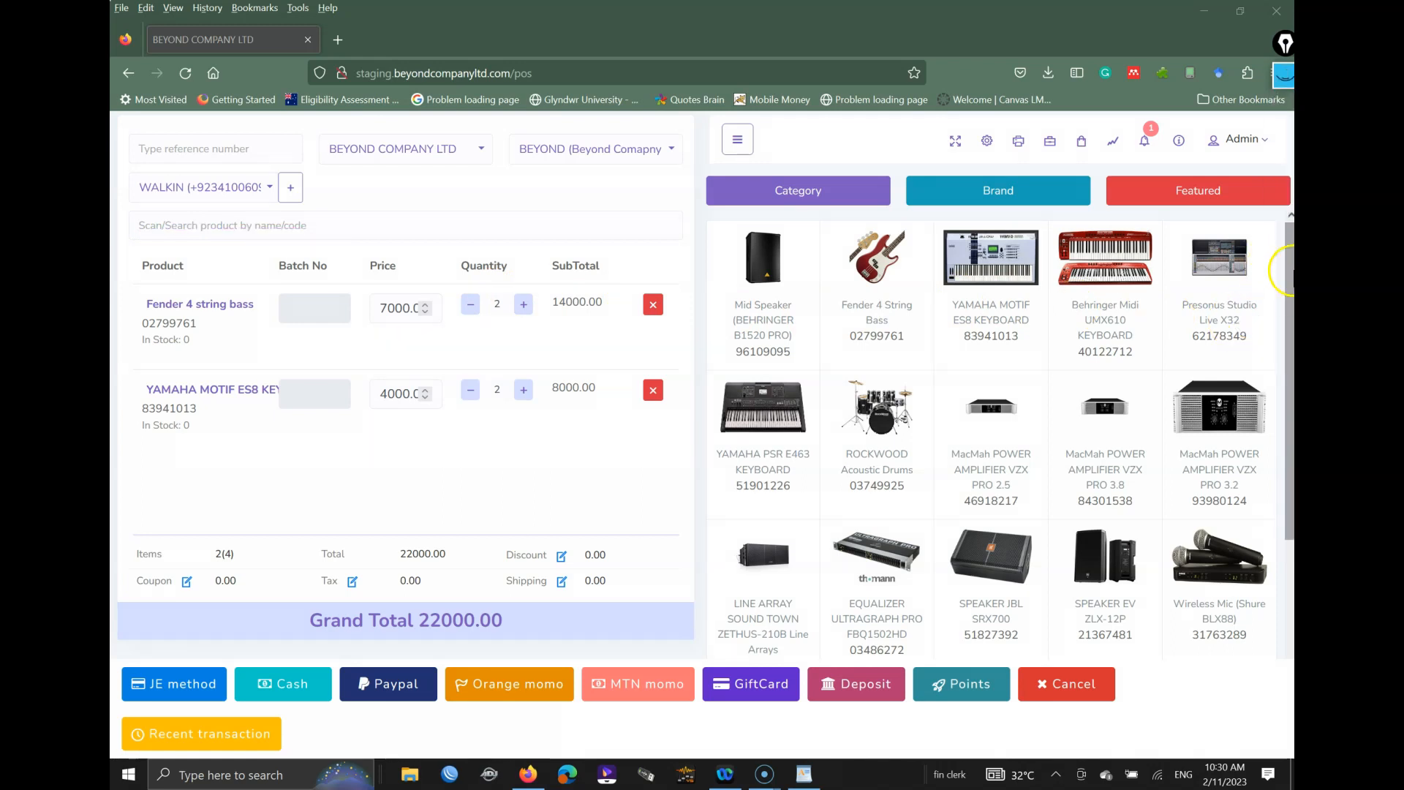
{"action": "left_click", "coordinate": [412, 227]}
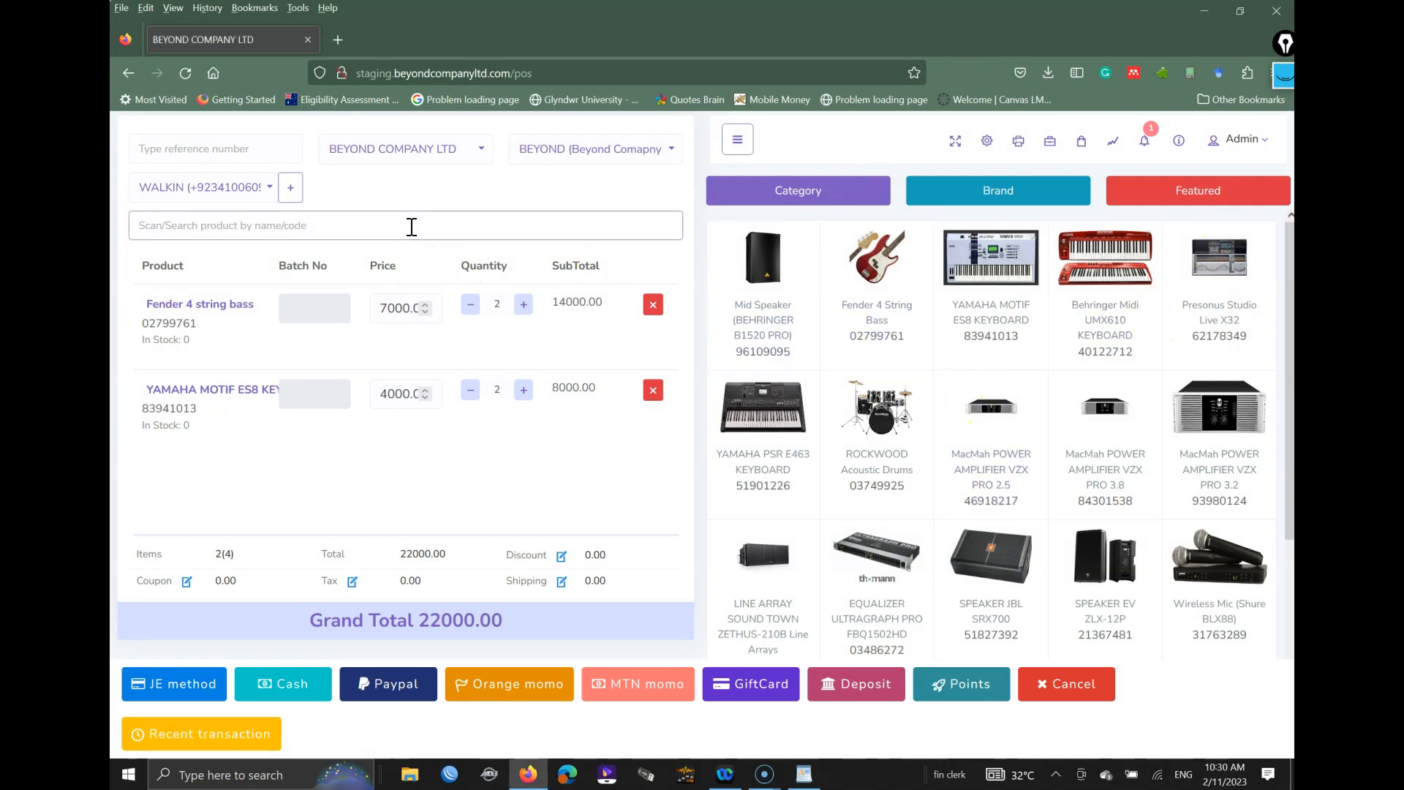
{"action": "type", "text": "bass"}
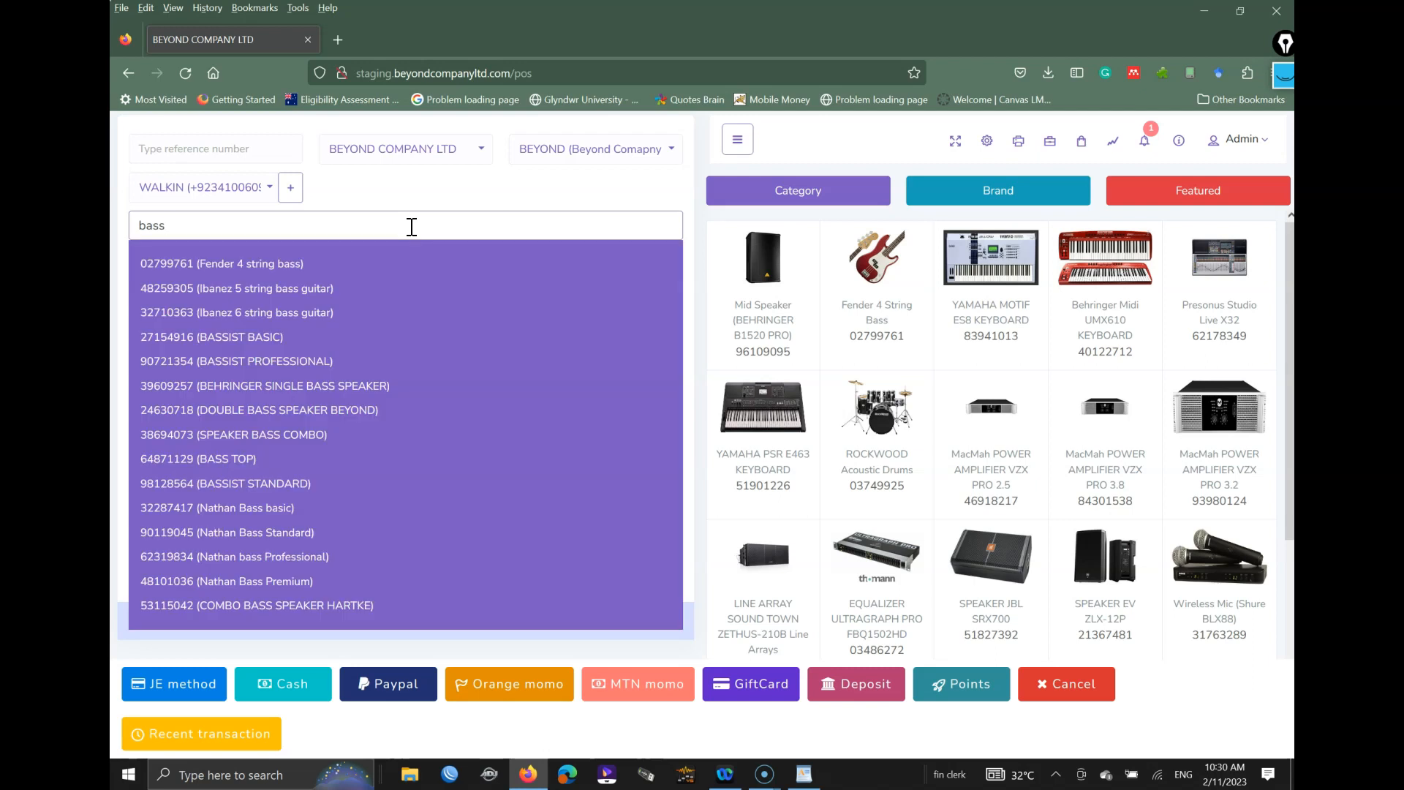
{"action": "type", "text": "drums"}
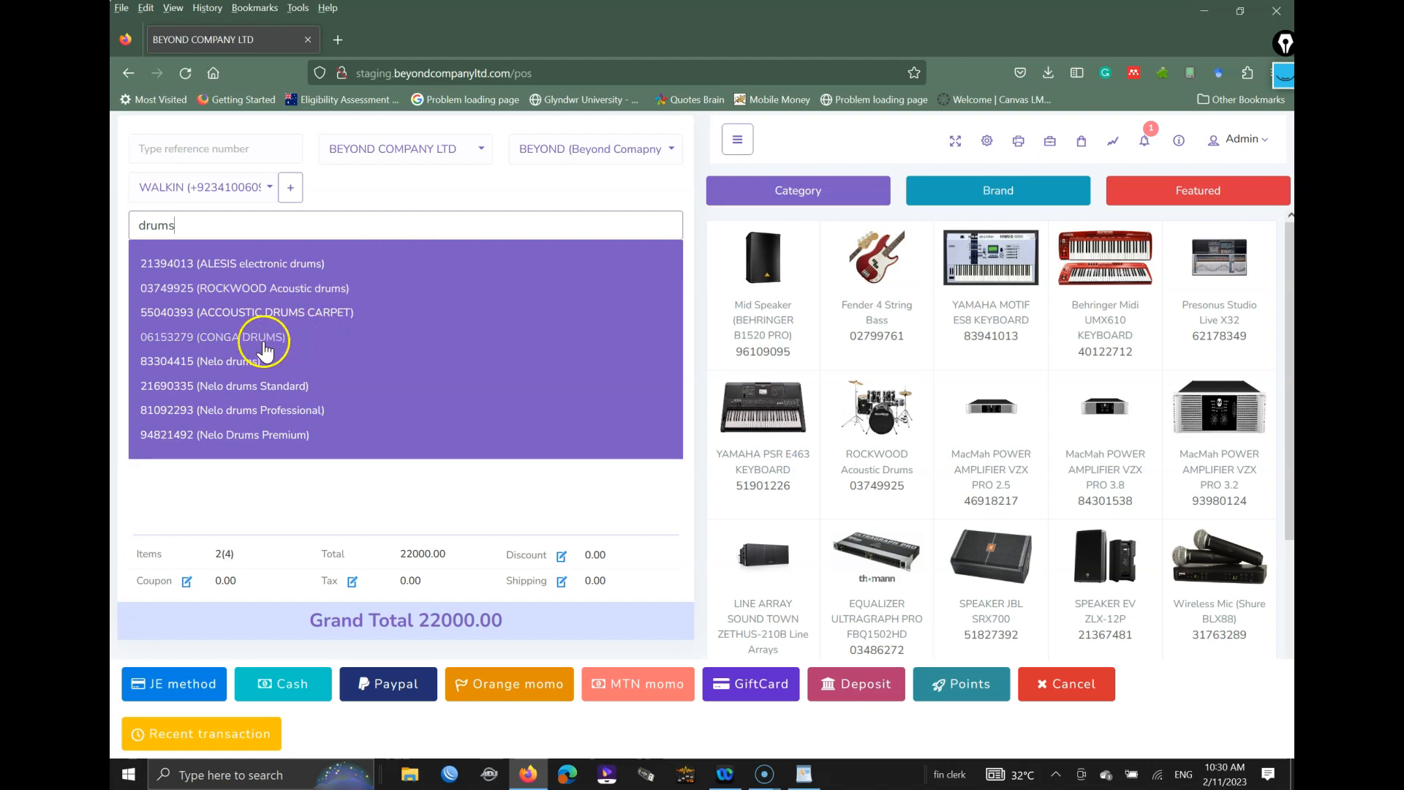
{"action": "left_click", "coordinate": [265, 342]}
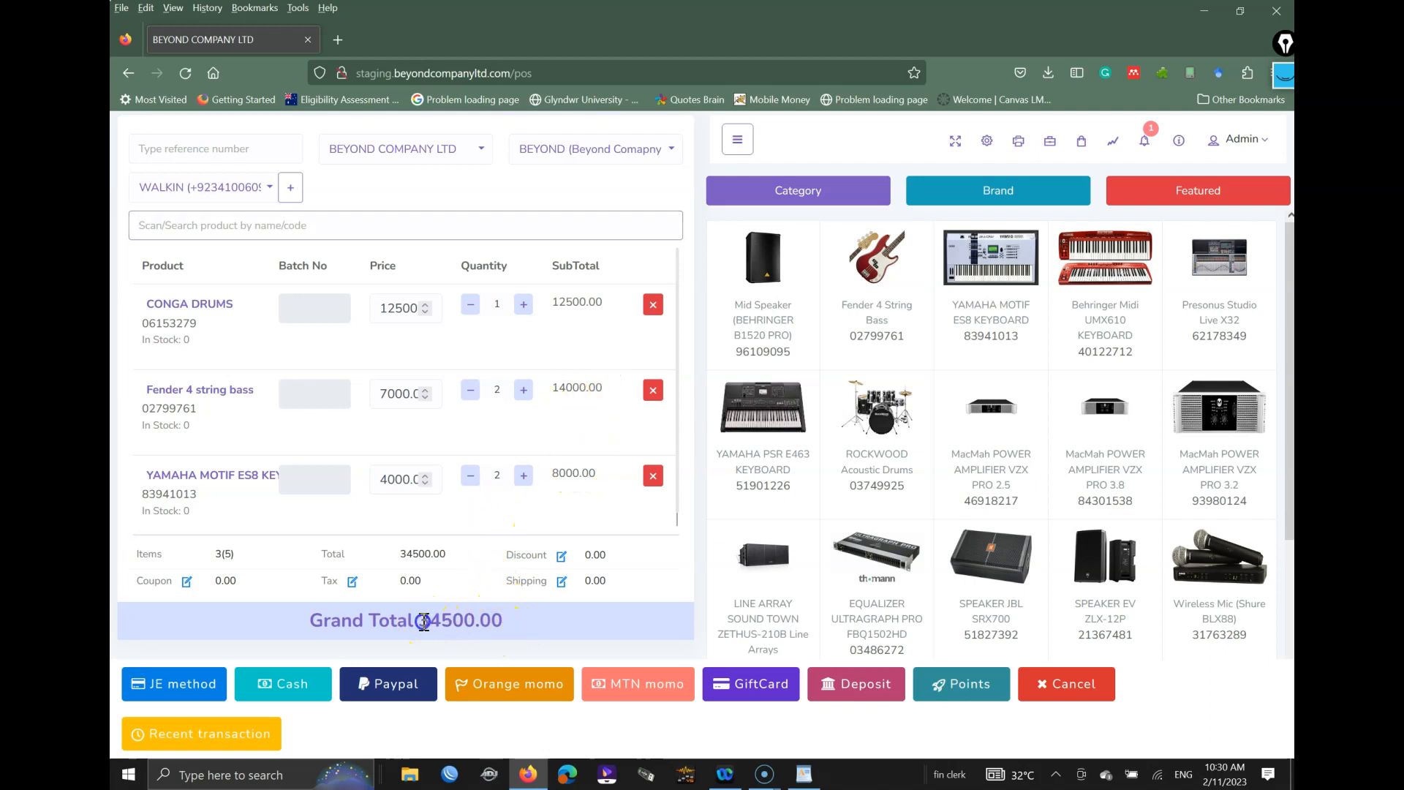
{"action": "left_click_drag", "start_coordinate": [424, 621], "coordinate": [525, 621]}
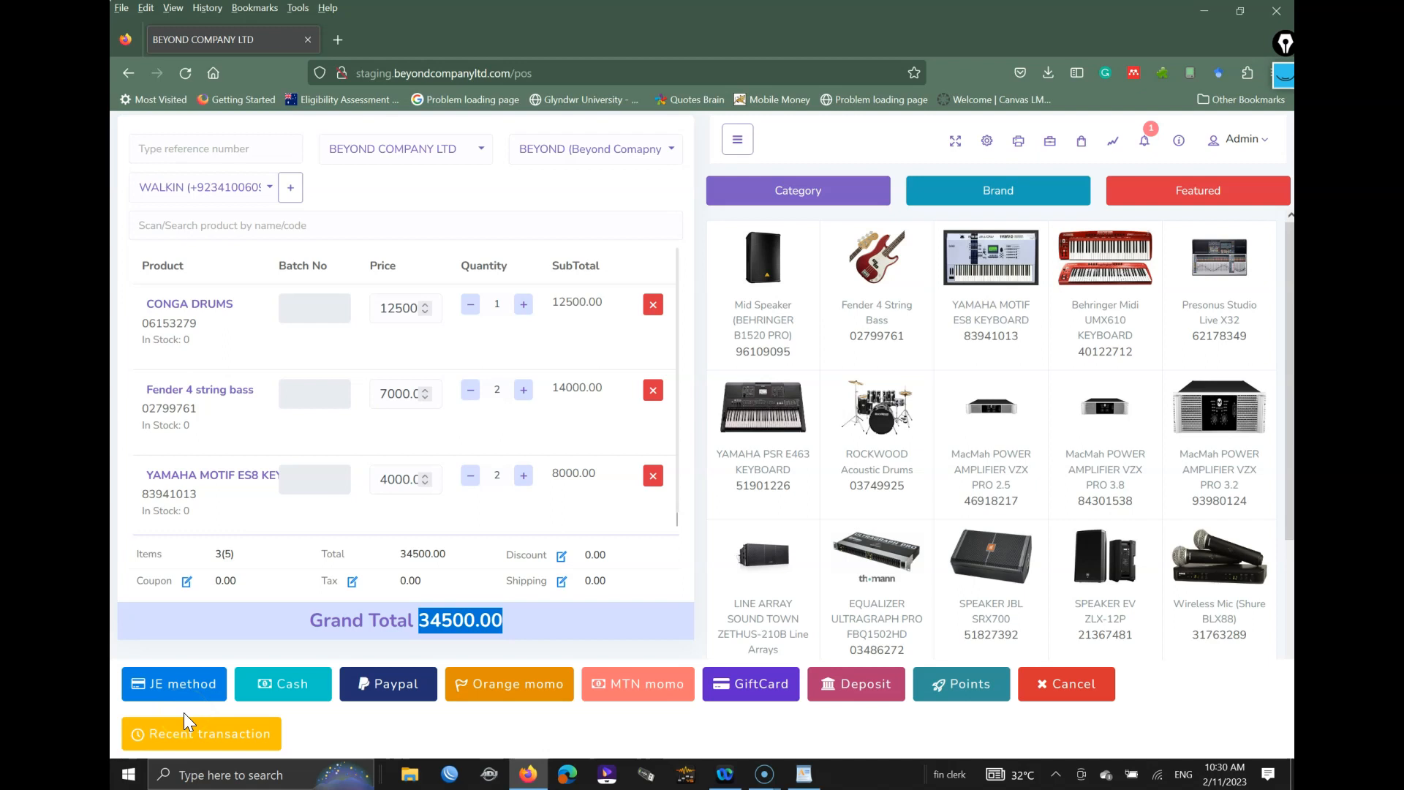
{"action": "key", "text": "ctrl+shift+3"}
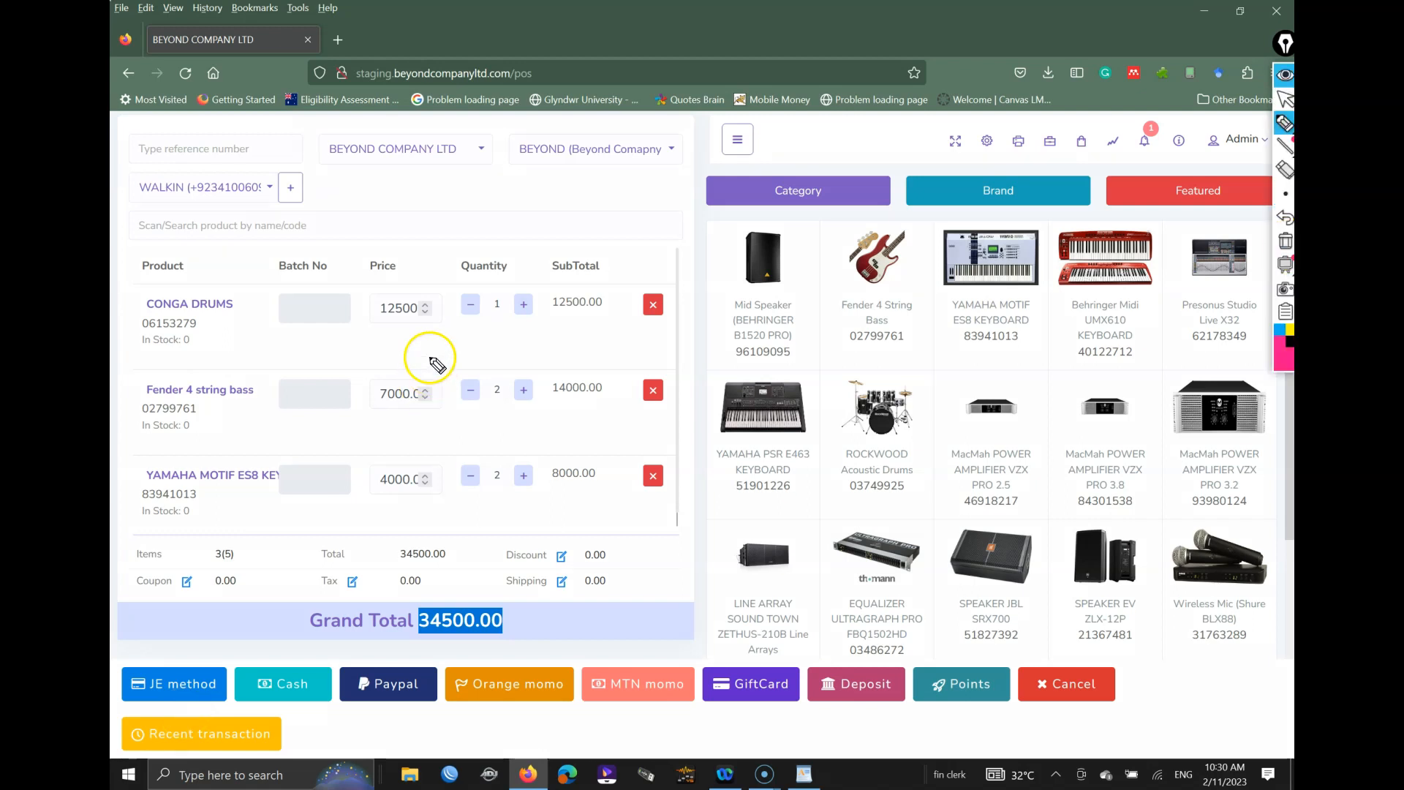
{"action": "left_click_drag", "start_coordinate": [157, 701], "coordinate": [187, 696]}
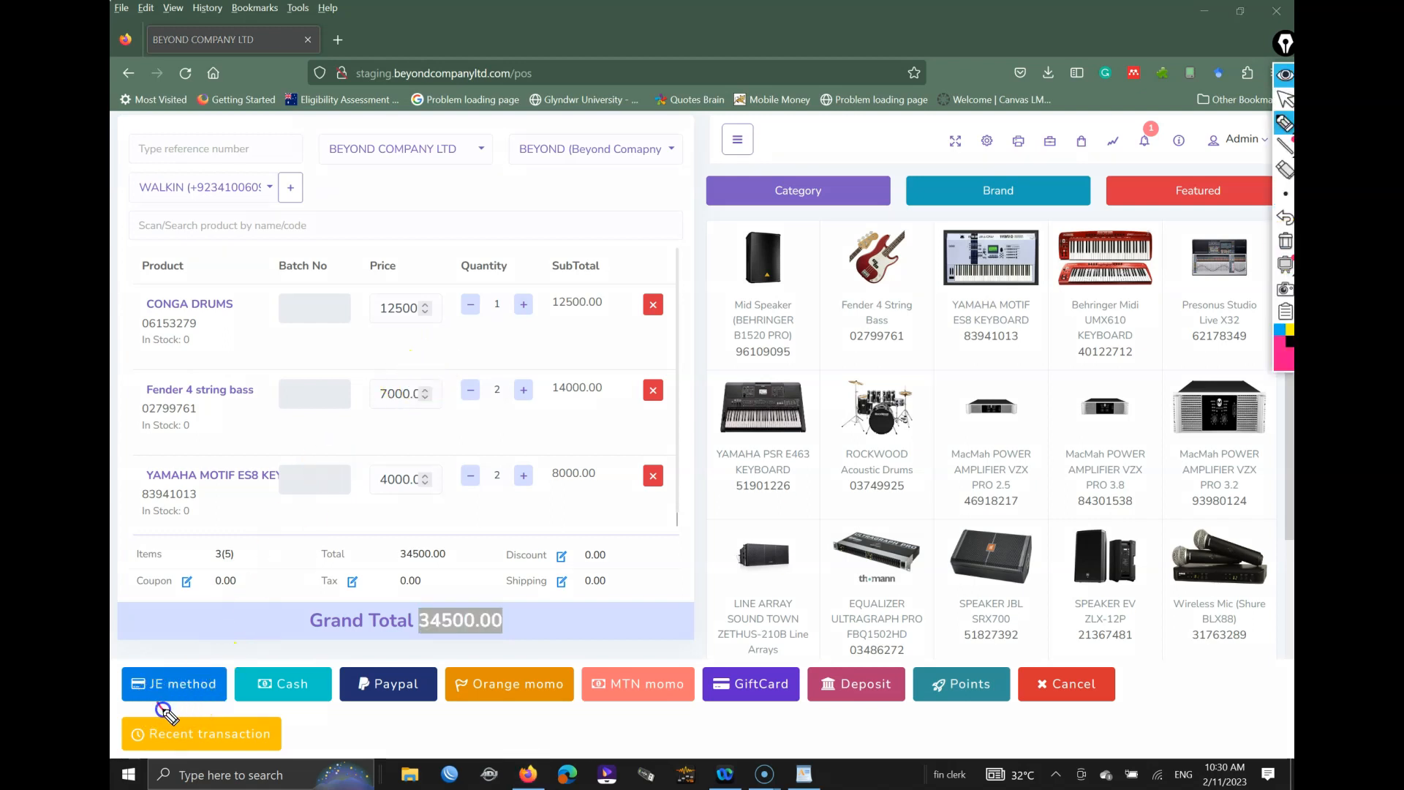
{"action": "left_click_drag", "start_coordinate": [300, 710], "coordinate": [428, 703]}
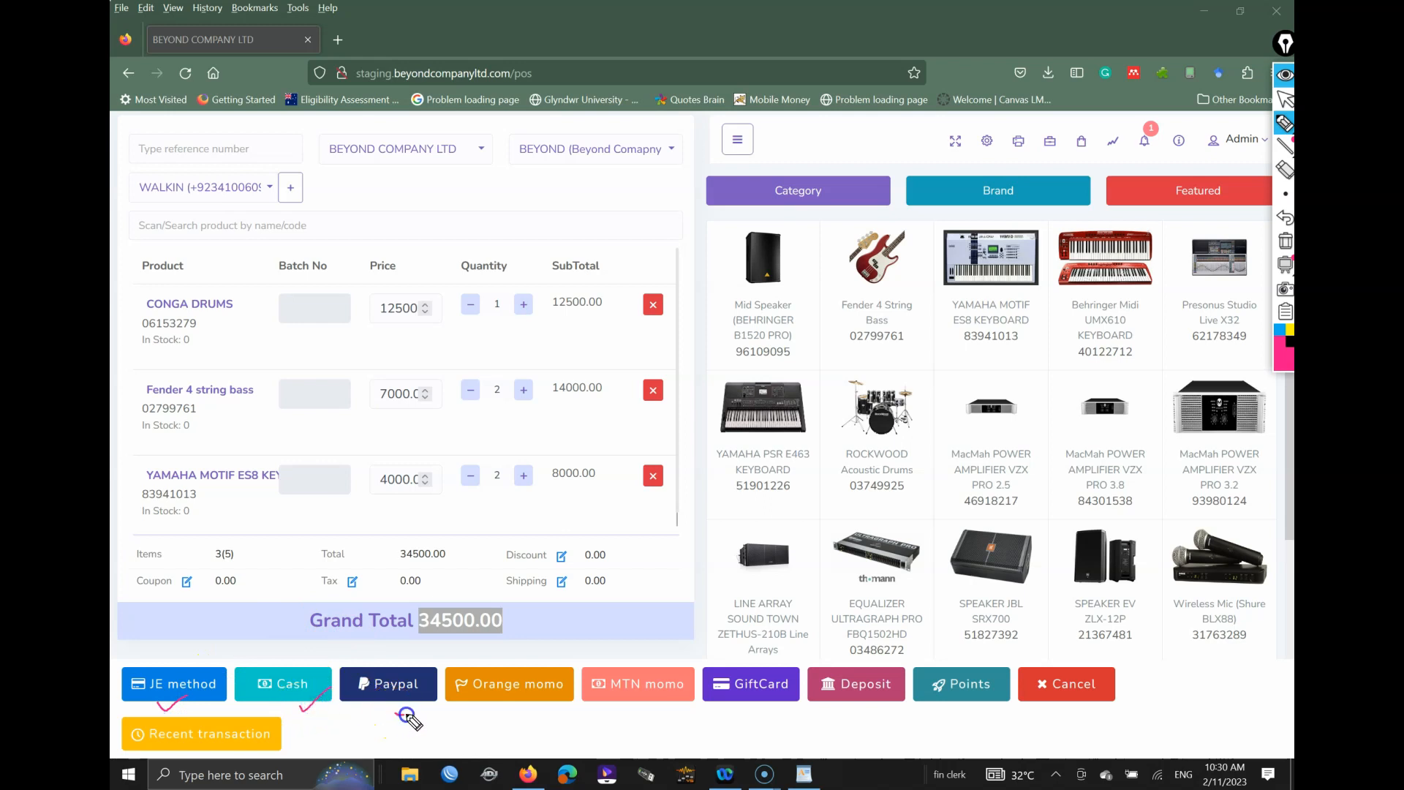
{"action": "mouse_move", "coordinate": [516, 720]}
{"action": "left_mouse_down"}
{"action": "mouse_move", "coordinate": [559, 698]}
{"action": "mouse_move", "coordinate": [677, 697]}
{"action": "left_mouse_up"}
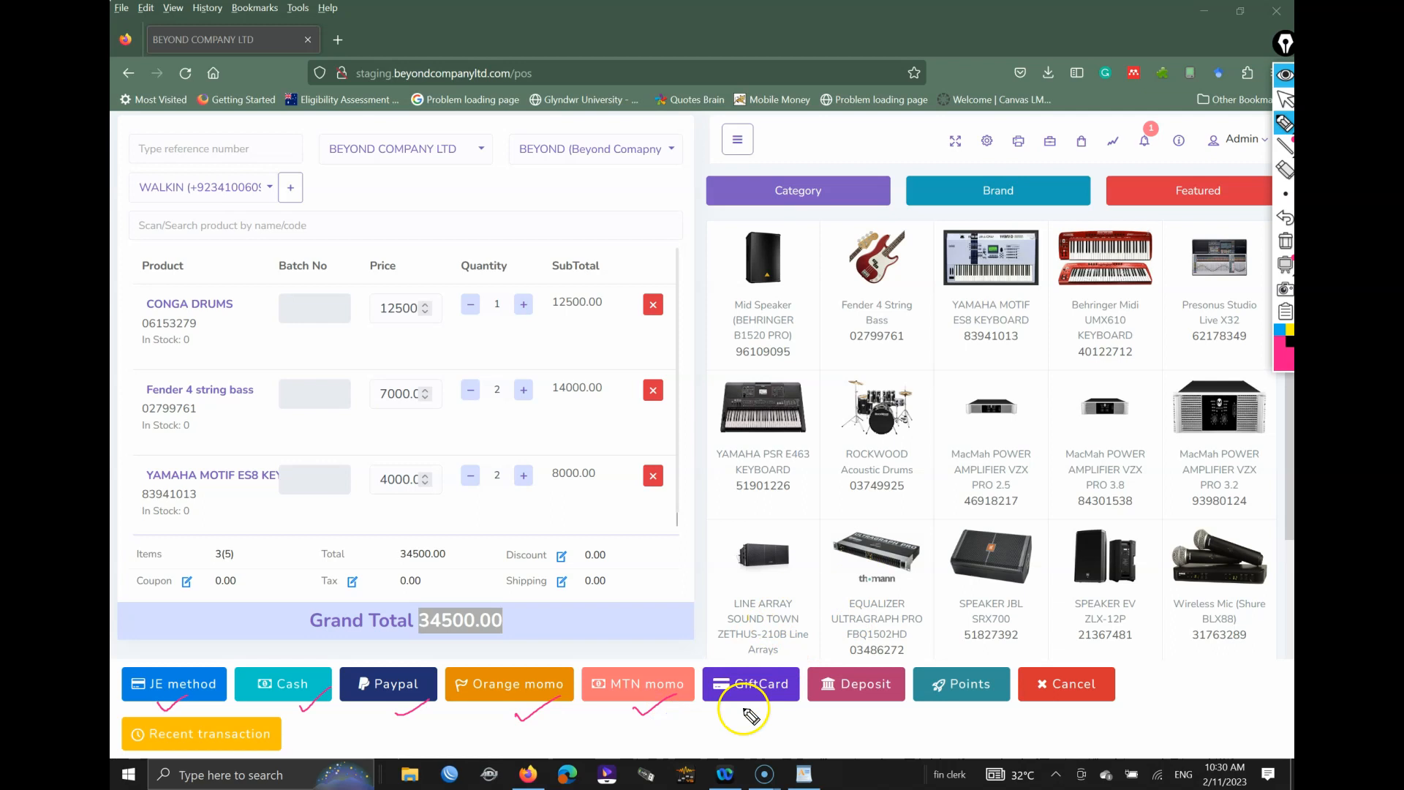
{"action": "left_click_drag", "start_coordinate": [864, 724], "coordinate": [1013, 716]}
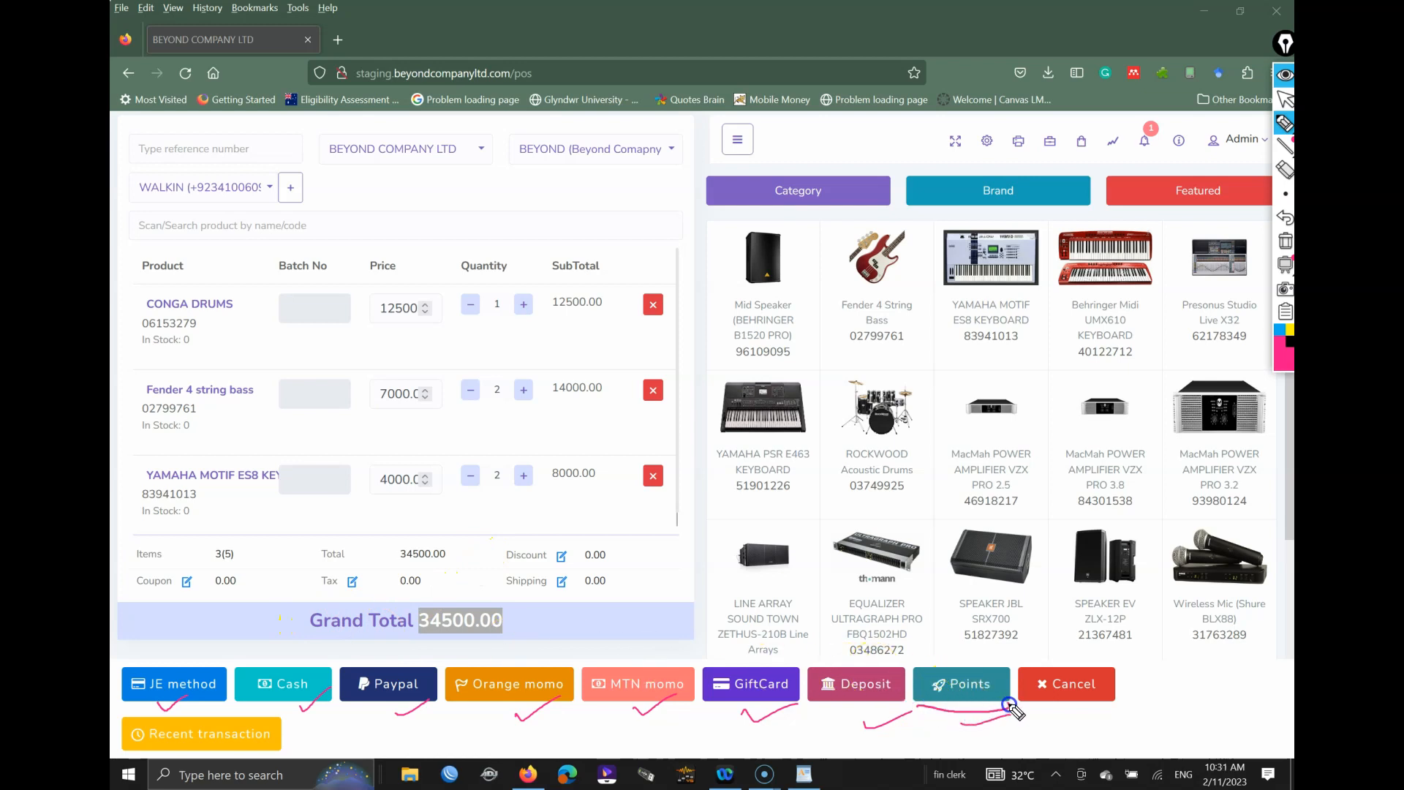
{"action": "left_click_drag", "start_coordinate": [927, 658], "coordinate": [939, 704]}
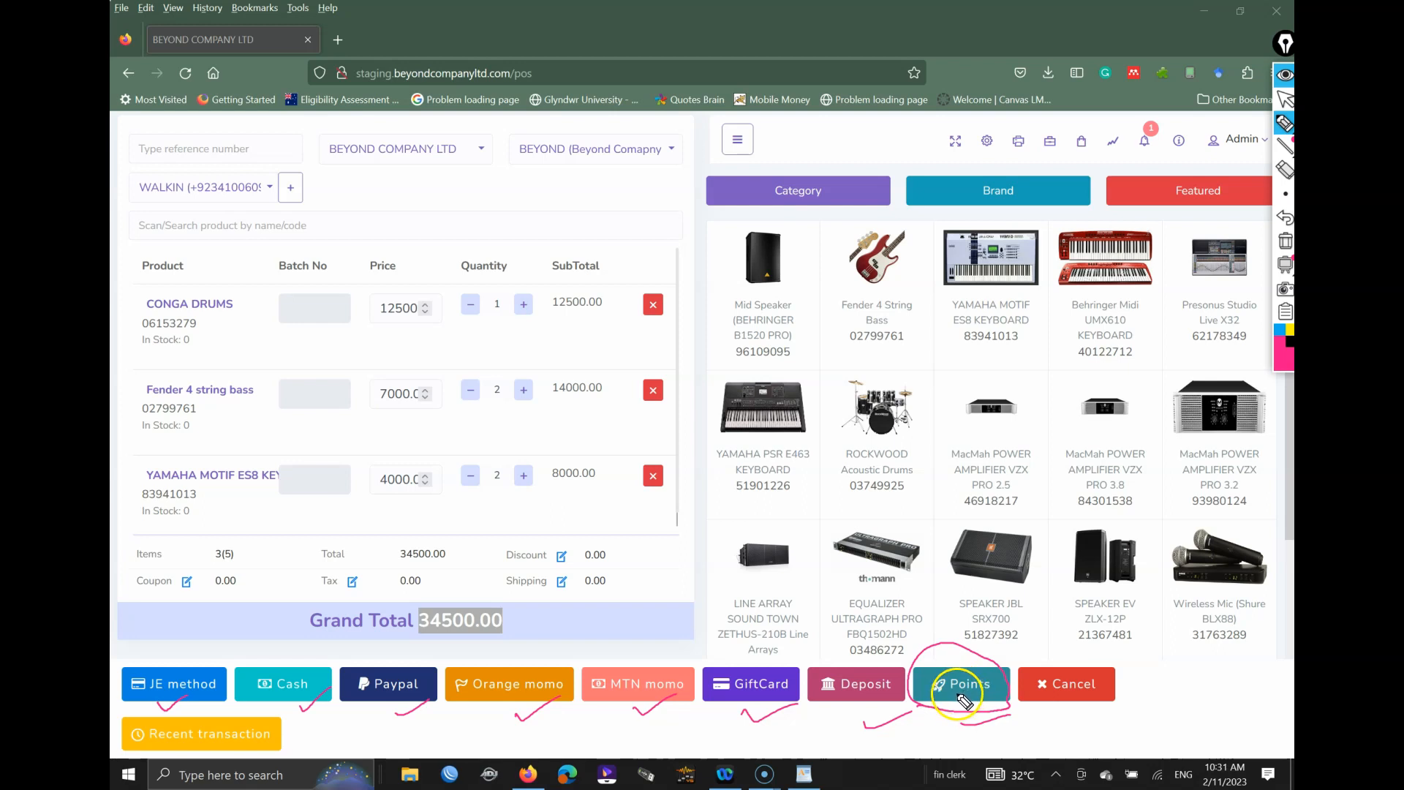
{"action": "left_click", "coordinate": [1283, 241]}
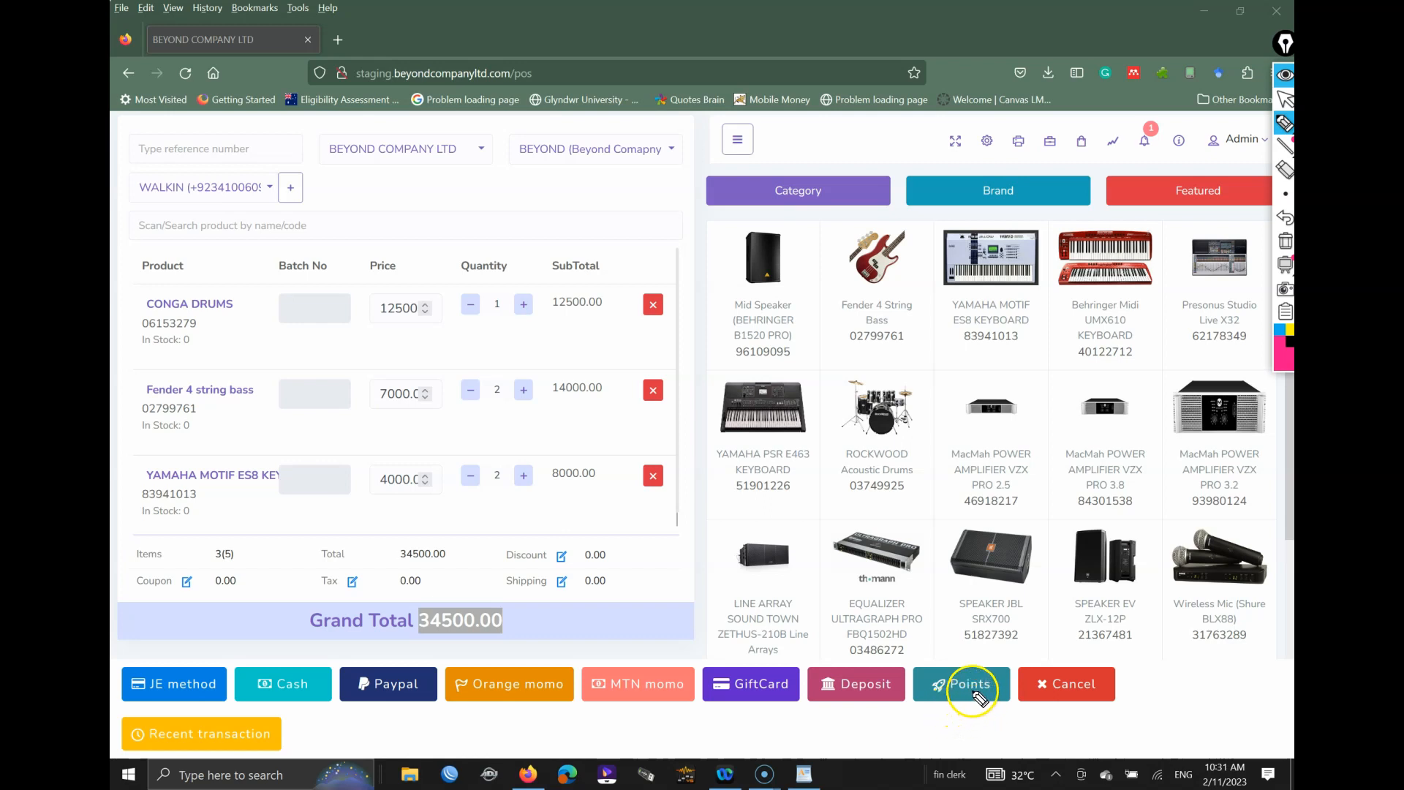
Step: Keep WALKIN as the customer and start a Points payment for the 34500.00 sale
{"action": "key", "text": "ctrl+shift+1"}
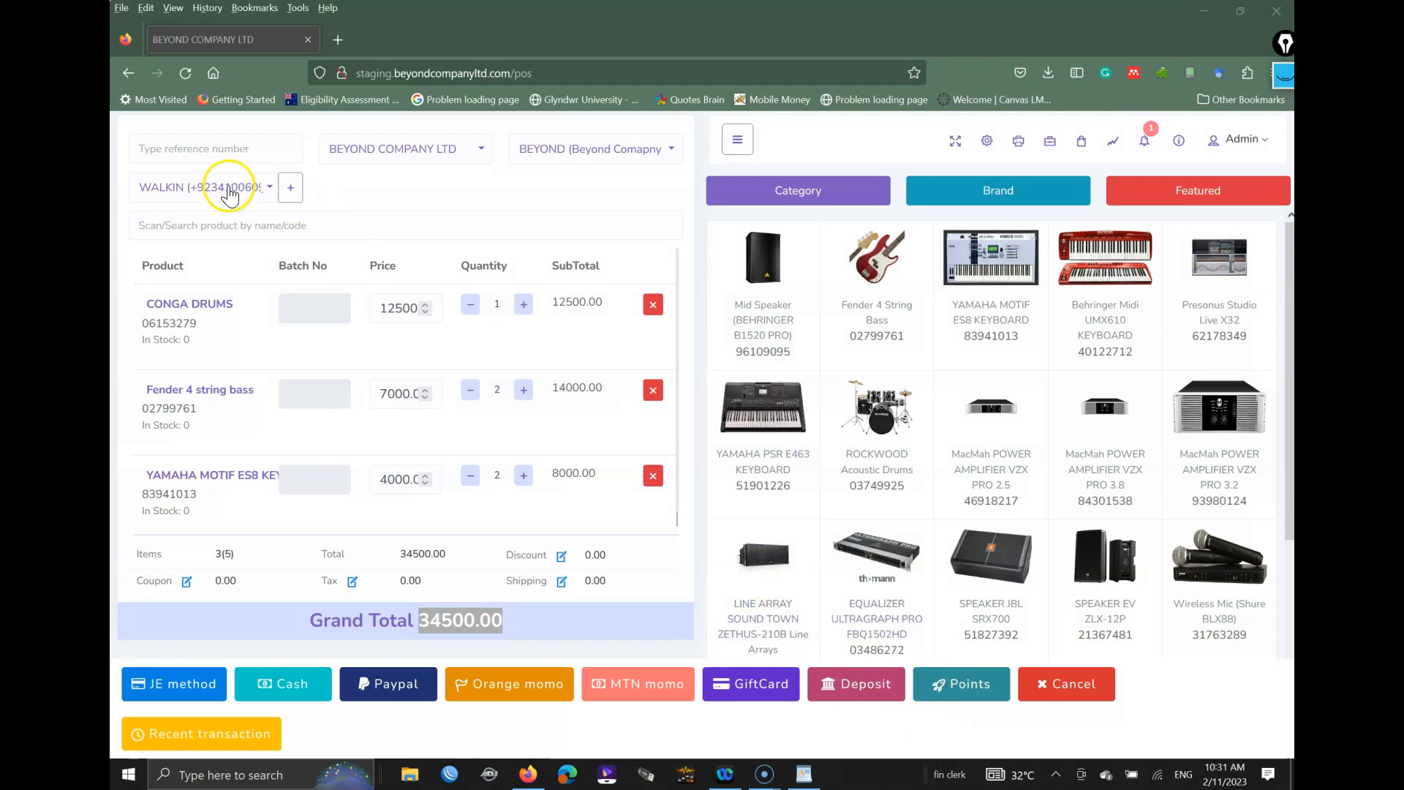
{"action": "left_click", "coordinate": [229, 193]}
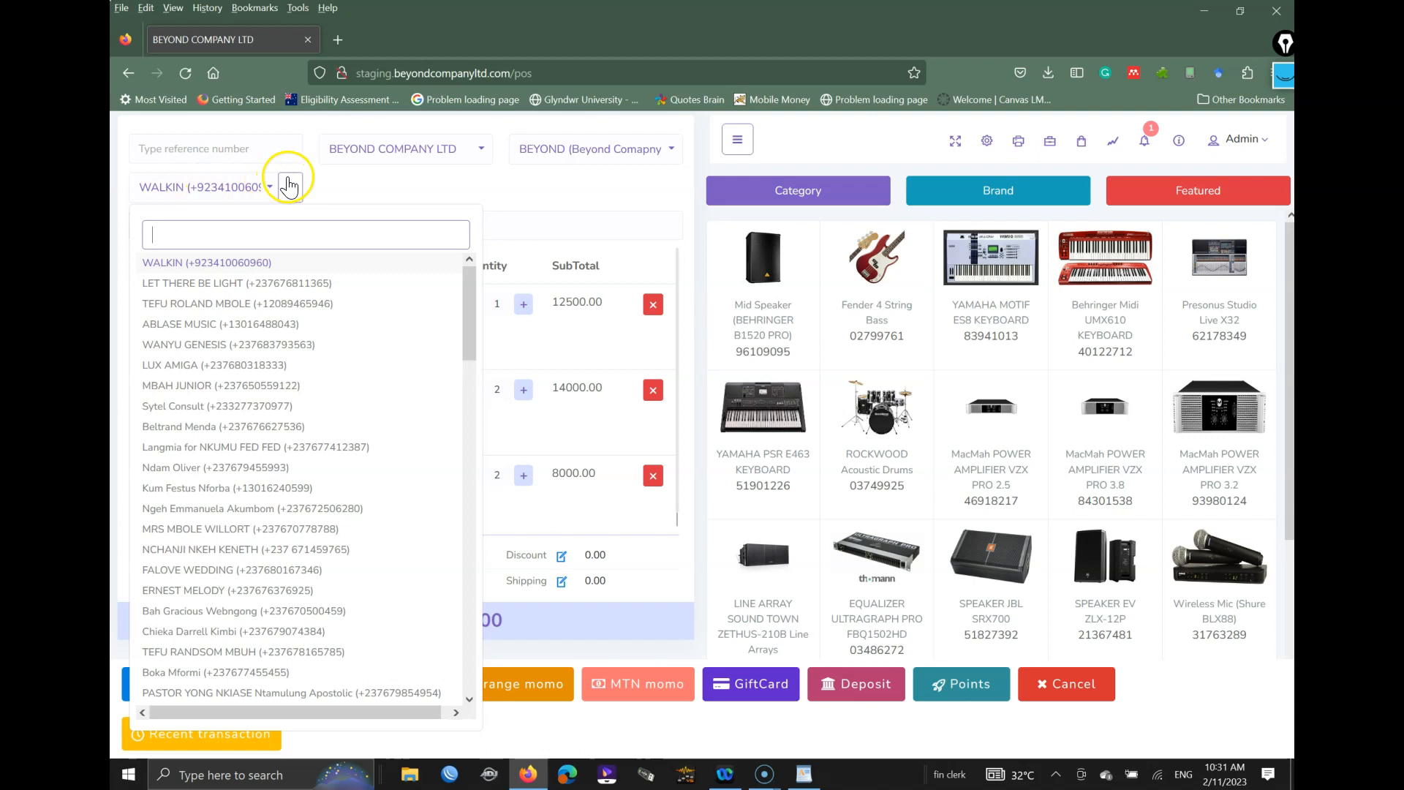
{"action": "left_click", "coordinate": [233, 271]}
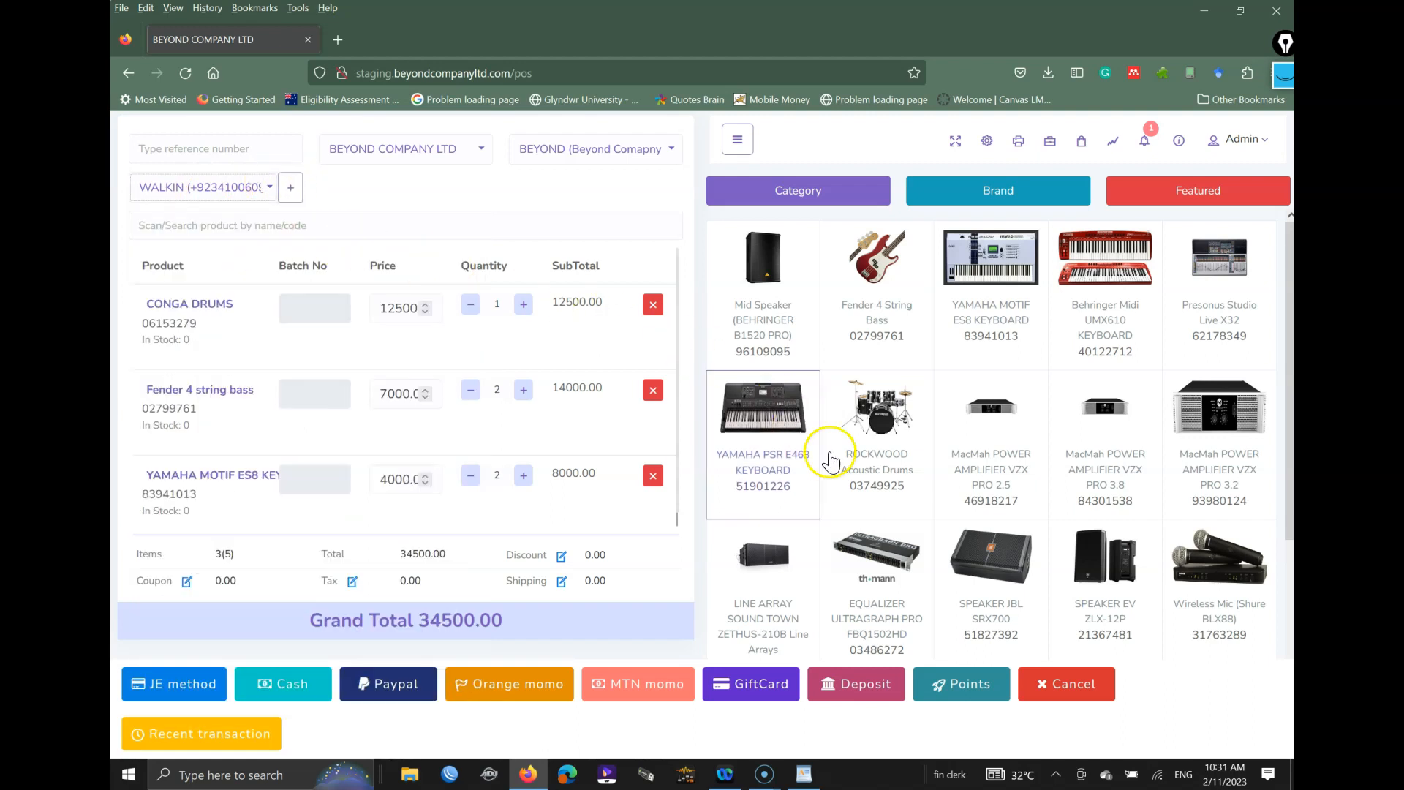
{"action": "left_click", "coordinate": [973, 691]}
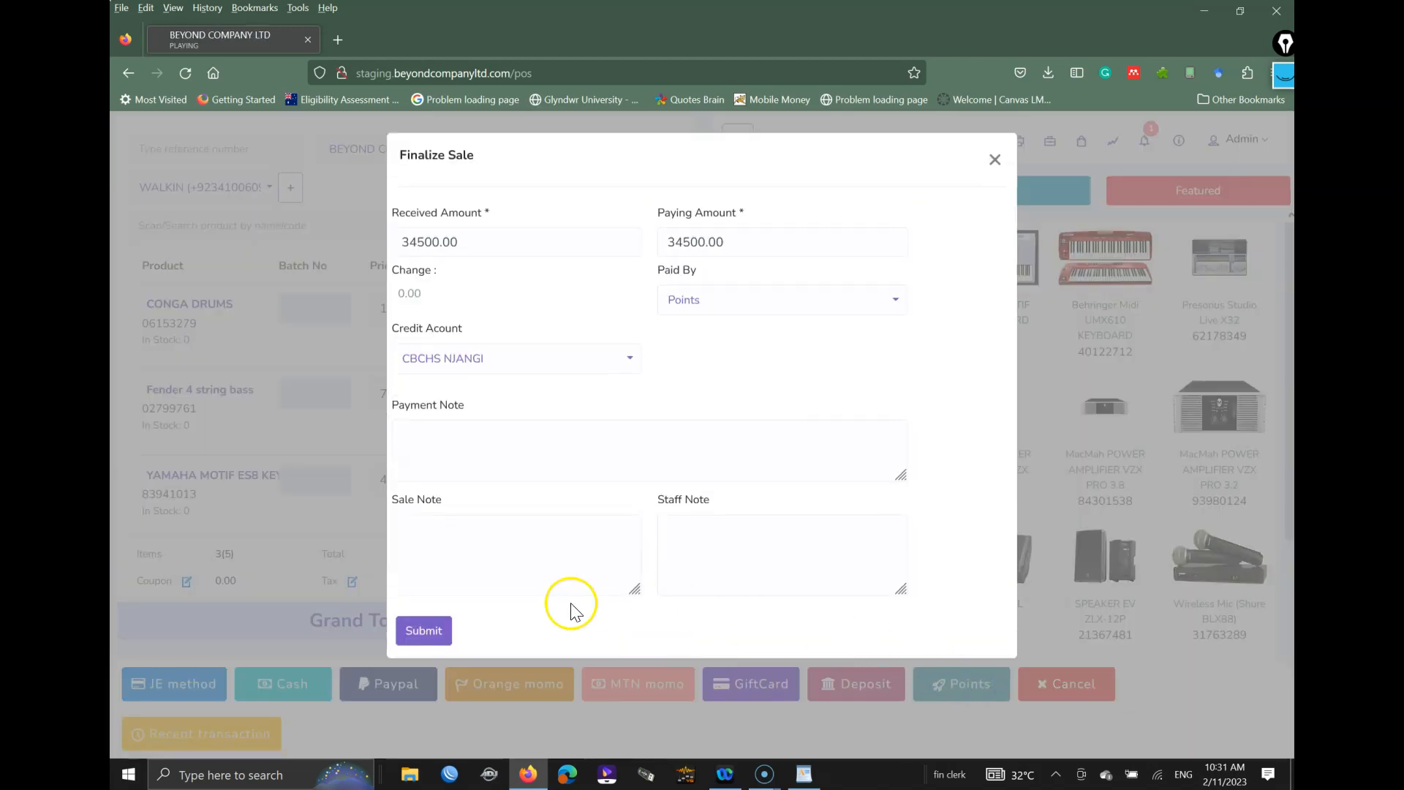
Step: Submit the 34500.00 points sale and dismiss the invoice print preview
{"action": "left_click", "coordinate": [442, 632]}
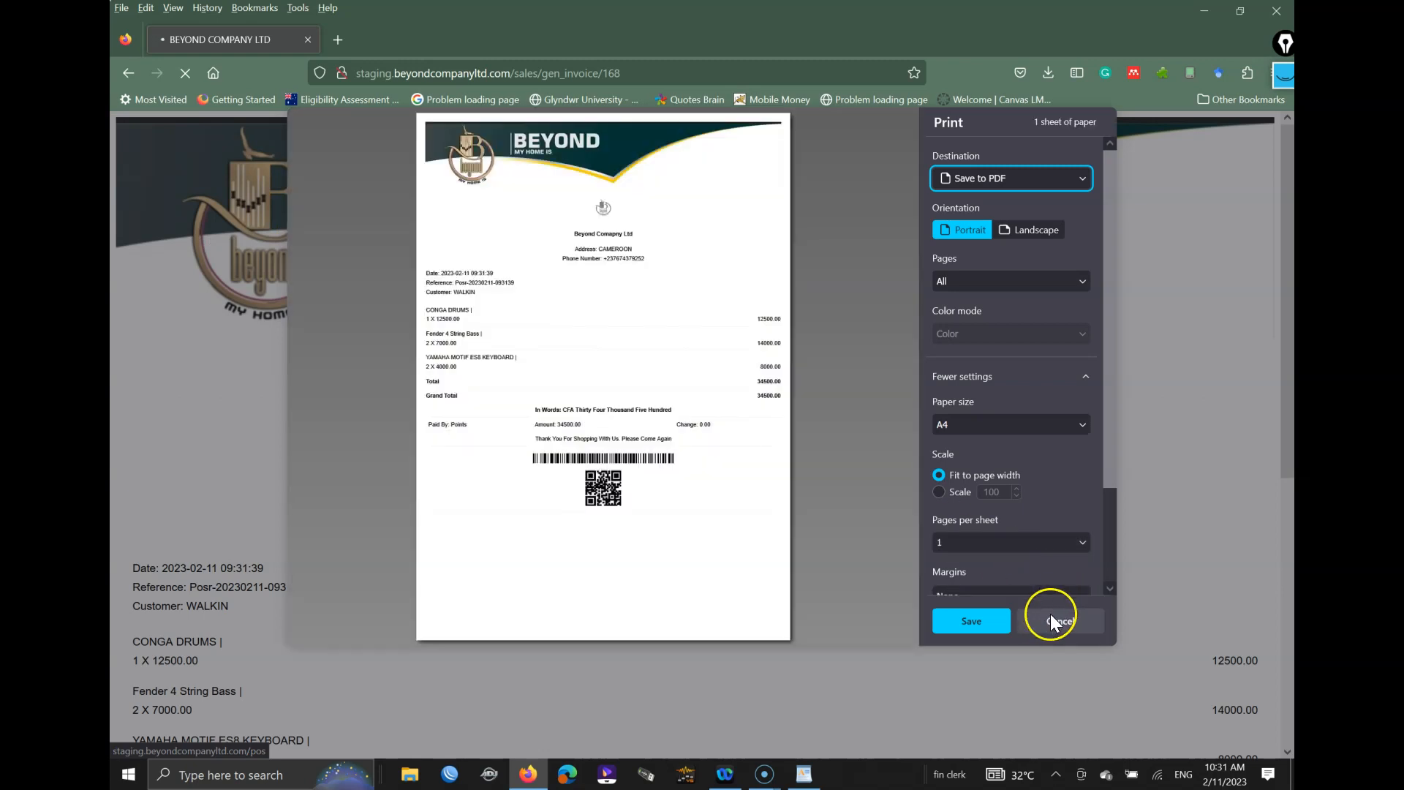
{"action": "left_click", "coordinate": [1047, 621]}
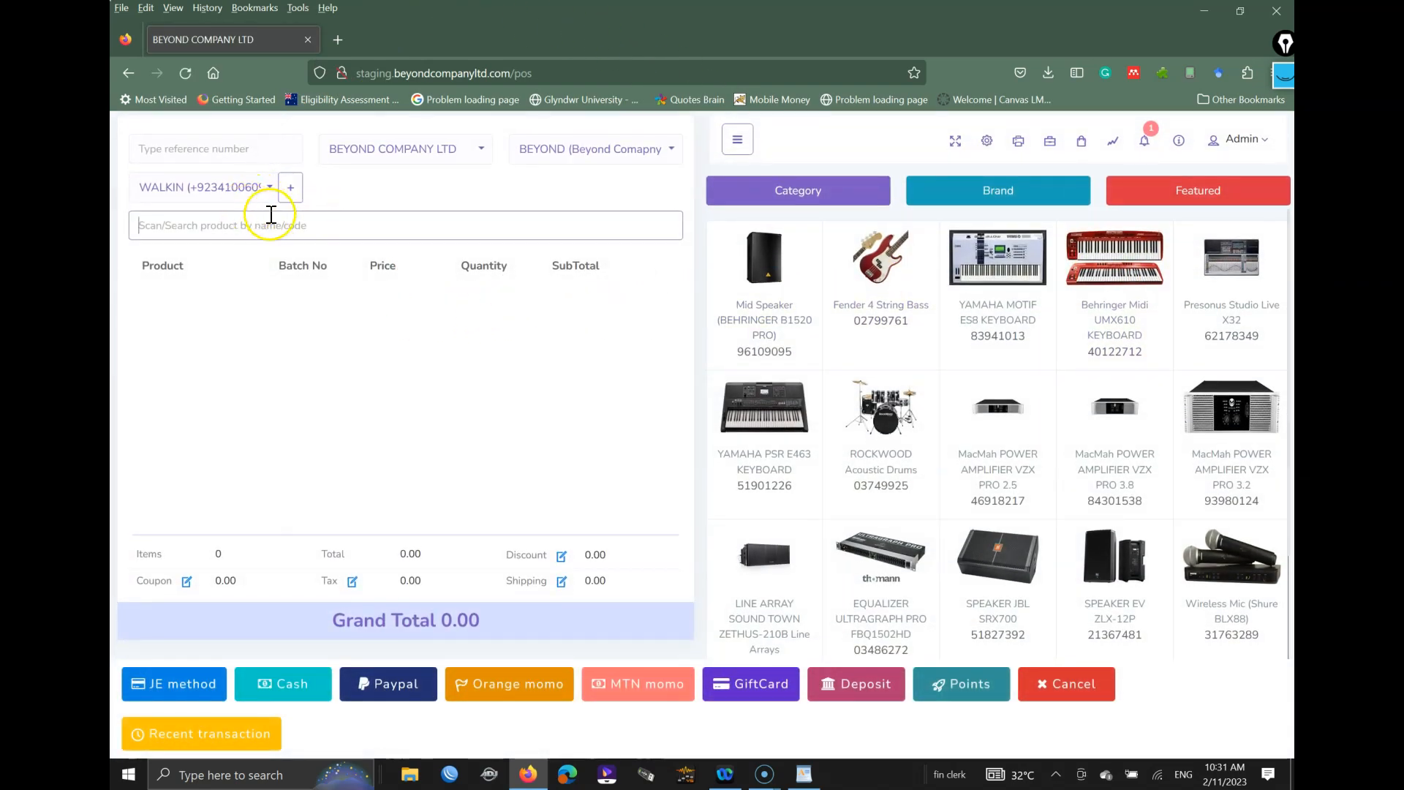
Step: Add YAMAHA PSR E463 and Fender bass (12500.00), then try Deposit and Gift Card payments
{"action": "left_click", "coordinate": [770, 419]}
{"action": "left_click", "coordinate": [888, 297]}
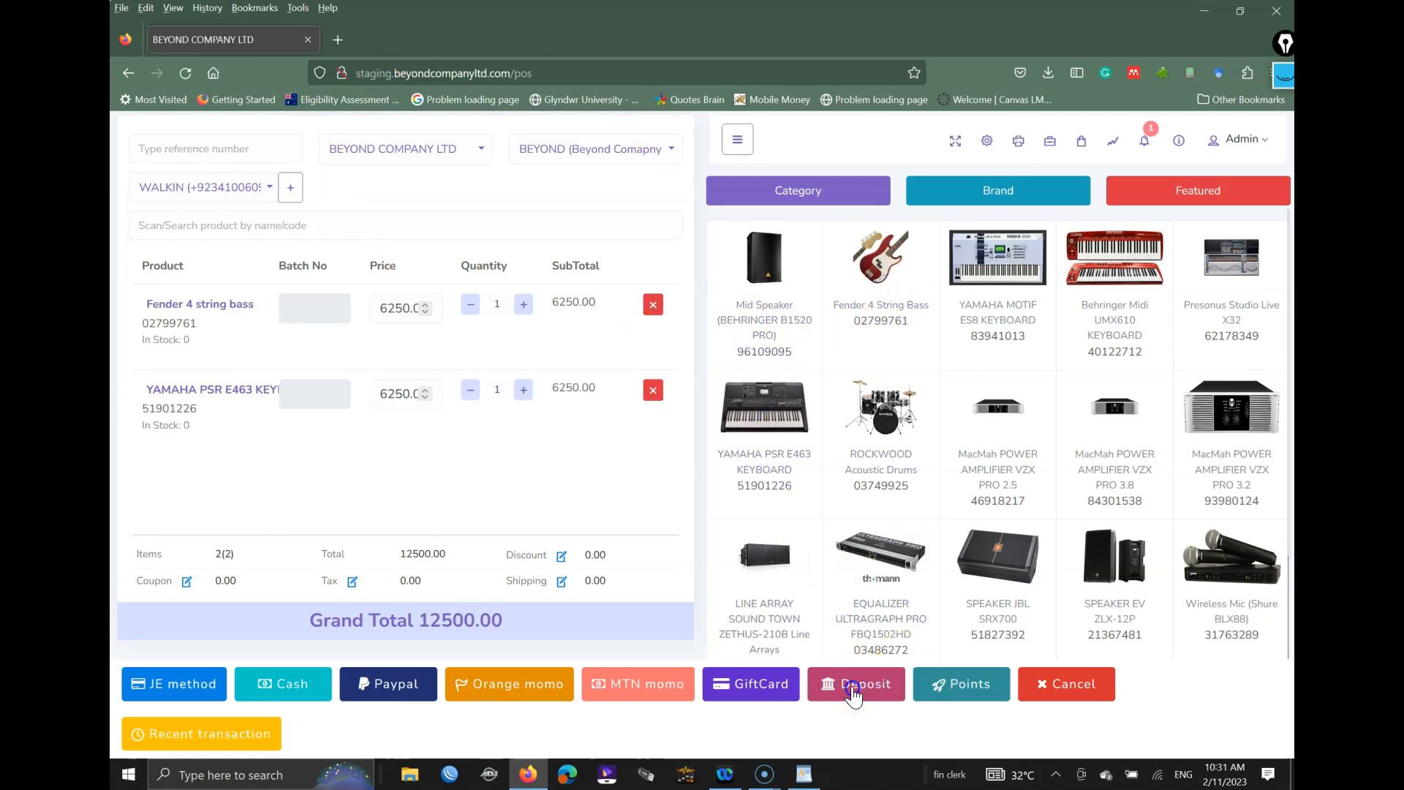
{"action": "left_click", "coordinate": [852, 691]}
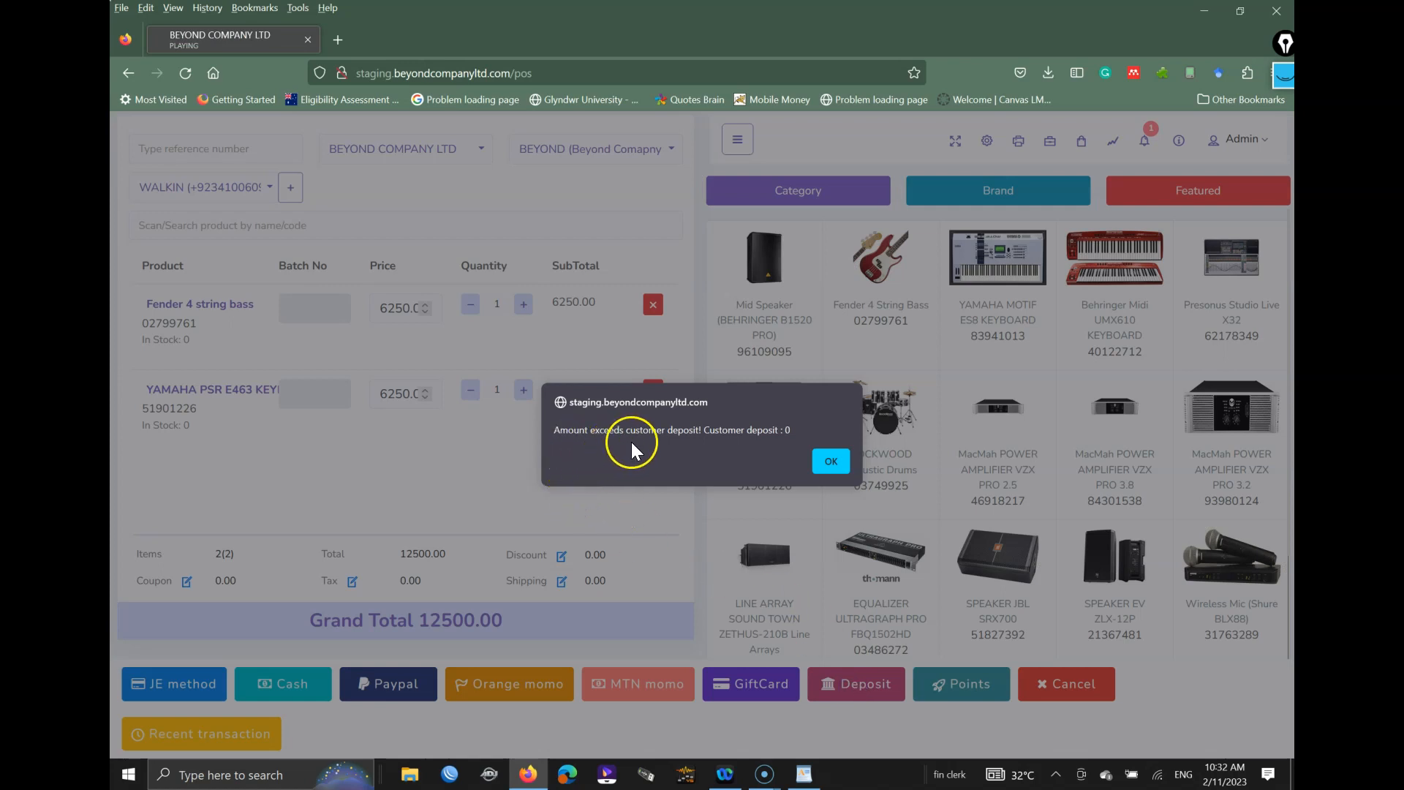
{"action": "left_click", "coordinate": [832, 461]}
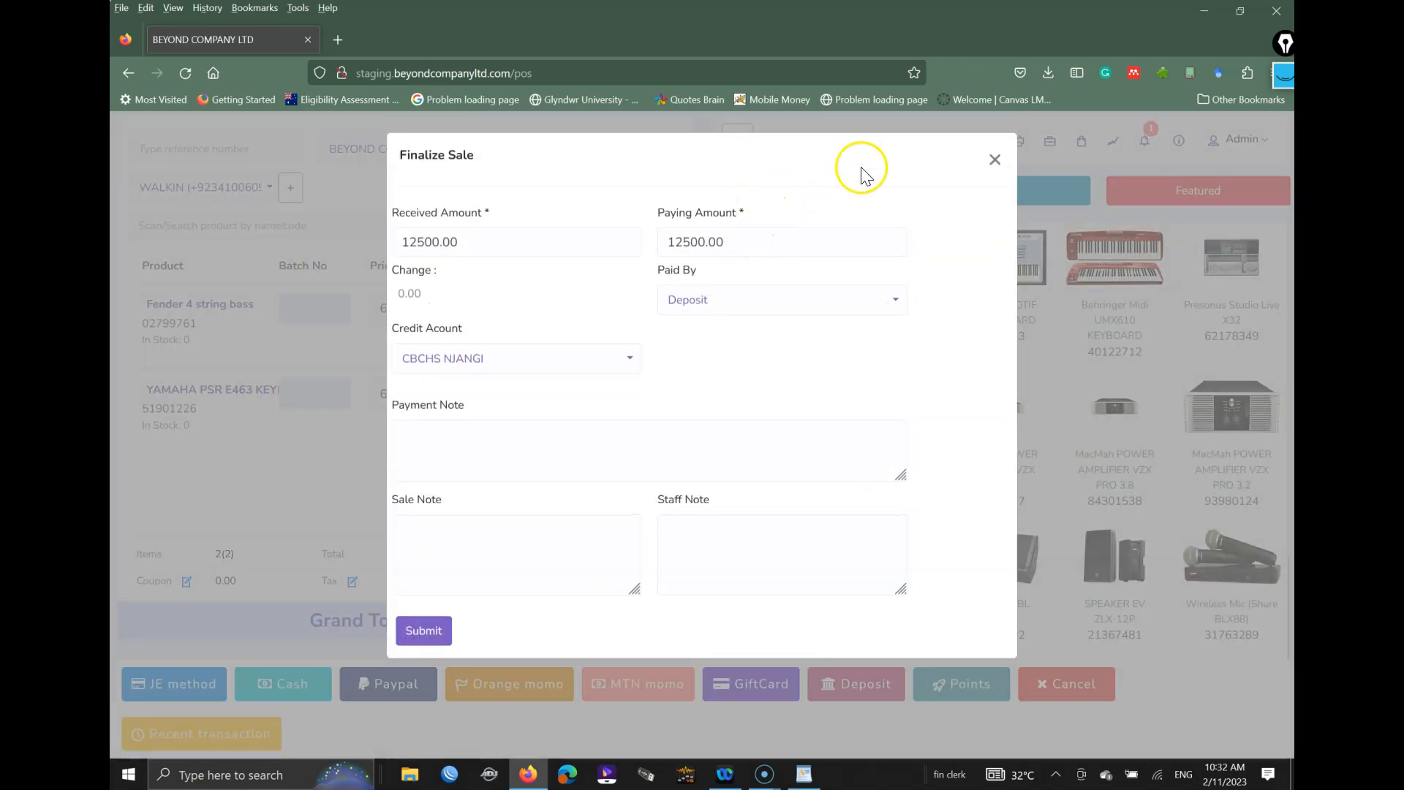
{"action": "left_click", "coordinate": [993, 160]}
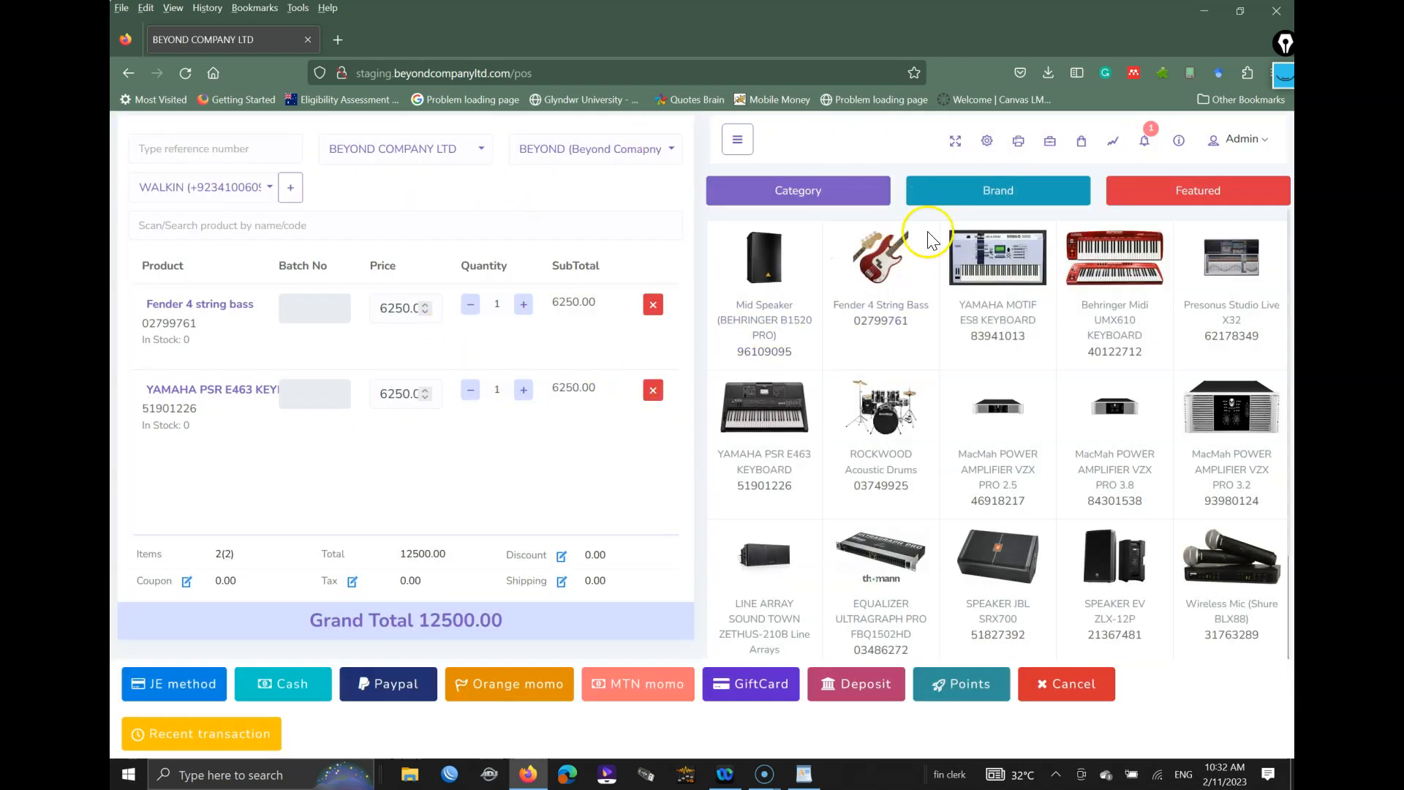
{"action": "left_click", "coordinate": [758, 691]}
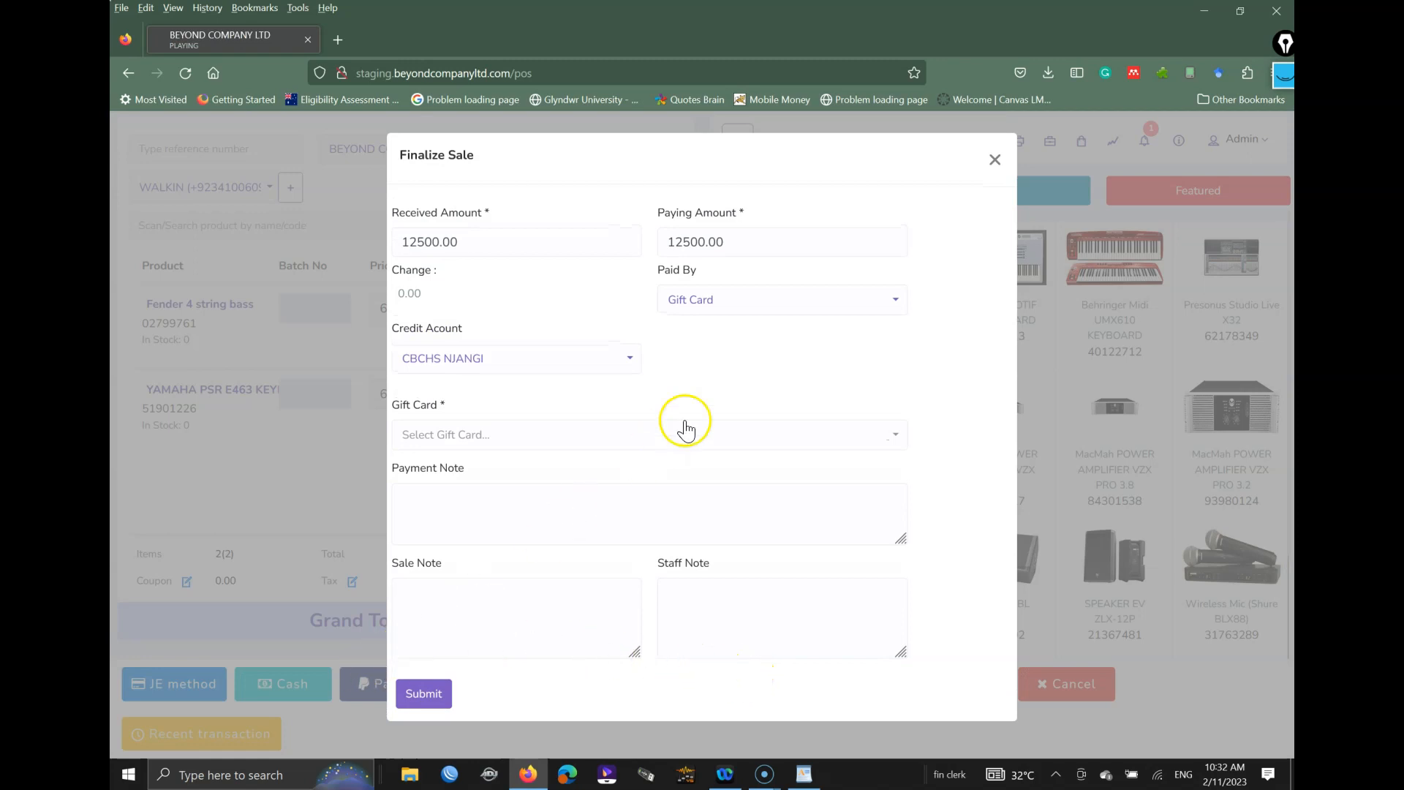
{"action": "left_click", "coordinate": [994, 160]}
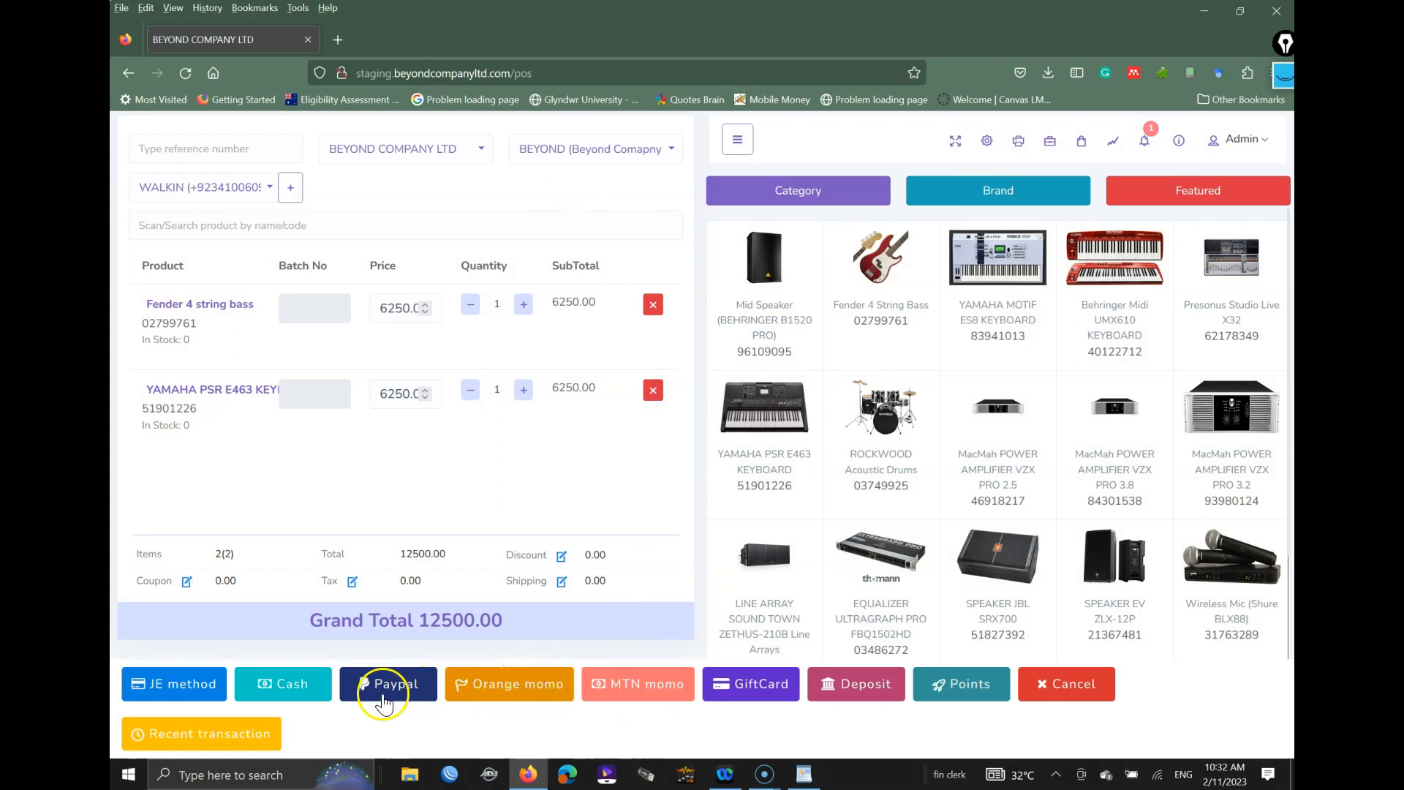
{"action": "left_click", "coordinate": [294, 691]}
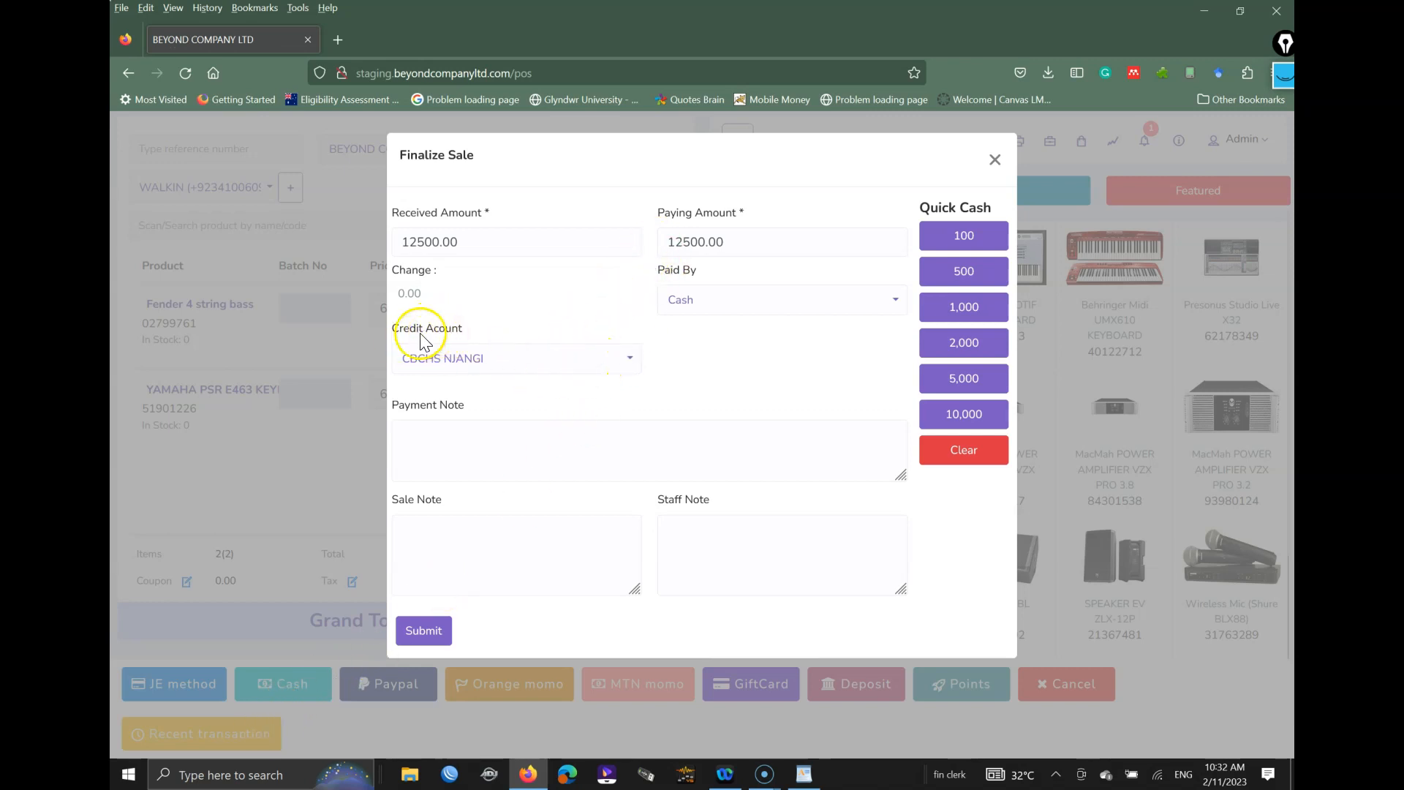
{"action": "left_click", "coordinate": [457, 358]}
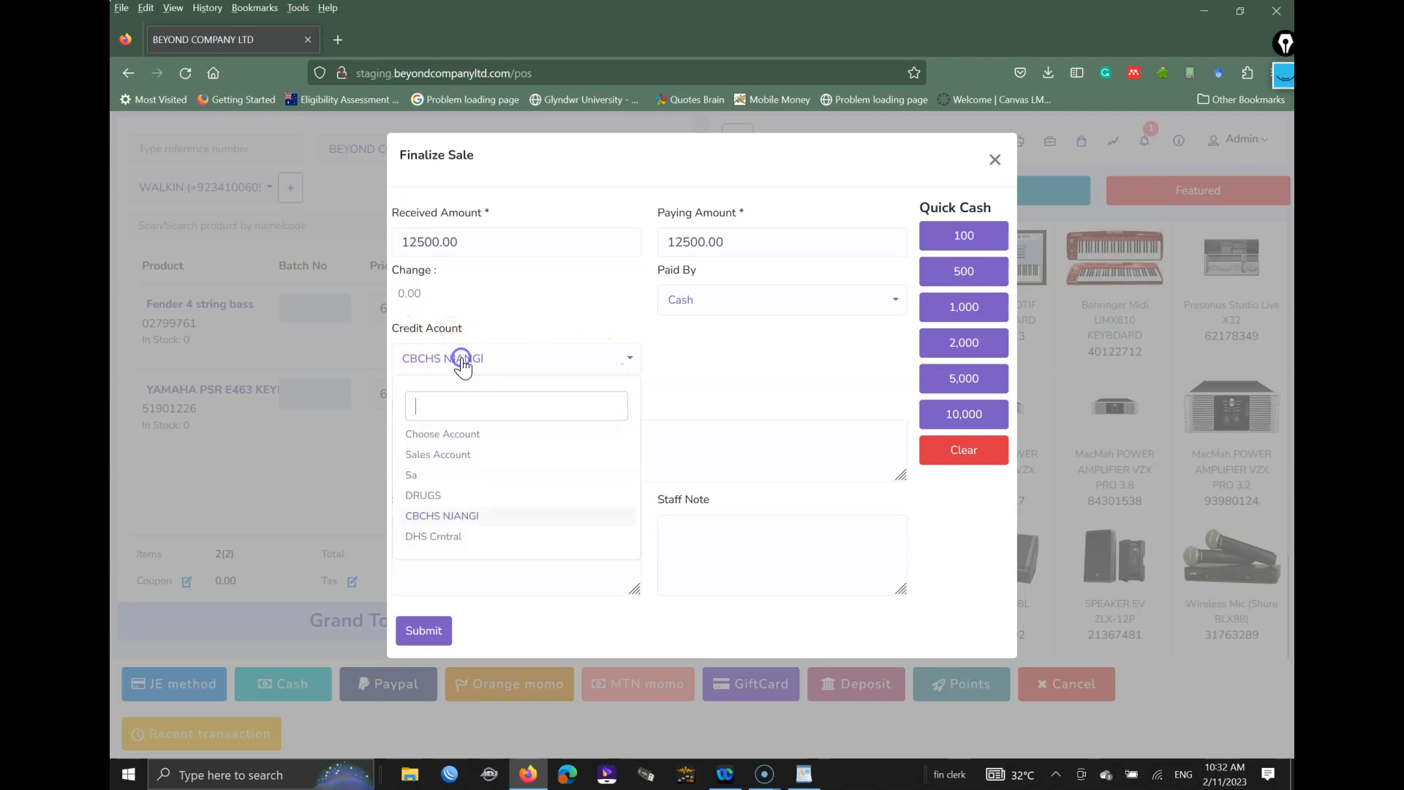
{"action": "left_click", "coordinate": [452, 454]}
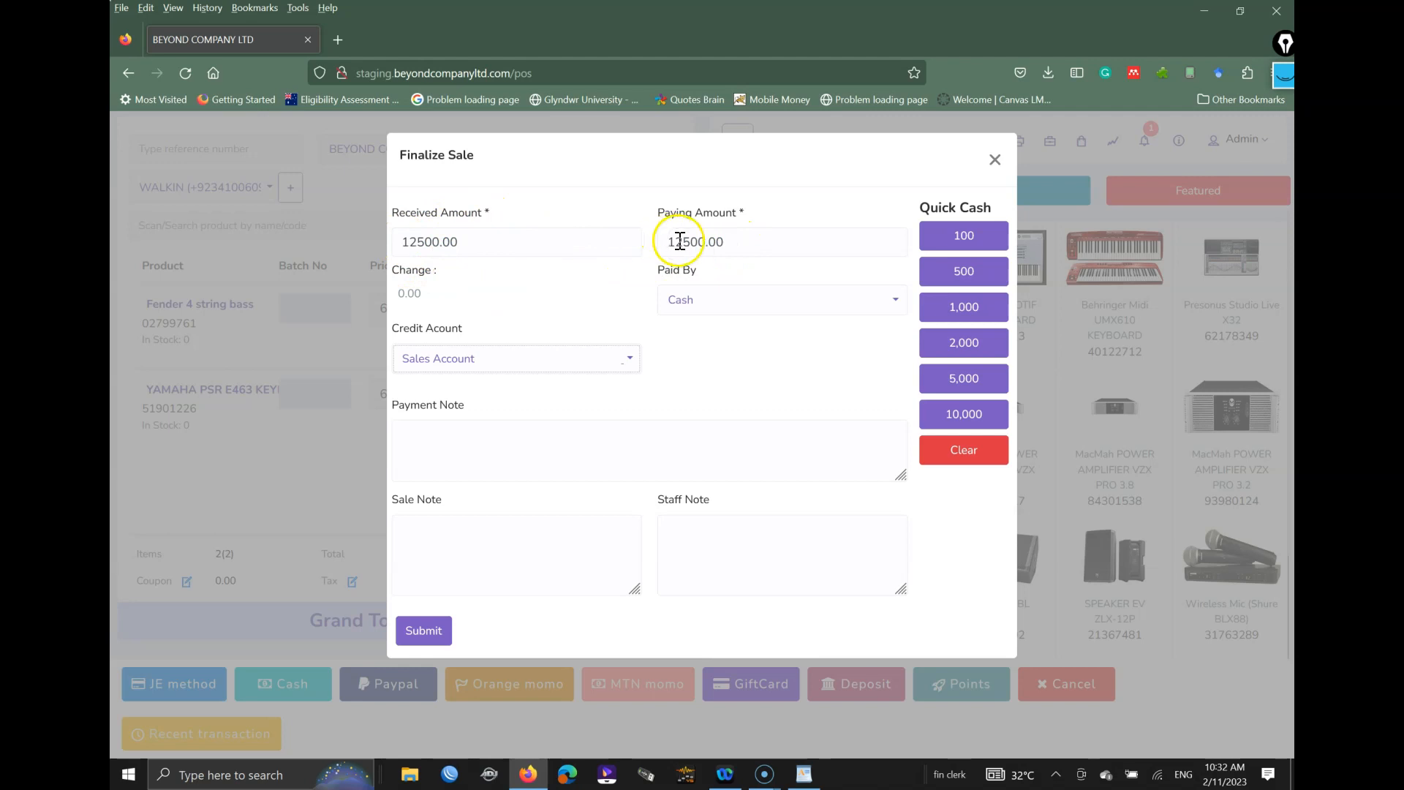
{"action": "left_click_drag", "start_coordinate": [480, 242], "coordinate": [383, 257]}
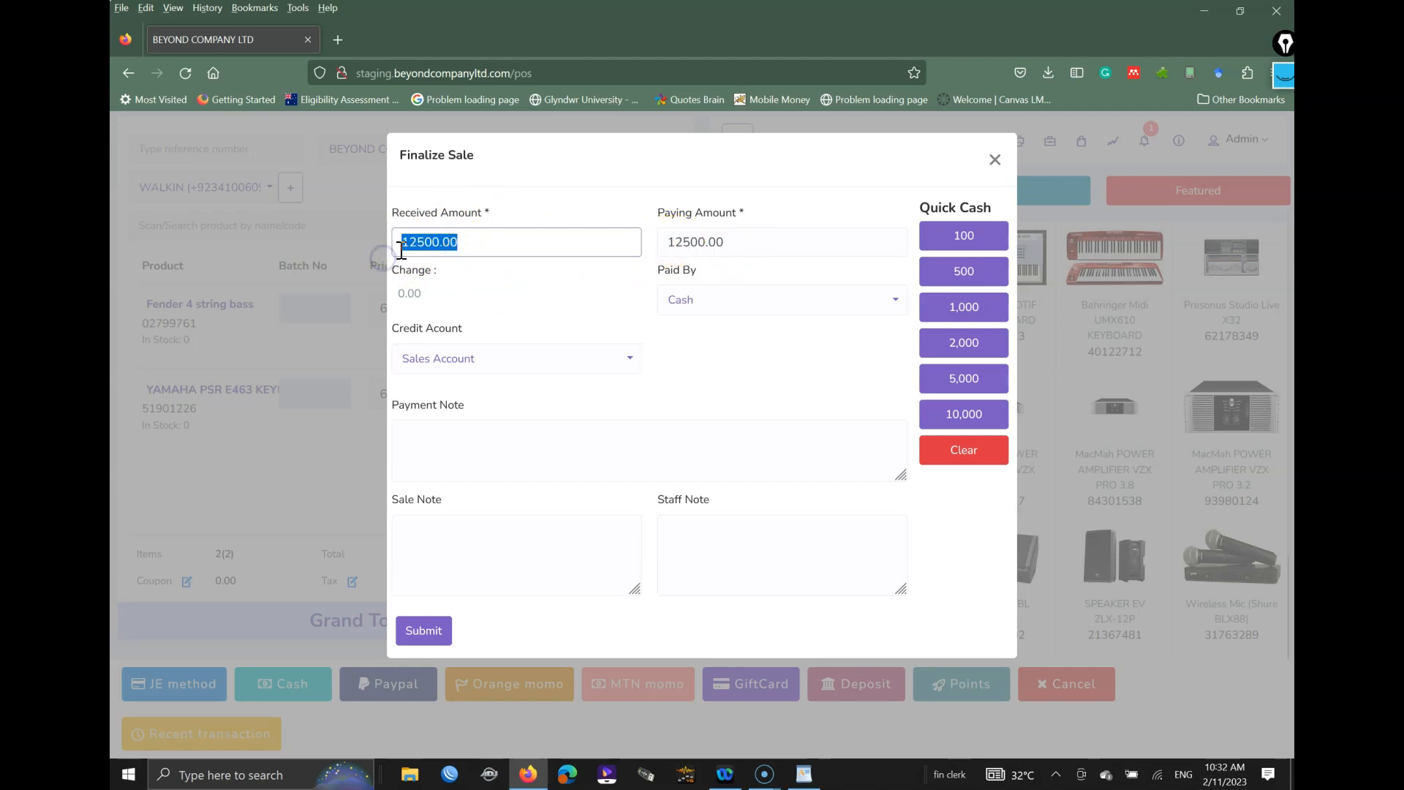
{"action": "type", "text": "15"}
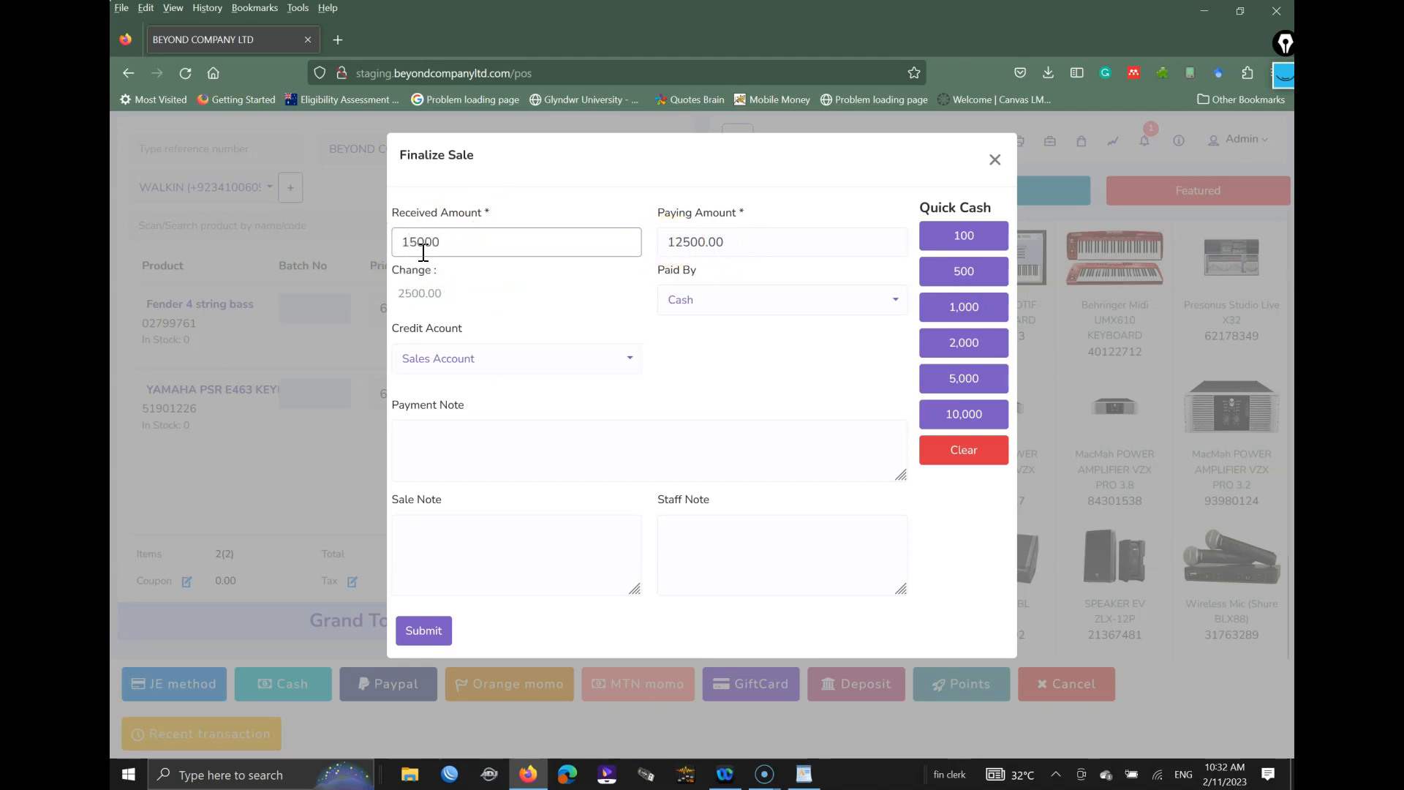
{"action": "left_click", "coordinate": [403, 292]}
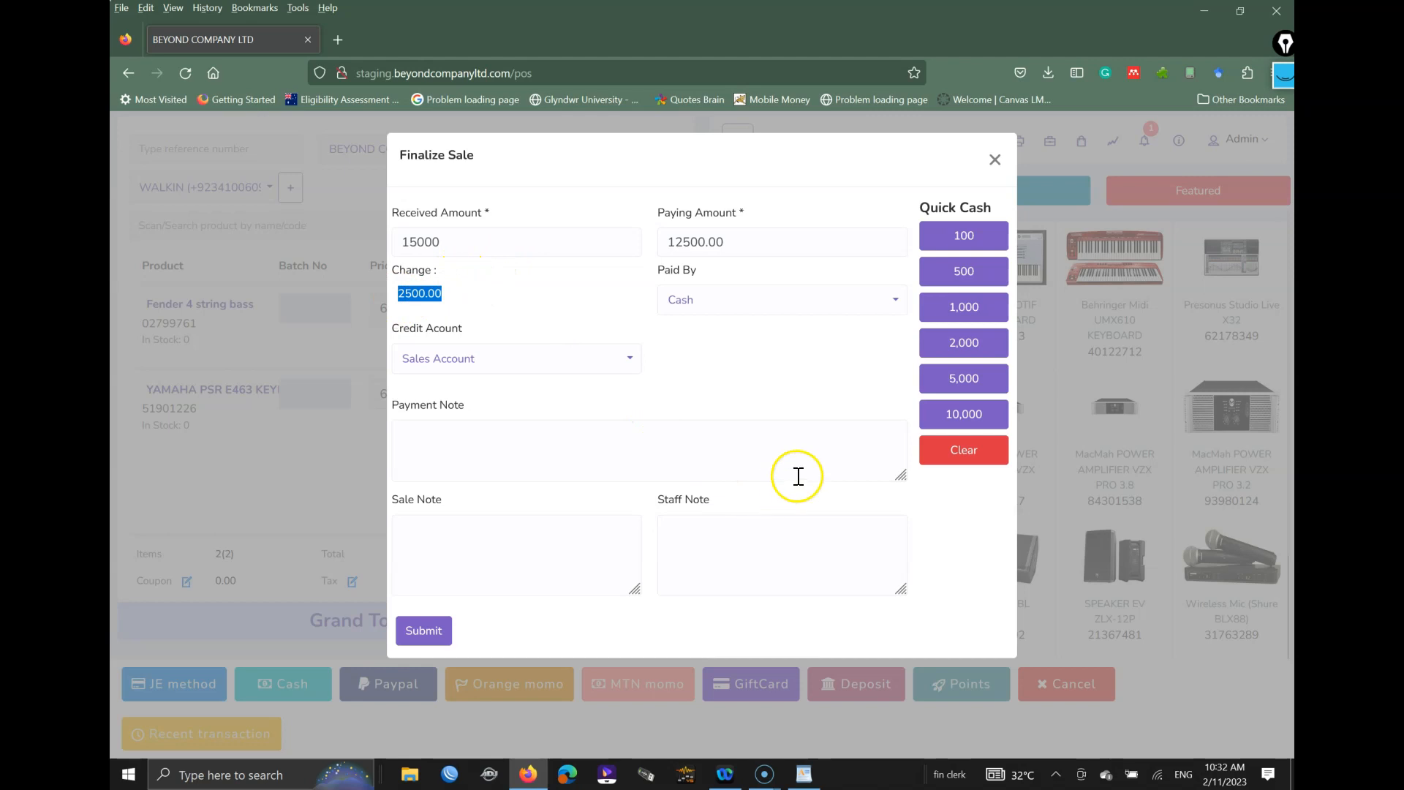
{"action": "left_click", "coordinate": [962, 422]}
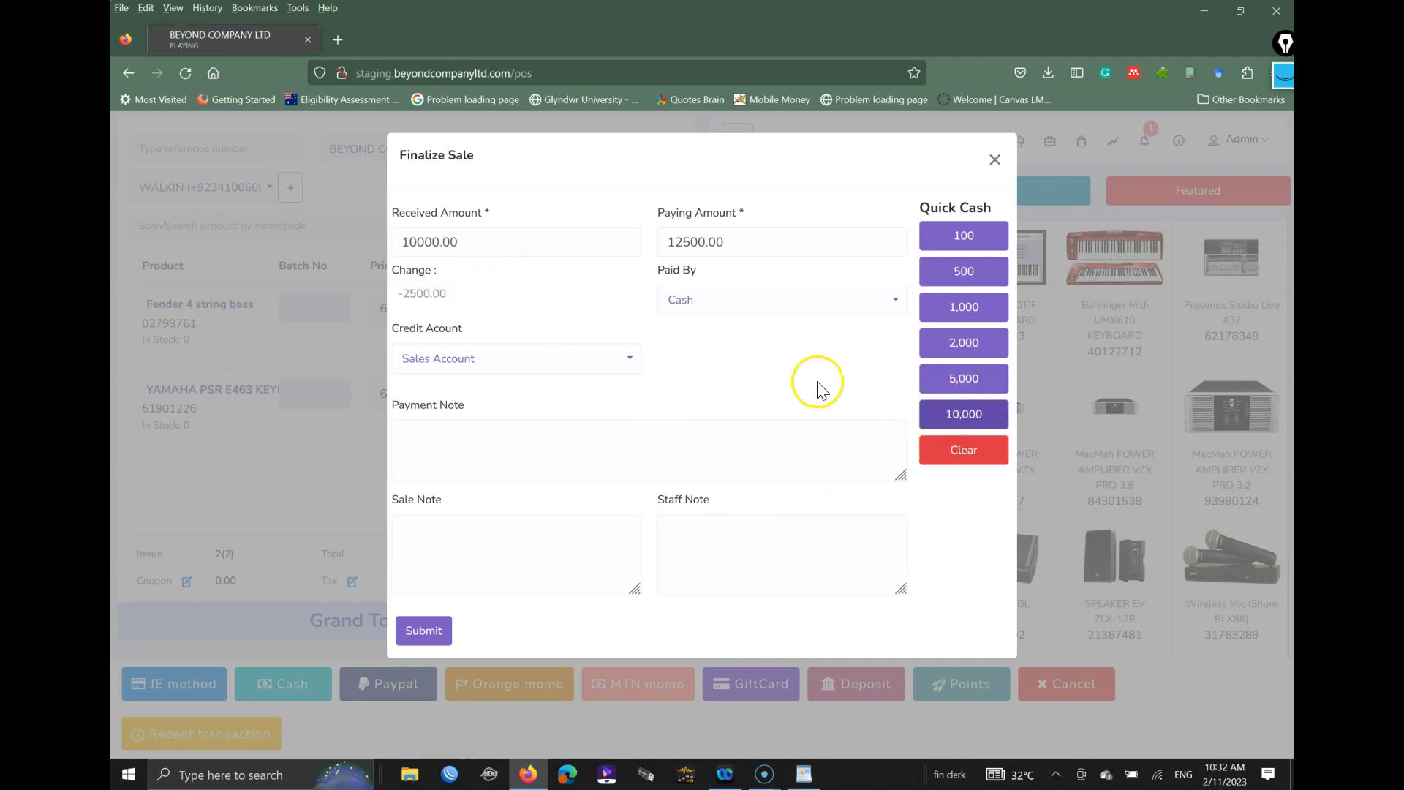
{"action": "left_click_drag", "start_coordinate": [407, 296], "coordinate": [415, 295]}
{"action": "left_click", "coordinate": [488, 307]}
{"action": "left_click", "coordinate": [968, 381]}
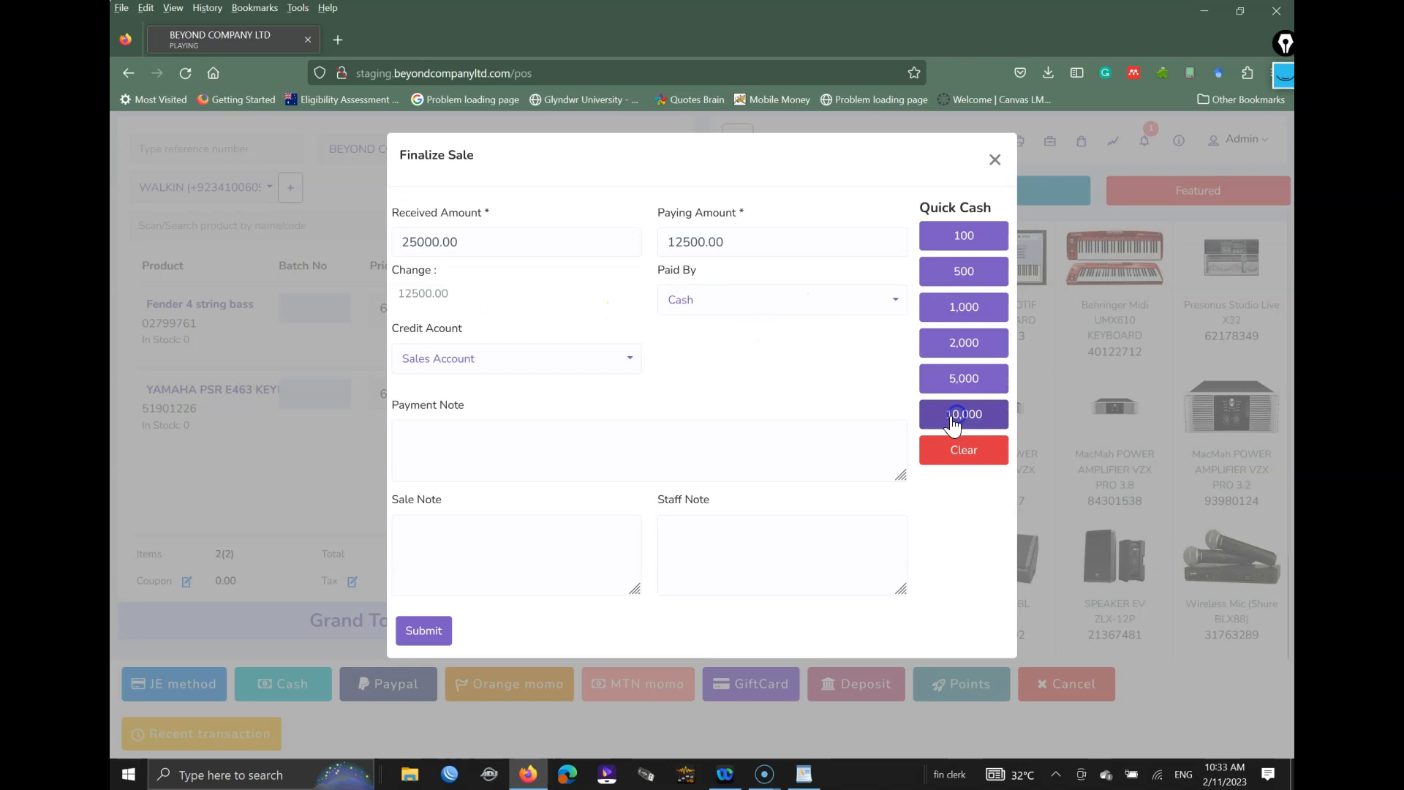
{"action": "left_click", "coordinate": [962, 451]}
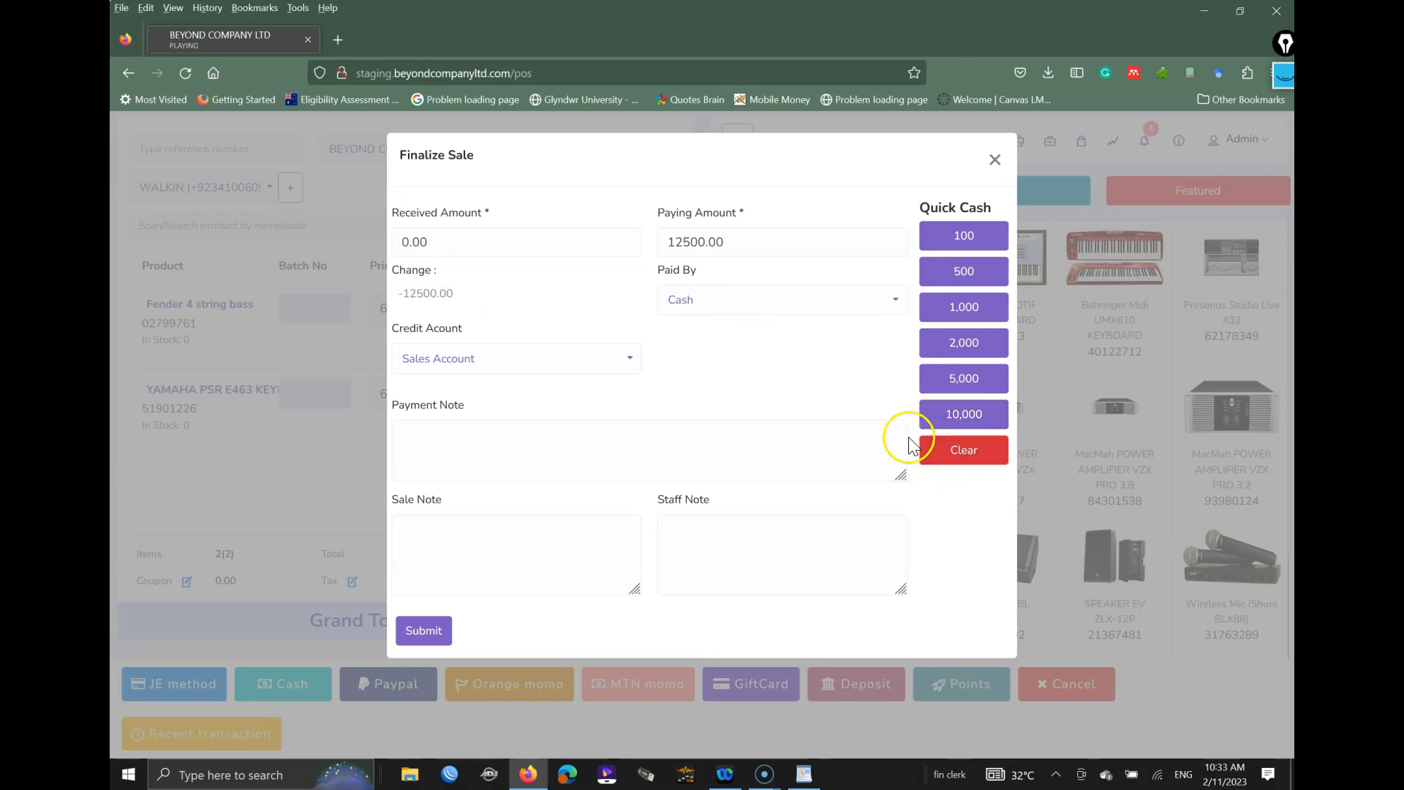
{"action": "left_click", "coordinate": [994, 160]}
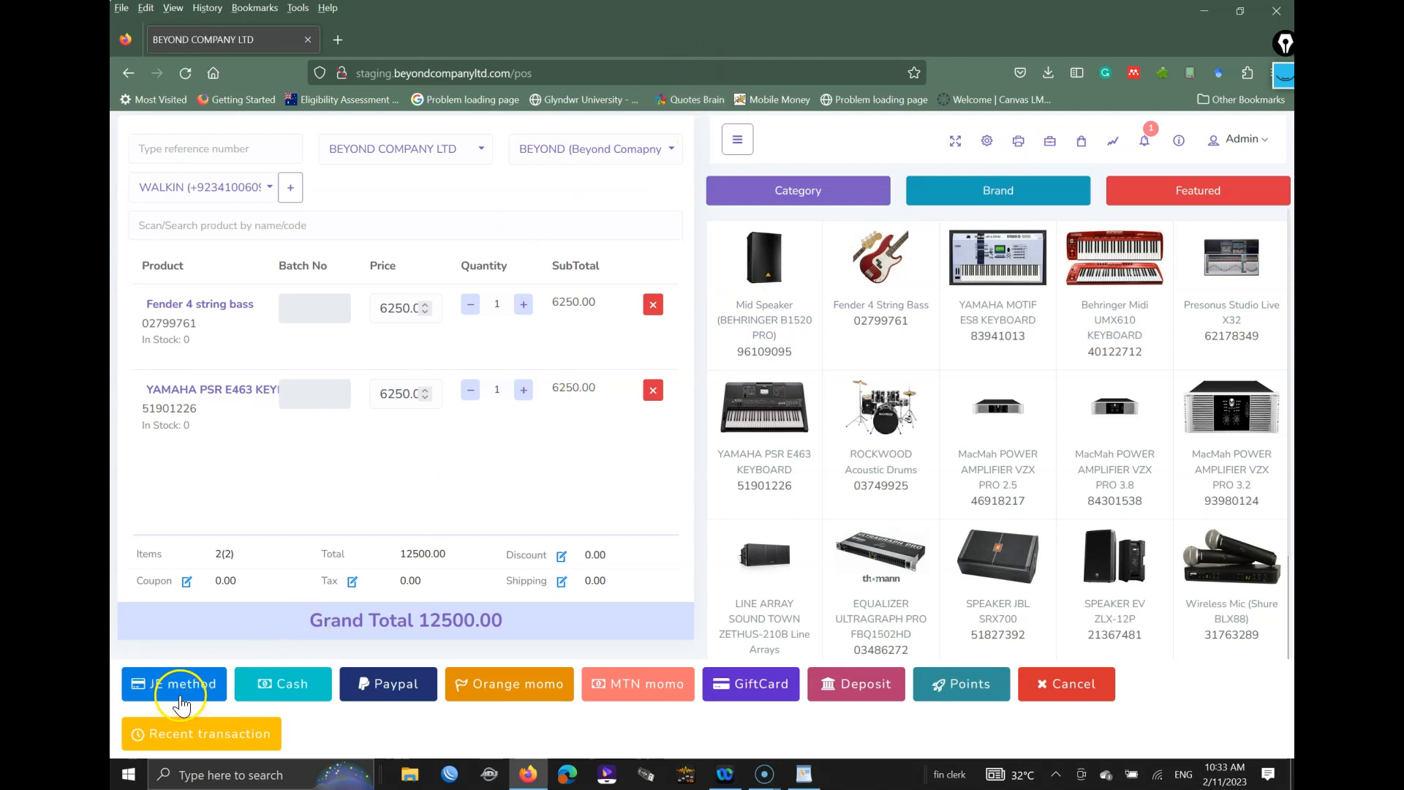
{"action": "key", "text": "ctrl+shift+3"}
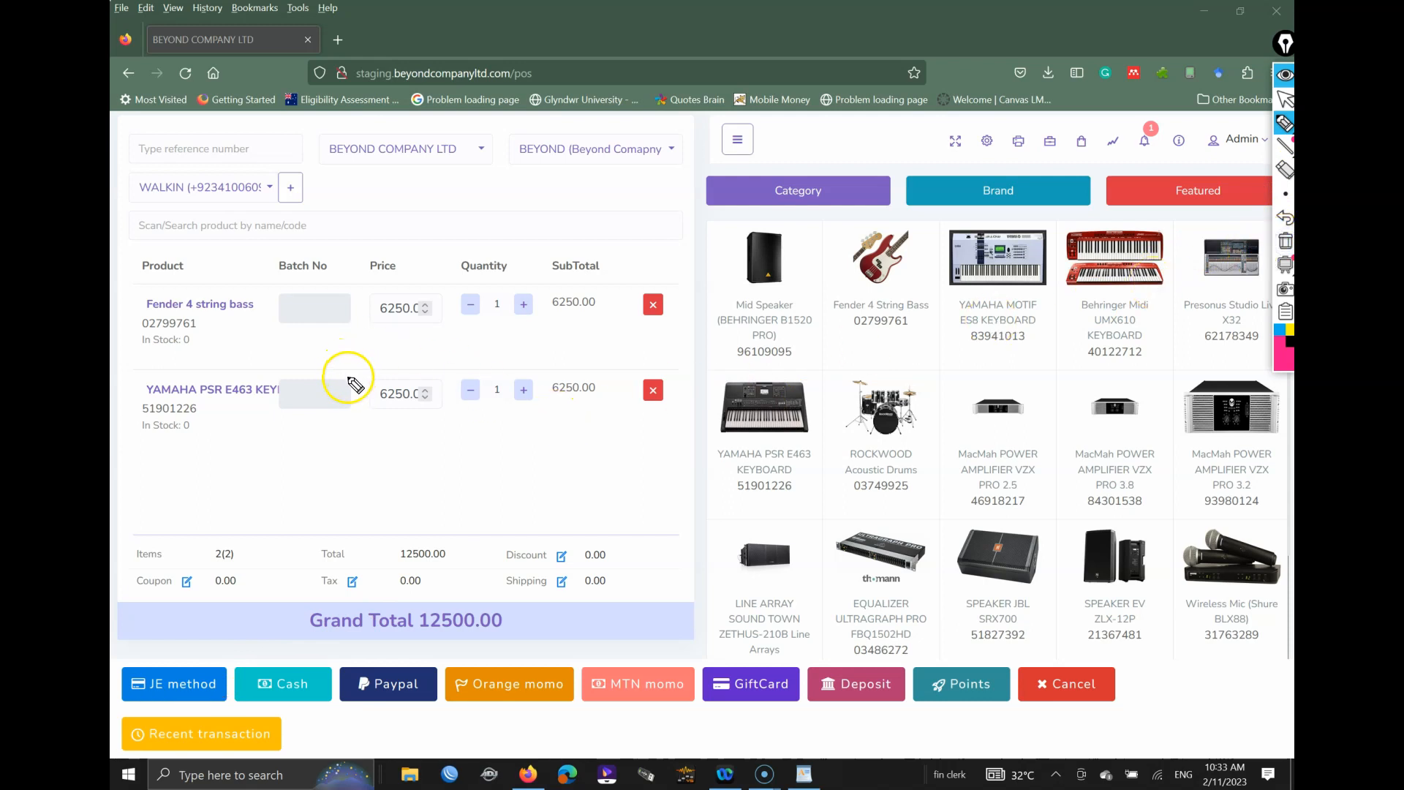
{"action": "left_click", "coordinate": [187, 684]}
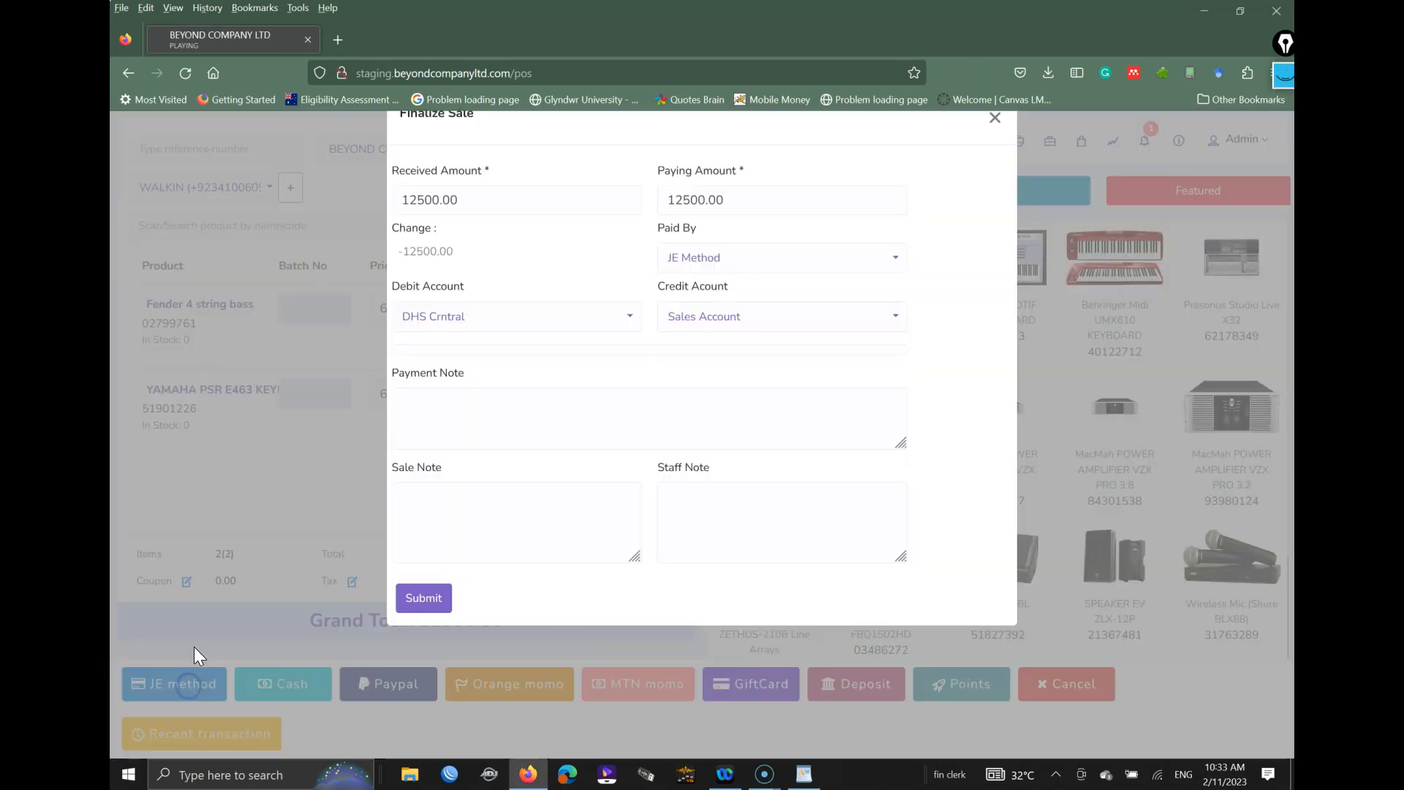
{"action": "left_click", "coordinate": [475, 365]}
{"action": "left_click", "coordinate": [439, 455]}
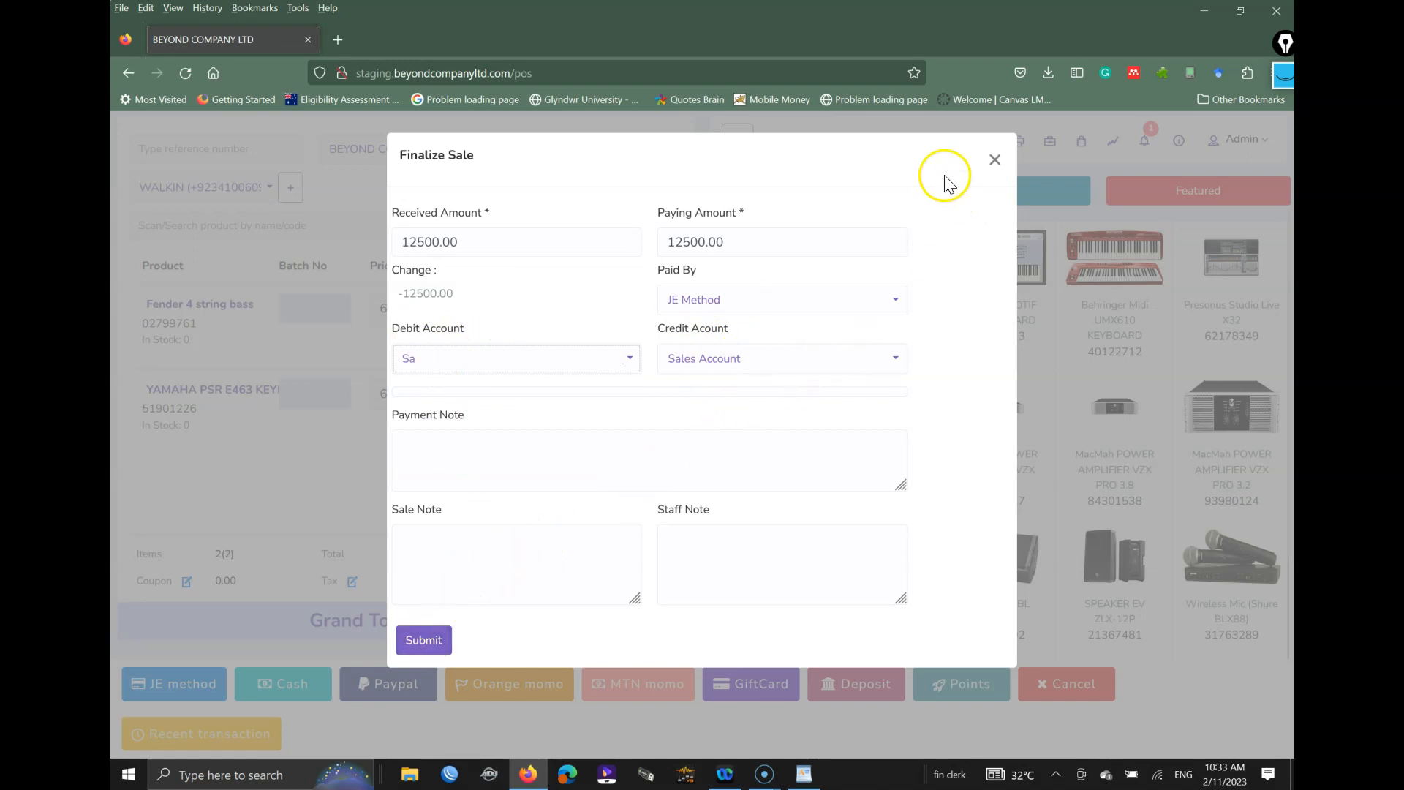
{"action": "left_click", "coordinate": [502, 559]}
{"action": "type", "text": "effud"}
{"action": "left_click", "coordinate": [995, 159]}
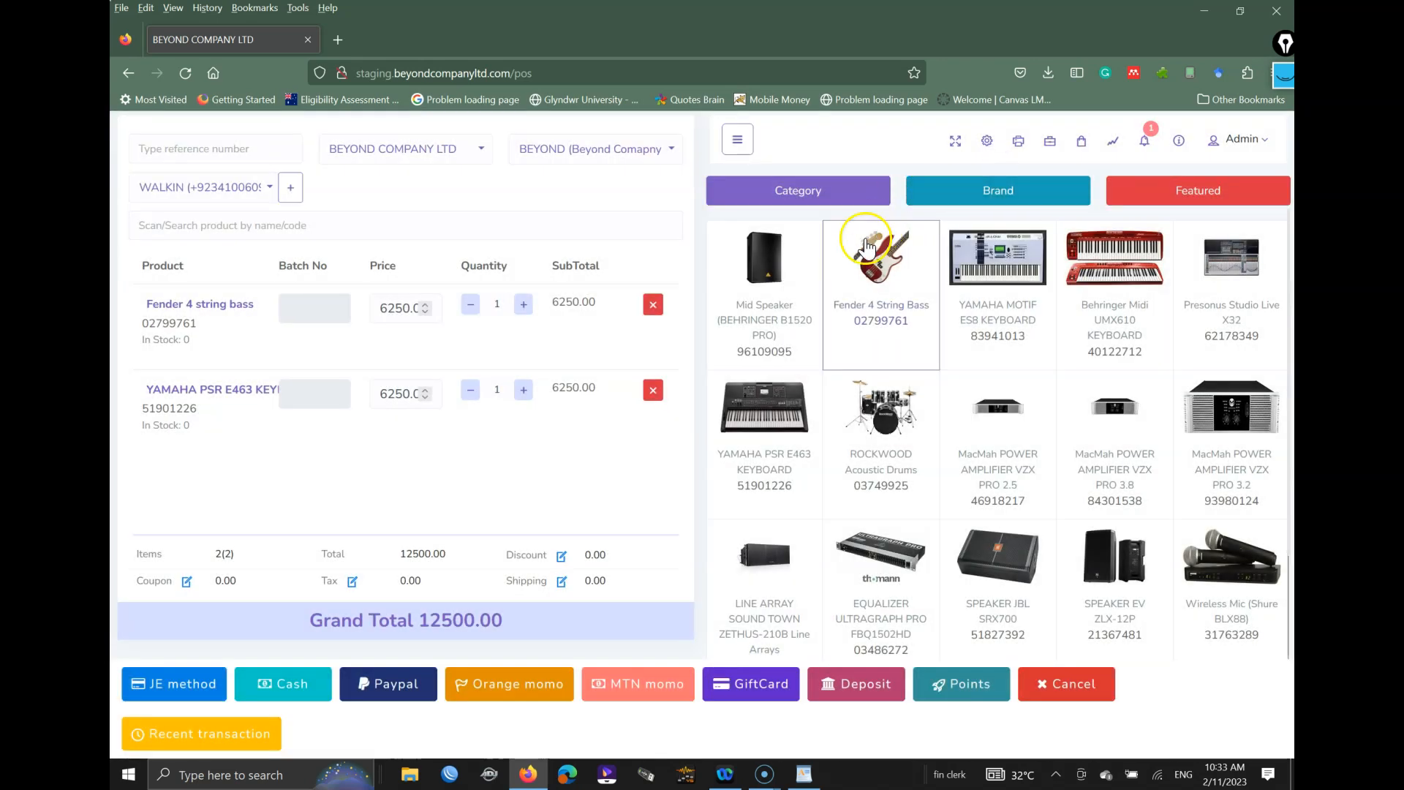
Step: Remove the YAMAHA PSR E463 and Fender bass from the POS cart, emptying it
{"action": "left_click", "coordinate": [654, 390]}
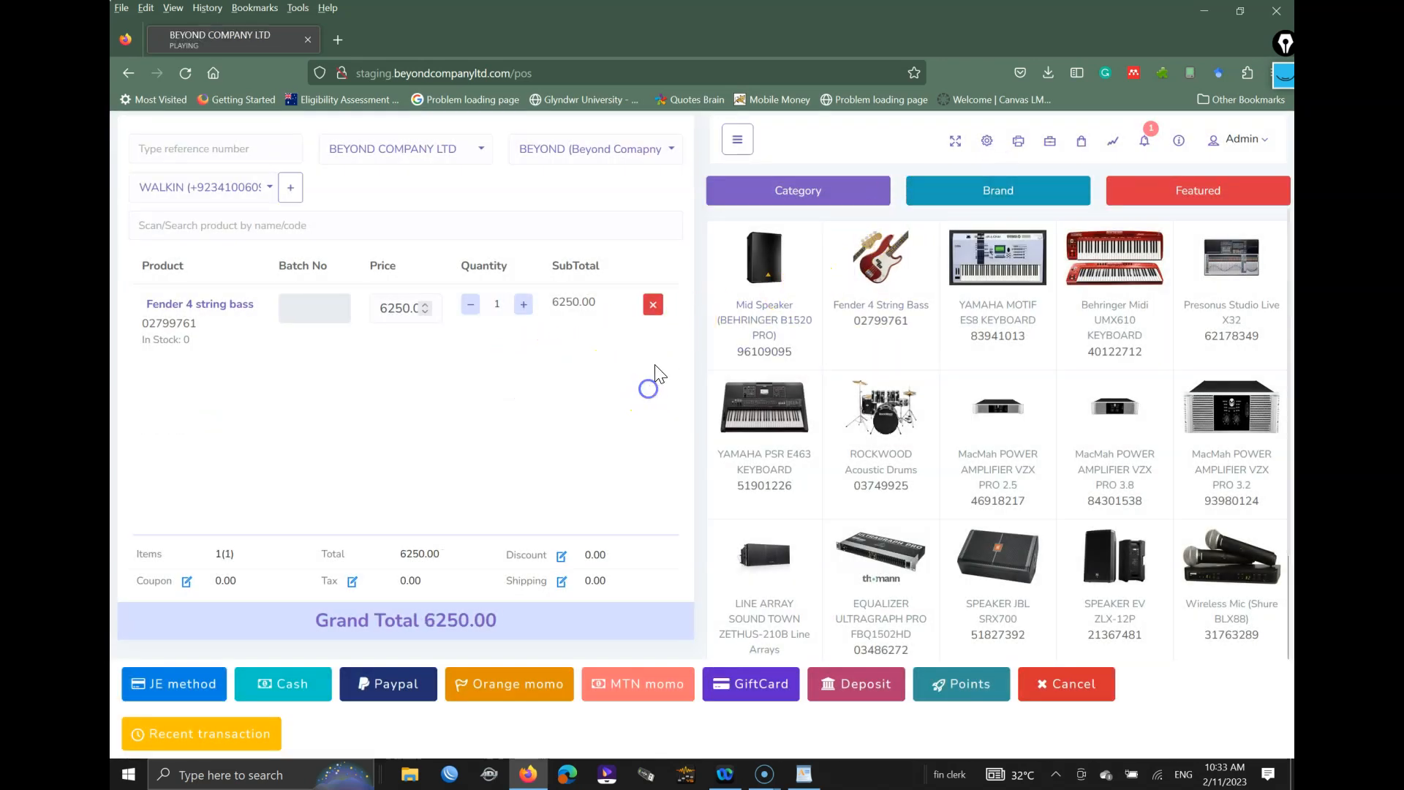
{"action": "left_click", "coordinate": [651, 308]}
{"action": "left_click", "coordinate": [829, 460]}
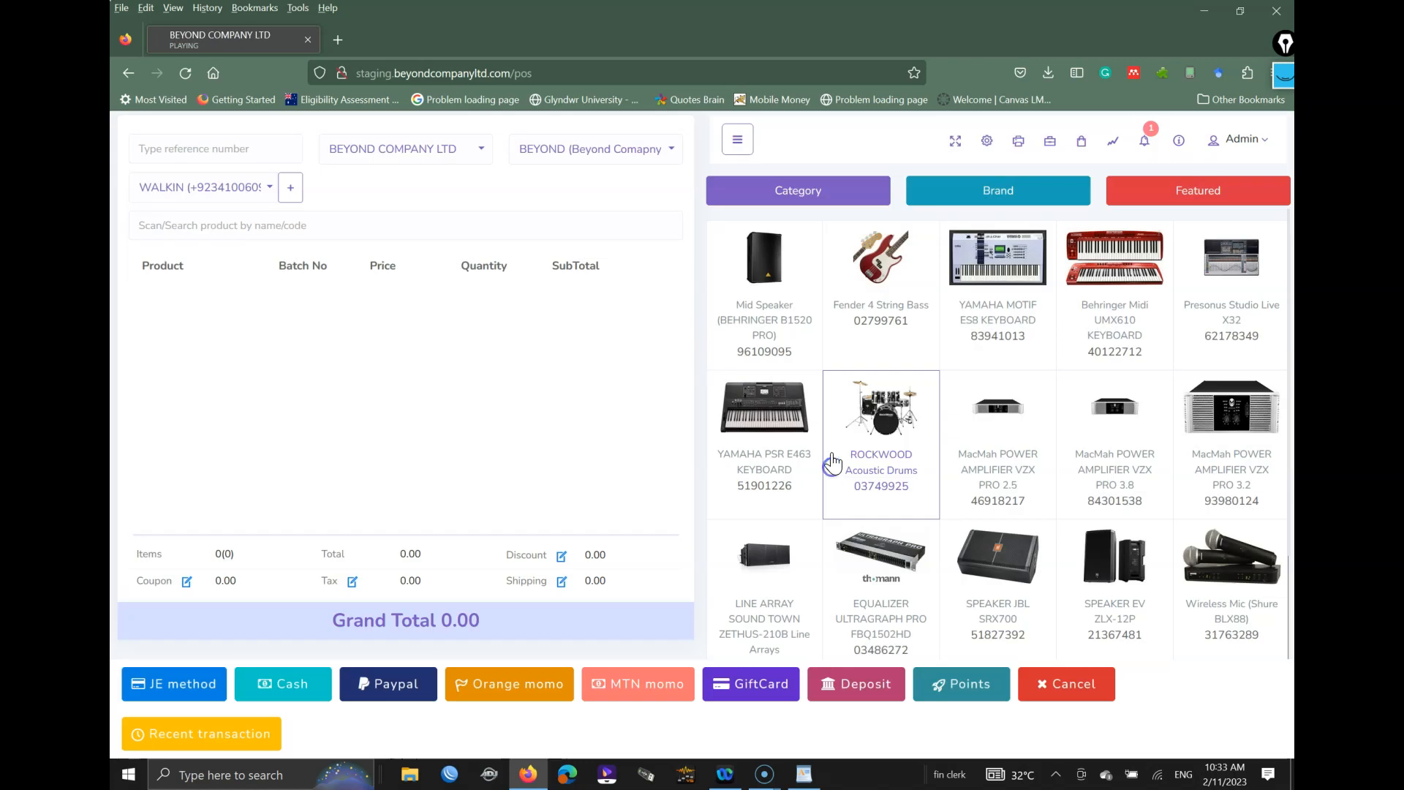
Step: Open Add Quotation from the Quotation section of the main menu
{"action": "left_click", "coordinate": [736, 149]}
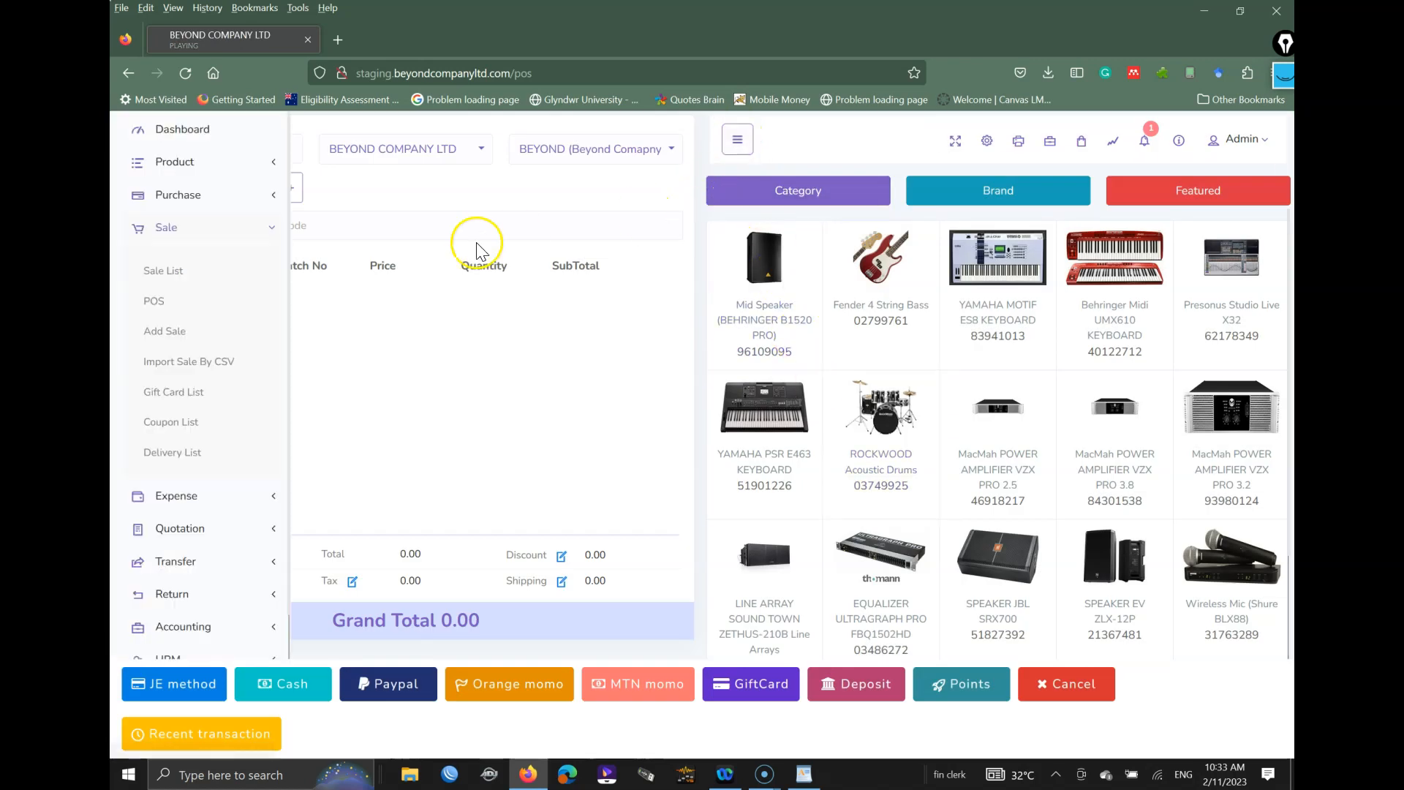
{"action": "left_click", "coordinate": [274, 226]}
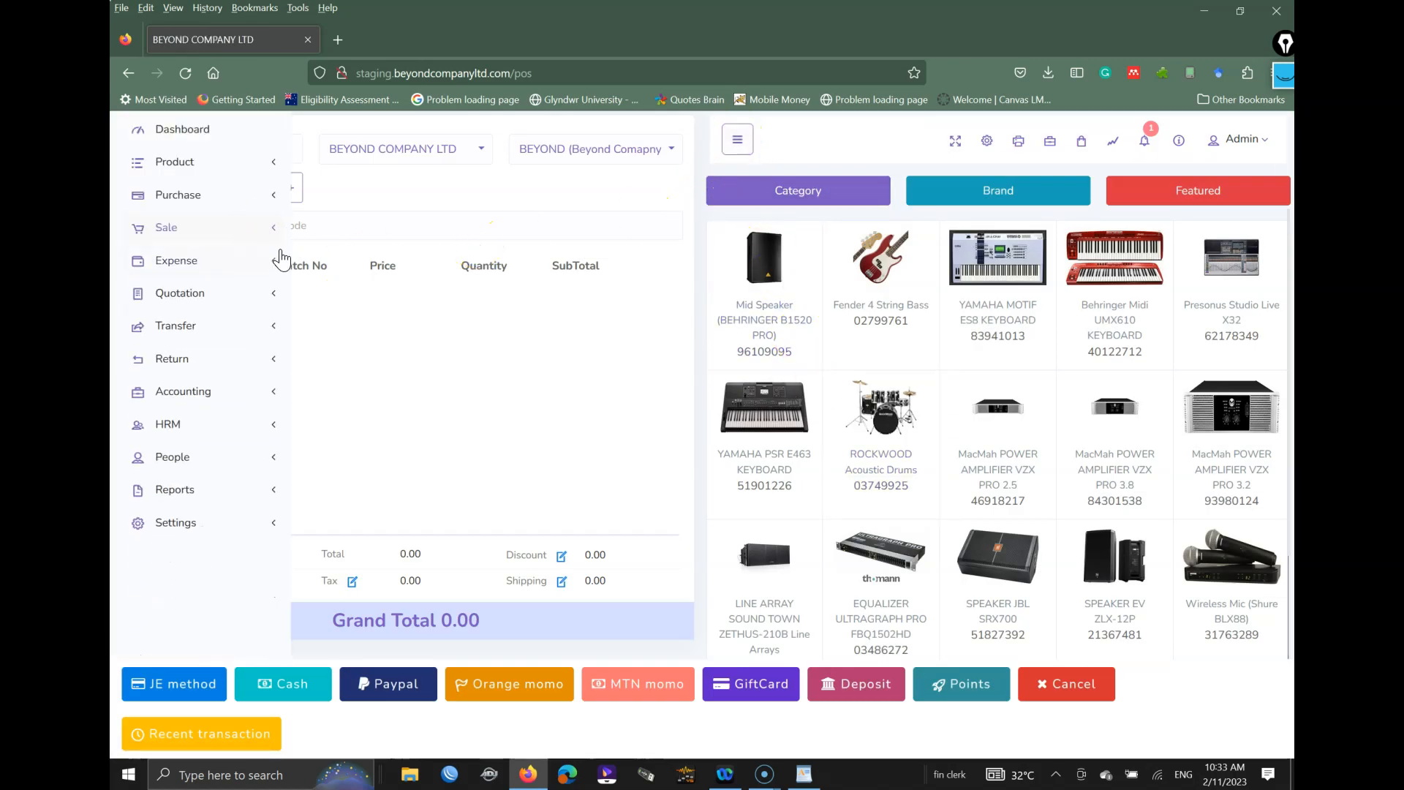
{"action": "left_click", "coordinate": [190, 297]}
{"action": "left_click", "coordinate": [186, 370]}
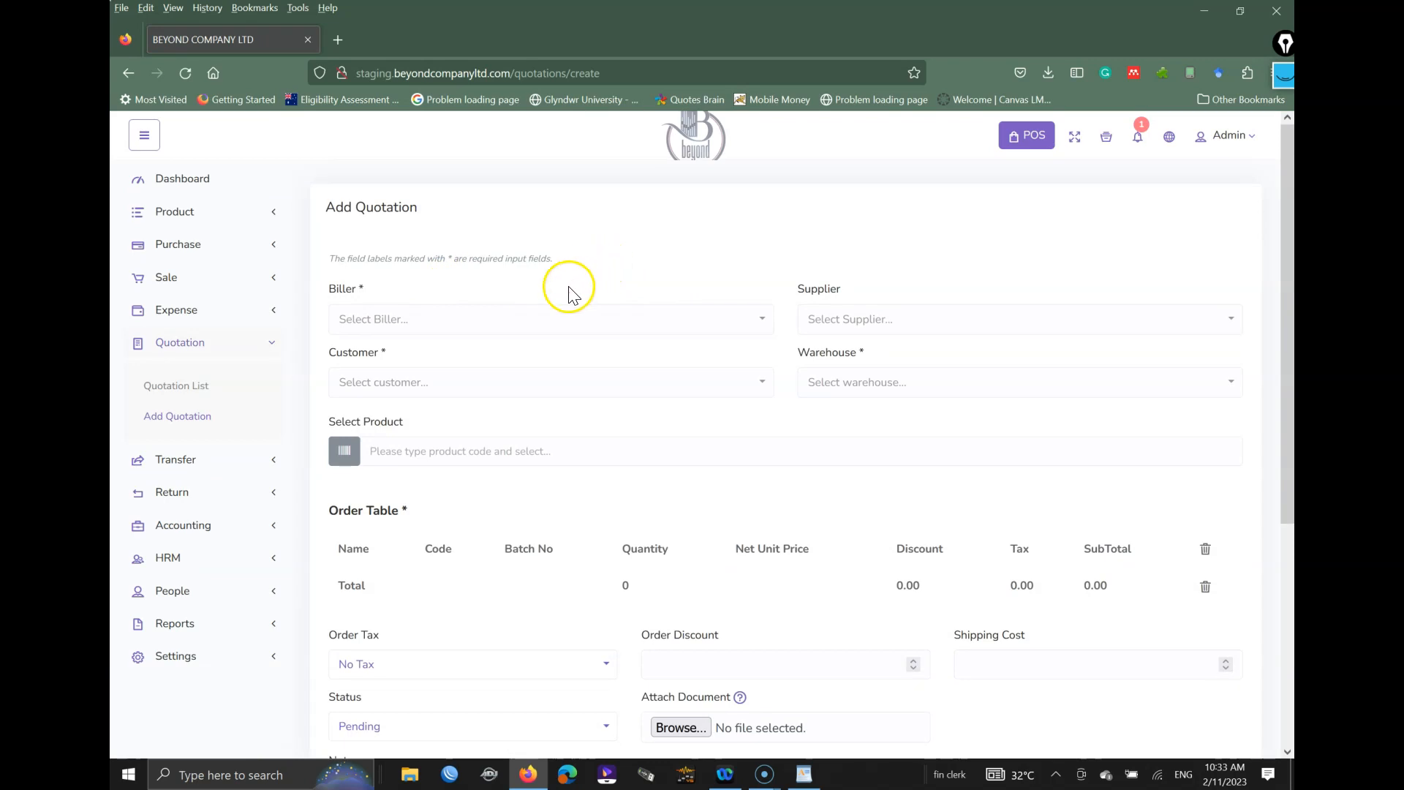
Step: Set biller BEYOND, supplier BEYOND COMPANY LIMITED, a customer, and warehouse BEYOND COMPANY LTD
{"action": "left_click", "coordinate": [459, 319]}
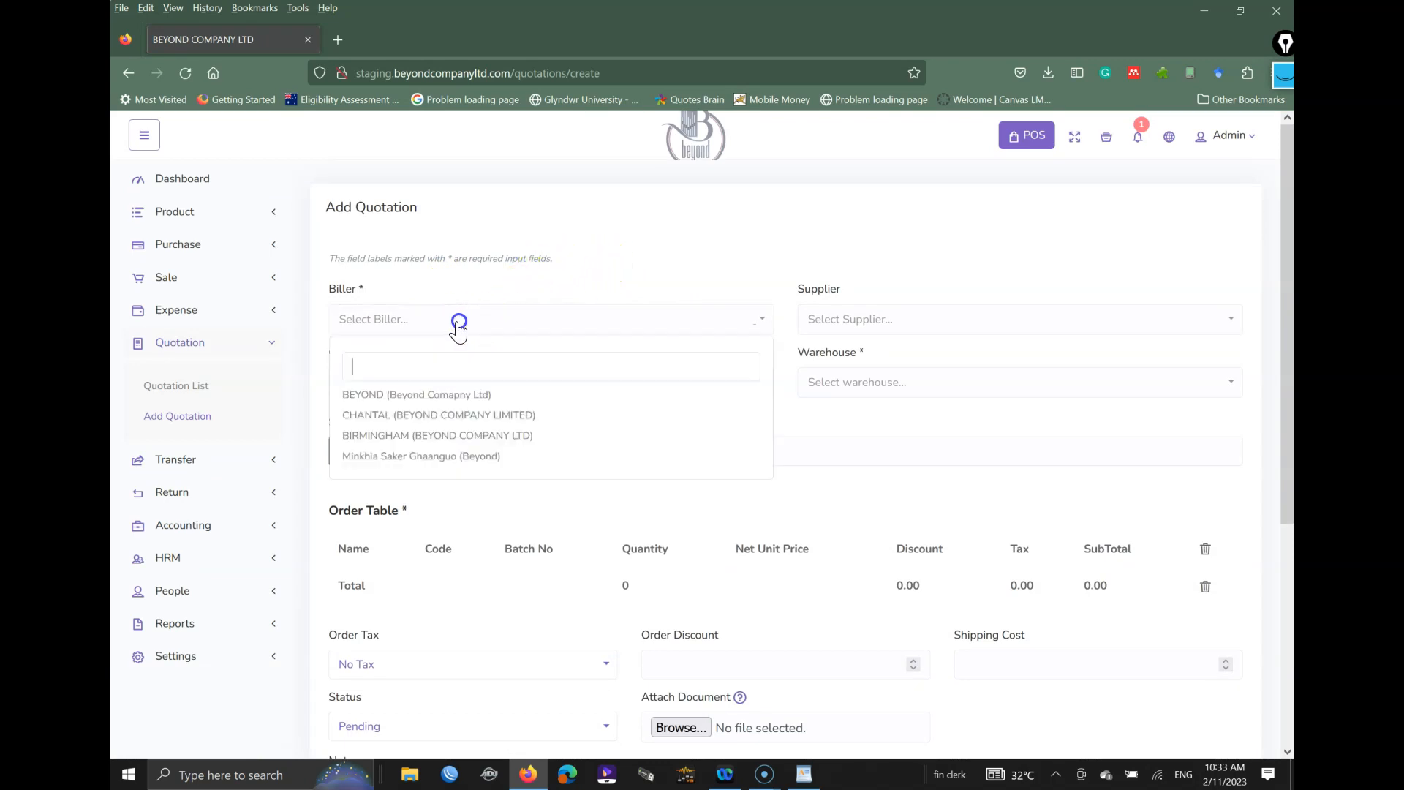
{"action": "left_click", "coordinate": [410, 395]}
{"action": "left_click", "coordinate": [865, 320]}
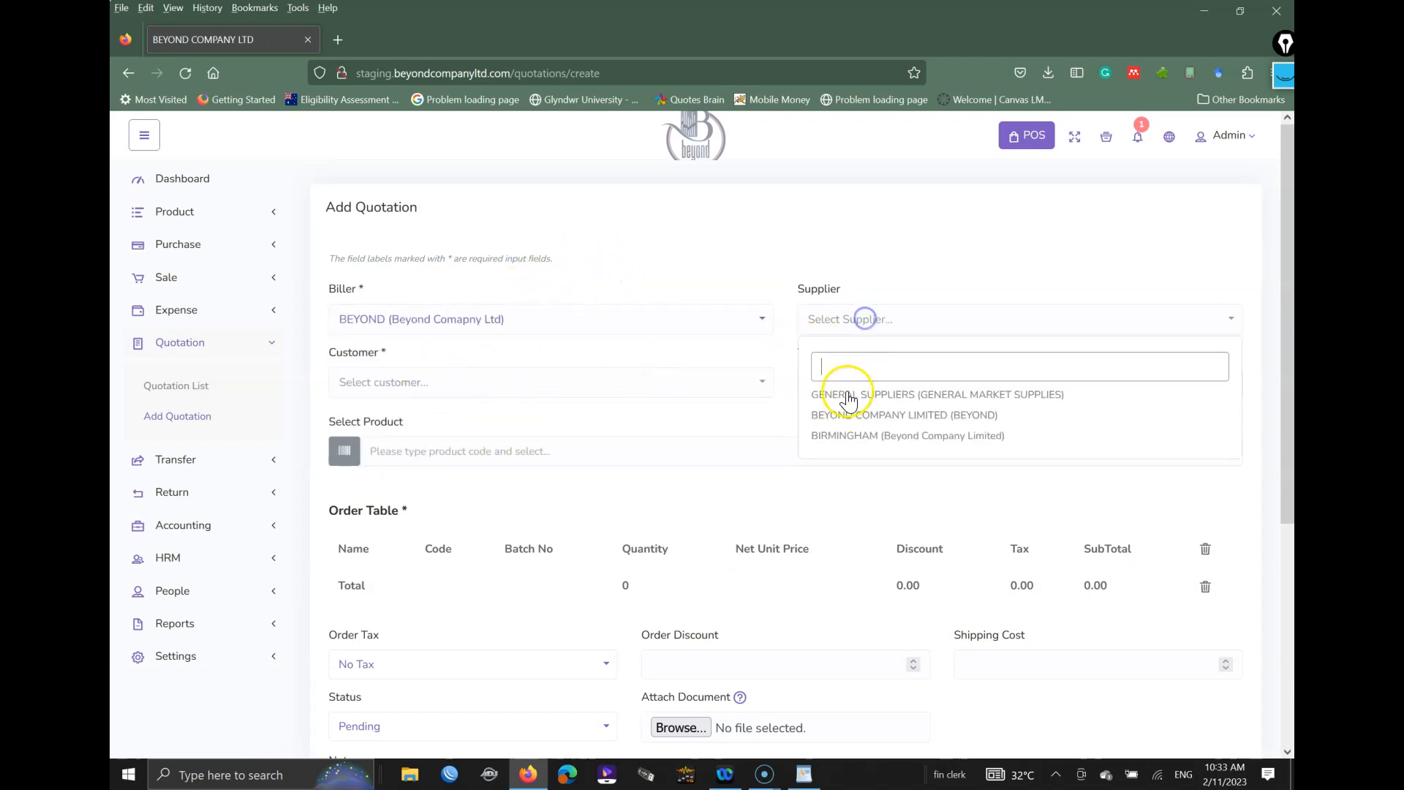
{"action": "left_click", "coordinate": [849, 414]}
{"action": "left_click", "coordinate": [505, 377]}
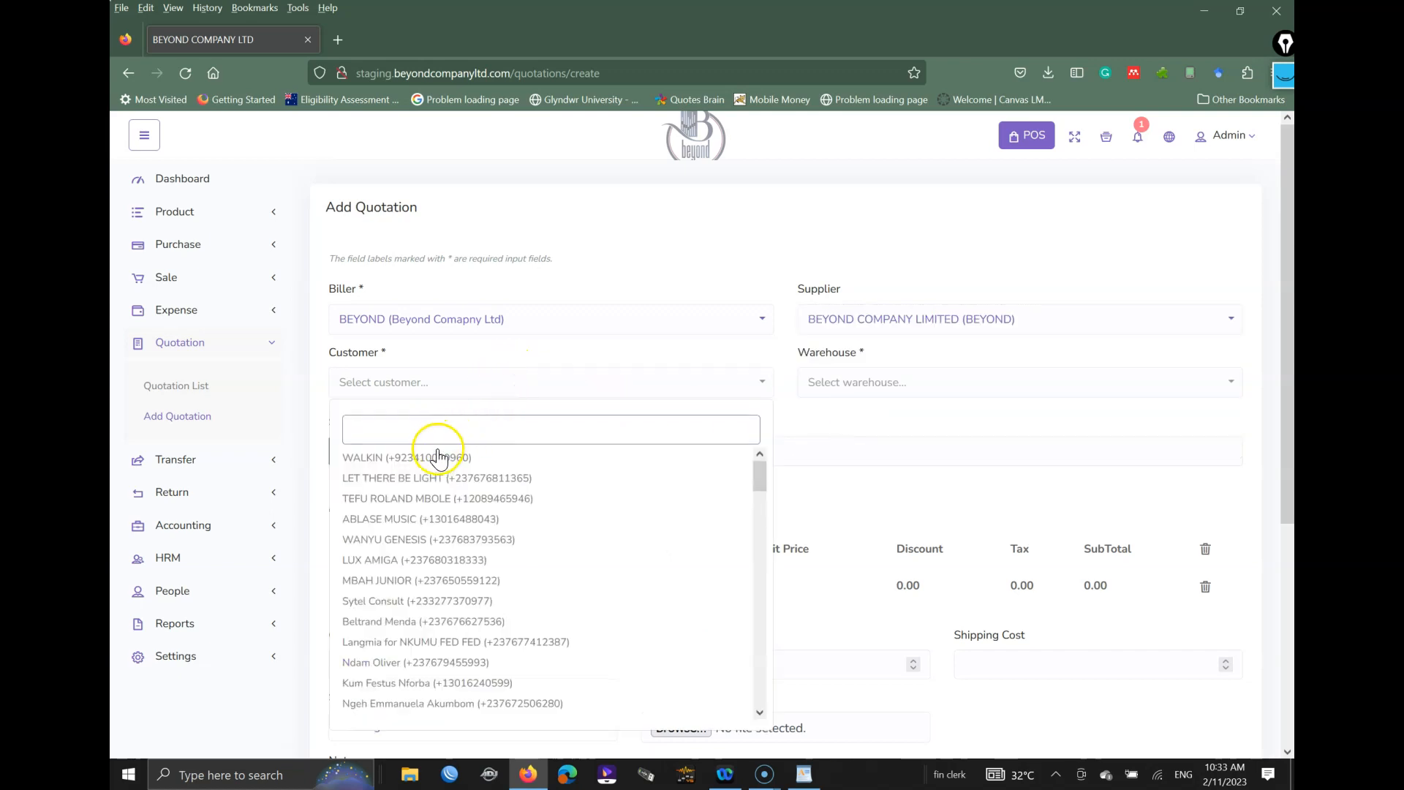
{"action": "left_click", "coordinate": [442, 498]}
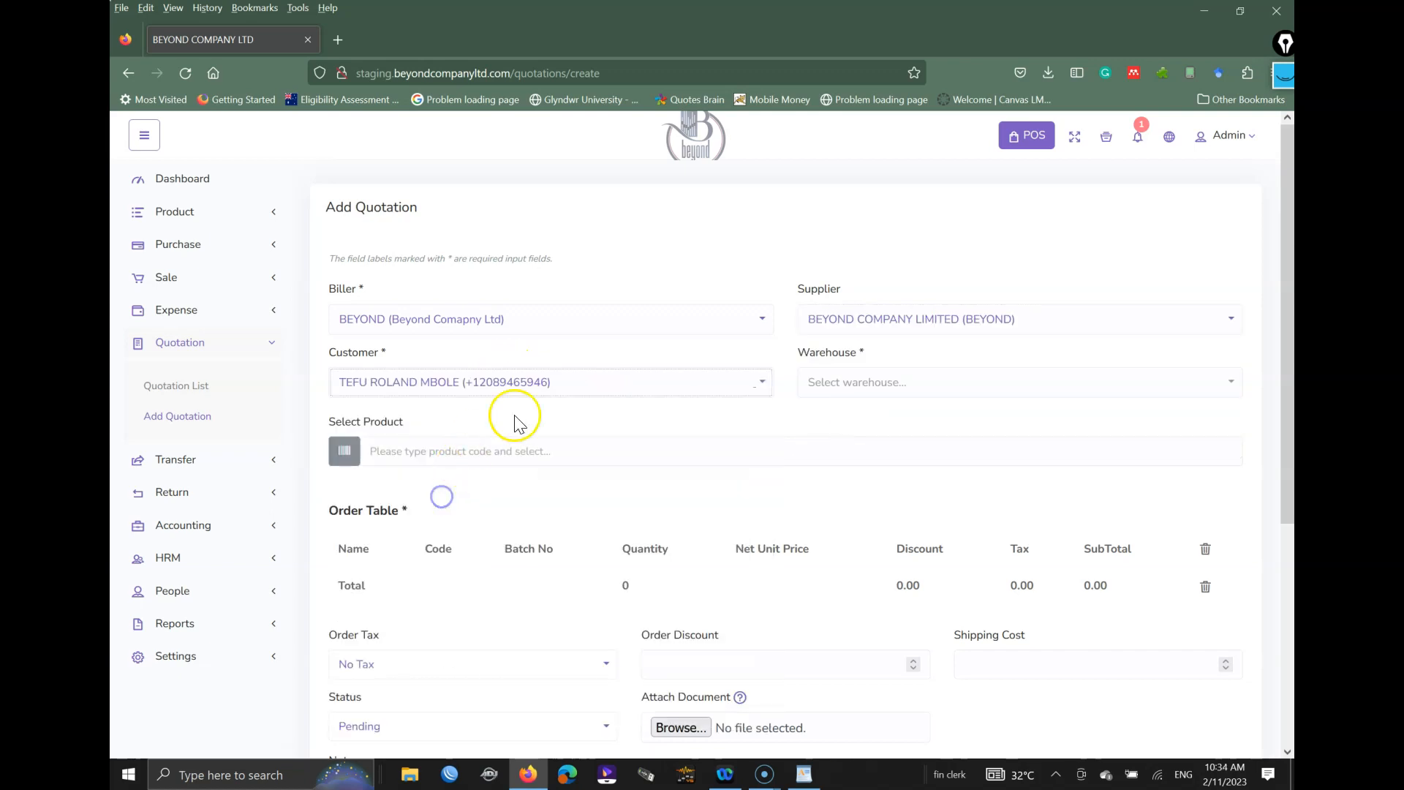
{"action": "left_click", "coordinate": [881, 386]}
{"action": "left_click", "coordinate": [841, 457]}
Step: Search 'sax' and add SAXOPHONIST STANDARD (60537513) at 16500.00 to the quotation
{"action": "left_click", "coordinate": [536, 444]}
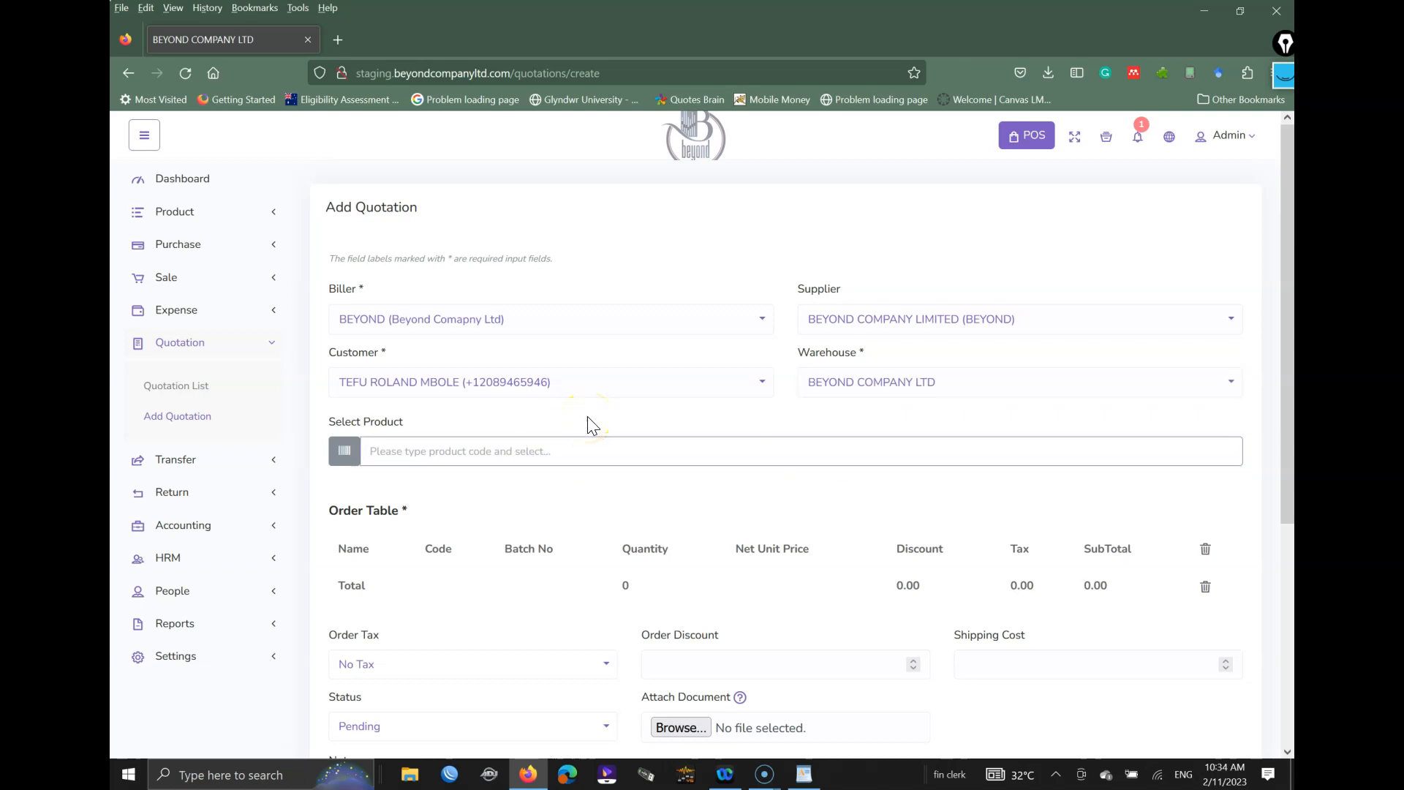
{"action": "type", "text": "sax"}
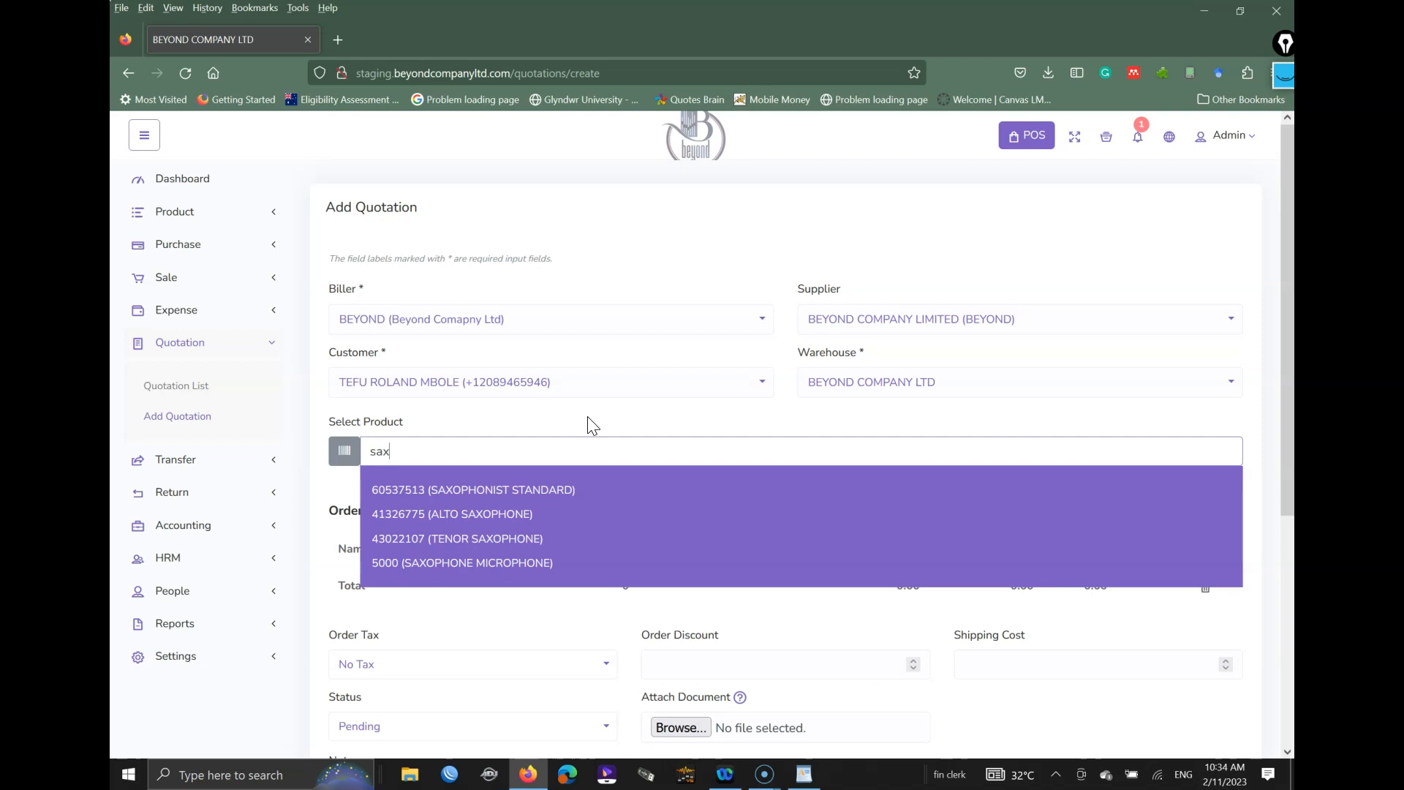
{"action": "left_click", "coordinate": [547, 489]}
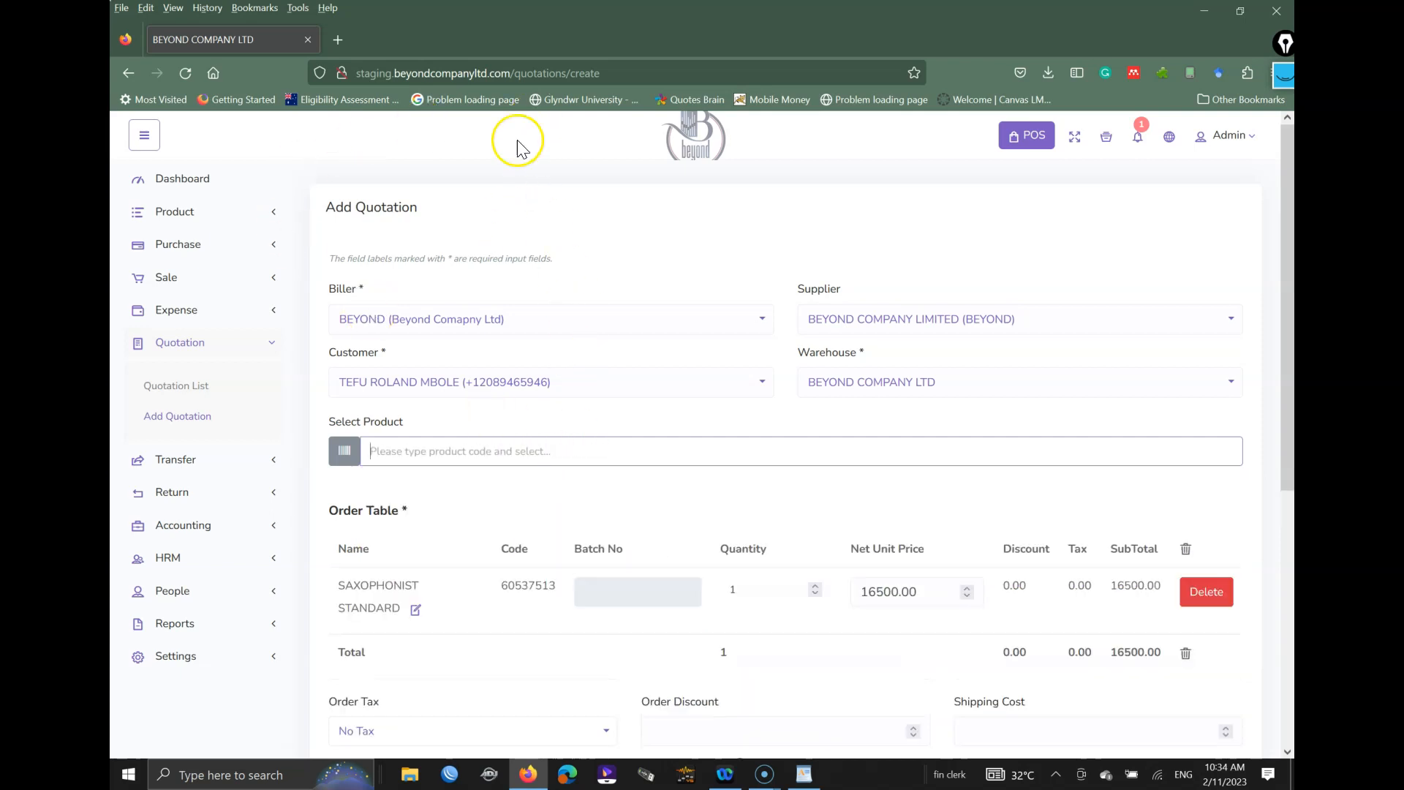
Step: Note the wedding on the 11th, leave tax, discount and shipping unchanged, and submit the quotation
{"action": "scroll", "coordinate": [1258, 473], "scroll_direction": "down", "scroll_amount": 5}
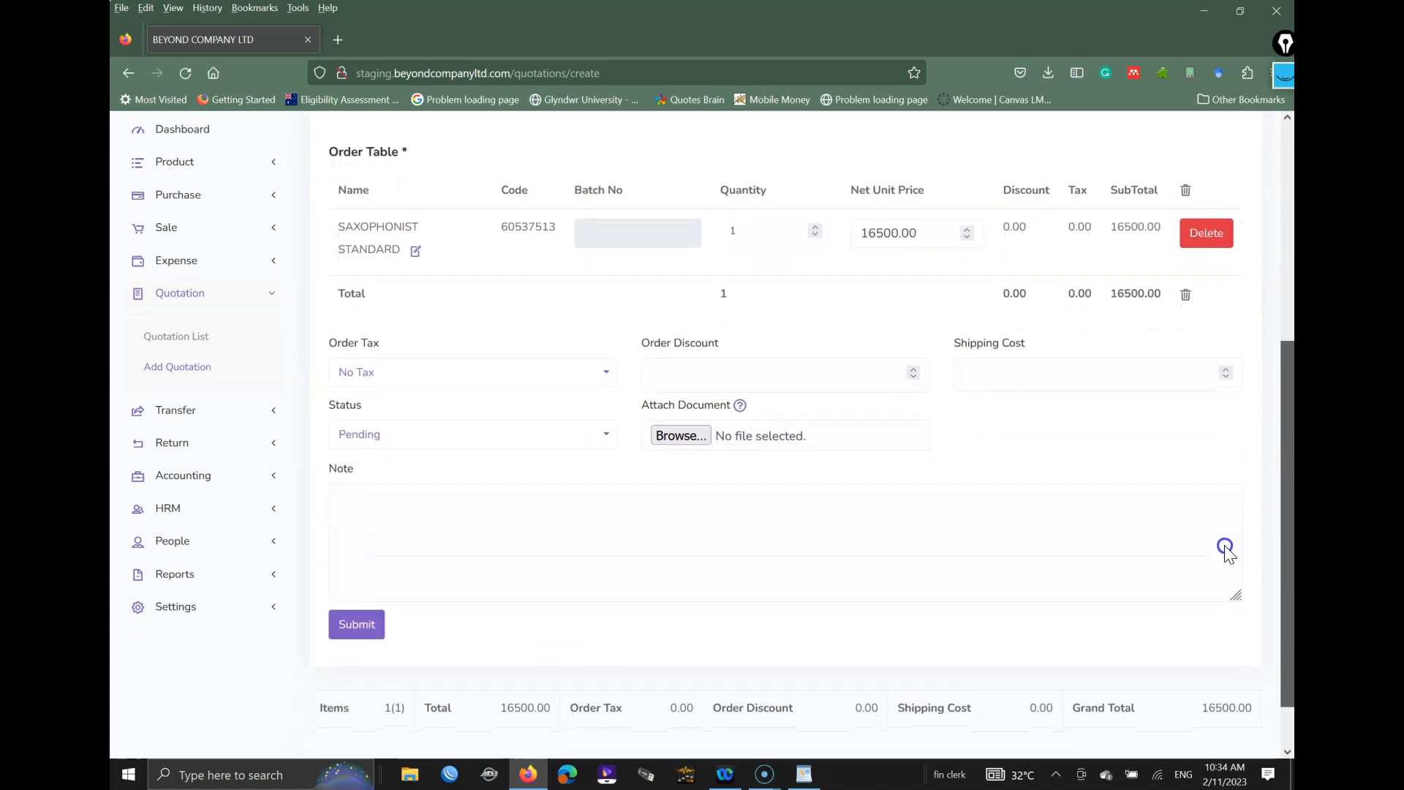
{"action": "left_click", "coordinate": [545, 521]}
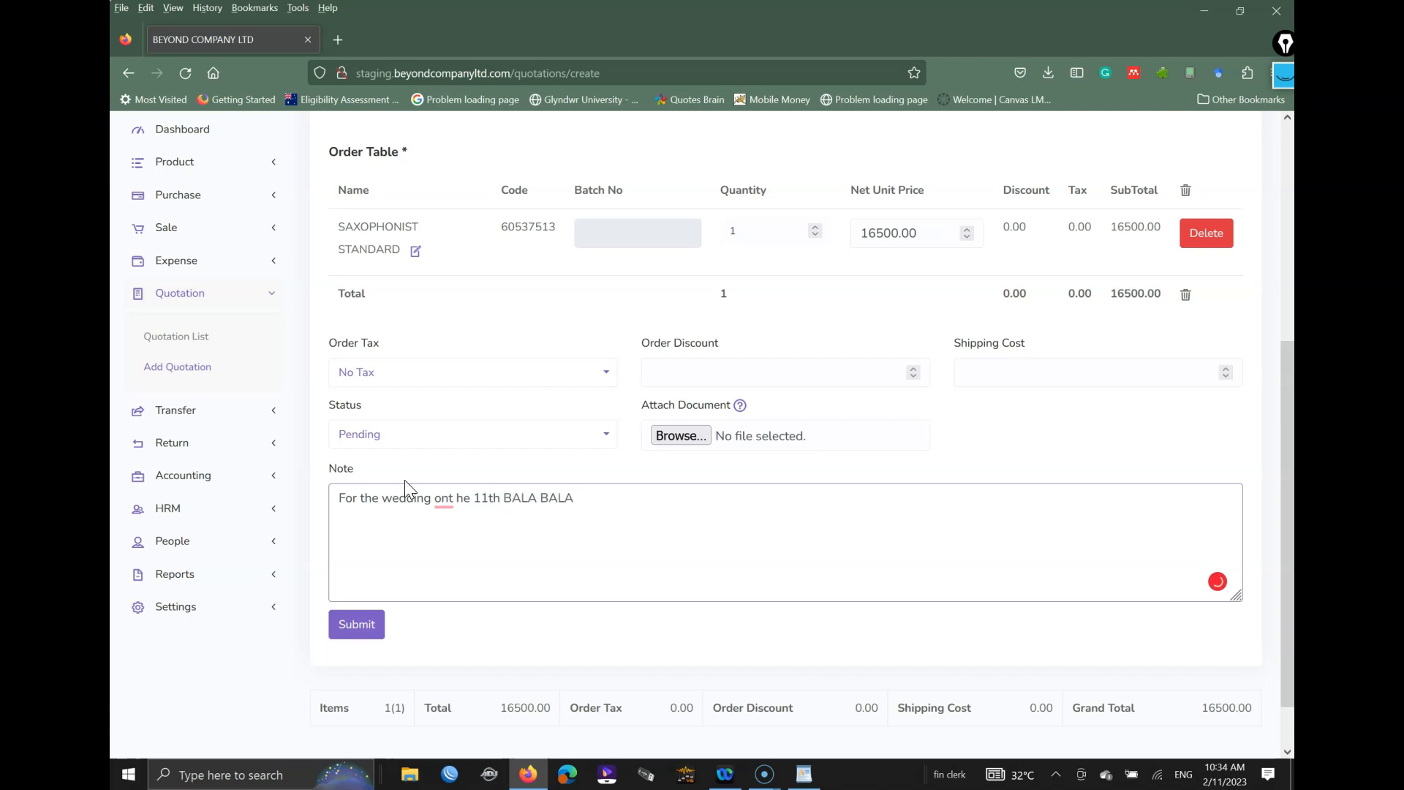
{"action": "left_click", "coordinate": [991, 375]}
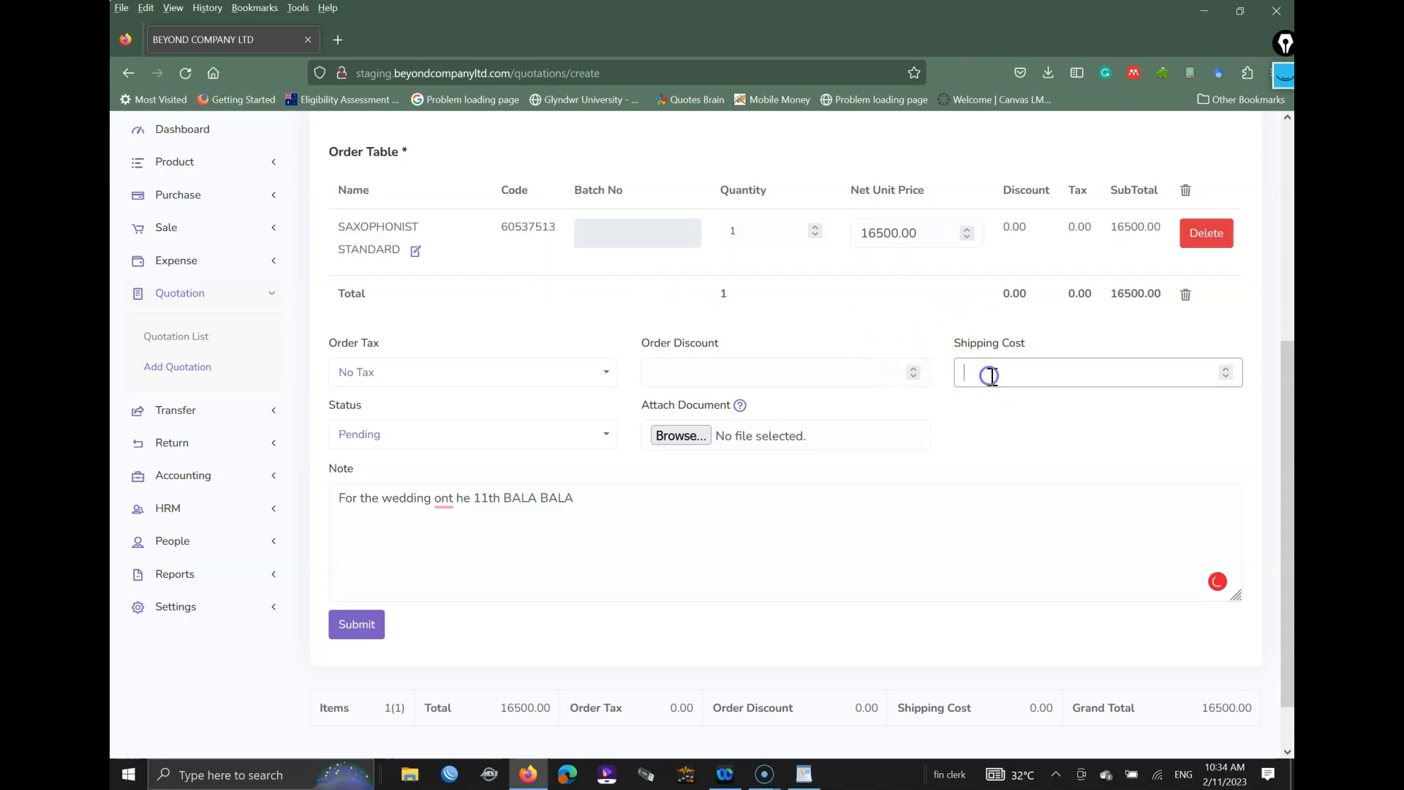
{"action": "left_click_drag", "start_coordinate": [1023, 350], "coordinate": [956, 332]}
{"action": "left_click", "coordinate": [728, 341]}
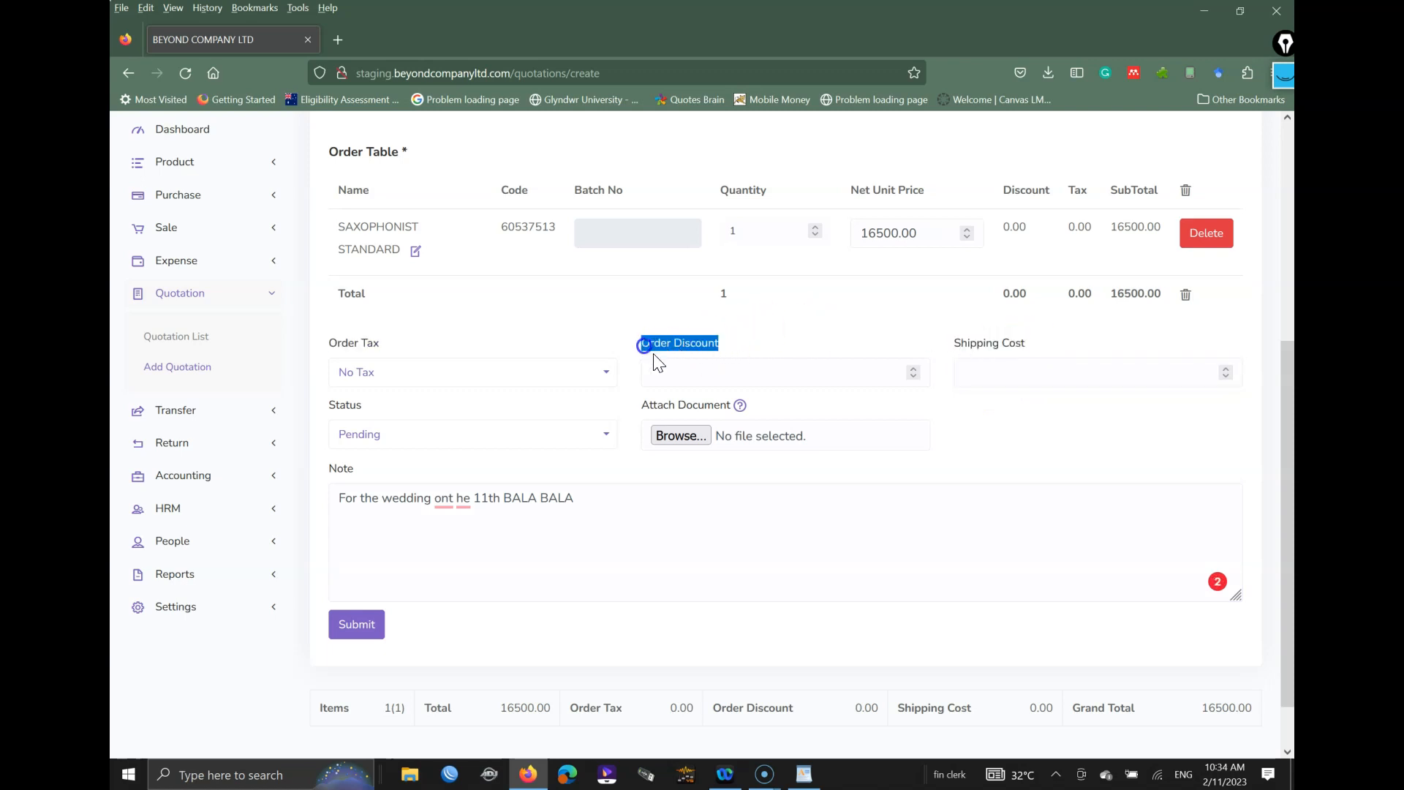
{"action": "left_click", "coordinate": [703, 376]}
{"action": "left_click", "coordinate": [496, 376]}
{"action": "left_click", "coordinate": [509, 331]}
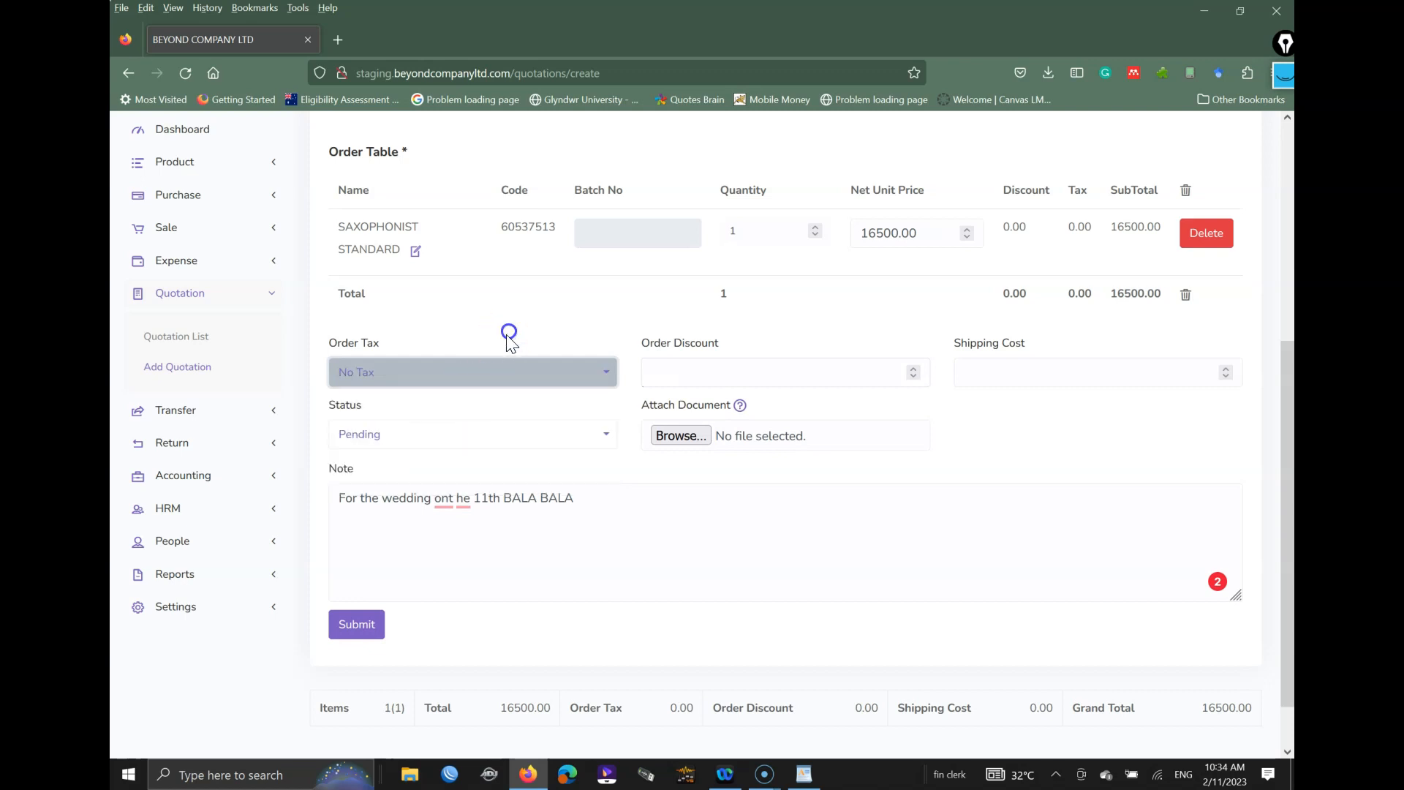
{"action": "left_click", "coordinate": [362, 626]}
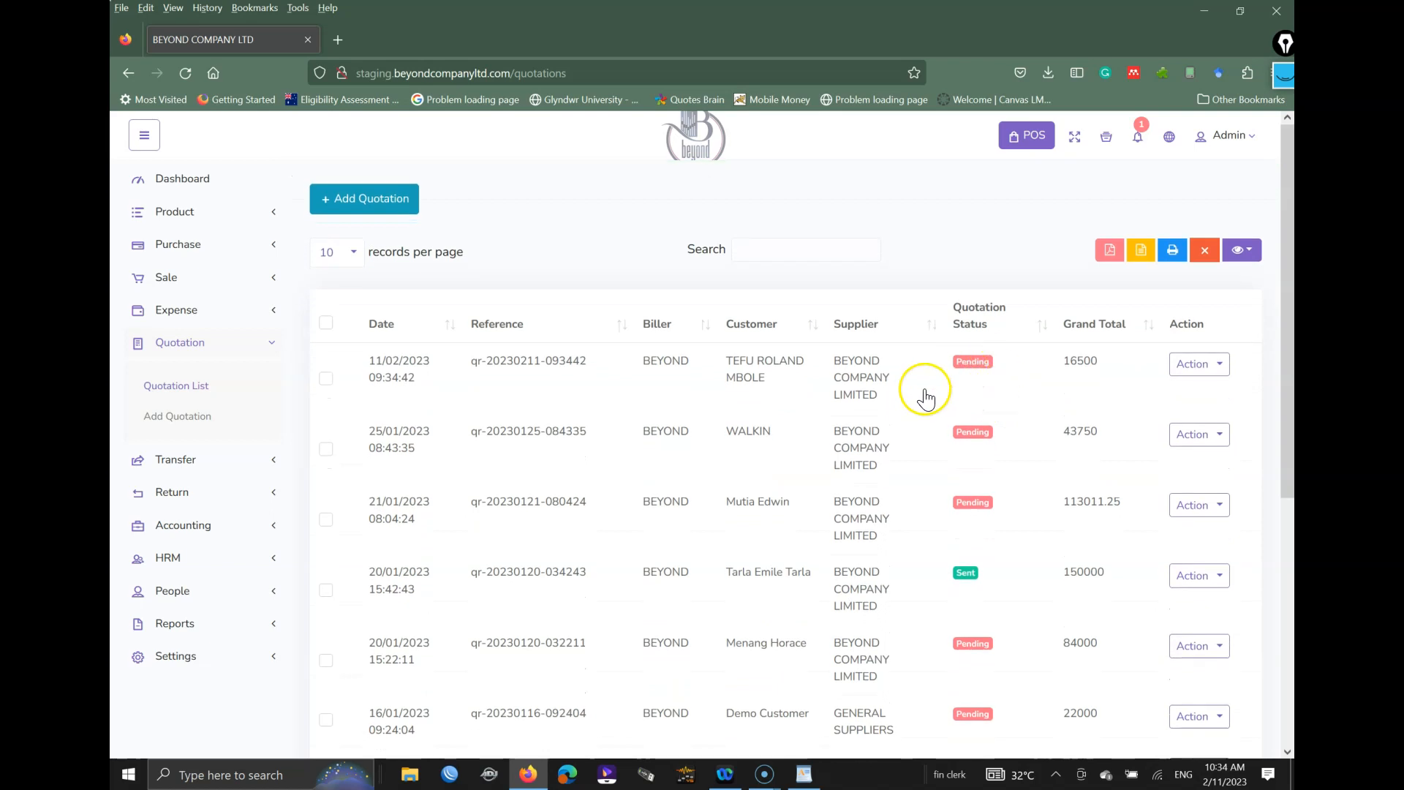
Step: View the 16500 quotation's details and try emailing it to the customer
{"action": "left_click", "coordinate": [1219, 367]}
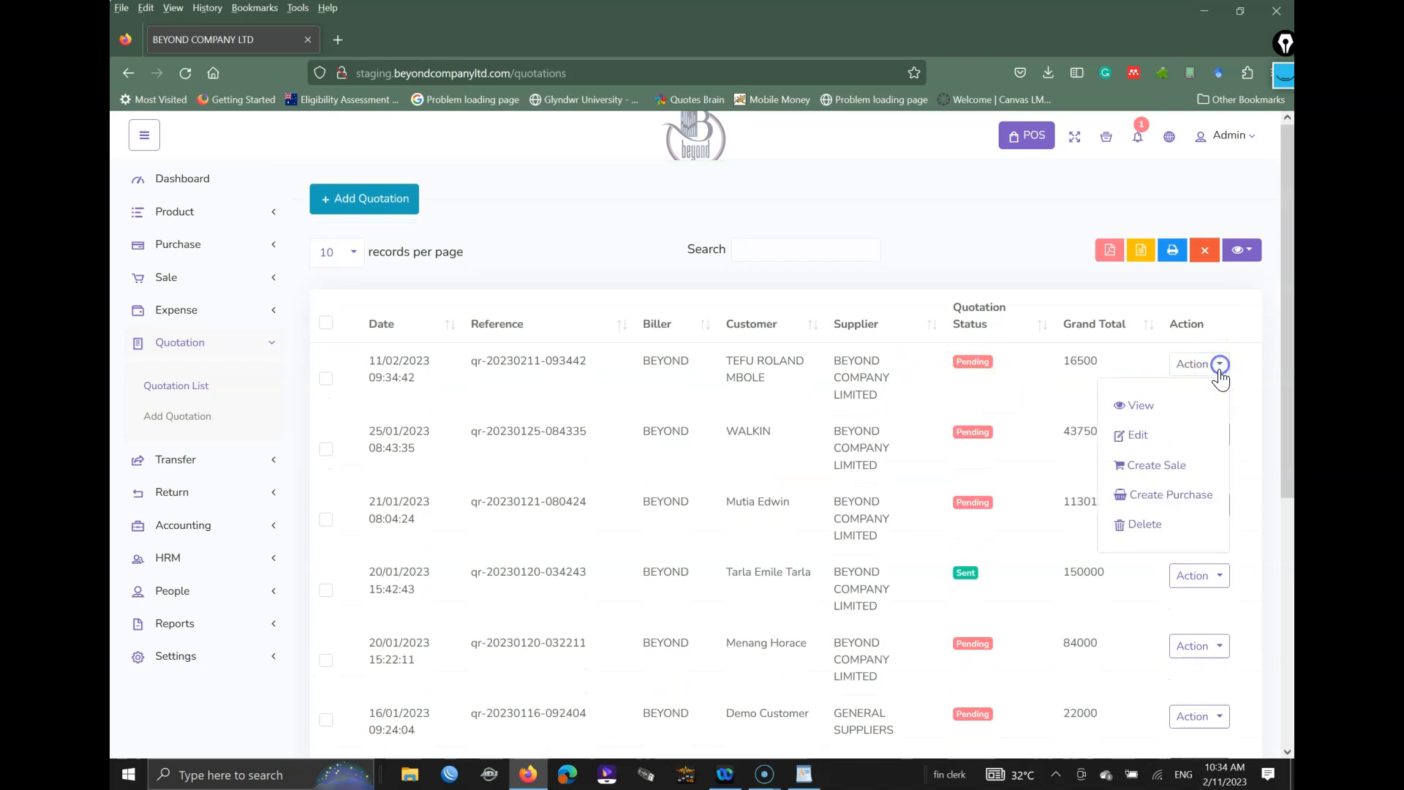
{"action": "left_click", "coordinate": [1157, 405]}
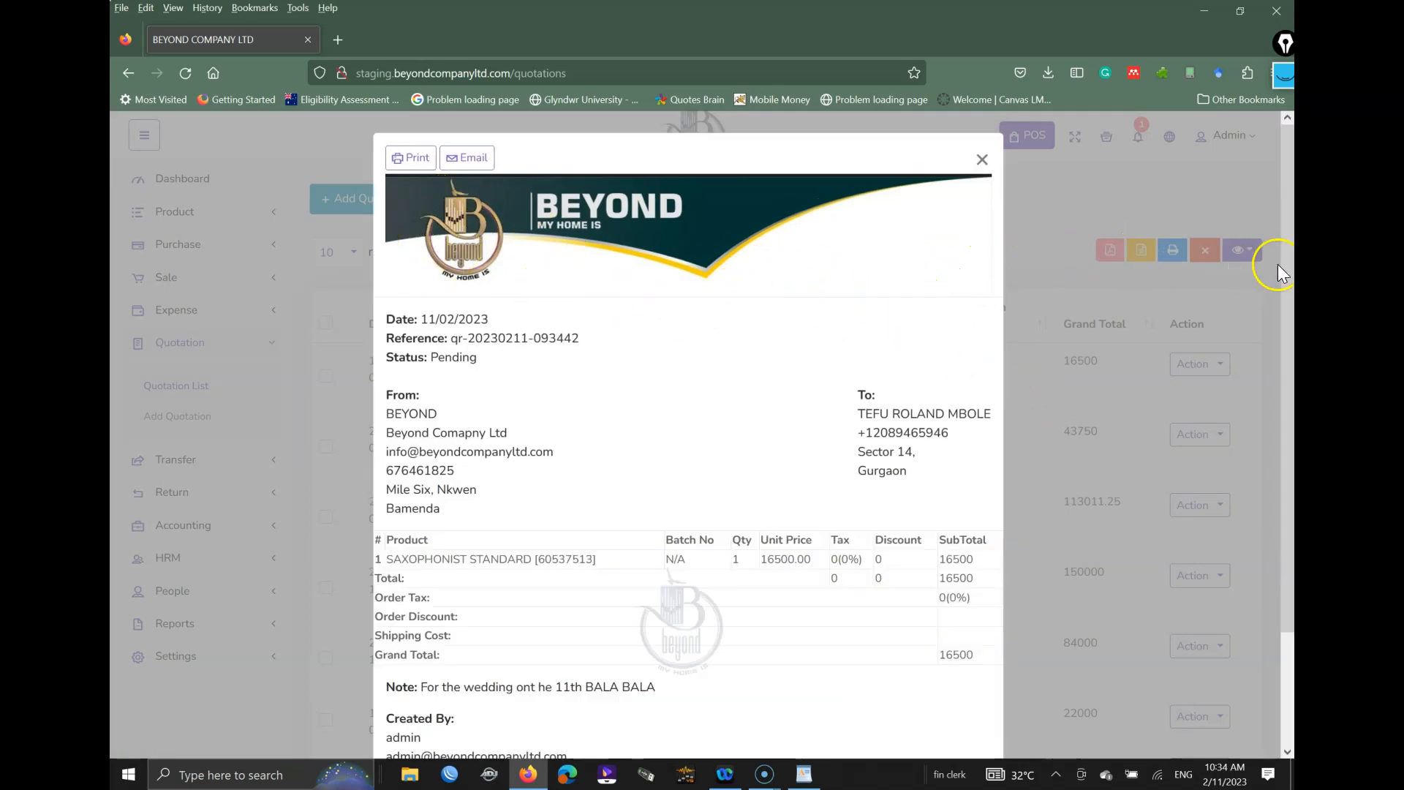
{"action": "scroll", "coordinate": [1263, 354], "scroll_direction": "down", "scroll_amount": 2}
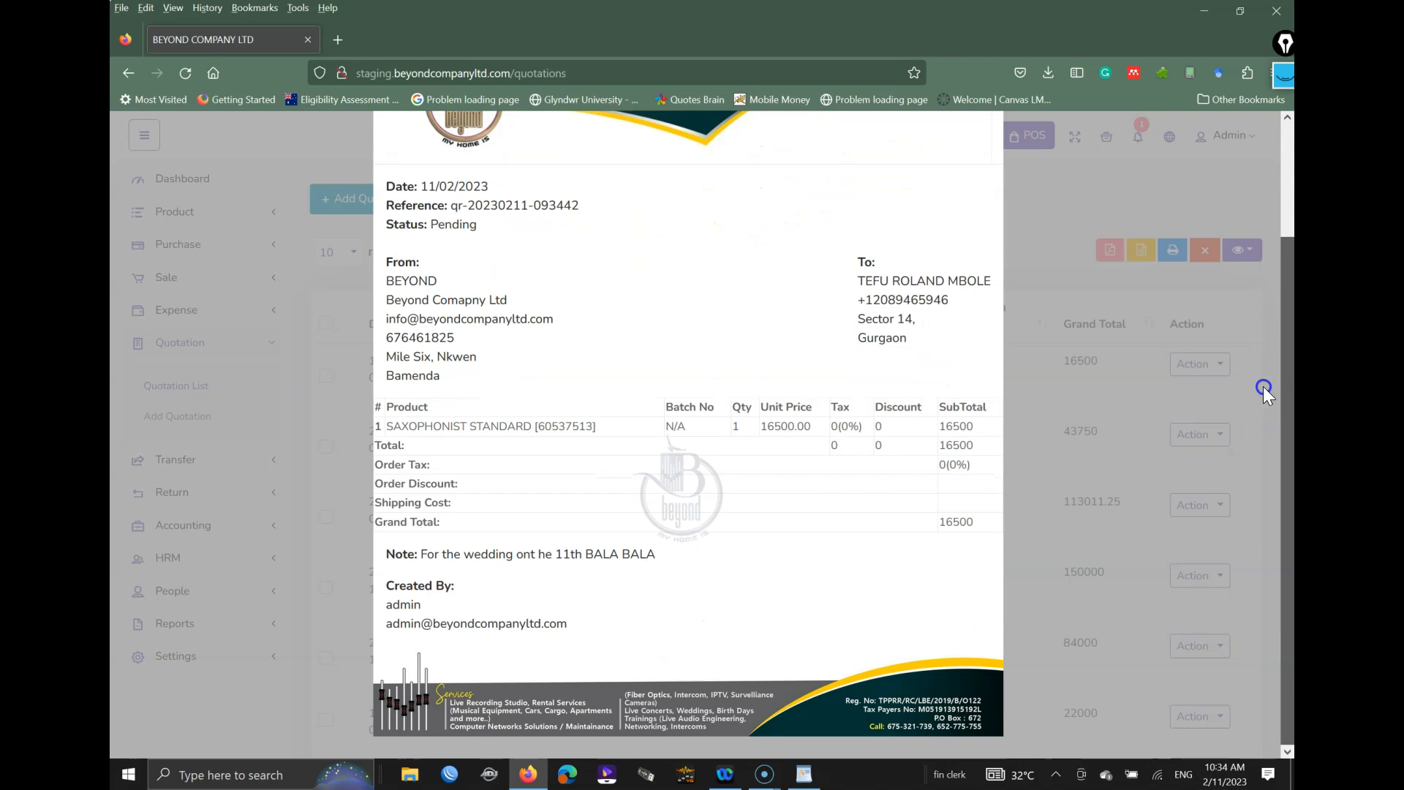
{"action": "scroll", "coordinate": [1262, 386], "scroll_direction": "up", "scroll_amount": 2}
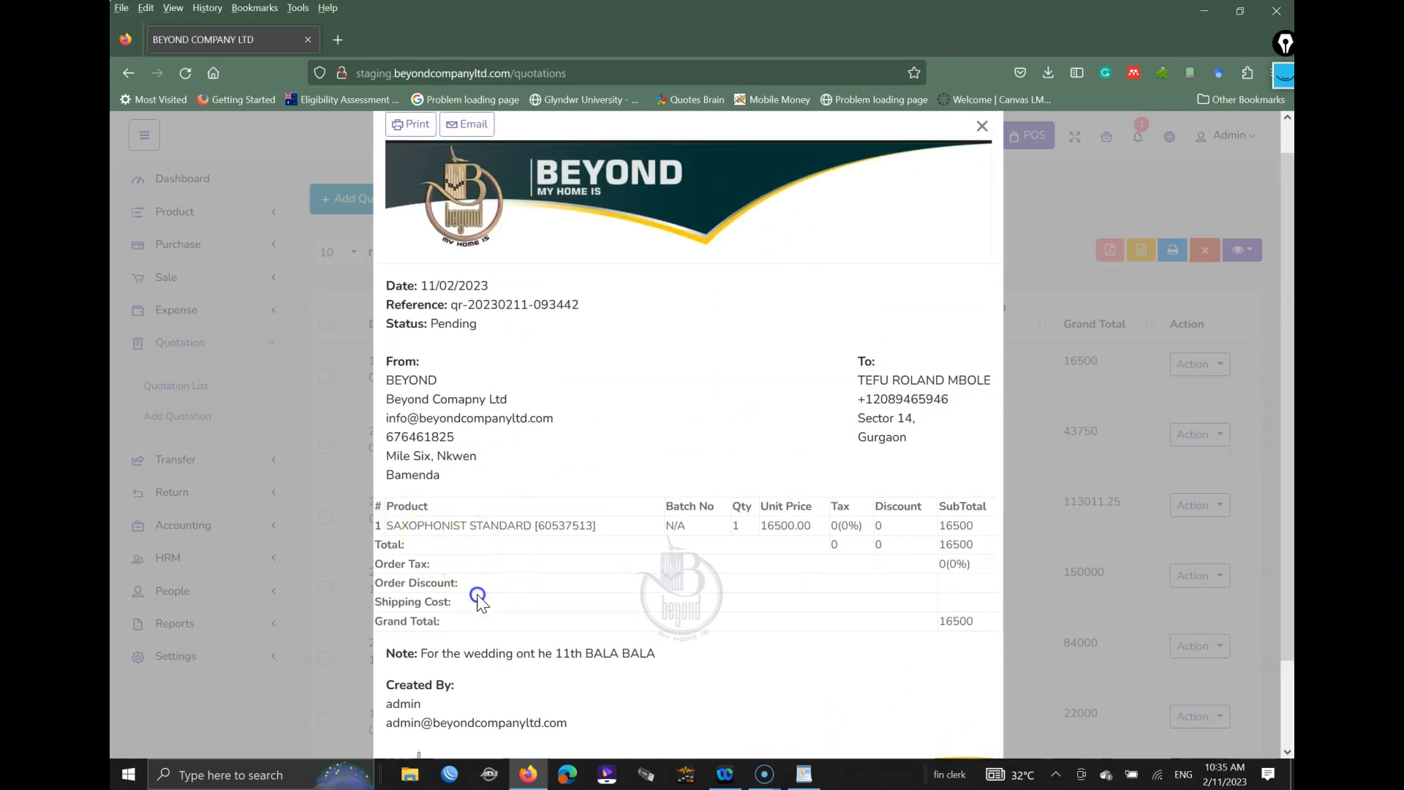
{"action": "scroll", "coordinate": [1284, 292], "scroll_direction": "up", "scroll_amount": 1}
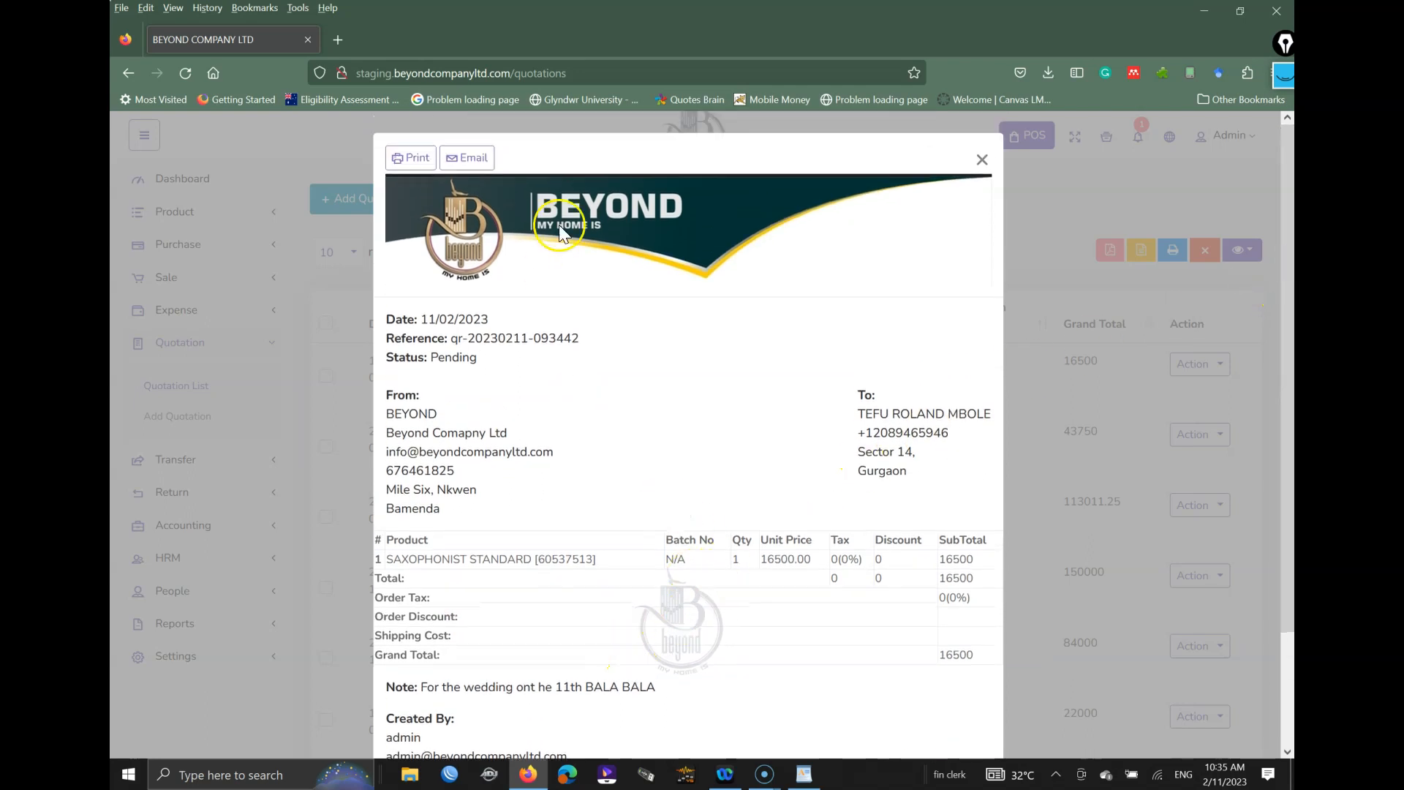
{"action": "left_click", "coordinate": [457, 159]}
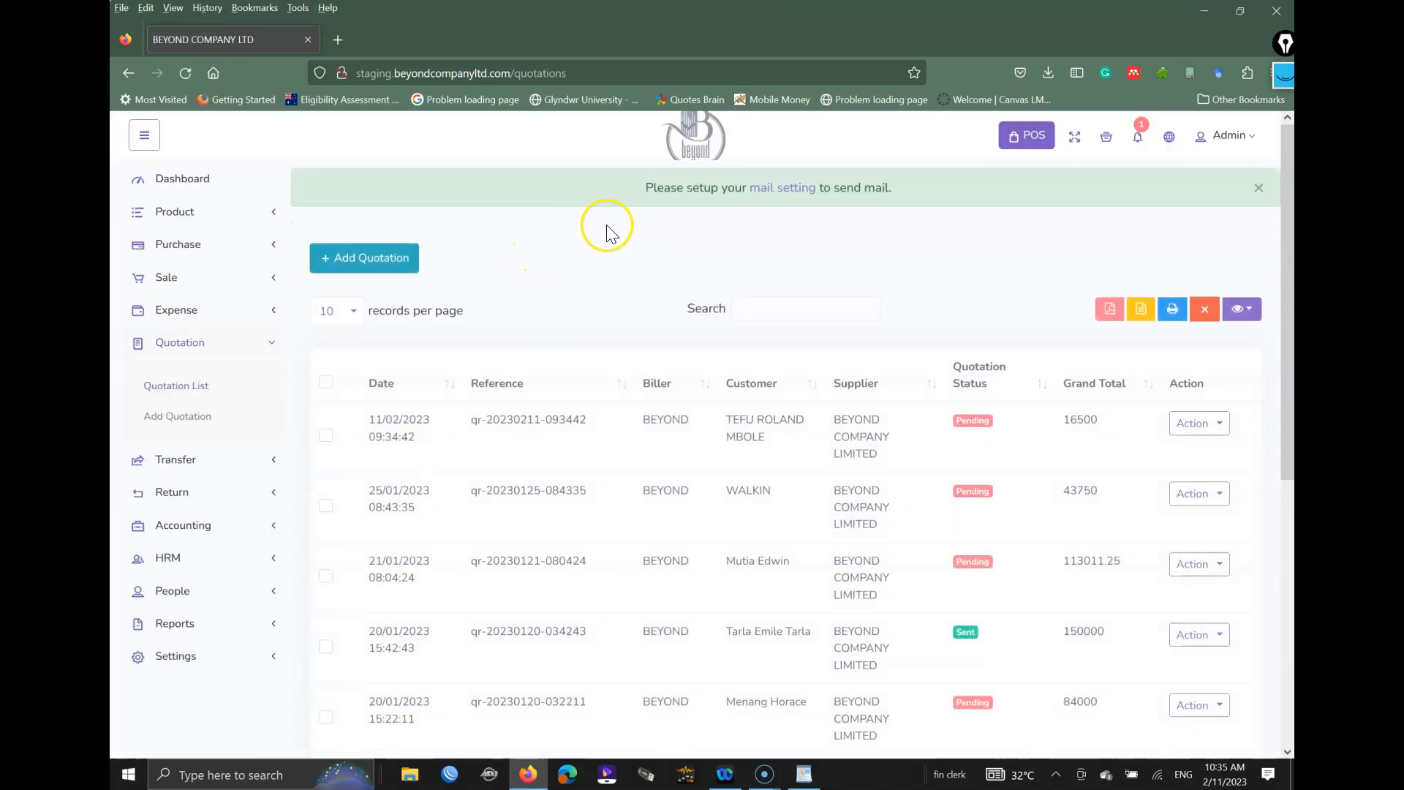
Step: Create a sale from the 16500 quotation, prefilled with SAXOPHONIST STANDARD and its customer and warehouse
{"action": "left_click_drag", "start_coordinate": [639, 182], "coordinate": [714, 190]}
{"action": "left_click_drag", "start_coordinate": [847, 205], "coordinate": [887, 198]}
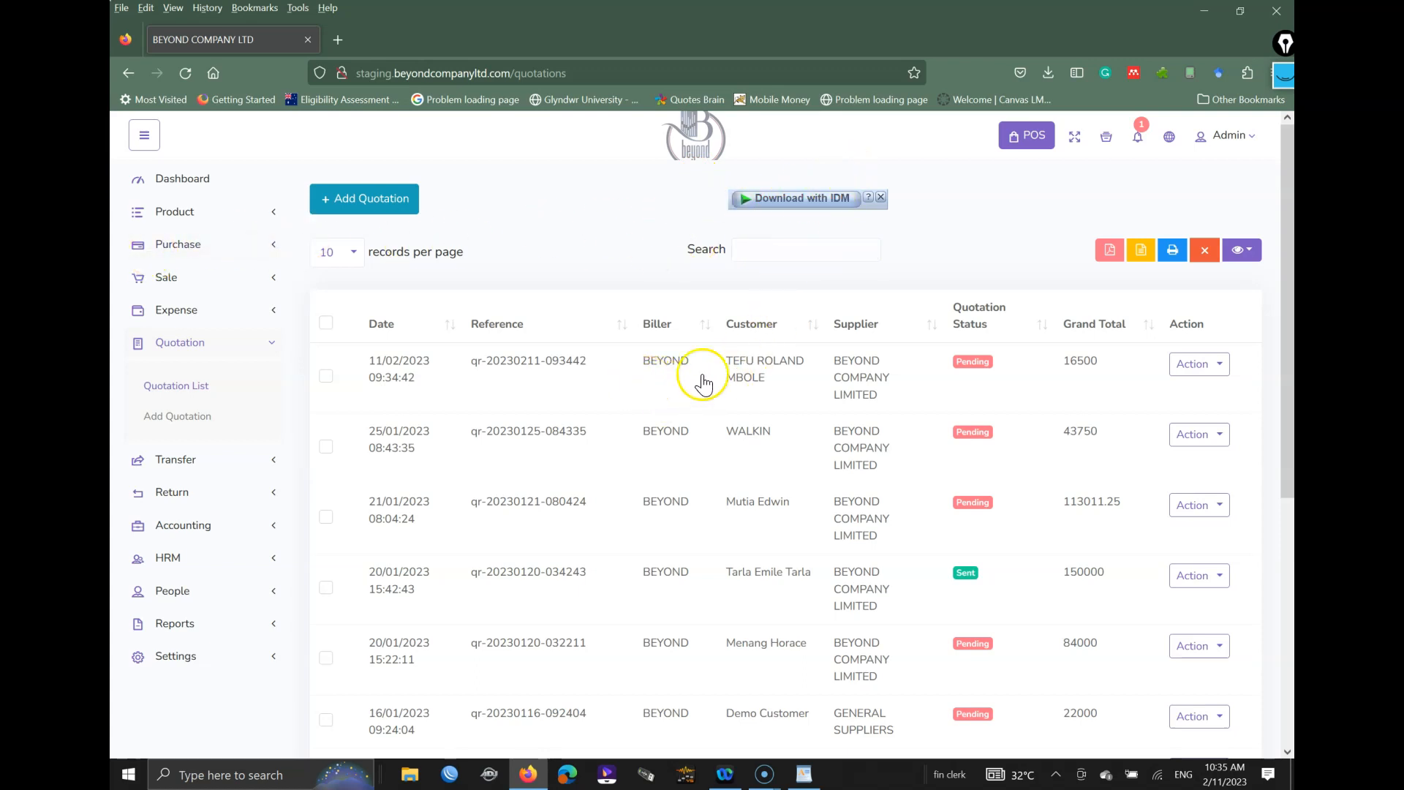
{"action": "left_click", "coordinate": [1216, 369]}
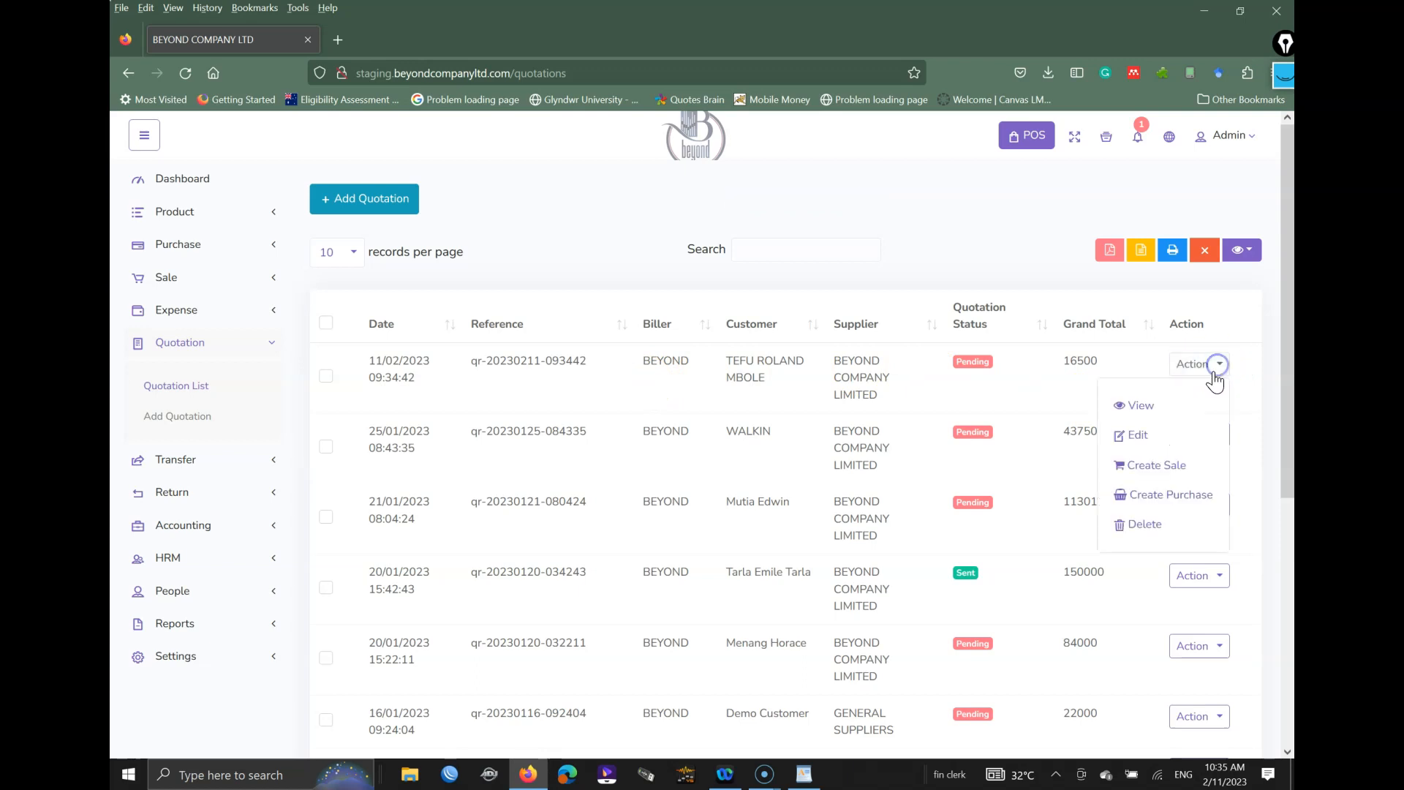
{"action": "left_click", "coordinate": [1157, 474]}
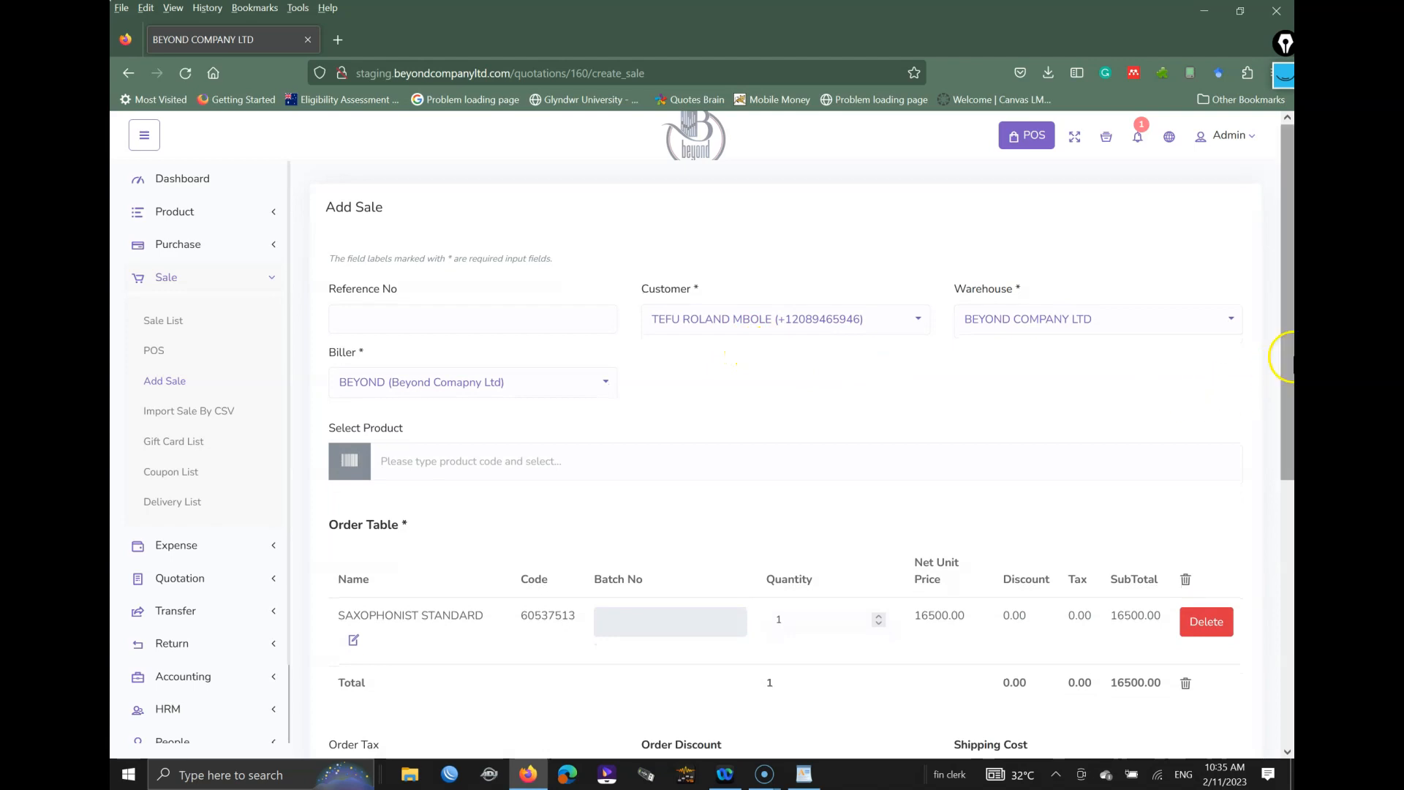
Step: Change the Add Sale form's Payment Status to Partial so the cash payment fields appear
{"action": "left_click_drag", "start_coordinate": [1281, 356], "coordinate": [1245, 558]}
{"action": "scroll", "coordinate": [1244, 578], "scroll_direction": "down", "scroll_amount": 2}
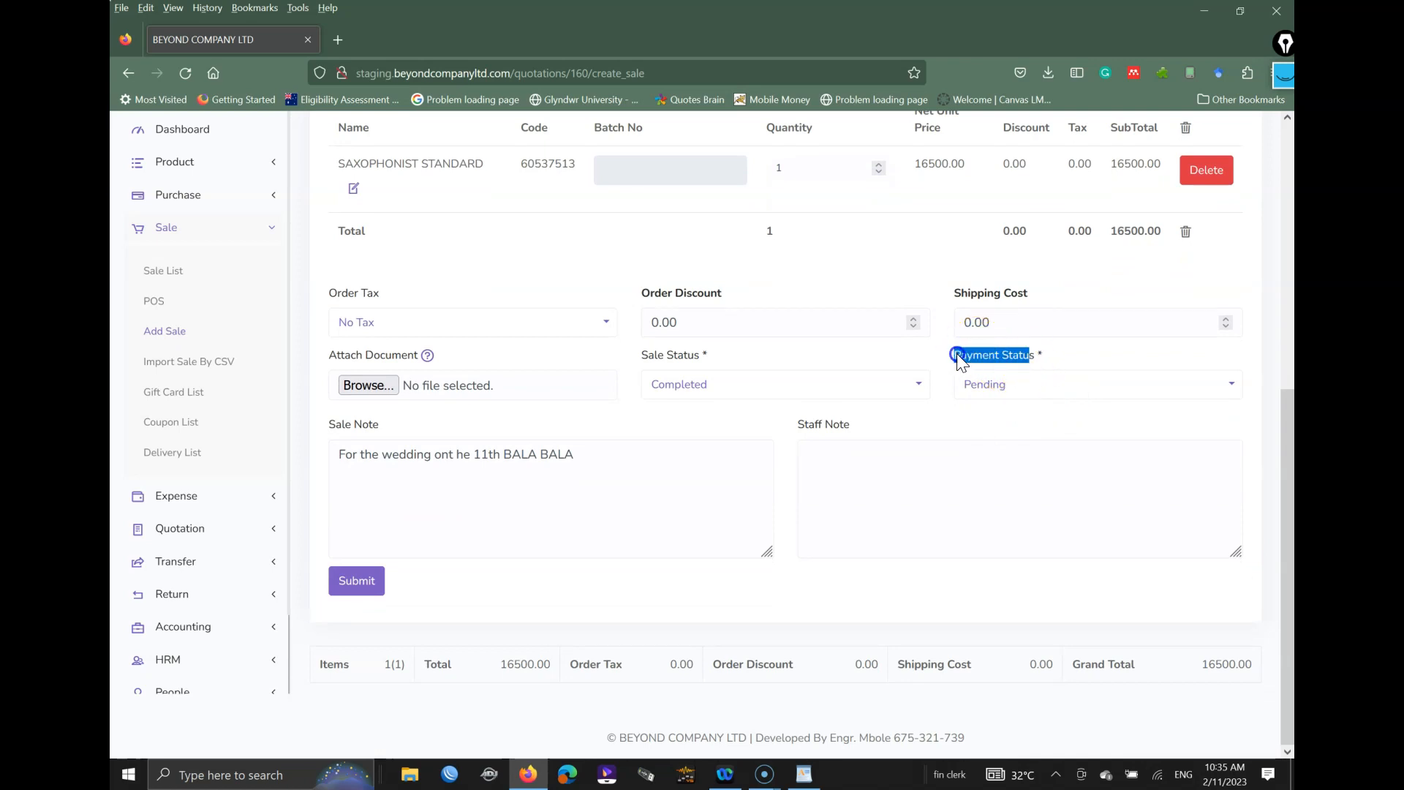
{"action": "left_click", "coordinate": [966, 397]}
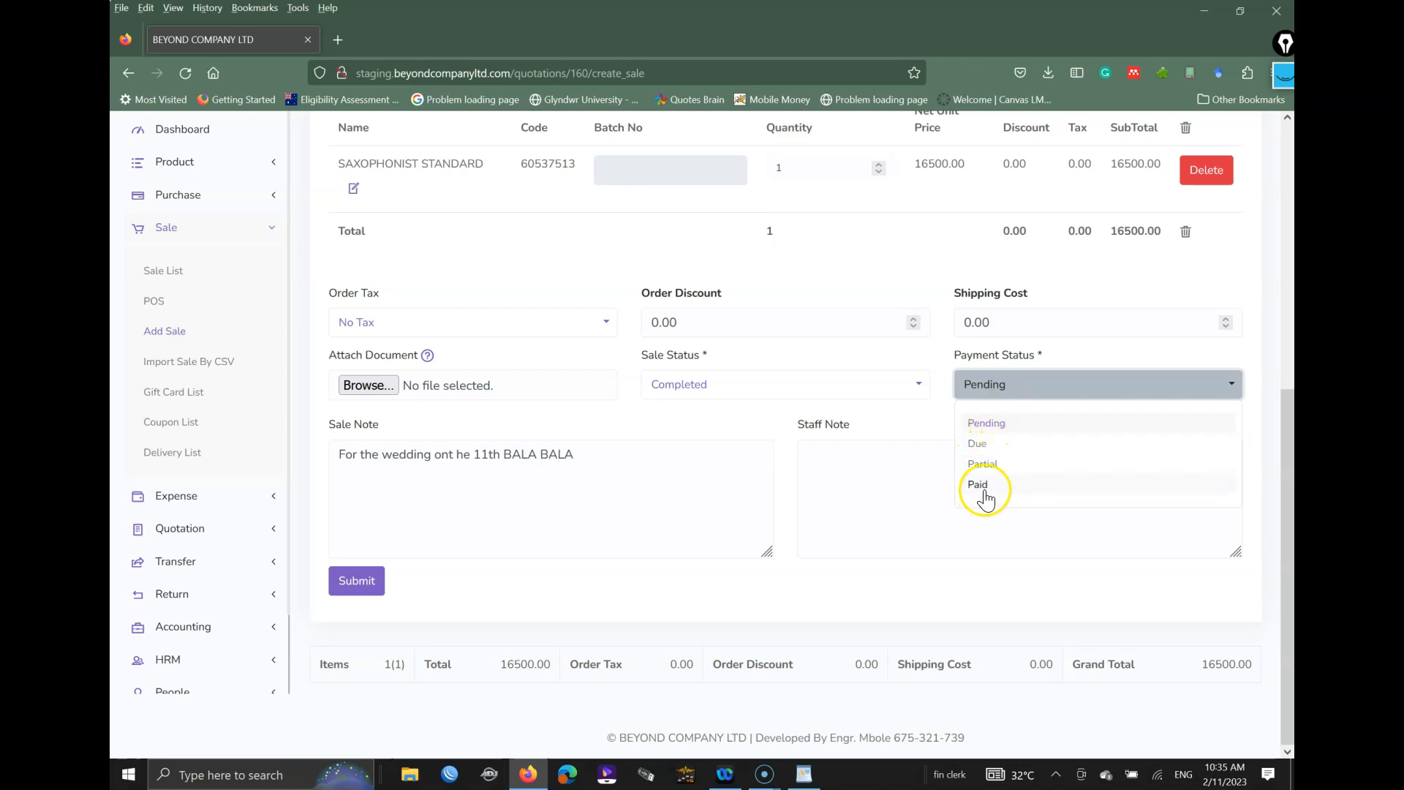
{"action": "left_click", "coordinate": [992, 468]}
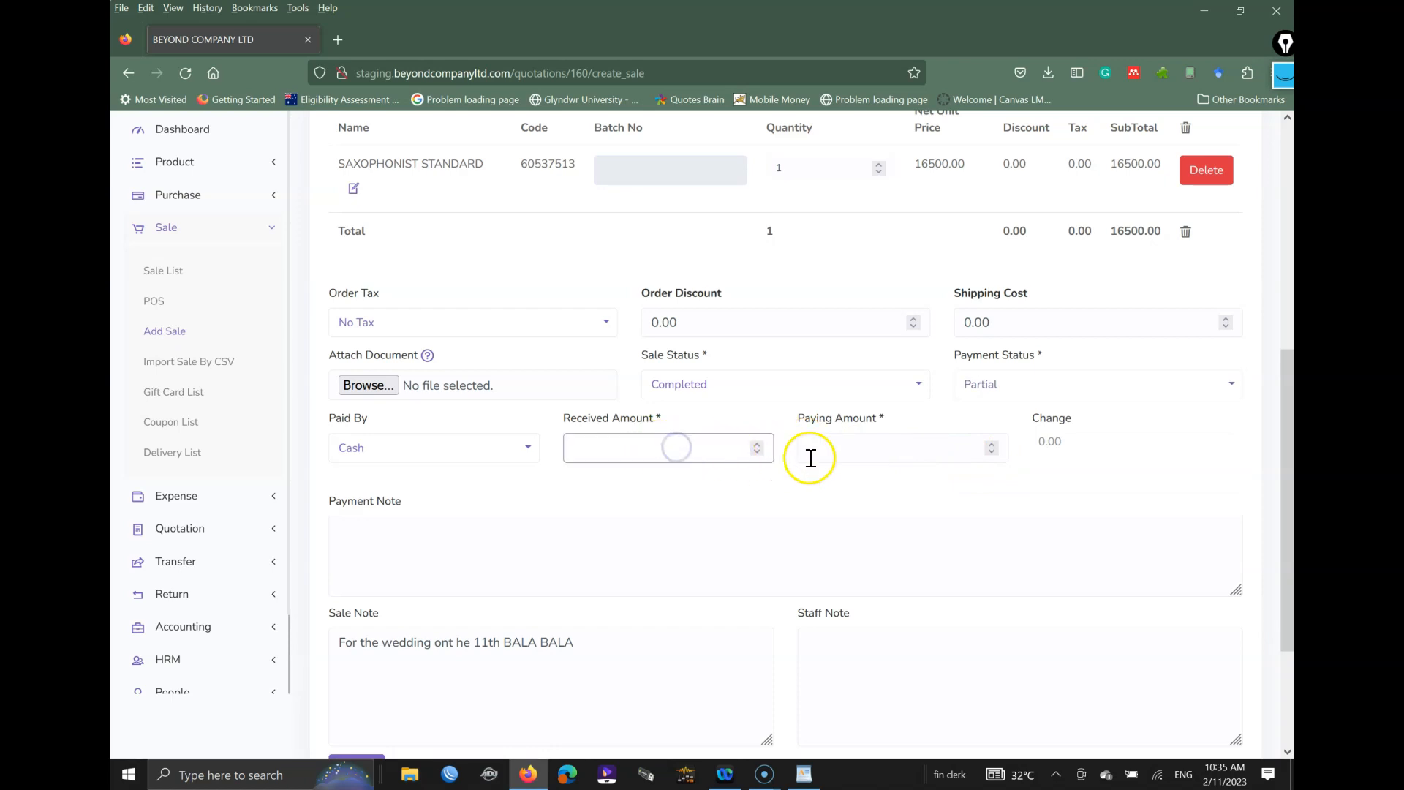
Step: Enter 16500 as the received amount, try a paying amount, and dismiss the overpayment warning
{"action": "left_click", "coordinate": [832, 451]}
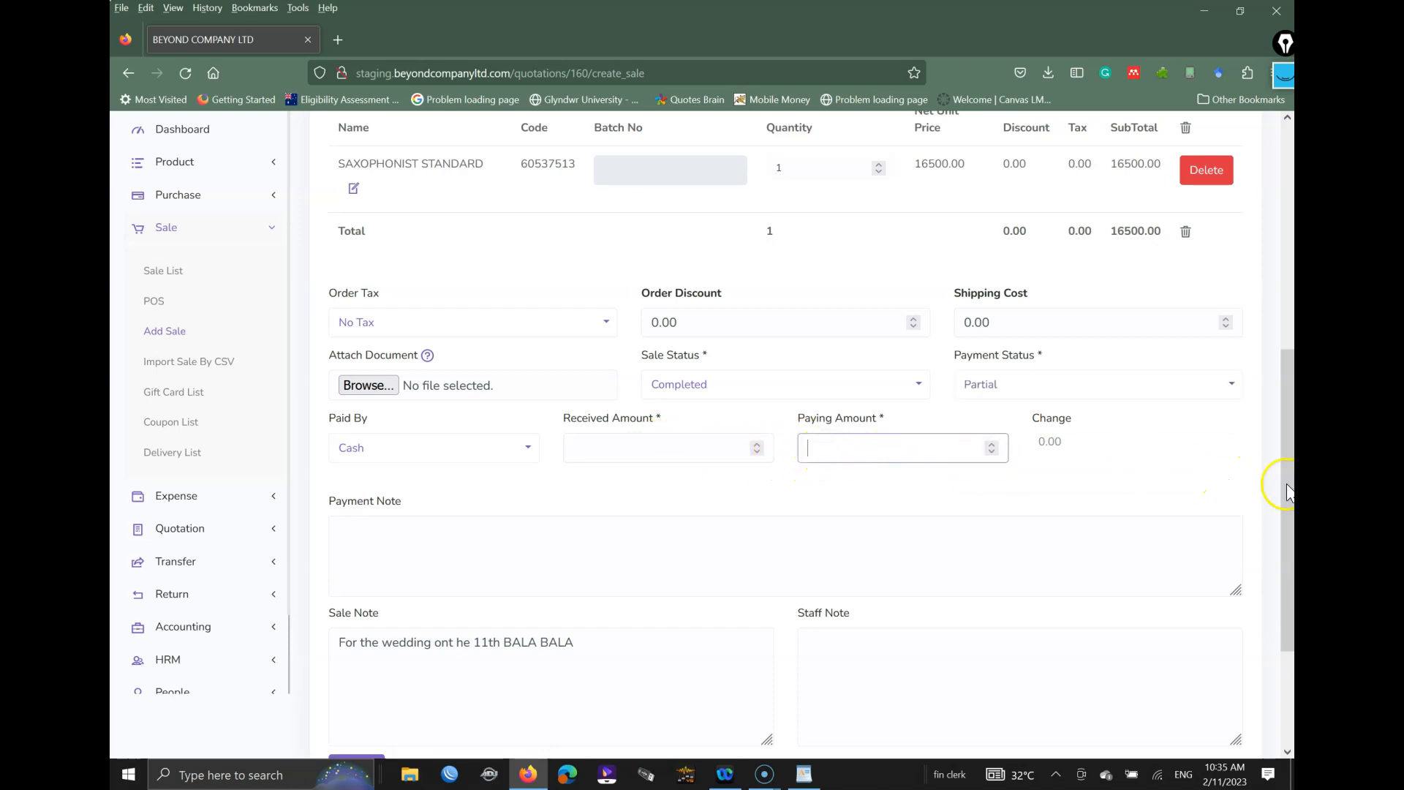
{"action": "left_click_drag", "start_coordinate": [1281, 476], "coordinate": [1264, 552]}
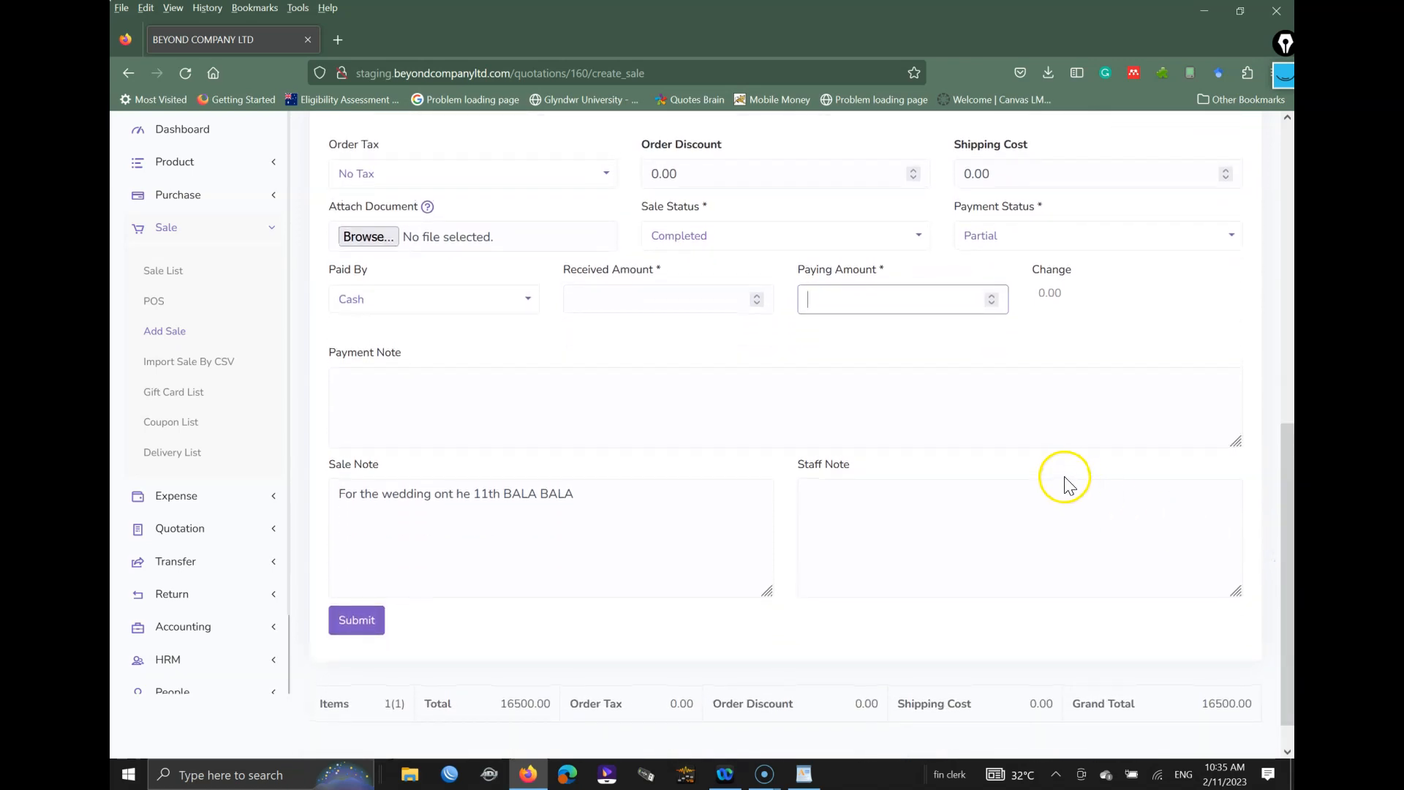
{"action": "type", "text": "00"}
{"action": "left_click", "coordinate": [626, 307]}
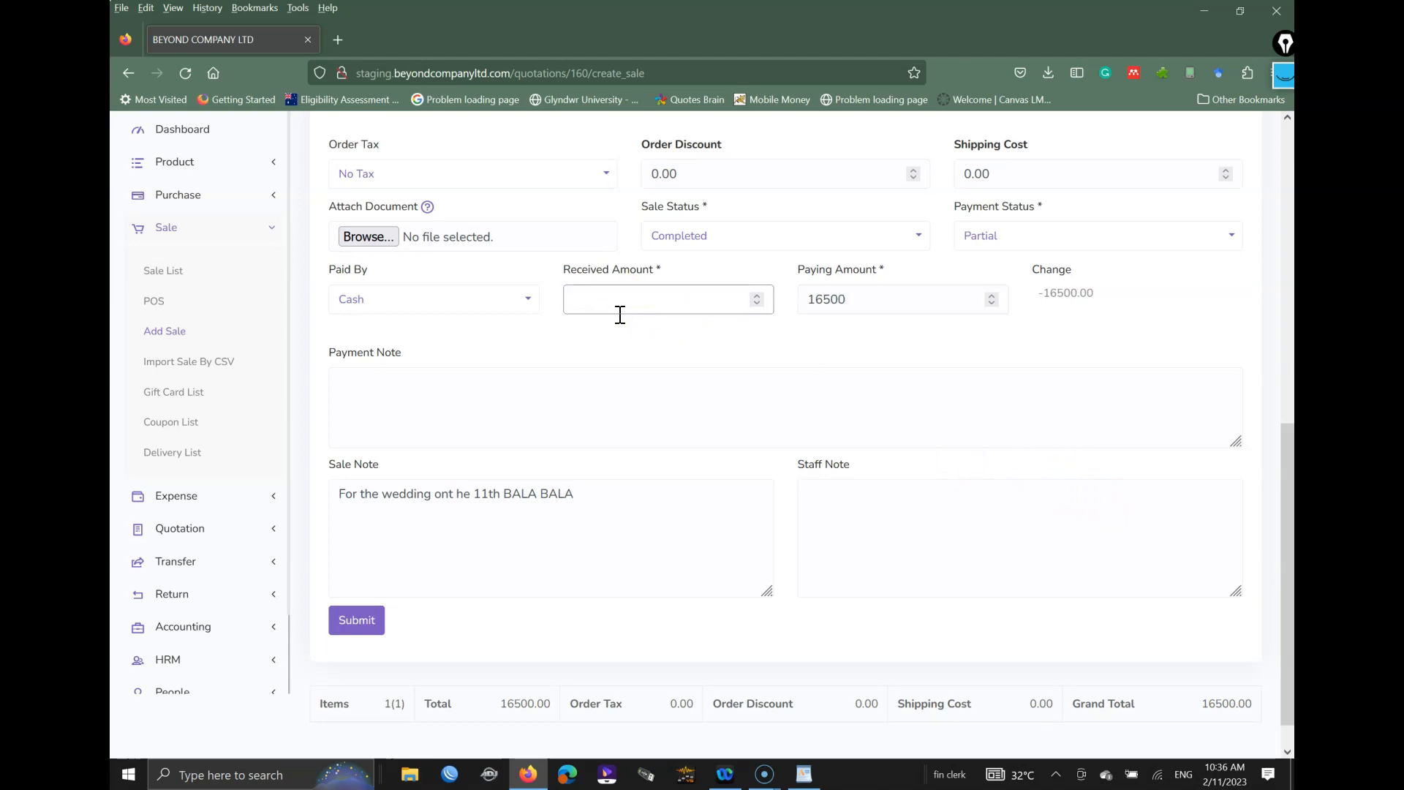
{"action": "type", "text": "100"}
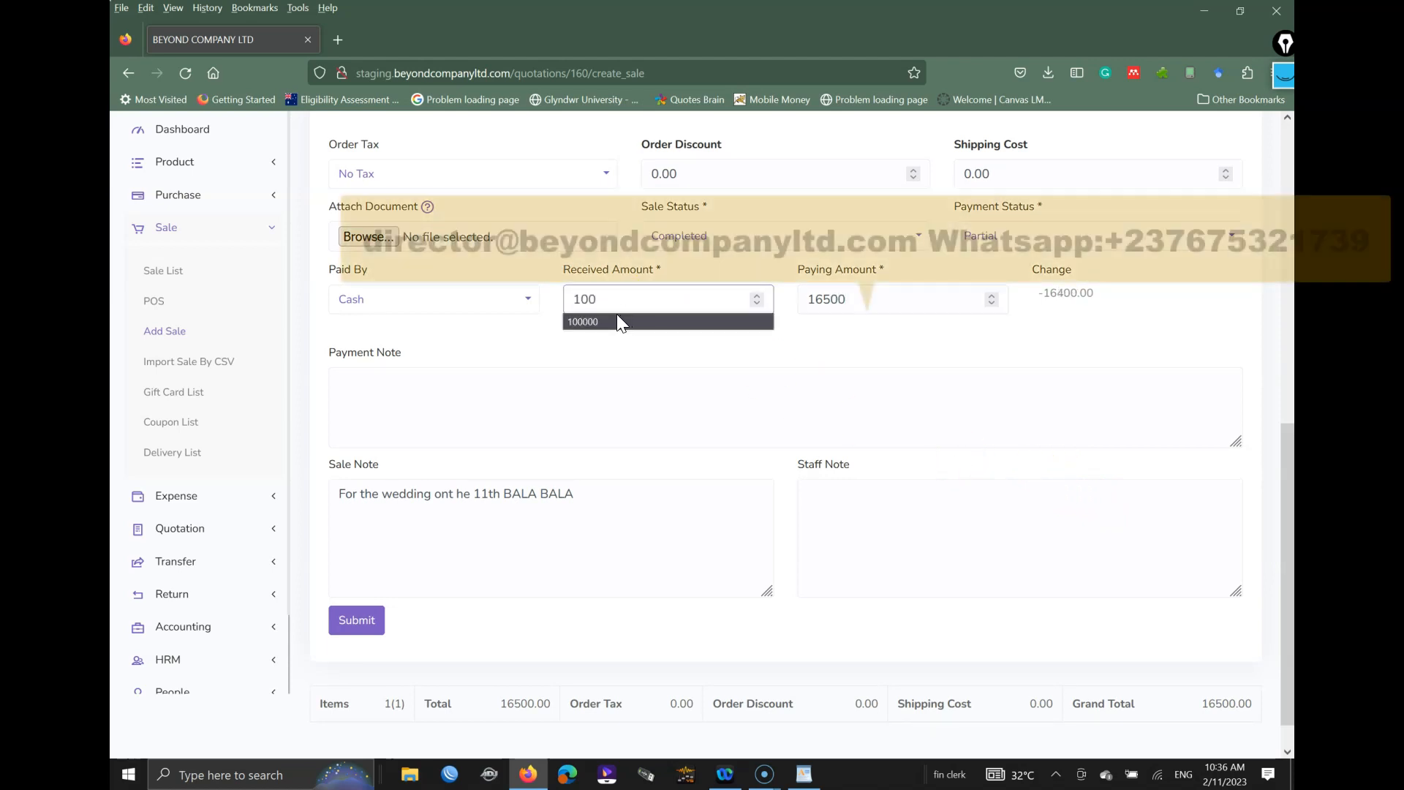
{"action": "type", "text": "00"}
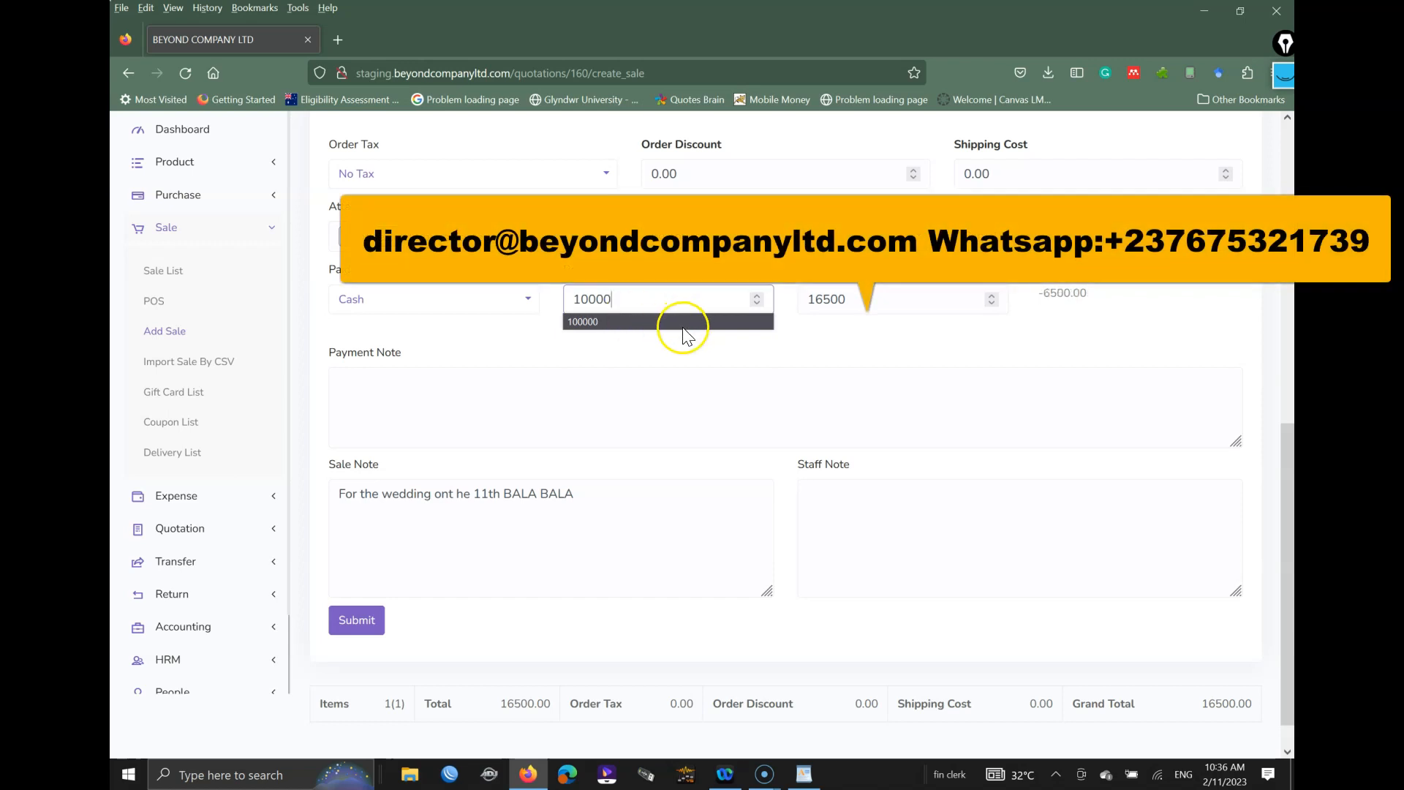
{"action": "left_click_drag", "start_coordinate": [642, 299], "coordinate": [597, 301]}
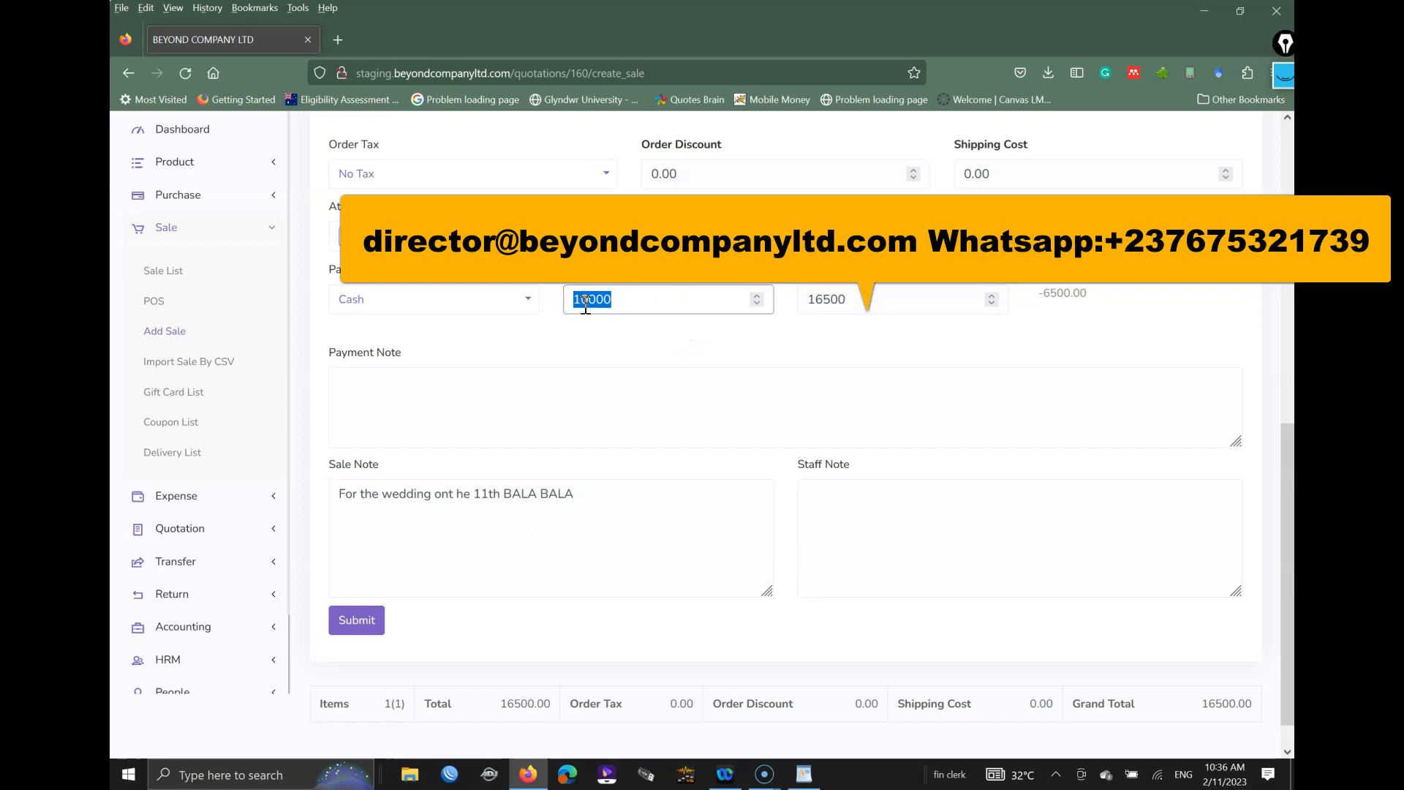
{"action": "type", "text": "16500"}
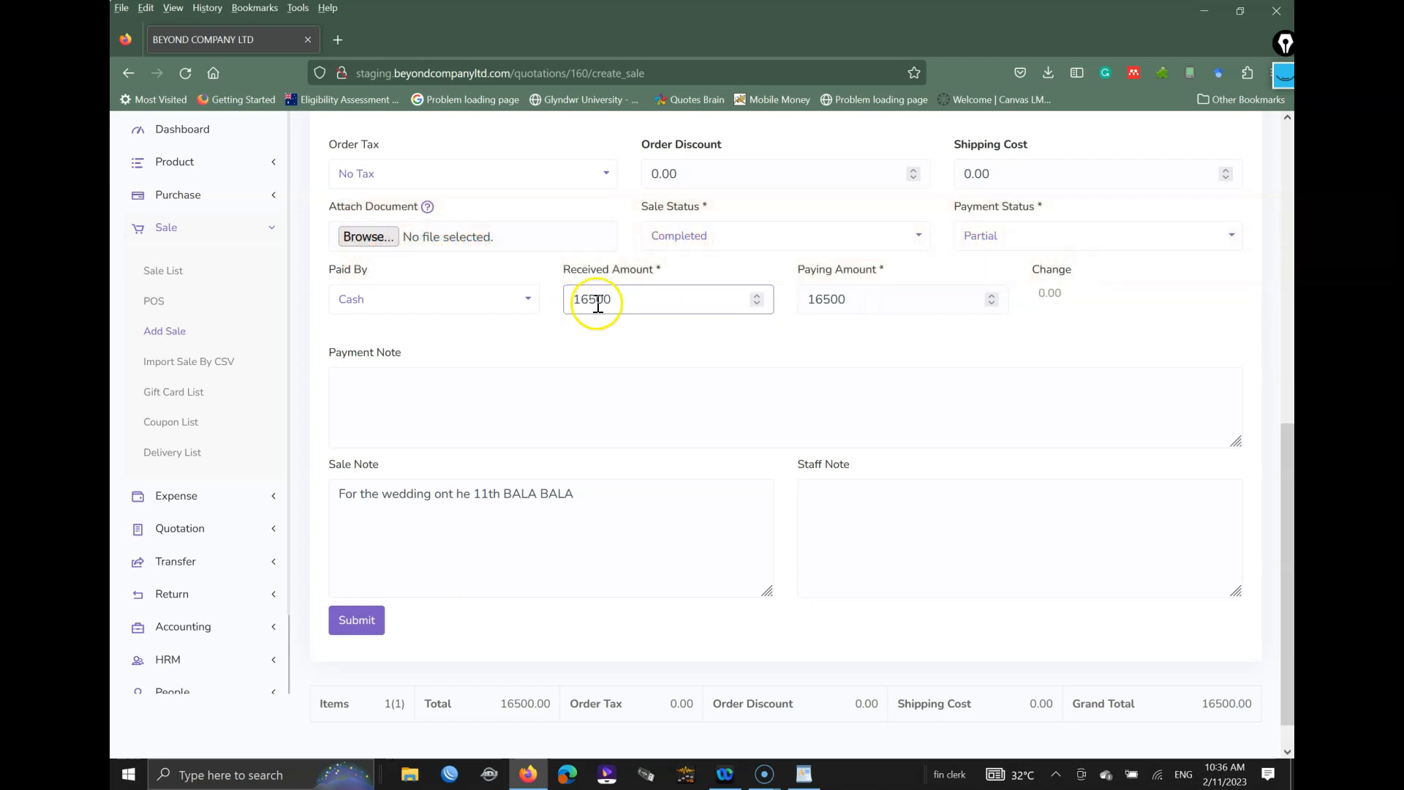
{"action": "left_click_drag", "start_coordinate": [859, 300], "coordinate": [799, 300]}
{"action": "type", "text": "1"}
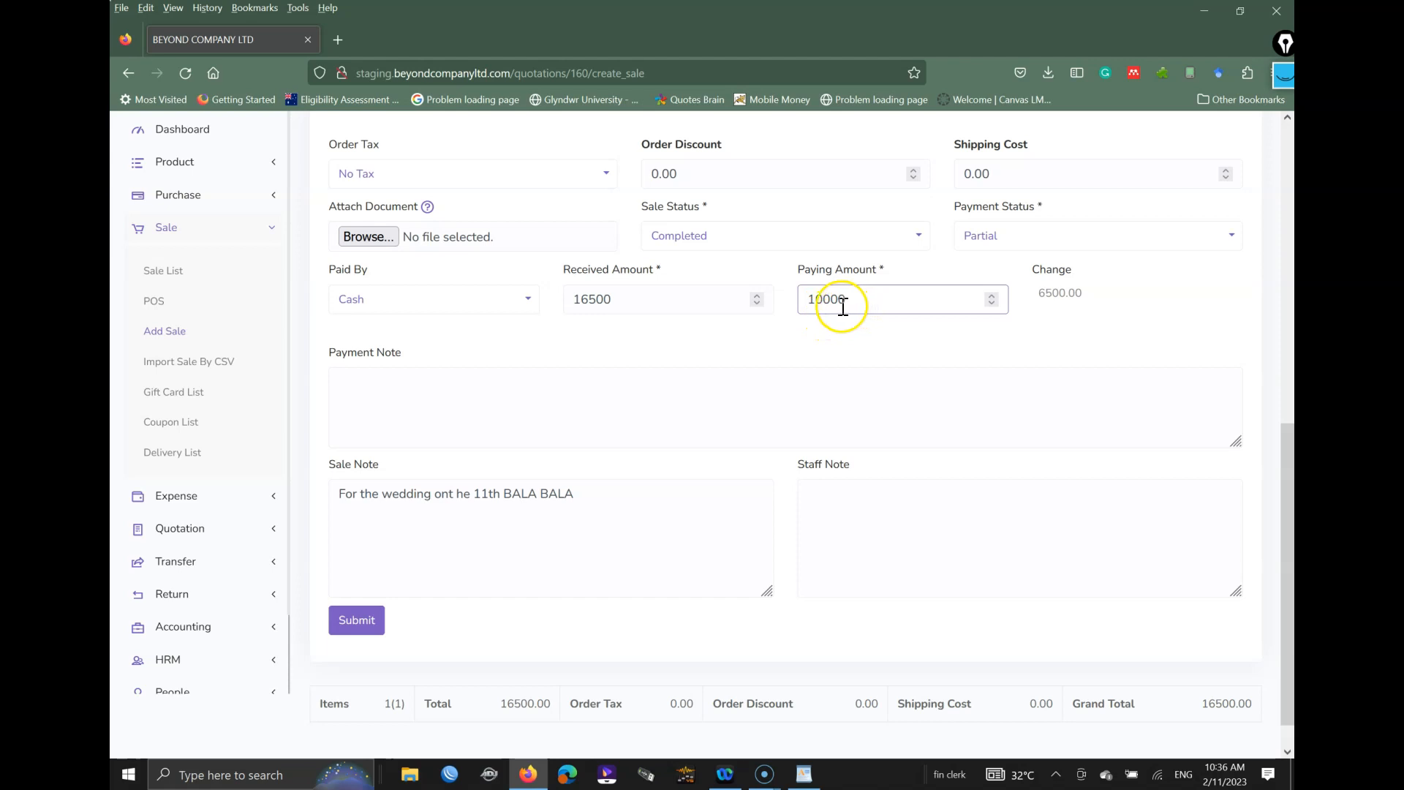
{"action": "left_click_drag", "start_coordinate": [859, 301], "coordinate": [779, 304]}
{"action": "type", "text": "1650"}
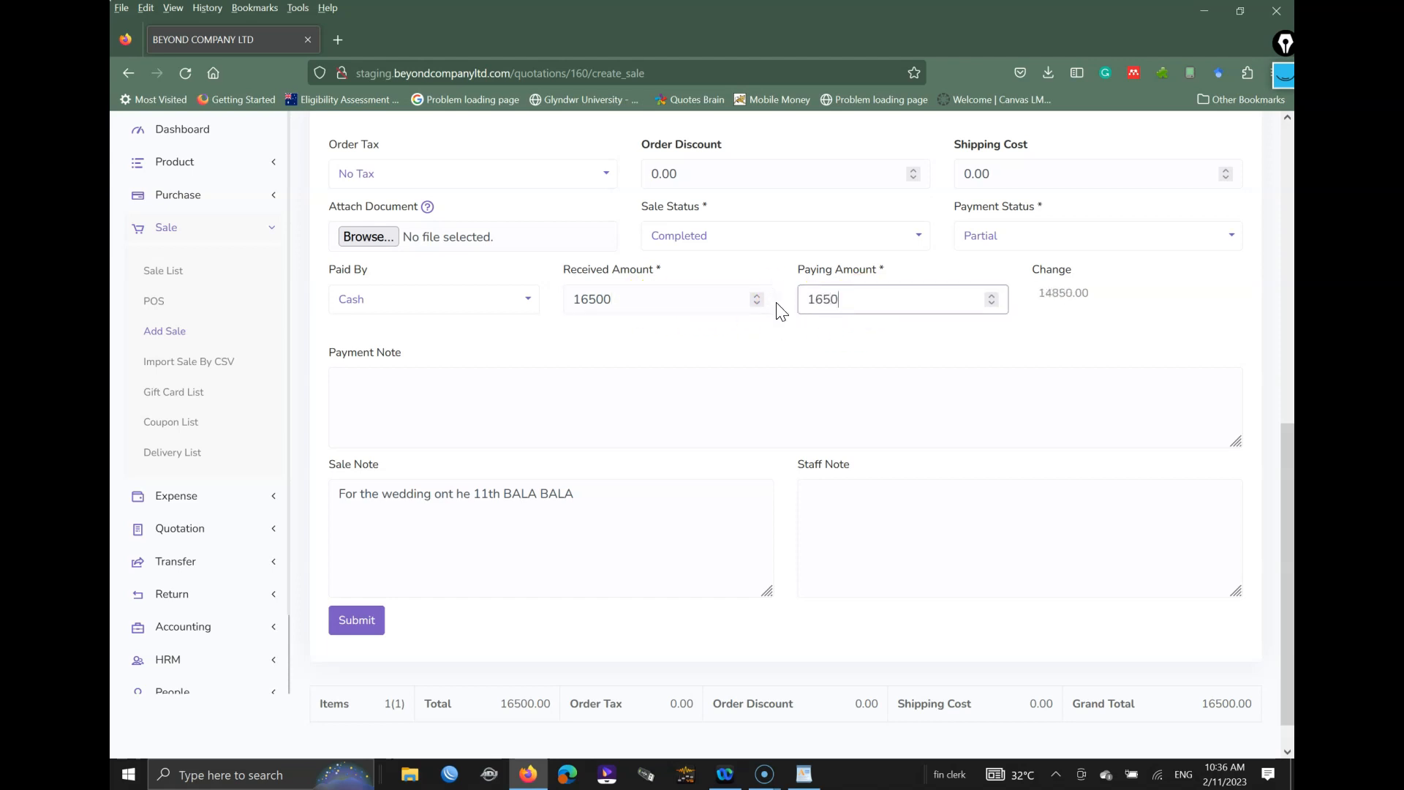
{"action": "type", "text": "0"}
{"action": "left_click", "coordinate": [713, 301]}
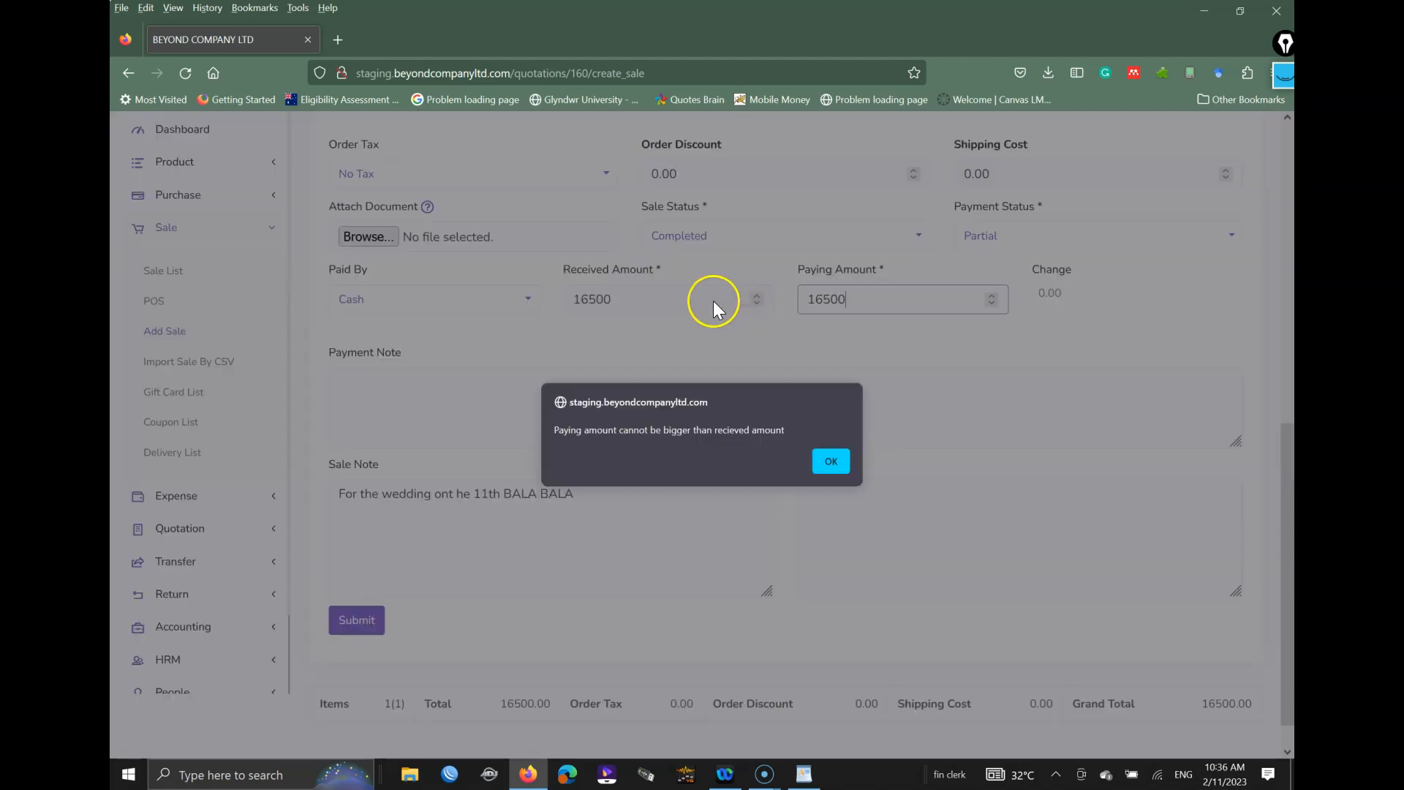
{"action": "left_click", "coordinate": [831, 463]}
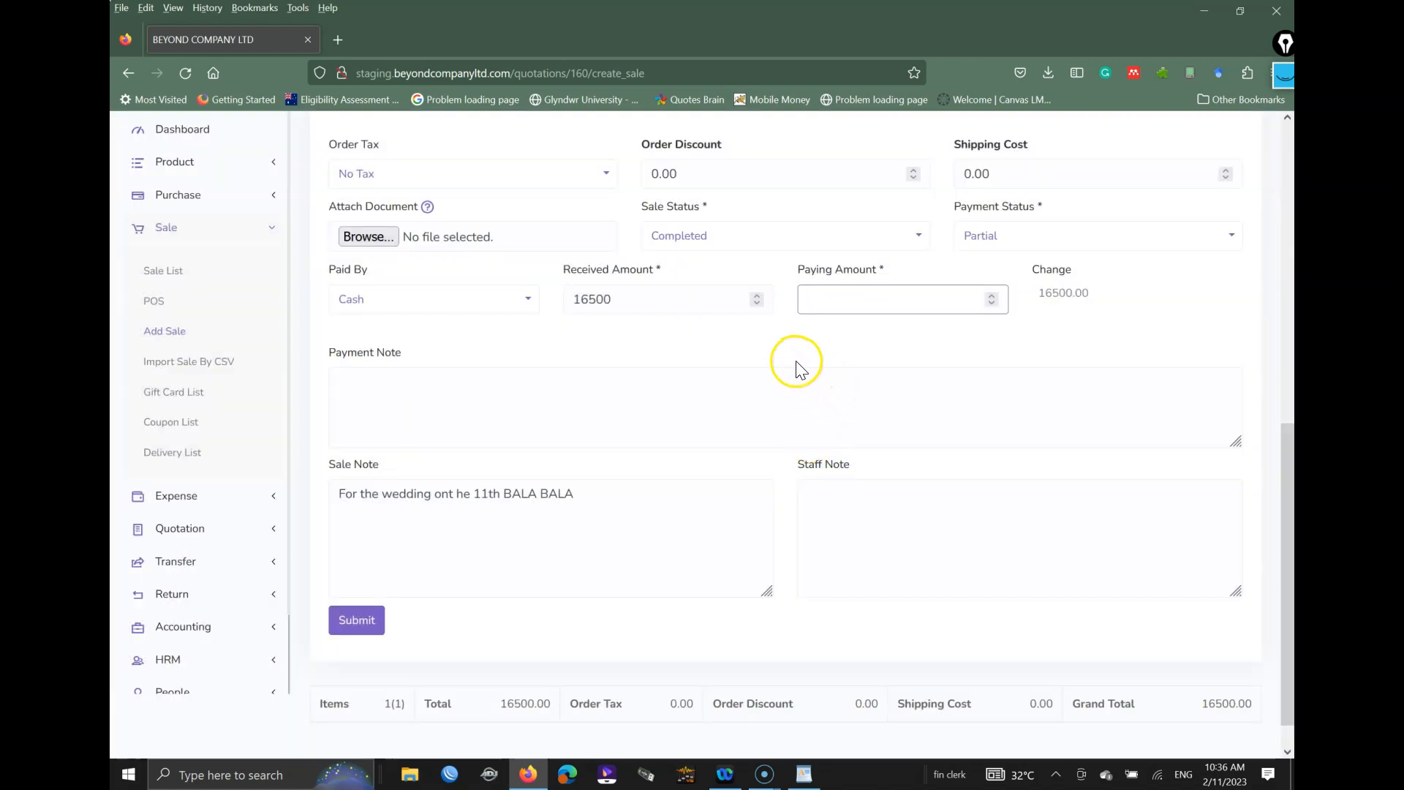
Step: After another overpayment warning, re-enter 16500 received and correct the paying amount
{"action": "left_click", "coordinate": [850, 304]}
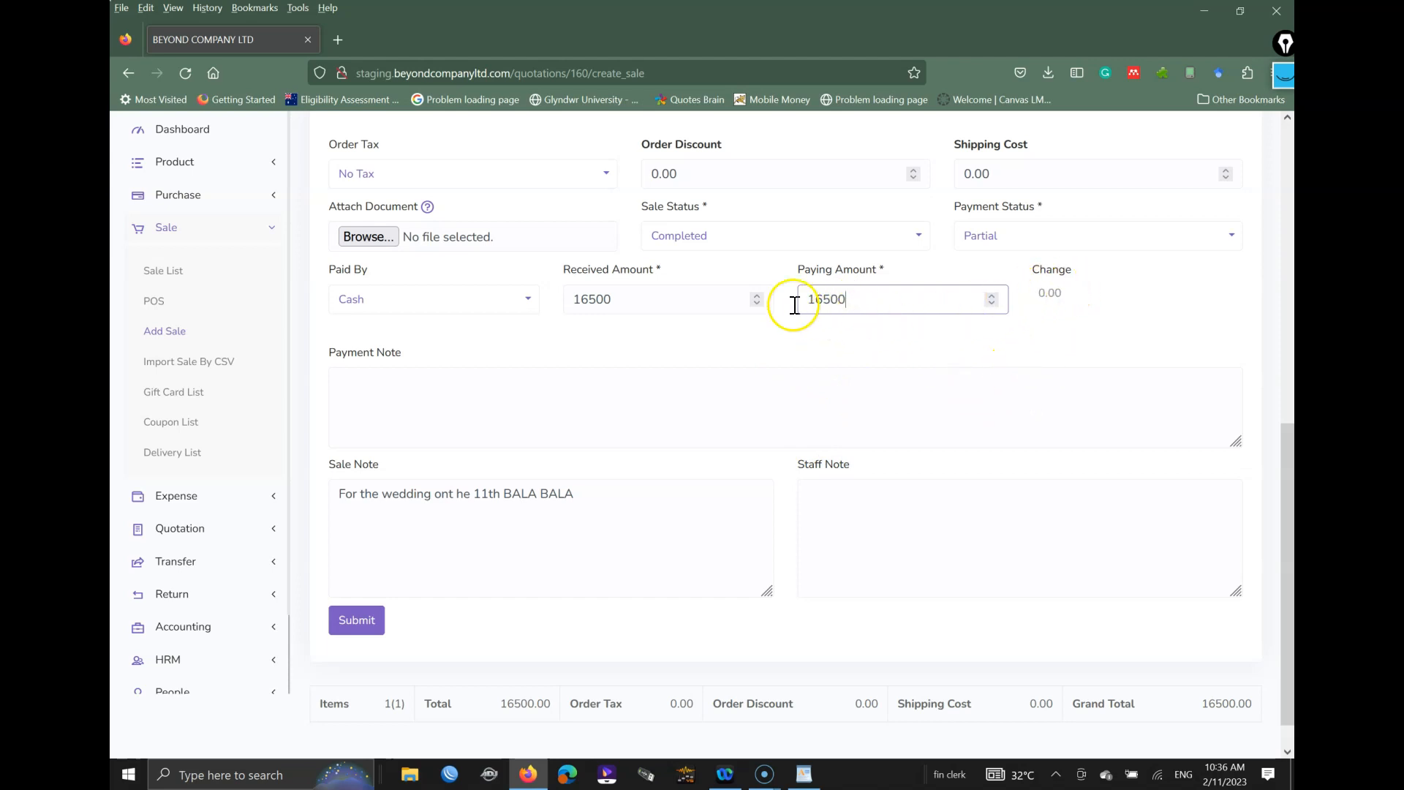
{"action": "left_click_drag", "start_coordinate": [658, 300], "coordinate": [560, 301]}
{"action": "type", "text": "10"}
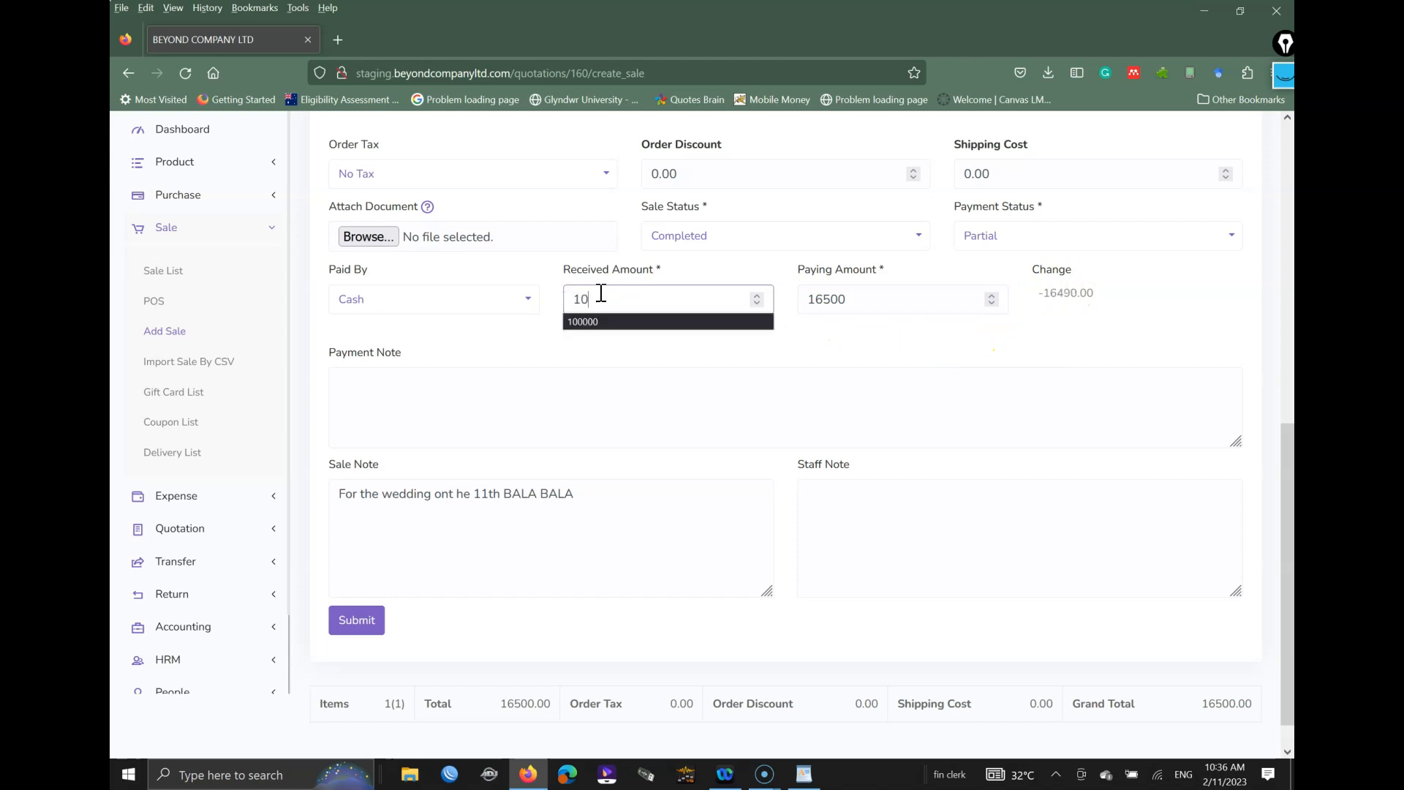
{"action": "left_click", "coordinate": [841, 330]}
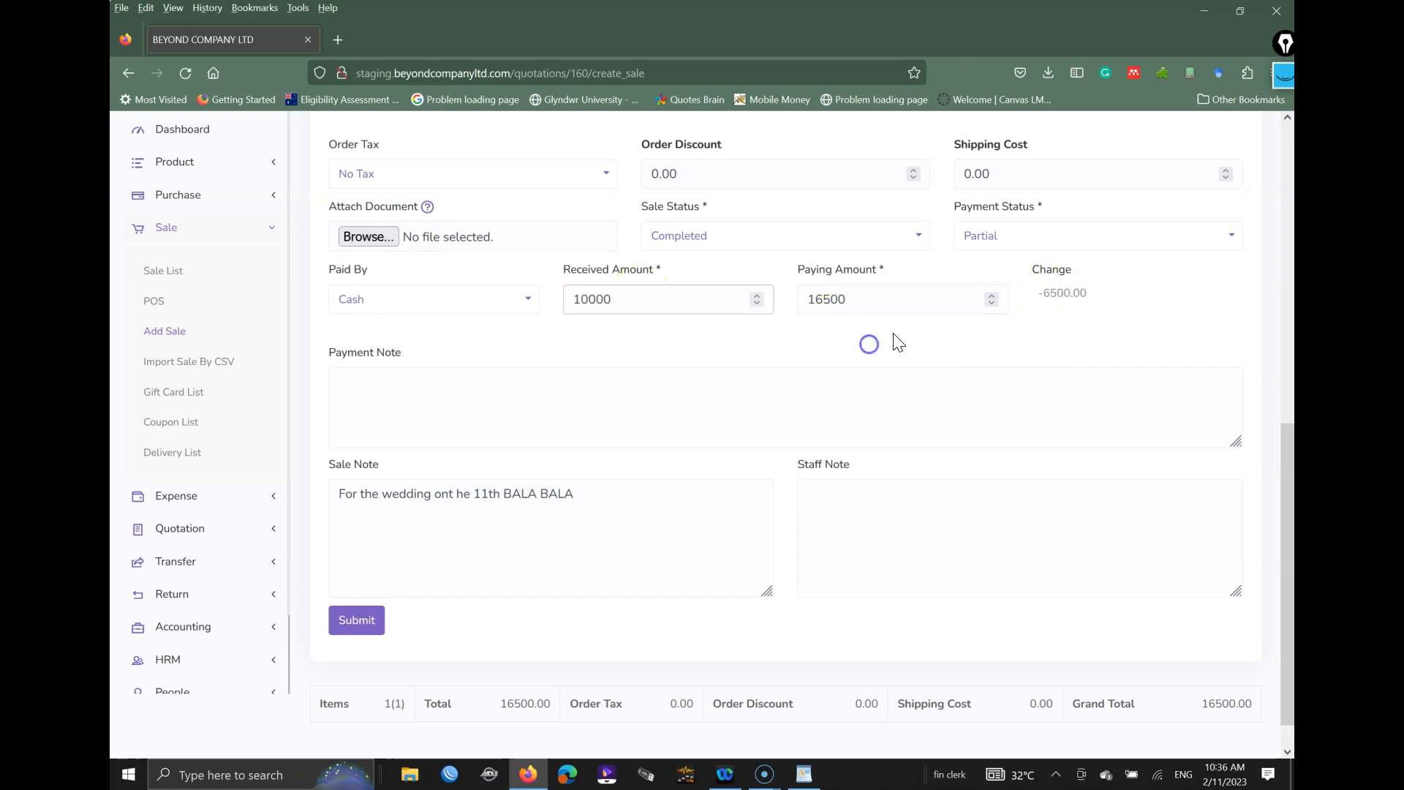
{"action": "left_click", "coordinate": [358, 618]}
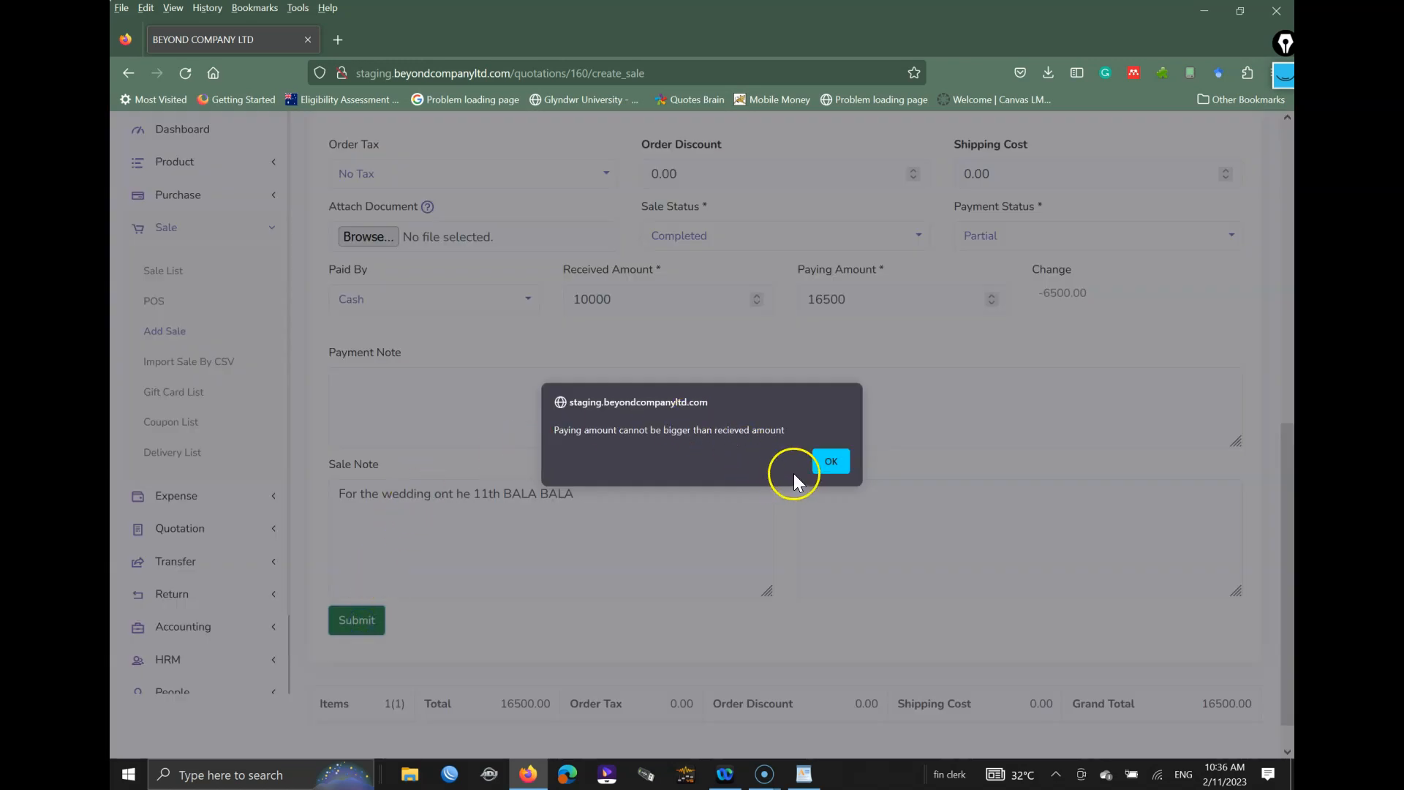
{"action": "left_click", "coordinate": [831, 461]}
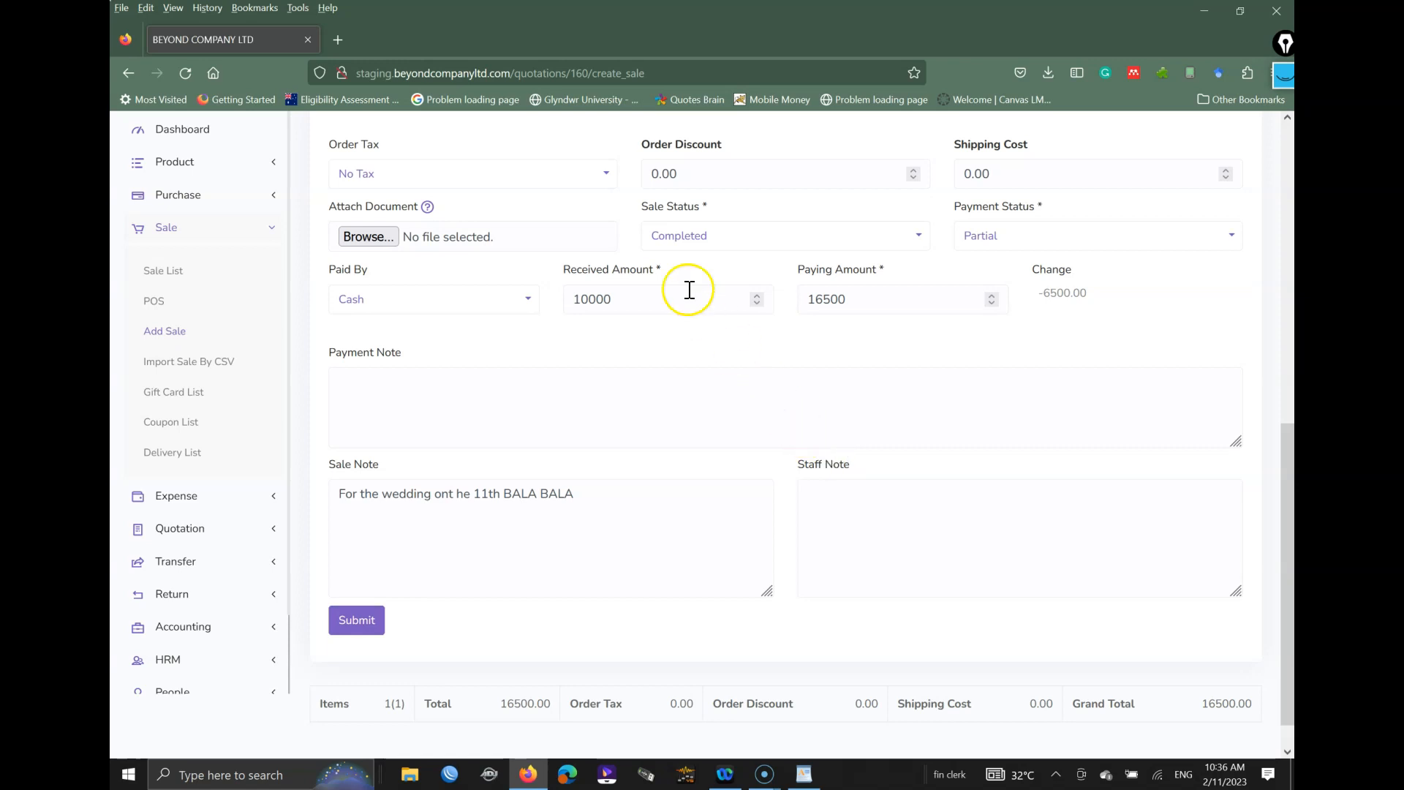
{"action": "left_click_drag", "start_coordinate": [670, 300], "coordinate": [564, 307]}
{"action": "type", "text": "16500"}
{"action": "double_click", "coordinate": [858, 299]}
{"action": "type", "text": "1"}
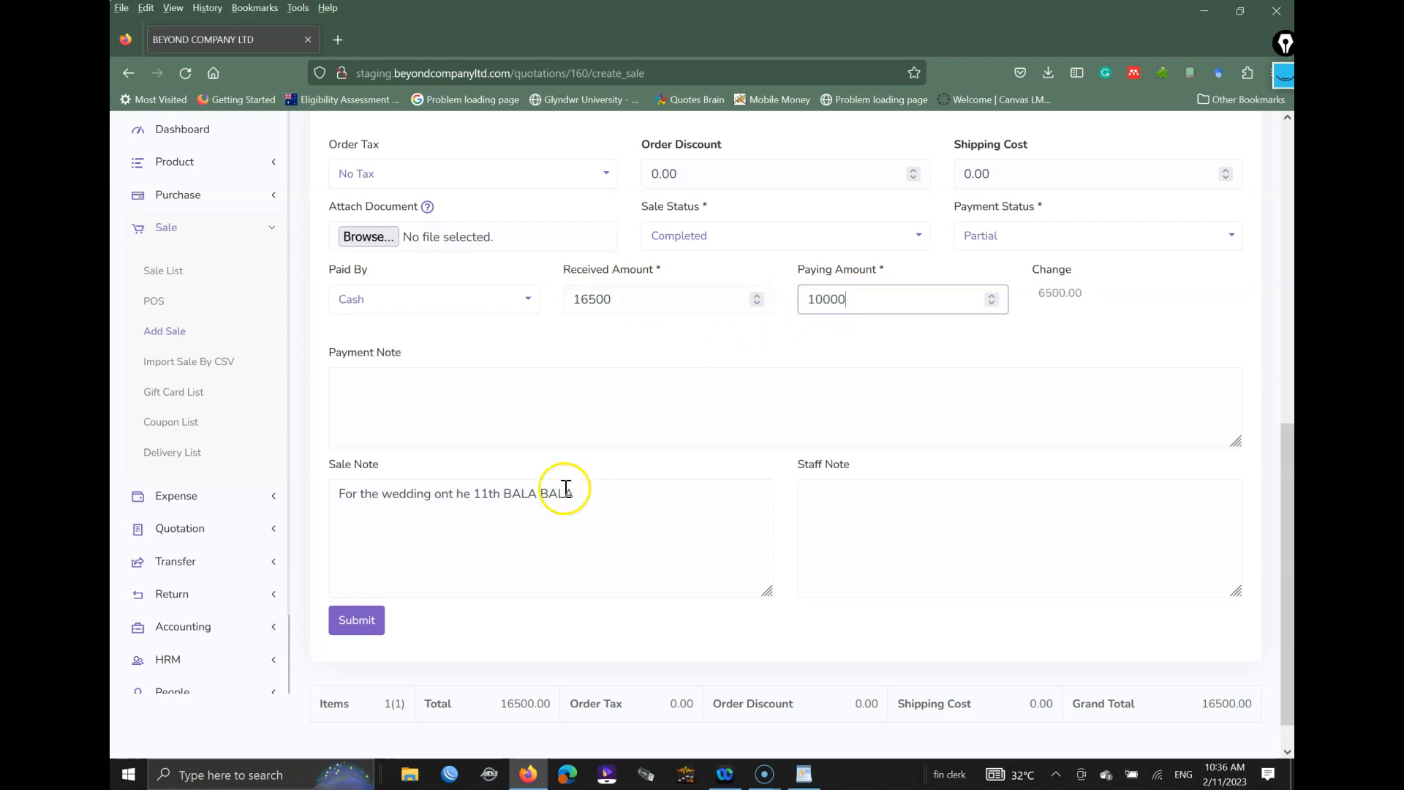
Step: Resubmit the saxophone sale with payment status Due to produce its 16500.00 invoice
{"action": "left_click", "coordinate": [353, 621]}
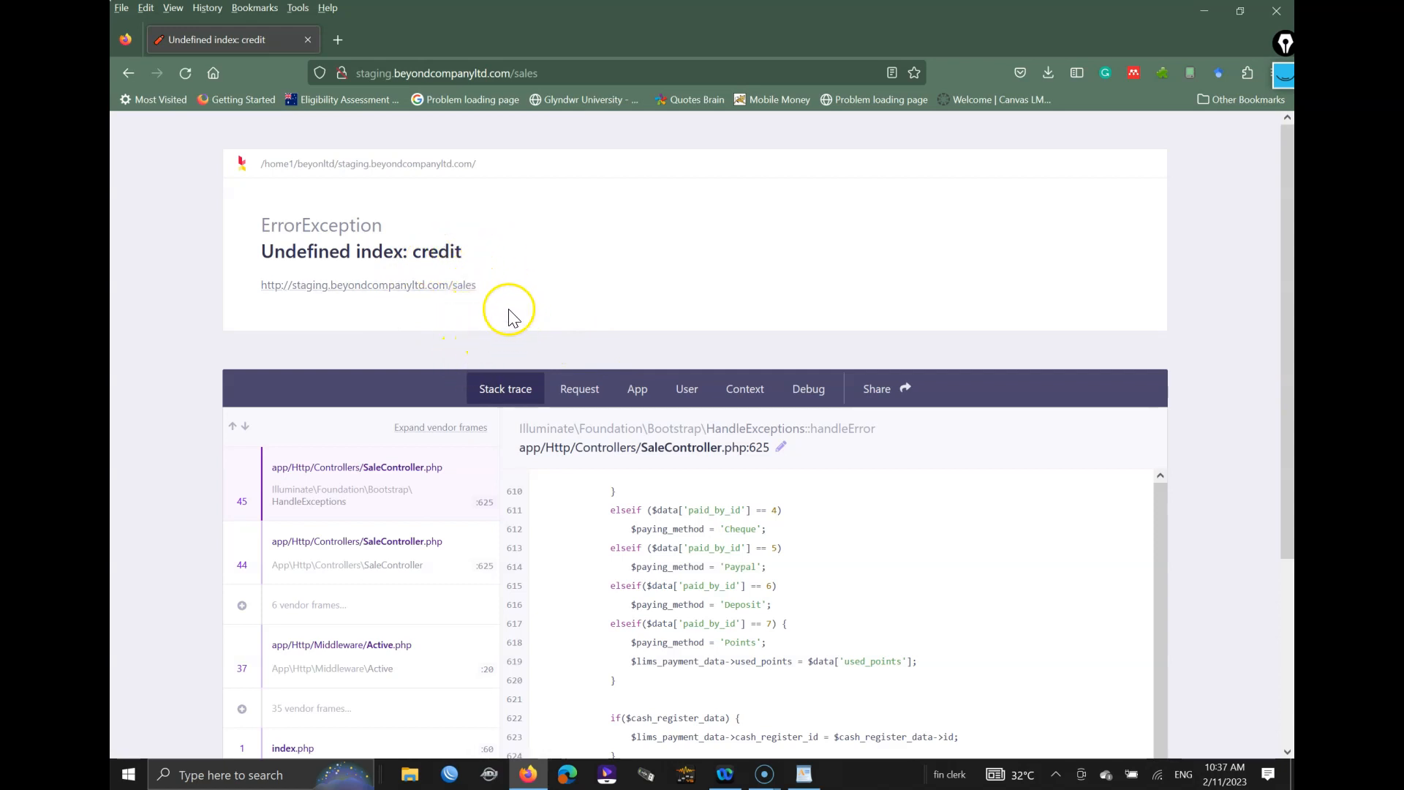
{"action": "left_click", "coordinate": [128, 73]}
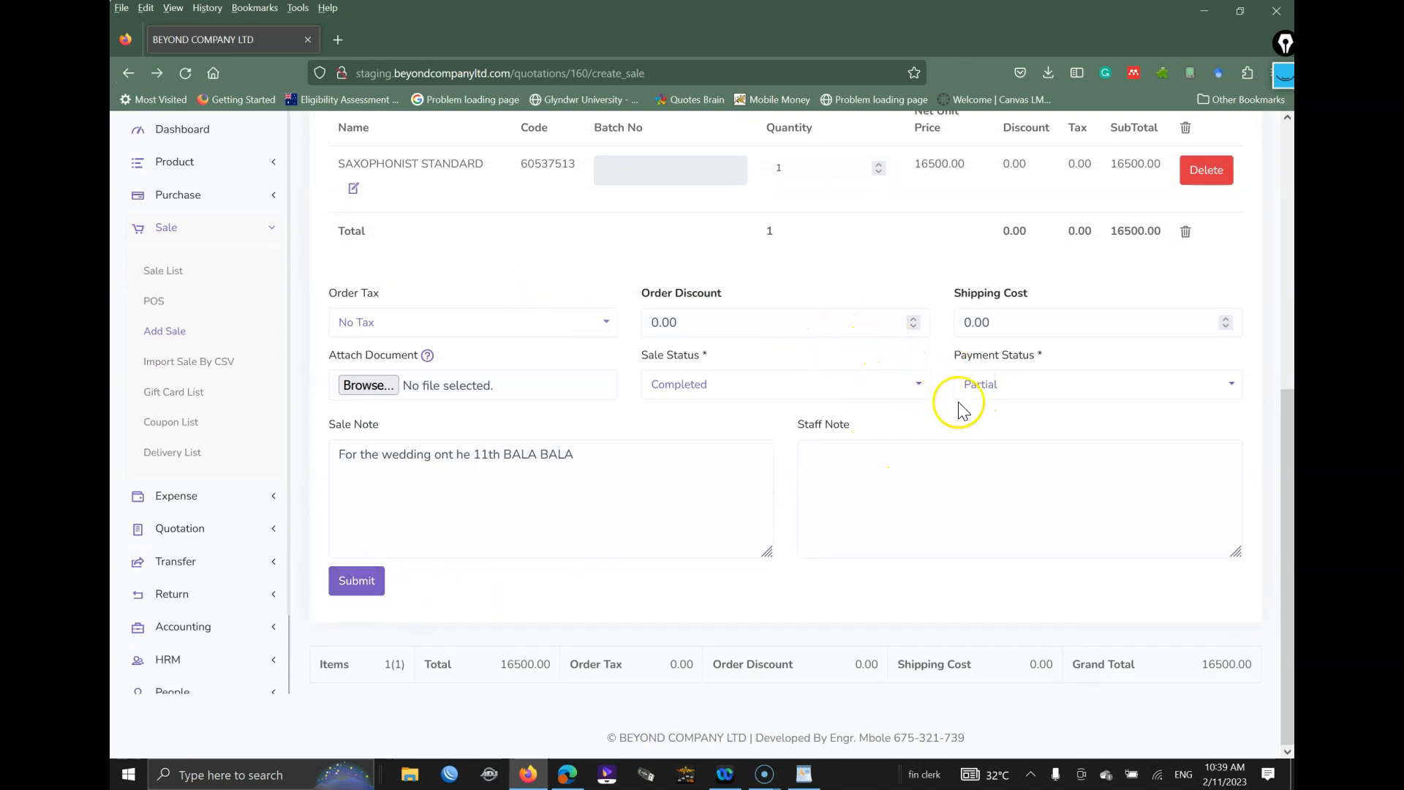
{"action": "left_click", "coordinate": [987, 383]}
{"action": "left_click", "coordinate": [978, 444]}
{"action": "left_click", "coordinate": [354, 581]}
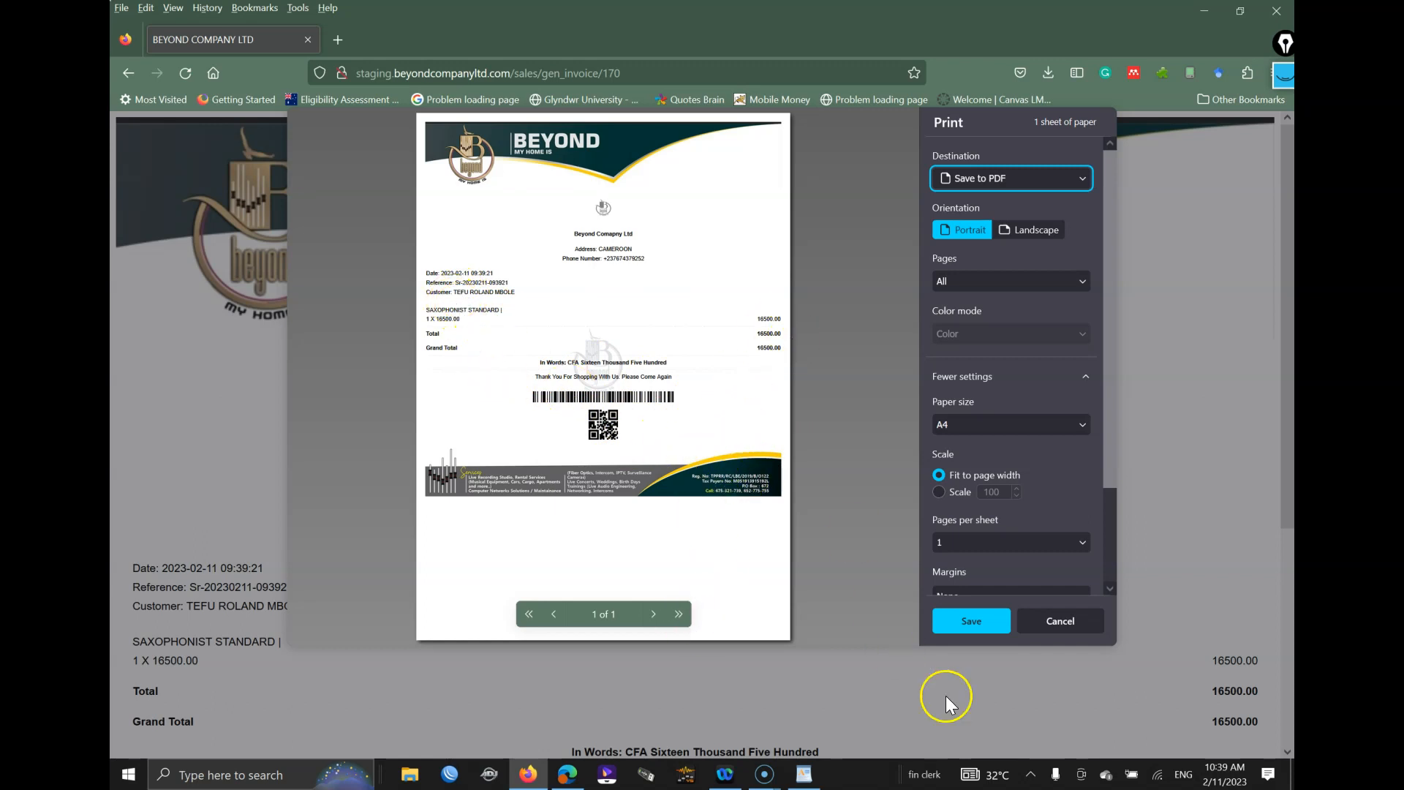
Step: Close the invoice print preview and open Sale List, showing the new 16,500.00 Due sale
{"action": "left_click", "coordinate": [1060, 620]}
{"action": "left_click", "coordinate": [643, 377]}
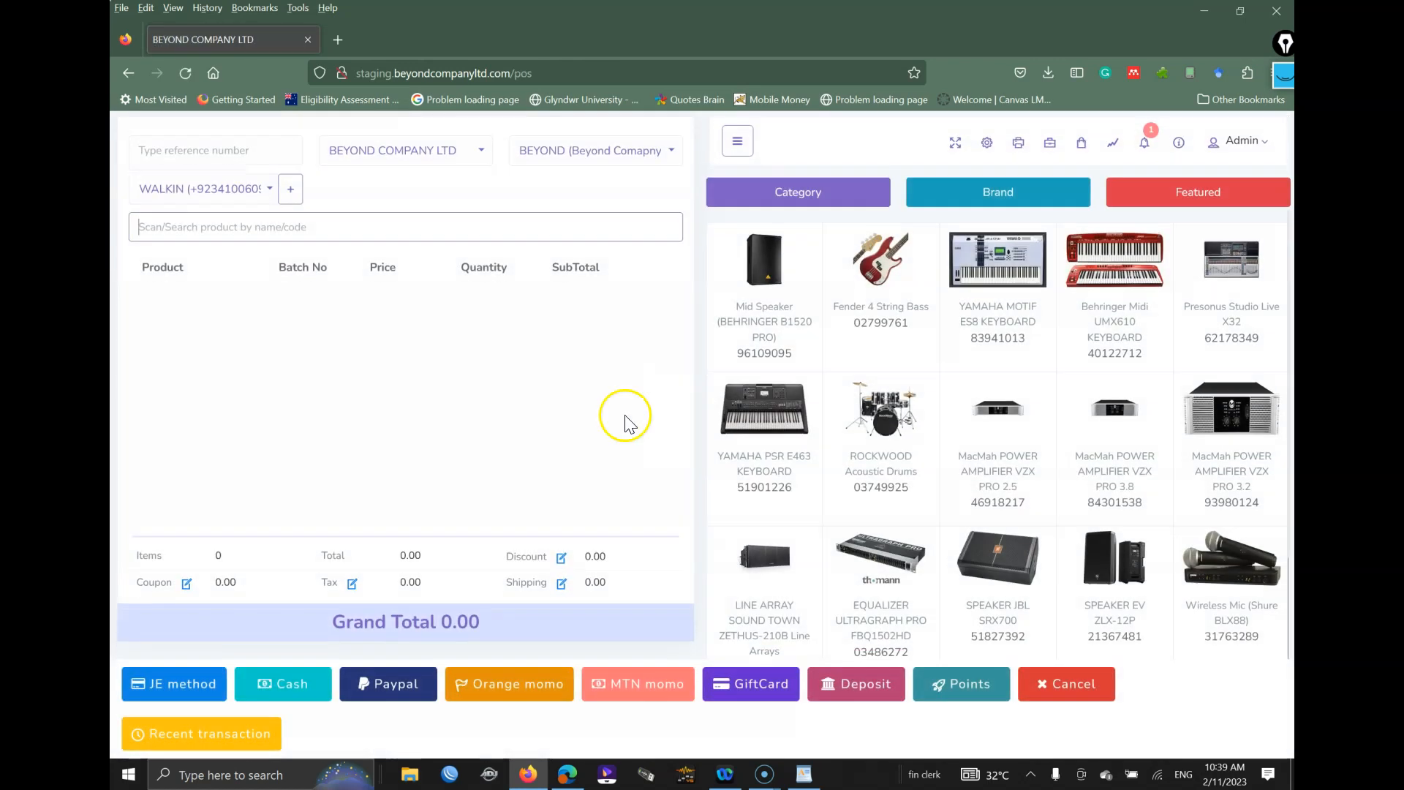
{"action": "left_click", "coordinate": [737, 139]}
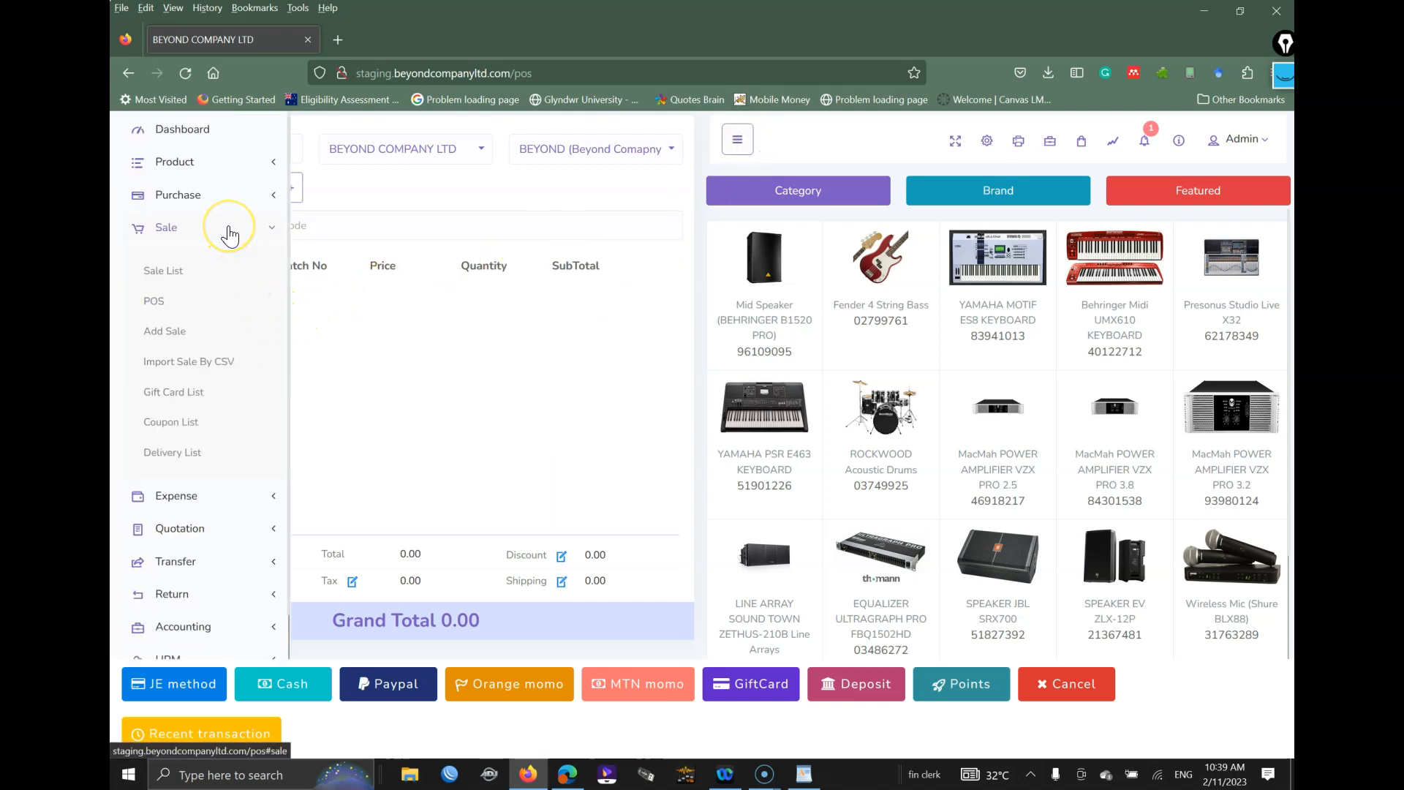
{"action": "left_click", "coordinate": [161, 272]}
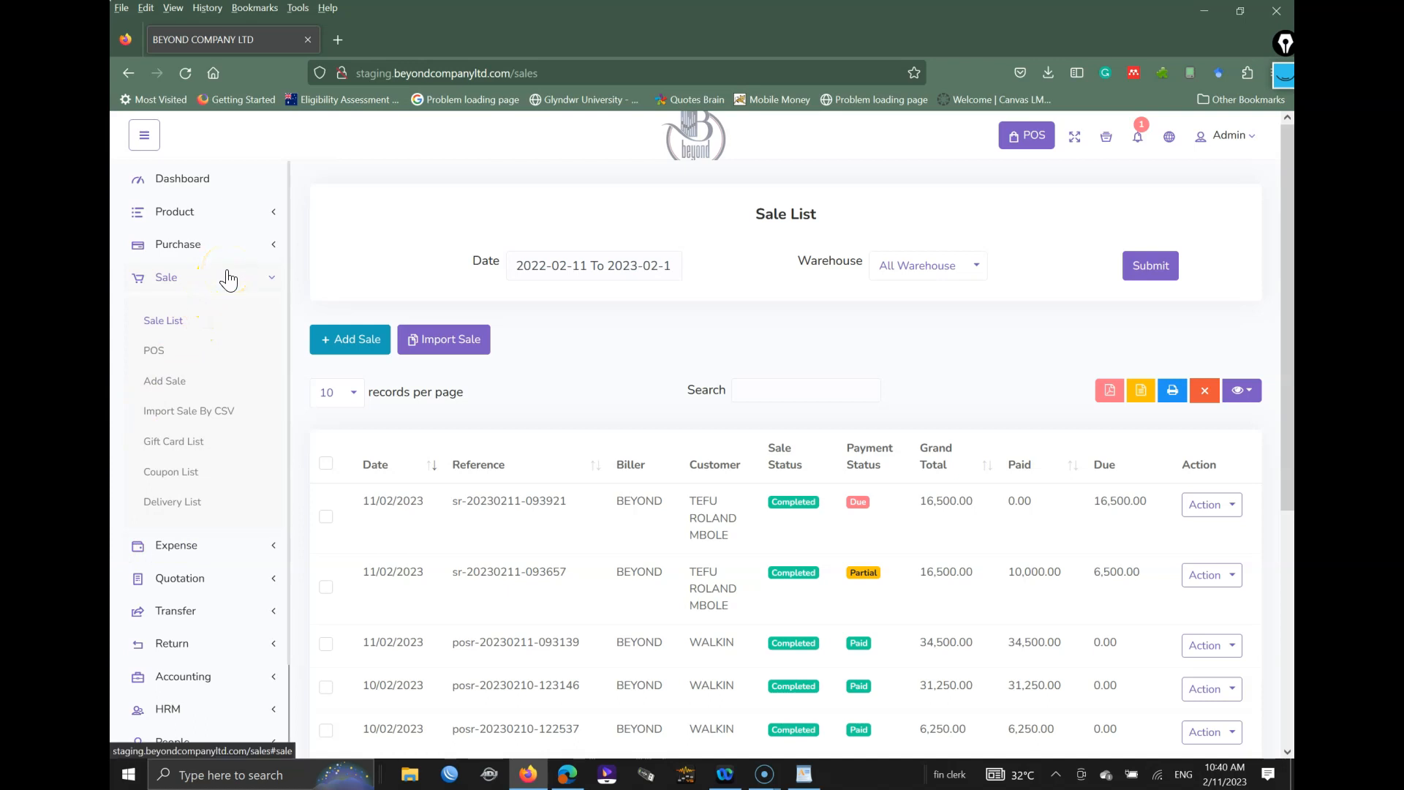
{"action": "left_click", "coordinate": [183, 452]}
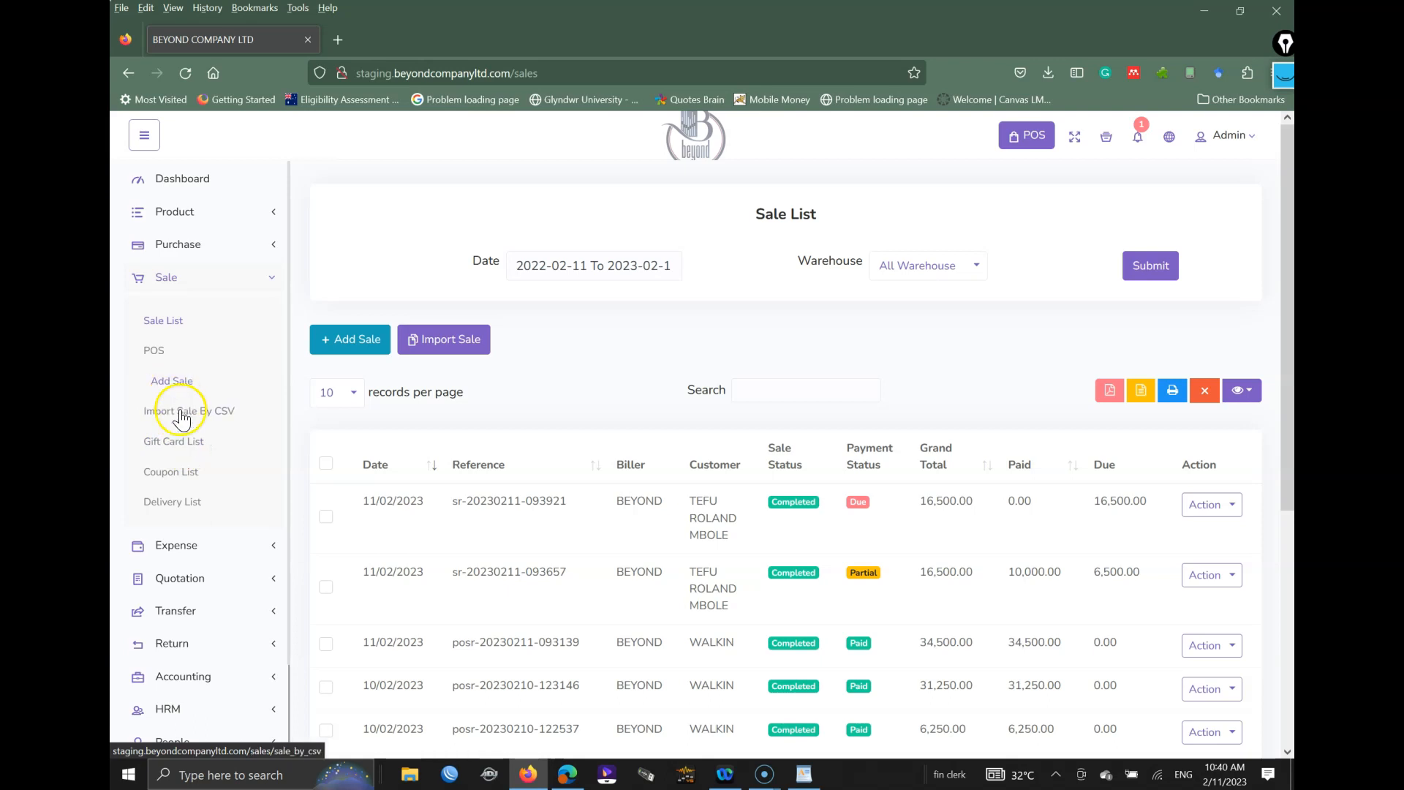
{"action": "left_click", "coordinate": [194, 448]}
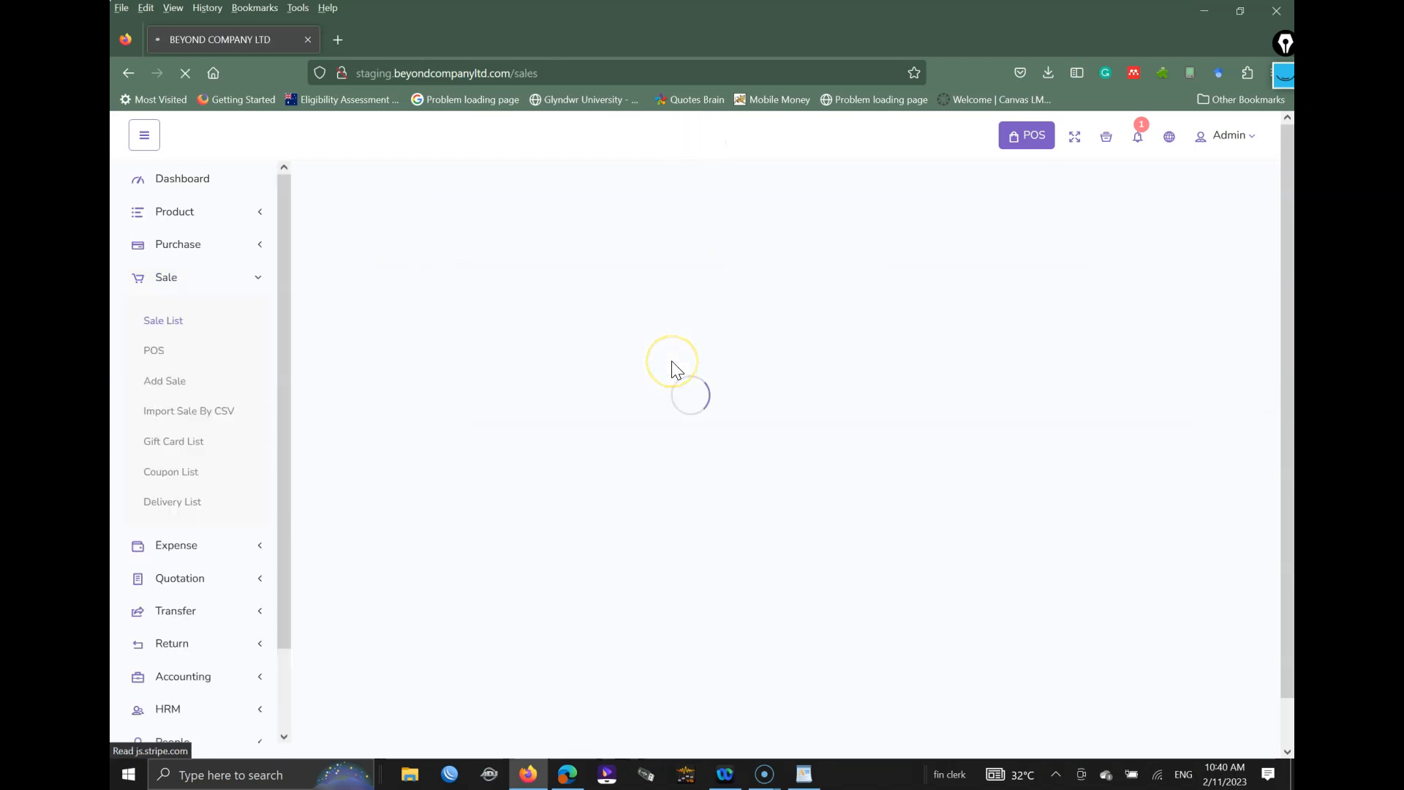
{"action": "scroll", "coordinate": [821, 483], "scroll_direction": "down", "scroll_amount": 2}
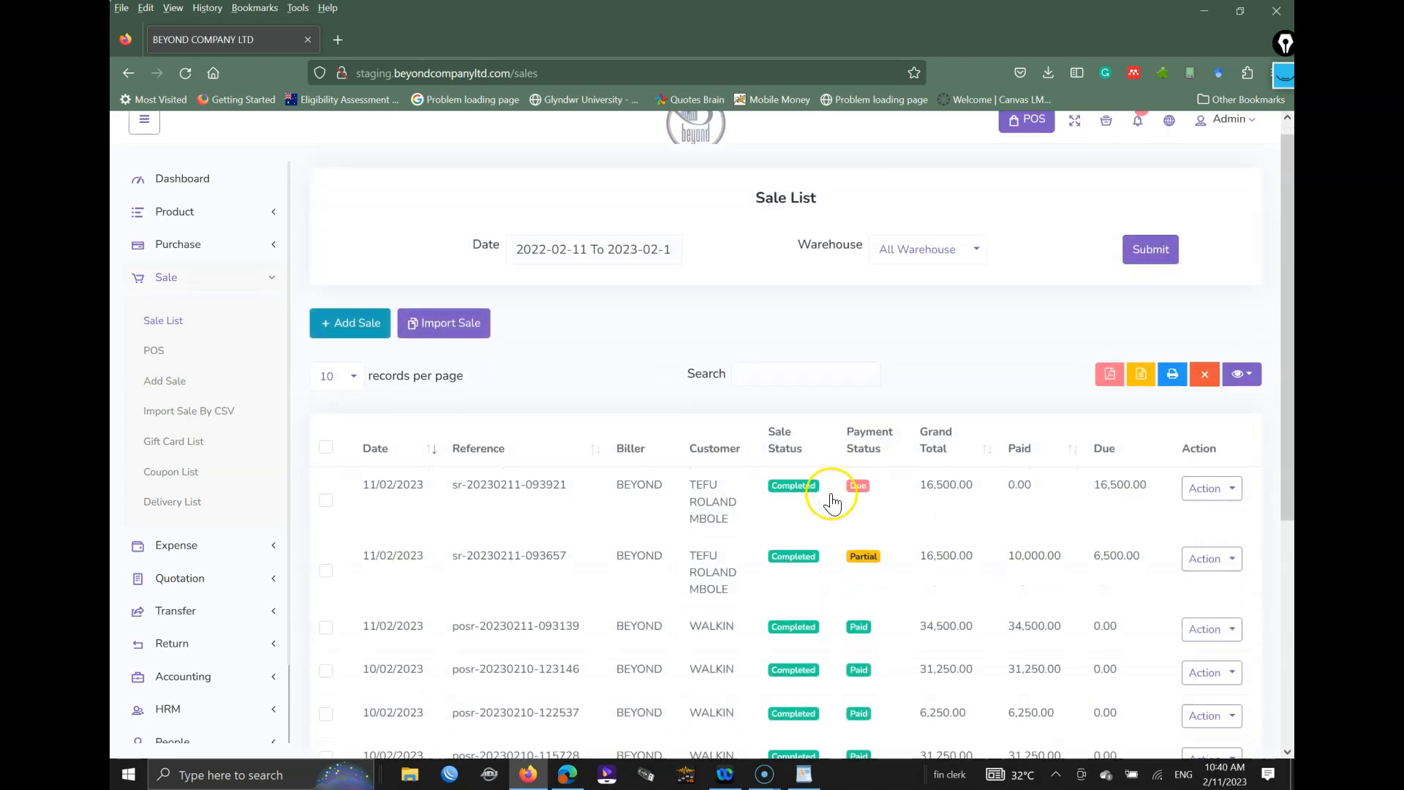
Step: Add a delivery with status Delivering for the newest 16,500.00 sale
{"action": "left_click", "coordinate": [1235, 425]}
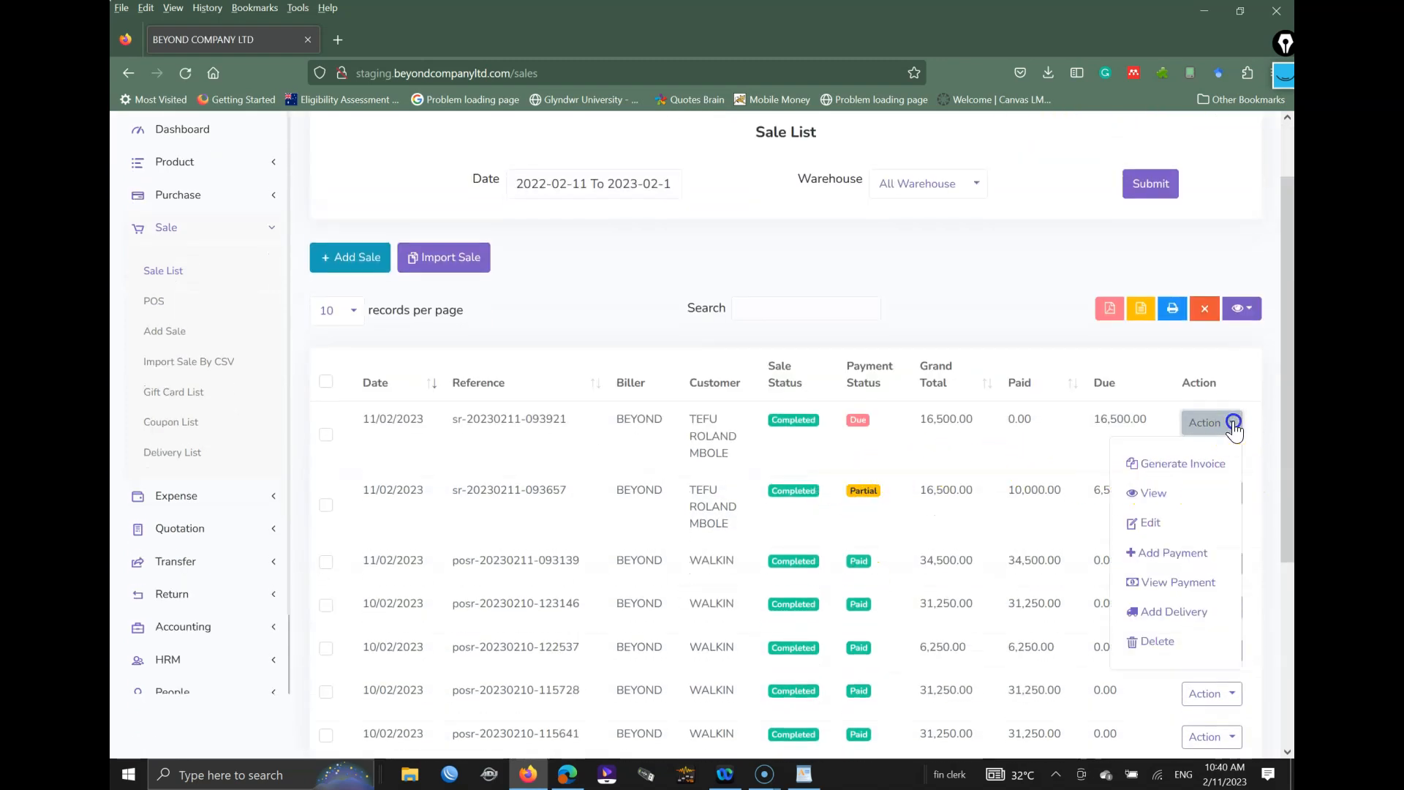
{"action": "left_click", "coordinate": [1195, 613]}
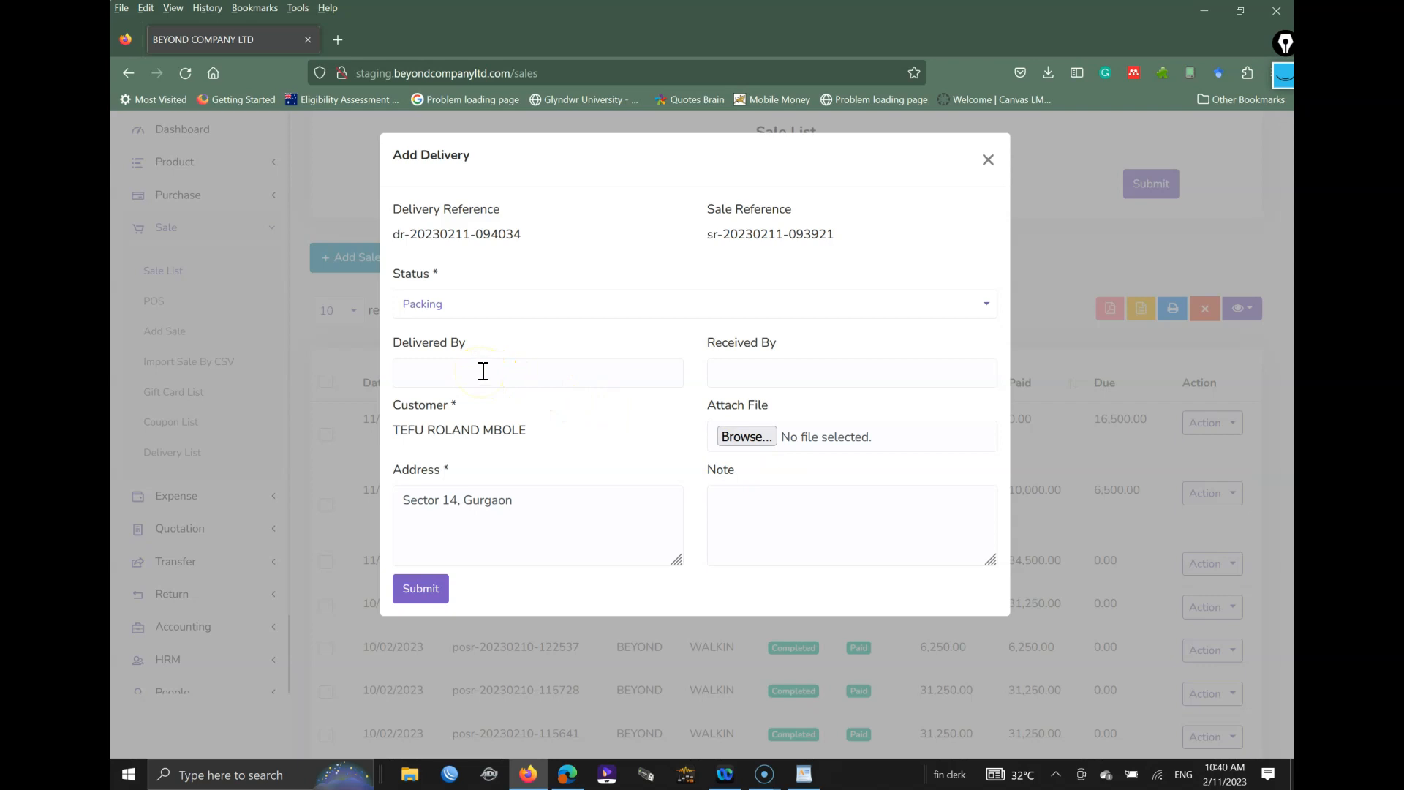
{"action": "left_click", "coordinate": [439, 308]}
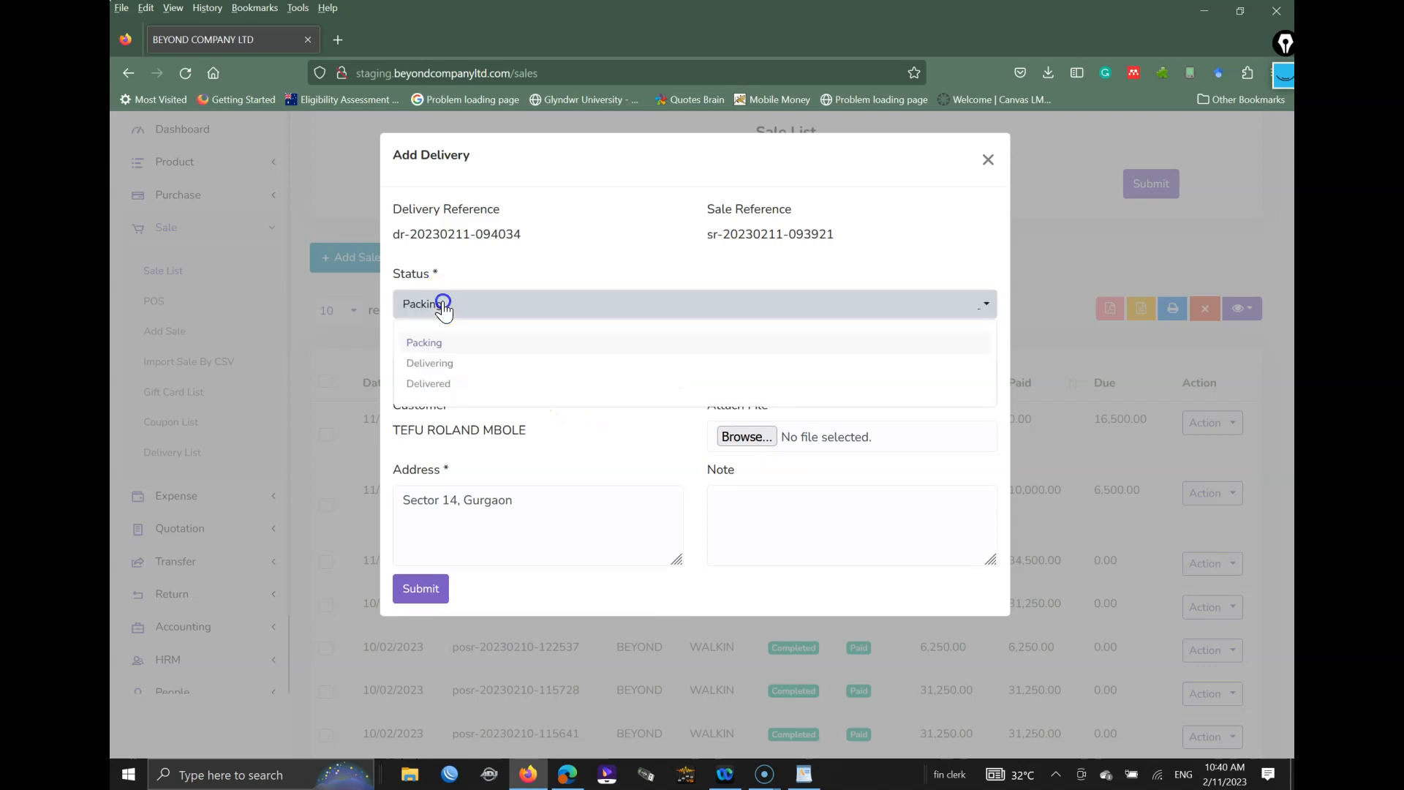
{"action": "left_click", "coordinate": [441, 305]}
{"action": "left_click", "coordinate": [442, 304]}
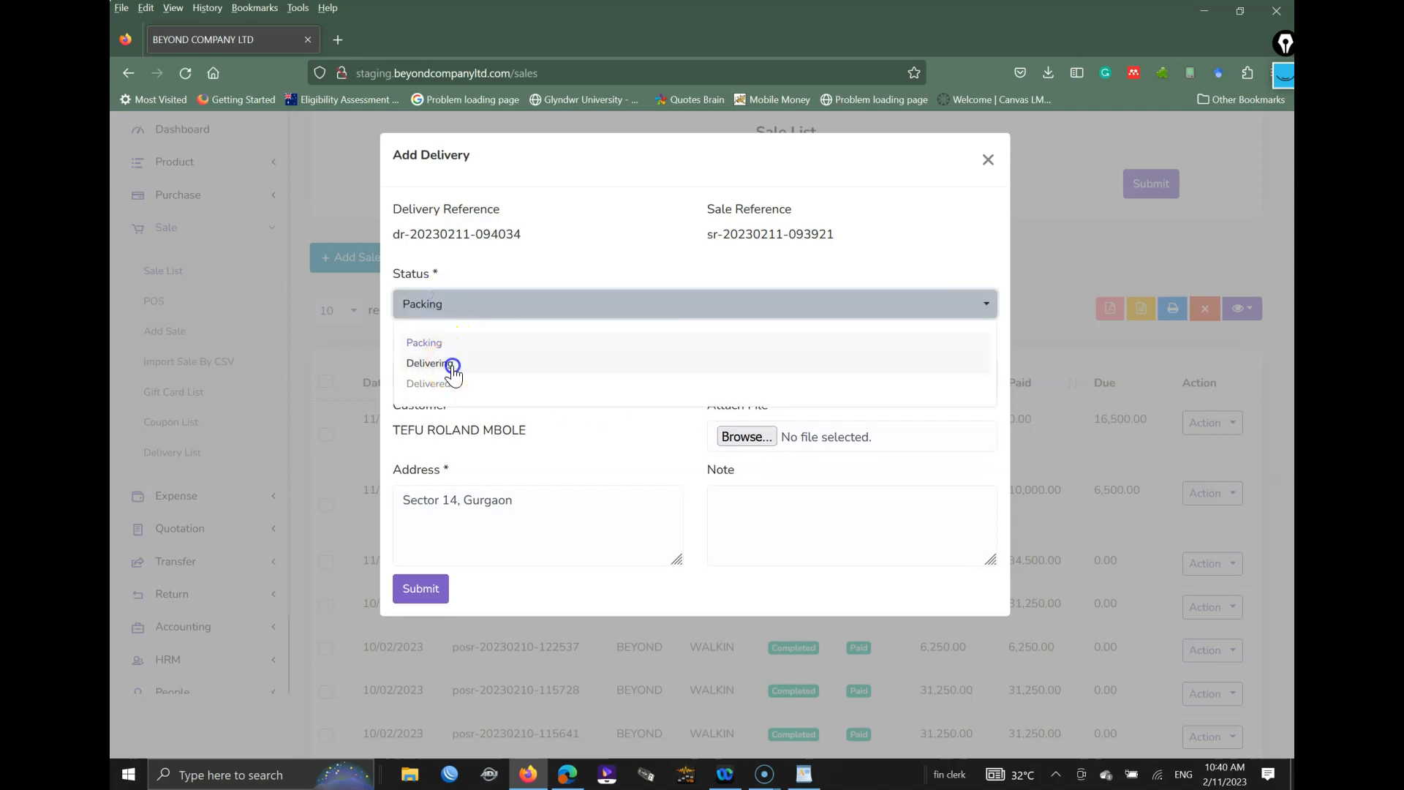
{"action": "left_click", "coordinate": [452, 363]}
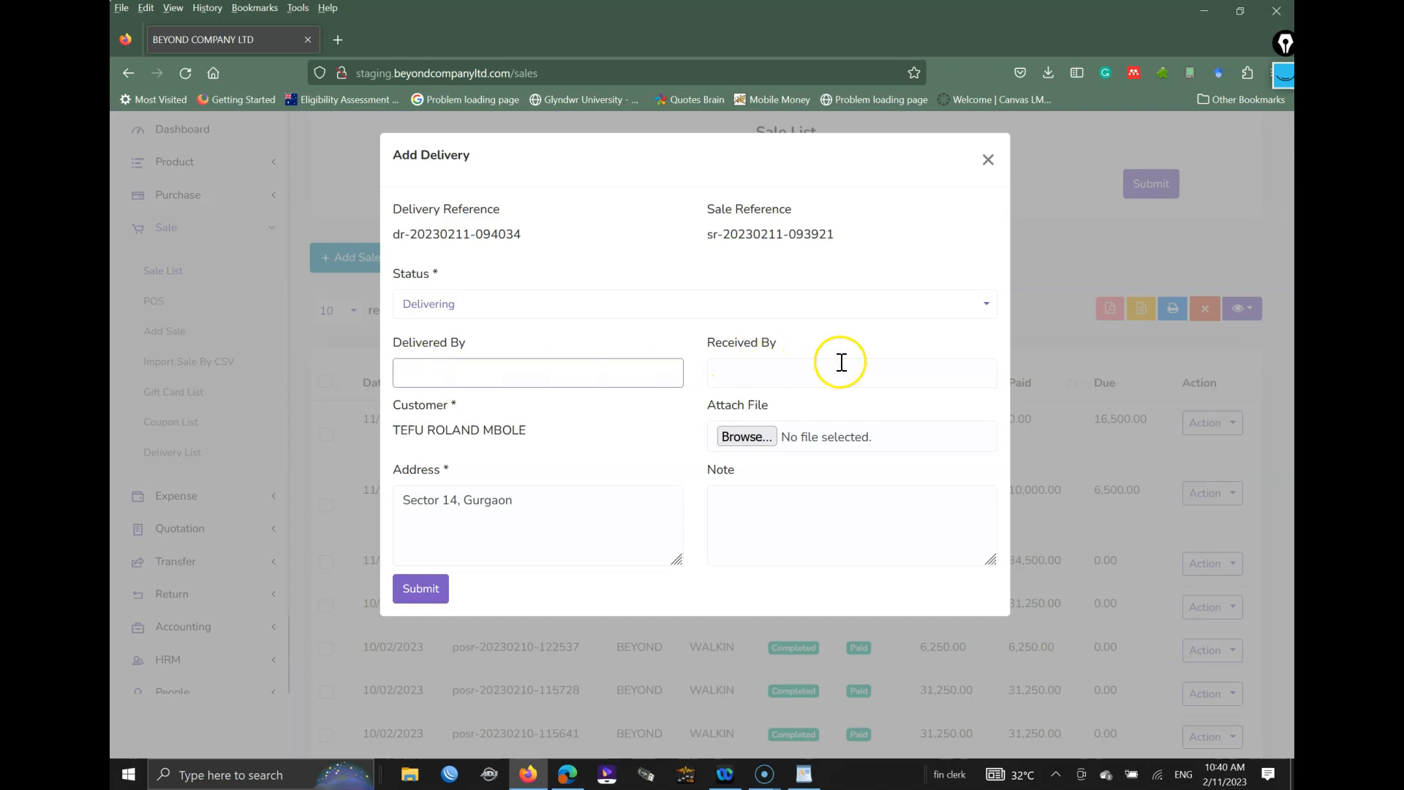
{"action": "left_click", "coordinate": [503, 366]}
{"action": "left_click", "coordinate": [821, 362]}
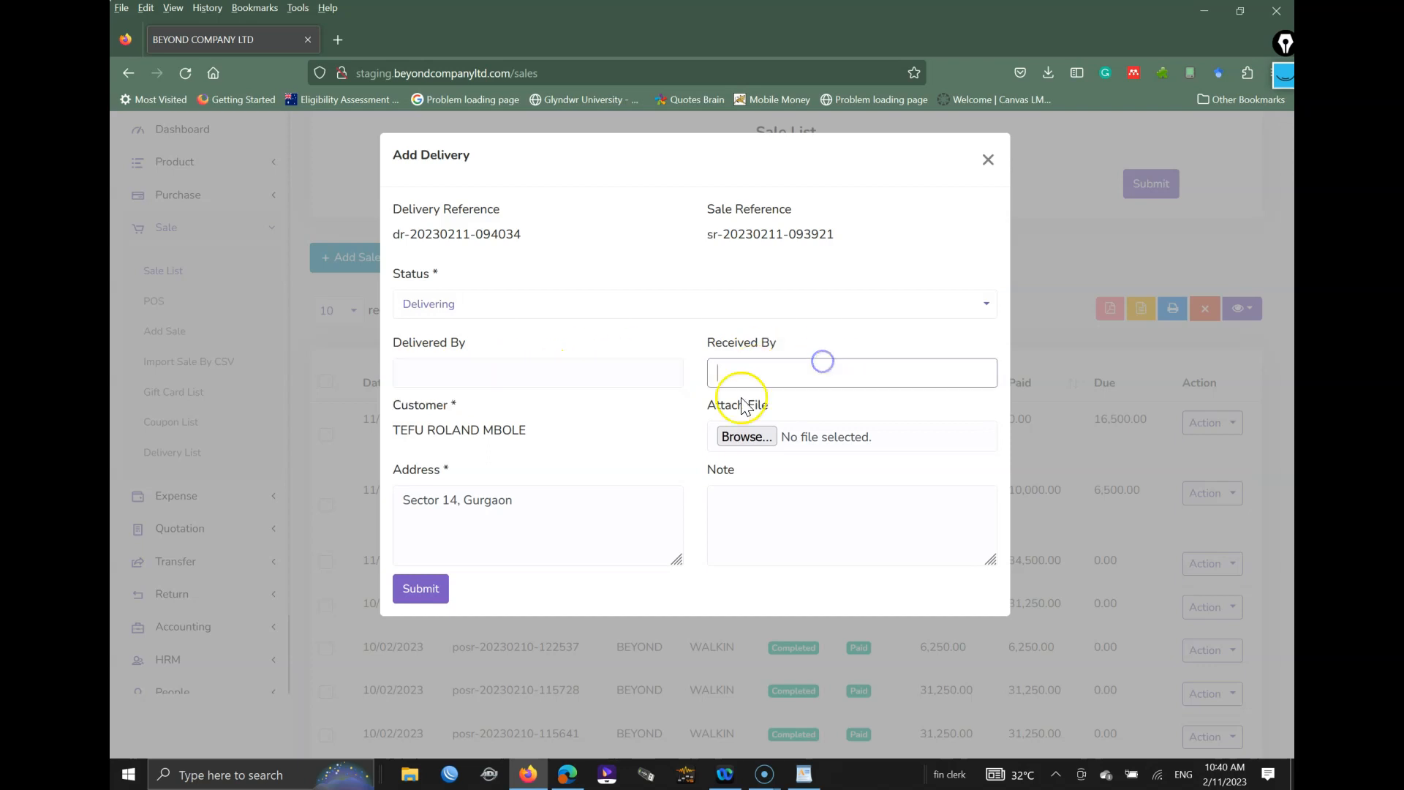
{"action": "left_click", "coordinate": [427, 594]}
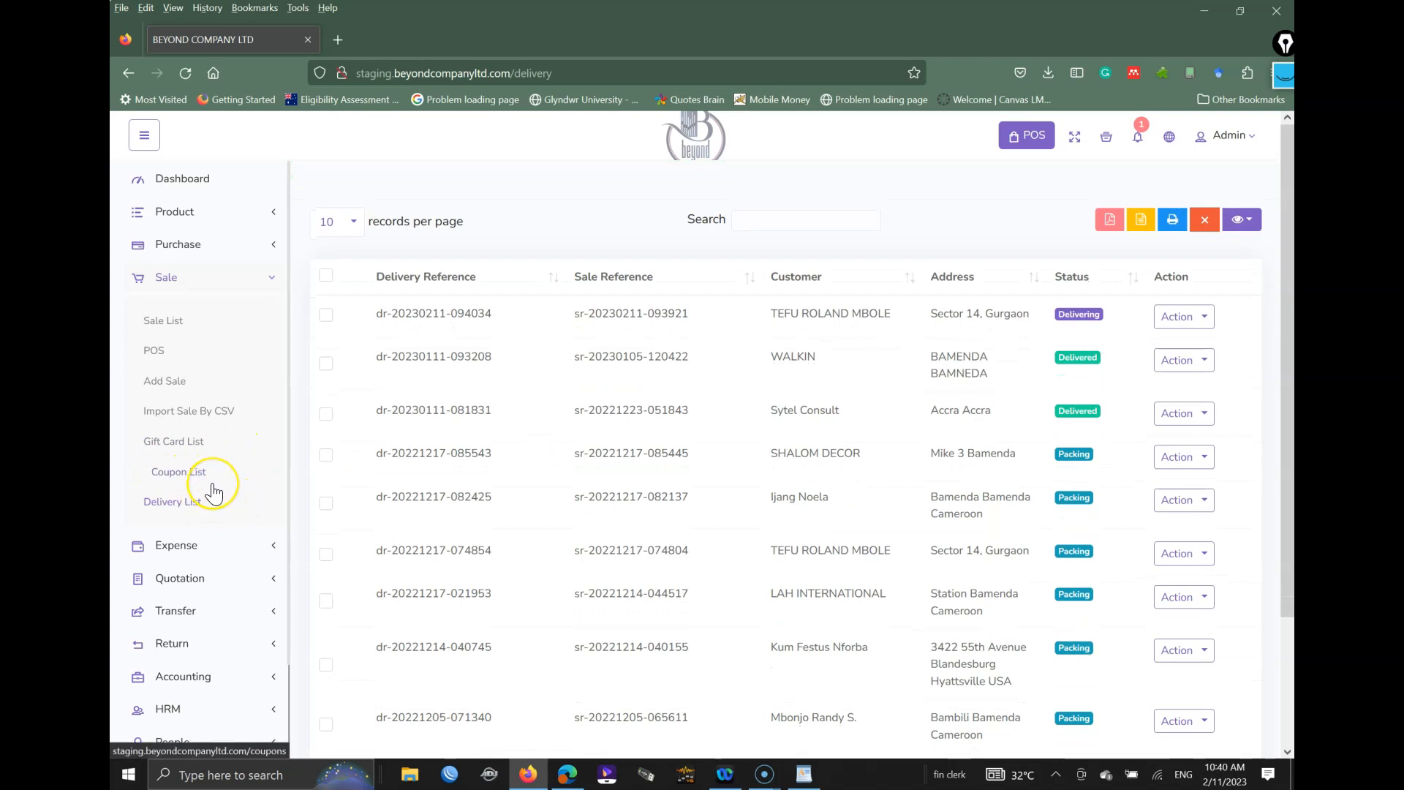
Step: Review the newest delivery's details in the Delivery List, then close them
{"action": "left_click", "coordinate": [192, 512]}
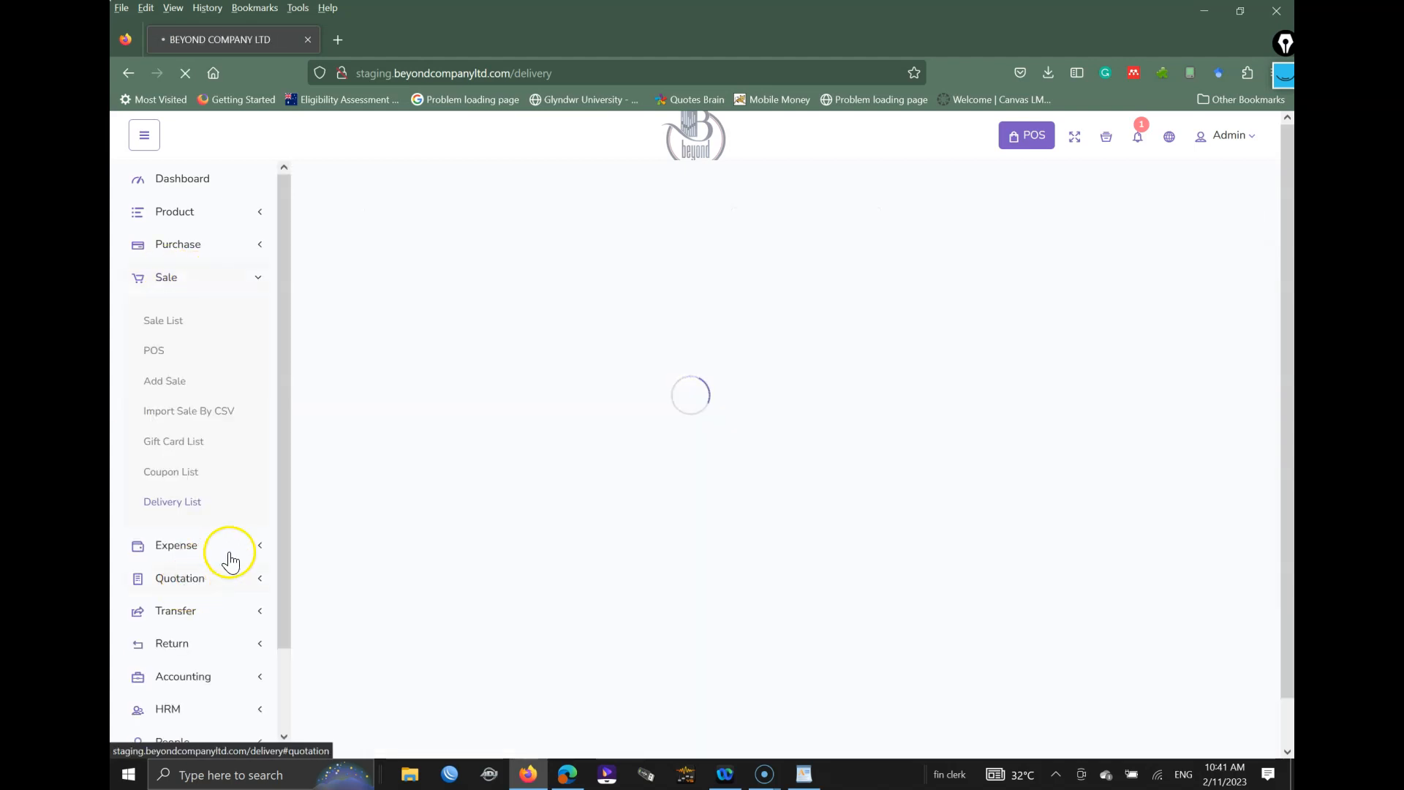
{"action": "left_click", "coordinate": [899, 316]}
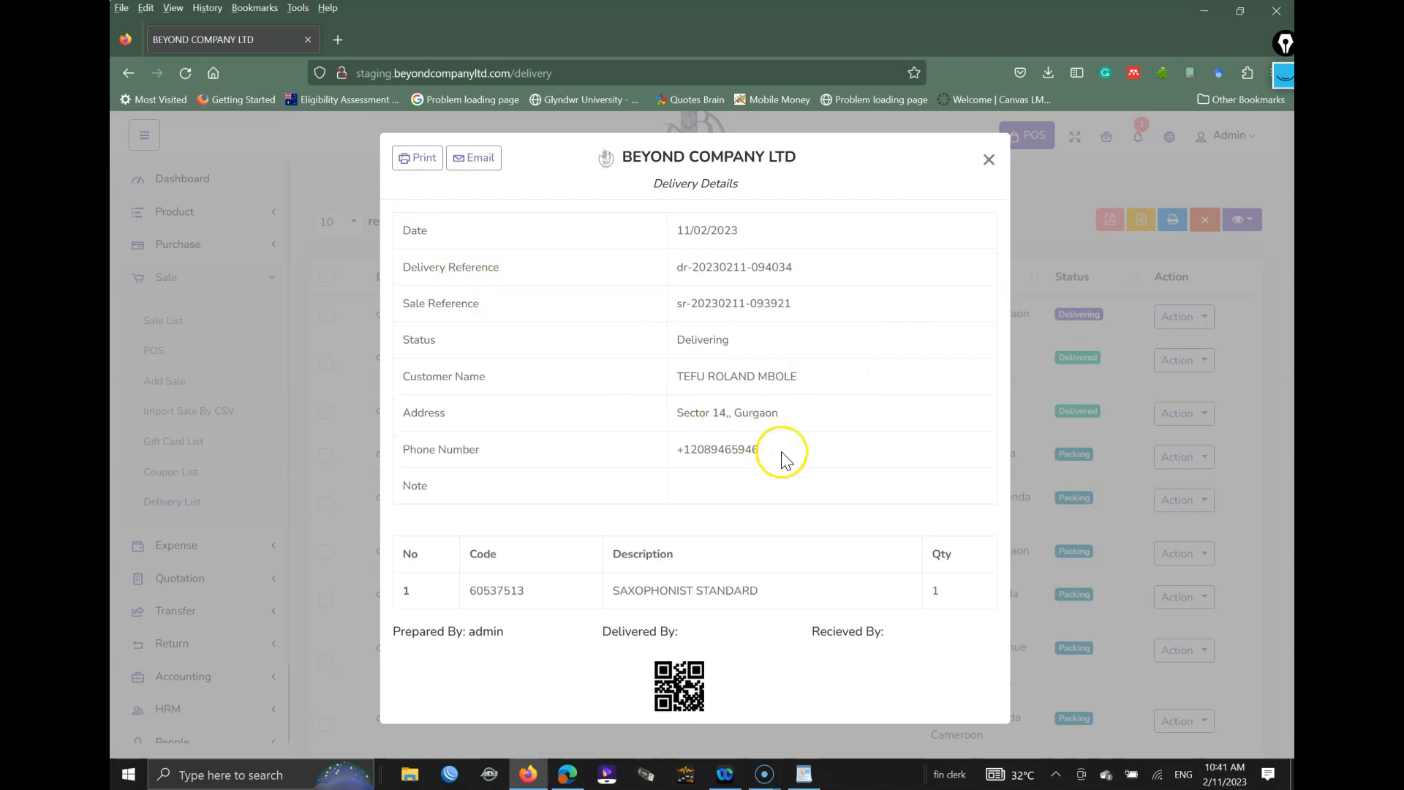
{"action": "left_click_drag", "start_coordinate": [504, 591], "coordinate": [870, 594]}
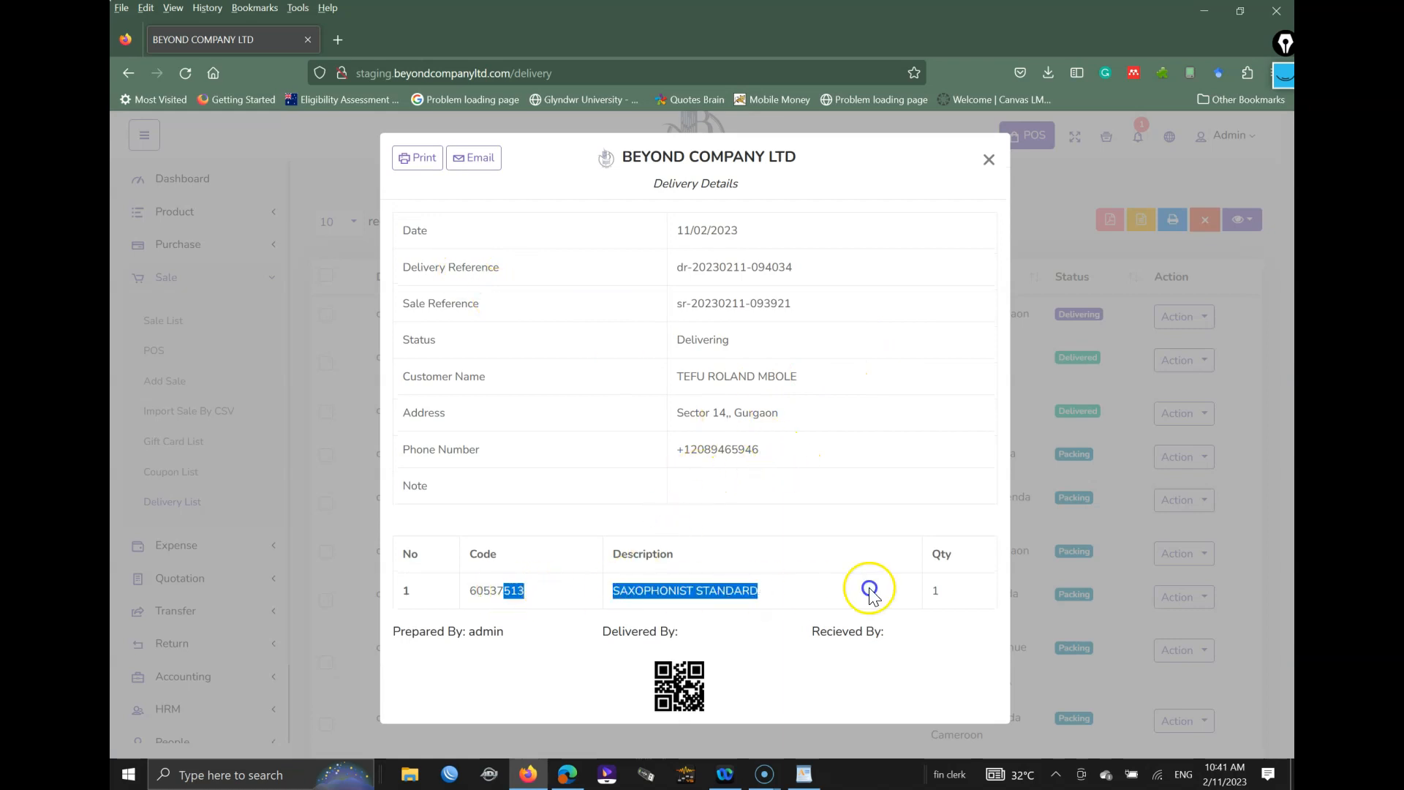
{"action": "left_click", "coordinate": [988, 159]}
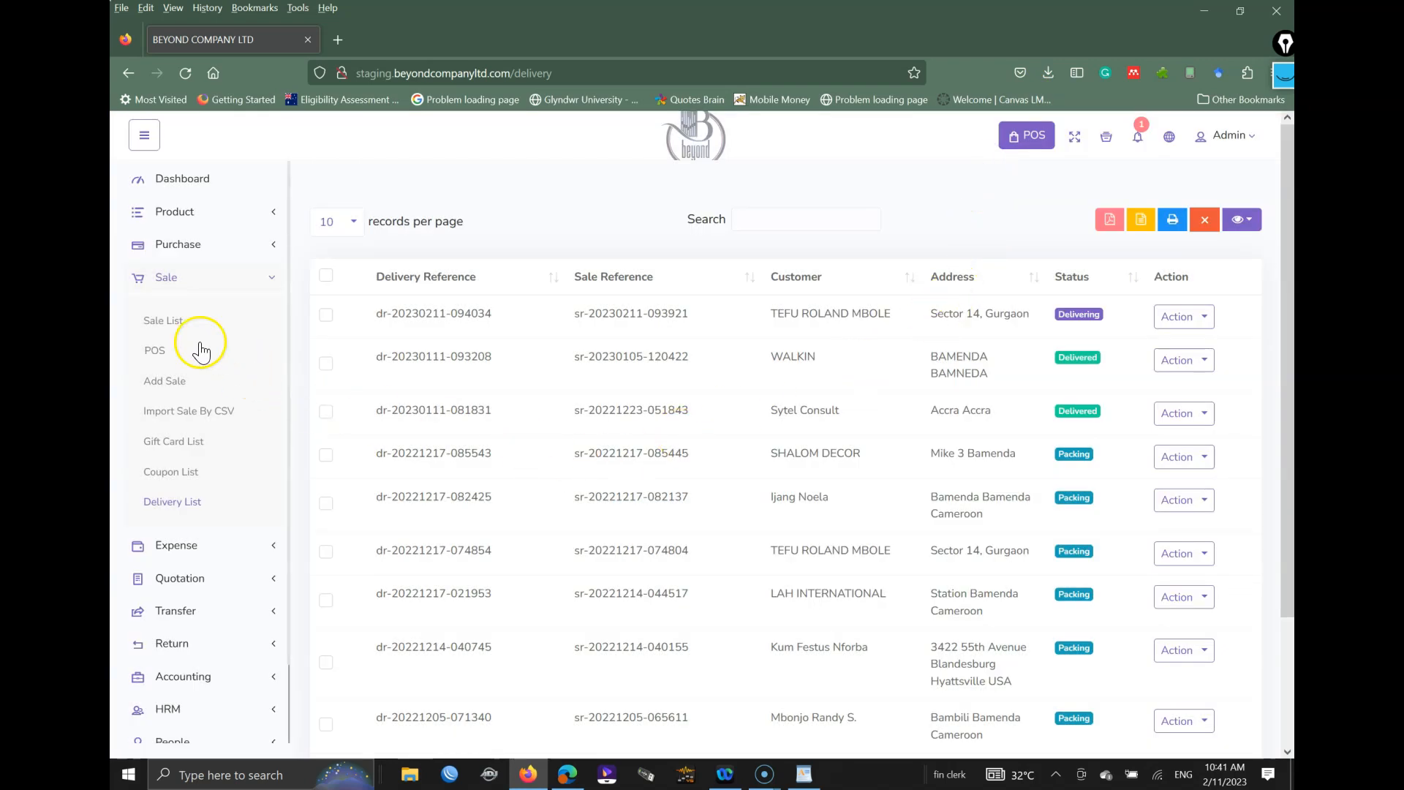
{"action": "left_click", "coordinate": [166, 322]}
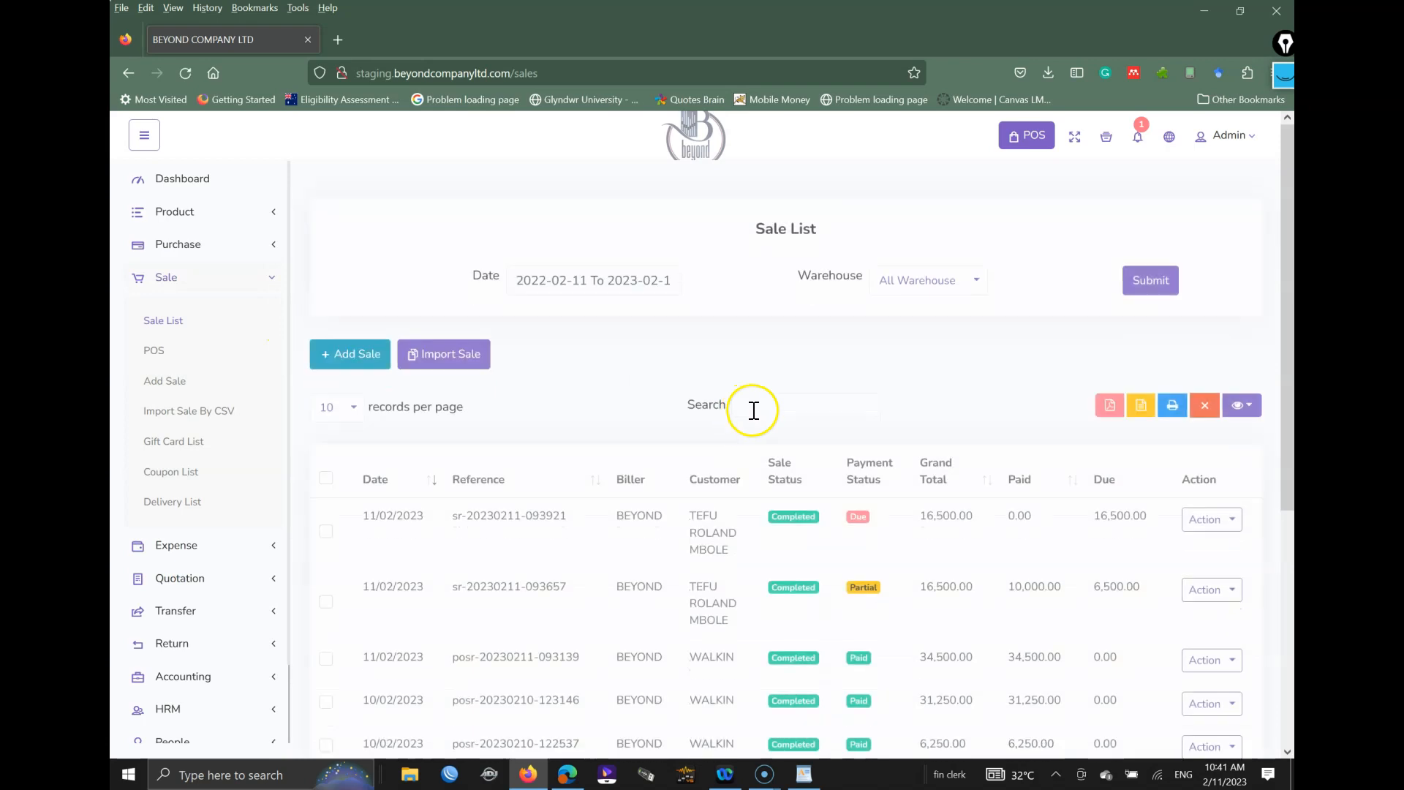
{"action": "scroll", "coordinate": [965, 512], "scroll_direction": "down", "scroll_amount": 1}
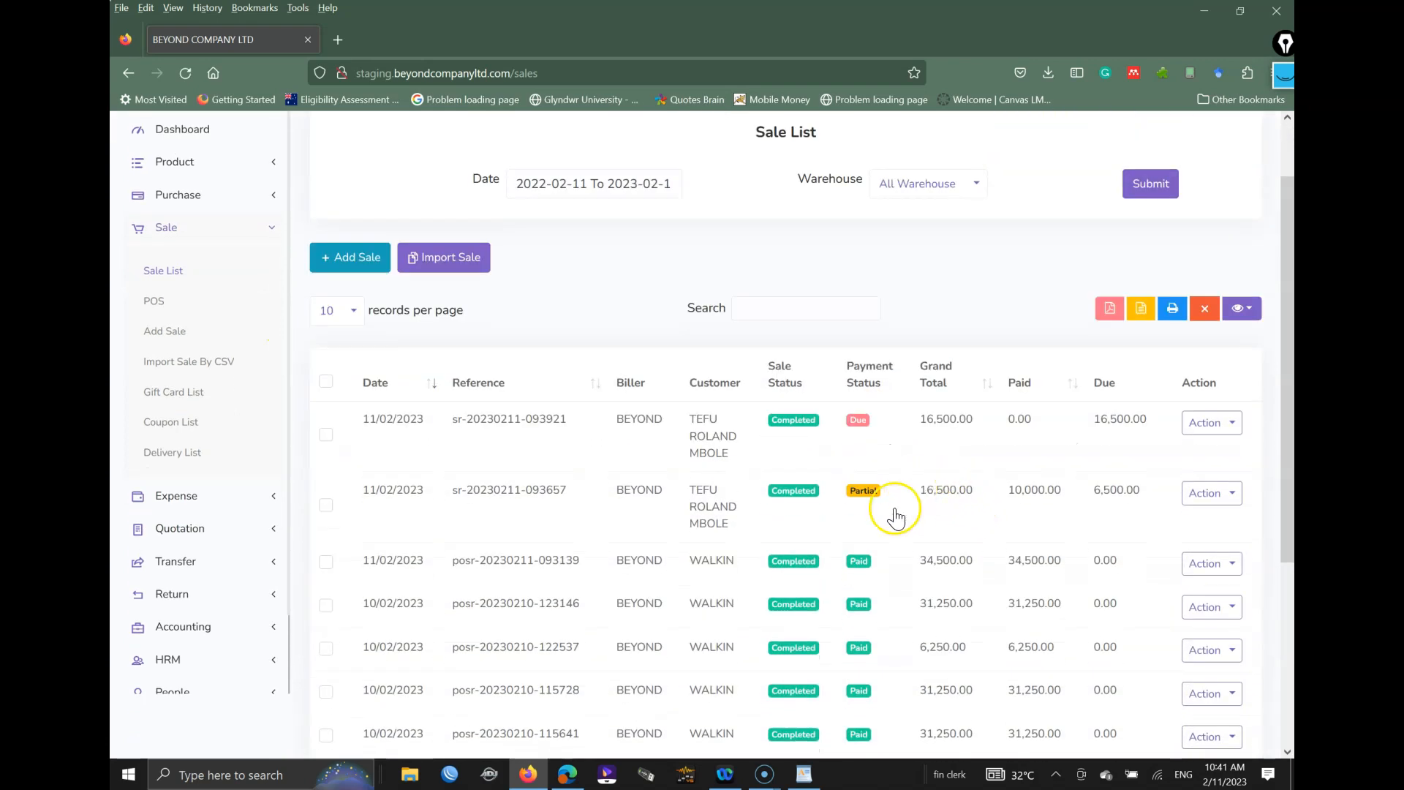
{"action": "left_click", "coordinate": [680, 518]}
{"action": "scroll", "coordinate": [683, 477], "scroll_direction": "down", "scroll_amount": 5}
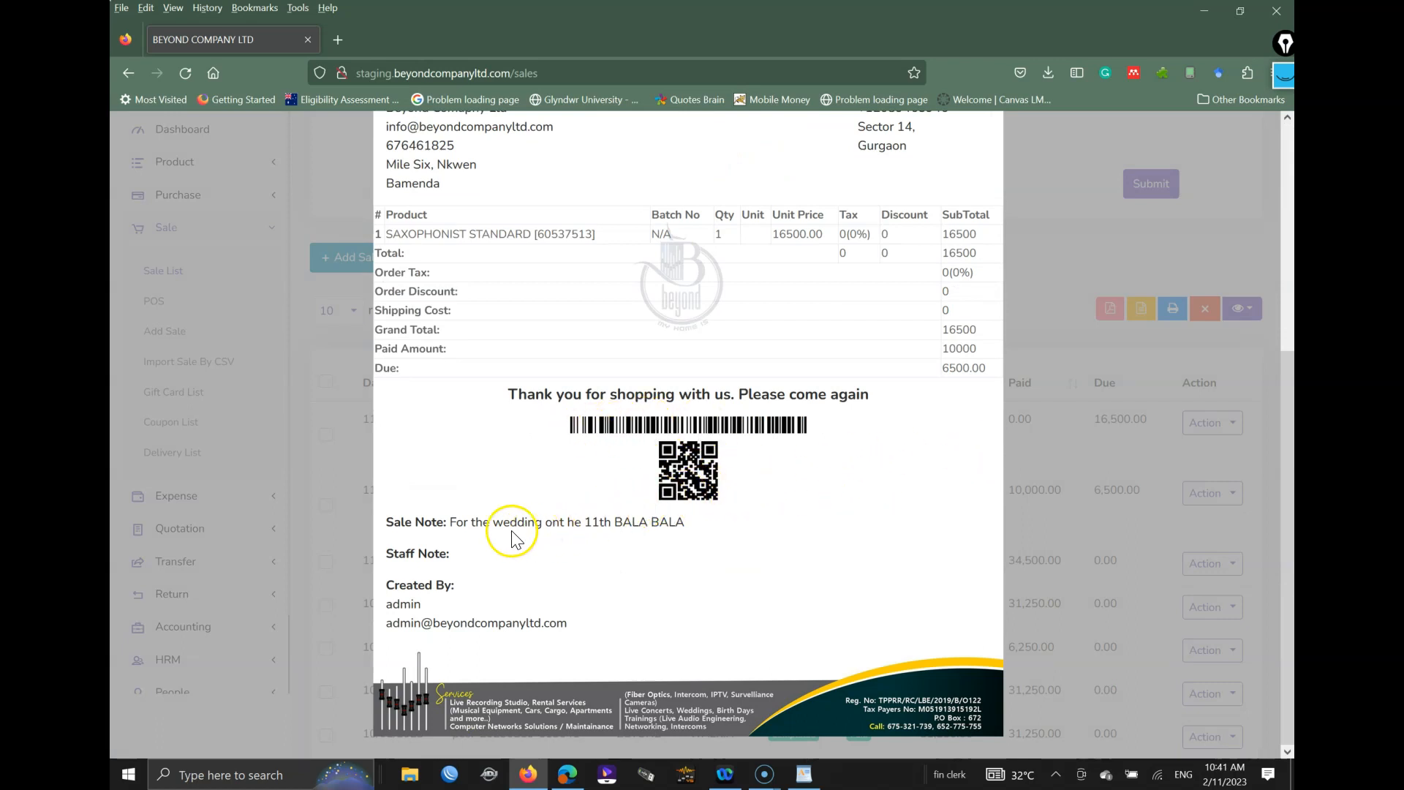
{"action": "left_click_drag", "start_coordinate": [457, 522], "coordinate": [801, 505]}
{"action": "left_click", "coordinate": [849, 465]}
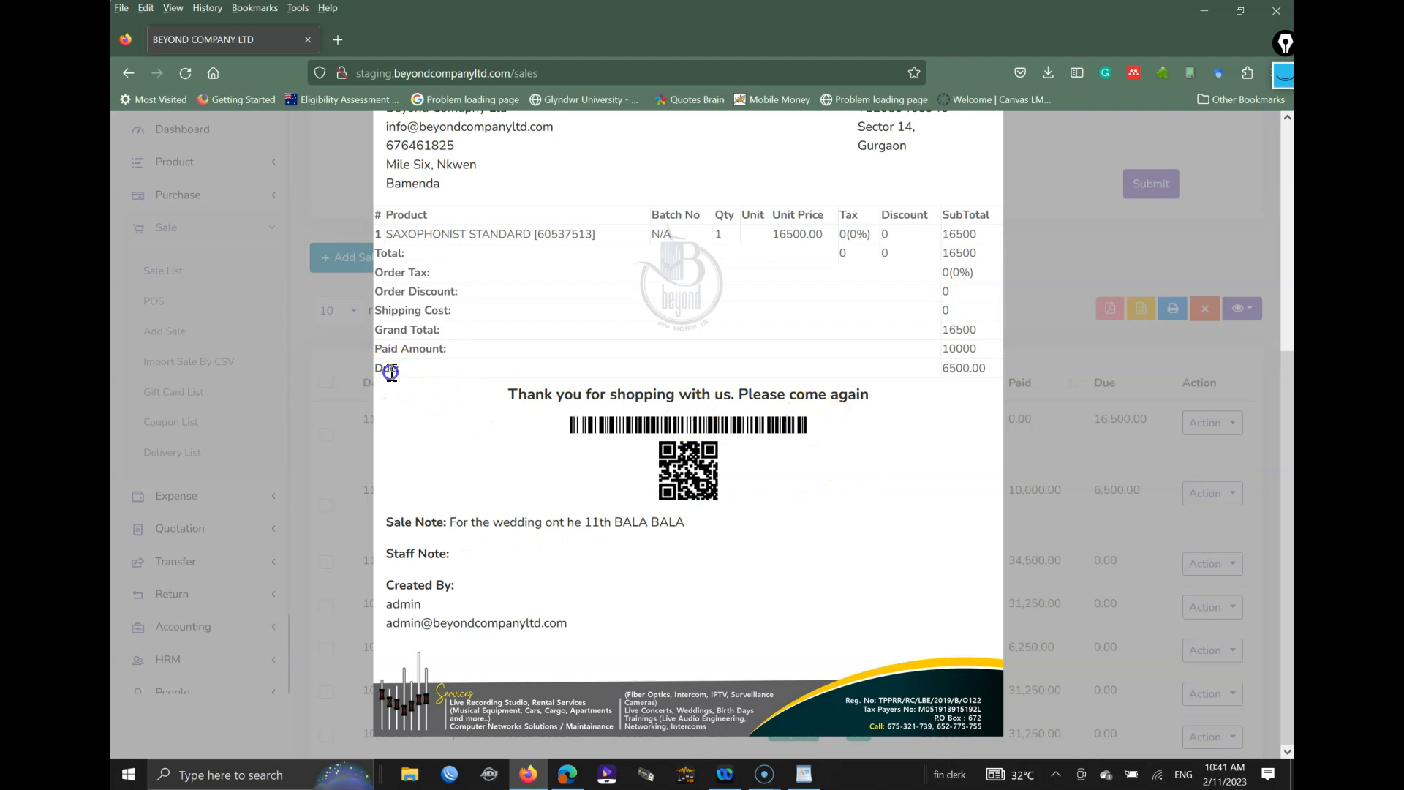
{"action": "left_click_drag", "start_coordinate": [585, 373], "coordinate": [907, 372]}
{"action": "scroll", "coordinate": [989, 382], "scroll_direction": "up", "scroll_amount": 5}
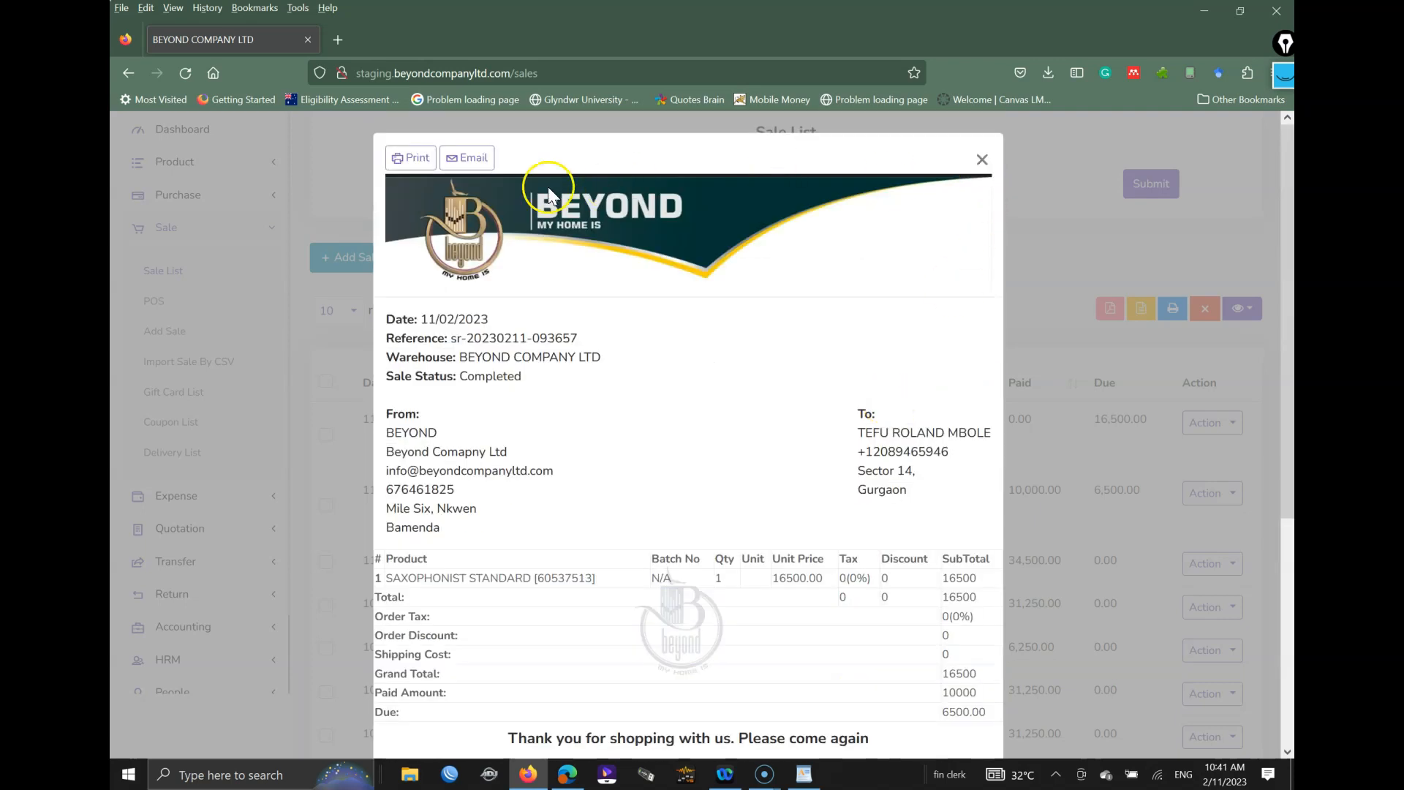
{"action": "left_click", "coordinate": [468, 158]}
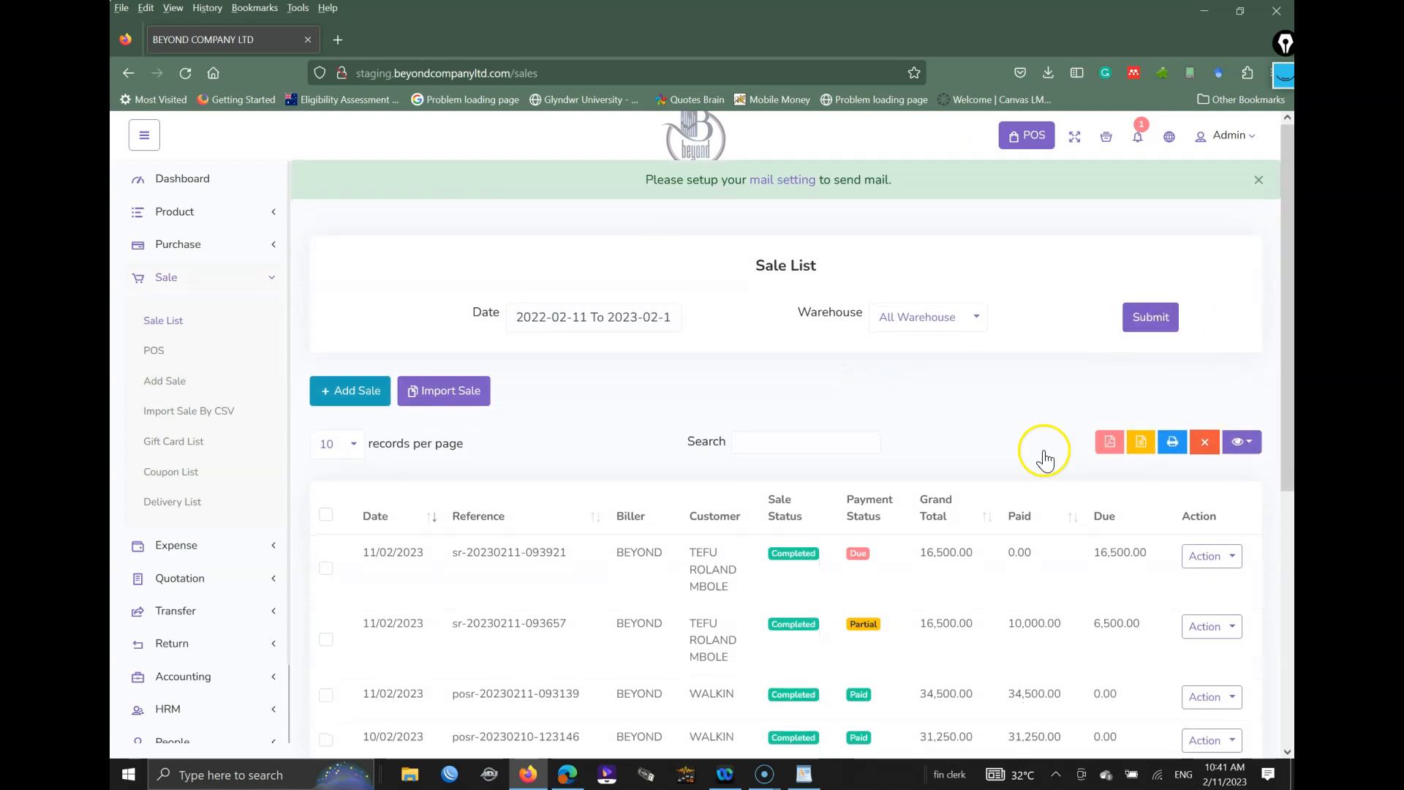
Step: Open the Expense Category page from the Expense menu
{"action": "left_click", "coordinate": [251, 277]}
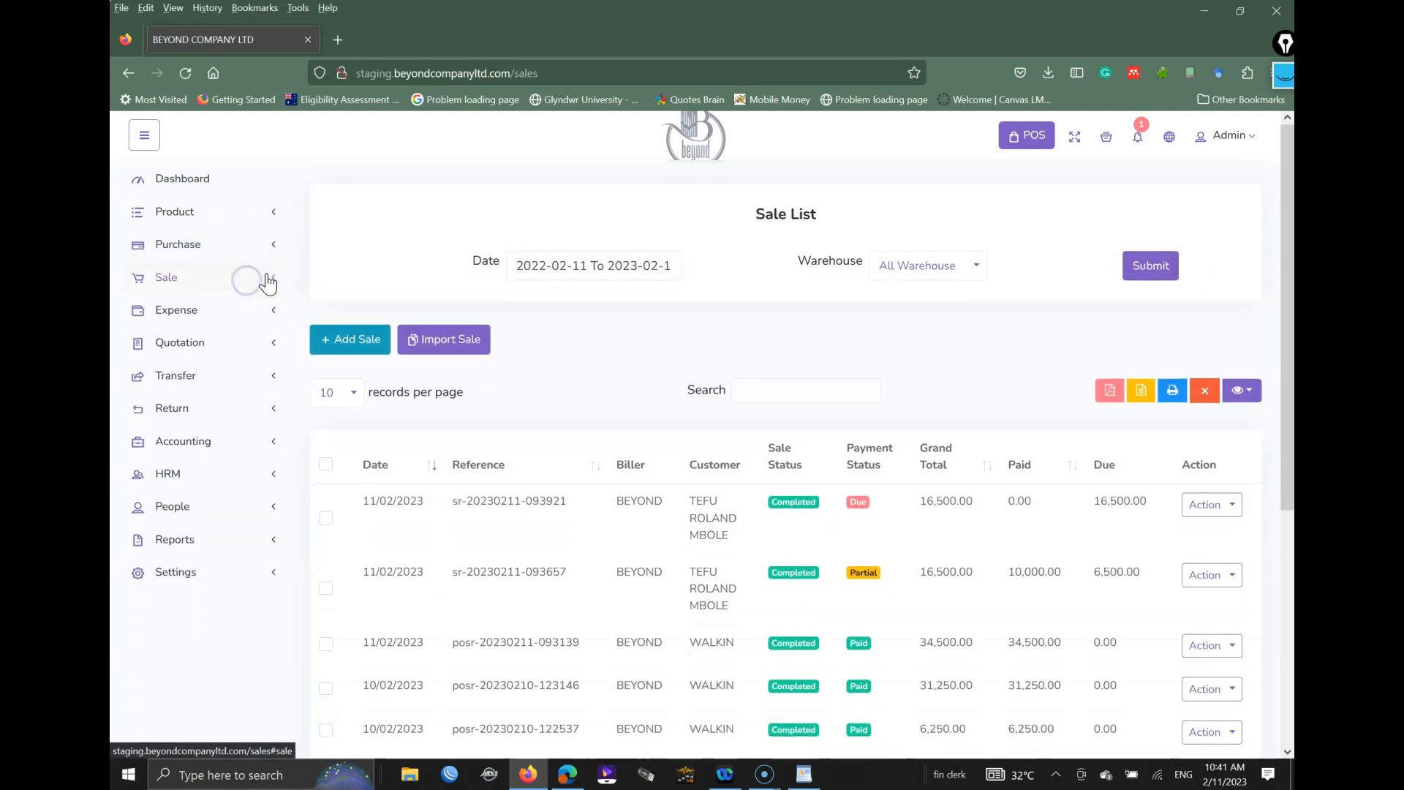
{"action": "left_click", "coordinate": [208, 318]}
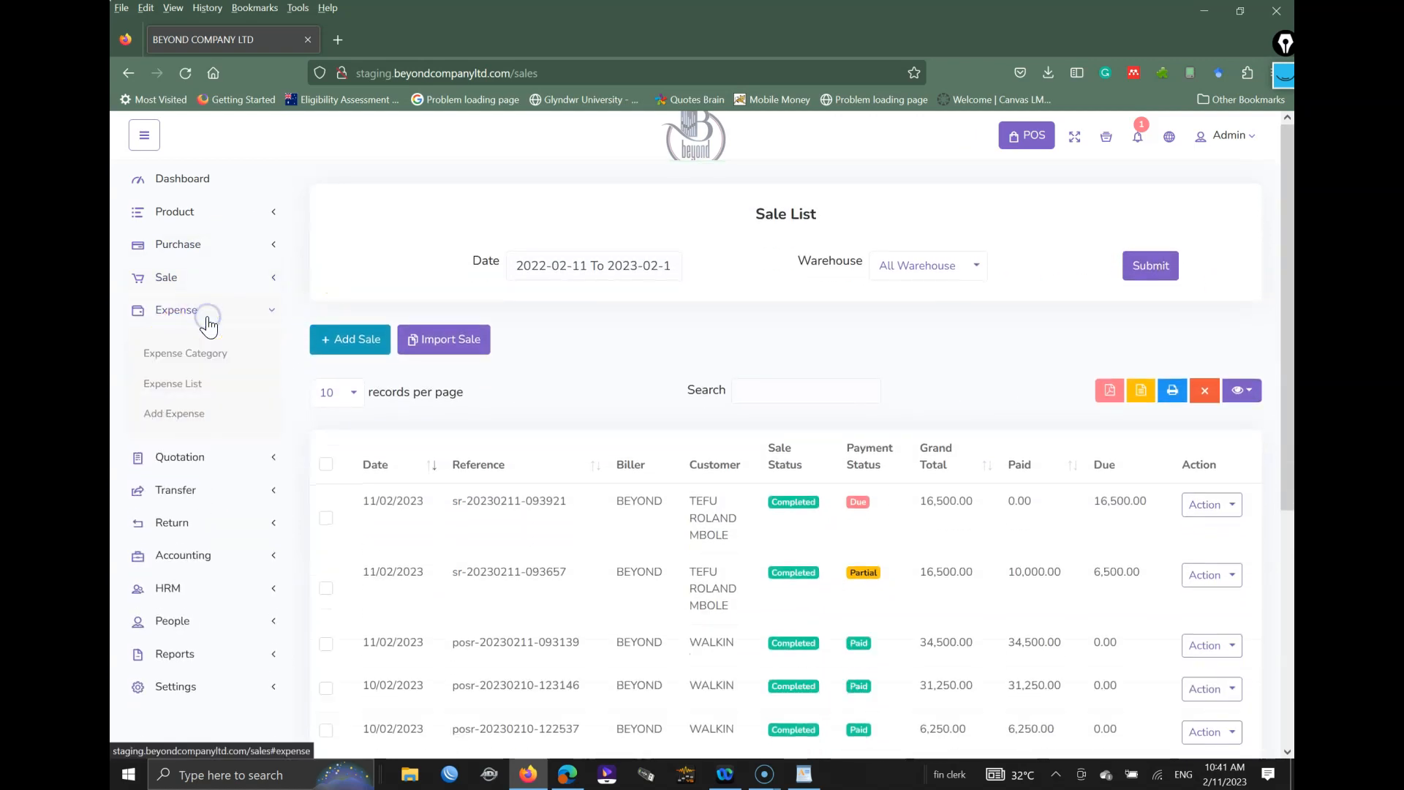
{"action": "left_click", "coordinate": [203, 357]}
{"action": "left_click", "coordinate": [202, 357]}
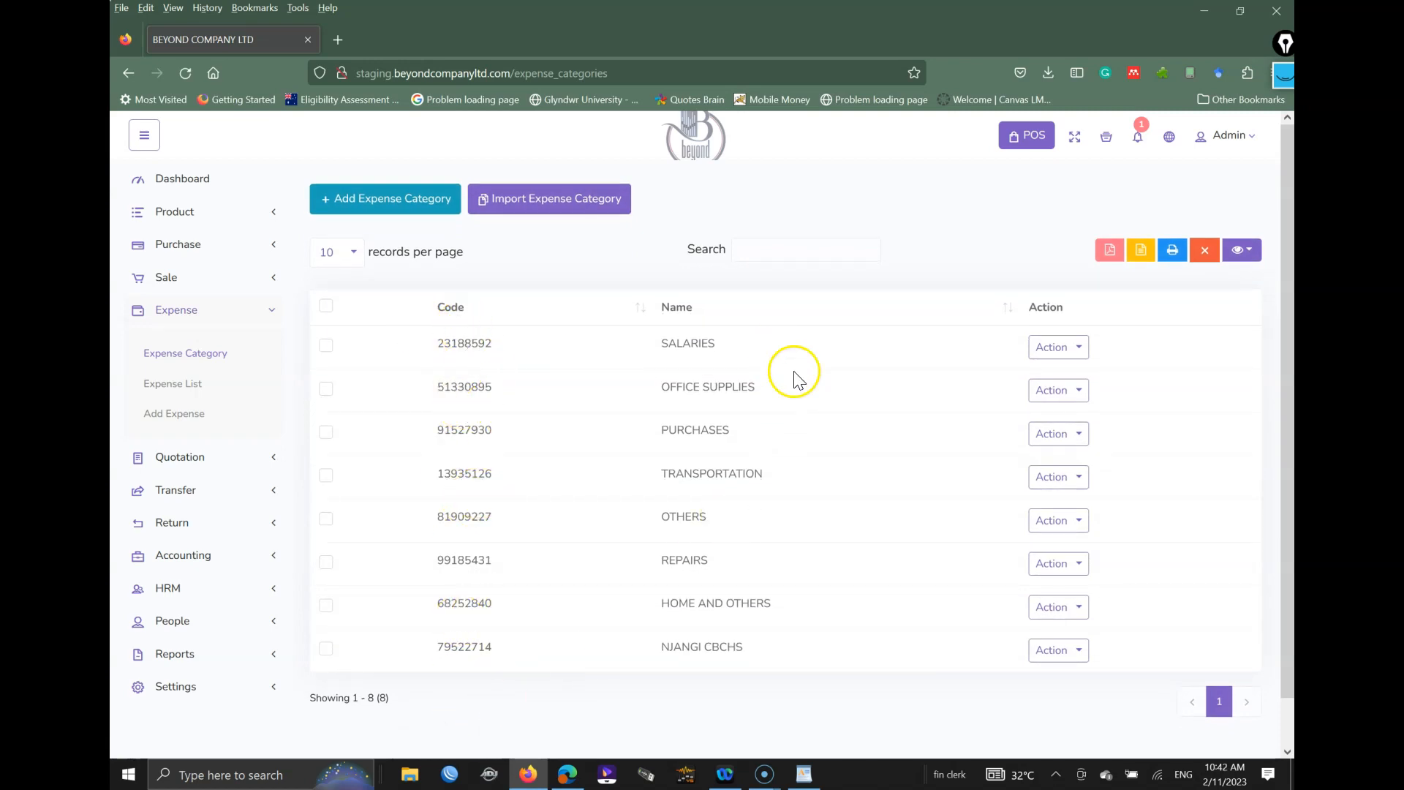
Step: Start a new expense with category SALARIES and warehouse BEYOND COMPANY LTD, then close unsaved
{"action": "left_click", "coordinate": [181, 414]}
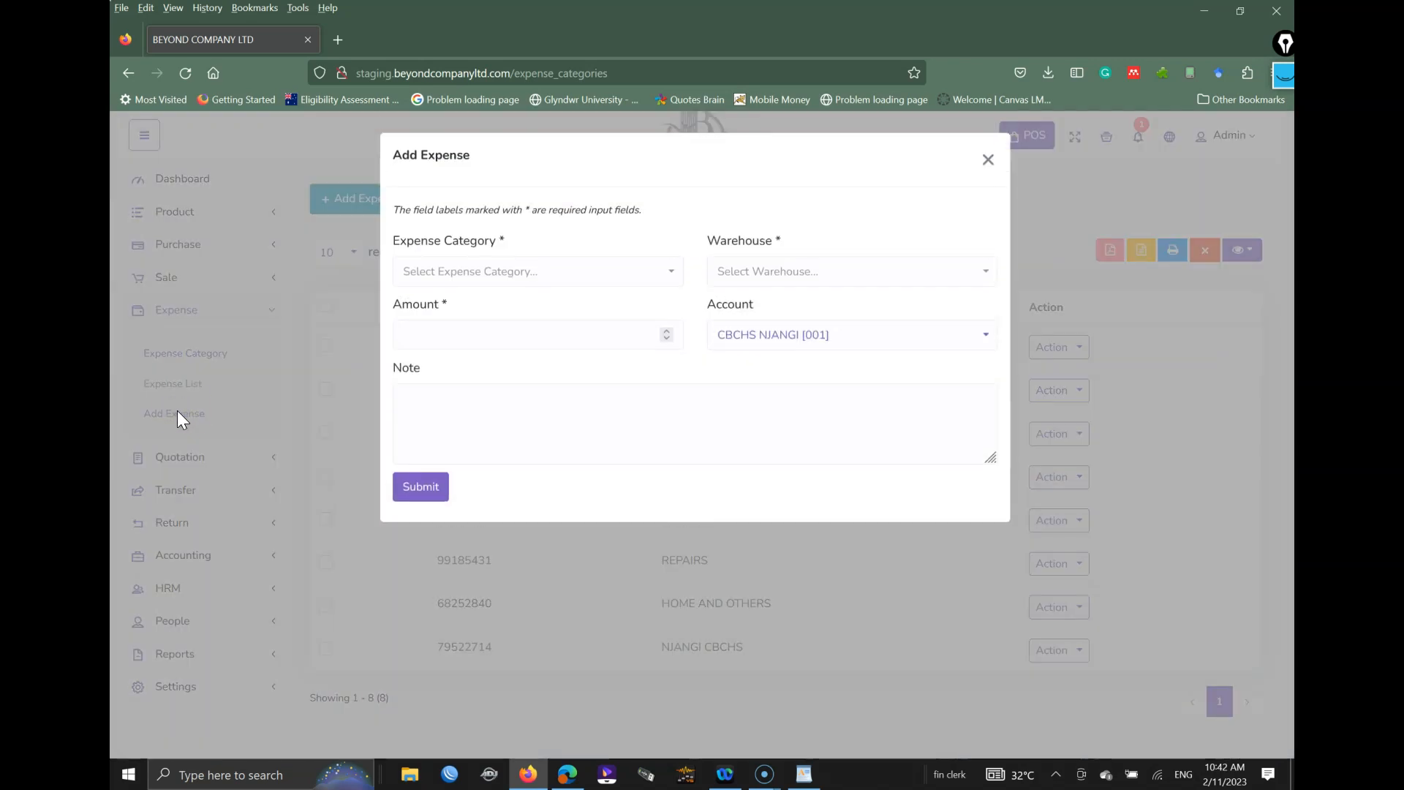
{"action": "left_click", "coordinate": [476, 279]}
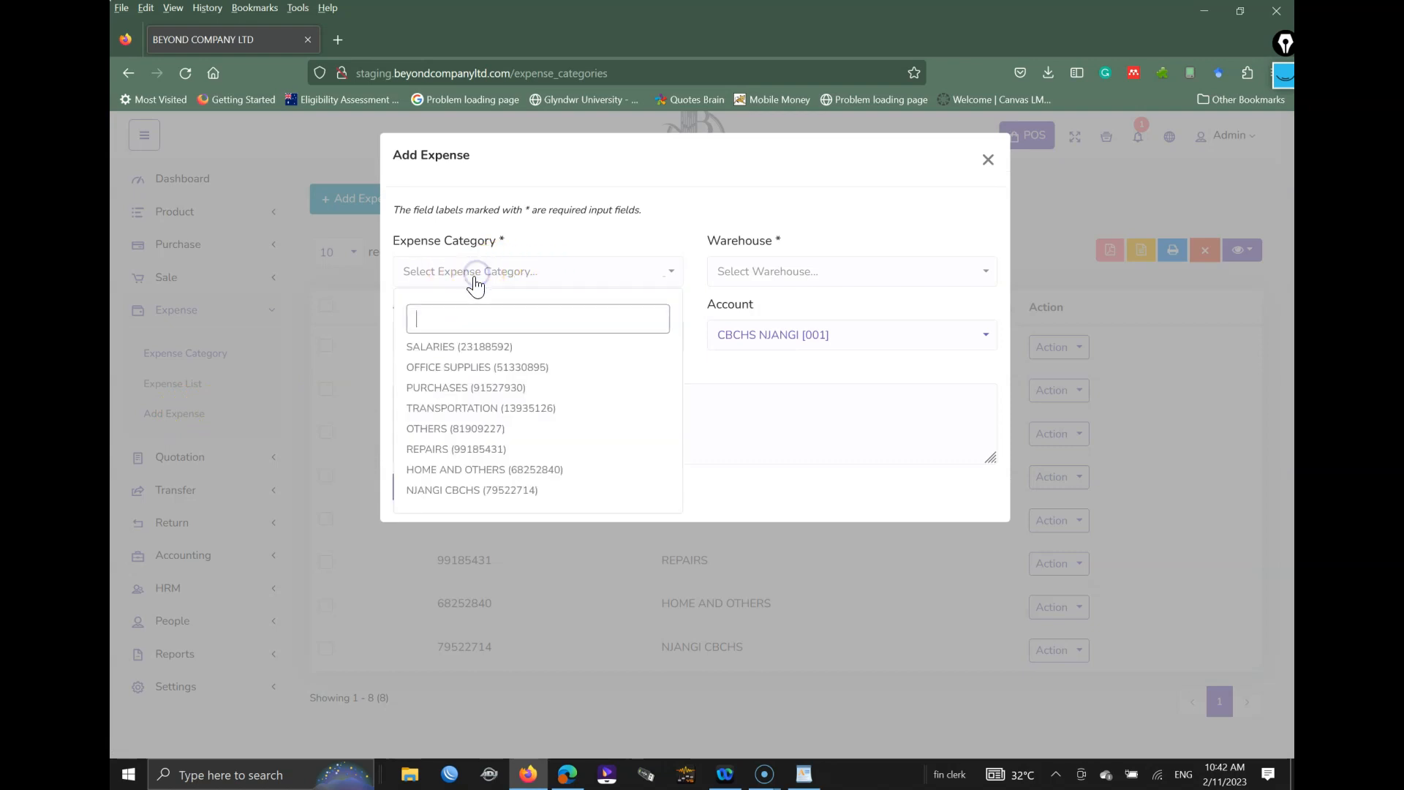
{"action": "left_click", "coordinate": [448, 349]}
{"action": "left_click", "coordinate": [761, 274]}
{"action": "left_click", "coordinate": [761, 351]}
{"action": "left_click", "coordinate": [504, 334]}
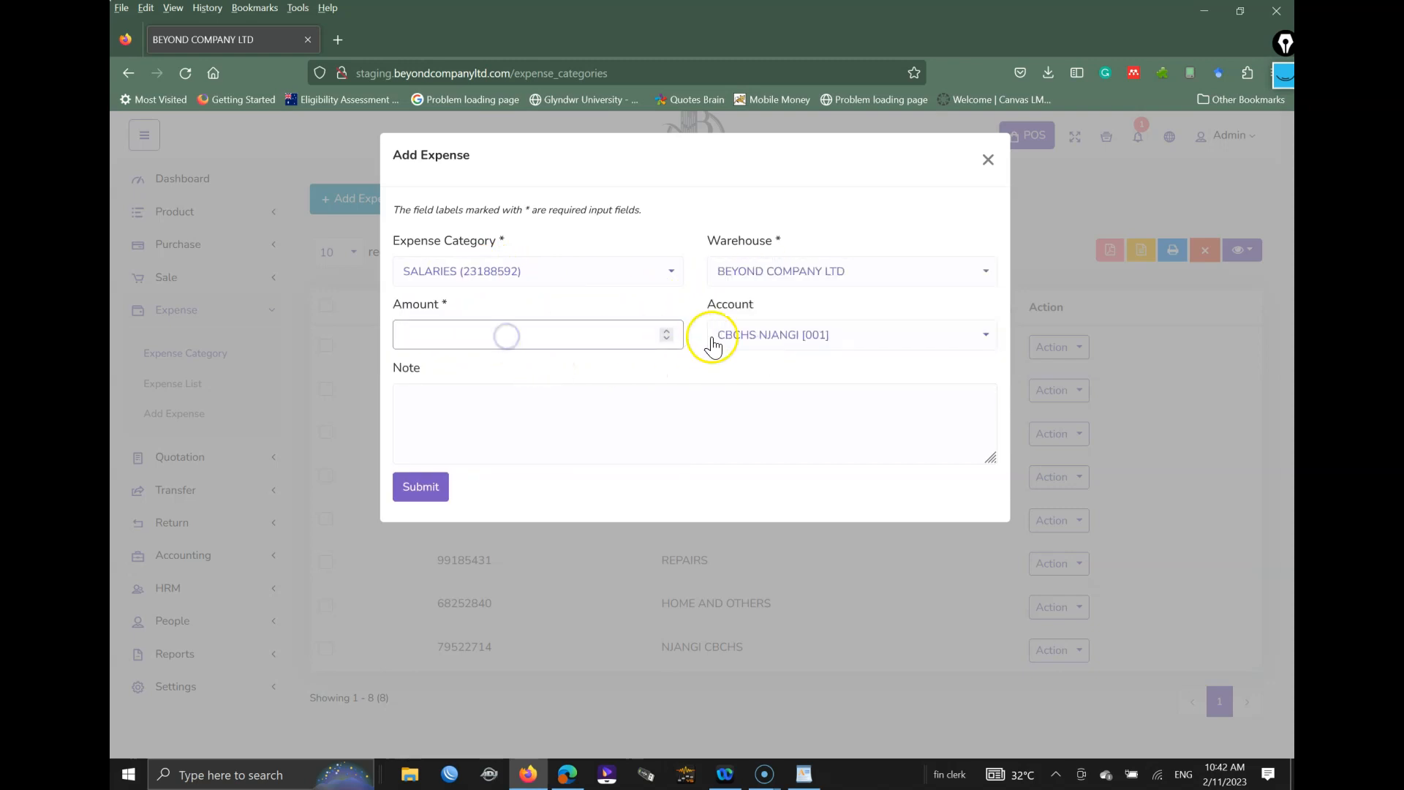
{"action": "left_click", "coordinate": [768, 338]}
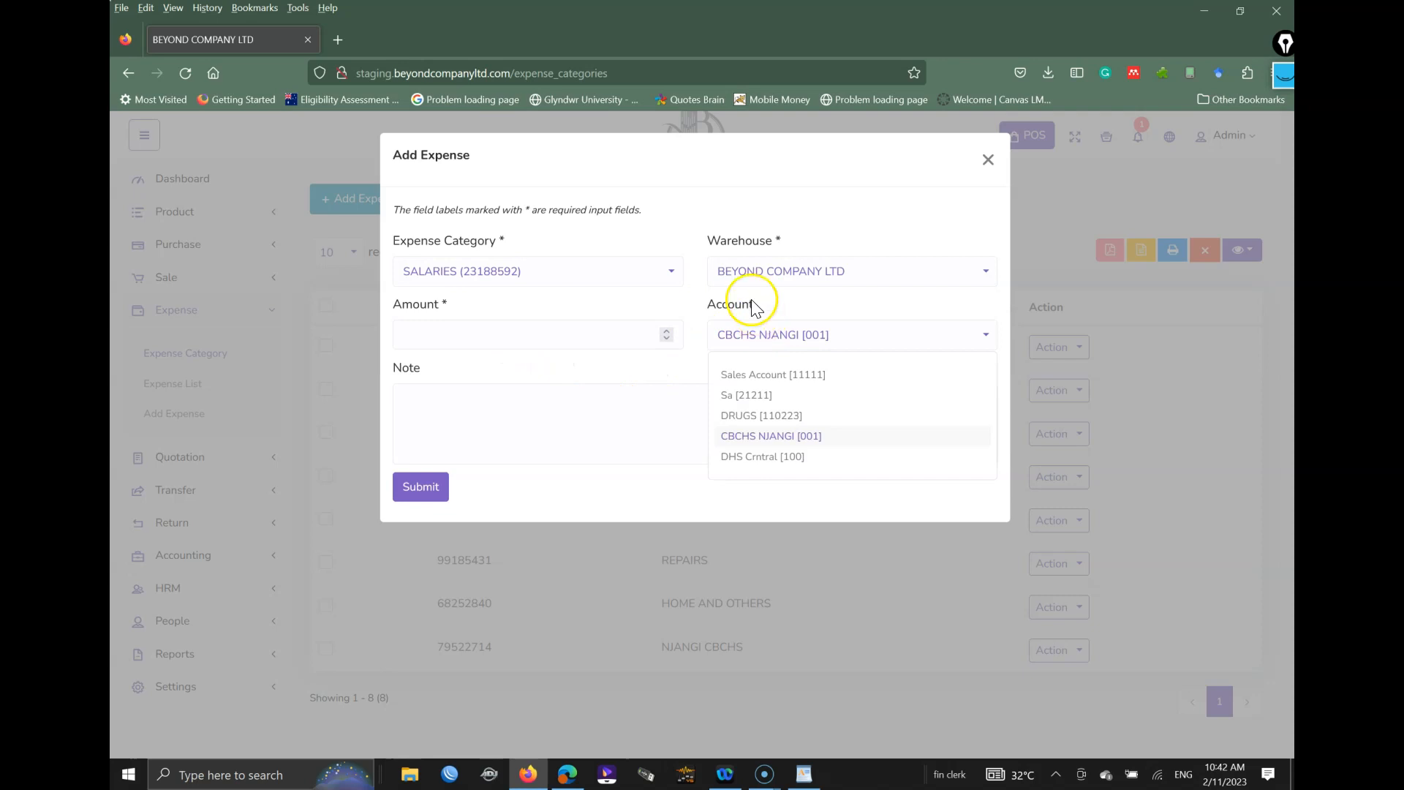
{"action": "left_click", "coordinate": [686, 303]}
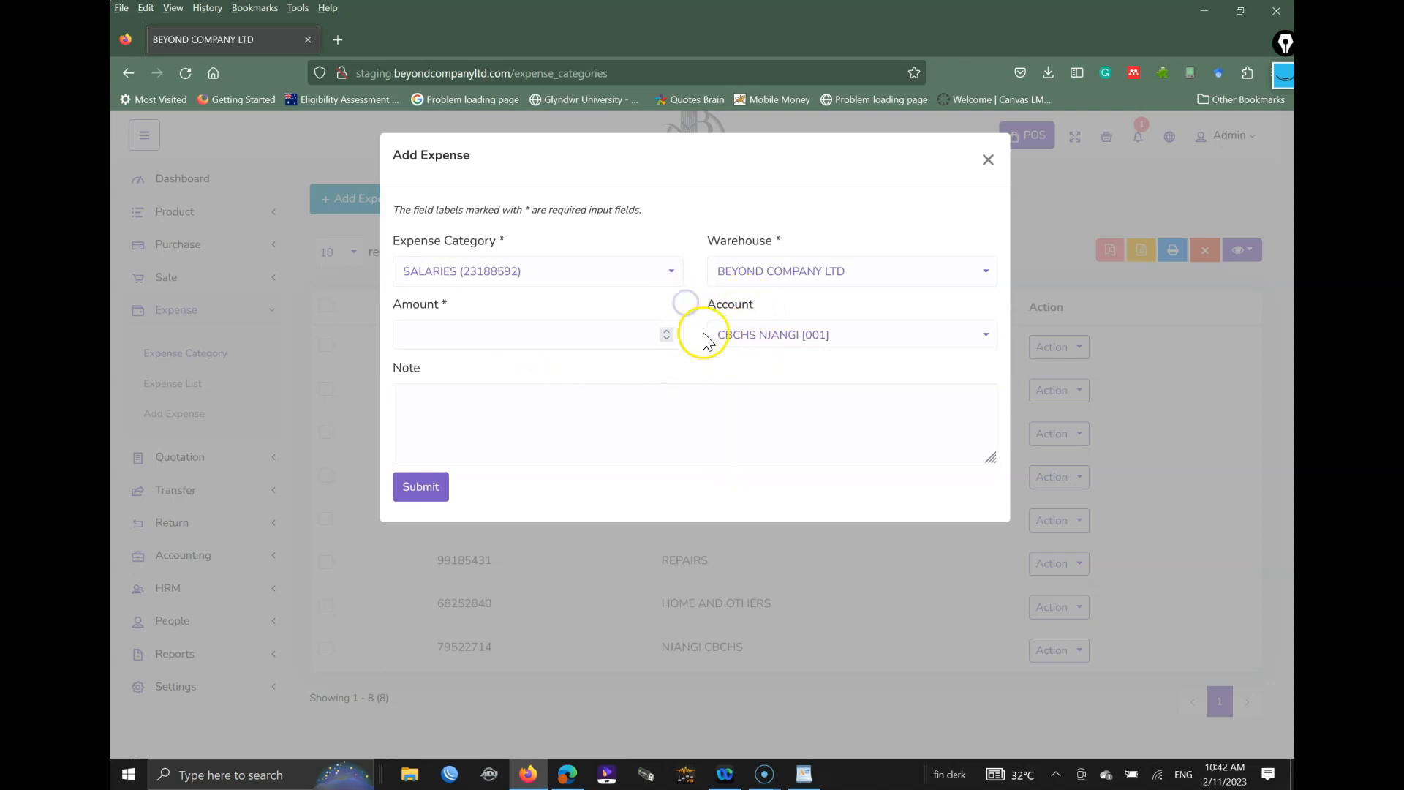
{"action": "left_click", "coordinate": [613, 415]}
{"action": "left_click", "coordinate": [988, 160]}
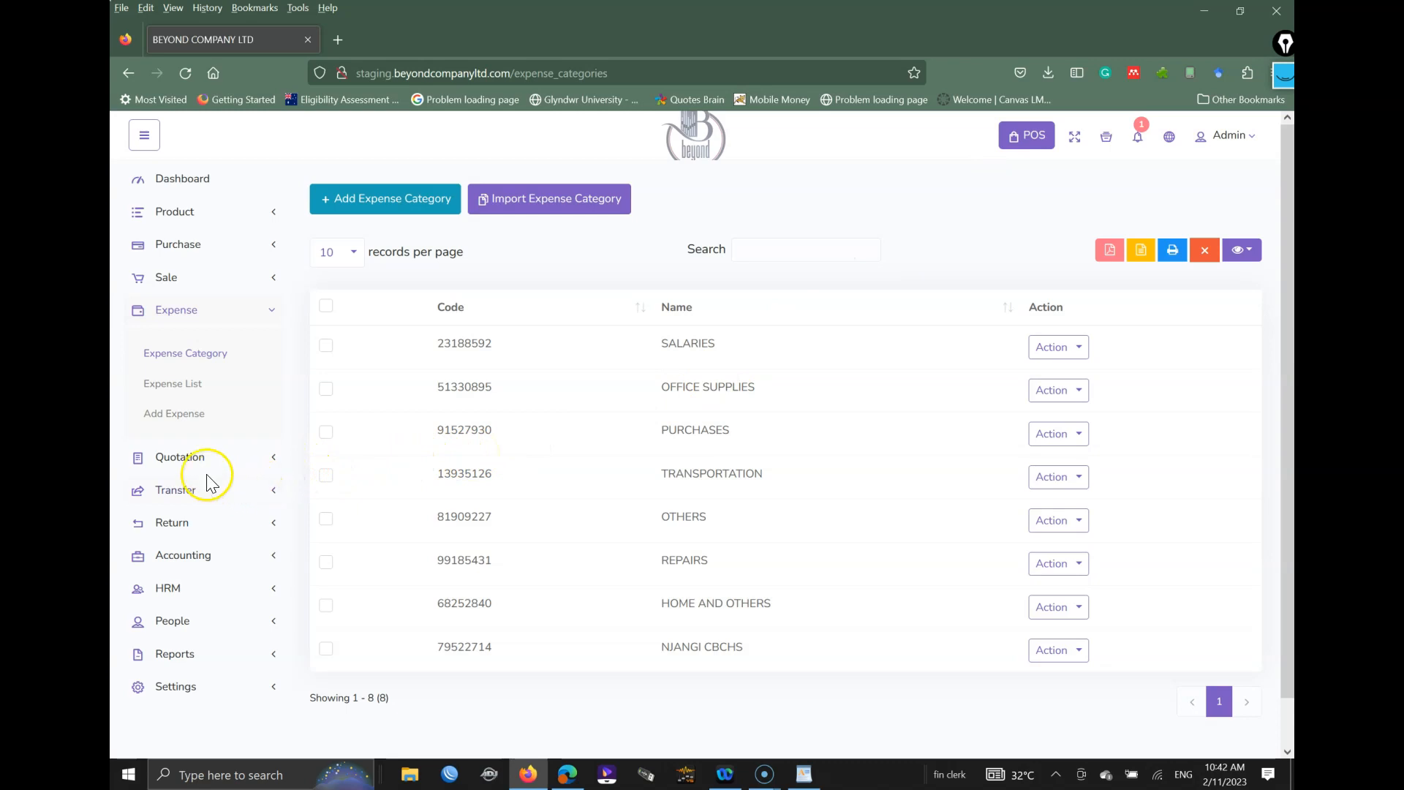
Step: Start a stock transfer from BEYOND COMPANY LTD to the TEST warehouse
{"action": "left_click", "coordinate": [194, 501]}
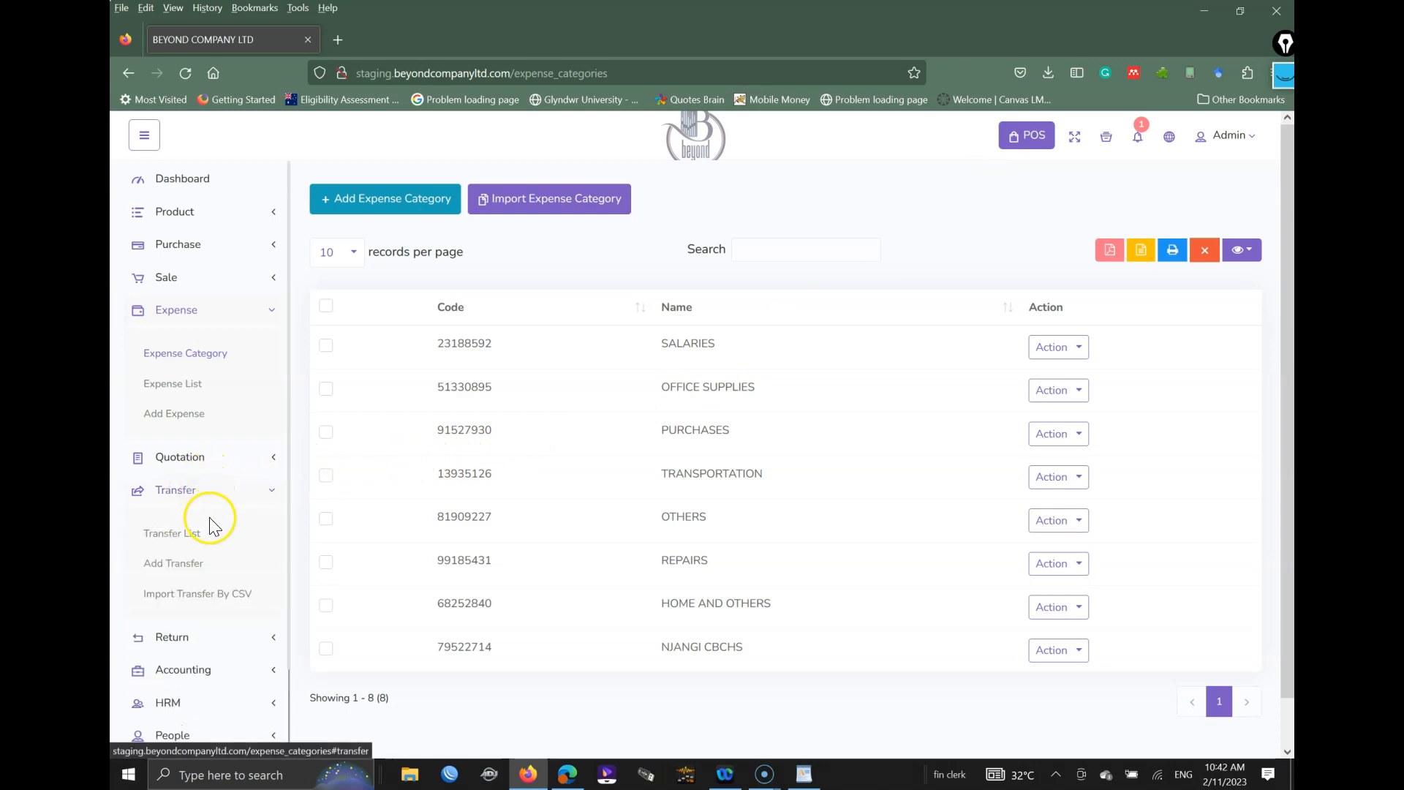
{"action": "left_click", "coordinate": [183, 565]}
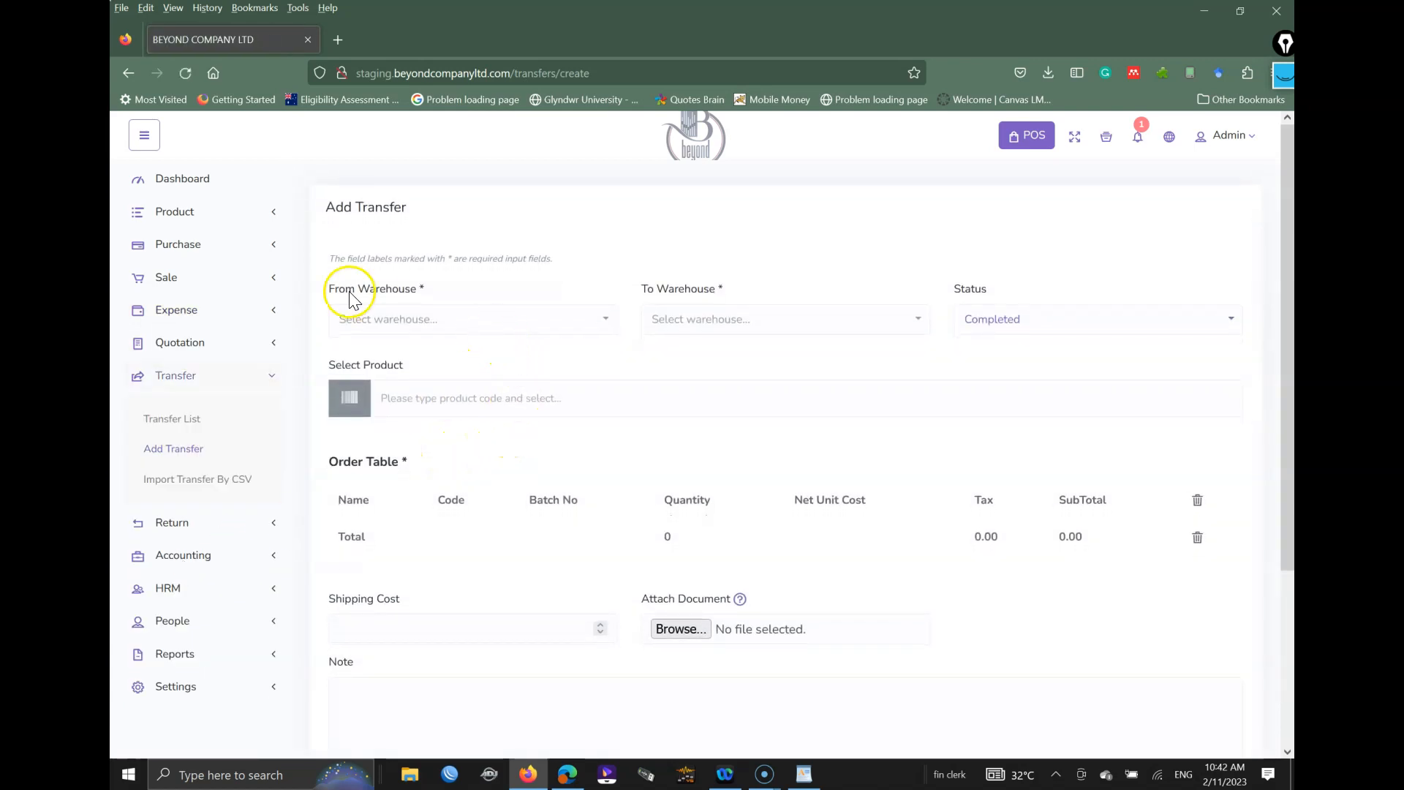
{"action": "left_click", "coordinate": [415, 318]}
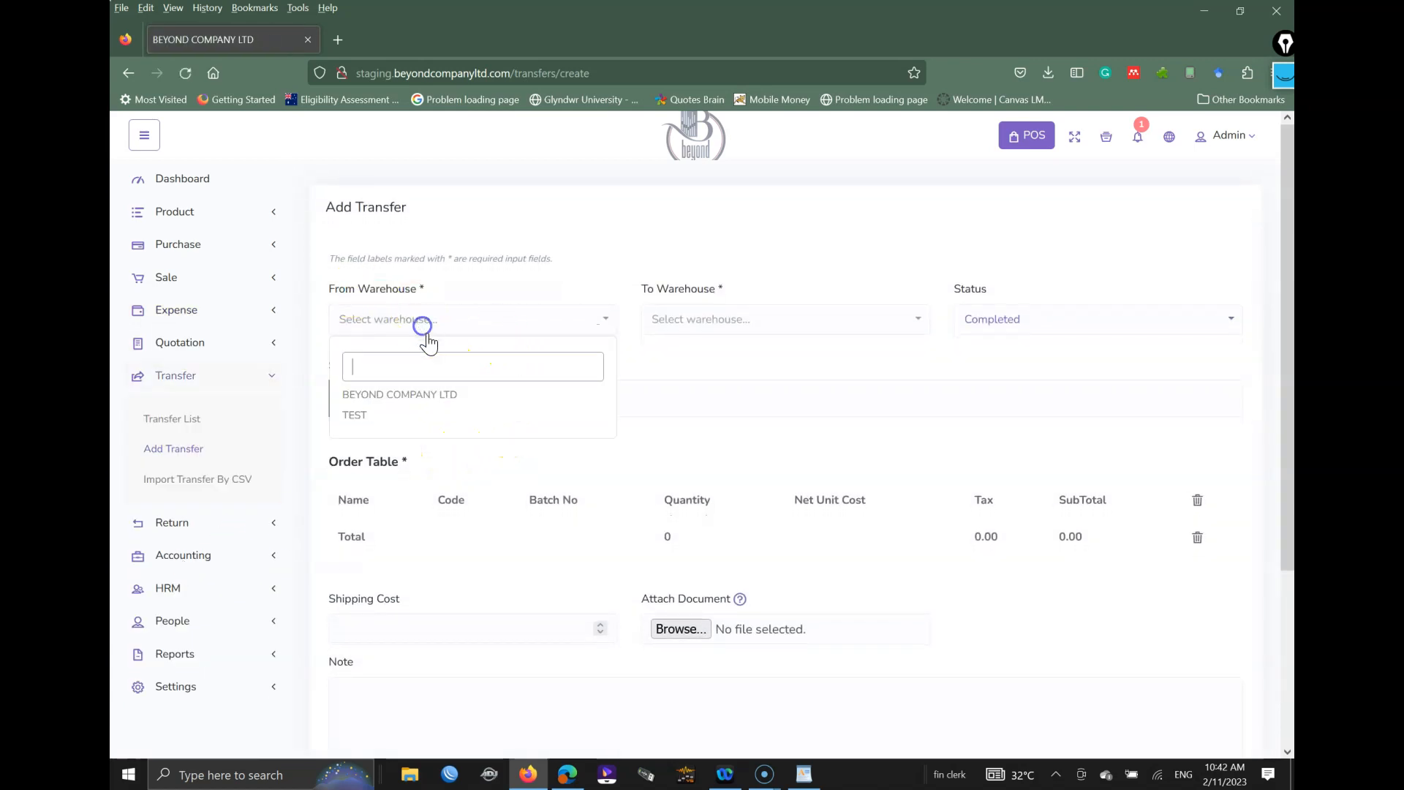
{"action": "left_click", "coordinate": [388, 393]}
{"action": "left_click", "coordinate": [681, 322]}
{"action": "left_click", "coordinate": [667, 415]}
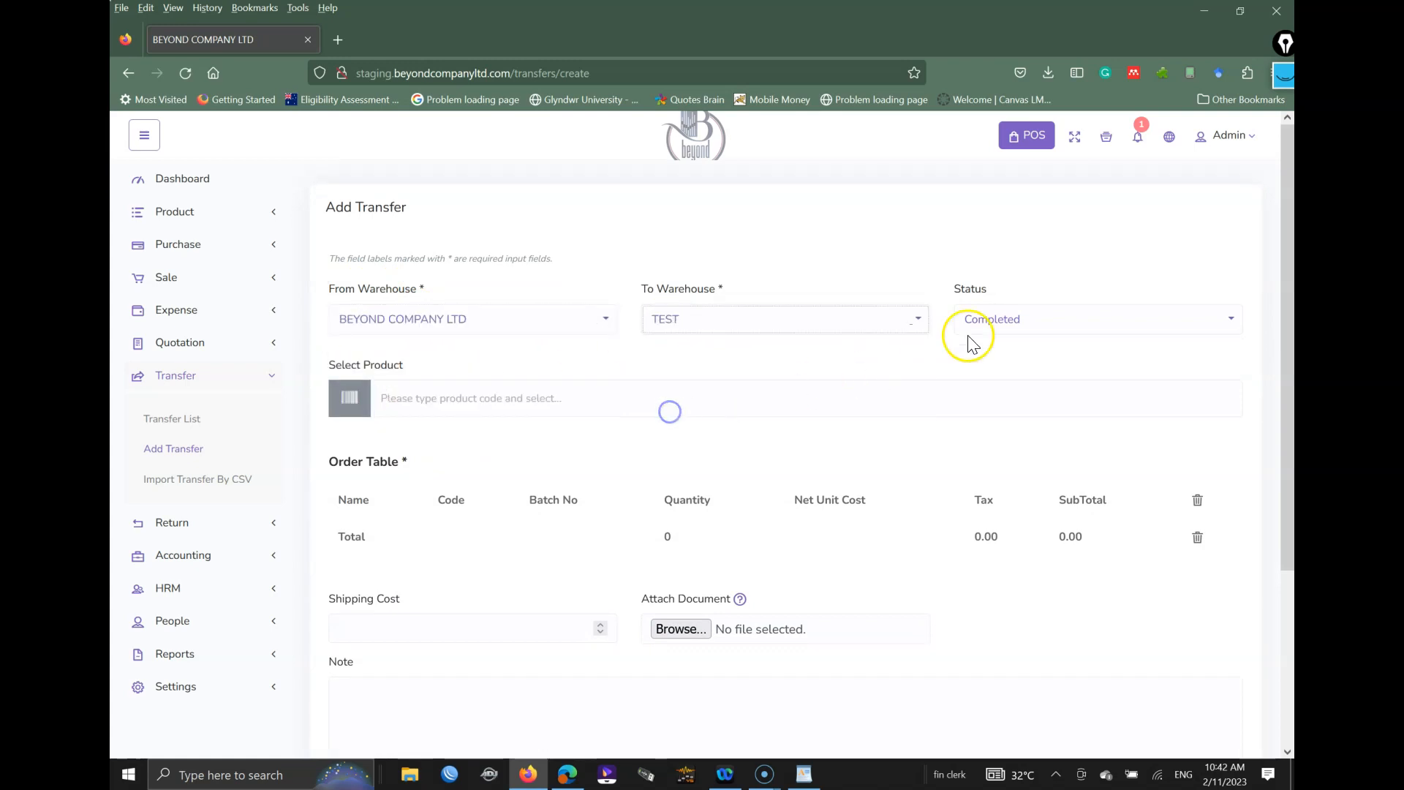
{"action": "left_click", "coordinate": [548, 398]}
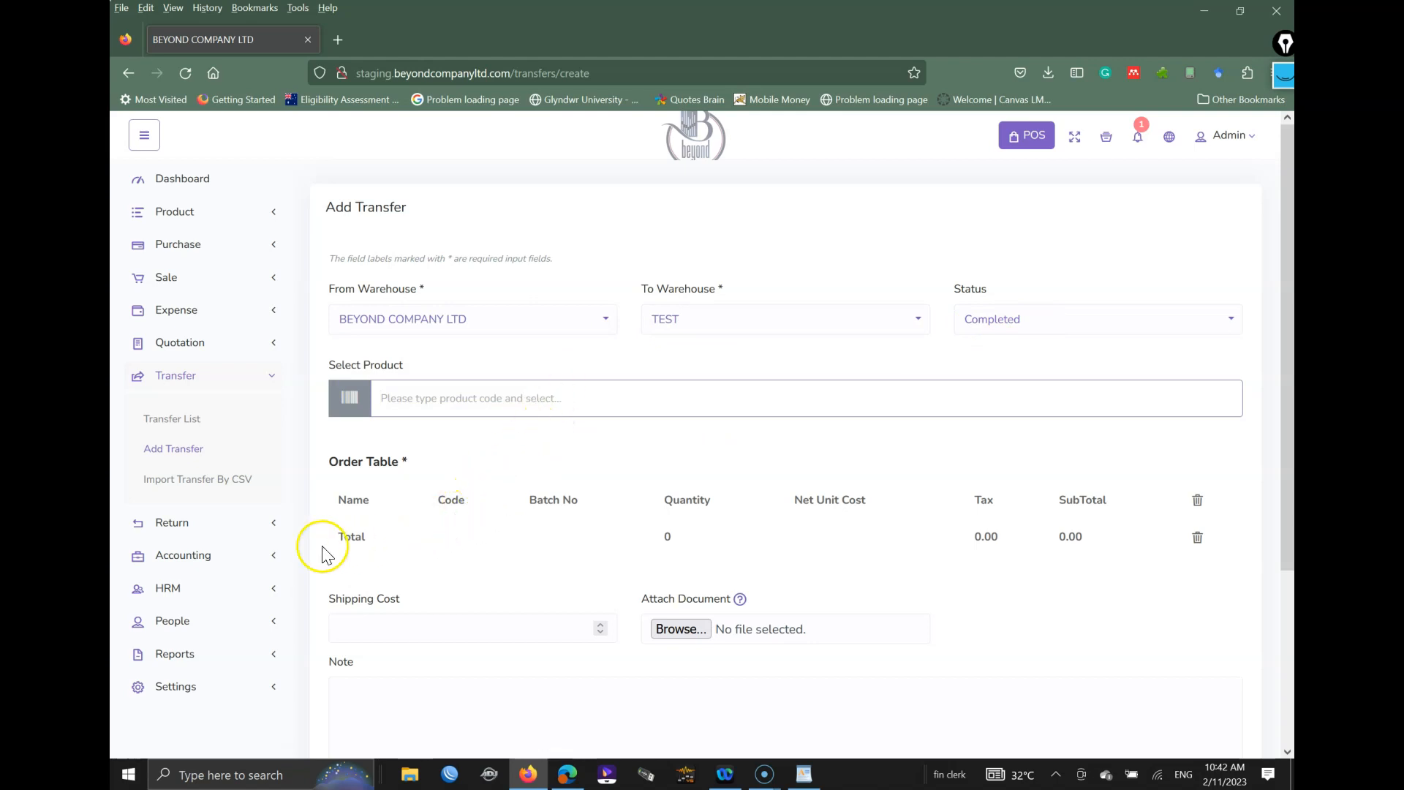
Step: Open the sale returns list from the Return menu
{"action": "left_click", "coordinate": [271, 377]}
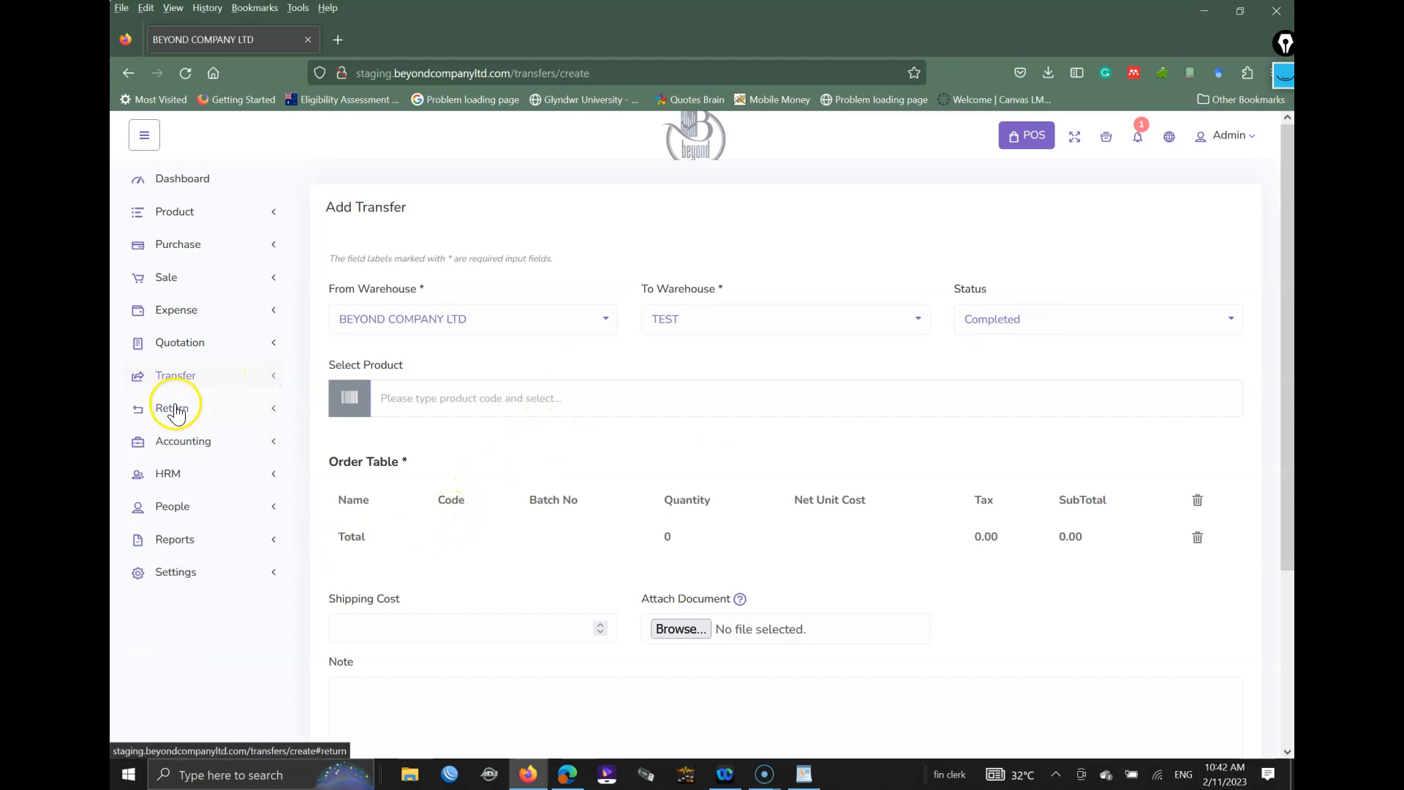
{"action": "left_click", "coordinate": [177, 408]}
{"action": "left_click", "coordinate": [157, 452]}
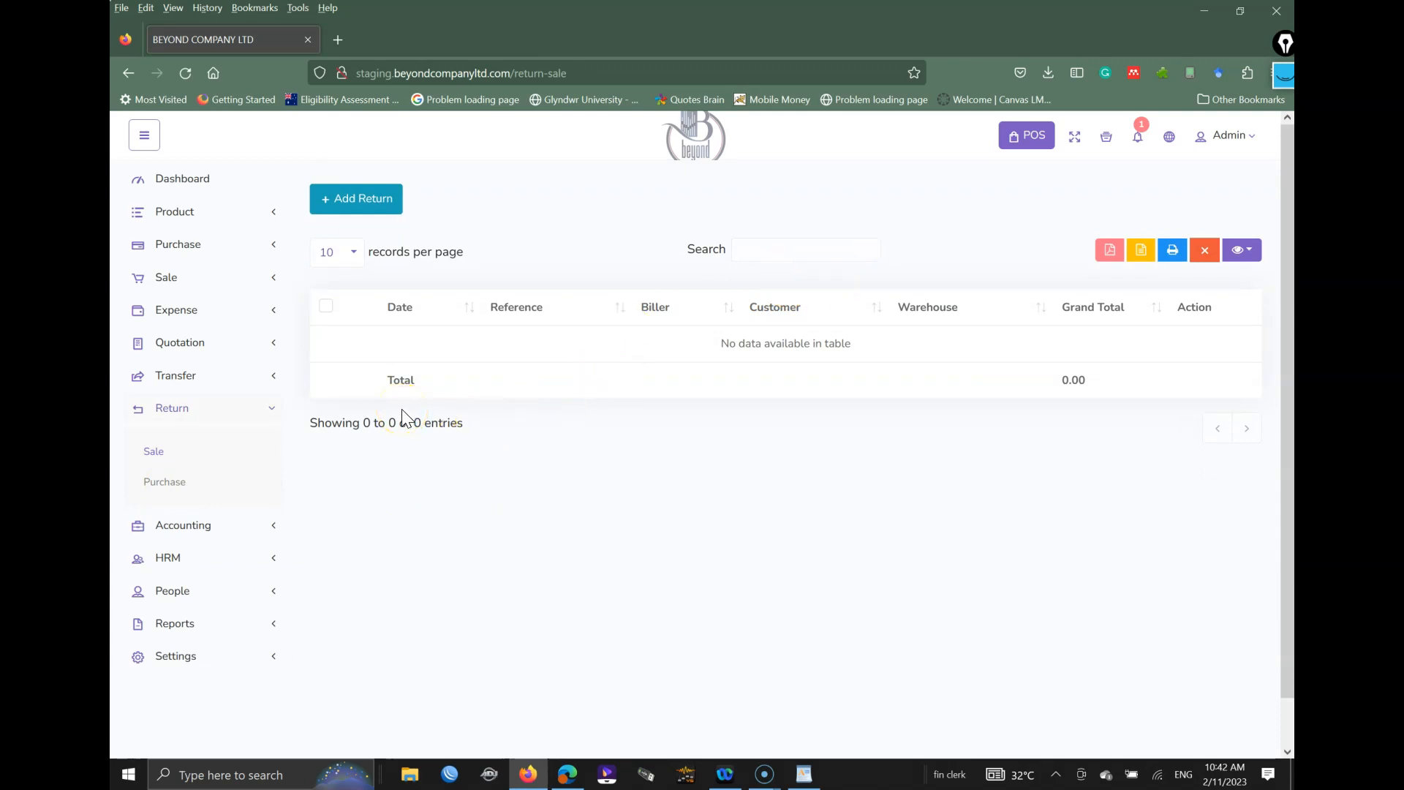
Step: Start a blank sale return, select its product search, and expand the Accounting menu
{"action": "left_click", "coordinate": [352, 211]}
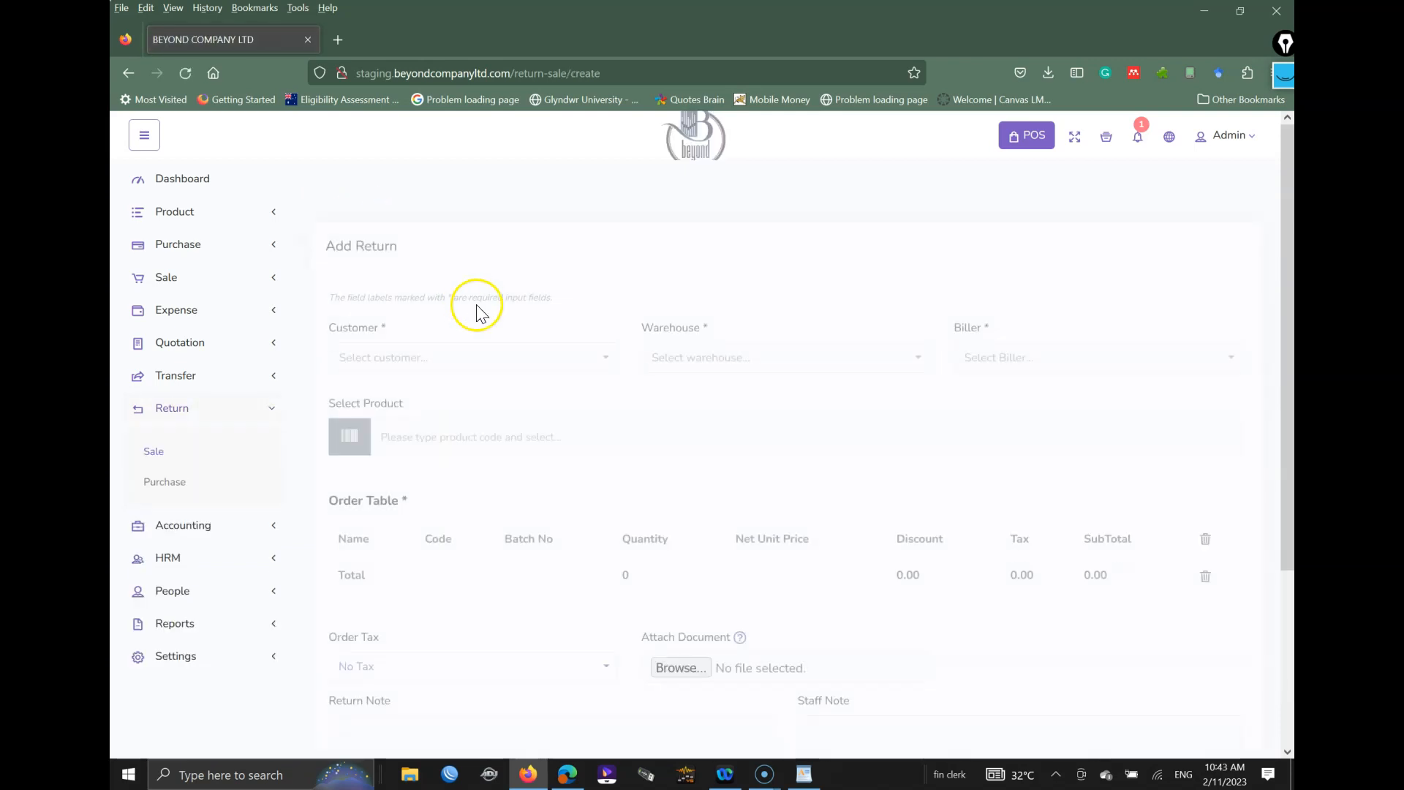
{"action": "left_click", "coordinate": [492, 399]}
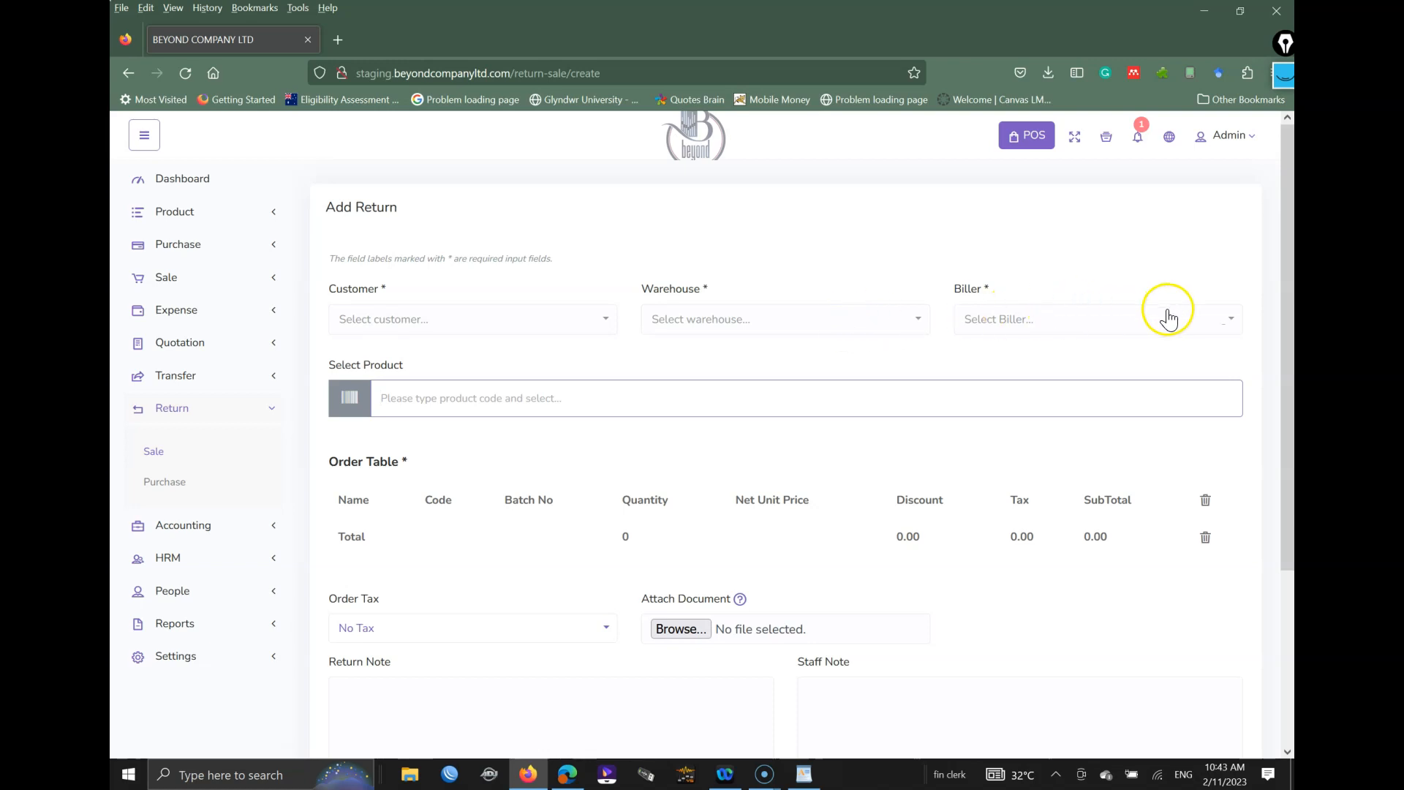
{"action": "left_click", "coordinate": [210, 527]}
{"action": "scroll", "coordinate": [204, 521], "scroll_direction": "down", "scroll_amount": 2}
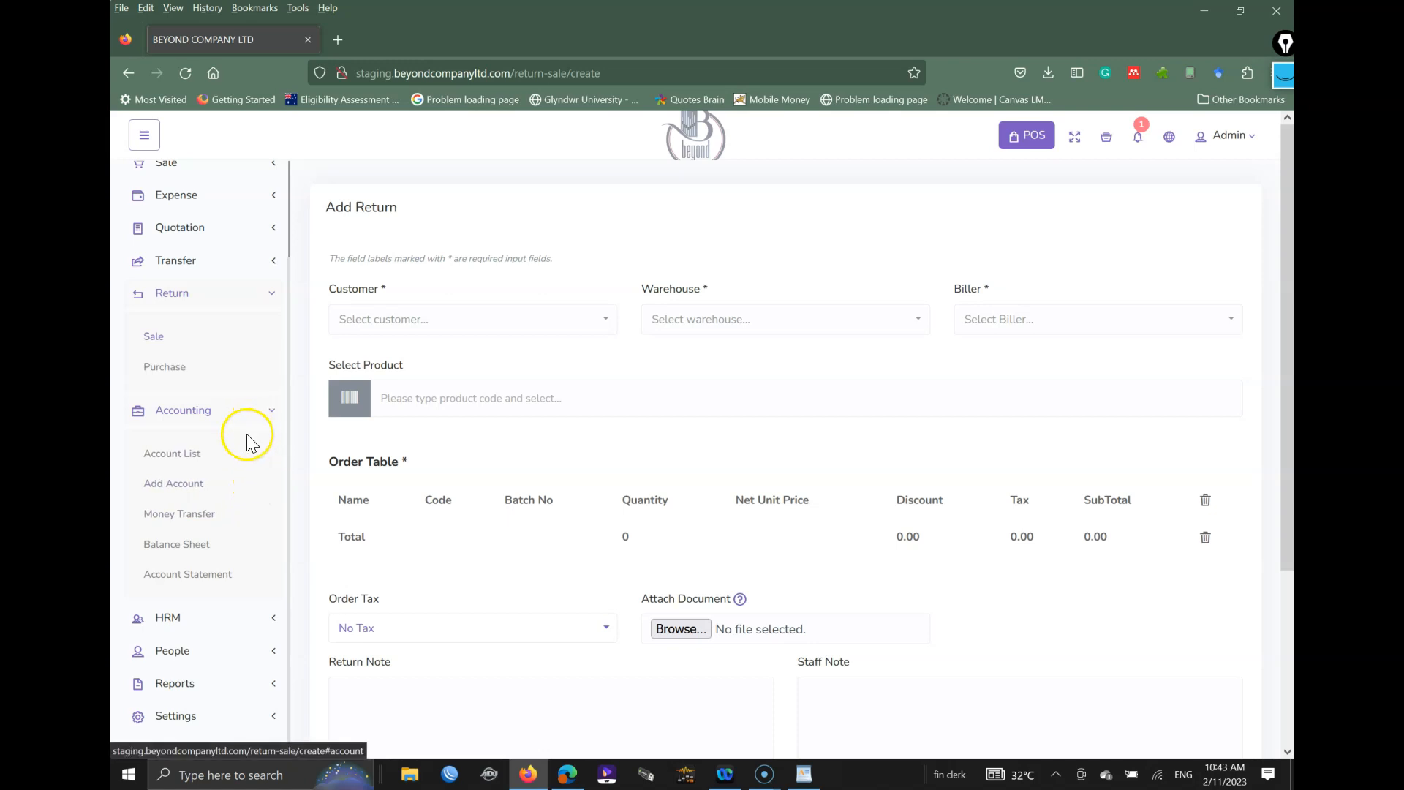
Step: Open the Add Account form, close it unsaved, and open the Money Transfer list
{"action": "left_click", "coordinate": [183, 486]}
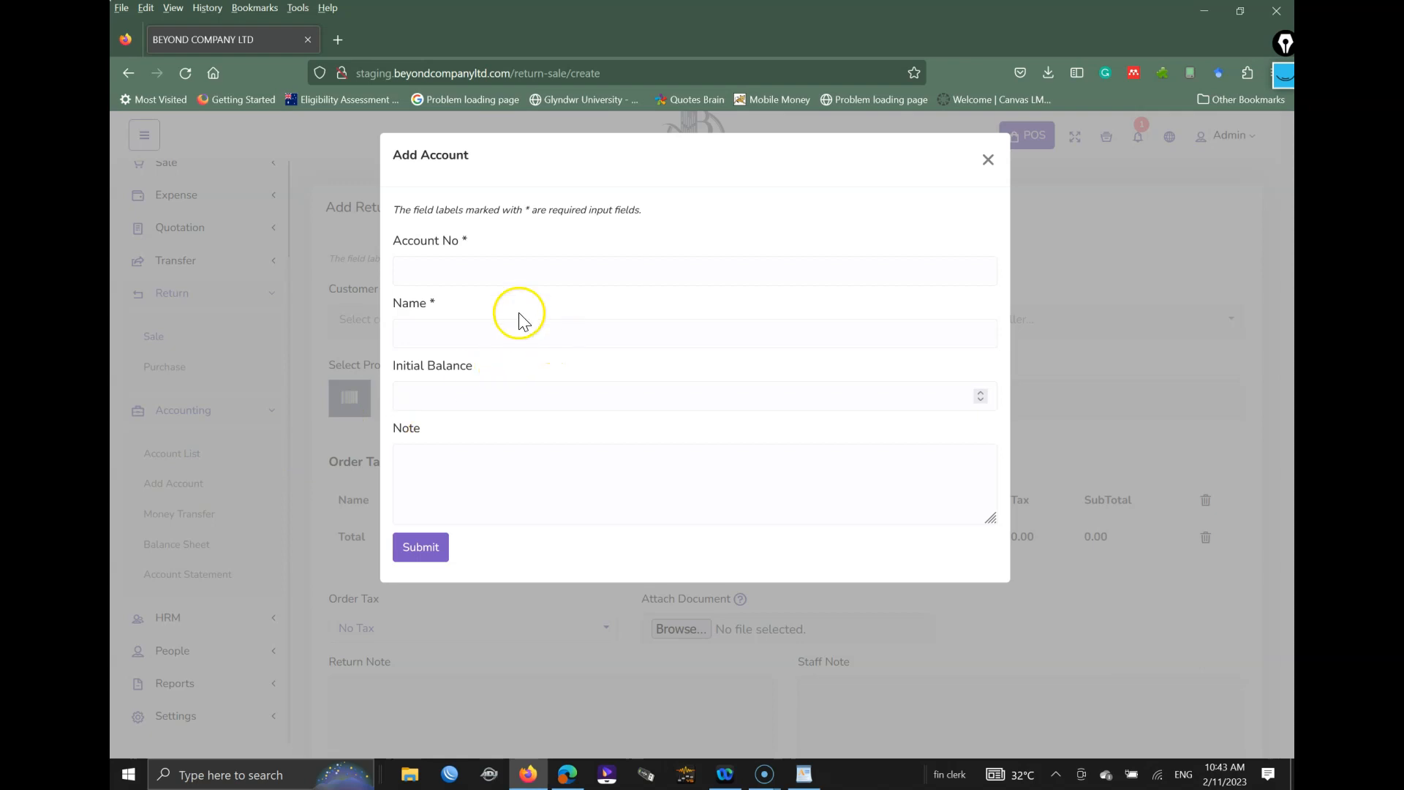
{"action": "left_click", "coordinate": [477, 267]}
{"action": "left_click", "coordinate": [449, 330]}
{"action": "left_click", "coordinate": [436, 389]}
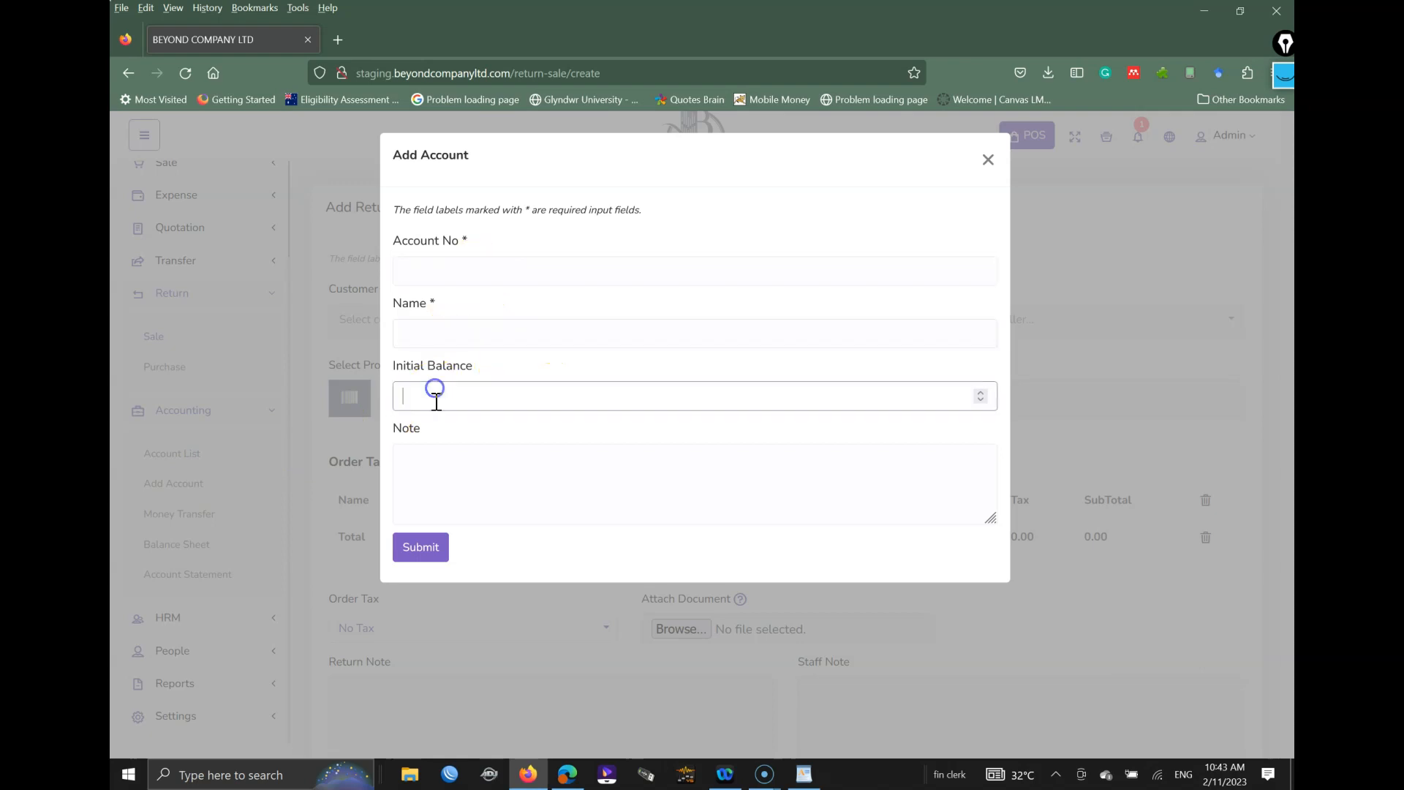
{"action": "left_click", "coordinate": [442, 468]}
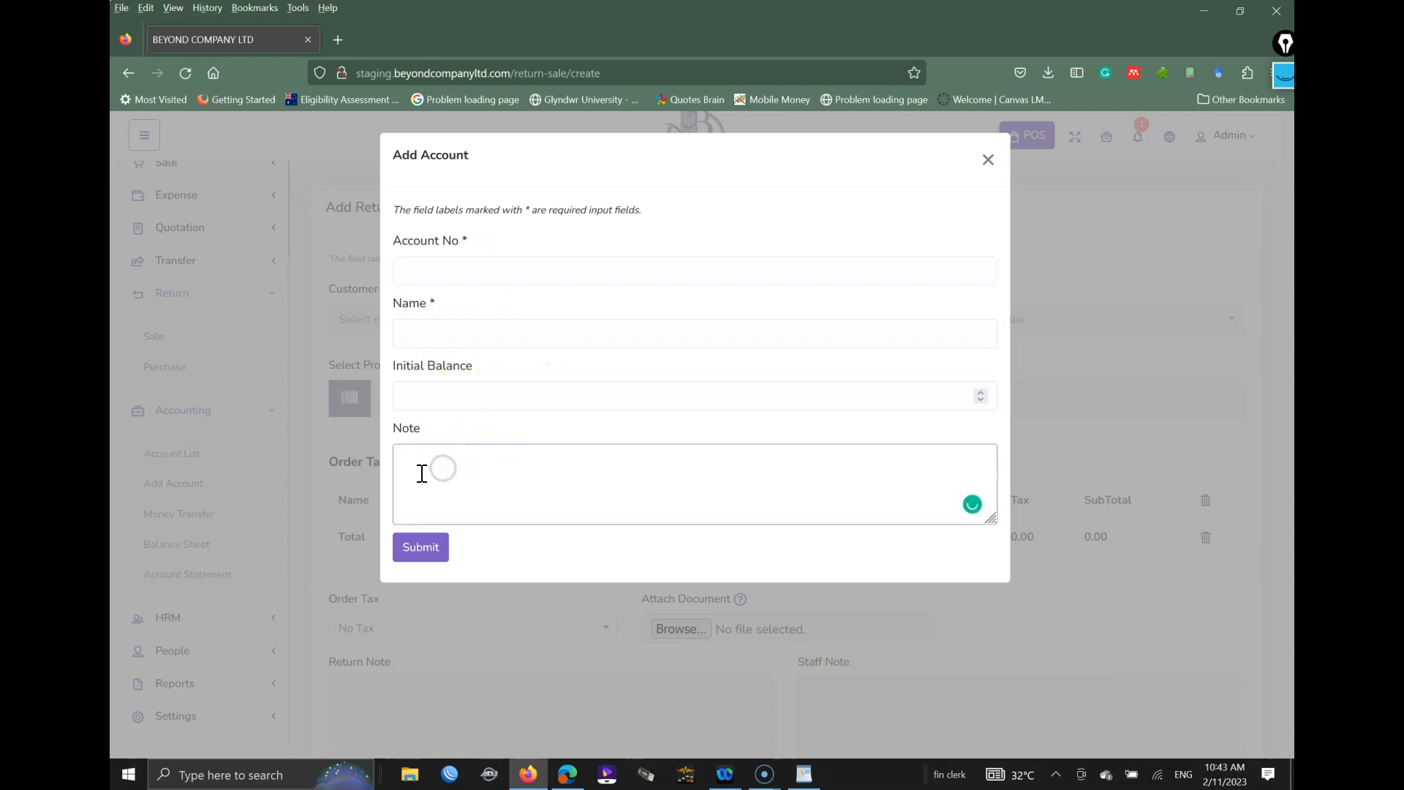
{"action": "left_click", "coordinate": [988, 160]}
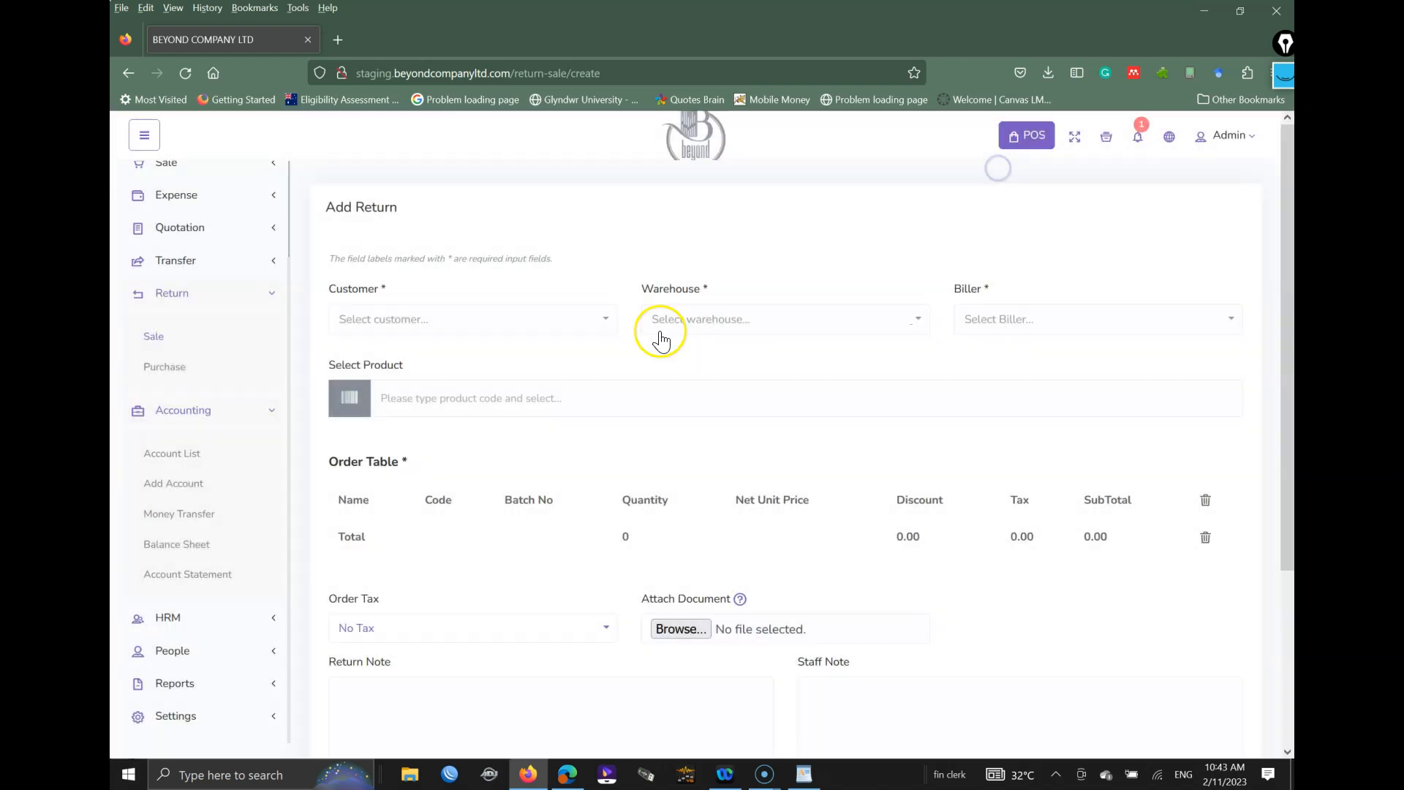
{"action": "left_click", "coordinate": [181, 519]}
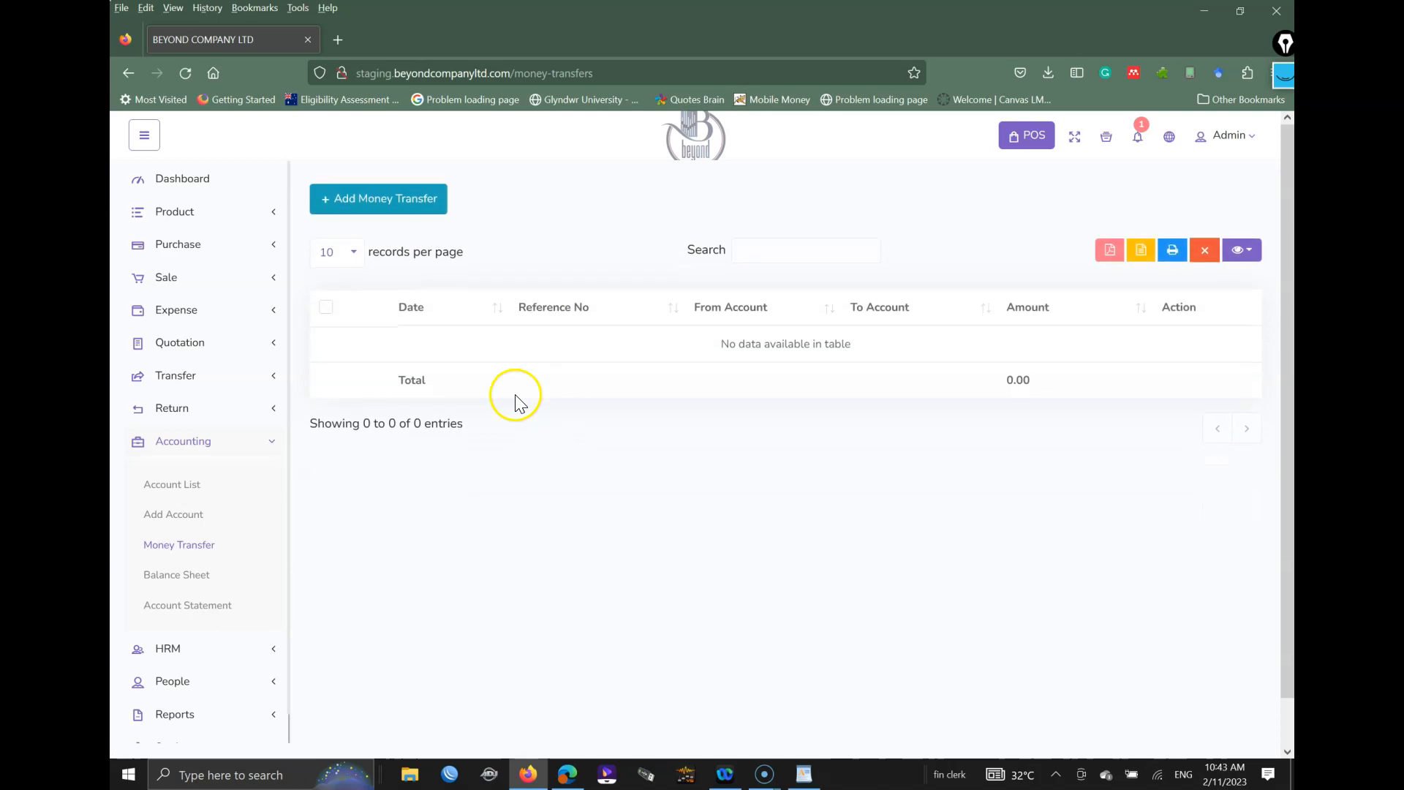
Step: Start a money transfer from Sa [21211] to Sales Account [11111]
{"action": "left_click", "coordinate": [376, 200]}
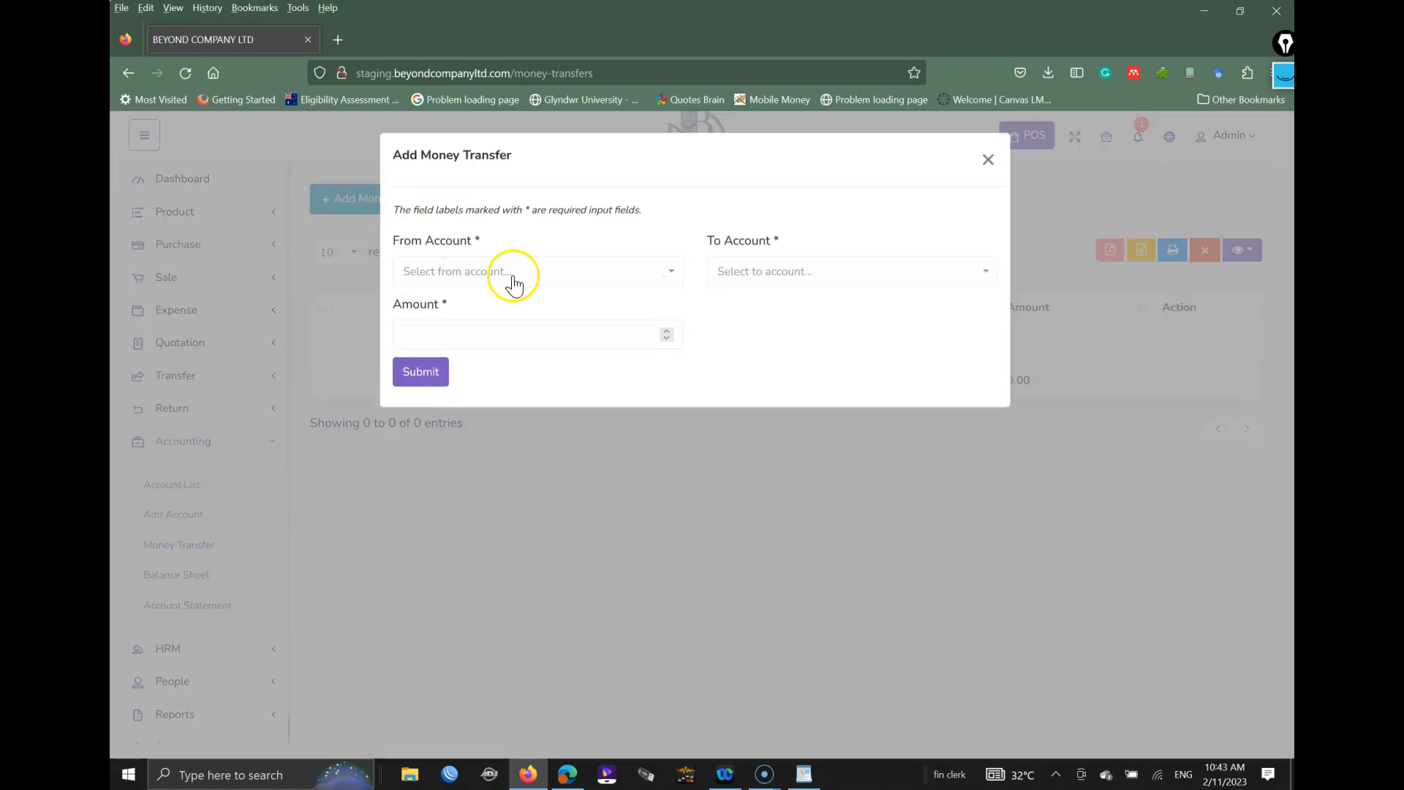
{"action": "left_click", "coordinate": [518, 275]}
{"action": "left_click", "coordinate": [431, 363]}
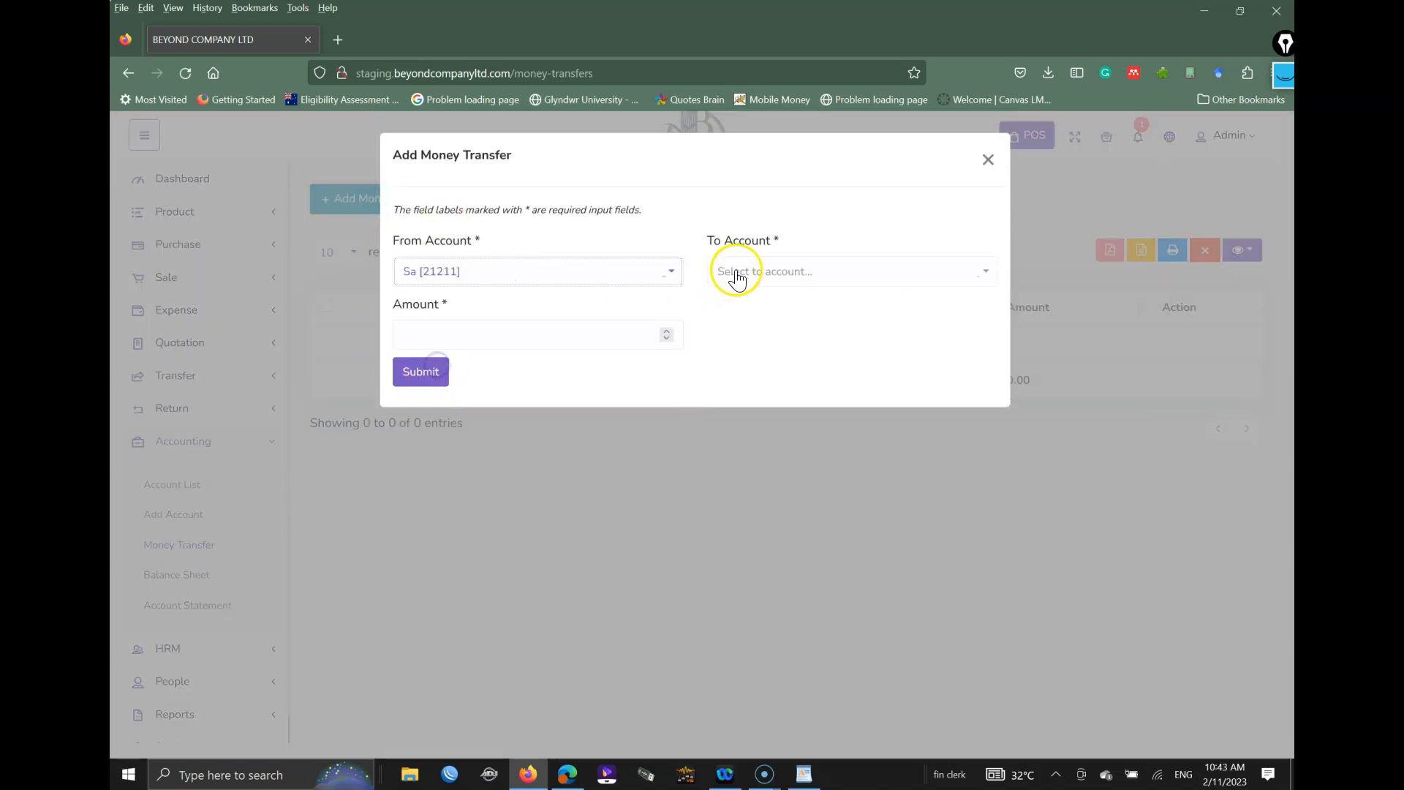
{"action": "left_click", "coordinate": [737, 279]}
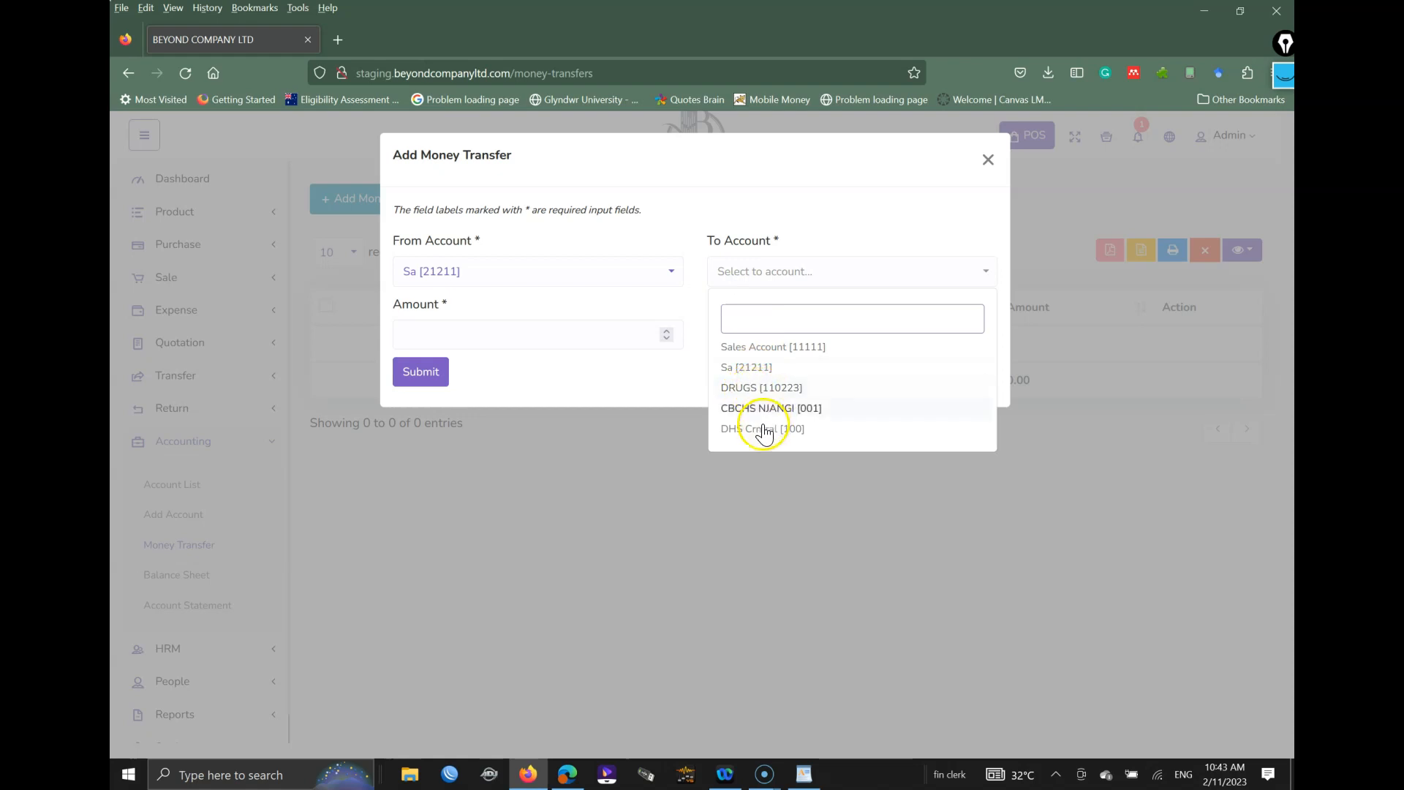
{"action": "left_click", "coordinate": [769, 348]}
Step: Discard the draft transfer without submitting and open the Account Statement form
{"action": "left_click", "coordinate": [455, 325]}
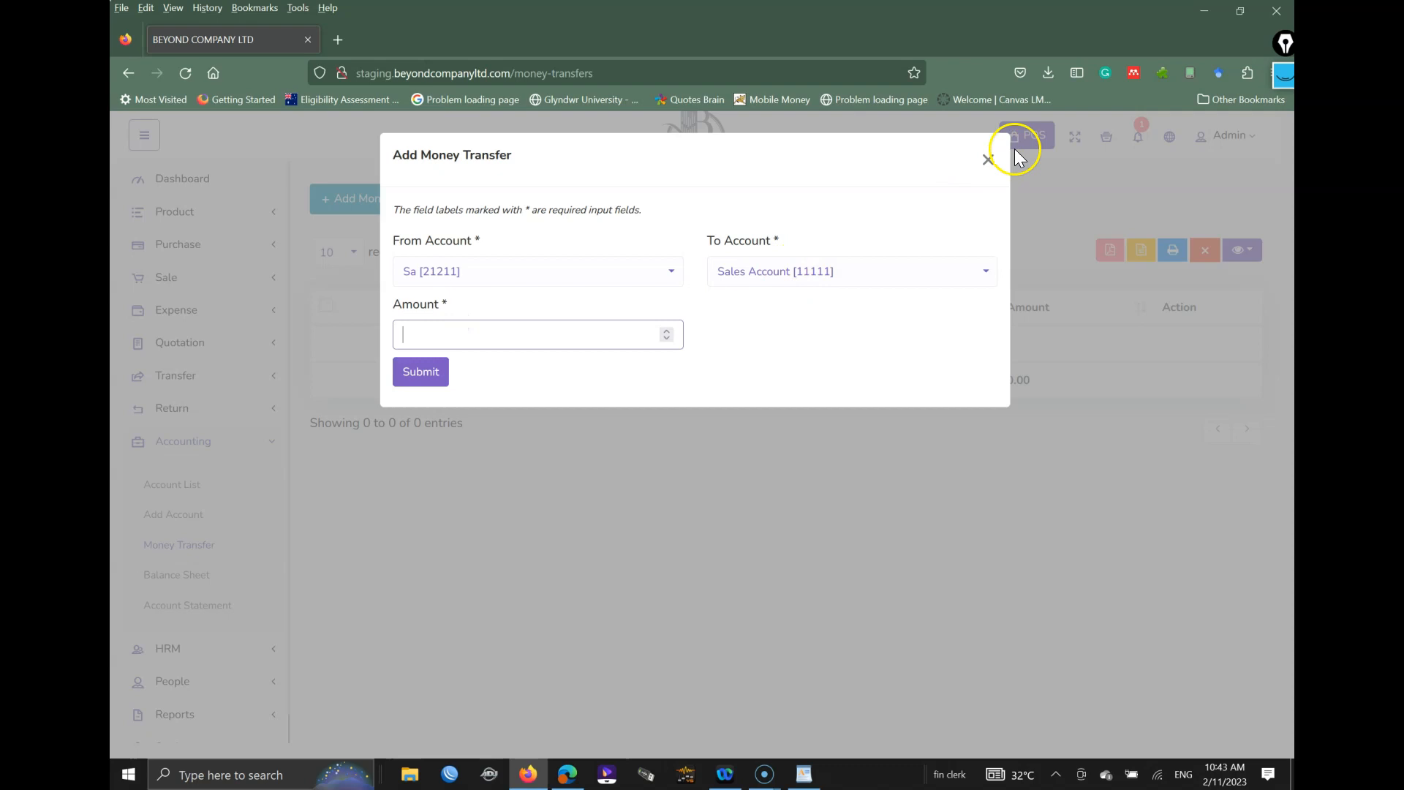
{"action": "left_click", "coordinate": [986, 161]}
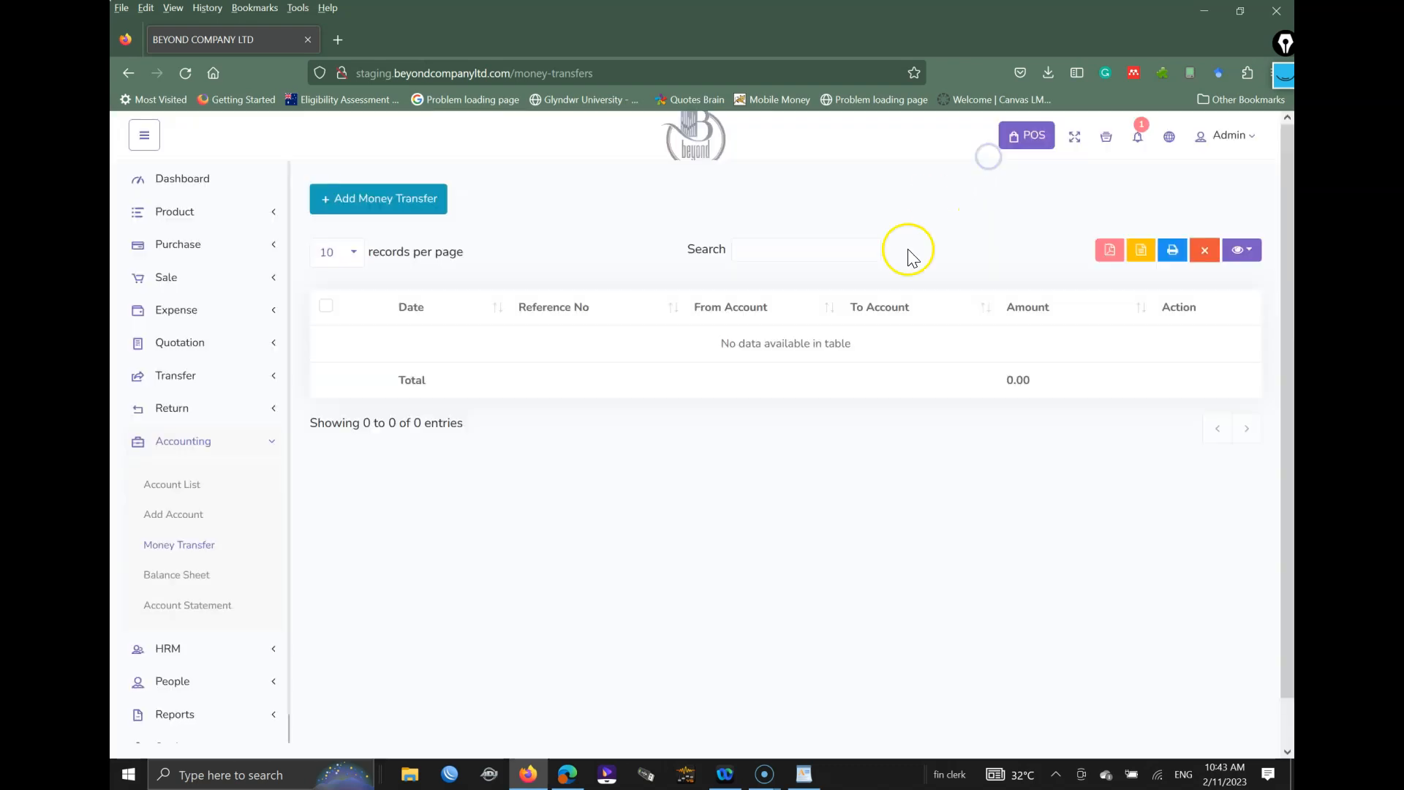
{"action": "left_click", "coordinate": [183, 619]}
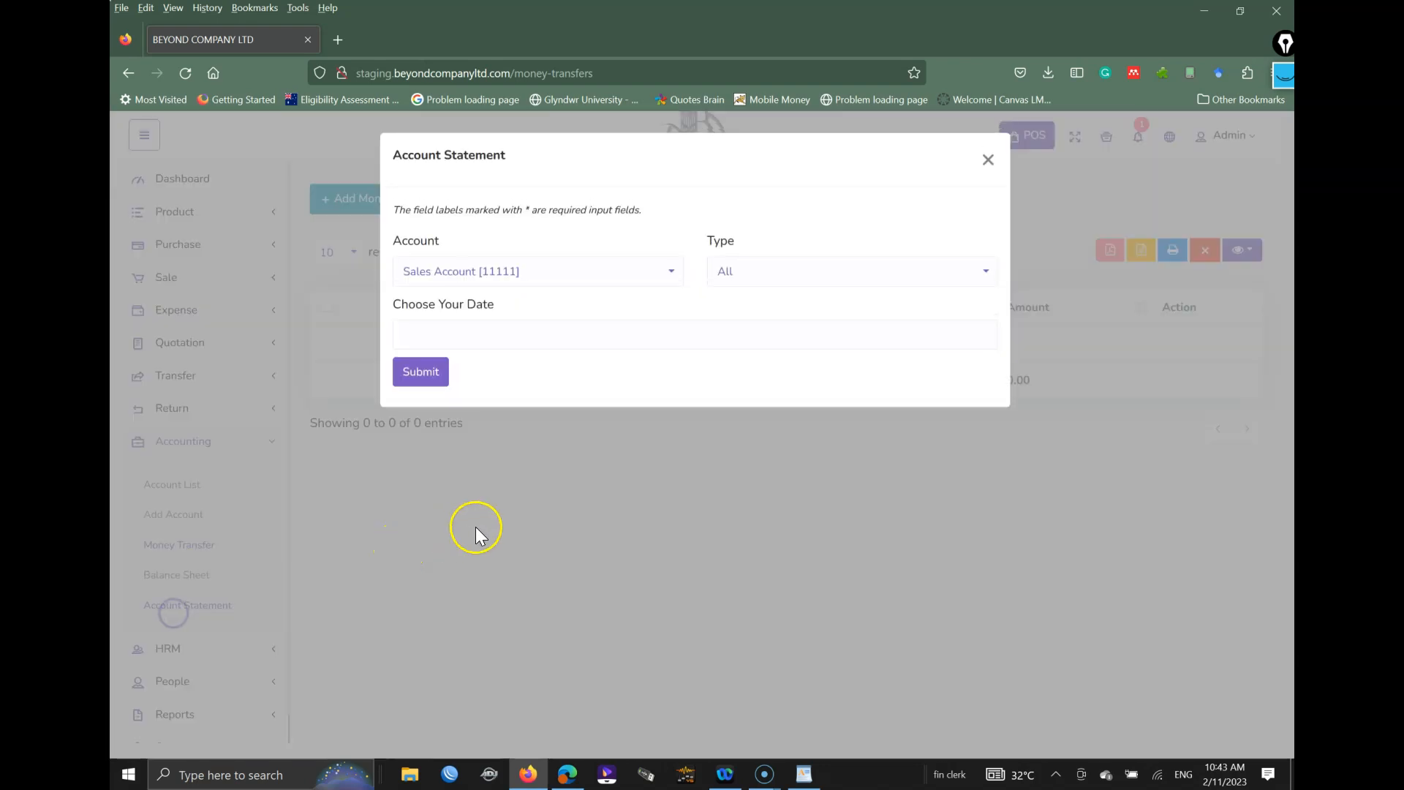
Step: Generate the Sales Account [11111] statement, type All, for the last 30 days (2023-01-13 to 2023-02-11)
{"action": "left_click", "coordinate": [432, 272]}
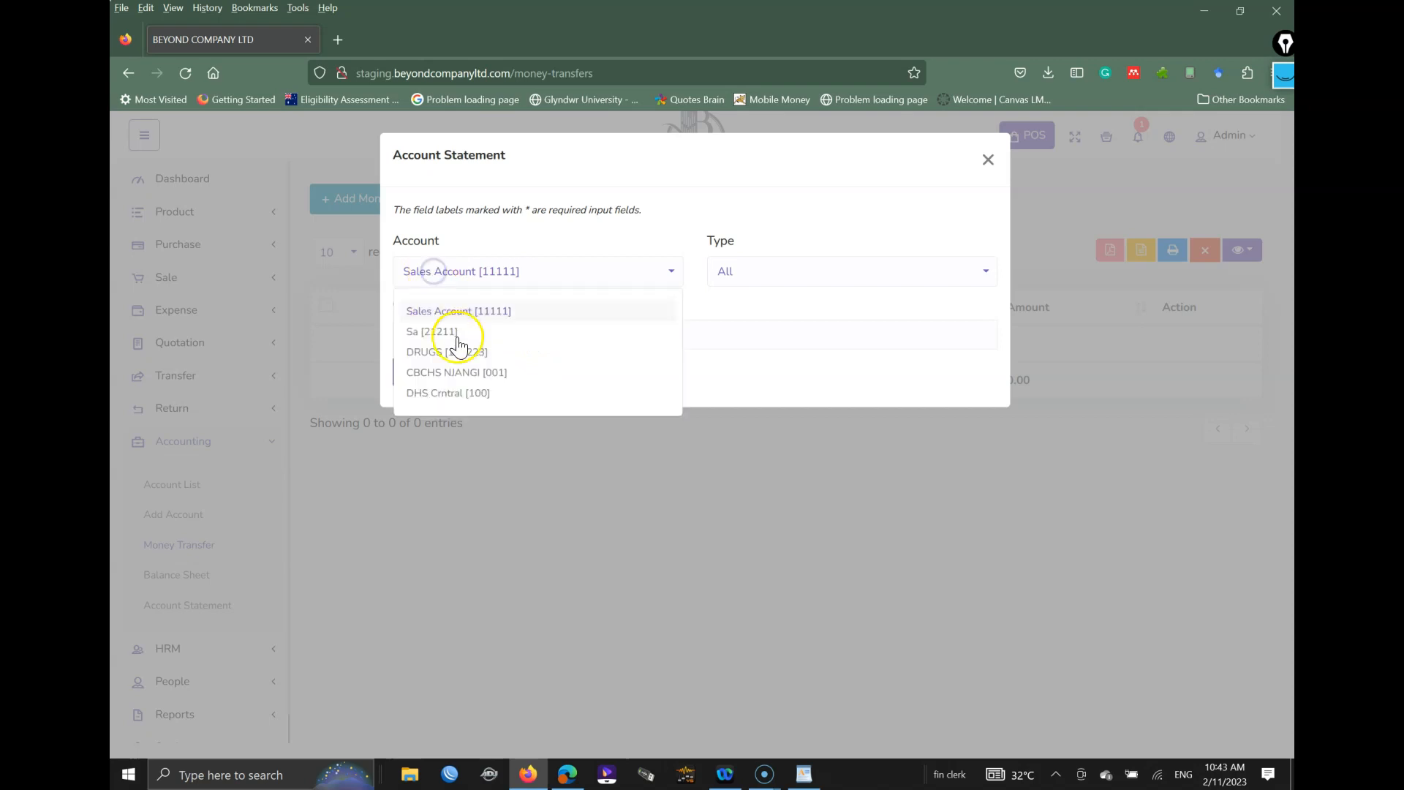
{"action": "left_click", "coordinate": [448, 310]}
{"action": "left_click", "coordinate": [767, 272]}
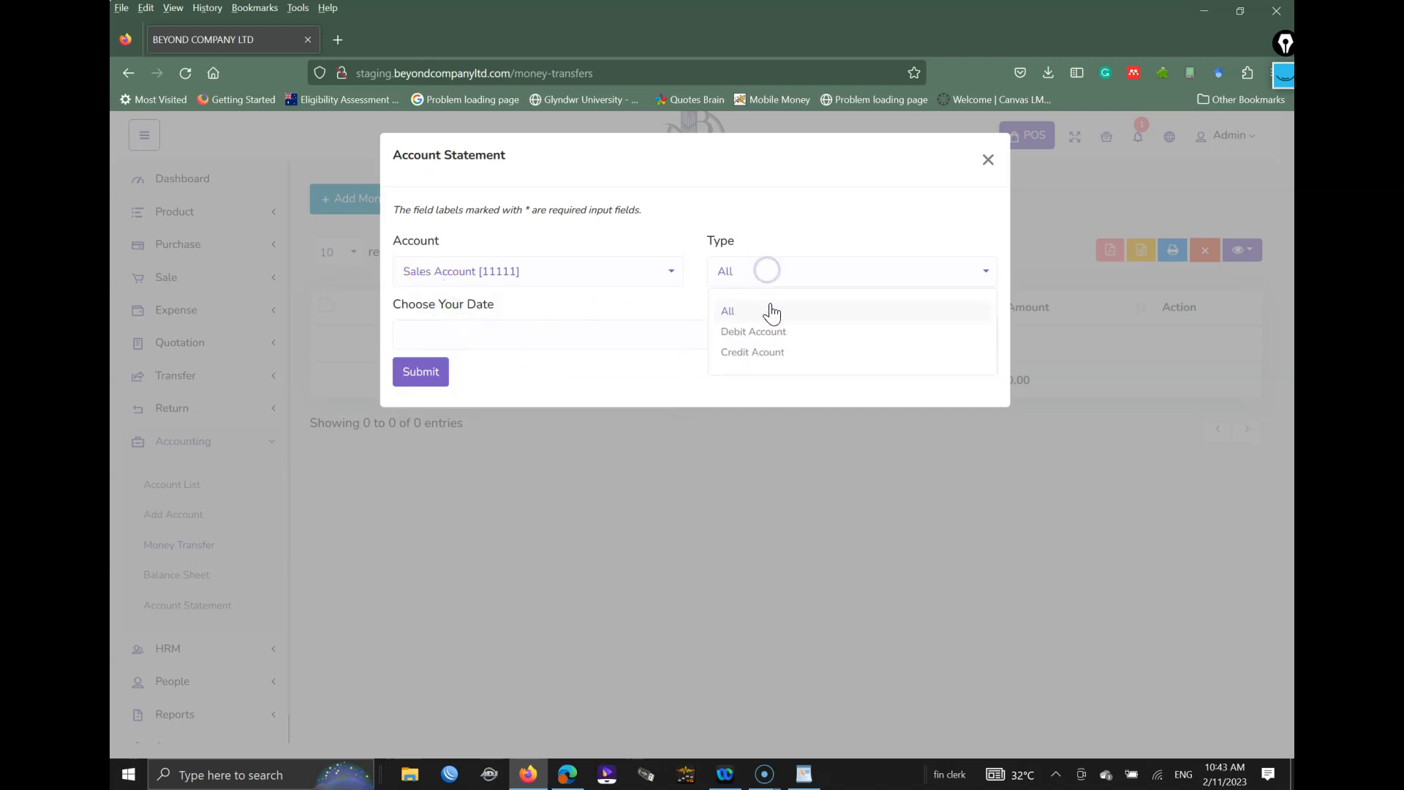
{"action": "left_click", "coordinate": [732, 311]}
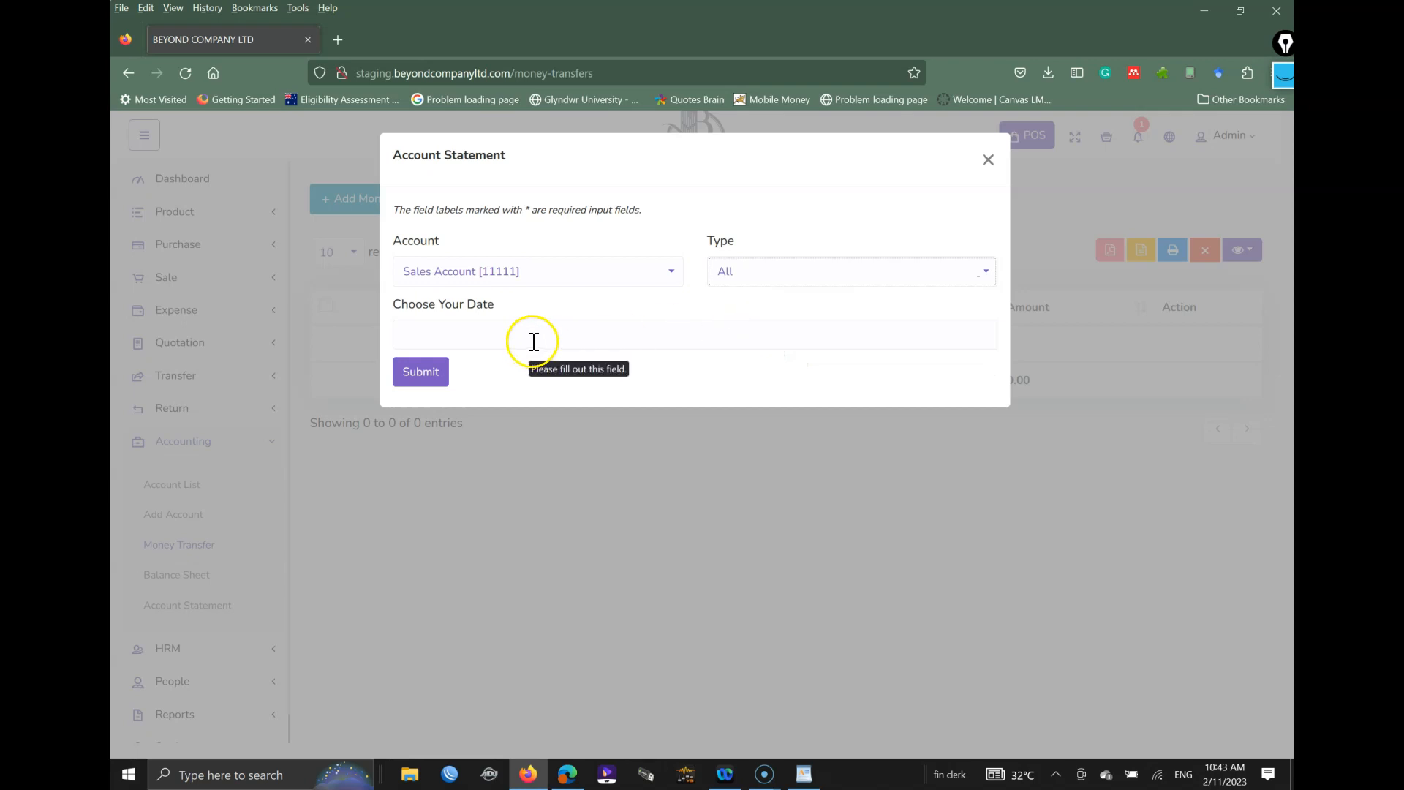
{"action": "left_click", "coordinate": [471, 333]}
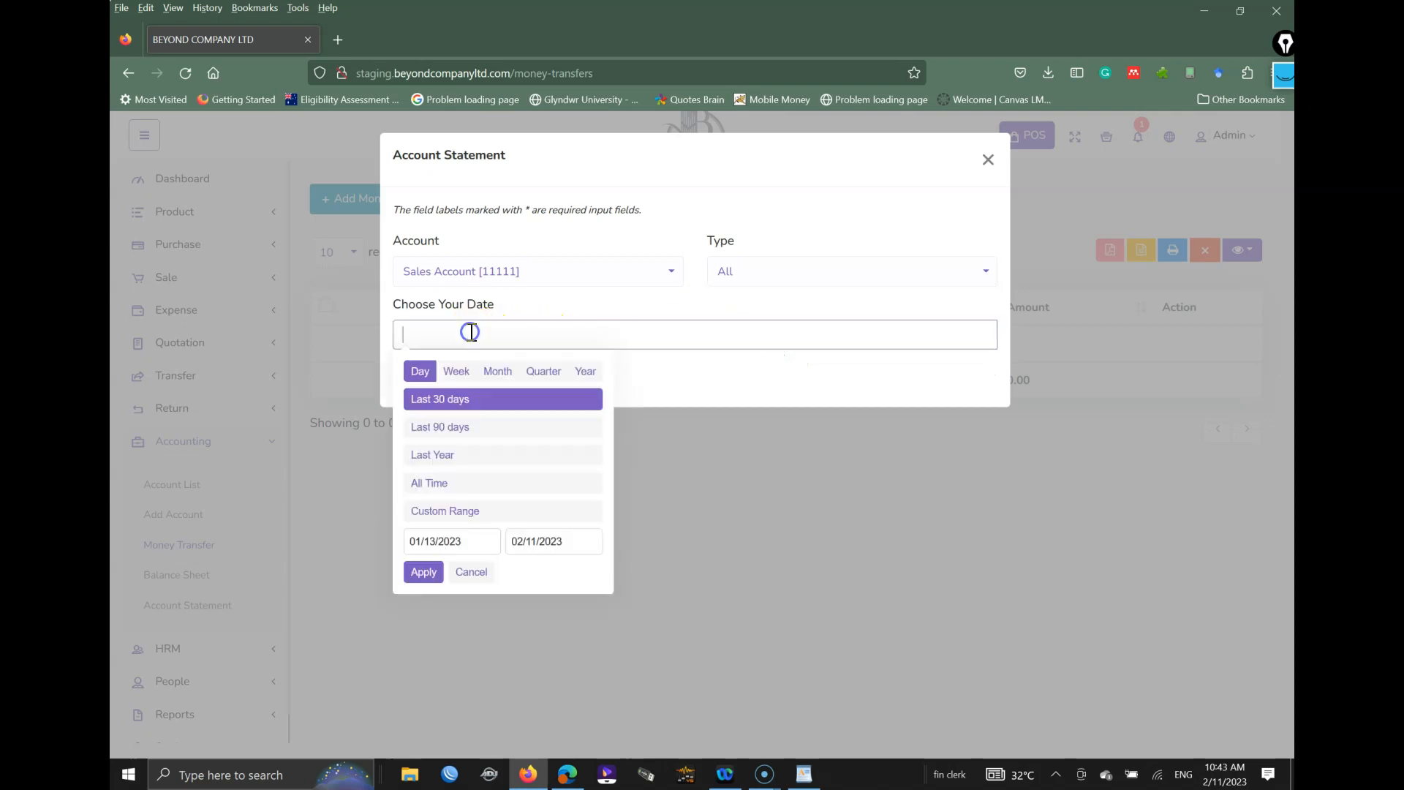
{"action": "left_click", "coordinate": [466, 399]}
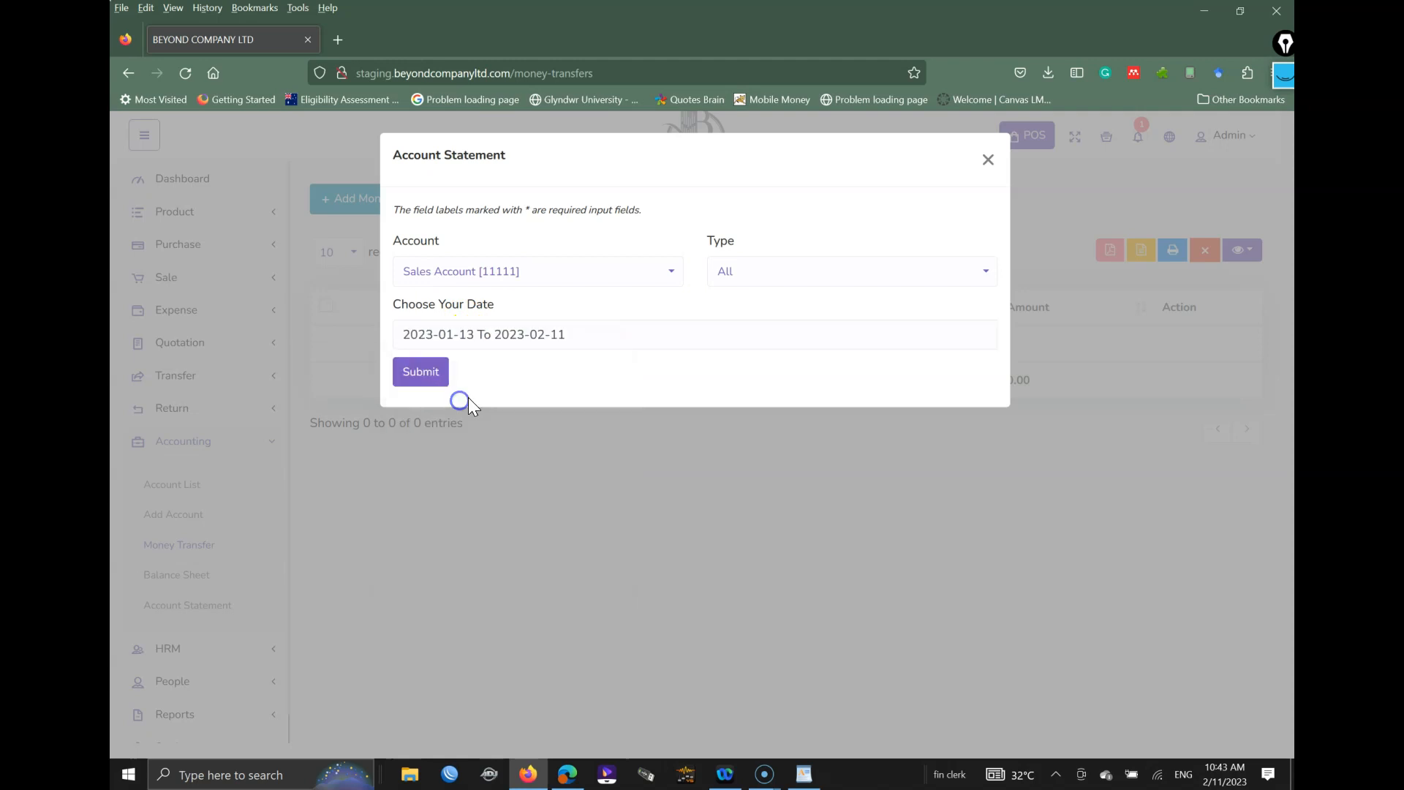
{"action": "left_click", "coordinate": [431, 377]}
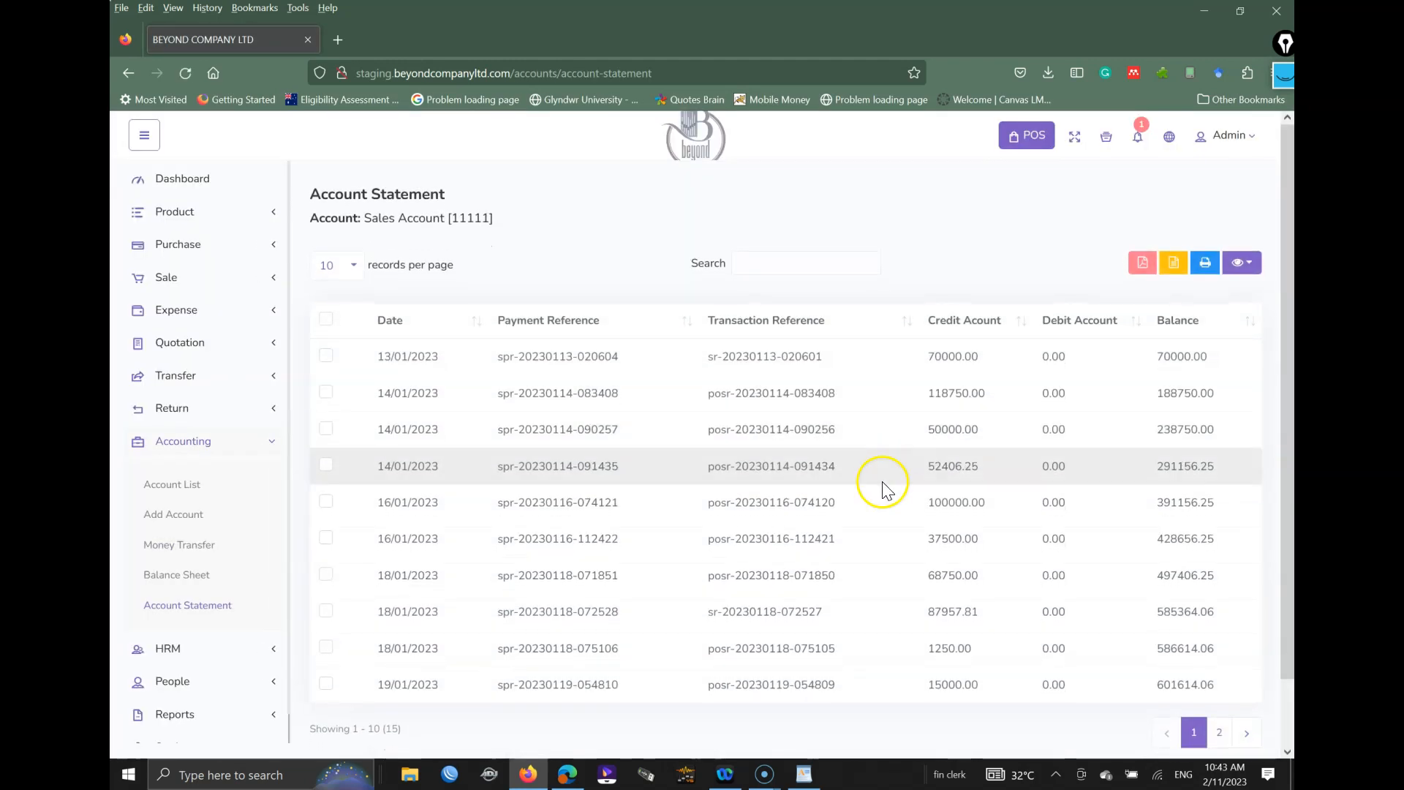
Step: Look over the 15-entry statement, then collapse Accounting and expand the People menu
{"action": "scroll", "coordinate": [1046, 442], "scroll_direction": "down", "scroll_amount": 2}
{"action": "scroll", "coordinate": [951, 460], "scroll_direction": "up", "scroll_amount": 1}
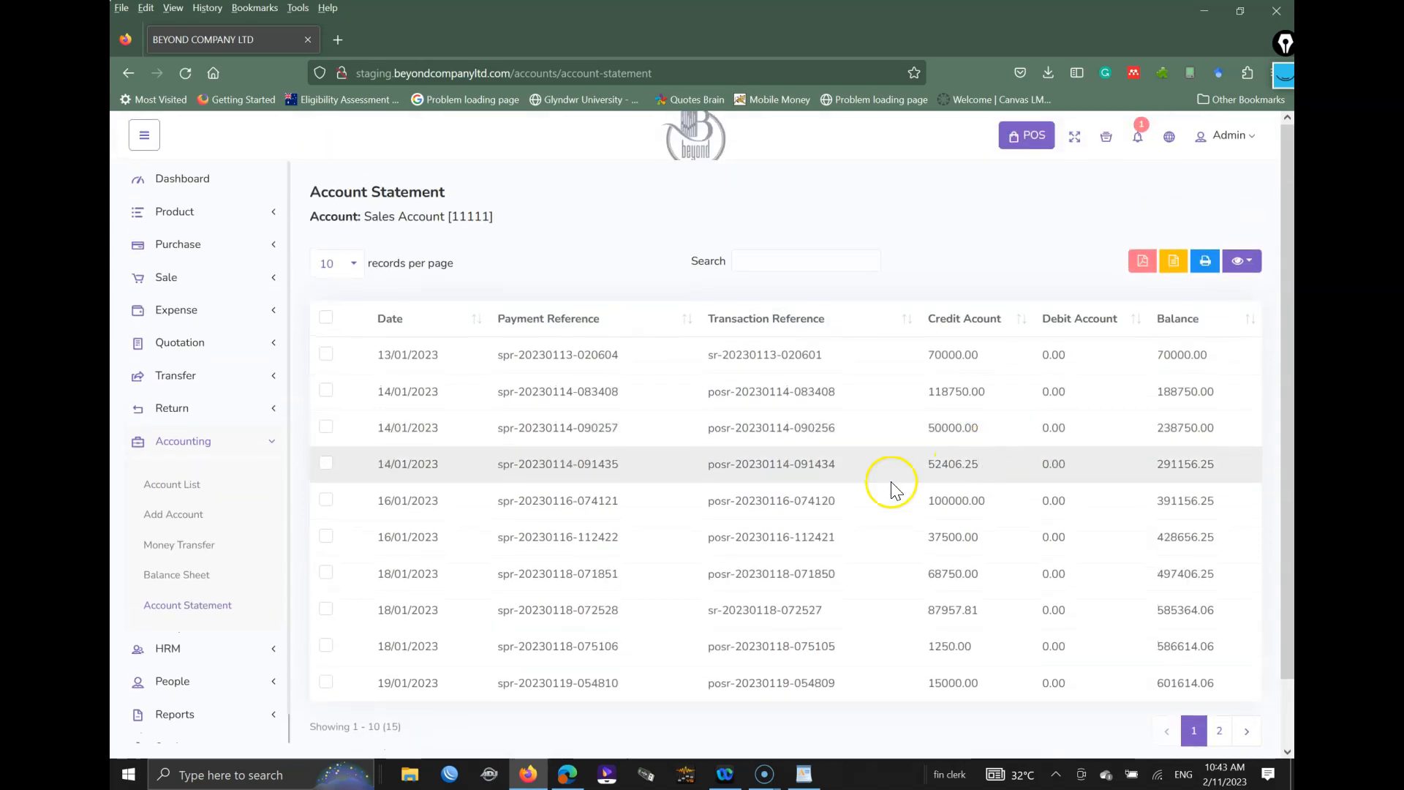
{"action": "scroll", "coordinate": [768, 512], "scroll_direction": "down", "scroll_amount": 1}
{"action": "left_click", "coordinate": [252, 395]}
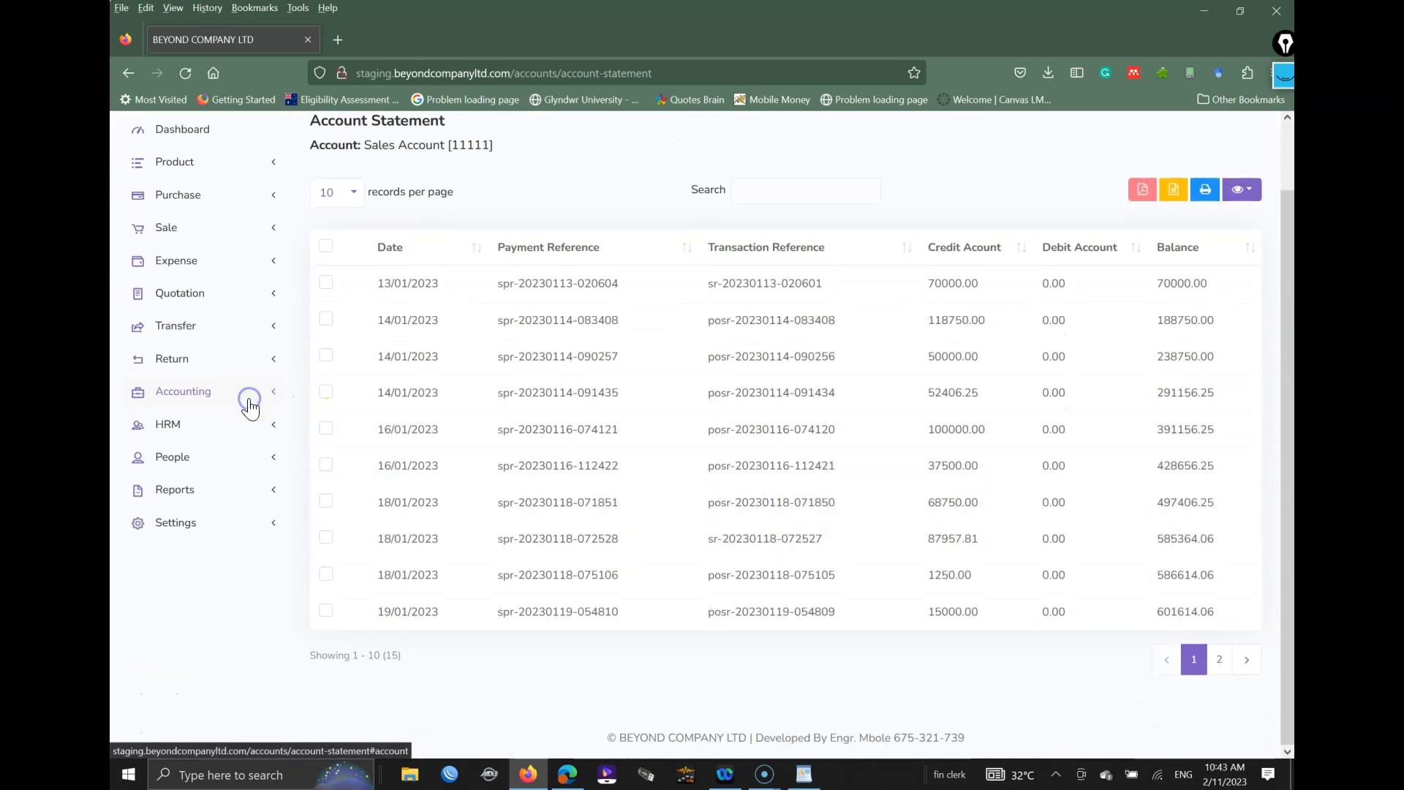
{"action": "left_click", "coordinate": [200, 459]}
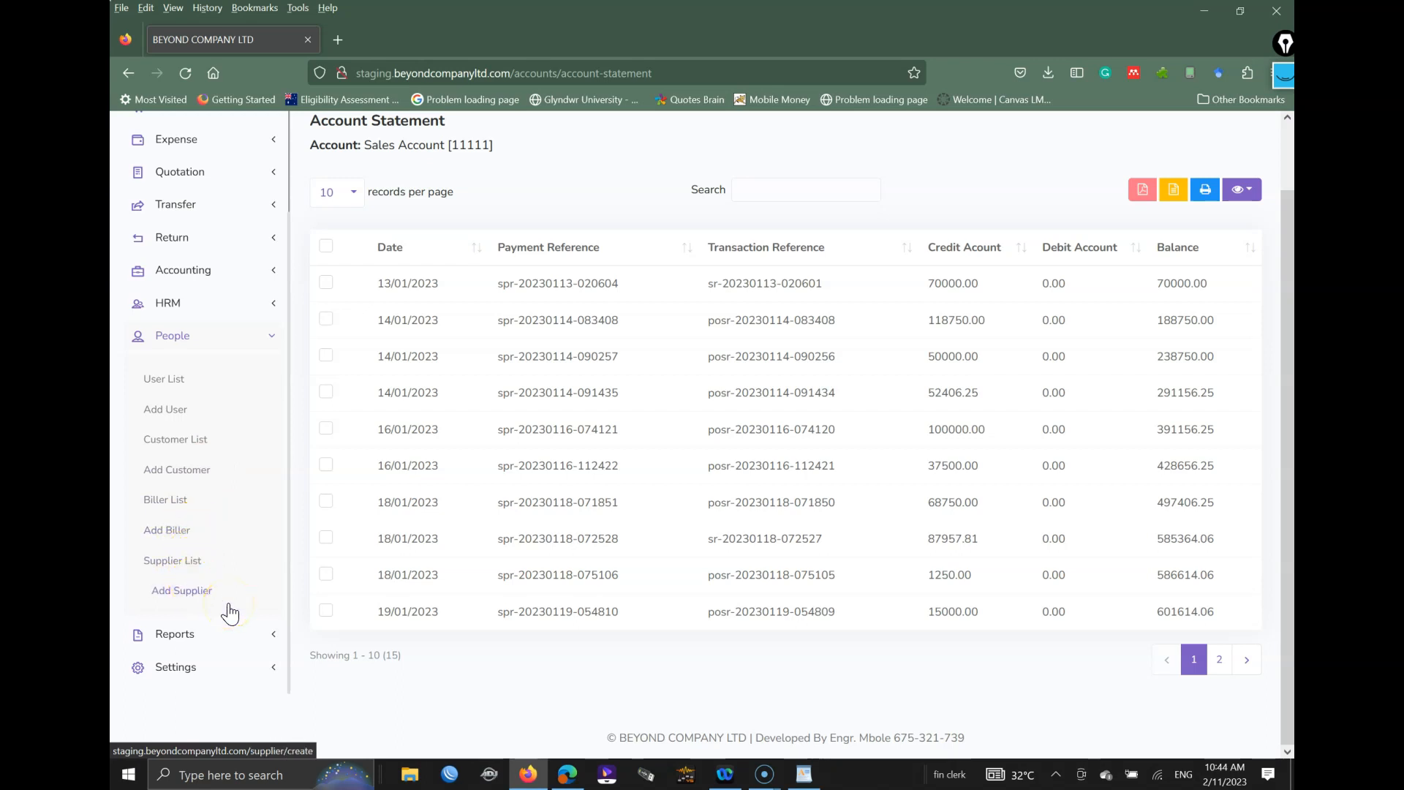
Step: Clear the annotation pen marks, collapse People and bring the Reports list into view
{"action": "key", "text": "ctrl+shift+1"}
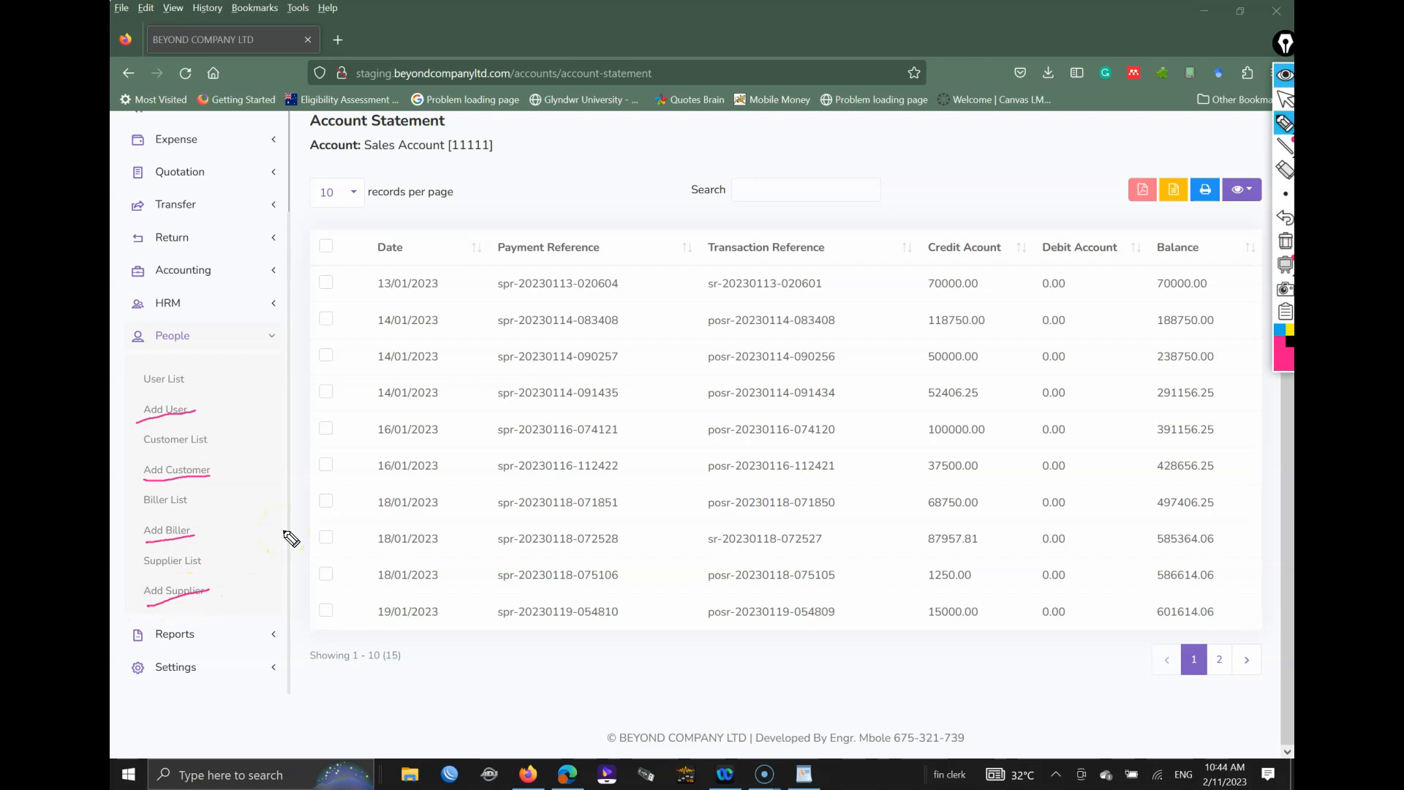
{"action": "left_click", "coordinate": [1285, 246]}
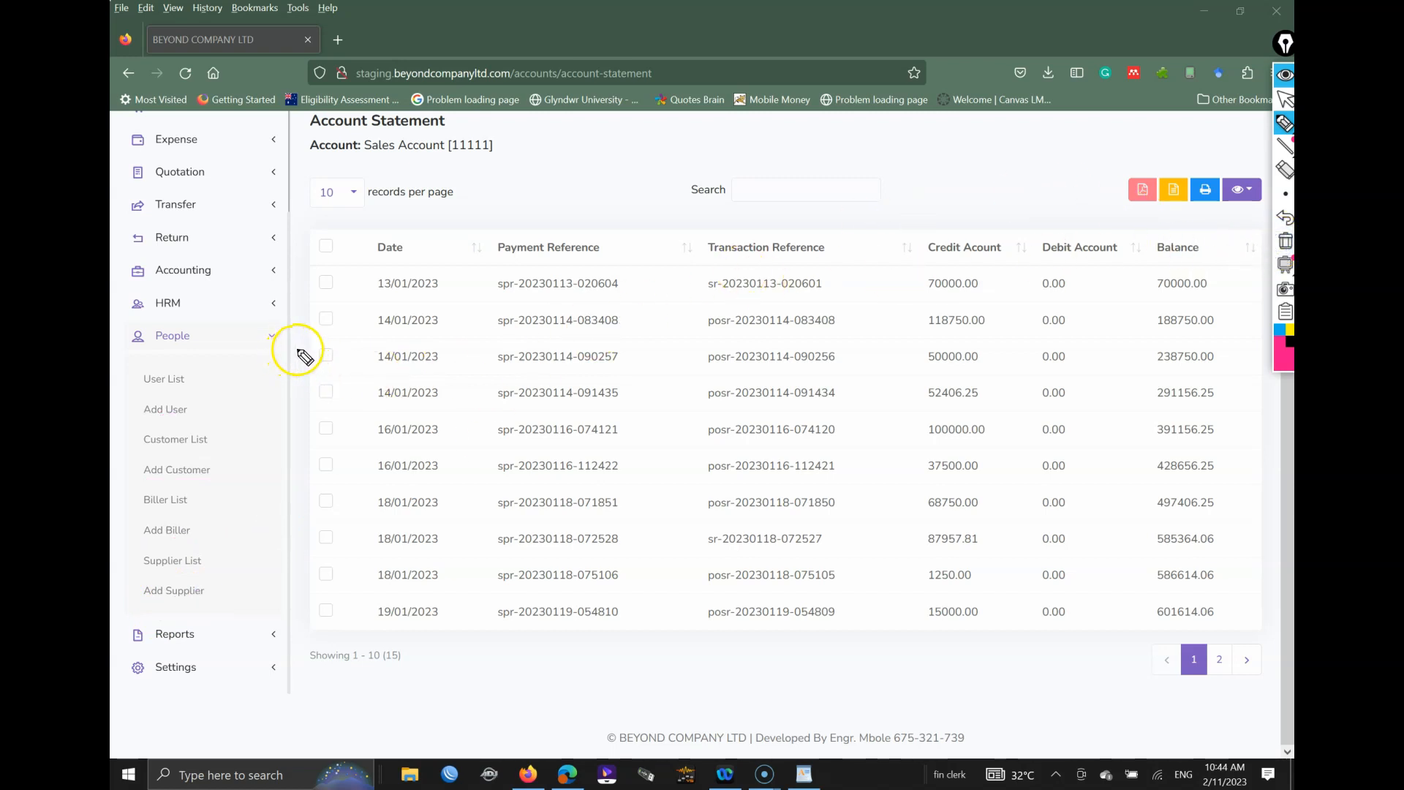
{"action": "left_click", "coordinate": [277, 337]}
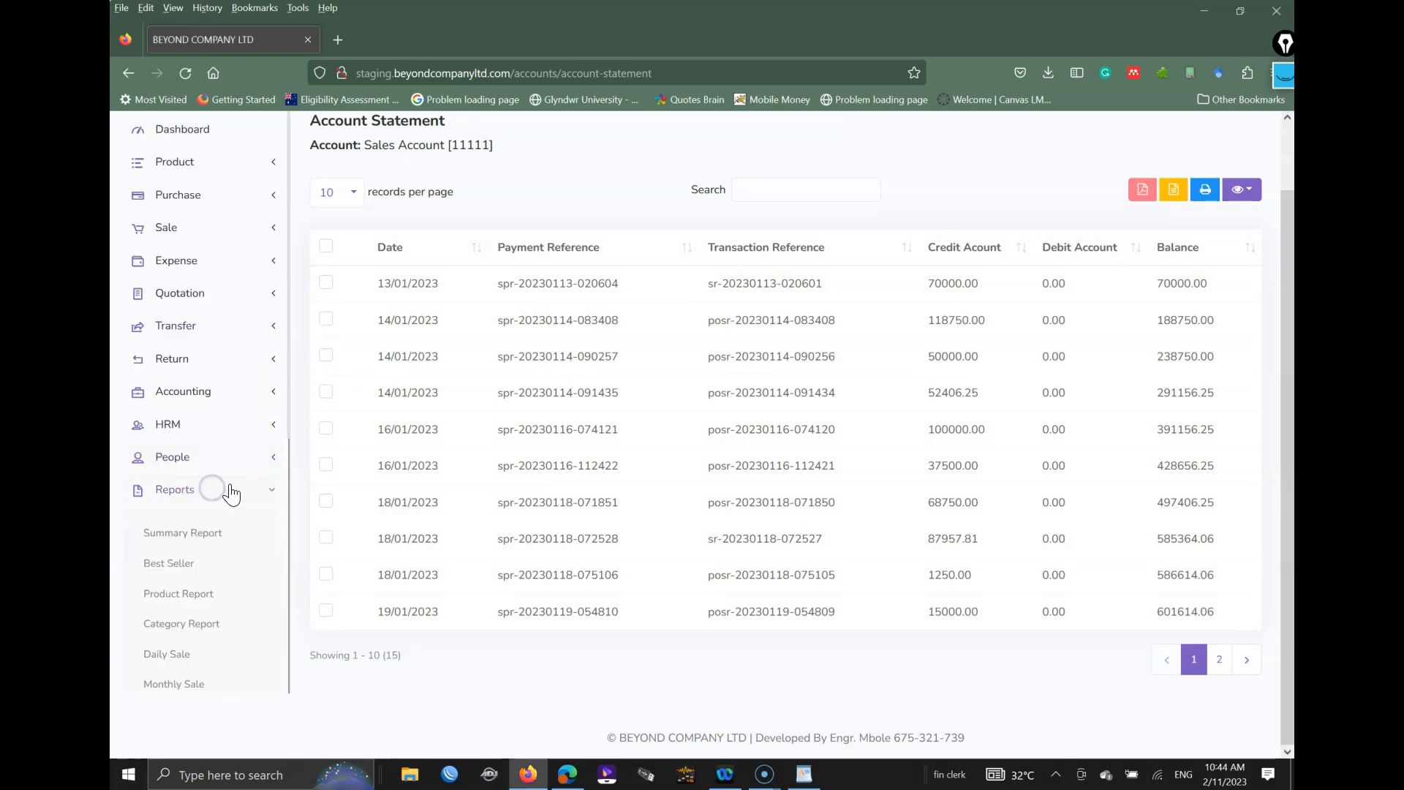
{"action": "scroll", "coordinate": [241, 433], "scroll_direction": "down", "scroll_amount": 5}
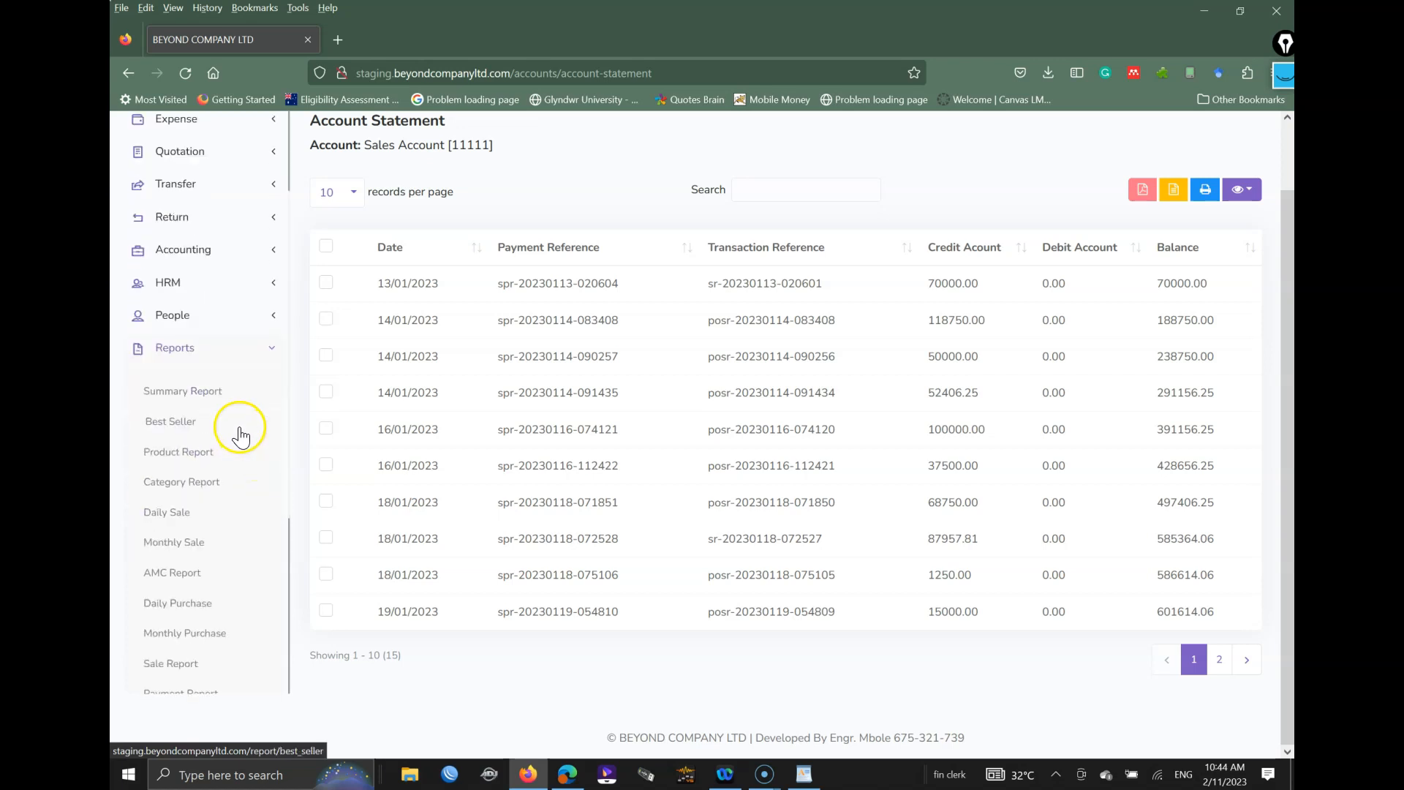
Step: View the Summary Report and scroll through its figures
{"action": "left_click", "coordinate": [194, 175]}
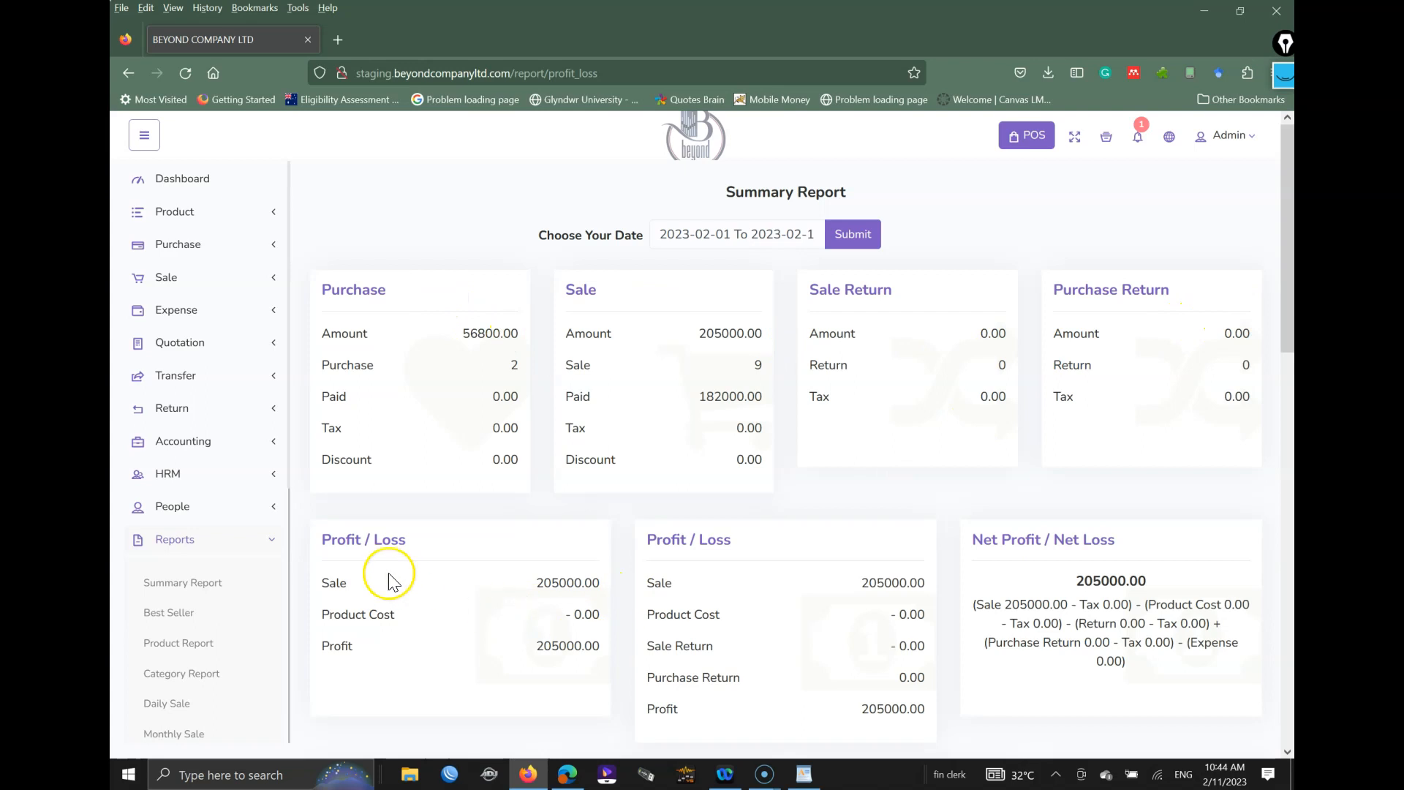
{"action": "scroll", "coordinate": [827, 556], "scroll_direction": "down", "scroll_amount": 2}
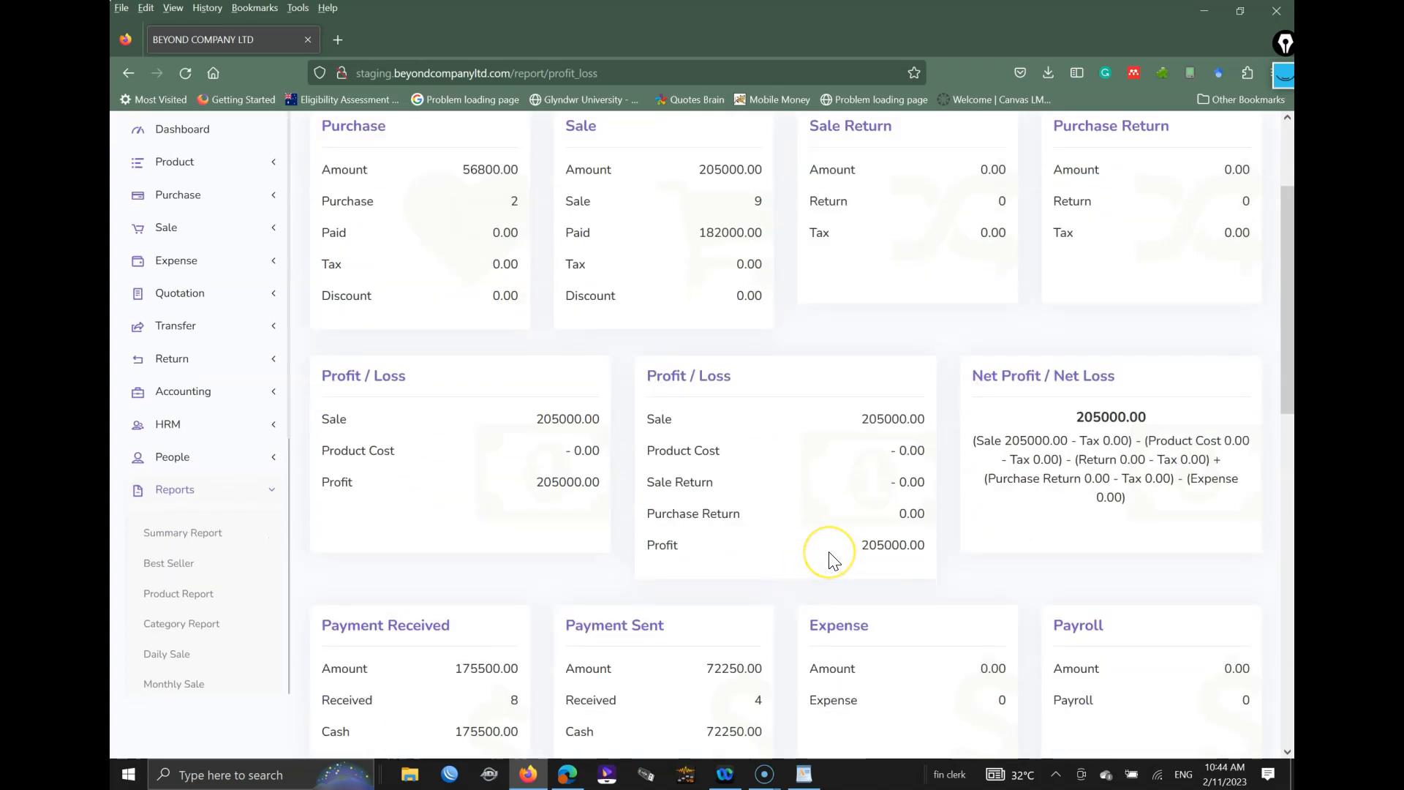
{"action": "scroll", "coordinate": [831, 554], "scroll_direction": "down", "scroll_amount": 1}
{"action": "scroll", "coordinate": [827, 537], "scroll_direction": "up", "scroll_amount": 3}
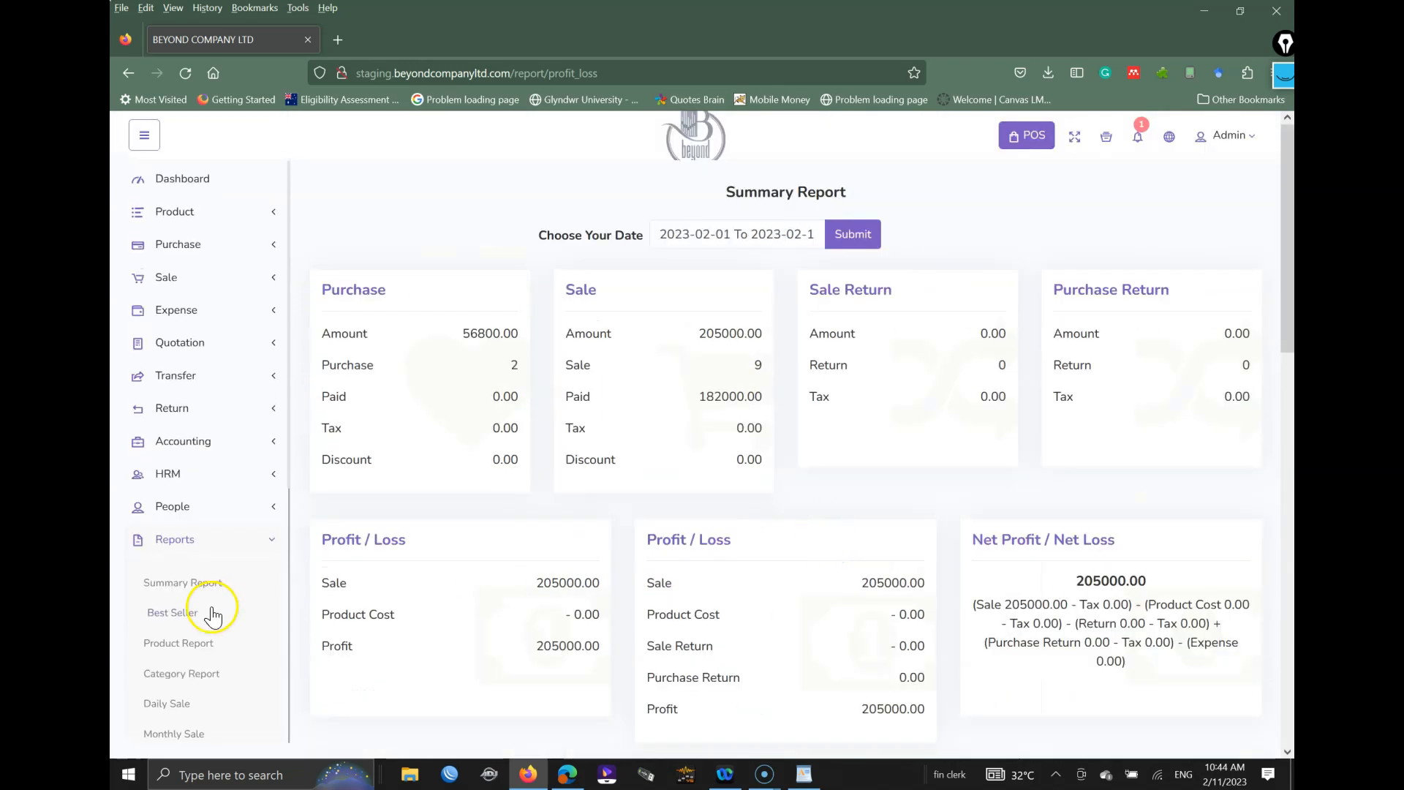
Step: View the Best Seller report, then the February 2023 Product Report for all warehouses
{"action": "left_click", "coordinate": [177, 615]}
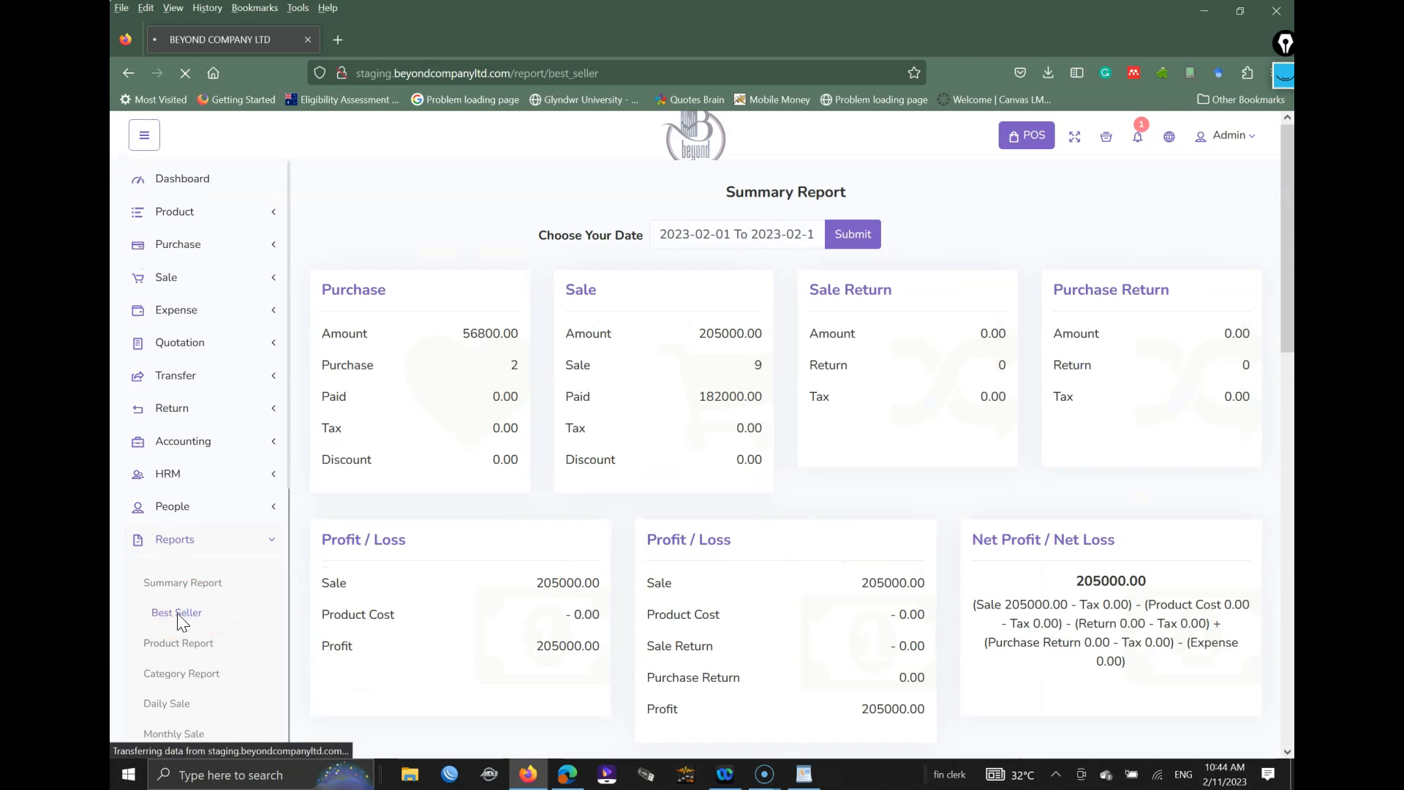
{"action": "mouse_move", "coordinate": [440, 560]}
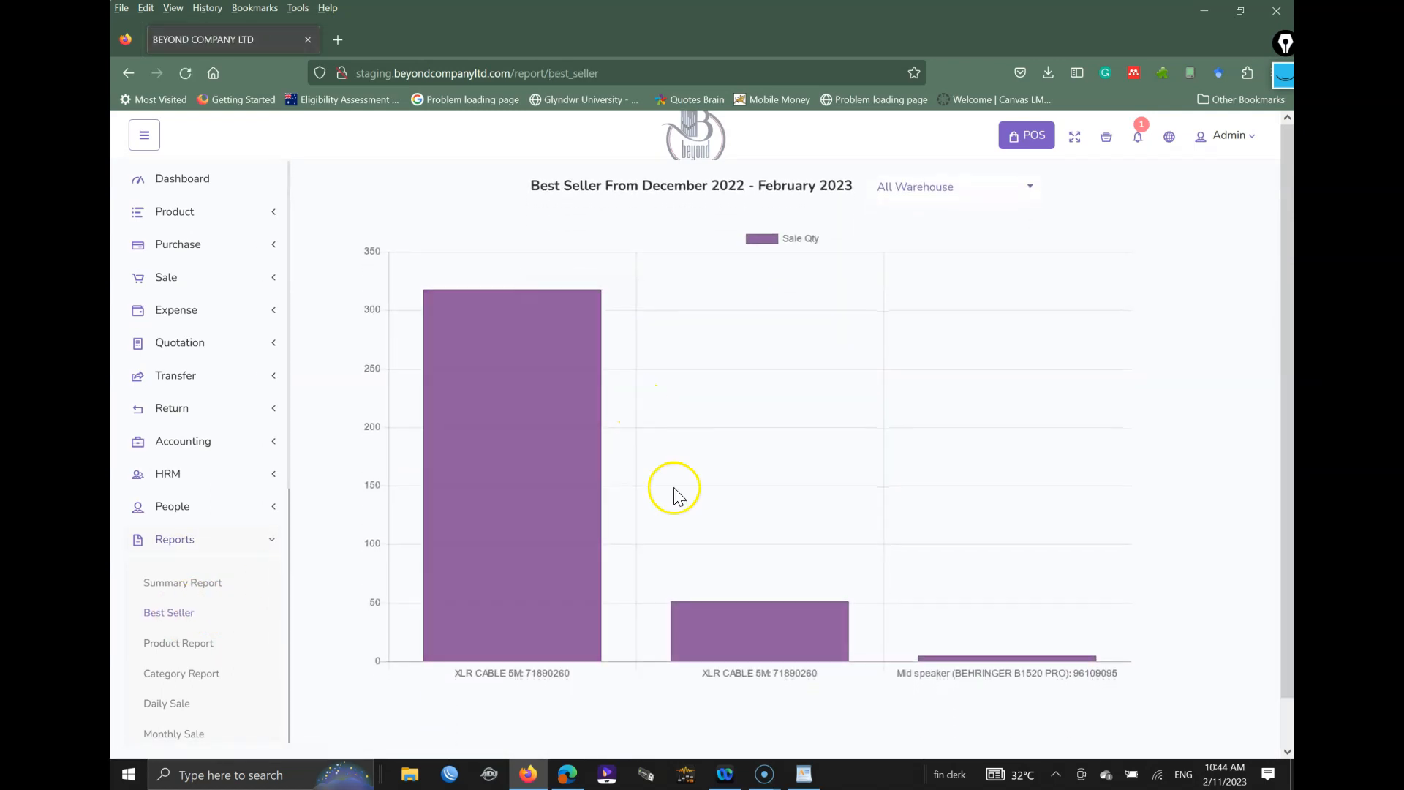
{"action": "left_click", "coordinate": [192, 643]}
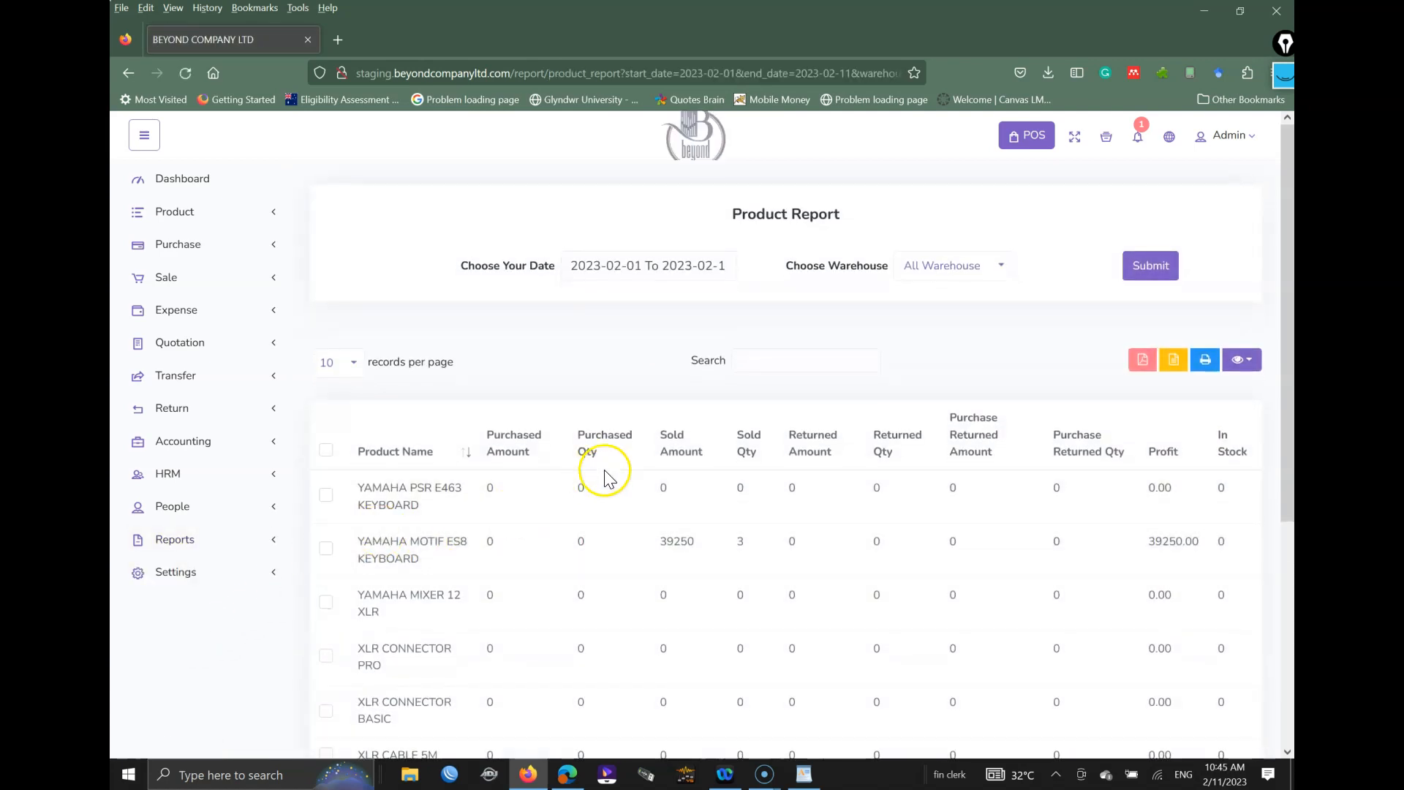
Step: Review the Product Report filtered by 'ales' to two ALESIS items, then expand the Reports menu
{"action": "scroll", "coordinate": [688, 636], "scroll_direction": "down", "scroll_amount": 5}
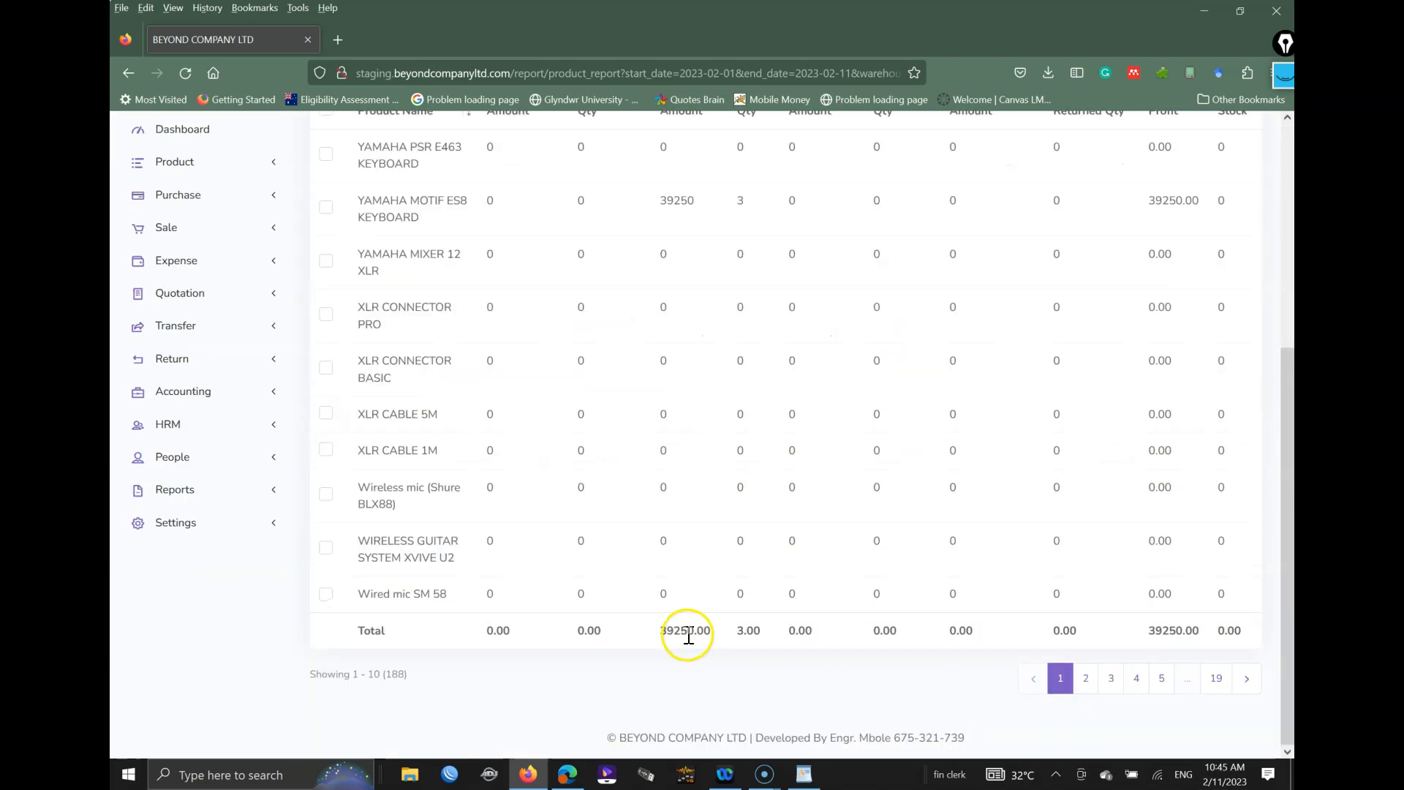
{"action": "scroll", "coordinate": [688, 636], "scroll_direction": "up", "scroll_amount": 2}
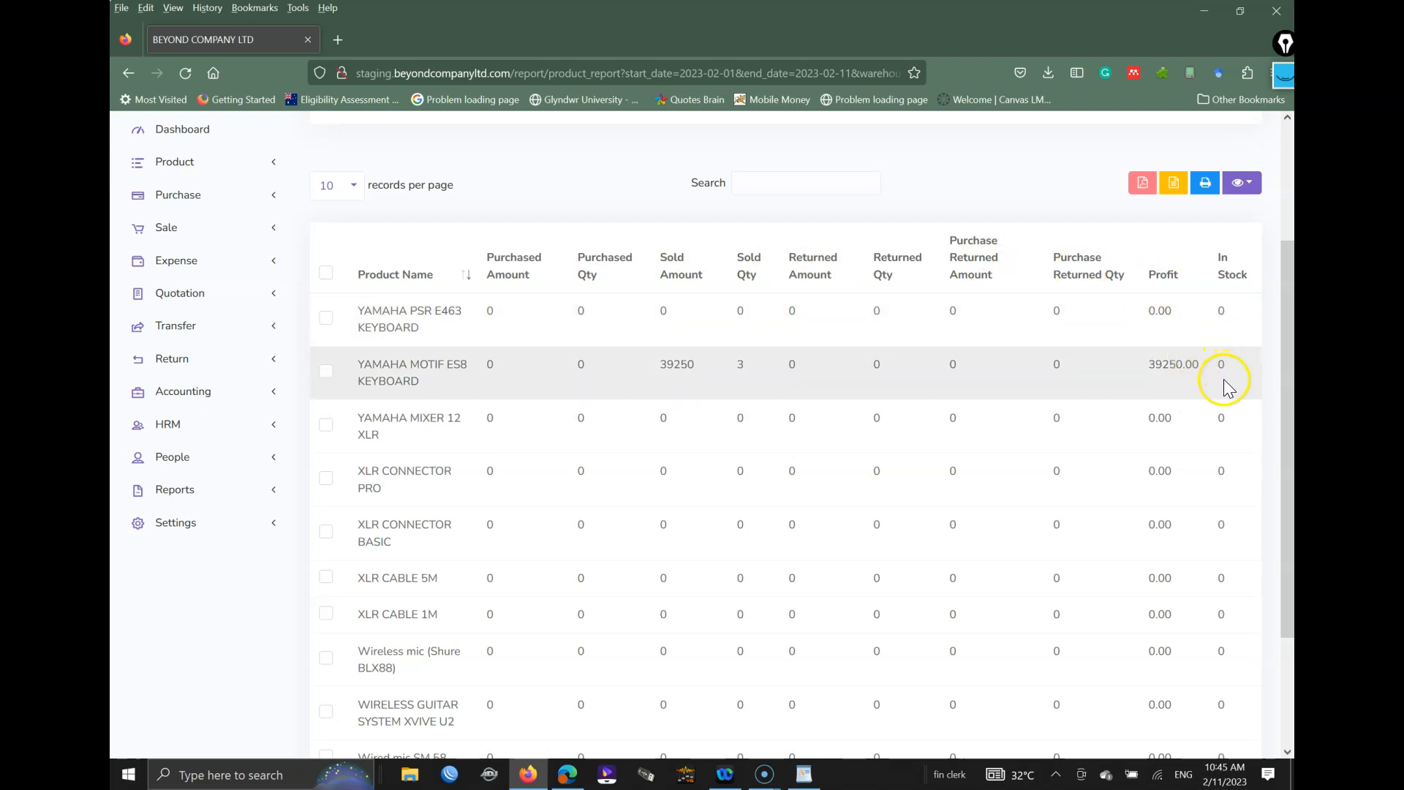
{"action": "scroll", "coordinate": [1185, 442], "scroll_direction": "down", "scroll_amount": 3}
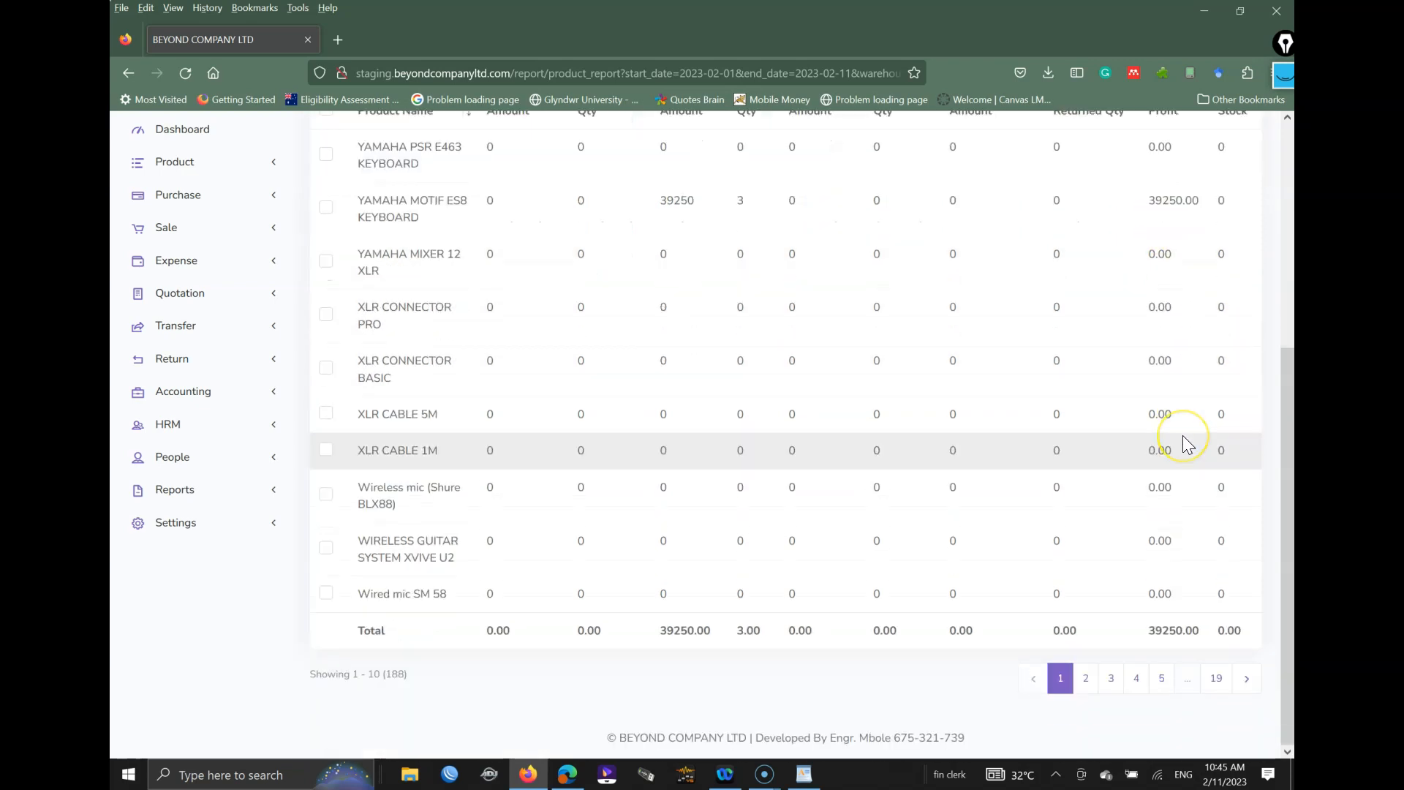
{"action": "scroll", "coordinate": [885, 321], "scroll_direction": "up", "scroll_amount": 4}
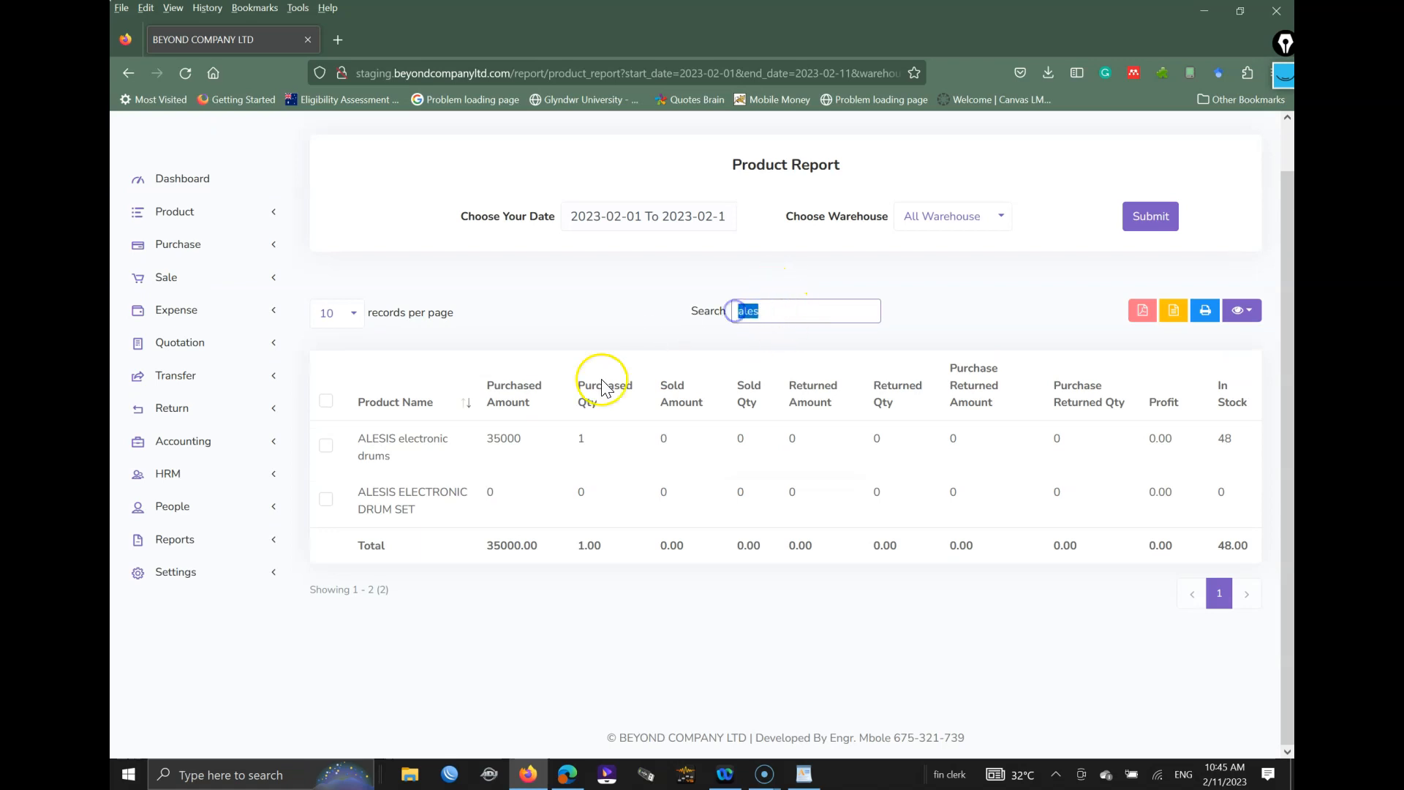
{"action": "left_click", "coordinate": [192, 541]}
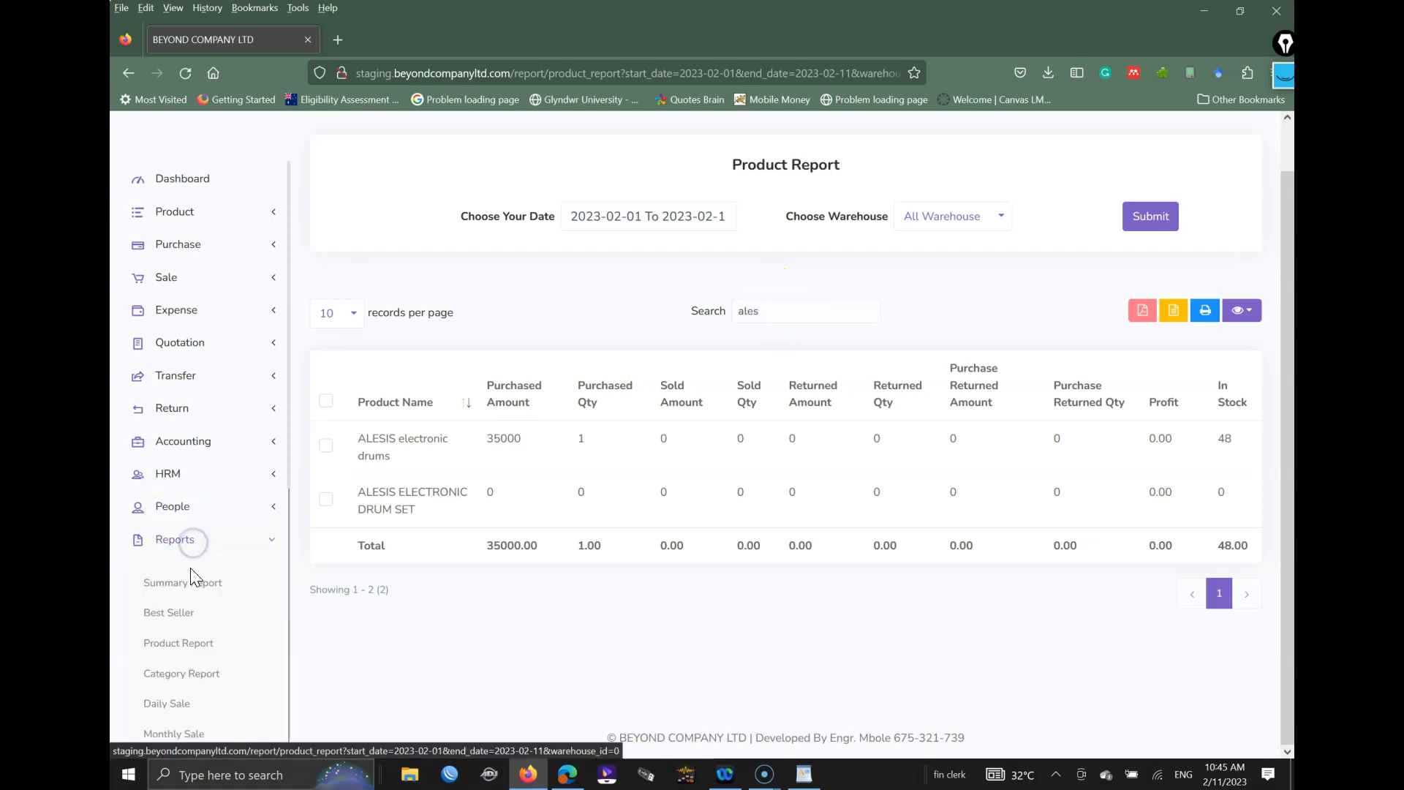
Step: Browse the Category Report's category list and date calendars, keeping 23-02-01 To 23-02-11 unchanged
{"action": "left_click", "coordinate": [196, 679]}
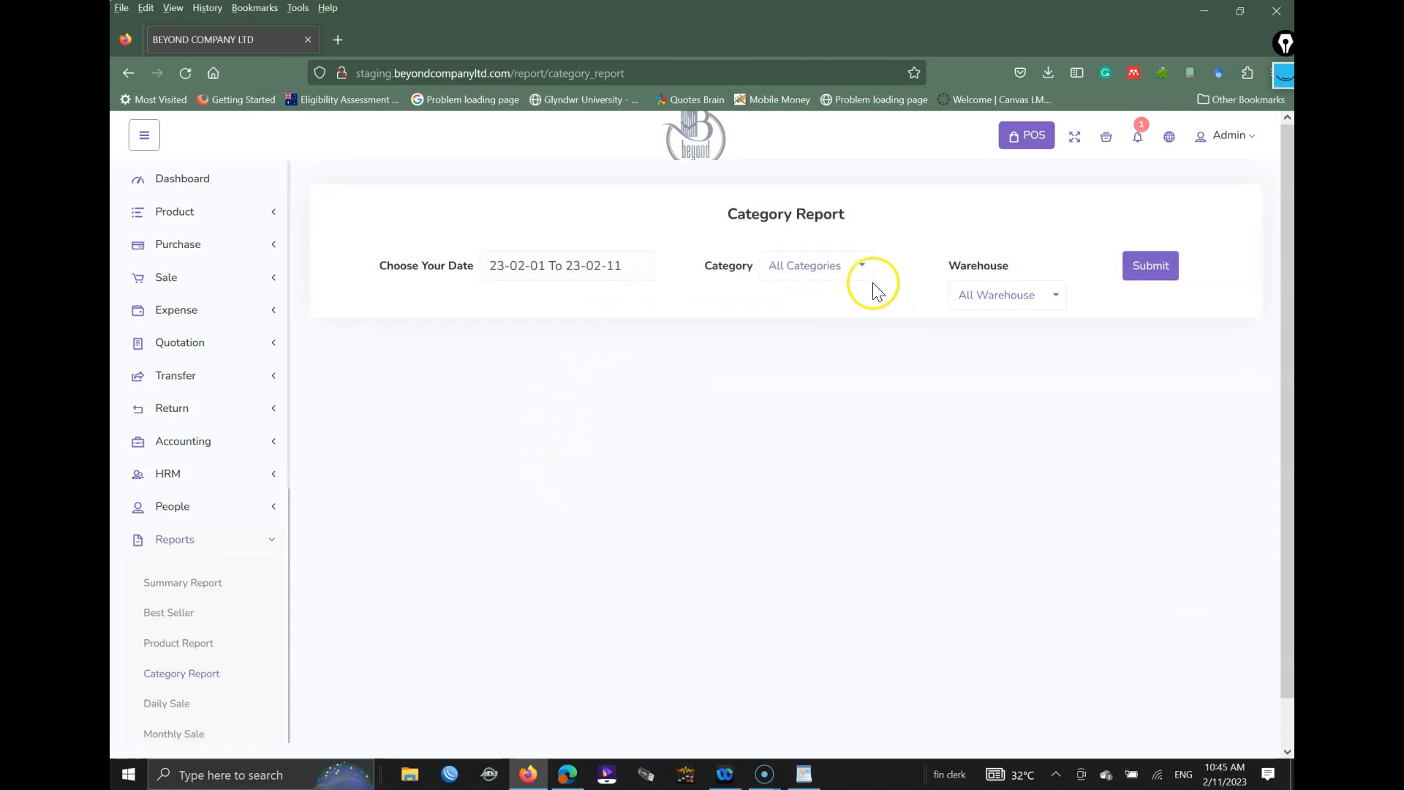
{"action": "left_click", "coordinate": [814, 268]}
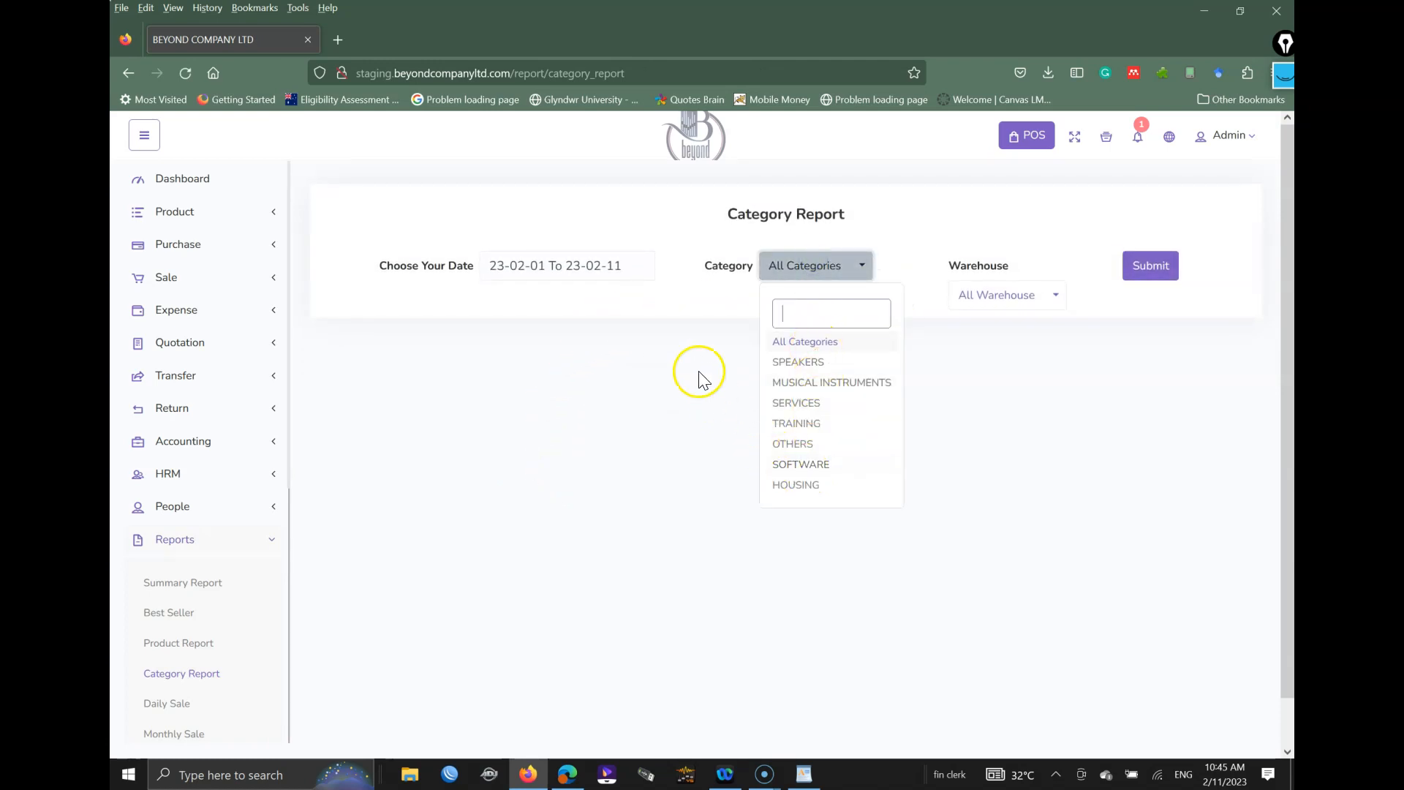
{"action": "left_click", "coordinate": [592, 270]}
{"action": "left_click", "coordinate": [569, 261]}
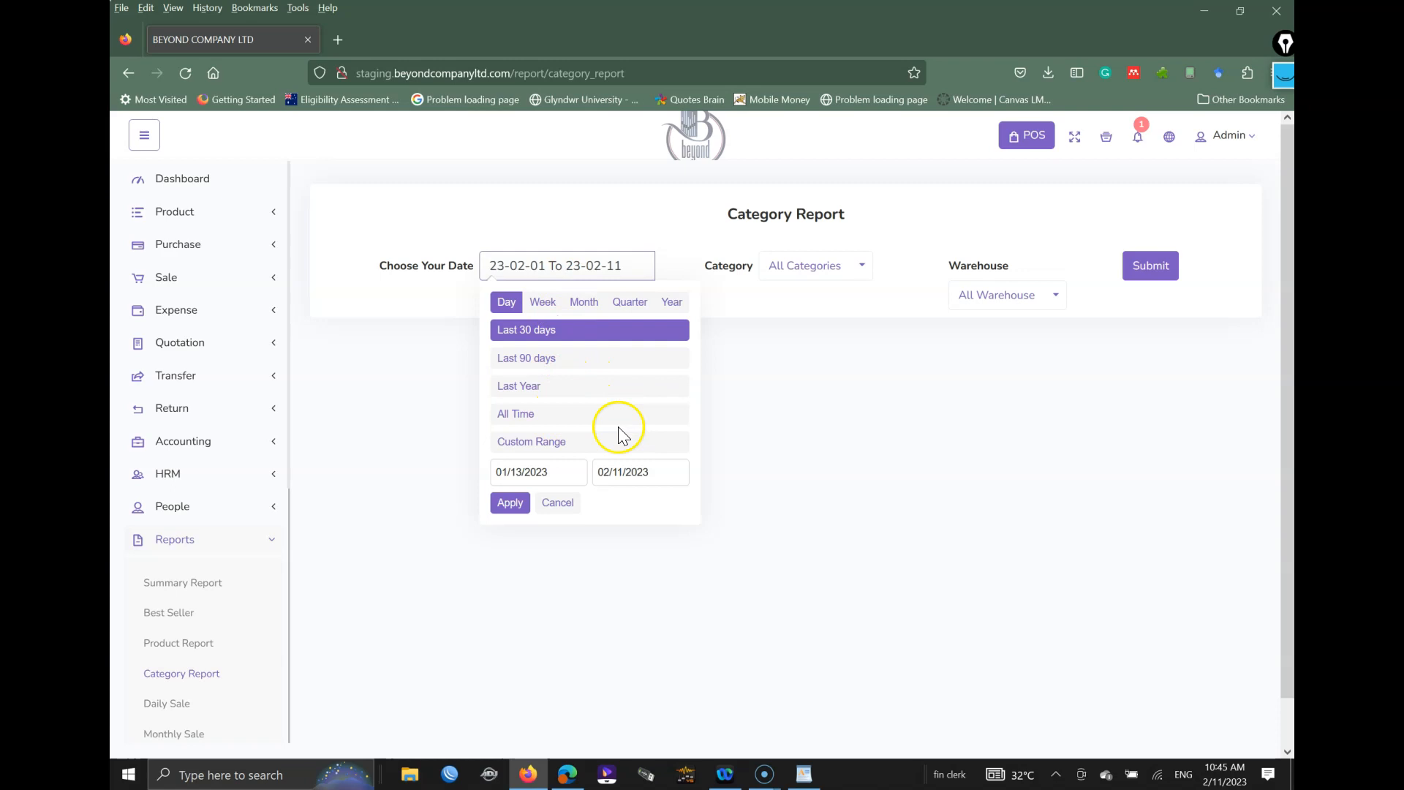
{"action": "left_click", "coordinate": [529, 473]}
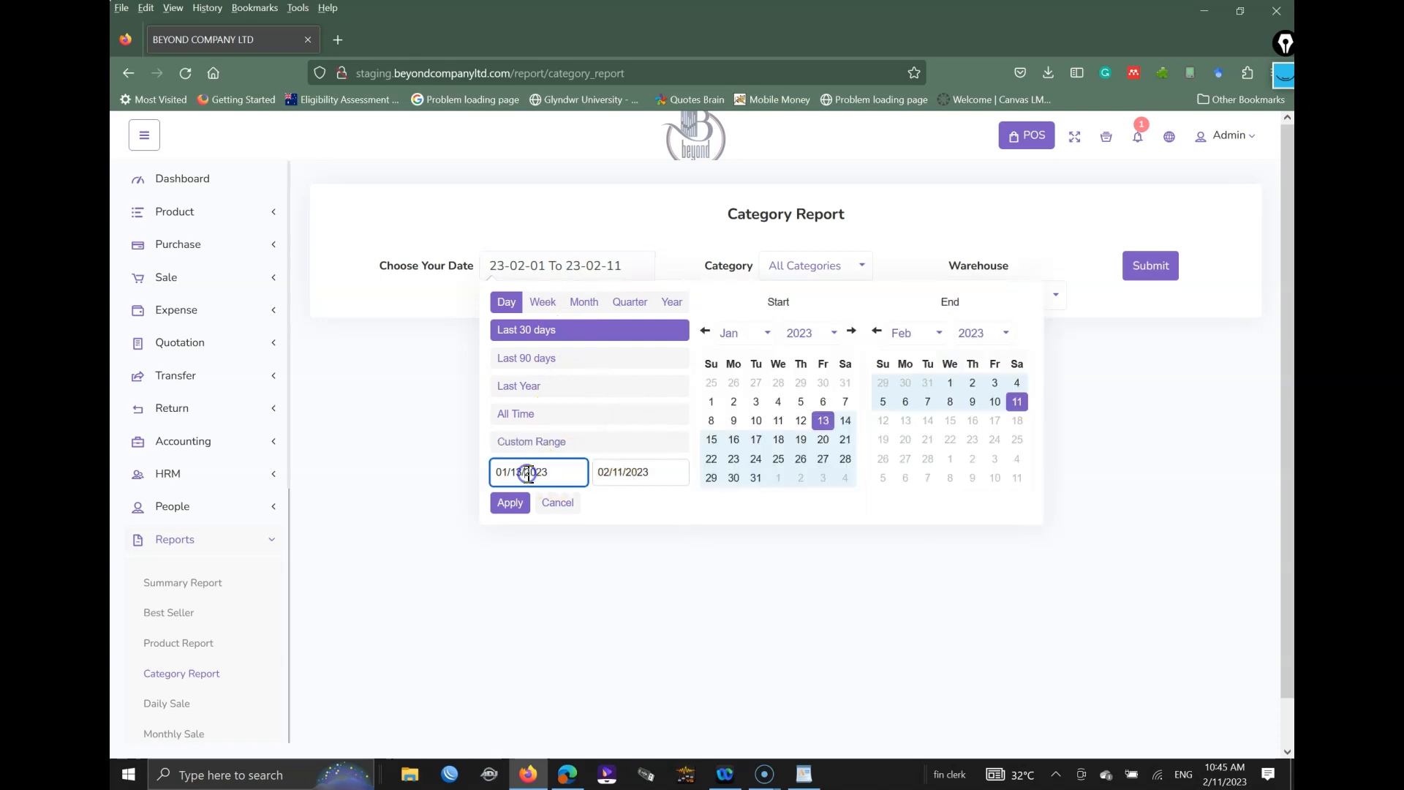
{"action": "left_click", "coordinate": [785, 303]}
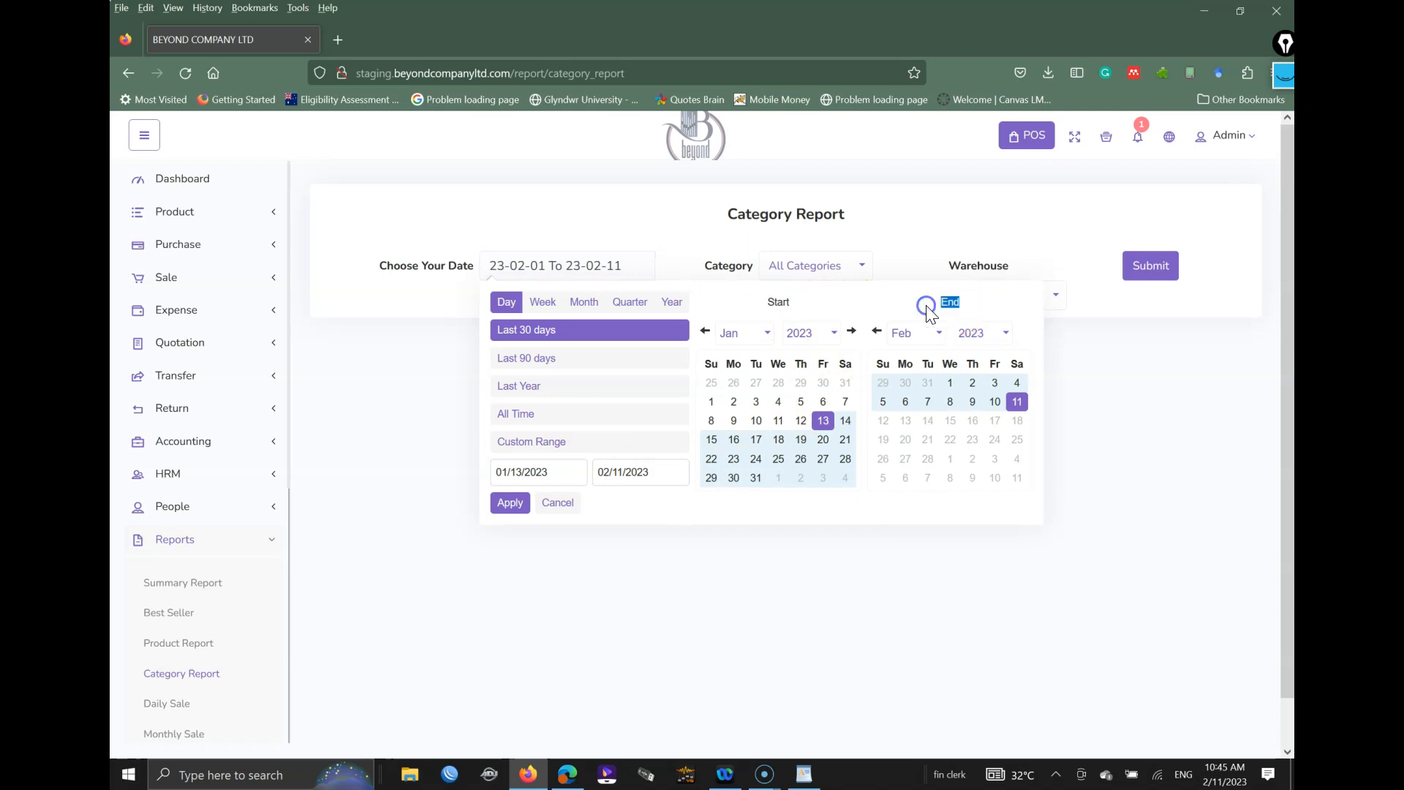
{"action": "left_click", "coordinate": [550, 512]}
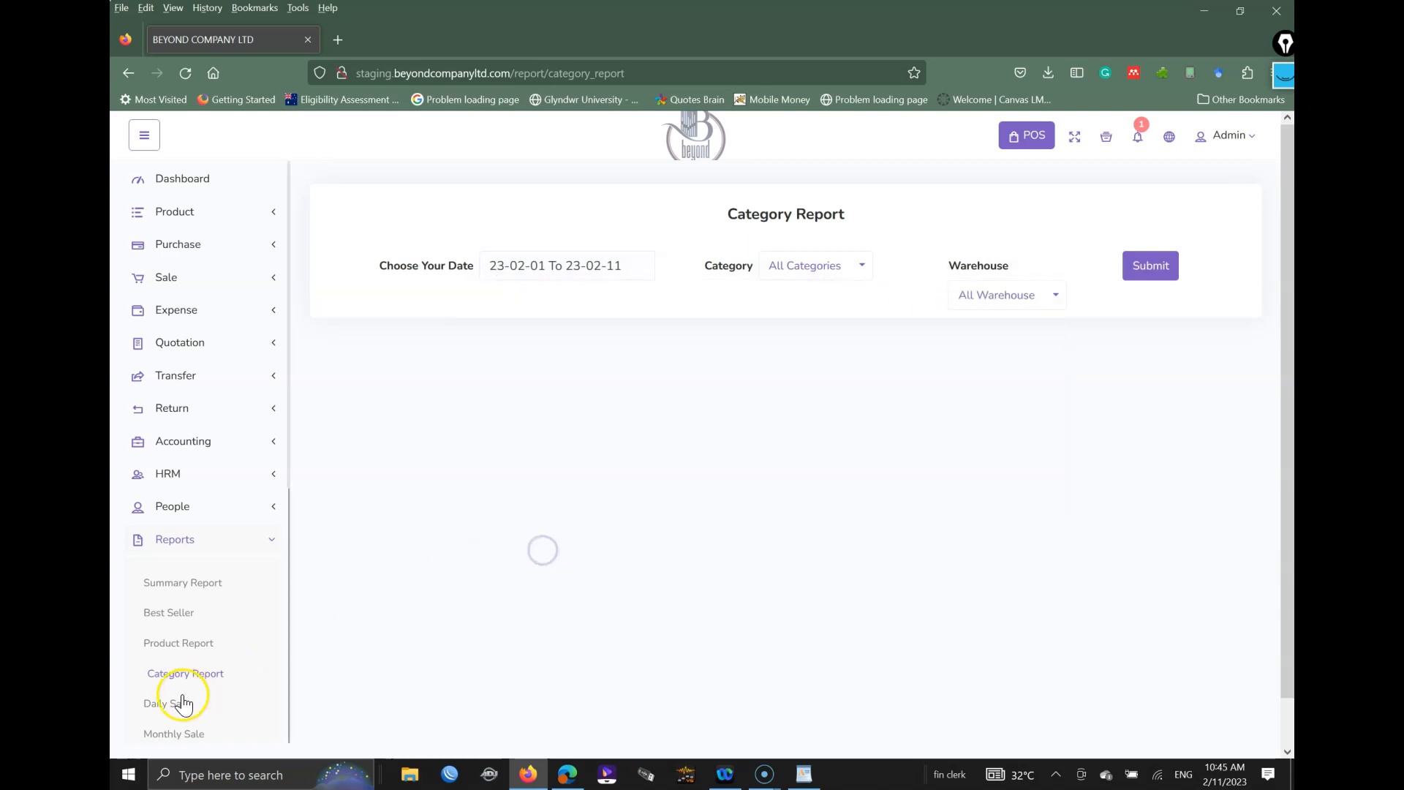
Step: Check the Daily Sale totals: 137500 on the 10th and 67500 on the 11th
{"action": "left_click", "coordinate": [158, 707]}
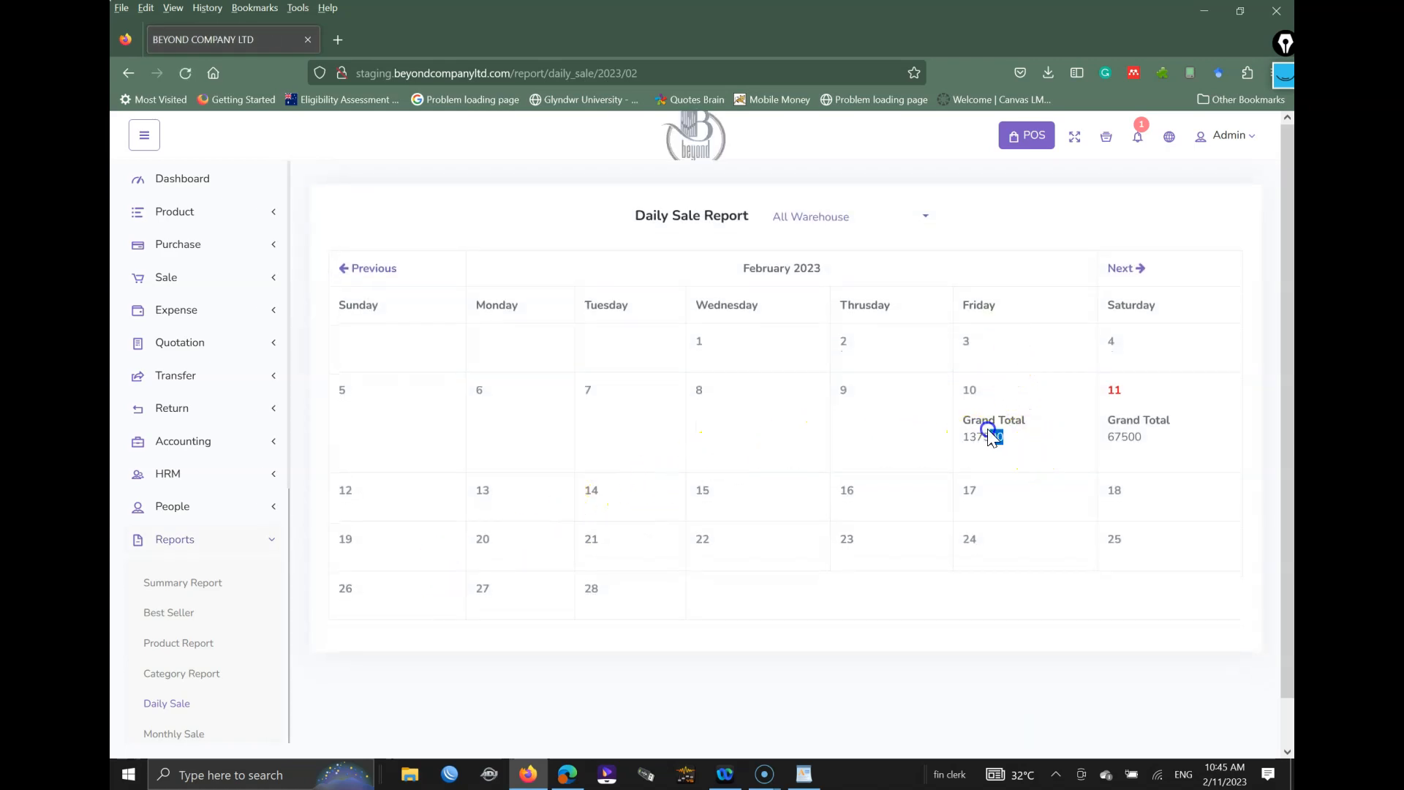
{"action": "left_click_drag", "start_coordinate": [987, 430], "coordinate": [966, 415]}
{"action": "left_click_drag", "start_coordinate": [1150, 438], "coordinate": [1104, 420]}
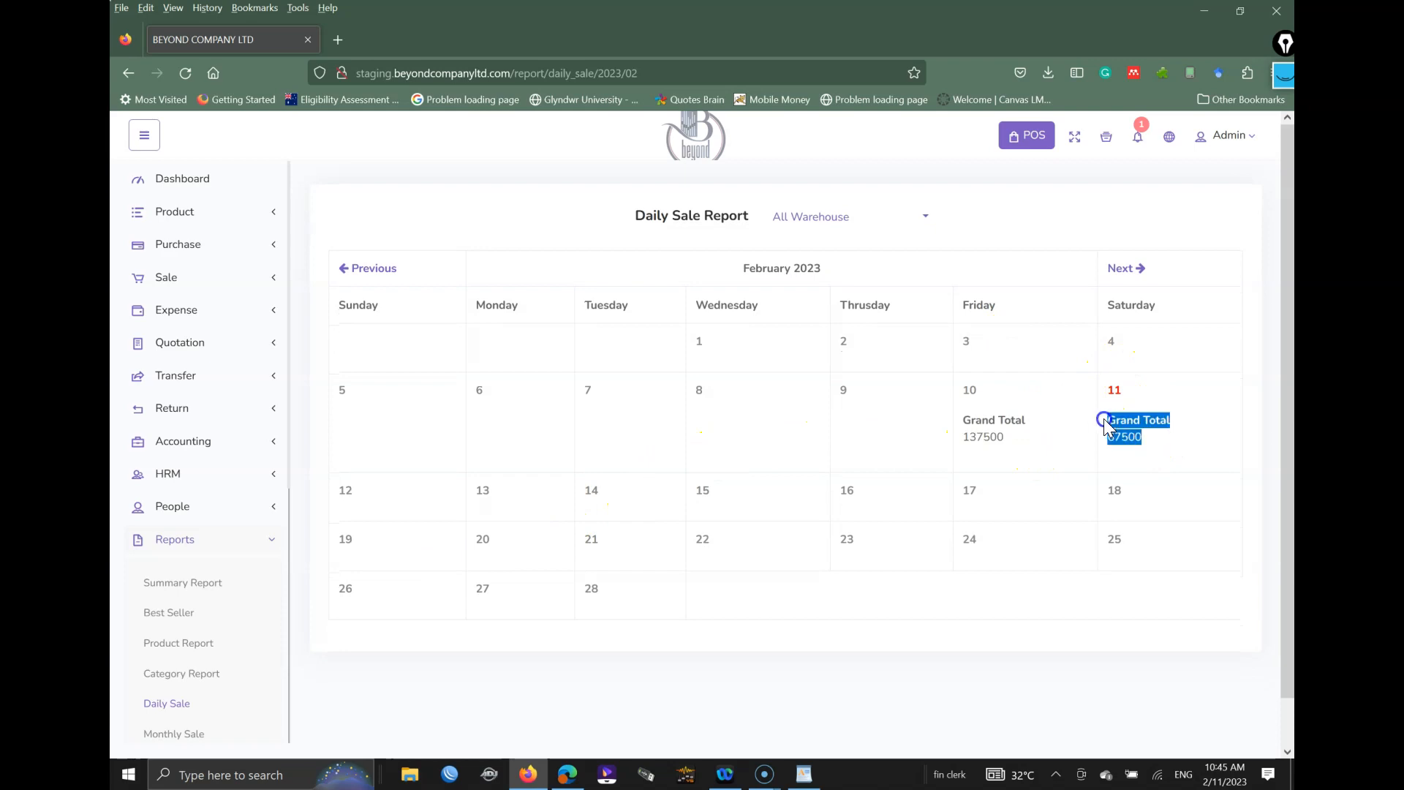
{"action": "left_click", "coordinate": [1111, 457]}
Step: Check February's 205000.00 Monthly Sale total and bring up the Sale Report
{"action": "left_click", "coordinate": [183, 733]}
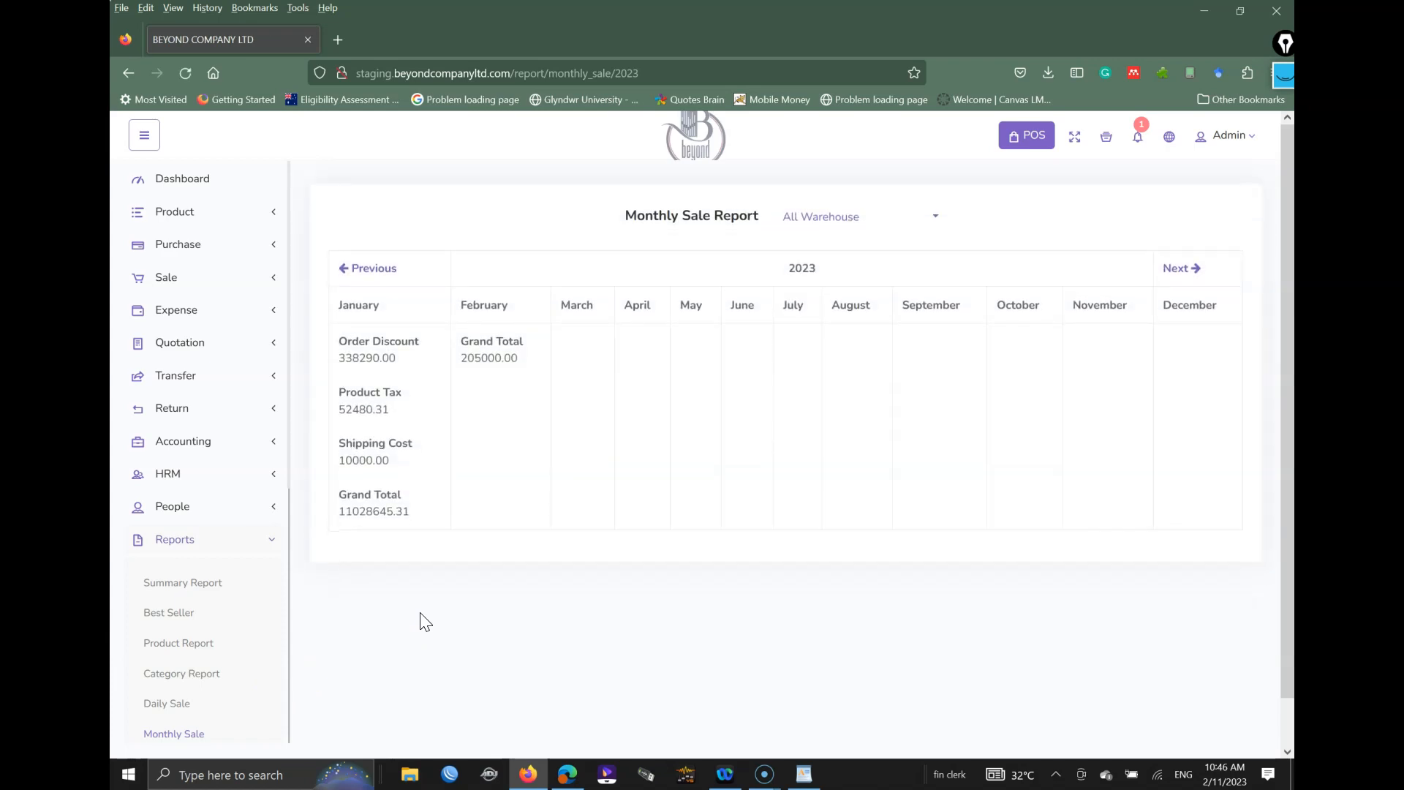
{"action": "left_click_drag", "start_coordinate": [516, 358], "coordinate": [469, 341]}
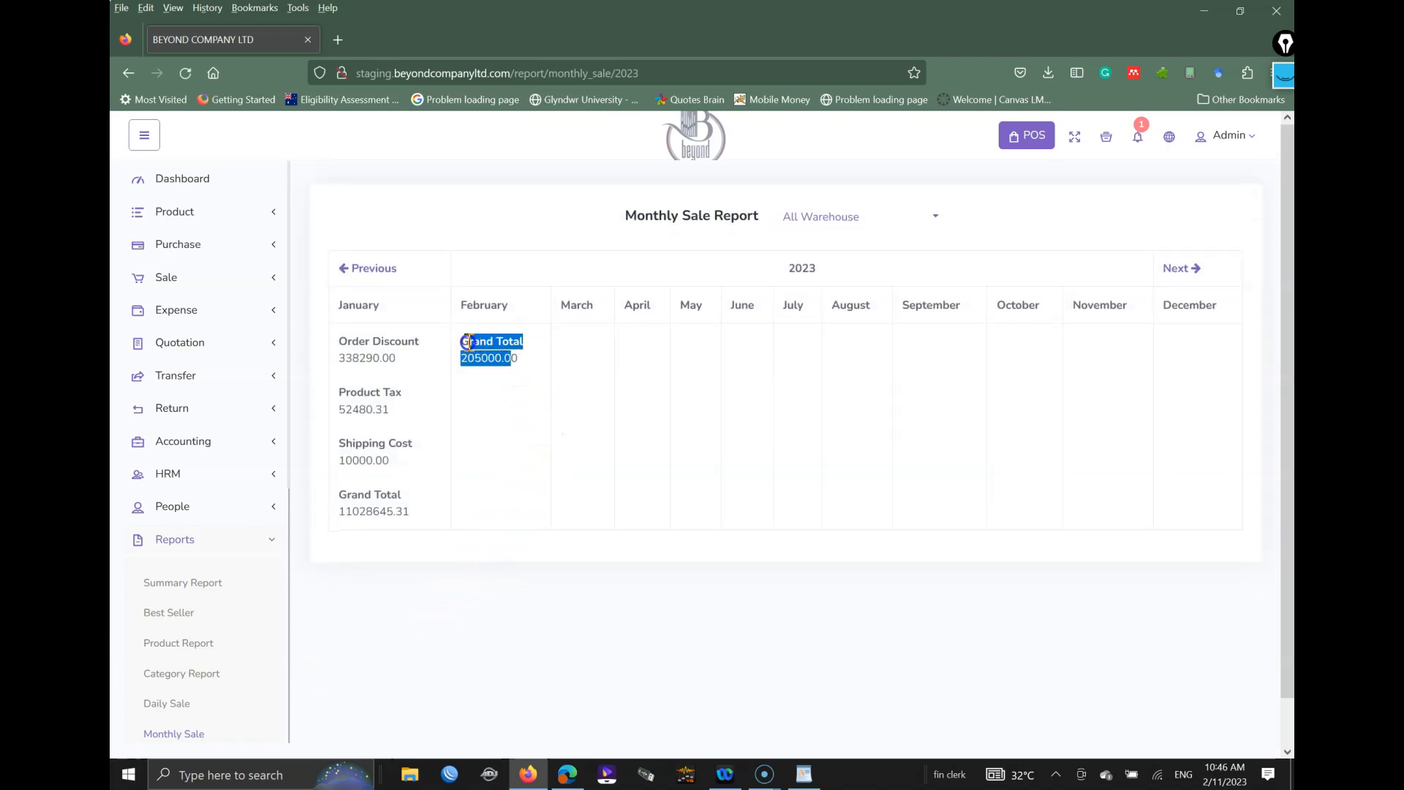
{"action": "left_click", "coordinate": [560, 368]}
{"action": "left_click", "coordinate": [861, 394]}
{"action": "scroll", "coordinate": [204, 611], "scroll_direction": "down", "scroll_amount": 4}
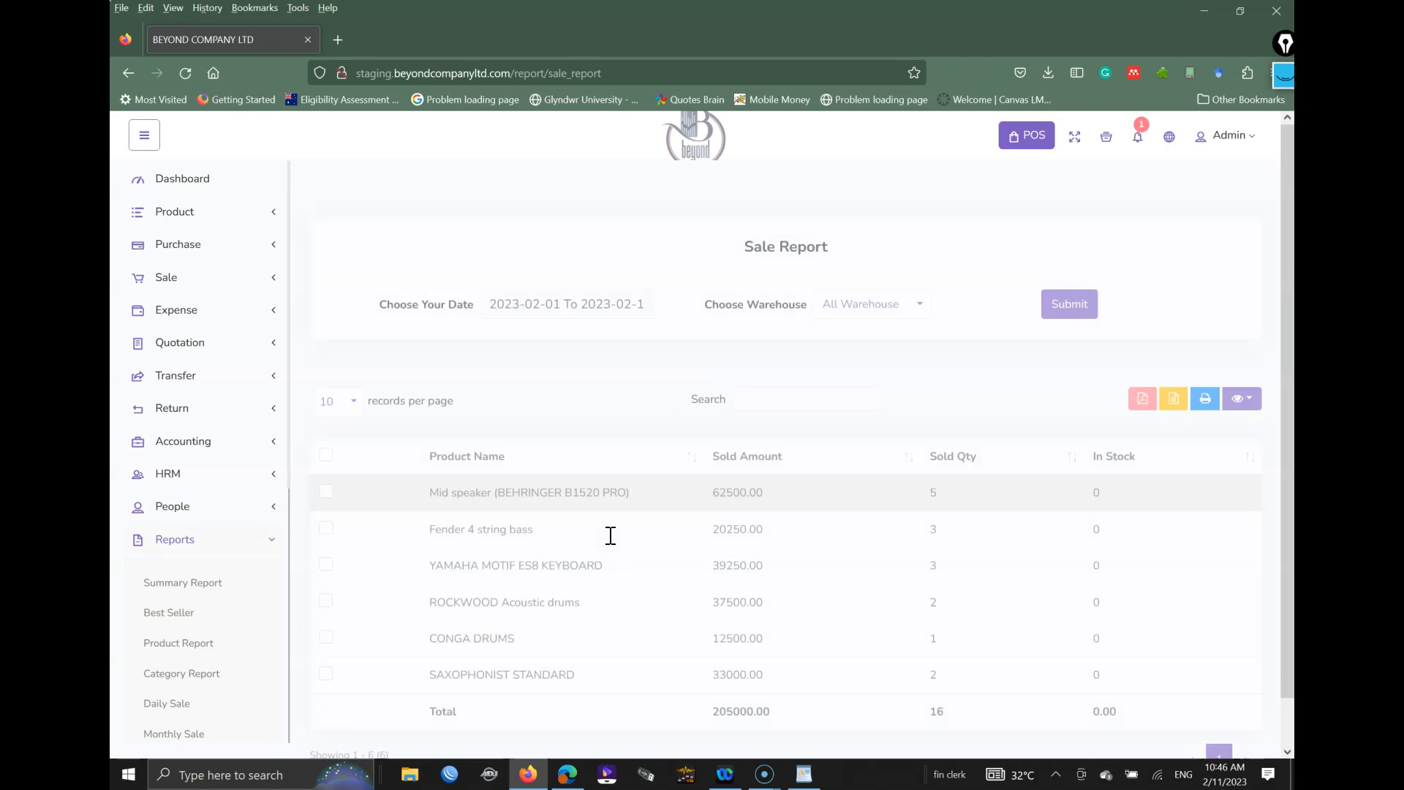
Step: Widen the Sale Report to the last 90 days, from 2022-11-14, totalling 3500906.25
{"action": "scroll", "coordinate": [553, 363], "scroll_direction": "down", "scroll_amount": 2}
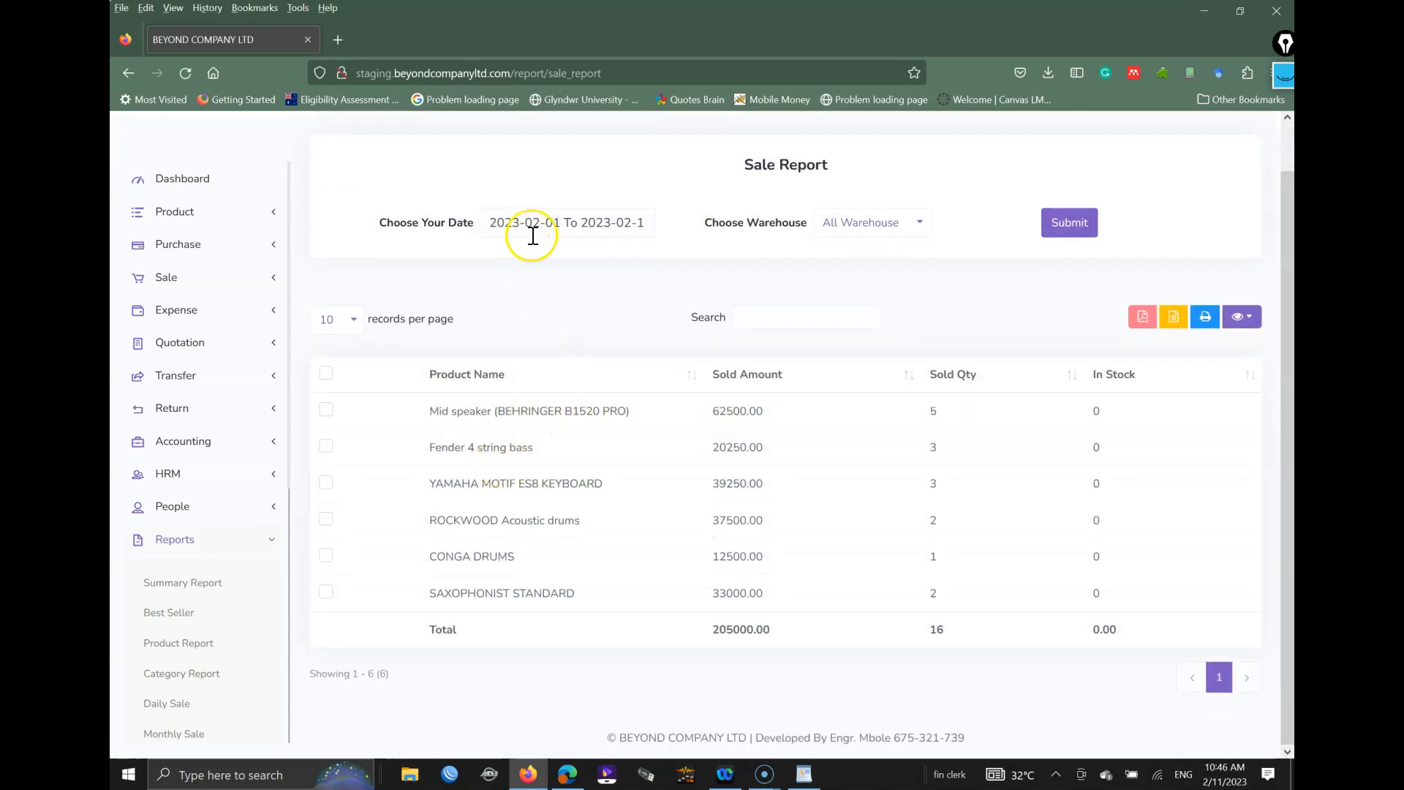
{"action": "left_click", "coordinate": [534, 231]}
{"action": "left_click", "coordinate": [547, 320]}
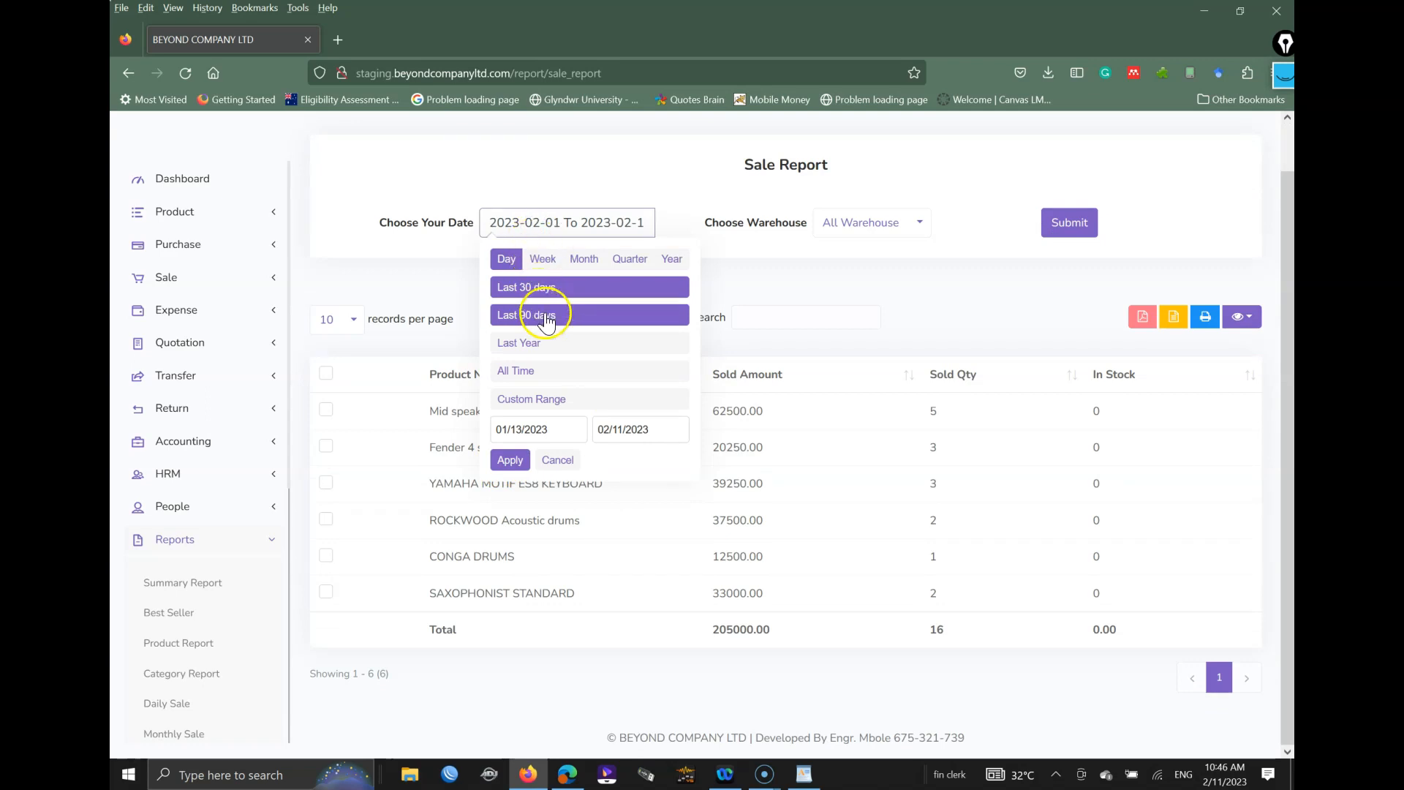
{"action": "left_click", "coordinate": [1068, 224]}
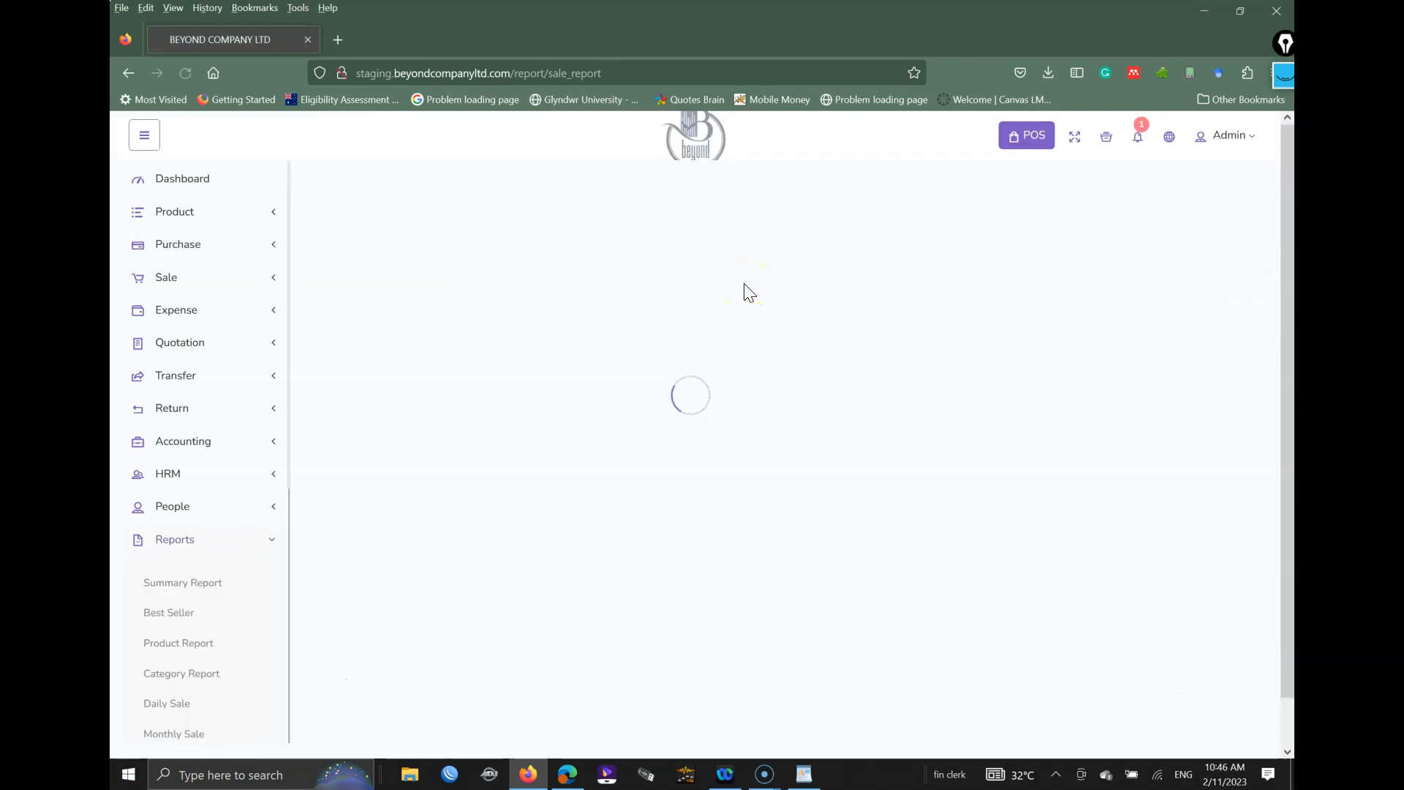
{"action": "scroll", "coordinate": [768, 376], "scroll_direction": "down", "scroll_amount": 3}
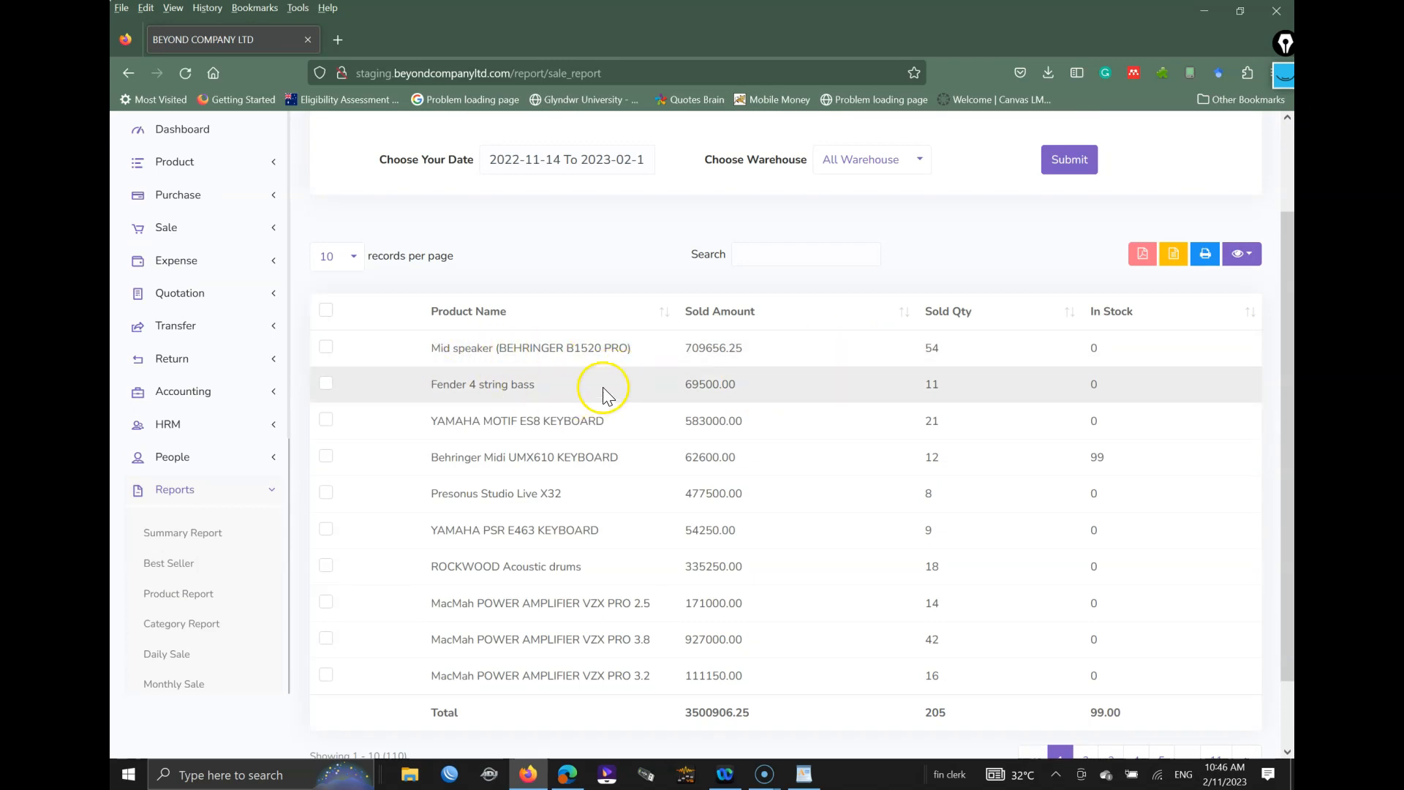
{"action": "left_click_drag", "start_coordinate": [436, 349], "coordinate": [872, 589]}
{"action": "left_click", "coordinate": [948, 273]}
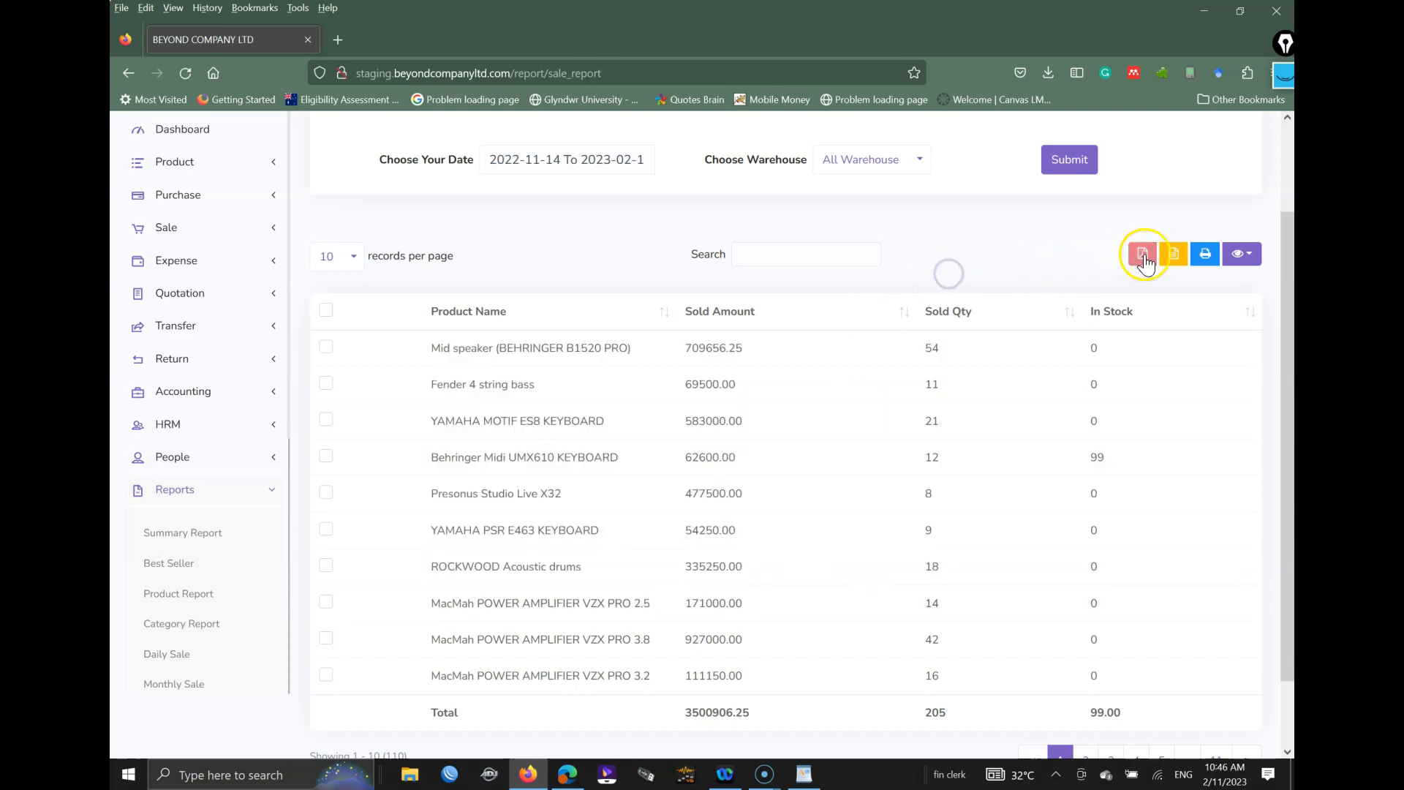
Step: Export the Sale Report as BEYOND COMPANY LTD-10.pdf and return to the report
{"action": "left_click", "coordinate": [1145, 257]}
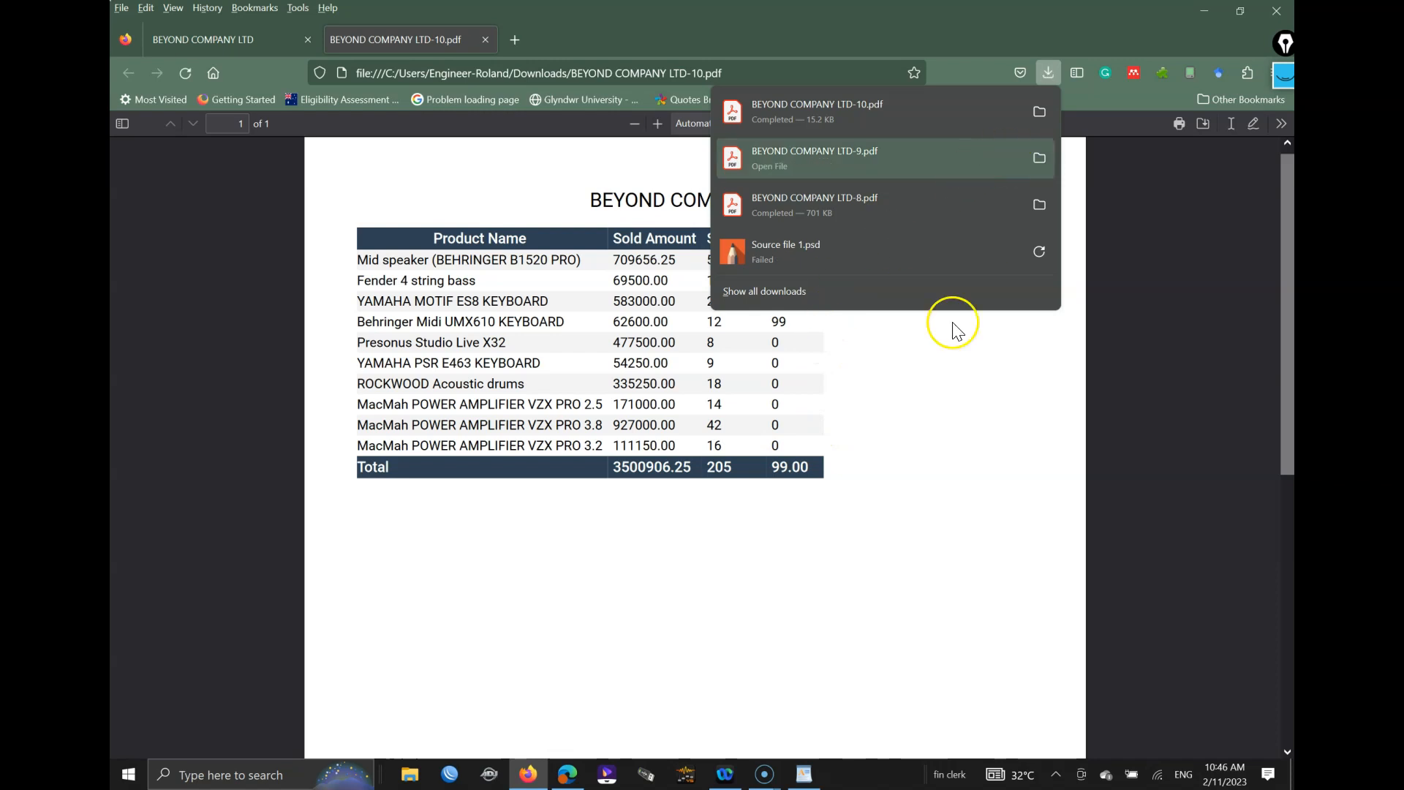
{"action": "left_click", "coordinate": [917, 474]}
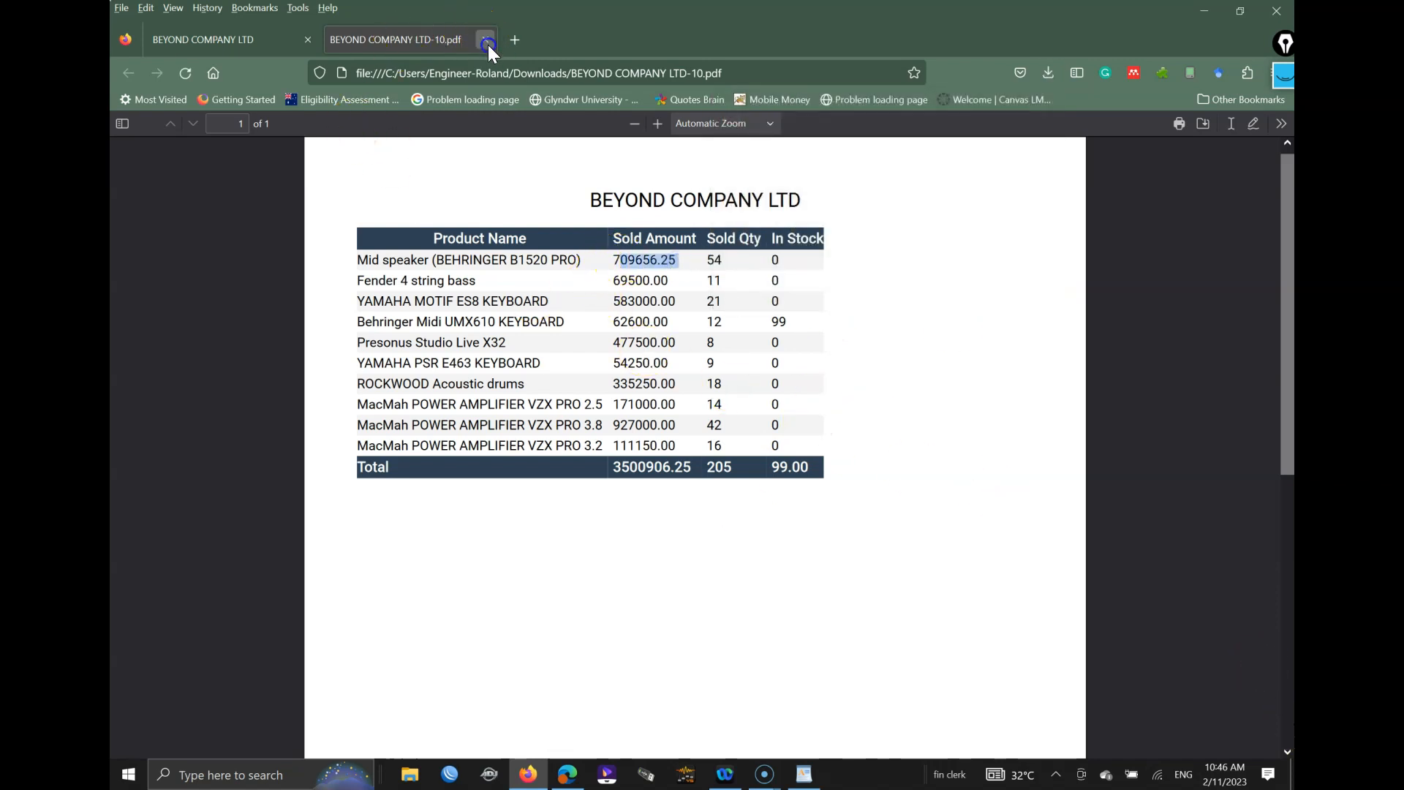
{"action": "left_click", "coordinate": [738, 249]}
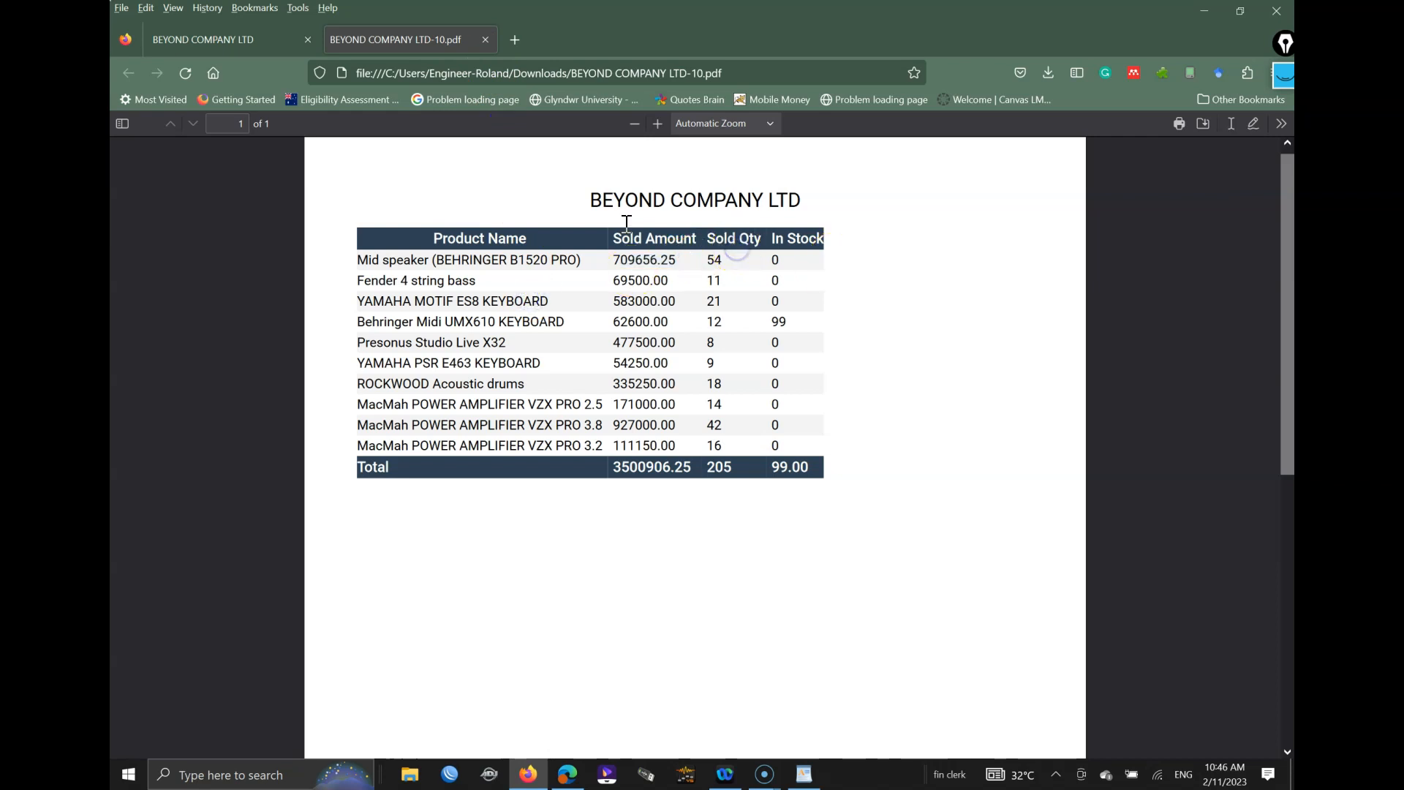
{"action": "left_click", "coordinate": [198, 40]}
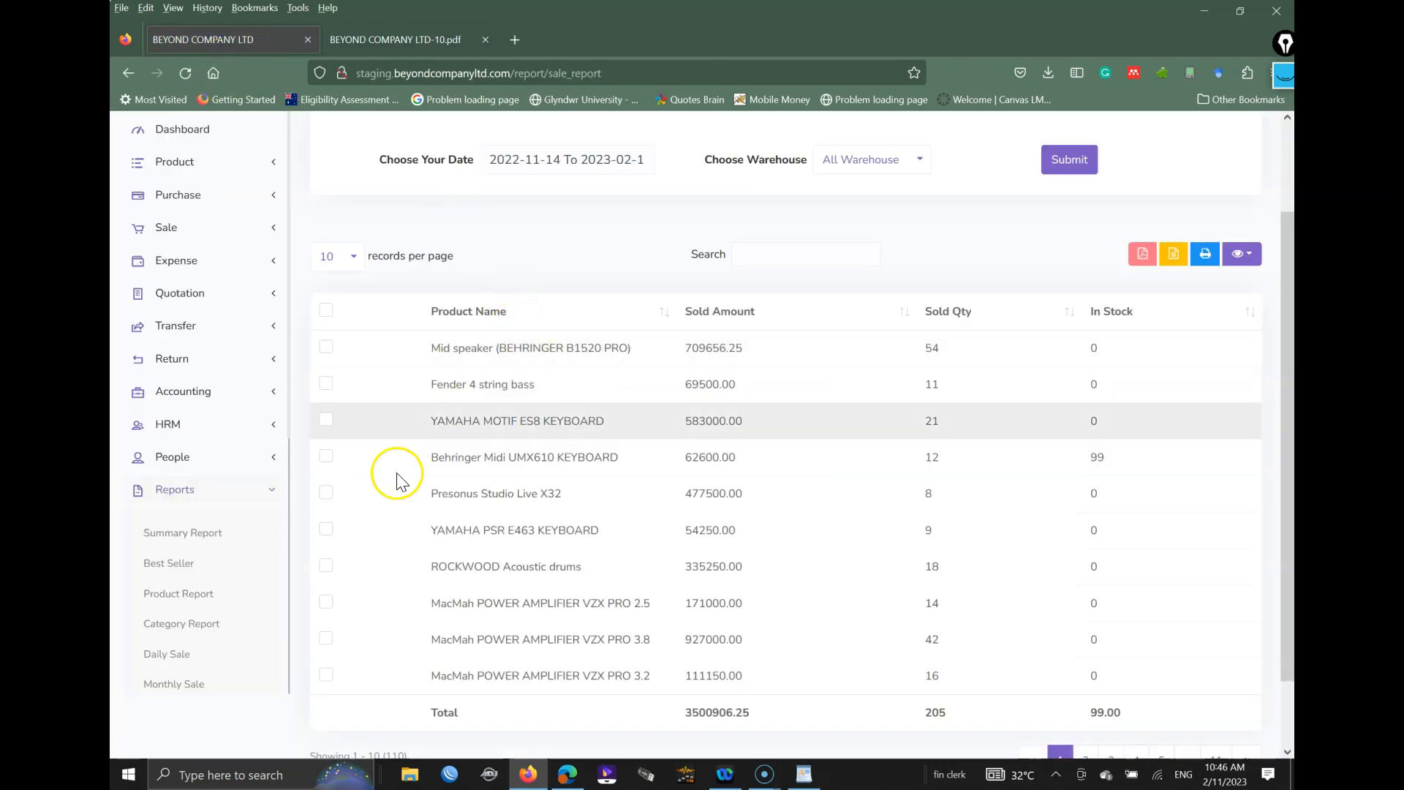
{"action": "scroll", "coordinate": [197, 560], "scroll_direction": "down", "scroll_amount": 5}
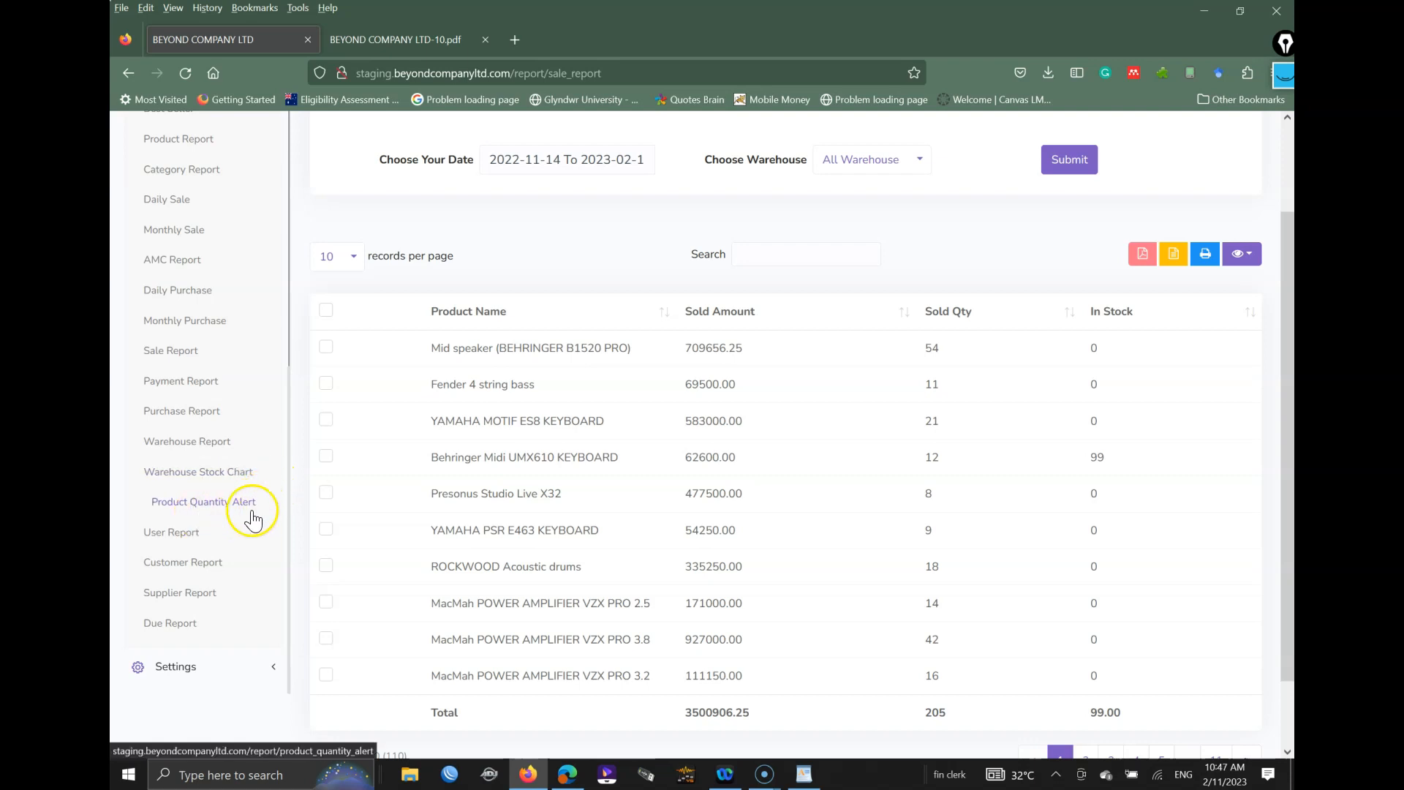
Step: Open the Product Quantity Alert report listing Test at 0.00 against an alert of 2.00
{"action": "left_click", "coordinate": [226, 503]}
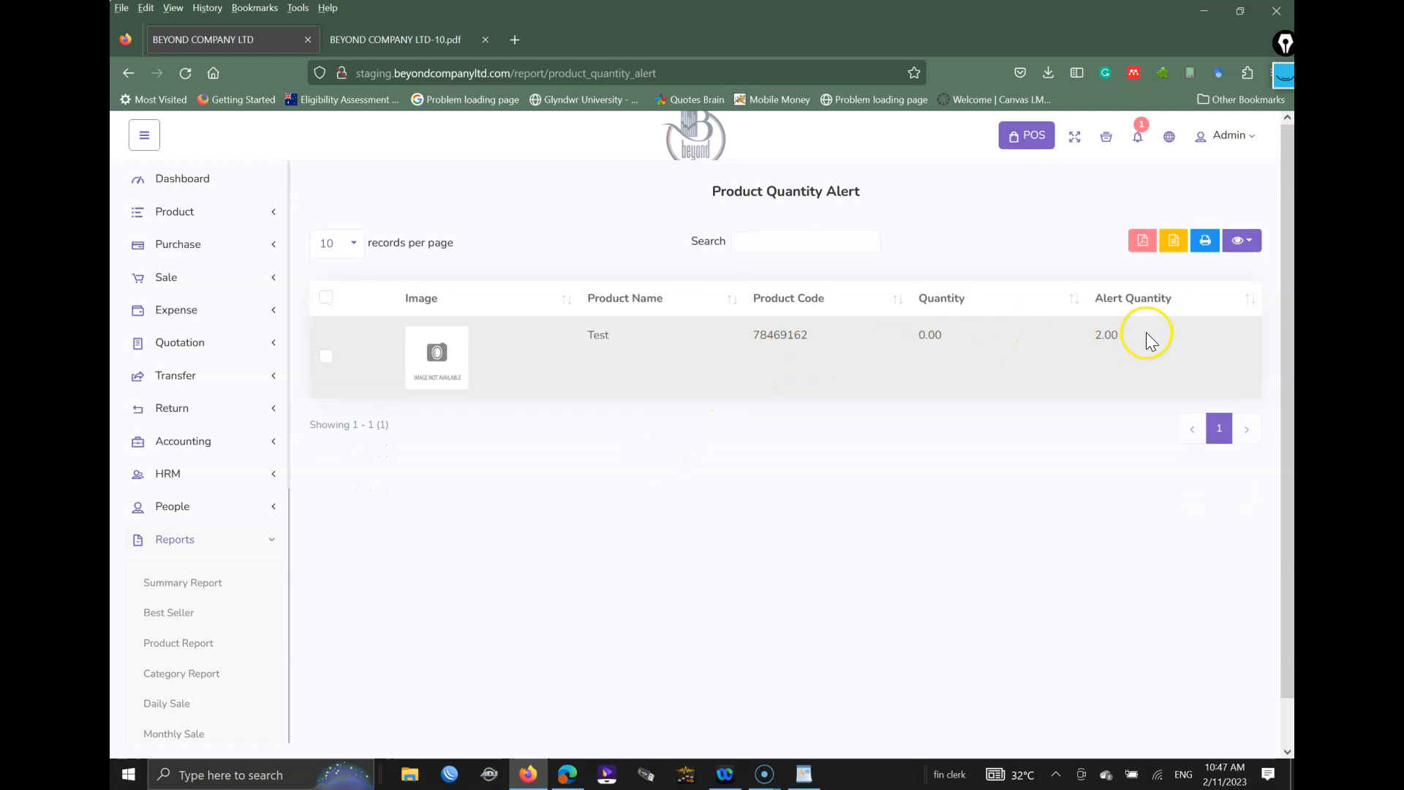
{"action": "scroll", "coordinate": [319, 569], "scroll_direction": "down", "scroll_amount": 2}
{"action": "scroll", "coordinate": [219, 569], "scroll_direction": "down", "scroll_amount": 3}
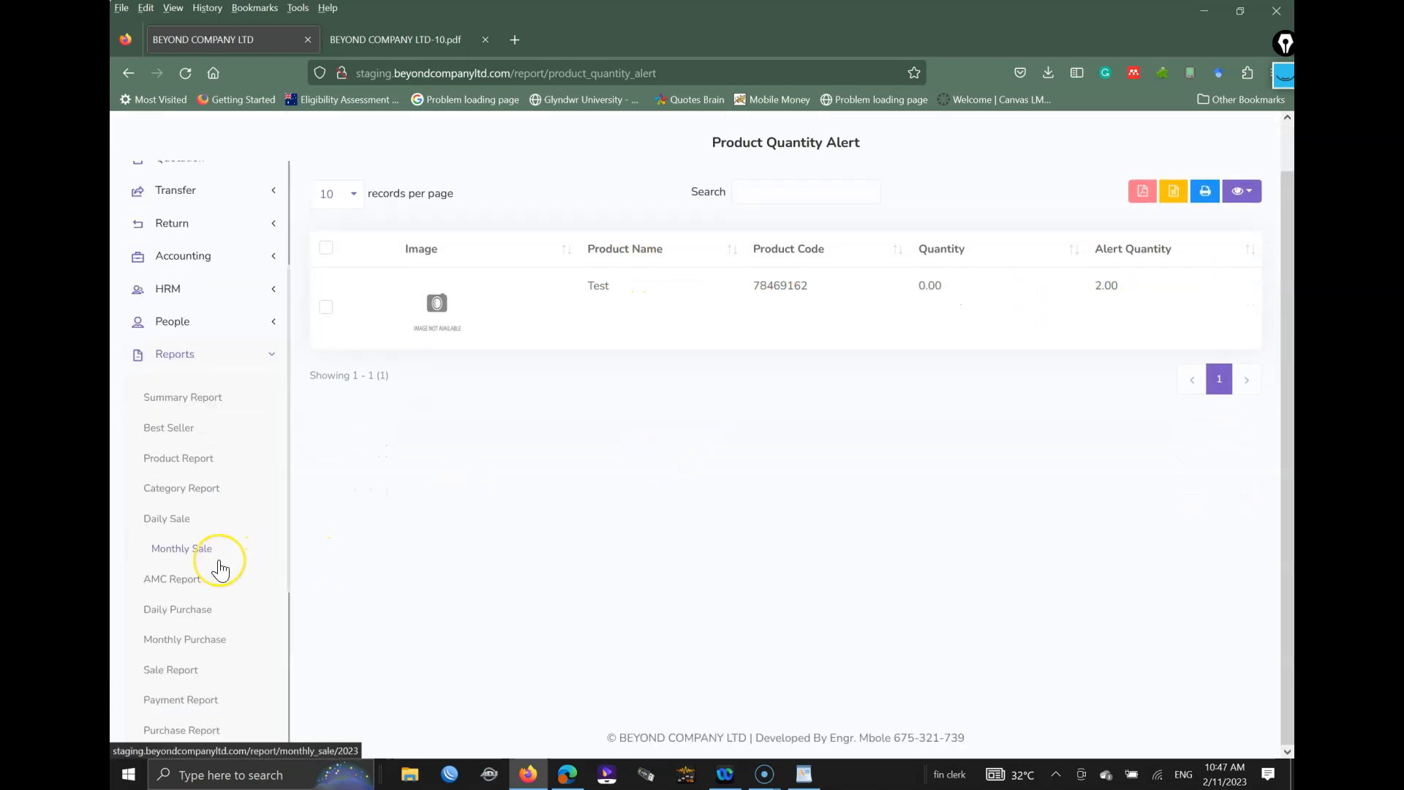
{"action": "scroll", "coordinate": [219, 702], "scroll_direction": "down", "scroll_amount": 4}
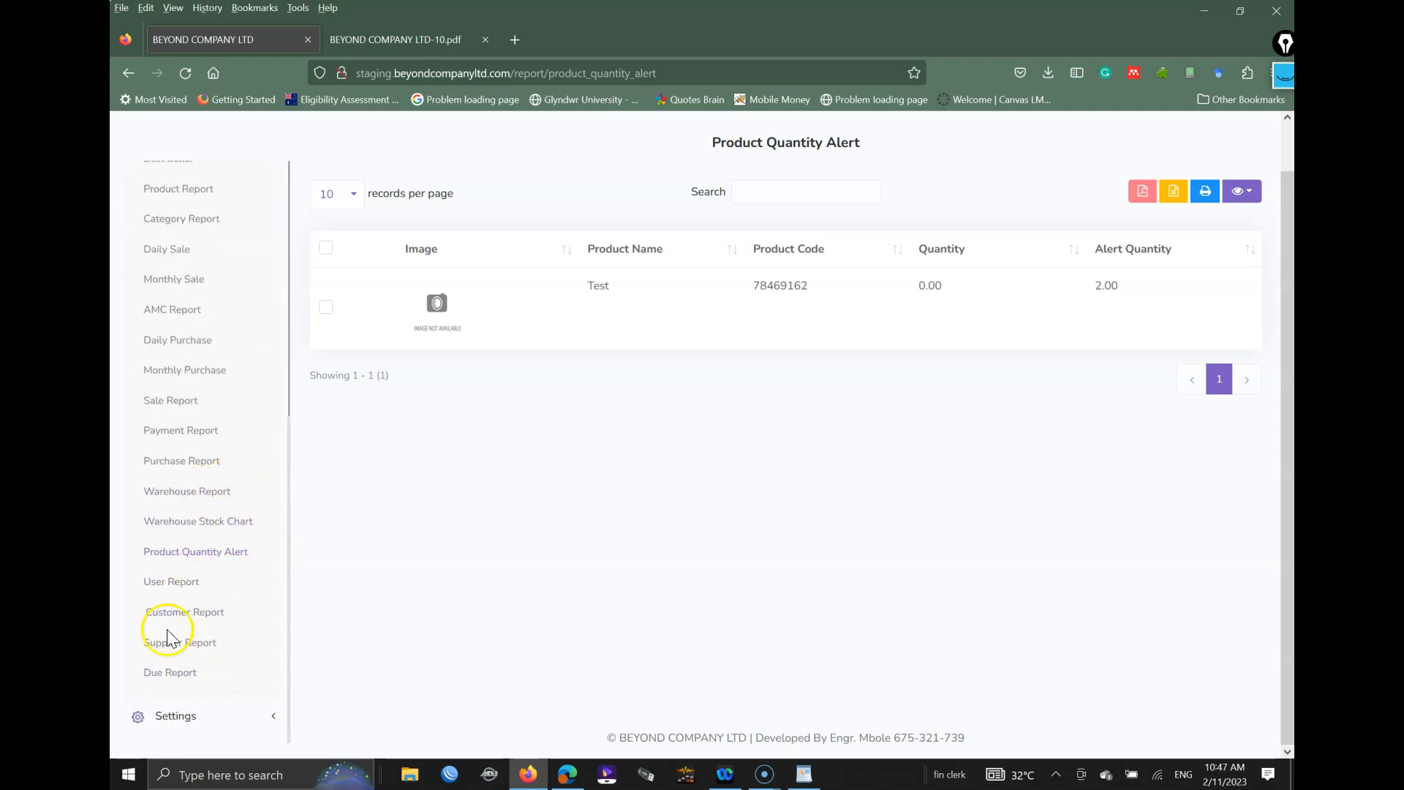
{"action": "left_click", "coordinate": [212, 613]}
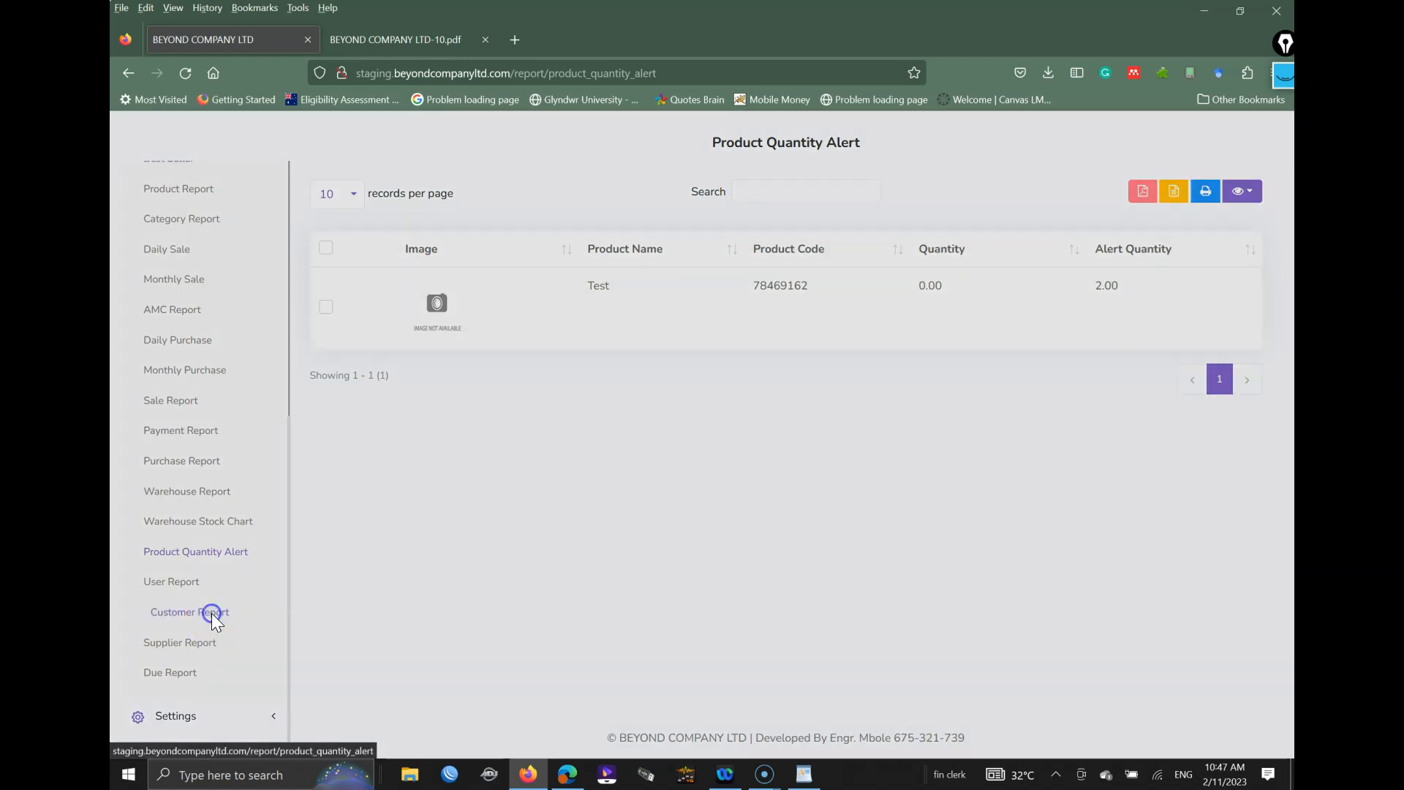
{"action": "left_click", "coordinate": [468, 274]}
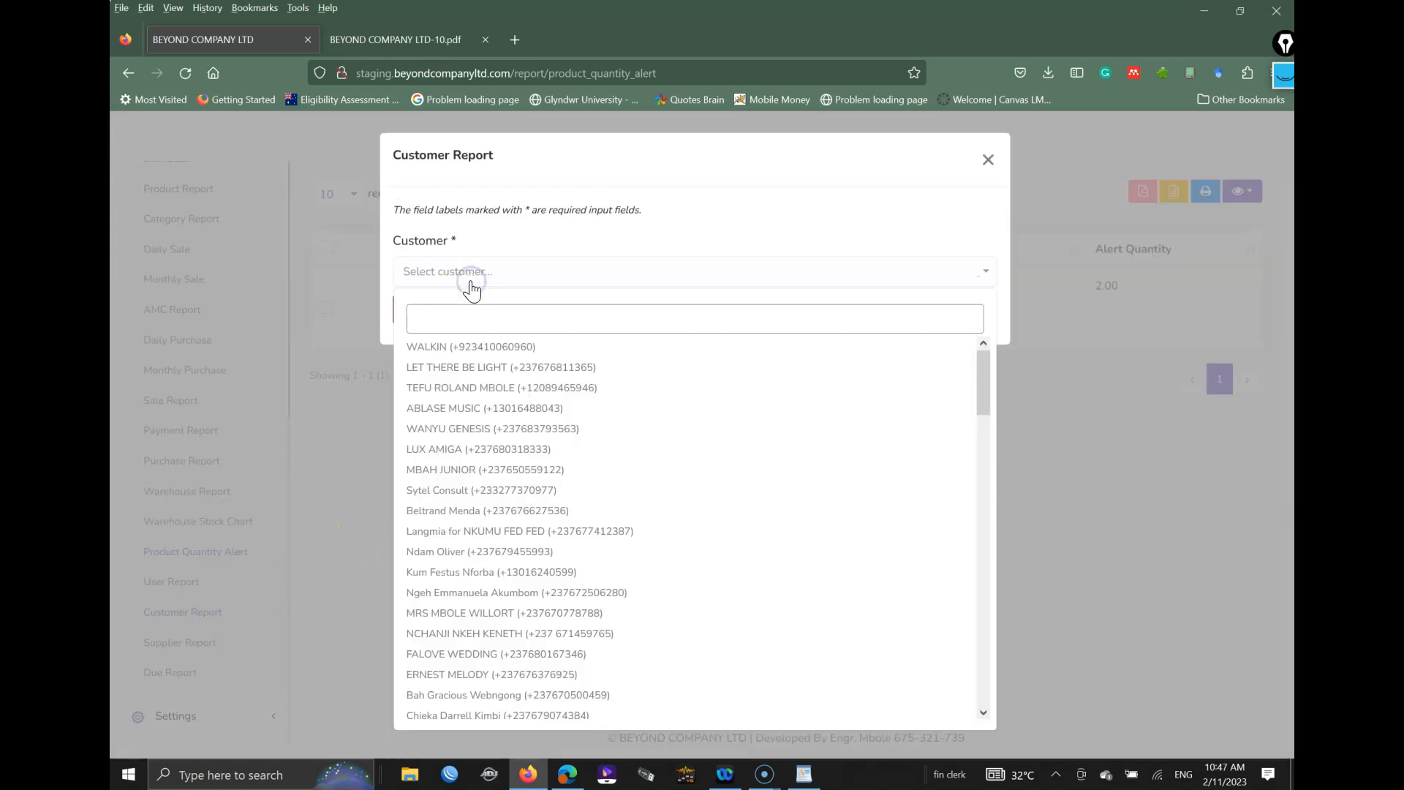
{"action": "left_click", "coordinate": [450, 344]}
{"action": "left_click", "coordinate": [424, 313]}
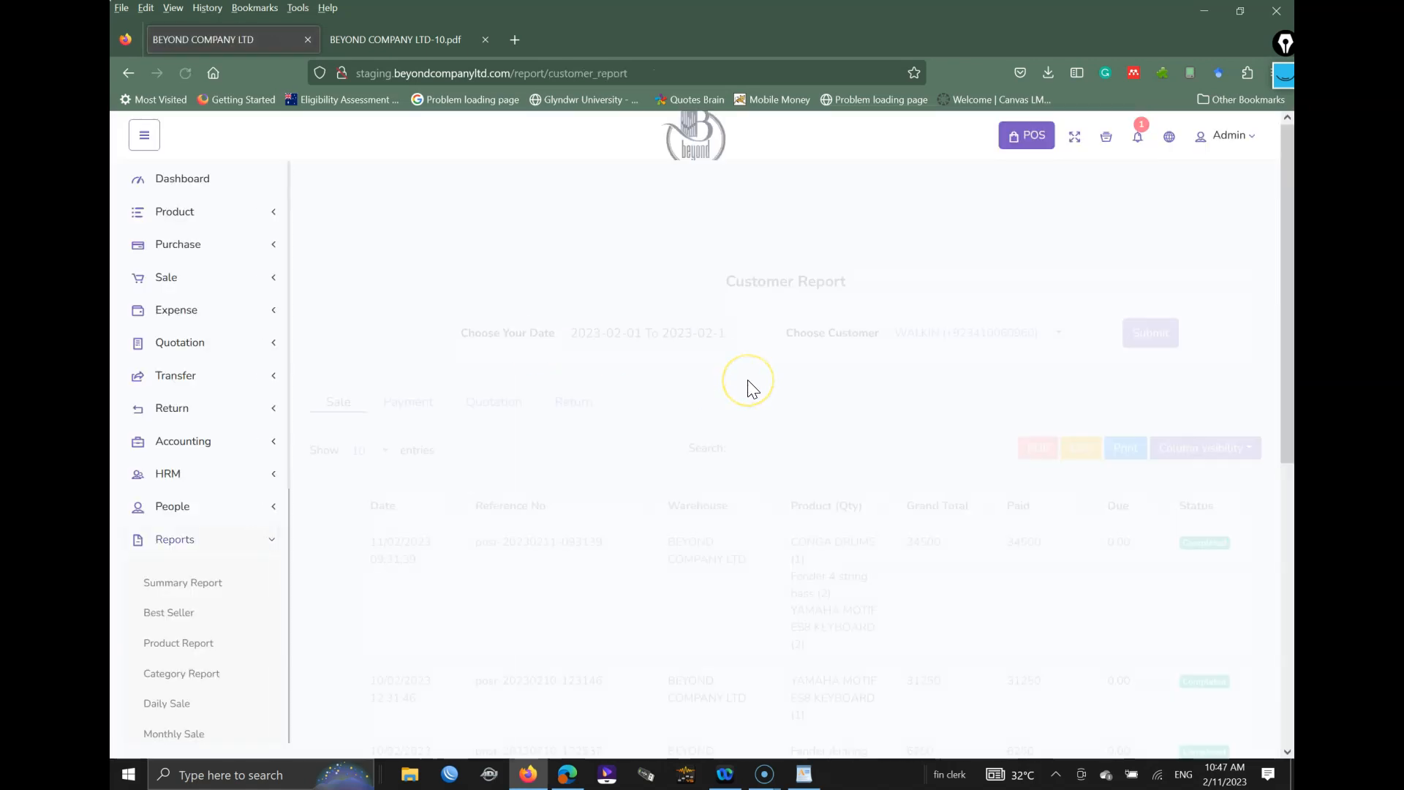
{"action": "scroll", "coordinate": [742, 410], "scroll_direction": "down", "scroll_amount": 2}
{"action": "scroll", "coordinate": [736, 435], "scroll_direction": "down", "scroll_amount": 5}
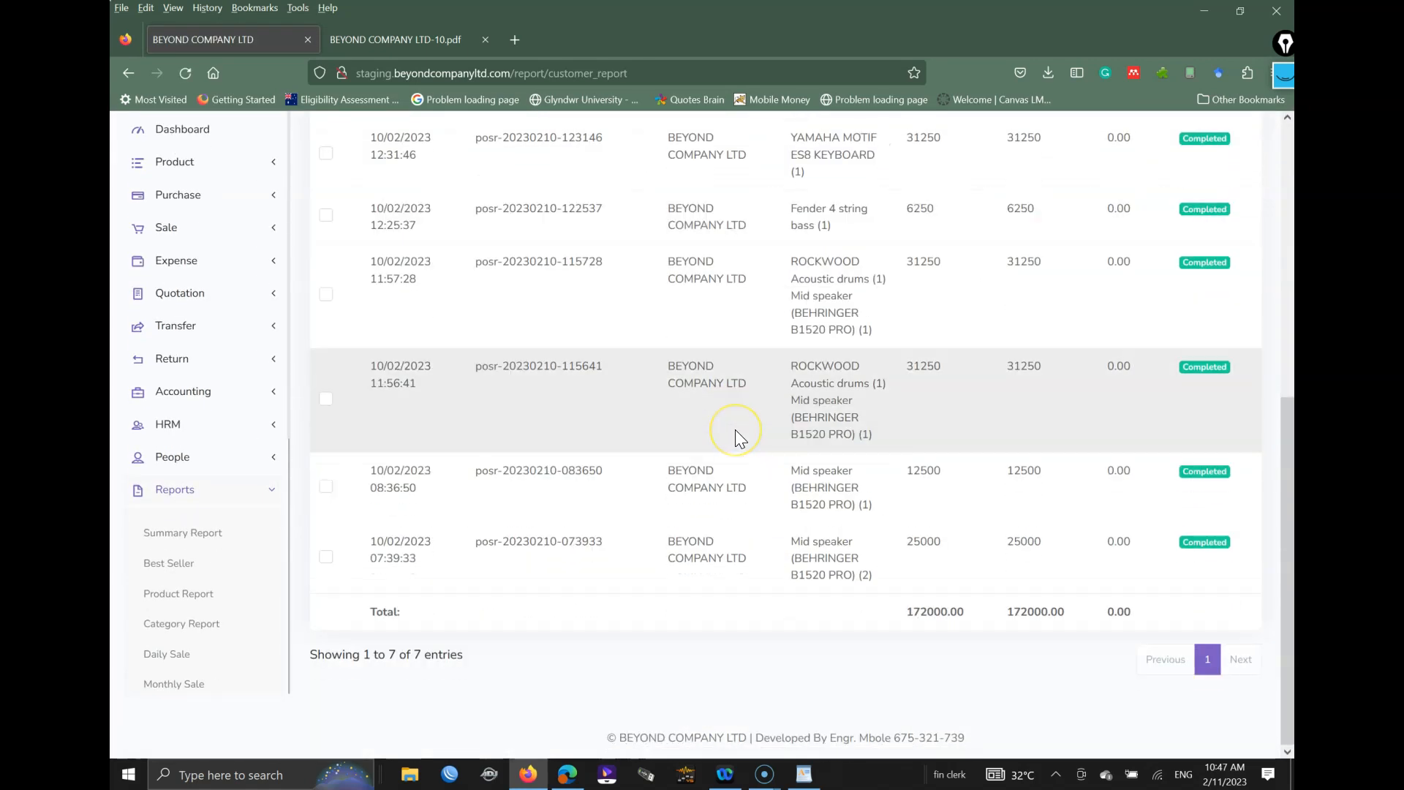
{"action": "scroll", "coordinate": [737, 432], "scroll_direction": "up", "scroll_amount": 6}
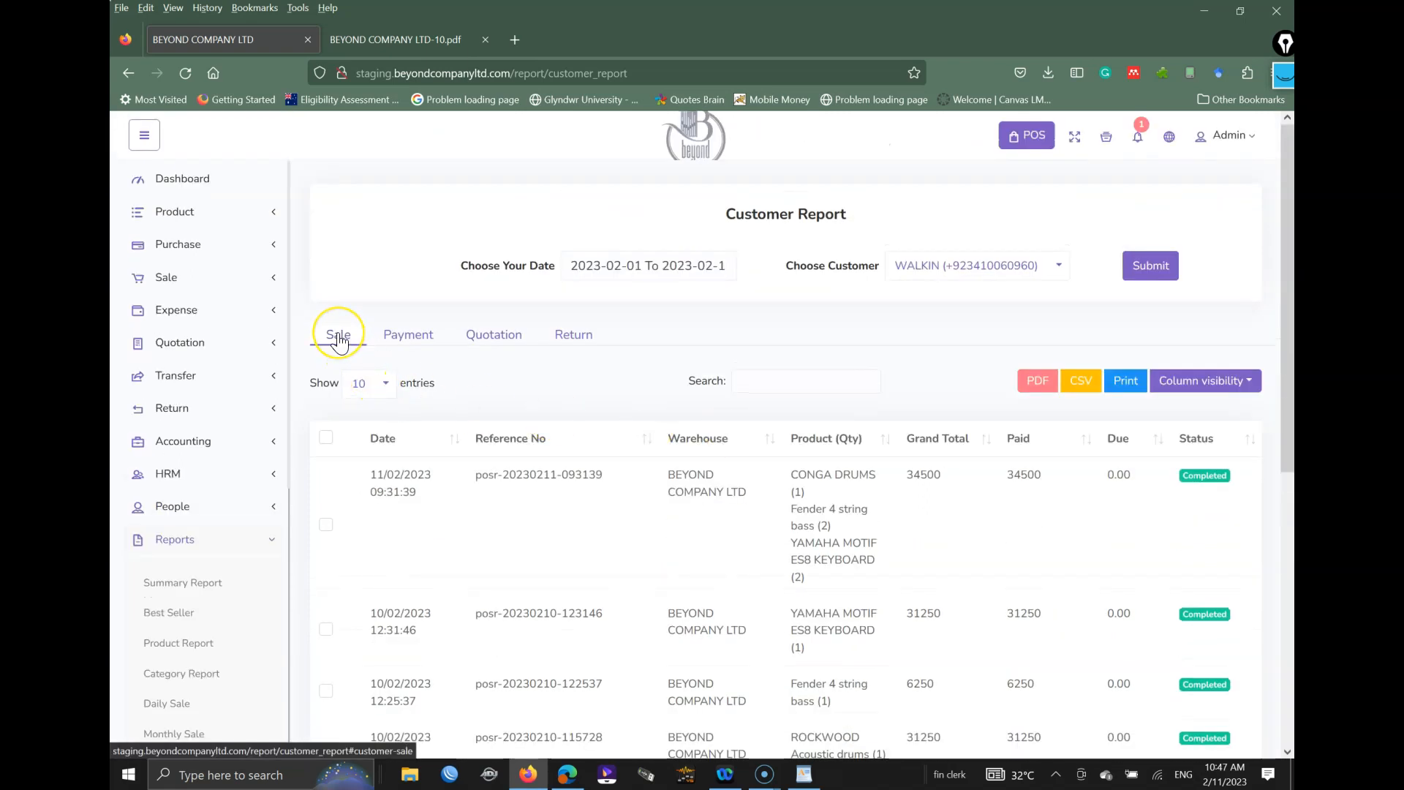
{"action": "left_click", "coordinate": [403, 334]}
{"action": "left_click", "coordinate": [493, 334]}
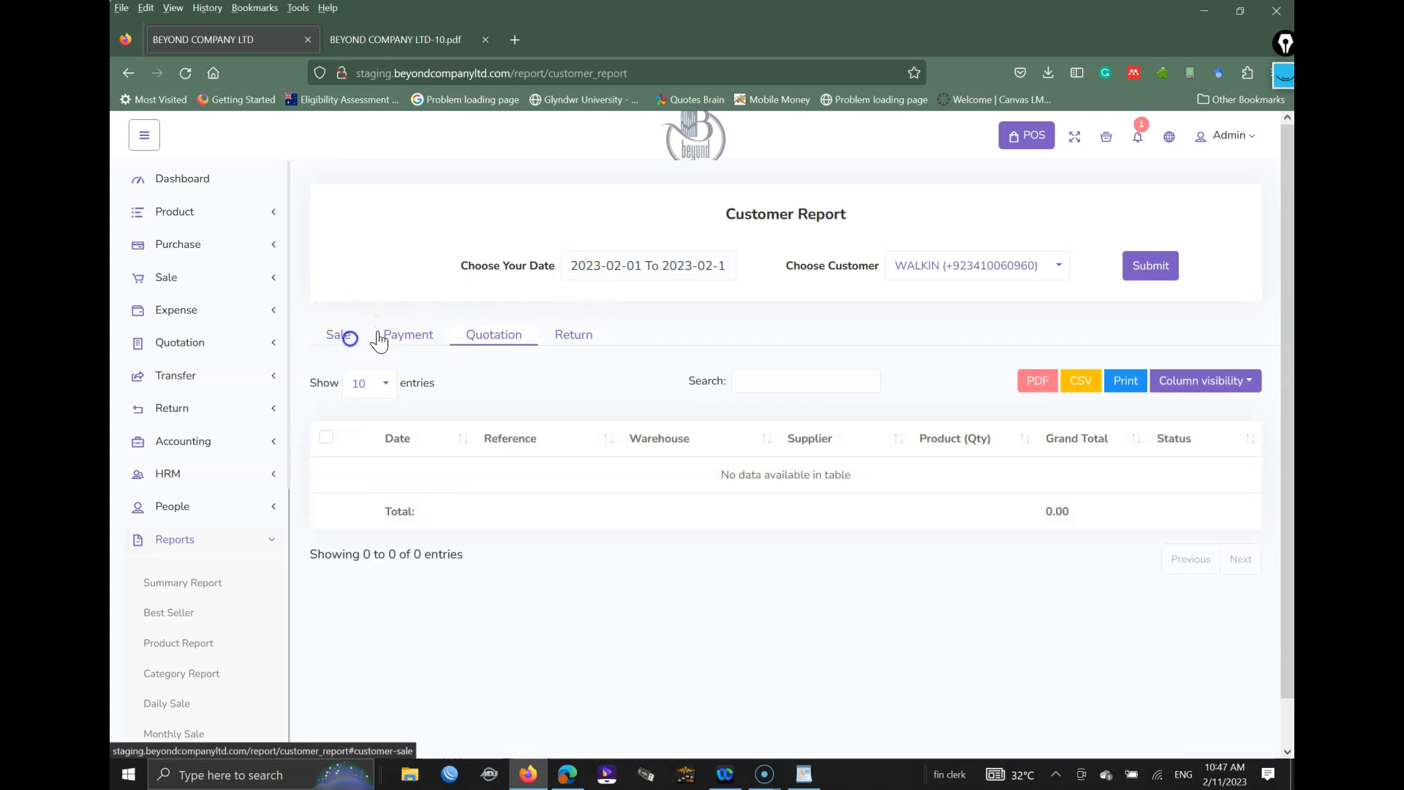
{"action": "left_click", "coordinate": [344, 334]}
{"action": "left_click", "coordinate": [635, 265]}
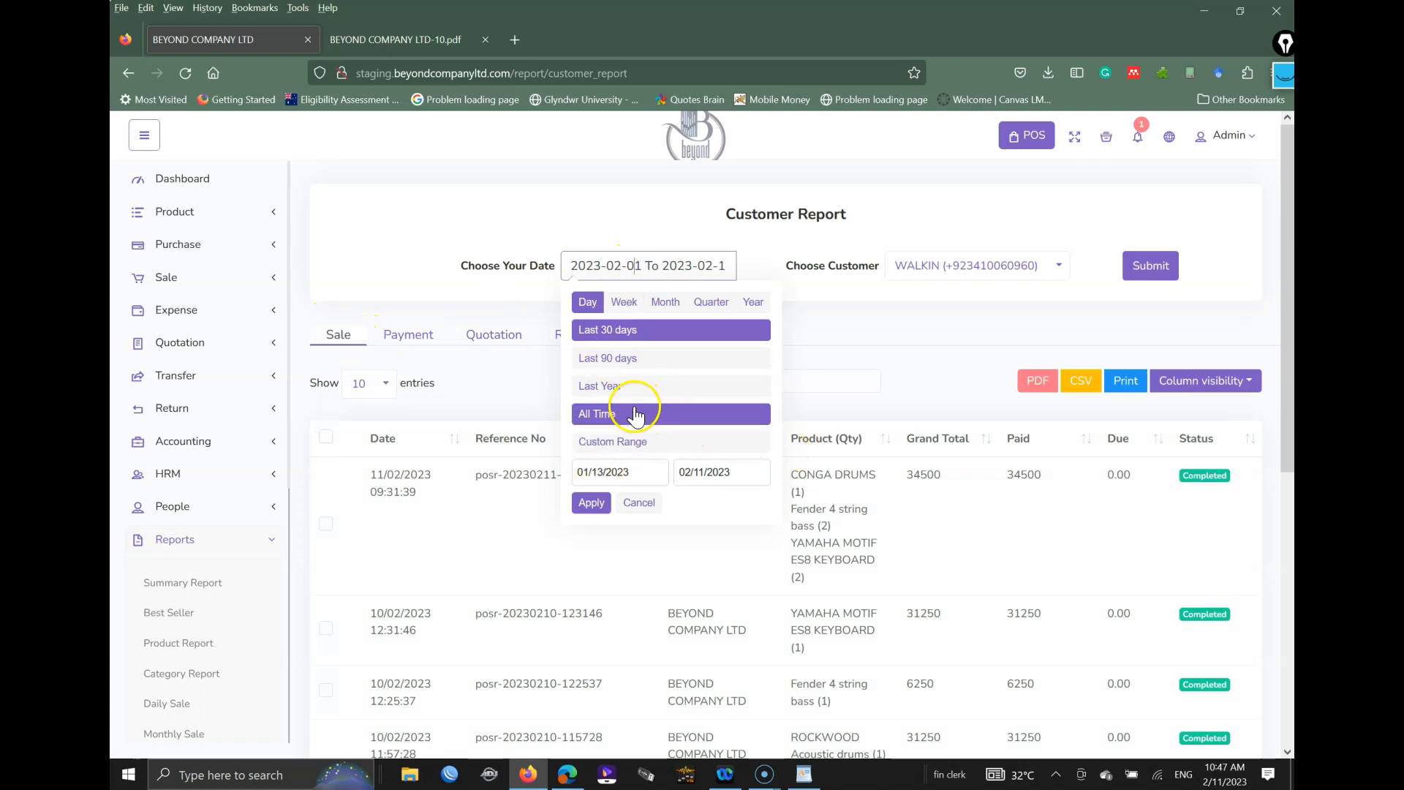
{"action": "scroll", "coordinate": [168, 607], "scroll_direction": "down", "scroll_amount": 6}
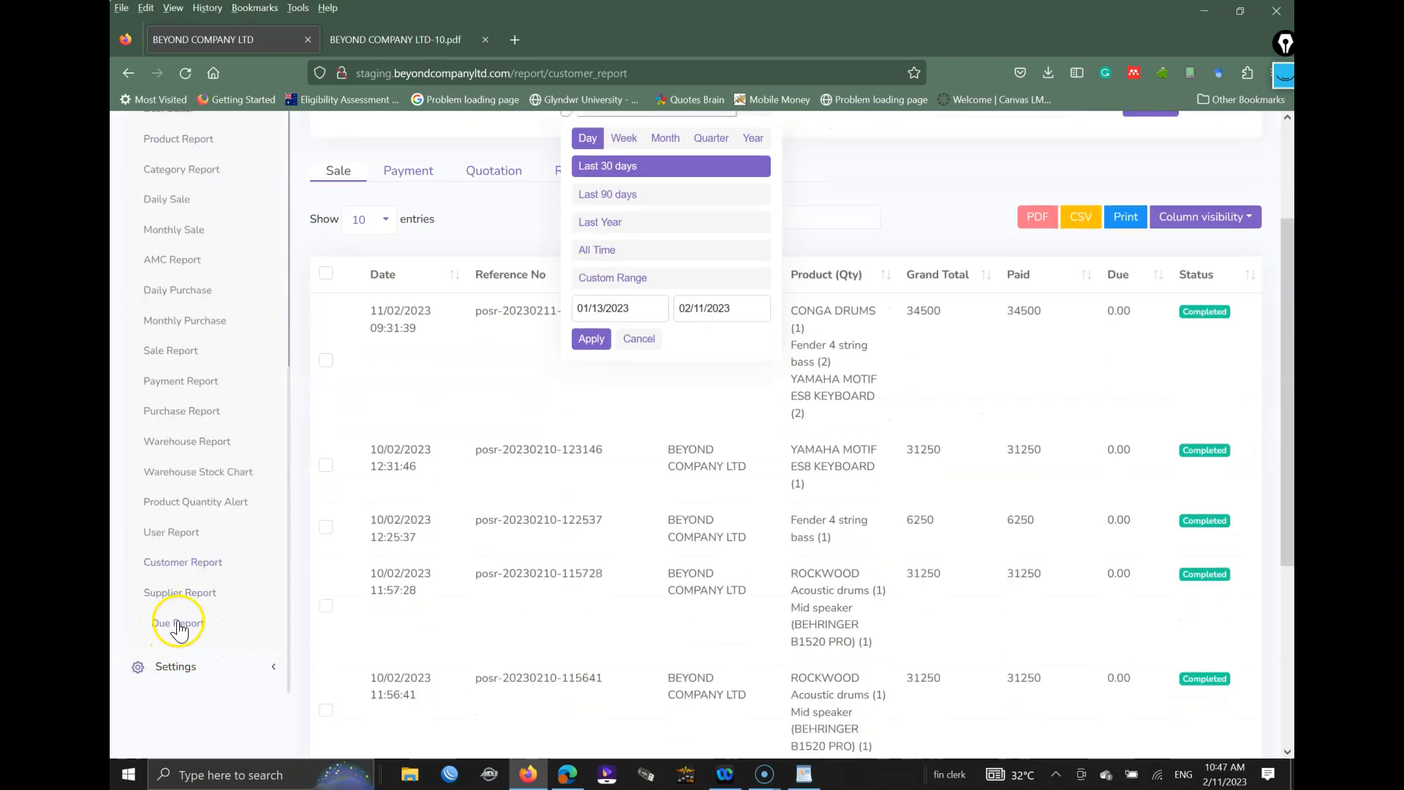
Step: Open the Due Report and close the BEYOND COMPANY LTD-10.pdf tab
{"action": "left_click", "coordinate": [179, 623]}
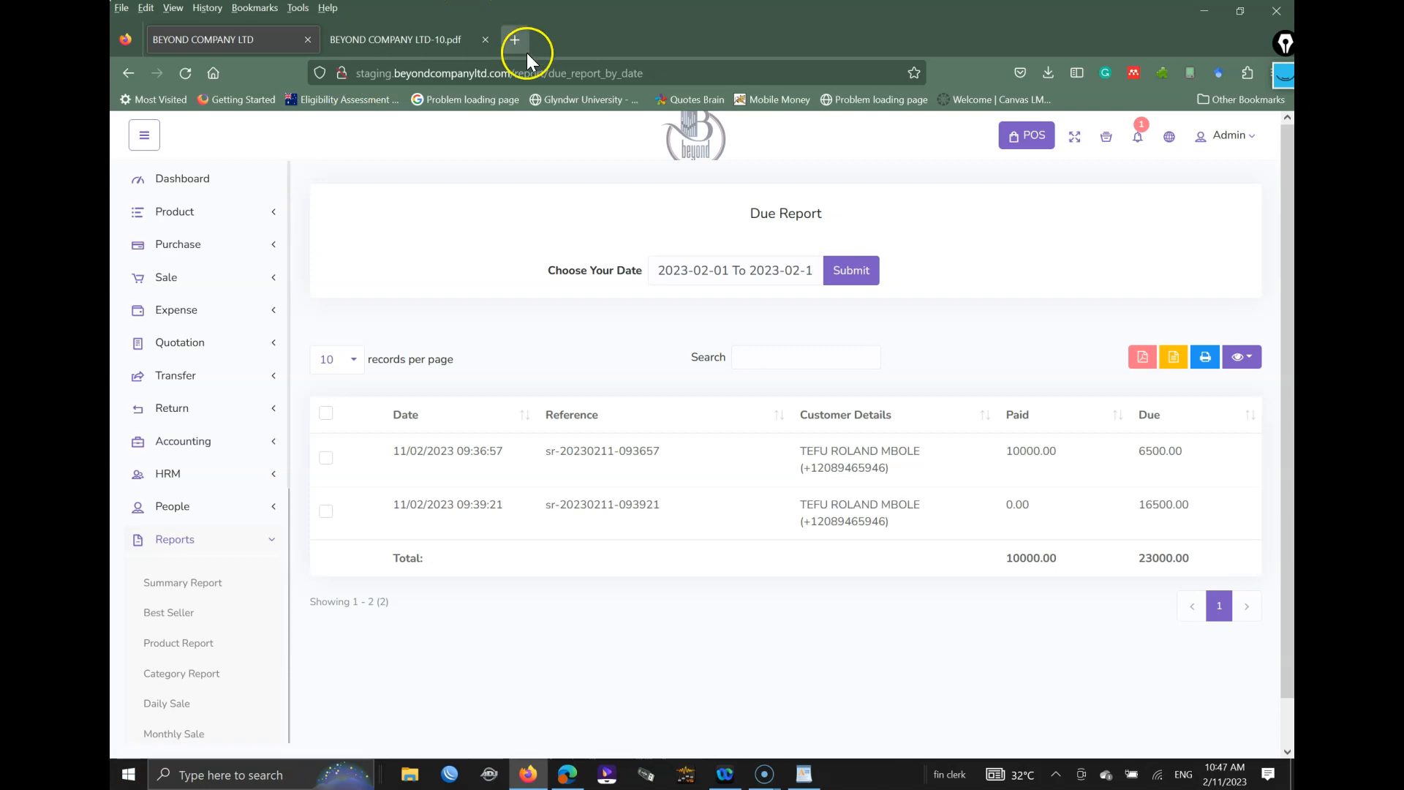
{"action": "left_click", "coordinate": [485, 39]}
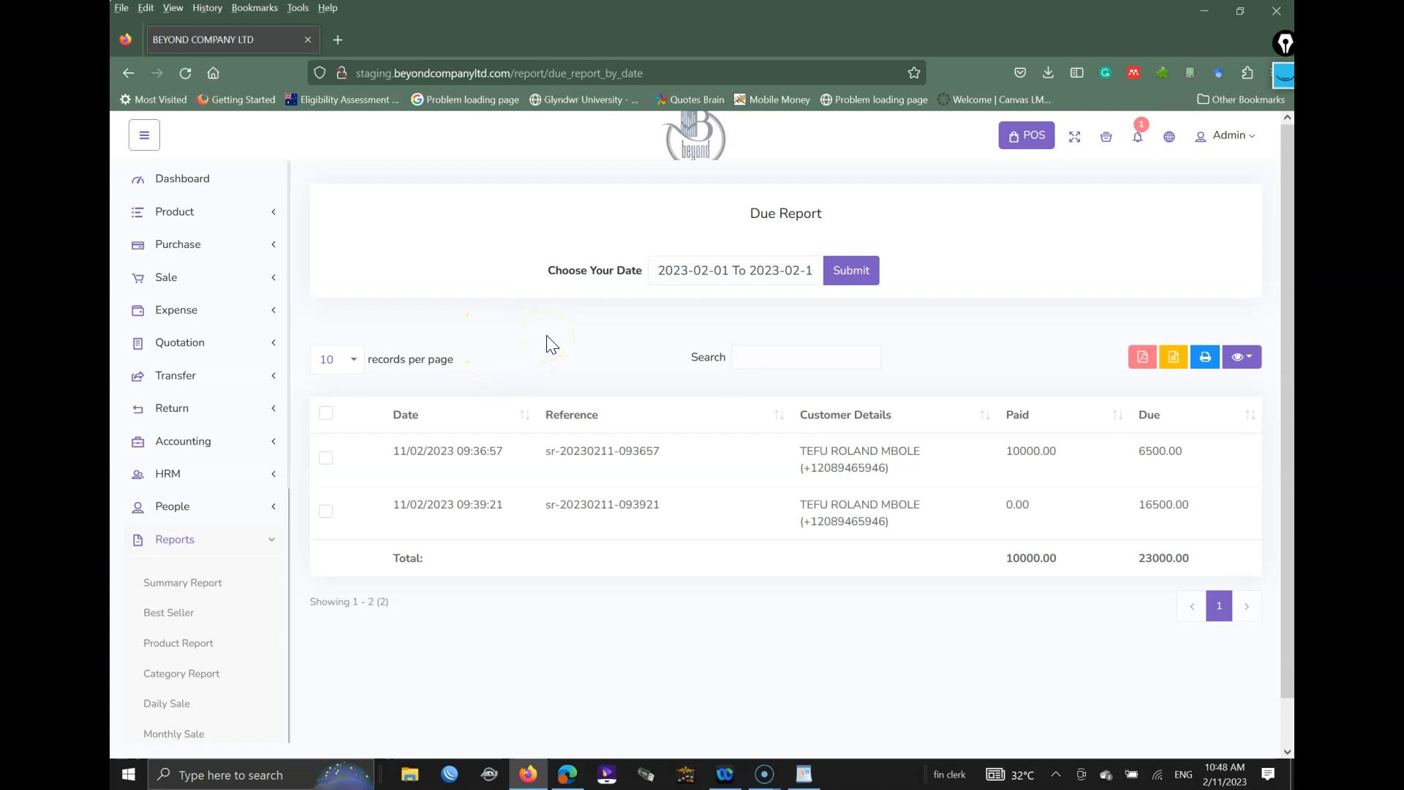
Step: Launch WordPad via Run and type the two company e-mail addresses and phone number
{"action": "key", "text": "super+r"}
{"action": "type", "text": "wordpad"}
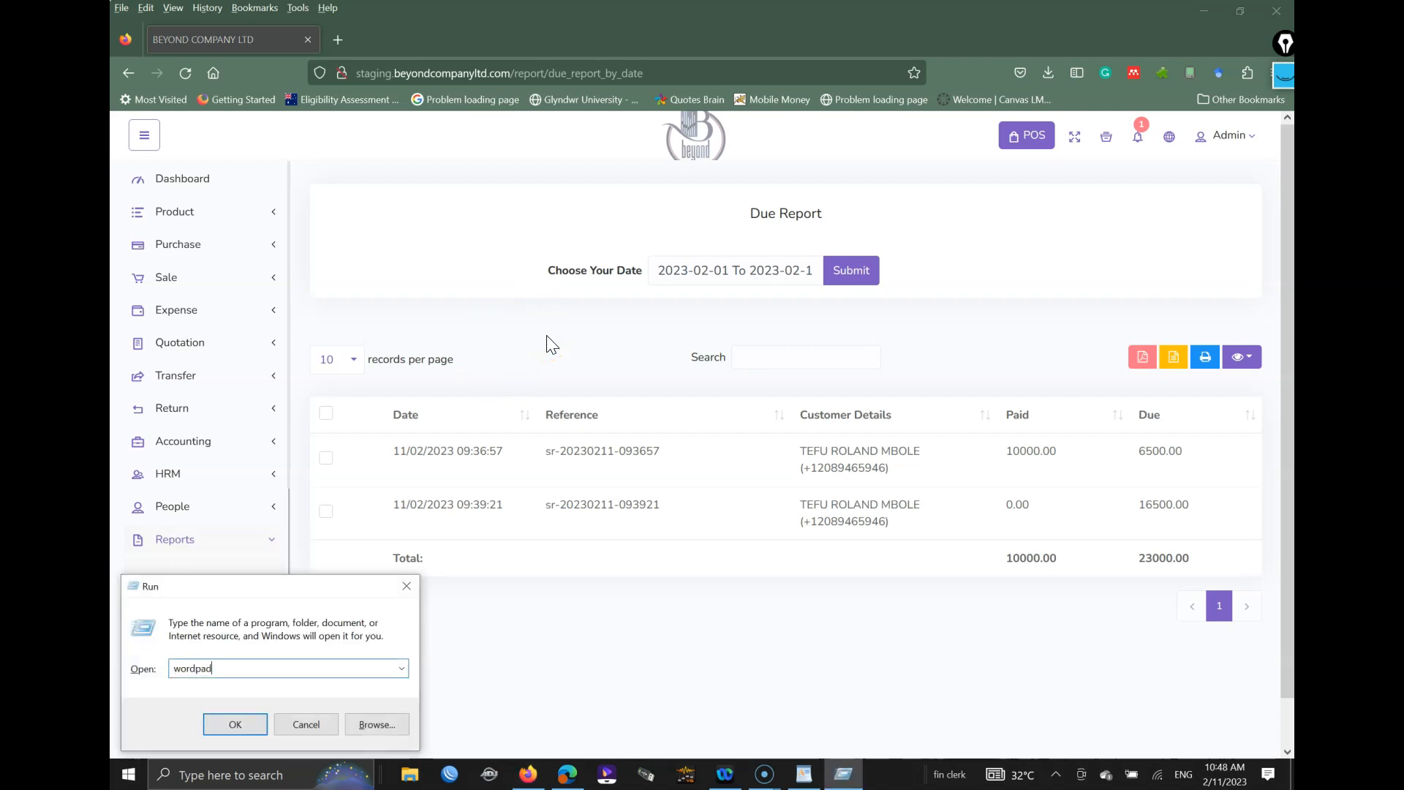
{"action": "key", "text": "Return"}
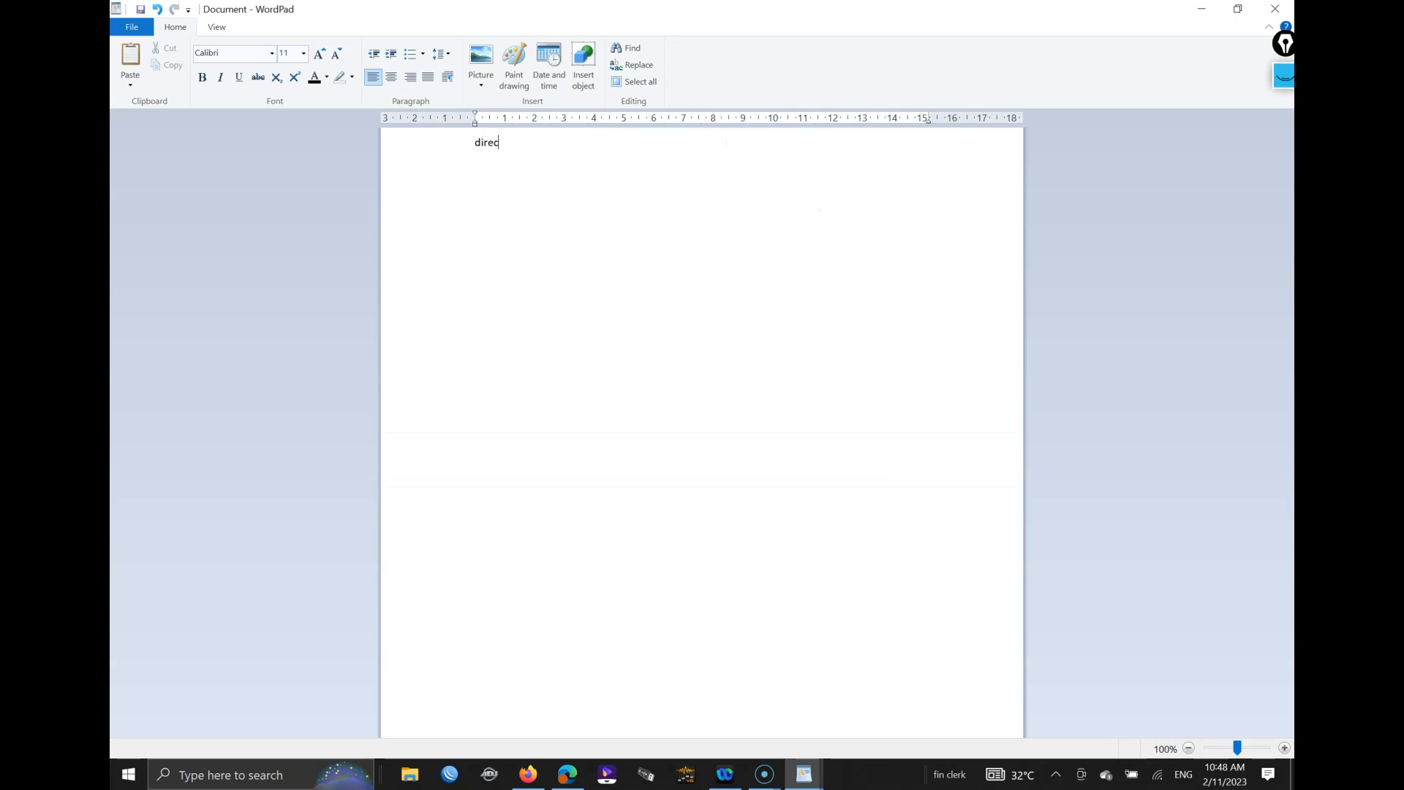
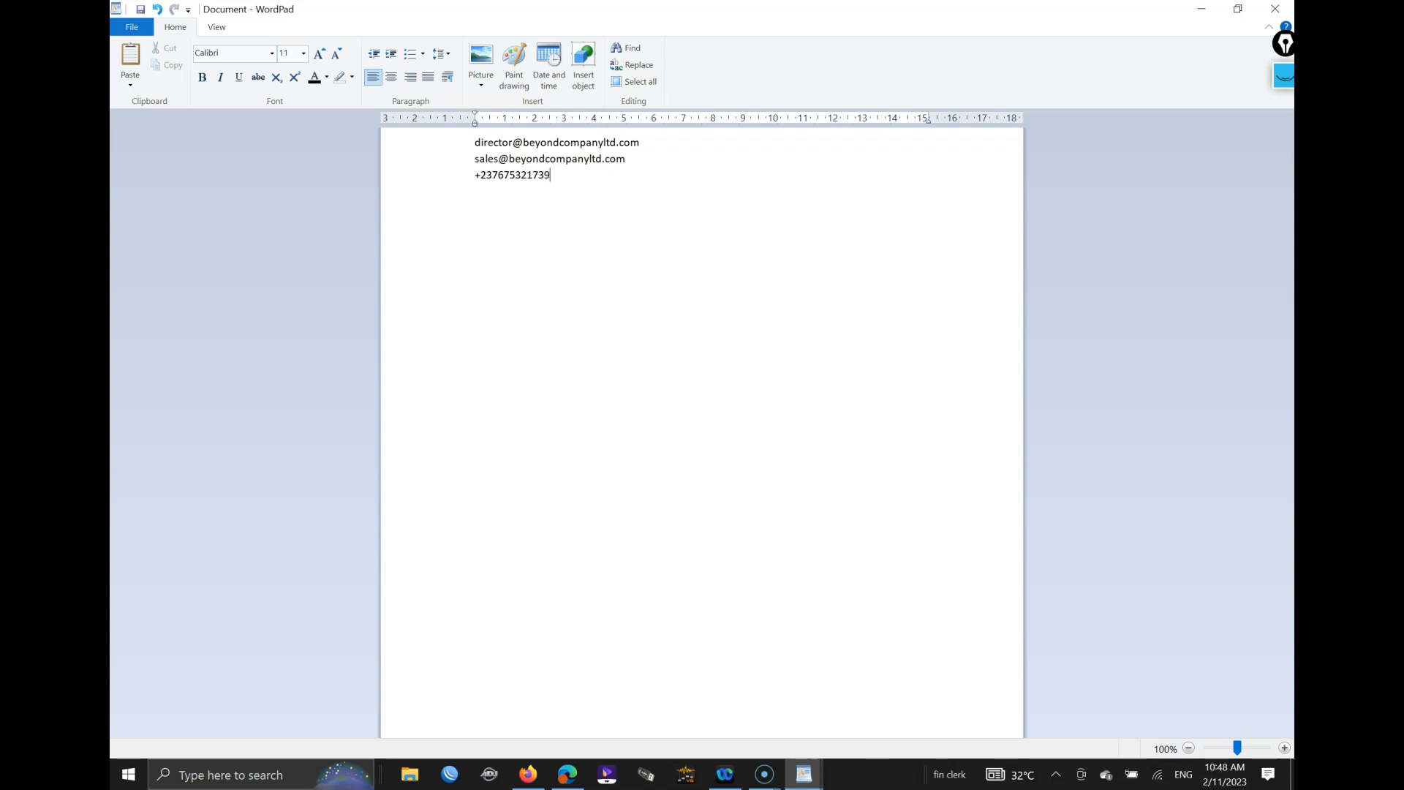
Step: Set all the contact text to font size 28
{"action": "key", "text": "ctrl+a"}
{"action": "key", "text": "ctrl+shift+period"}
{"action": "key", "text": "ctrl+shift+period"}
{"action": "key", "text": "ctrl+shift+period"}
{"action": "key", "text": "ctrl+shift+period"}
{"action": "key", "text": "ctrl+shift+period"}
{"action": "key", "text": "ctrl+shift+period"}
{"action": "key", "text": "ctrl+shift+period"}
{"action": "key", "text": "ctrl+shift+period"}
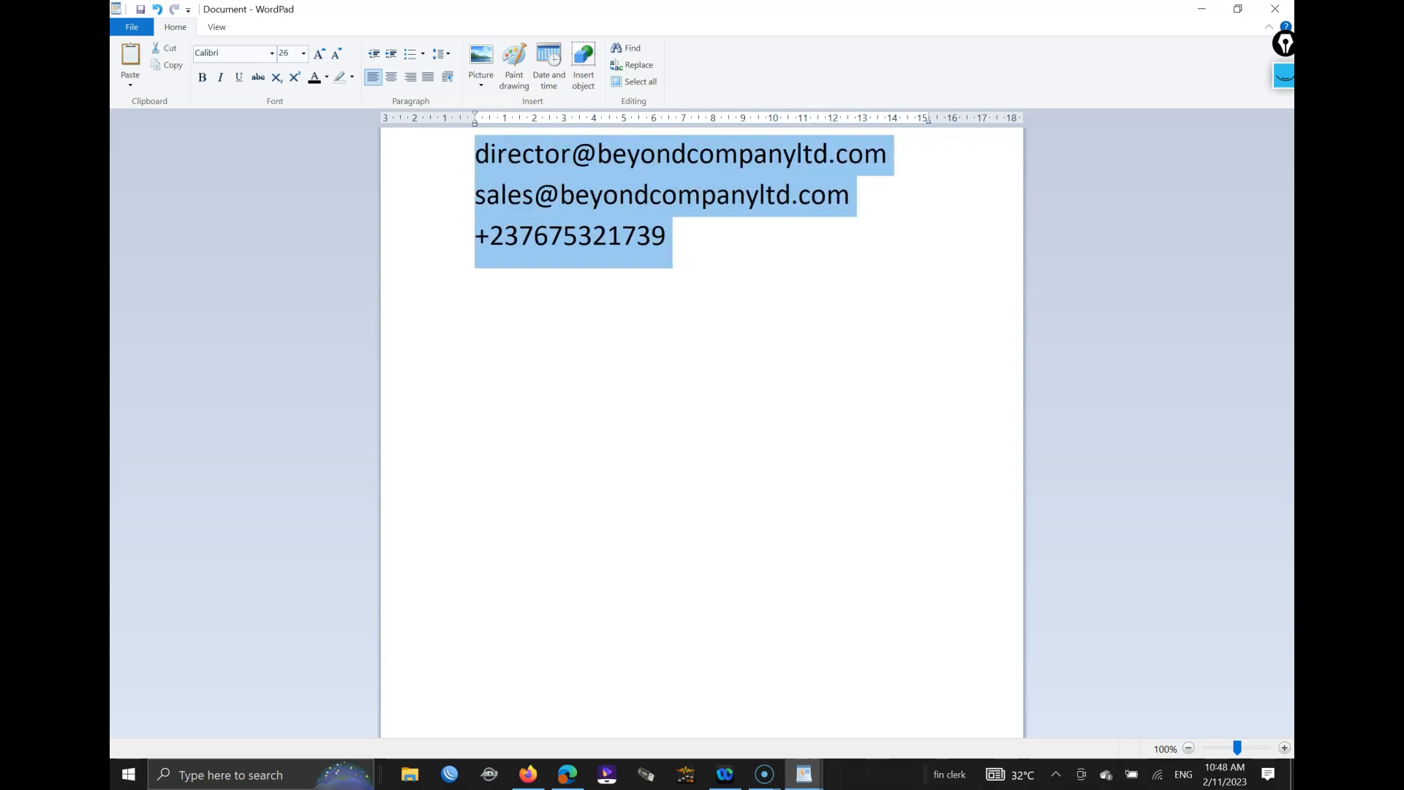
{"action": "key", "text": "ctrl+shift+period"}
{"action": "key", "text": "ctrl+shift+period"}
{"action": "key", "text": "ctrl+shift+comma"}
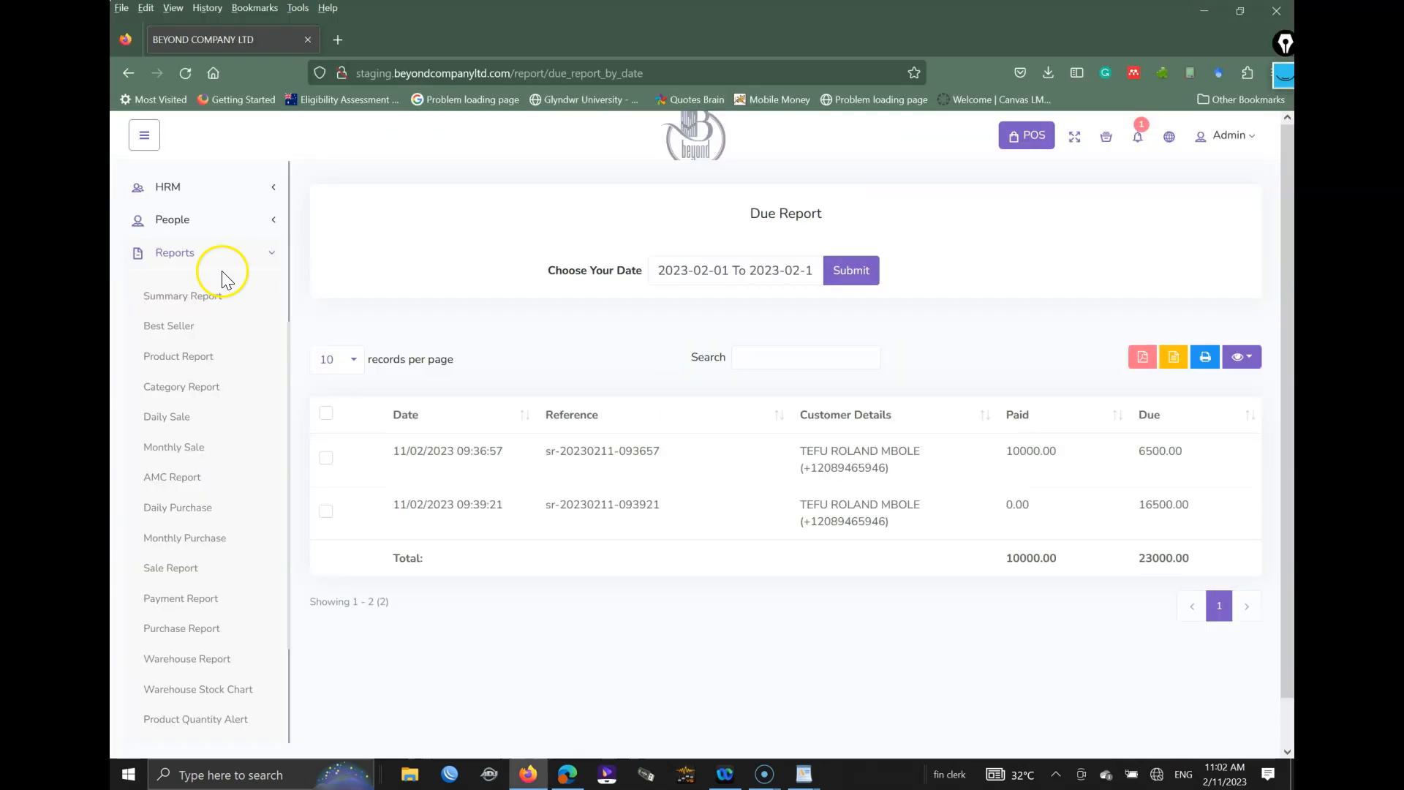
Step: Generate the AMC Report for All Products over the Last 90 days
{"action": "left_click", "coordinate": [179, 478]}
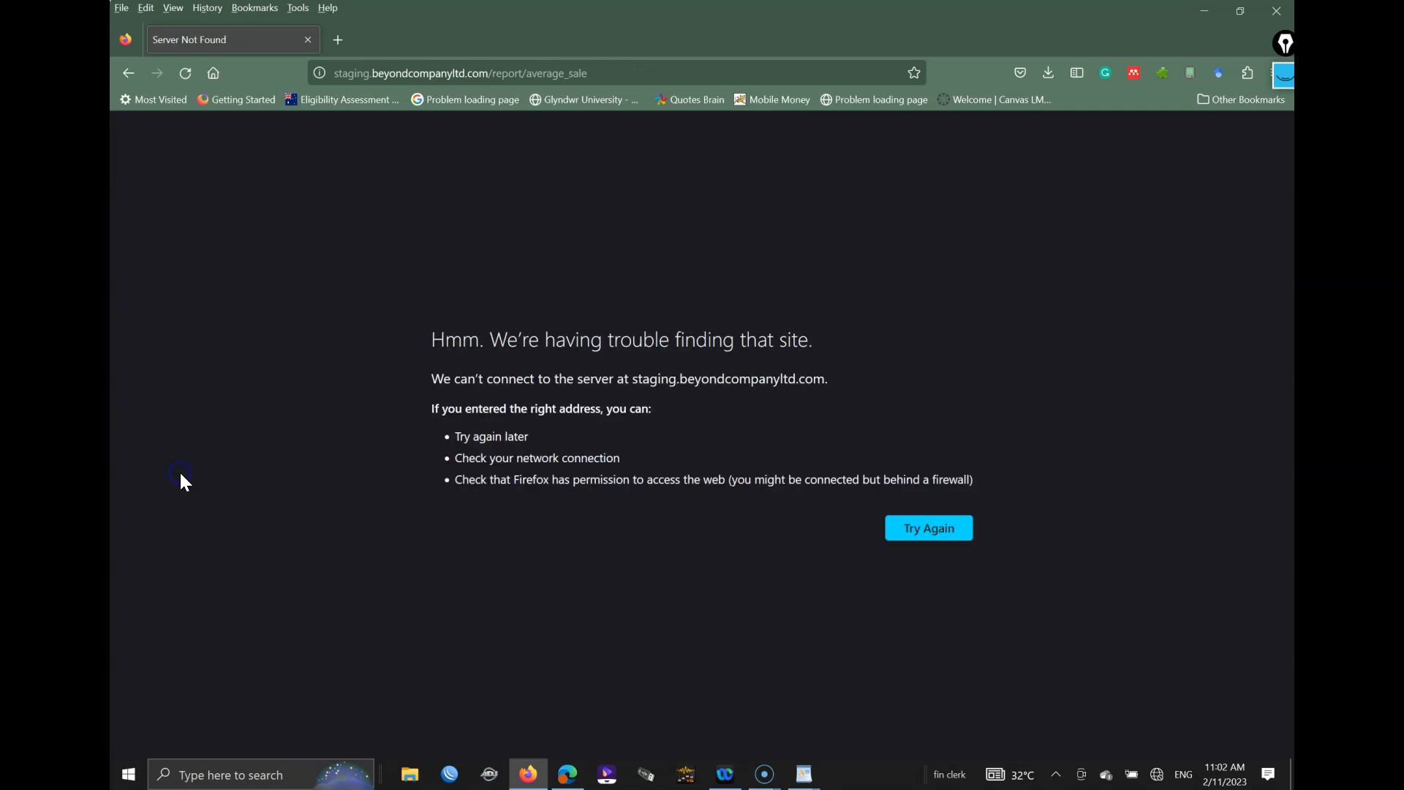
{"action": "key", "text": "F5"}
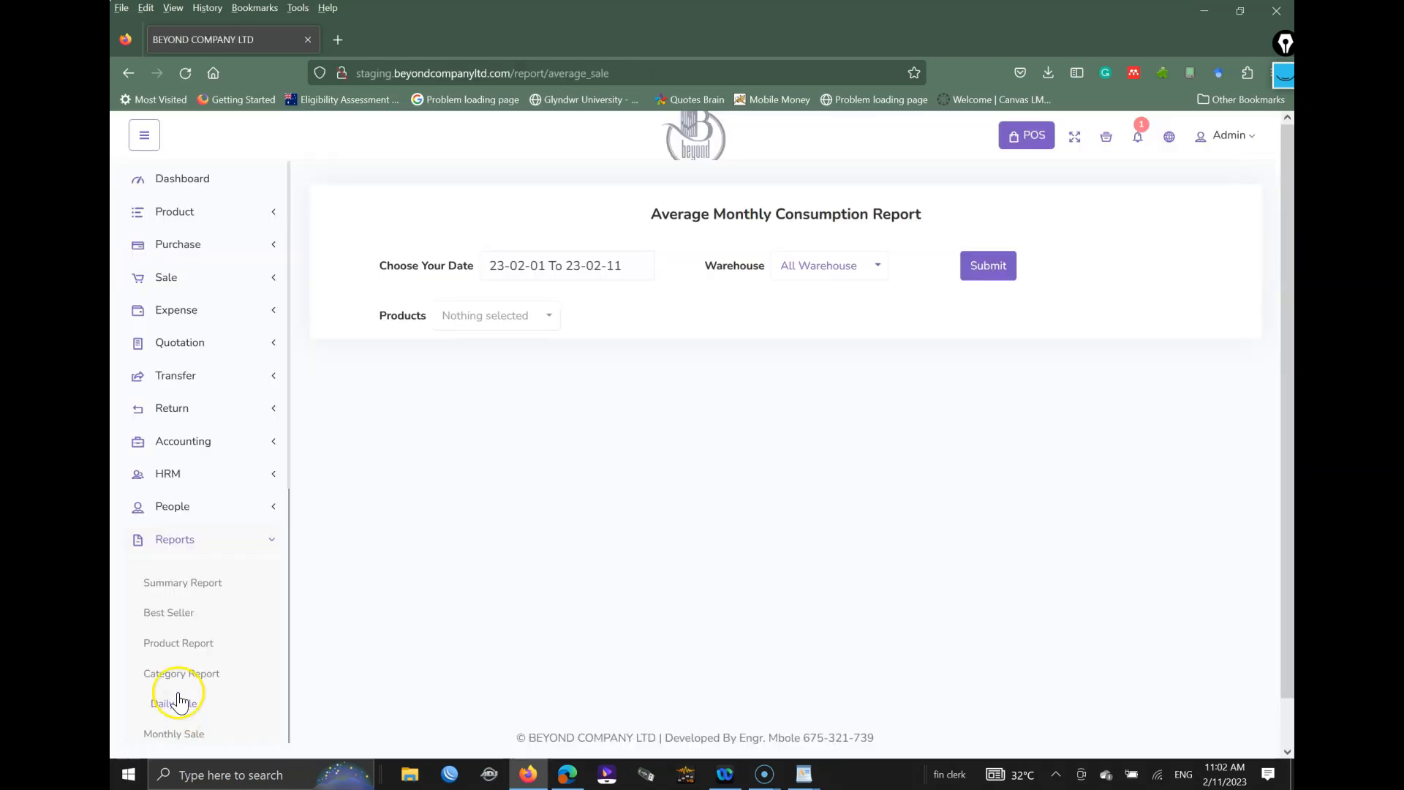
{"action": "left_click", "coordinate": [542, 256]}
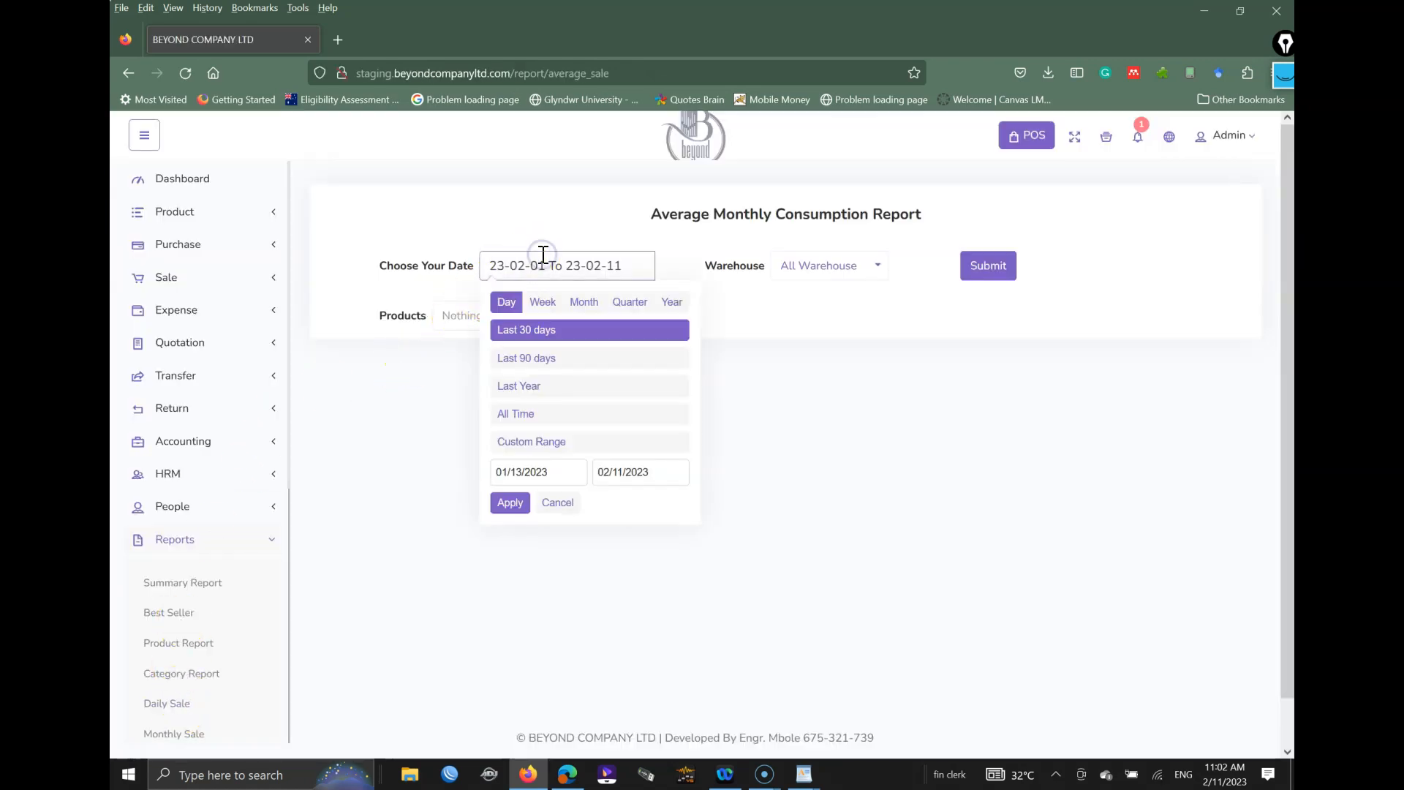
{"action": "left_click", "coordinate": [523, 356]}
{"action": "left_click", "coordinate": [505, 316]}
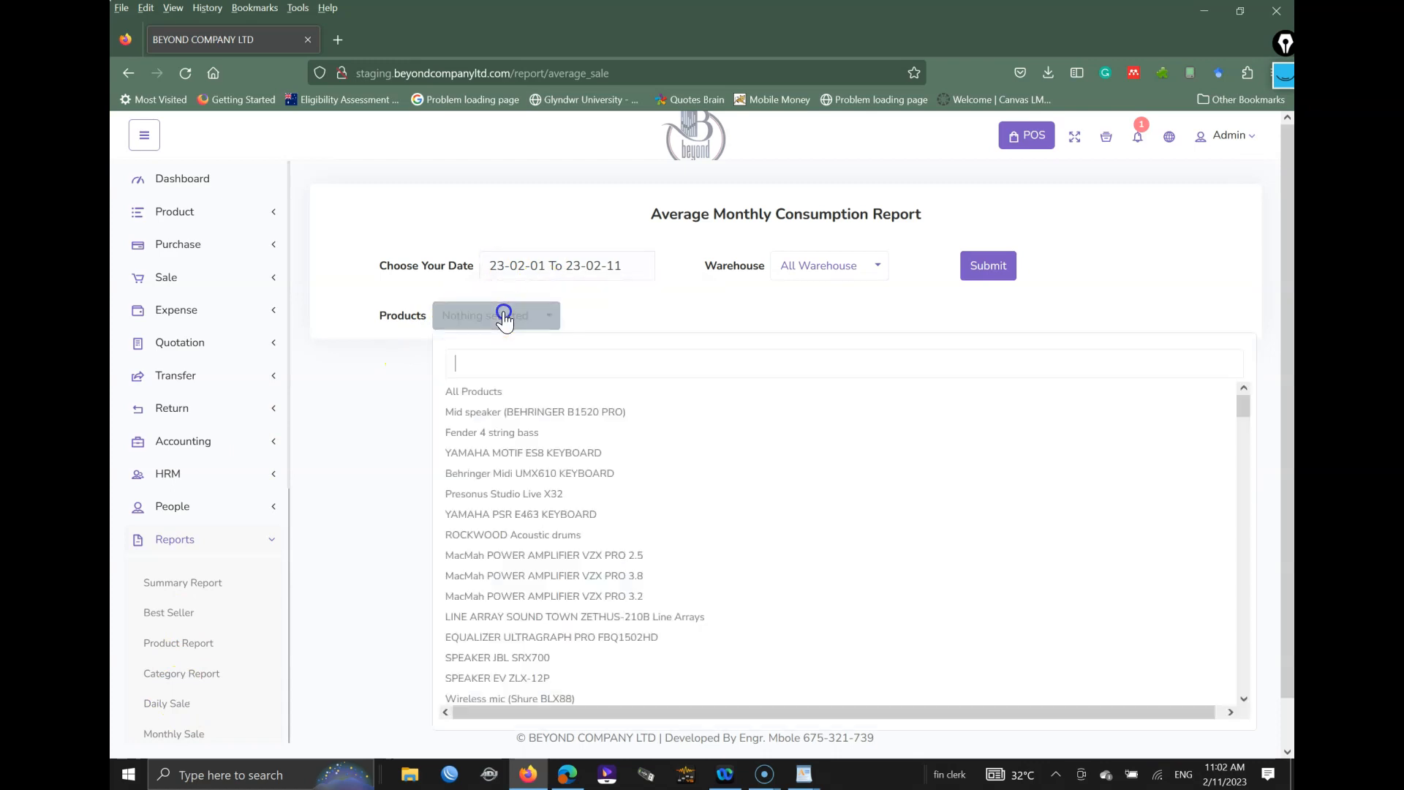
{"action": "left_click", "coordinate": [474, 393]}
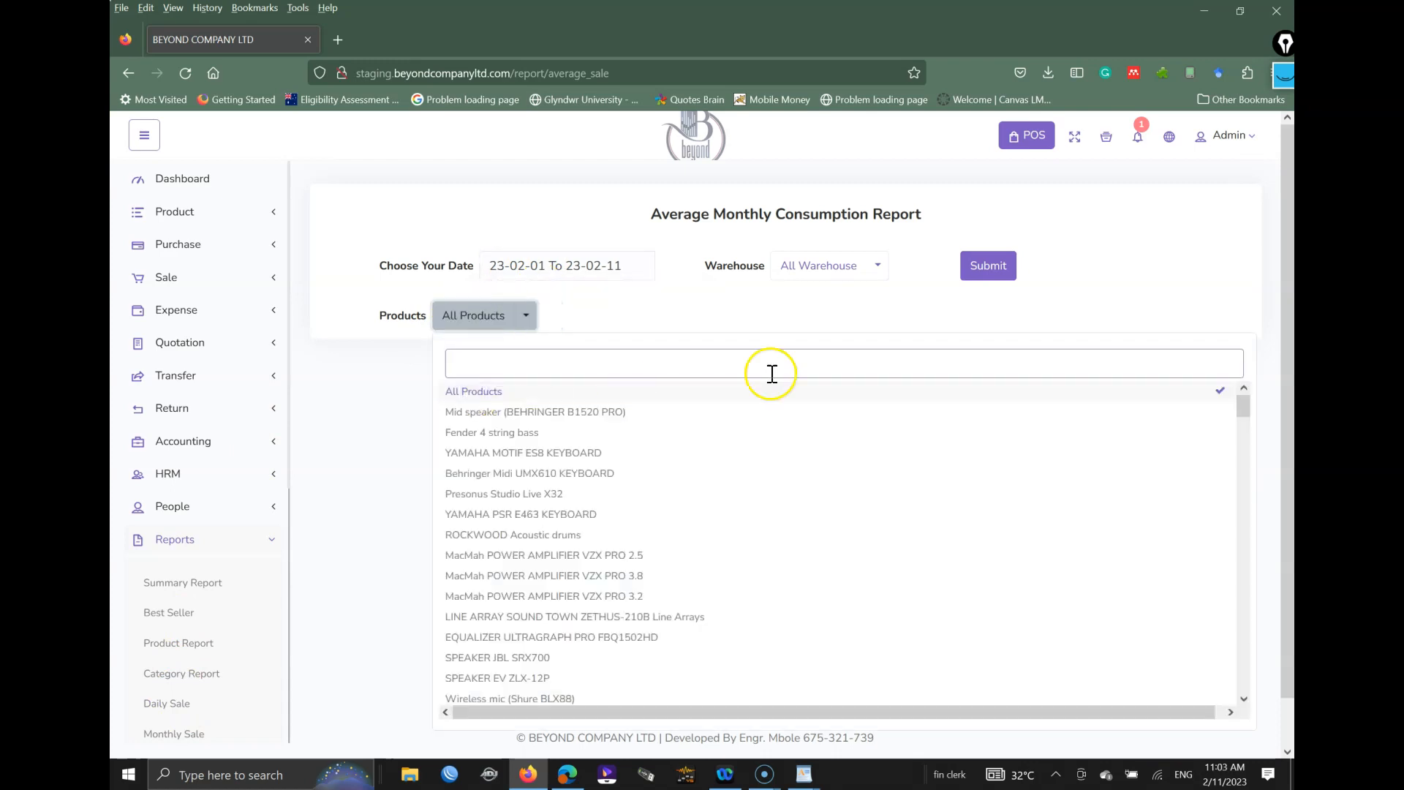
{"action": "left_click", "coordinate": [997, 269]}
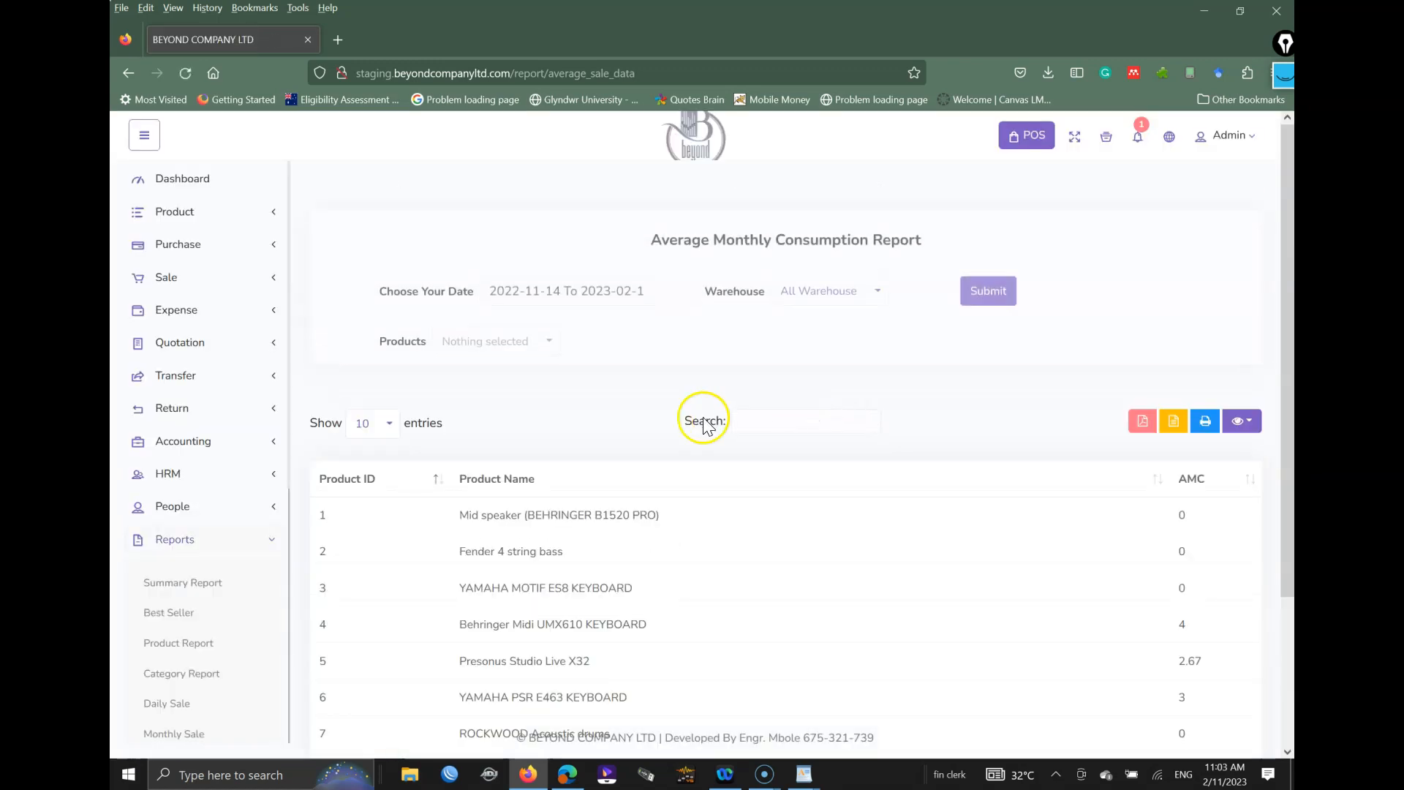
Step: Show all entries to list all 110 products, then go to the POS screen
{"action": "scroll", "coordinate": [764, 474], "scroll_direction": "down", "scroll_amount": 2}
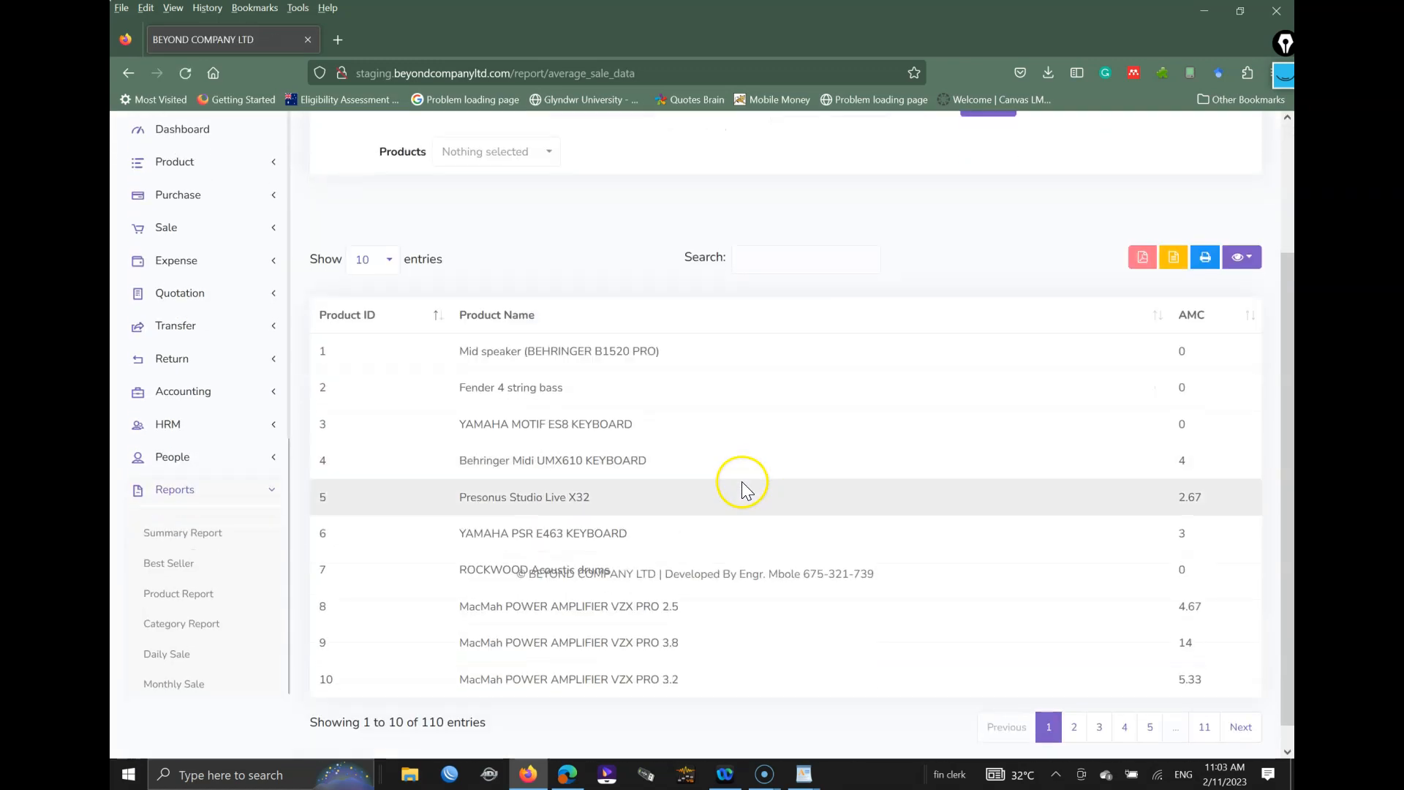
{"action": "left_click", "coordinate": [374, 260]}
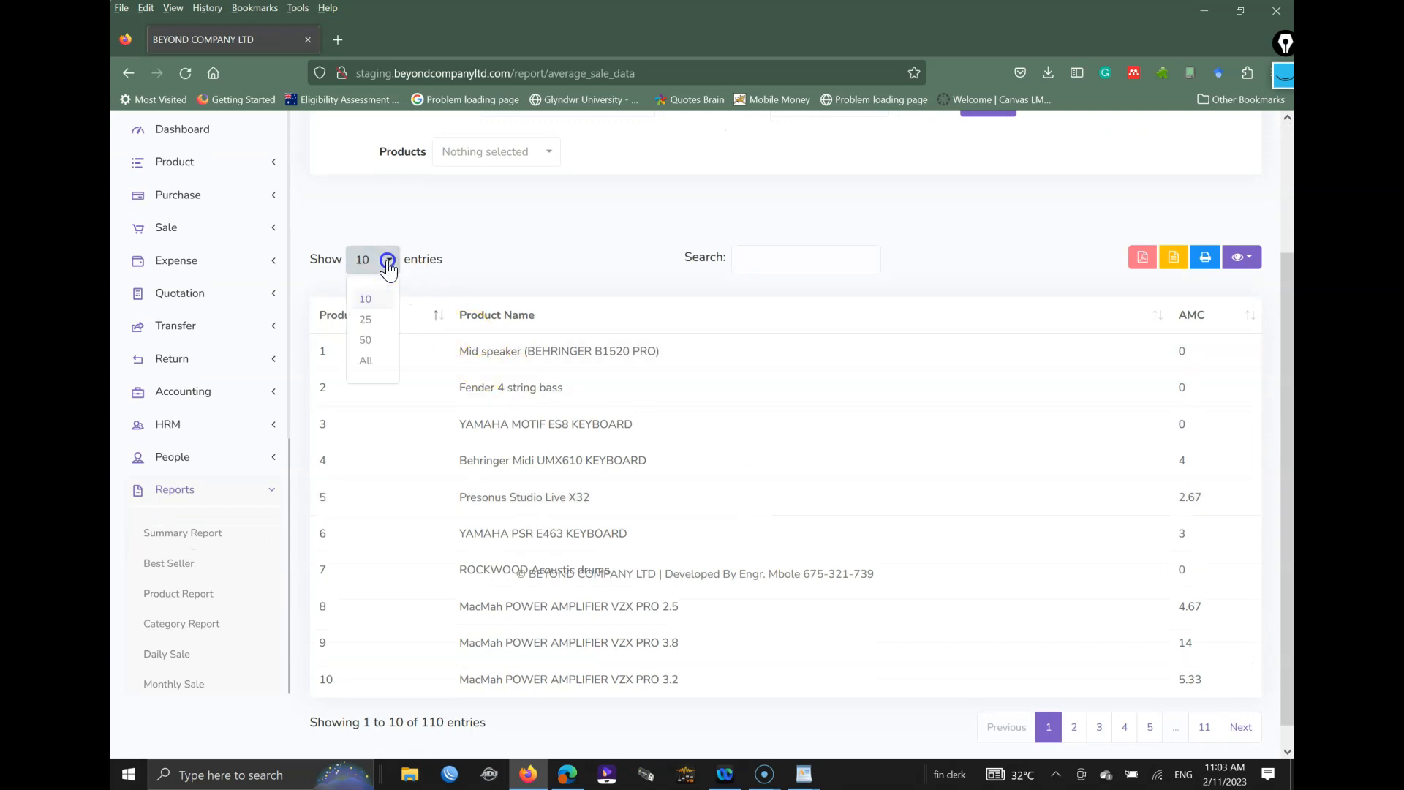
{"action": "left_click", "coordinate": [376, 356]}
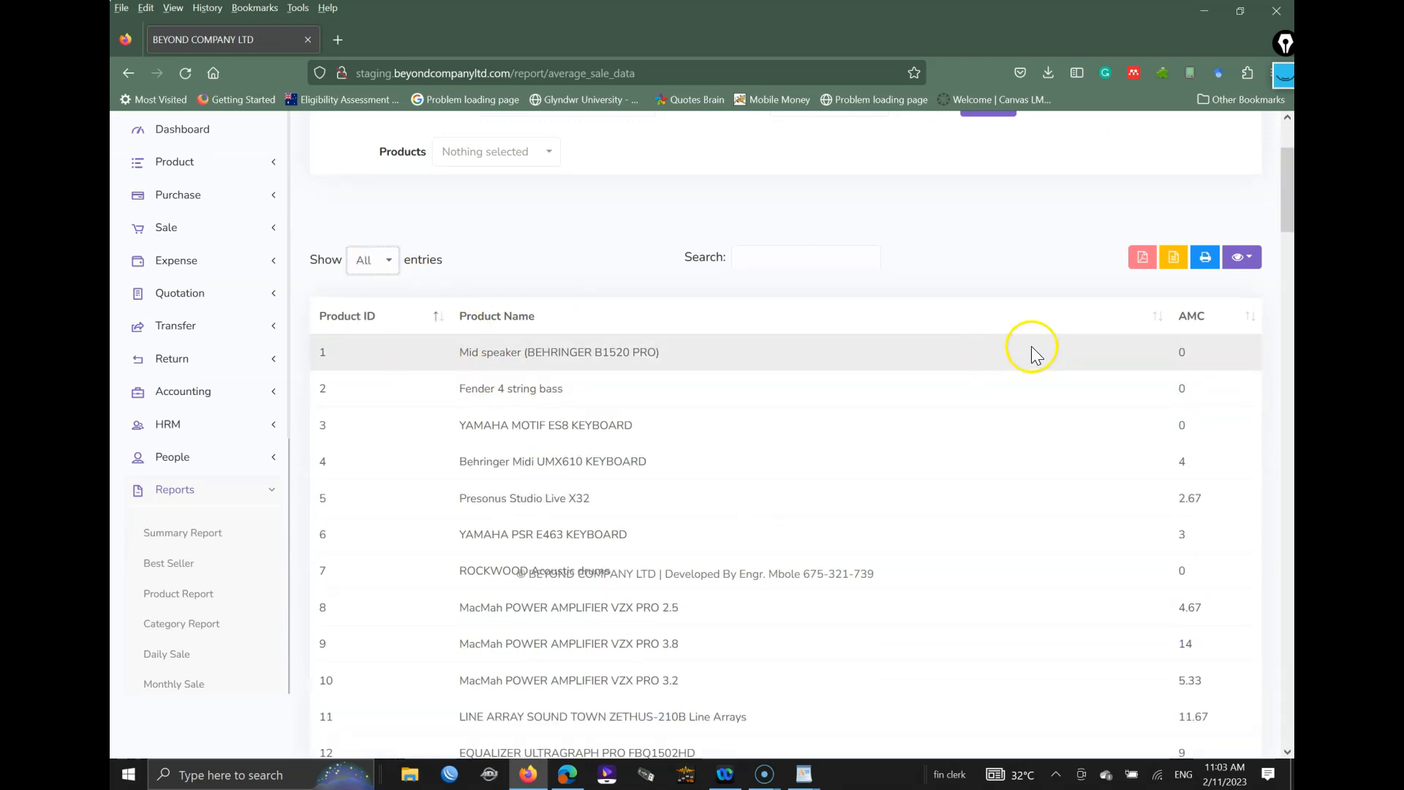
{"action": "scroll", "coordinate": [1106, 356], "scroll_direction": "down", "scroll_amount": 9}
{"action": "scroll", "coordinate": [1106, 357], "scroll_direction": "down", "scroll_amount": 9}
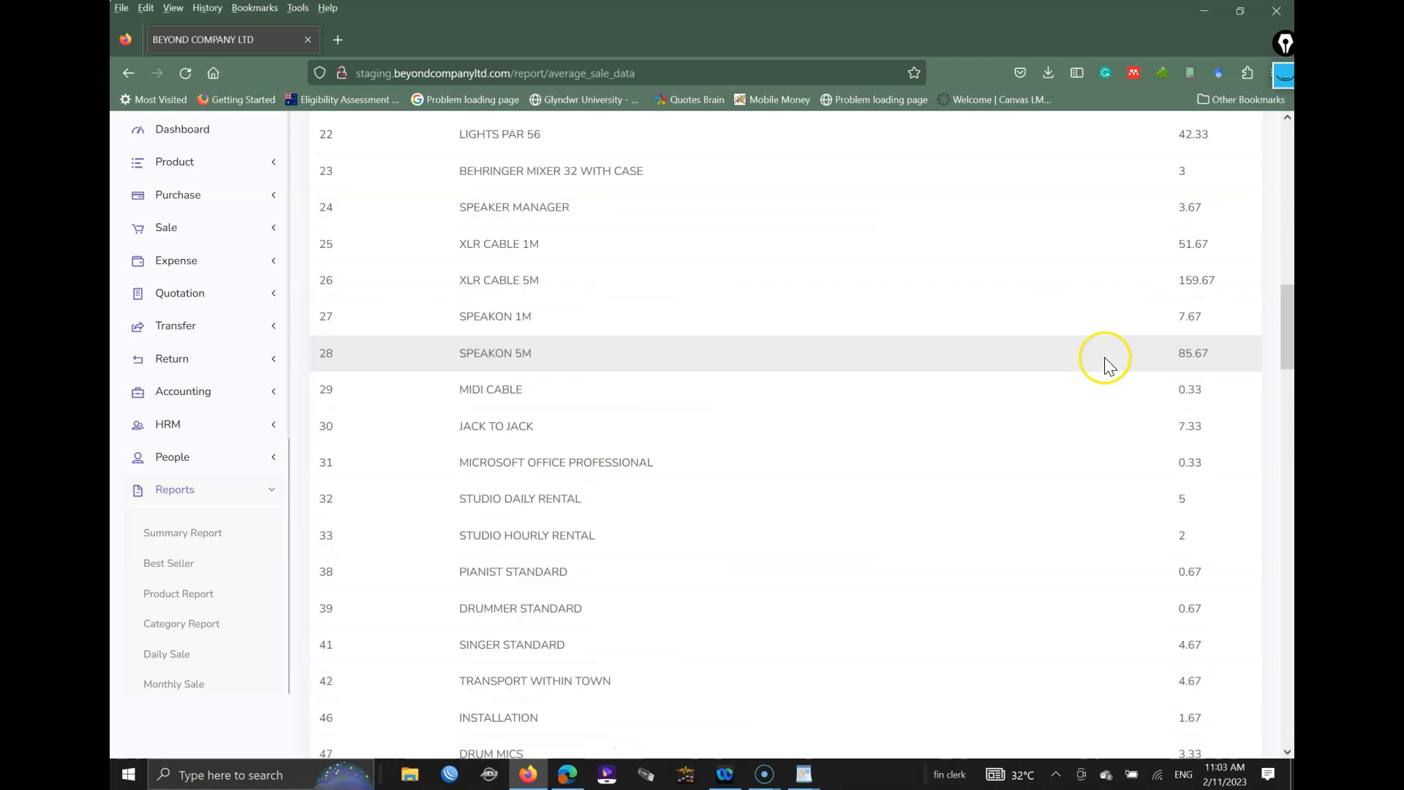
{"action": "scroll", "coordinate": [1106, 360], "scroll_direction": "up", "scroll_amount": 18}
{"action": "scroll", "coordinate": [1112, 367], "scroll_direction": "up", "scroll_amount": 3}
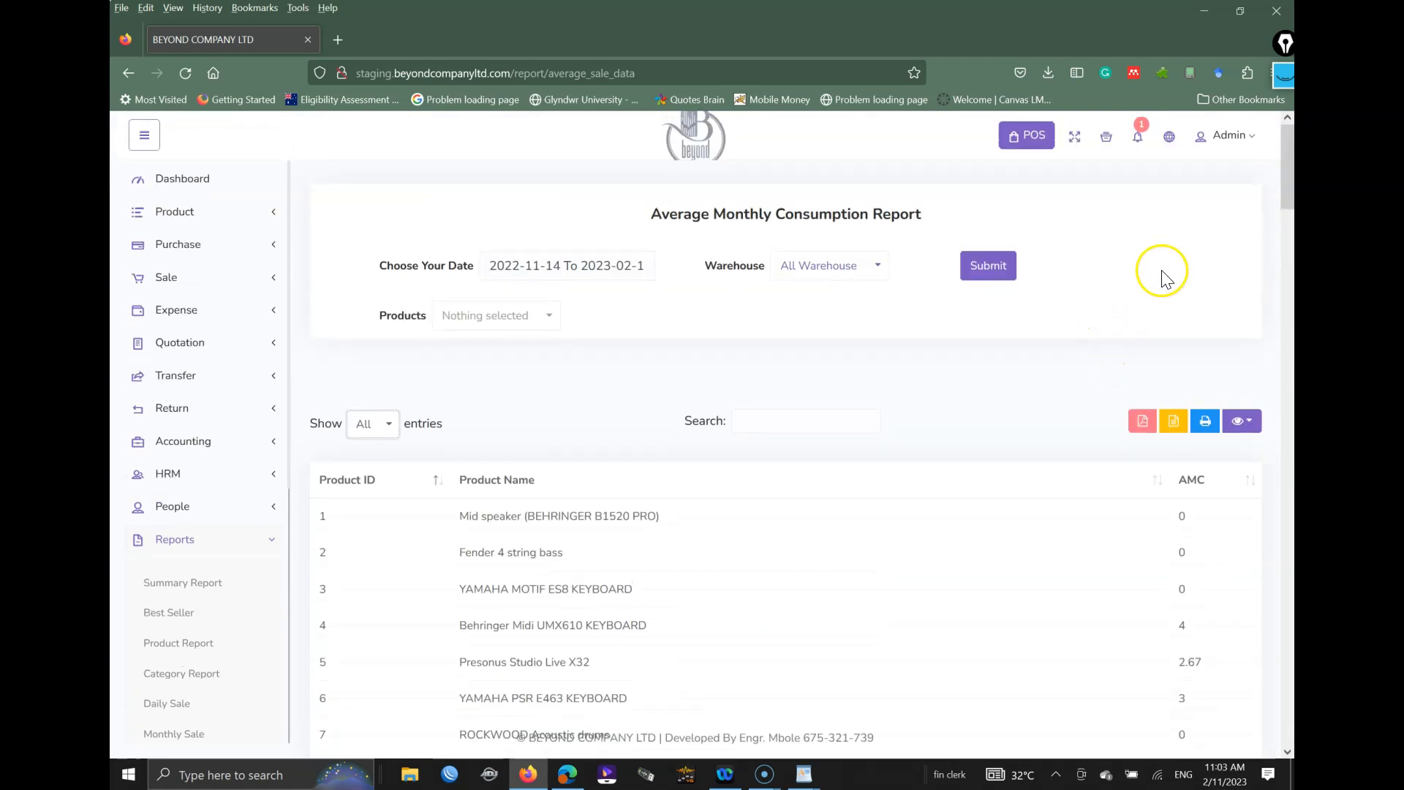
{"action": "left_click", "coordinate": [1020, 147]}
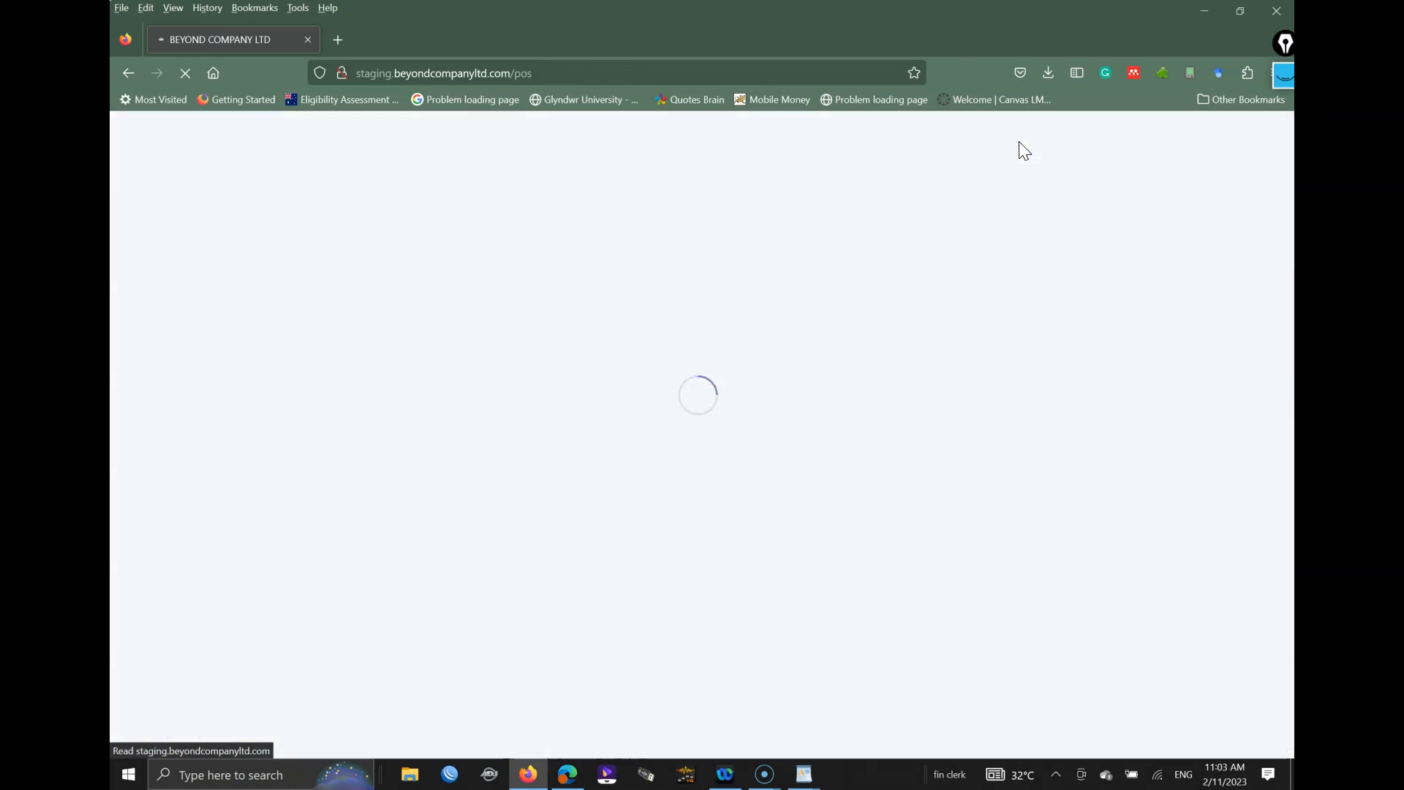